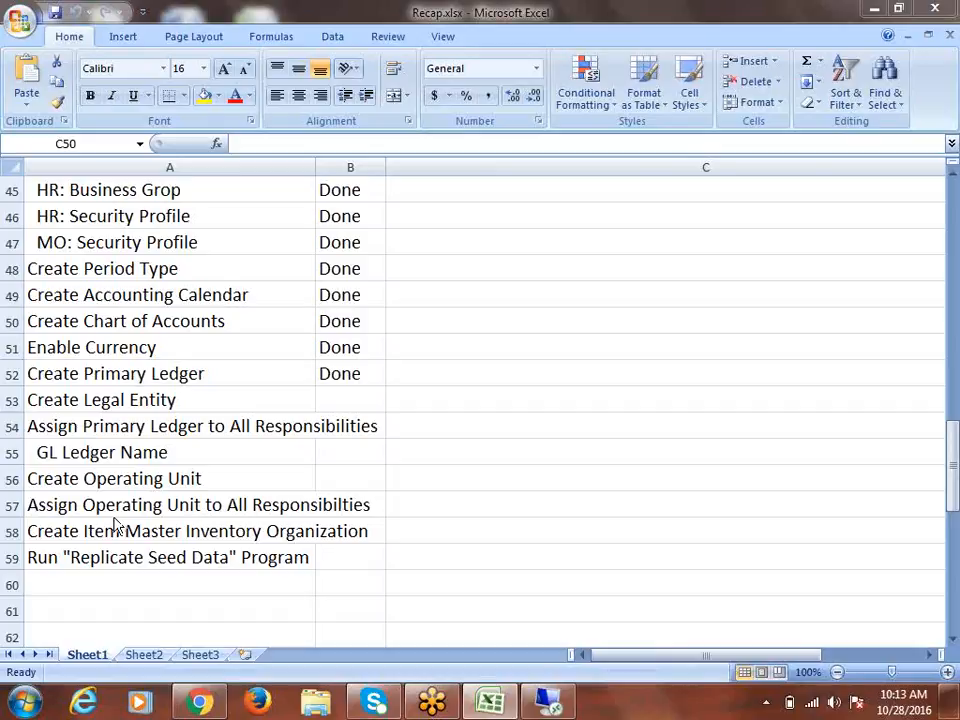
Check that Create Primary Ledger is Done and Create Legal Entity is next, then switch to the remote session
{"action": "left_click", "coordinate": [186, 374]}
{"action": "left_click", "coordinate": [361, 376]}
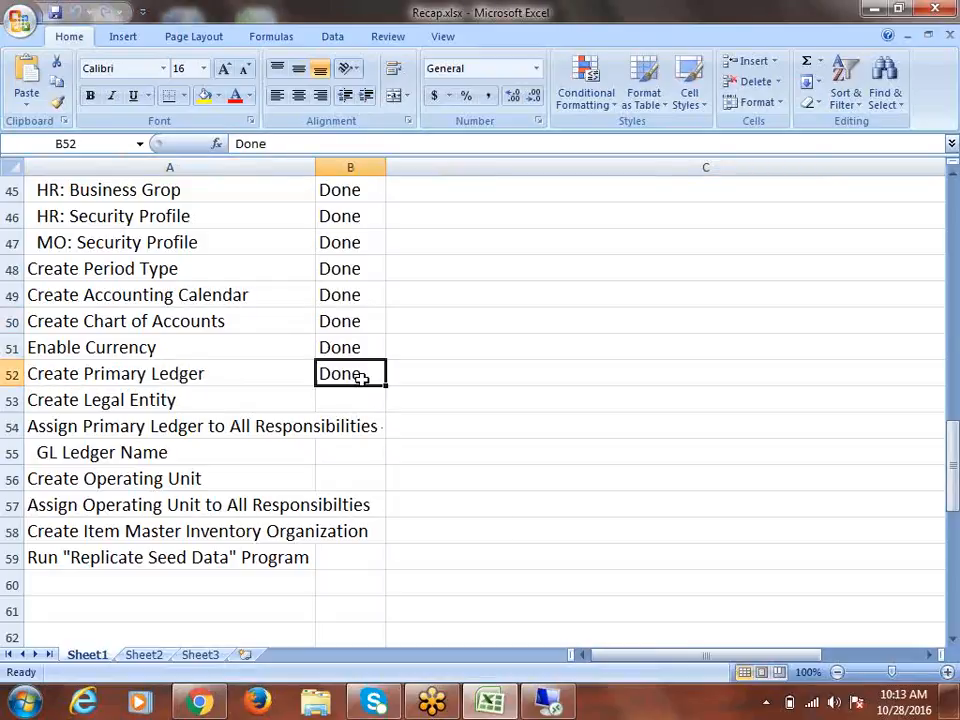
{"action": "left_click", "coordinate": [182, 403]}
{"action": "left_click_drag", "start_coordinate": [180, 403], "coordinate": [214, 552]}
{"action": "left_click", "coordinate": [199, 405]}
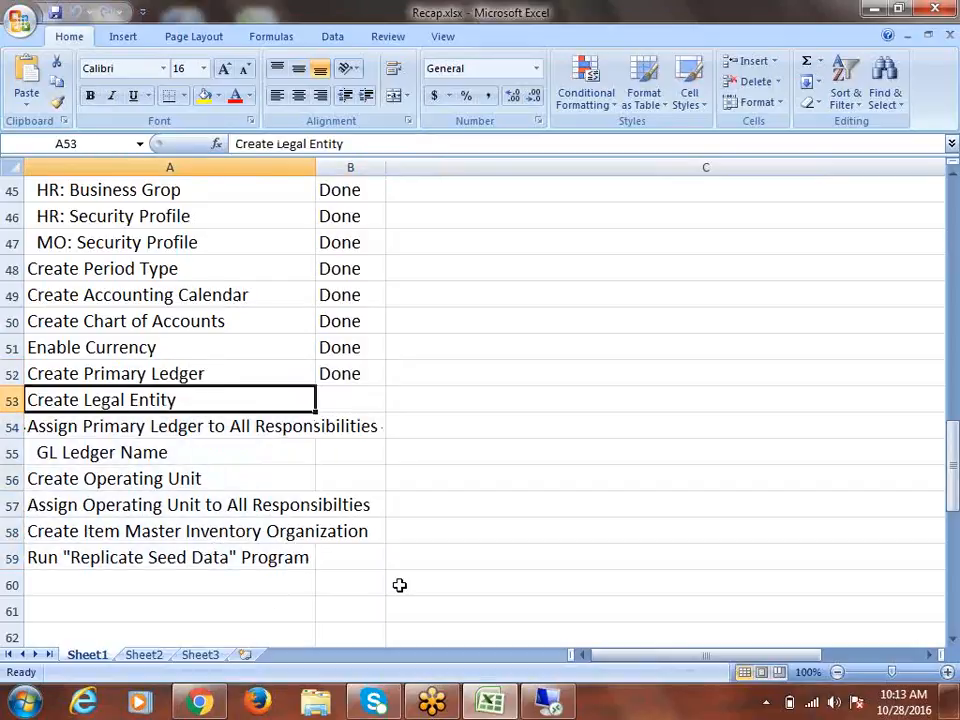
{"action": "left_click", "coordinate": [548, 700]}
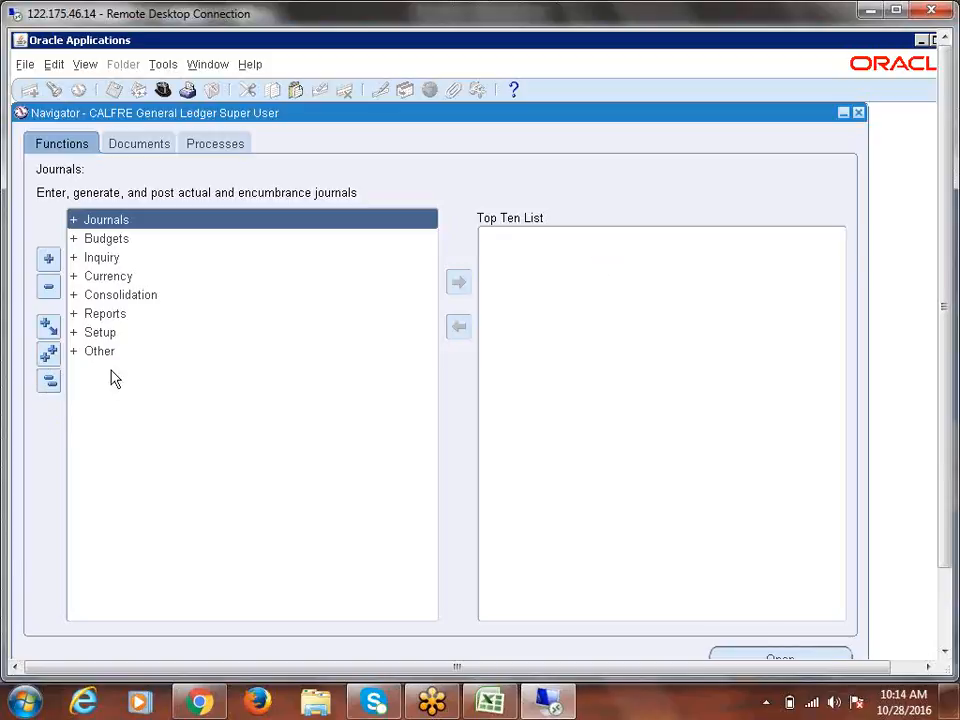
Expand Setup > Financials > Accounting Setup Manager to show Accounting Setups, and maximize the remote desktop
{"action": "left_click", "coordinate": [108, 334]}
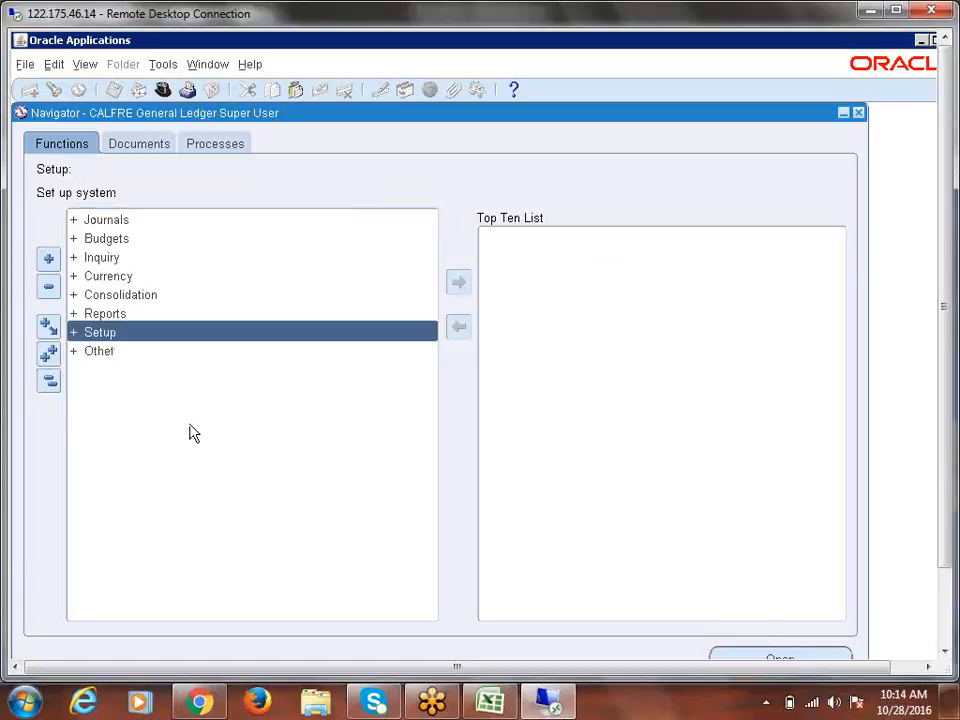
{"action": "key", "text": "Return"}
{"action": "key", "text": "Return"}
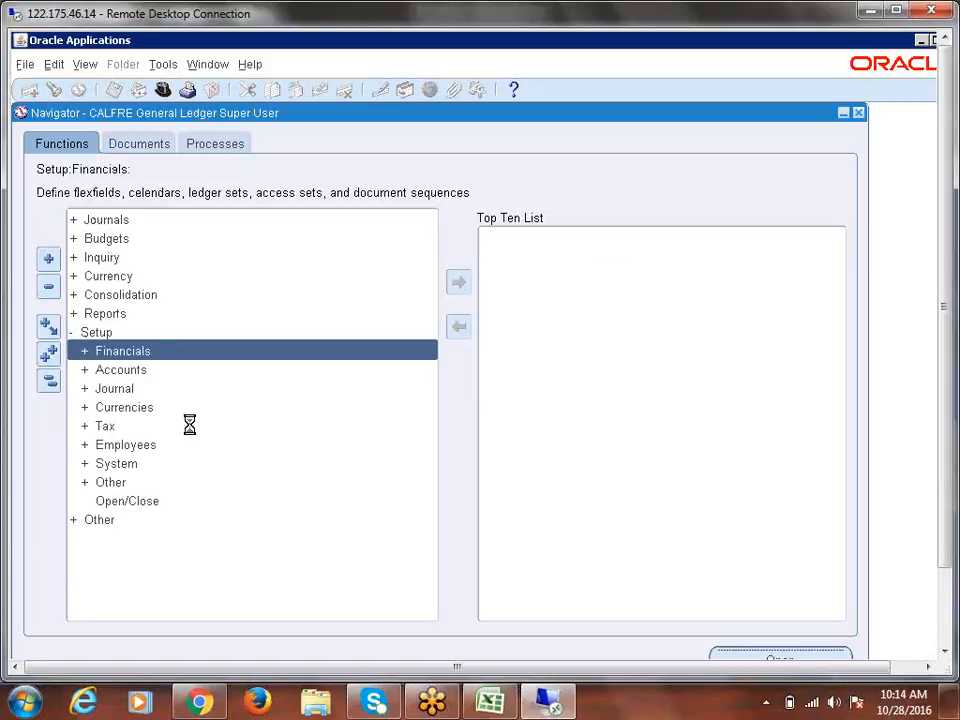
{"action": "key", "text": "Down"}
{"action": "key", "text": "Down"}
{"action": "key", "text": "Down"}
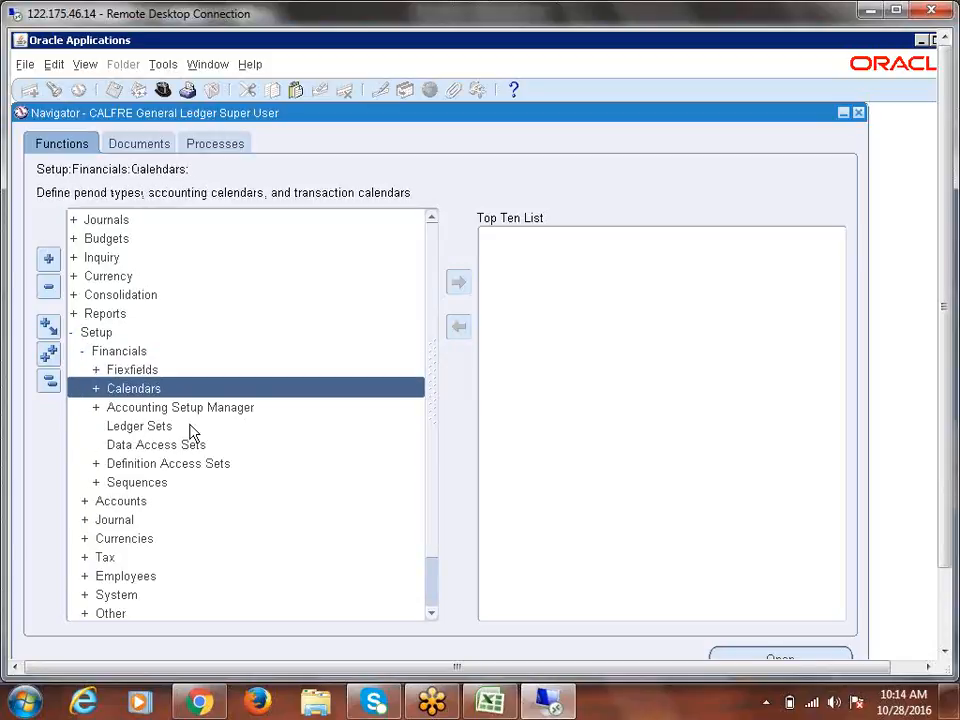
{"action": "key", "text": "Up"}
{"action": "key", "text": "Return"}
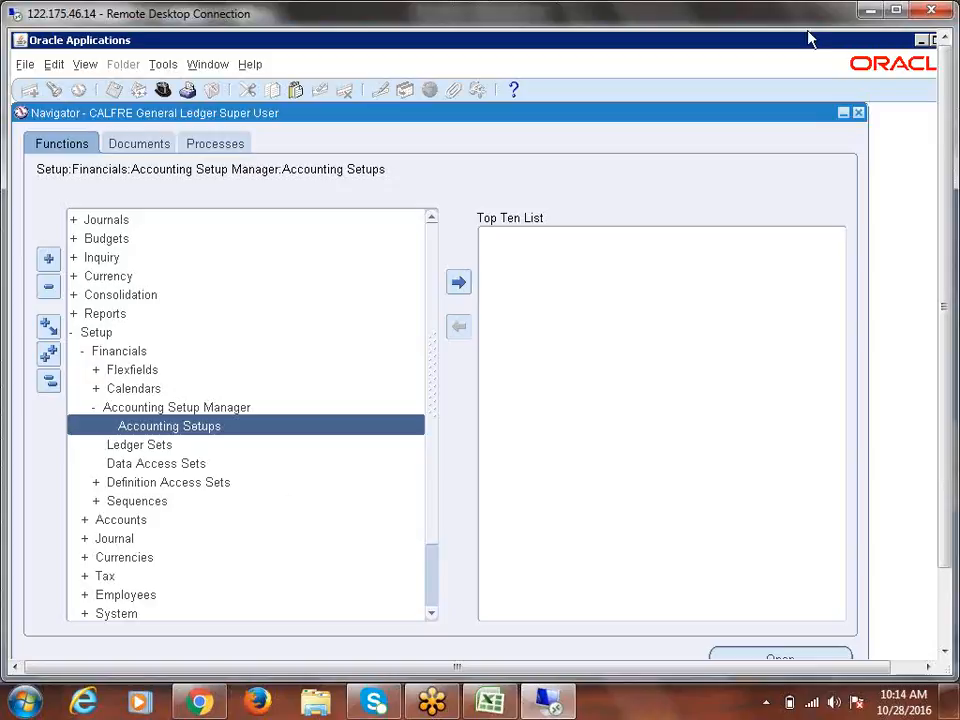
{"action": "double_click", "coordinate": [657, 21]}
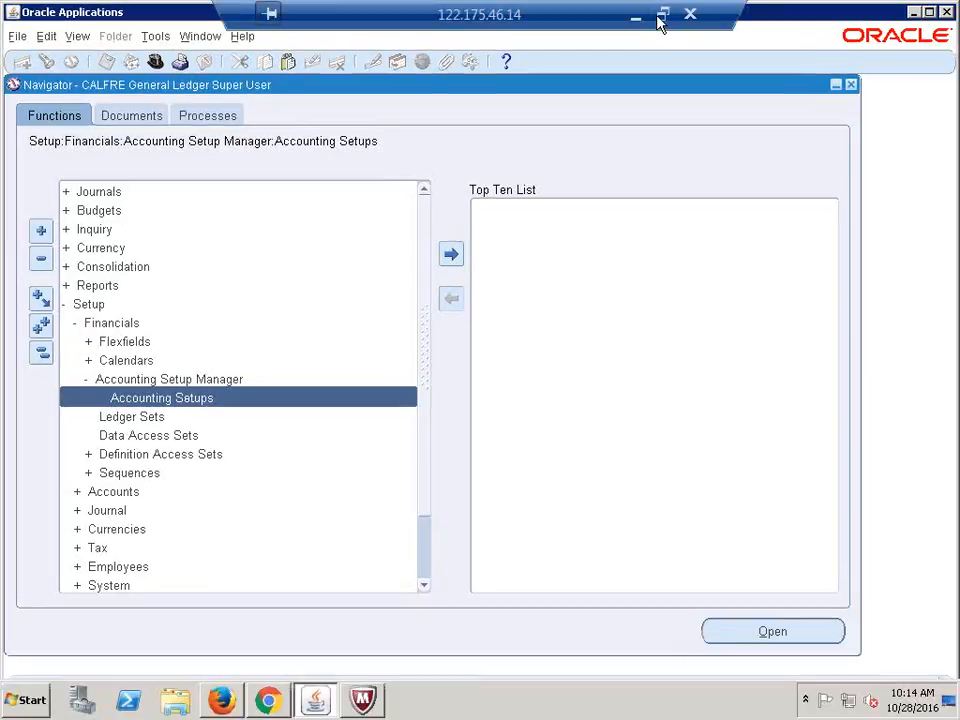
Switch between the Firefox, Chrome and Oracle Applications windows and maximize Oracle Applications
{"action": "left_click", "coordinate": [226, 703]}
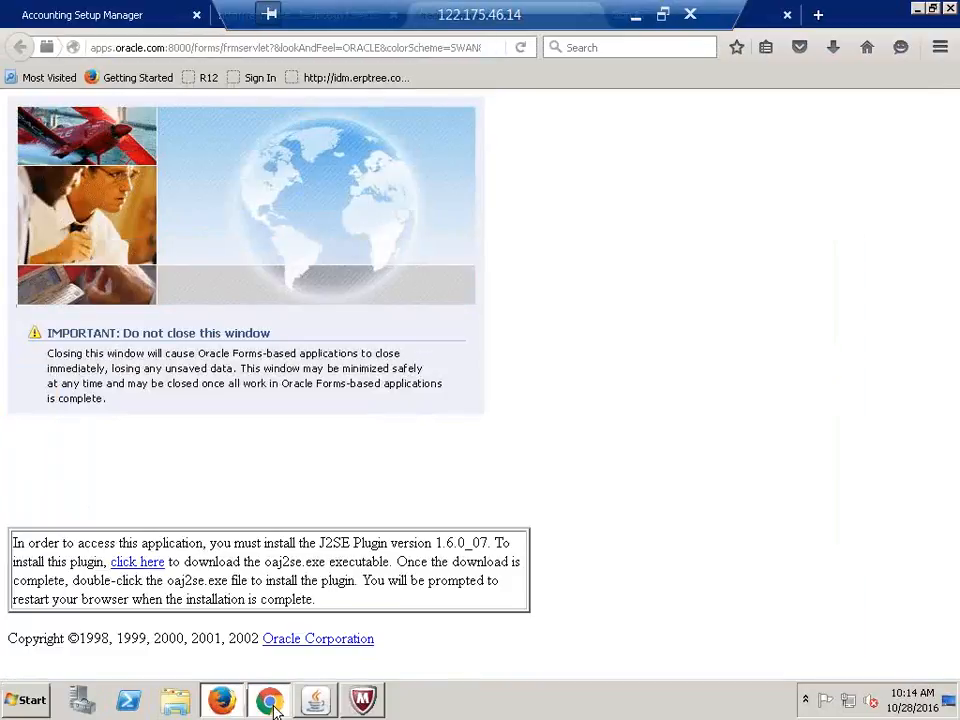
{"action": "left_click", "coordinate": [268, 702]}
{"action": "left_click", "coordinate": [222, 700]}
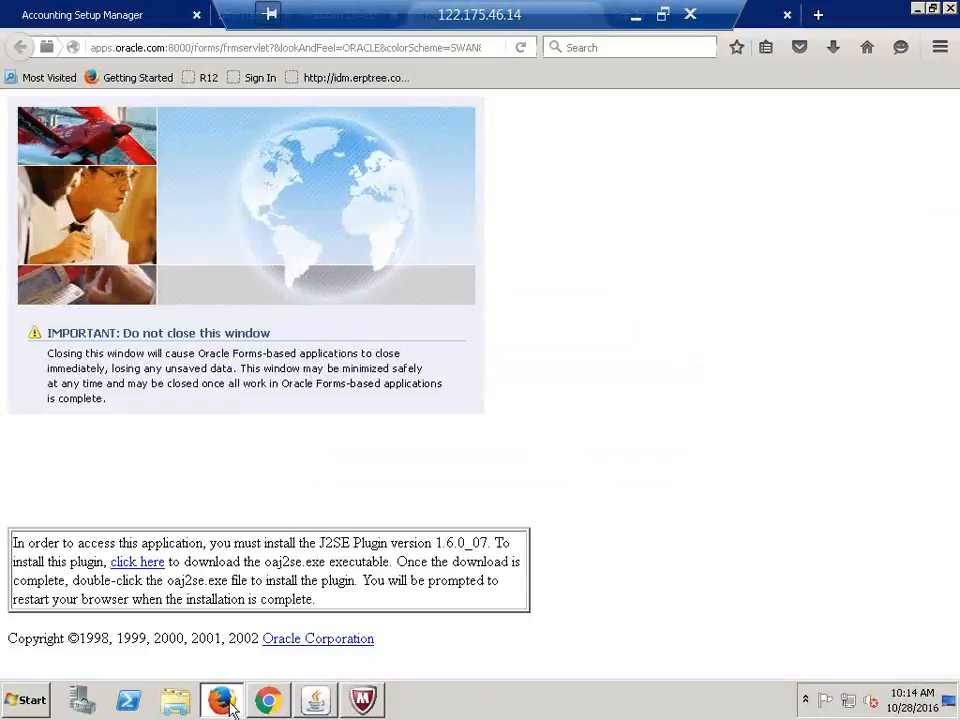
{"action": "left_click", "coordinate": [315, 700]}
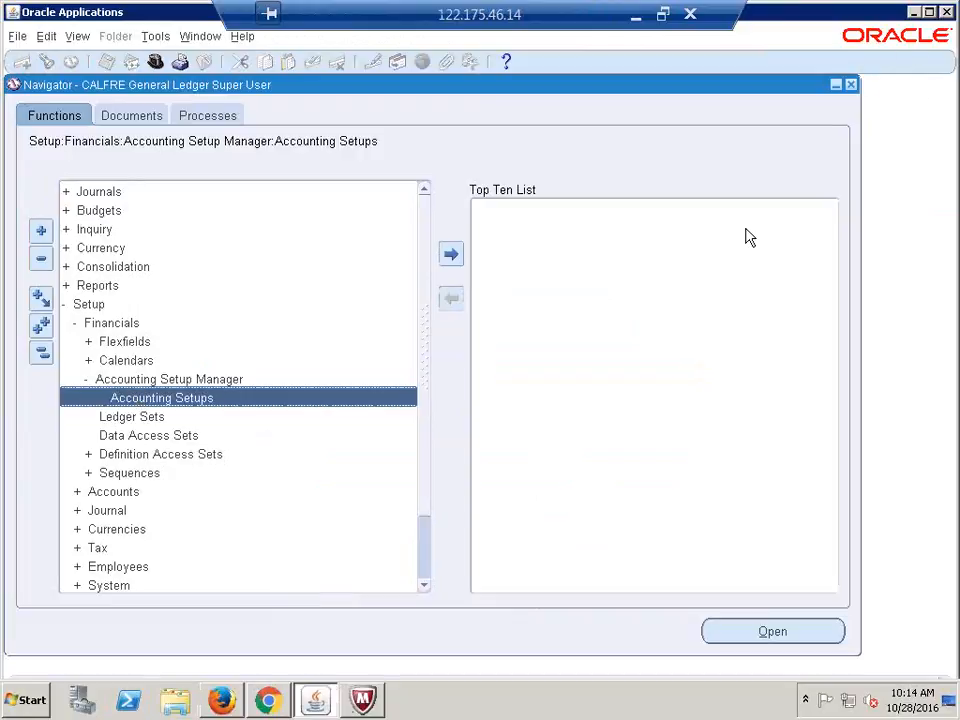
{"action": "key", "text": "super"}
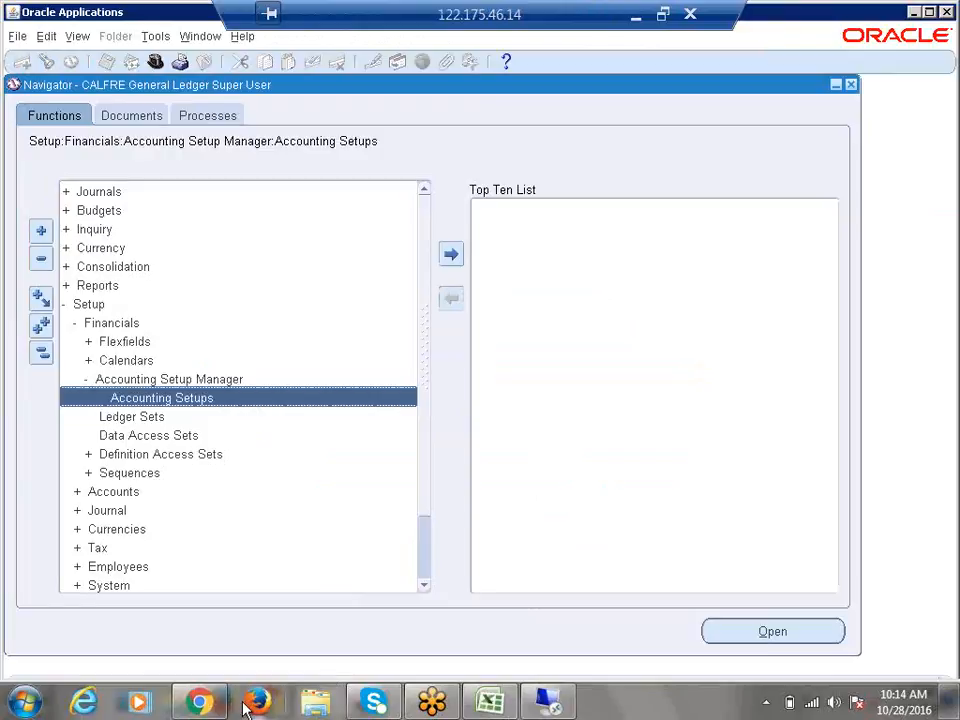
{"action": "left_click", "coordinate": [197, 704]}
{"action": "left_click", "coordinate": [197, 704]}
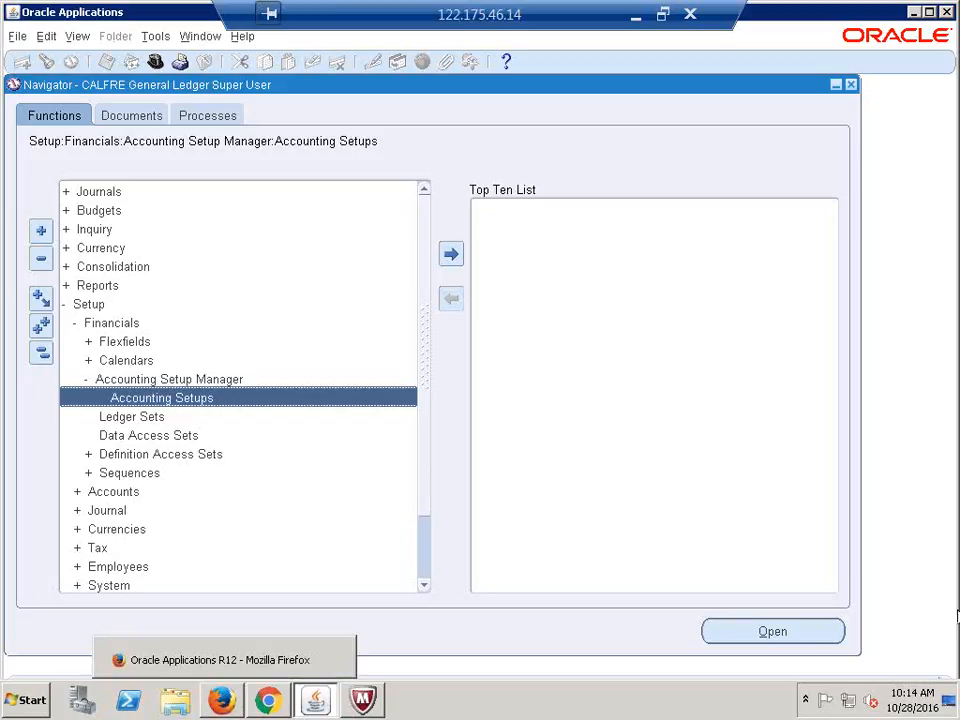
{"action": "double_click", "coordinate": [837, 14]}
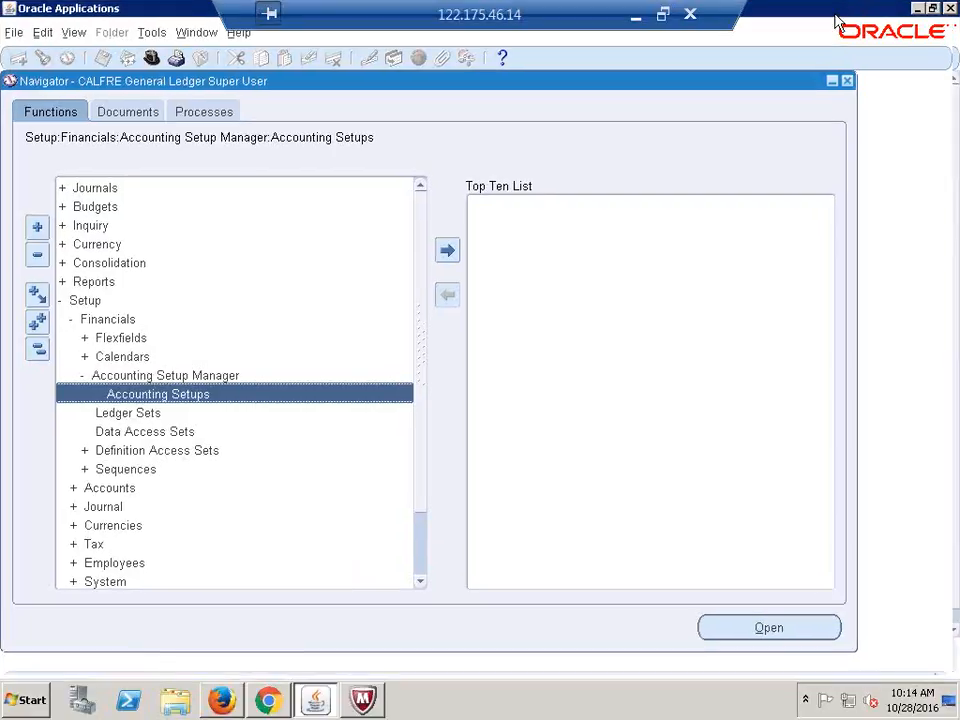
View the Accounting Setup Manager page in the browser tabs, then return to the Navigator
{"action": "left_click", "coordinate": [220, 701]}
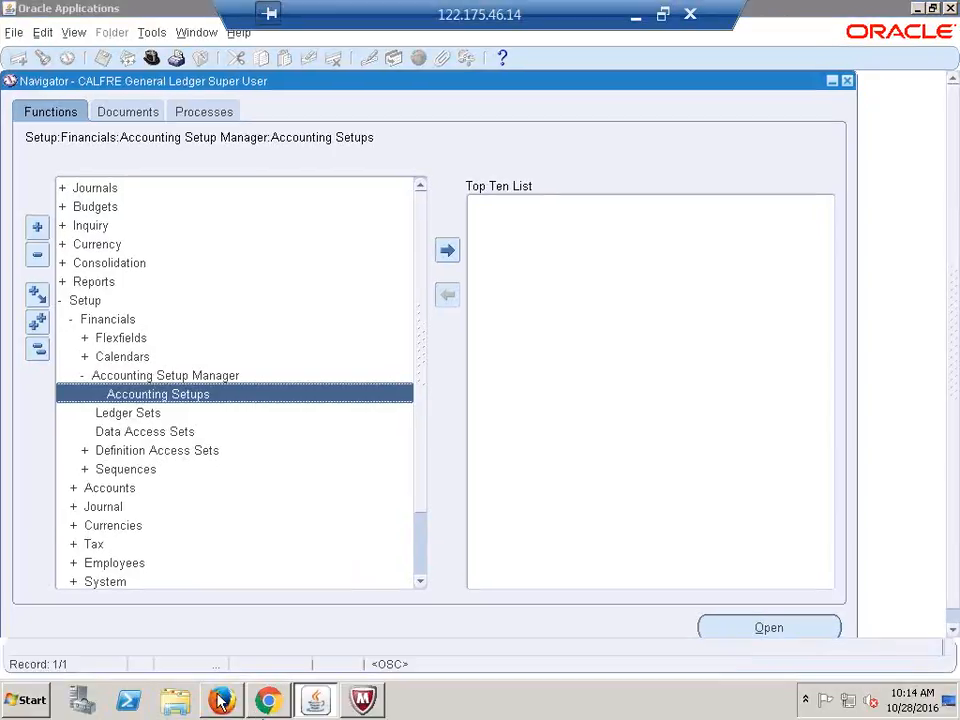
{"action": "left_click_drag", "start_coordinate": [422, 15], "coordinate": [636, 12]}
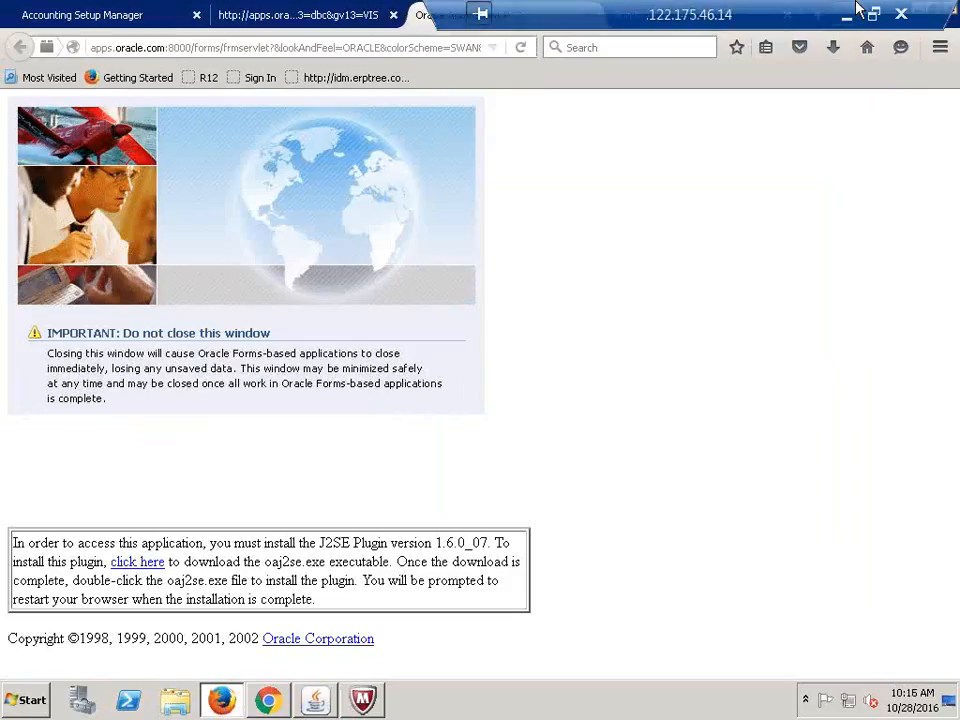
{"action": "left_click", "coordinate": [320, 20]}
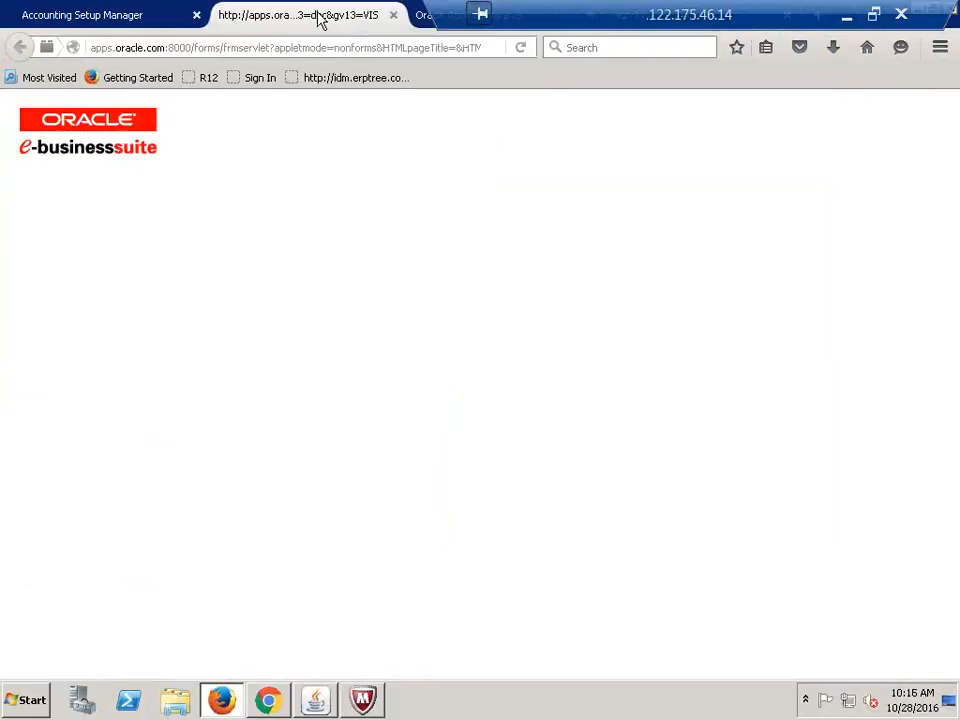
{"action": "left_click", "coordinate": [143, 20]}
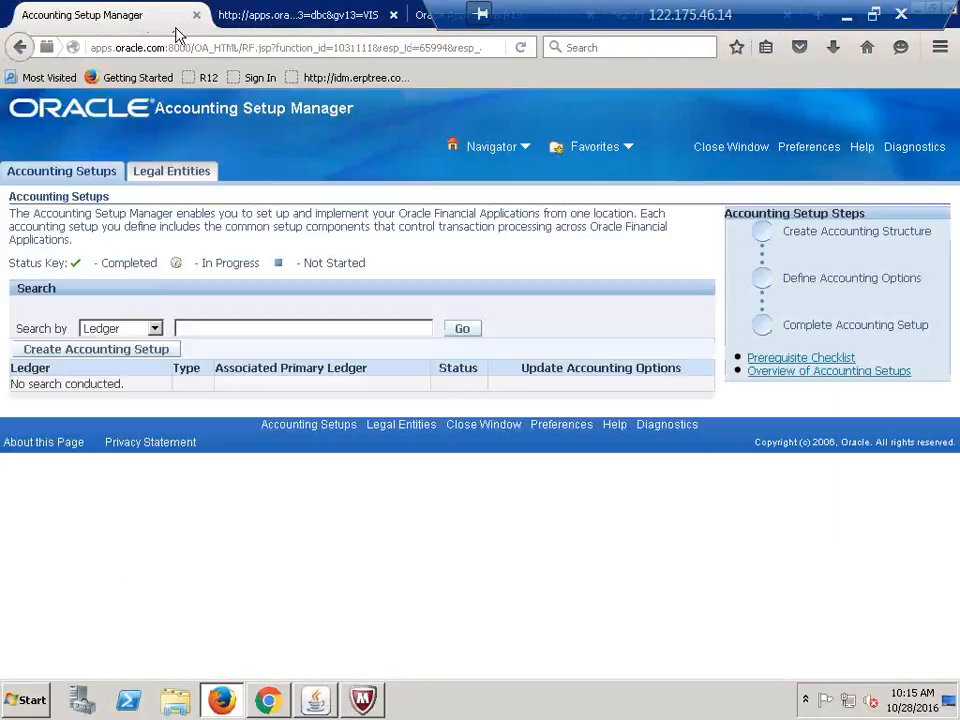
{"action": "left_click", "coordinate": [424, 18]}
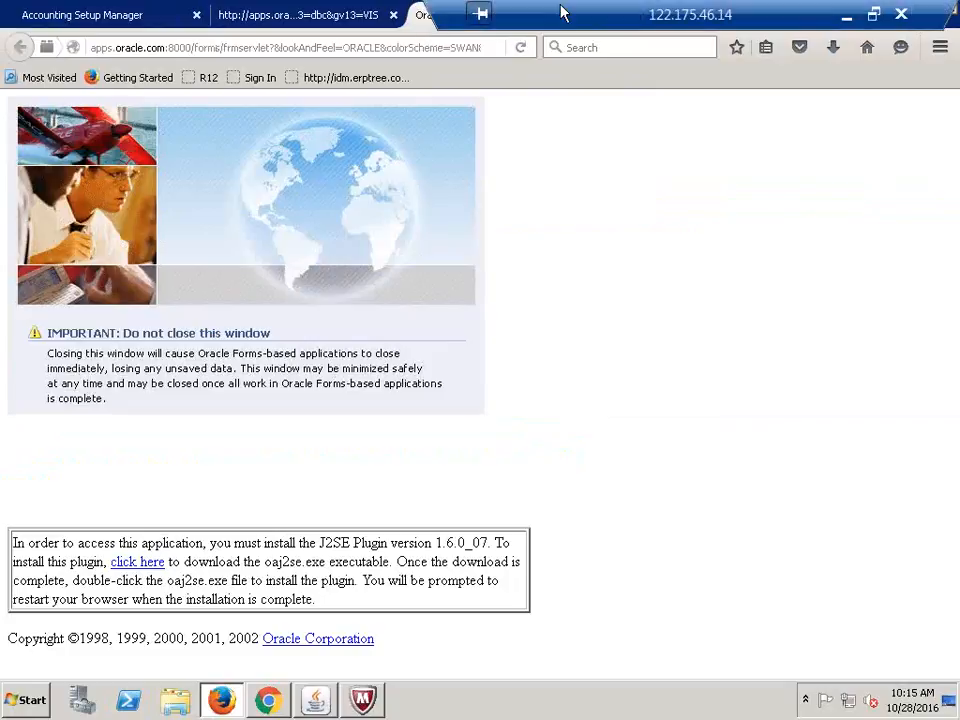
{"action": "left_click_drag", "start_coordinate": [510, 10], "coordinate": [397, 8]}
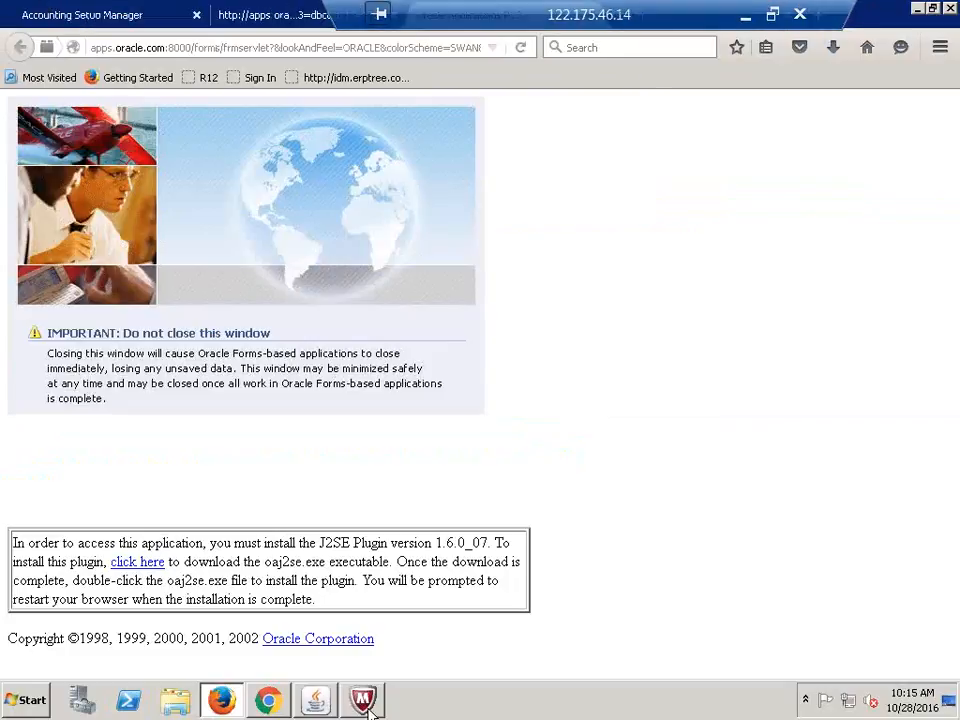
{"action": "left_click", "coordinate": [325, 711]}
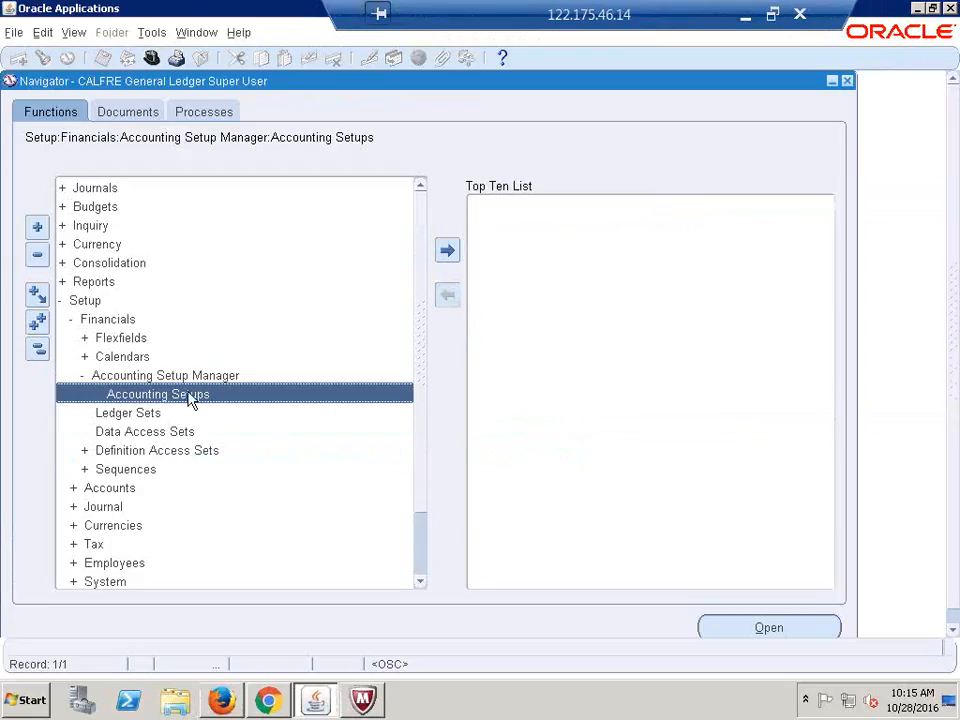
Collapse the Navigator function list and re-expand Setup > Financials > Accounting Setup Manager
{"action": "left_click", "coordinate": [37, 348]}
{"action": "double_click", "coordinate": [88, 306]}
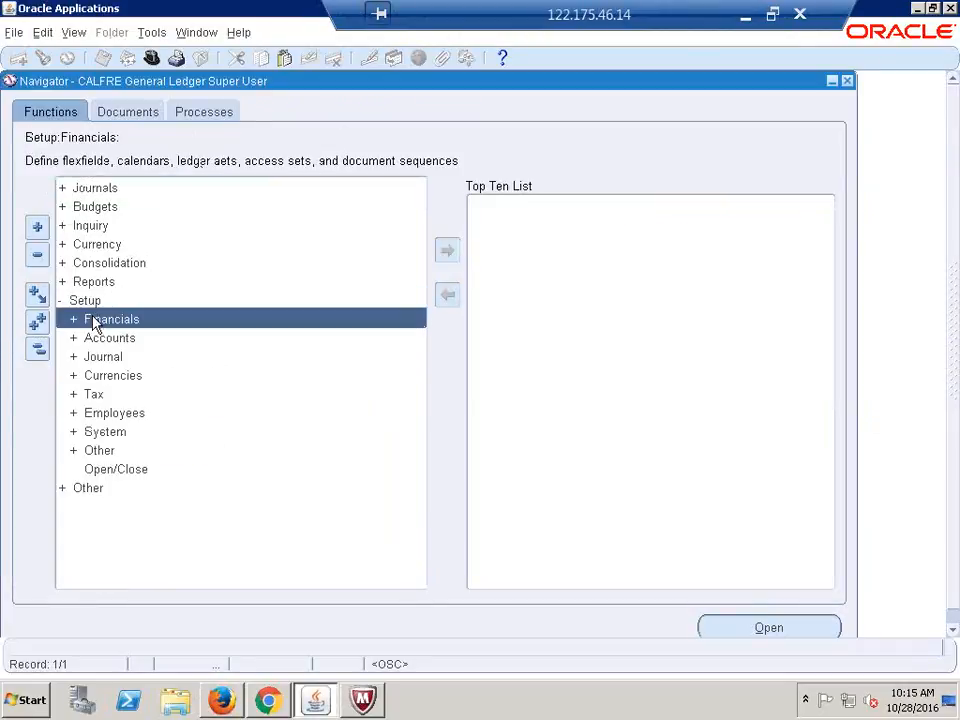
{"action": "double_click", "coordinate": [112, 320]}
{"action": "double_click", "coordinate": [155, 378]}
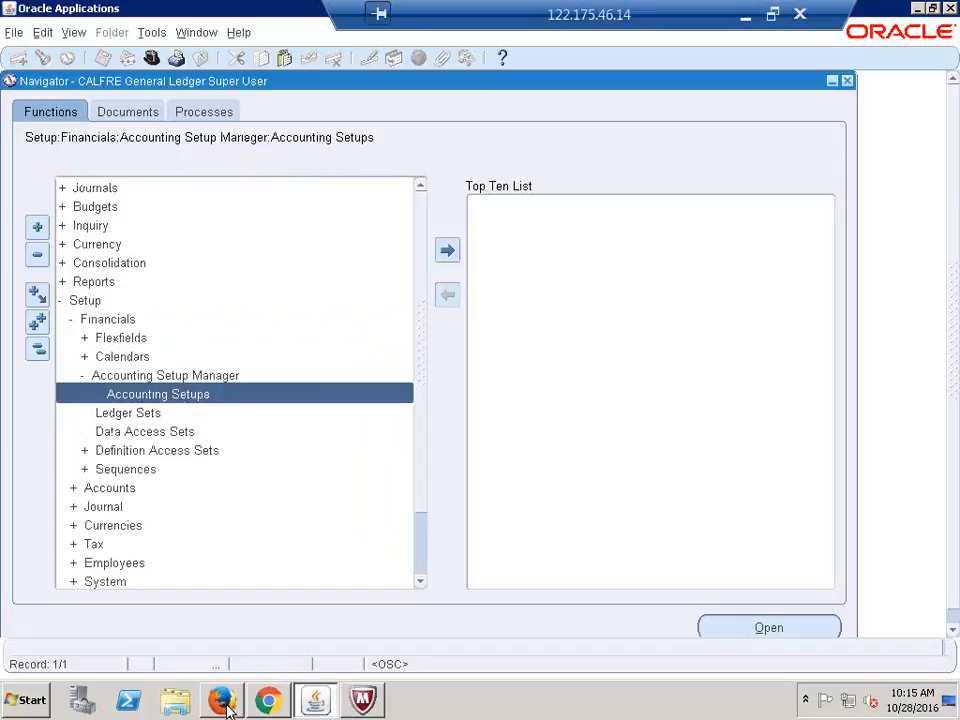
{"action": "mouse_move", "coordinate": [226, 708]}
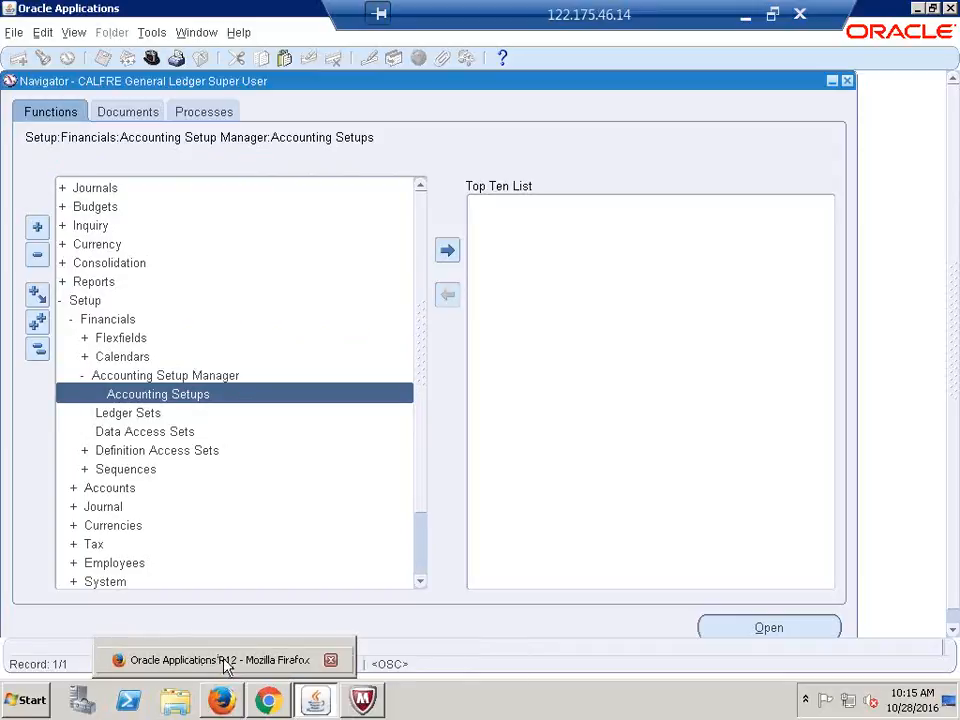
{"action": "left_click", "coordinate": [222, 706]}
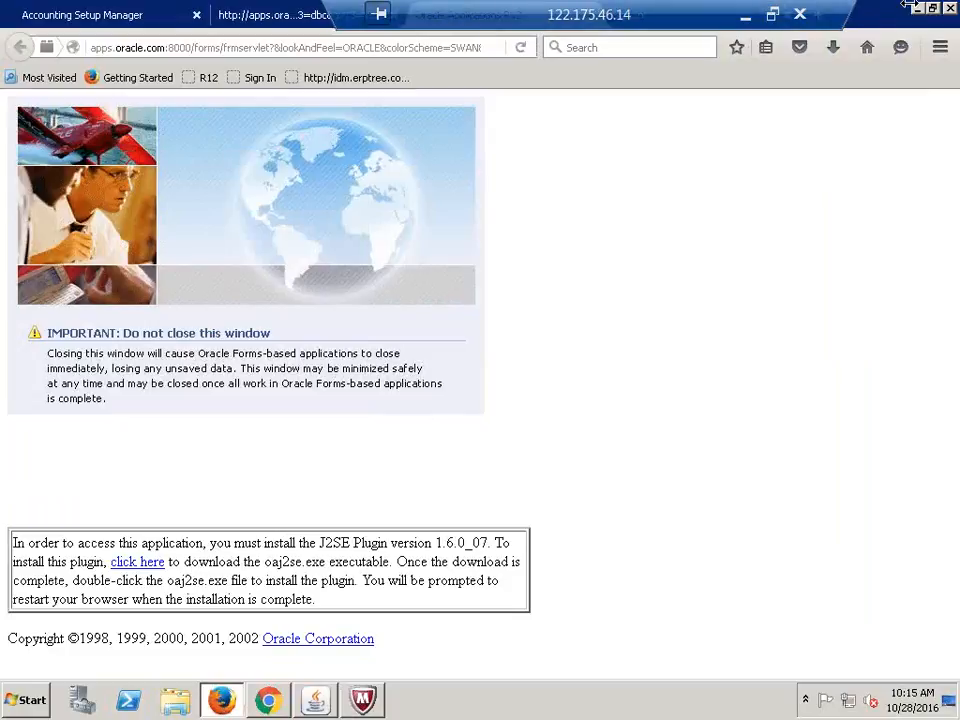
{"action": "left_click_drag", "start_coordinate": [660, 22], "coordinate": [504, 17]}
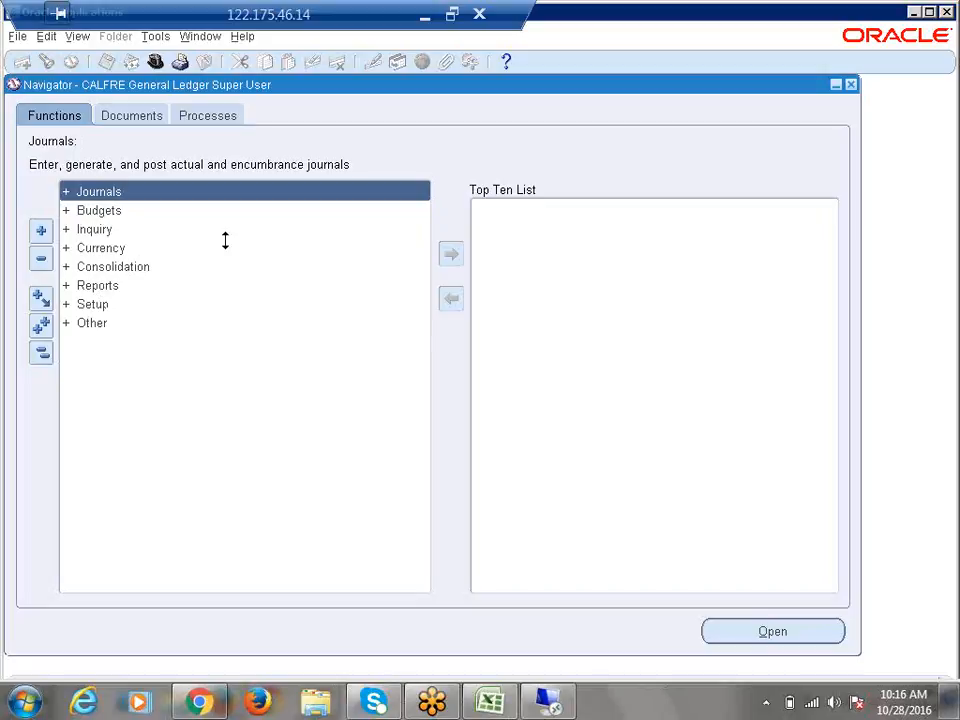
Expand Setup > Financials > Accounting Setup Manager and launch the Accounting Setups function
{"action": "left_click", "coordinate": [3, 177]}
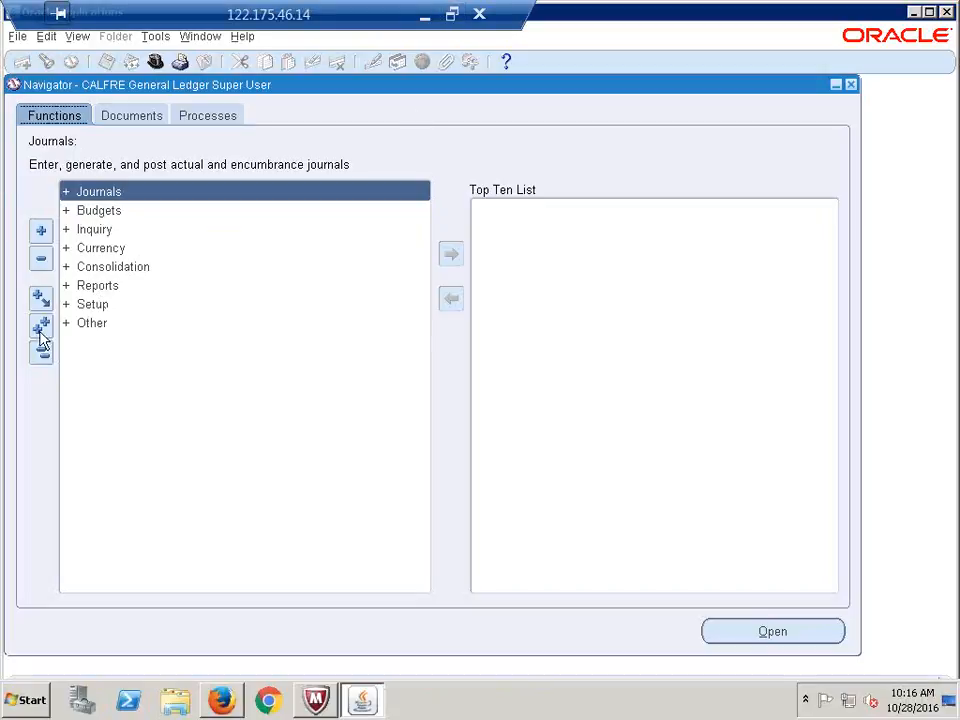
{"action": "left_click", "coordinate": [101, 313]}
{"action": "key", "text": "Return"}
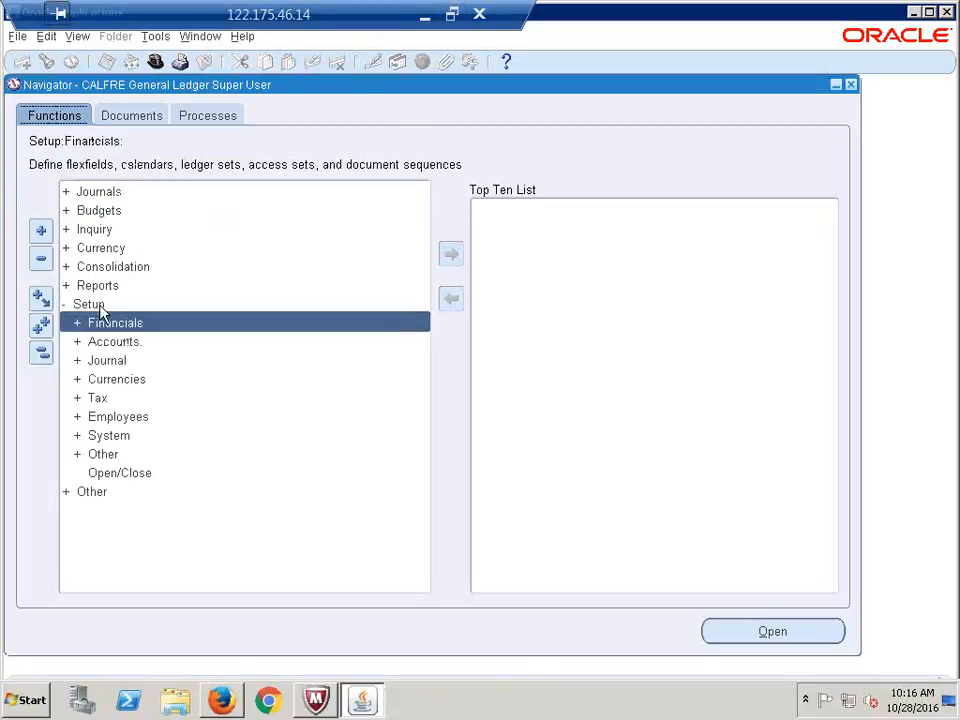
{"action": "key", "text": "Return"}
{"action": "key", "text": "Down"}
{"action": "key", "text": "Down"}
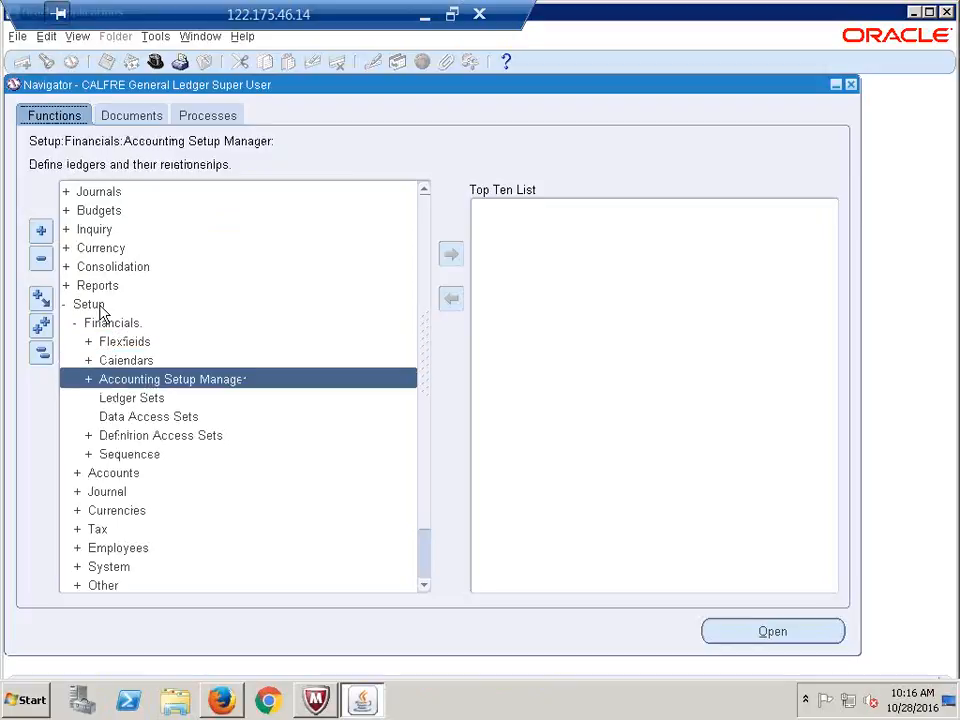
{"action": "key", "text": "Return"}
{"action": "key", "text": "Down"}
{"action": "key", "text": "Return"}
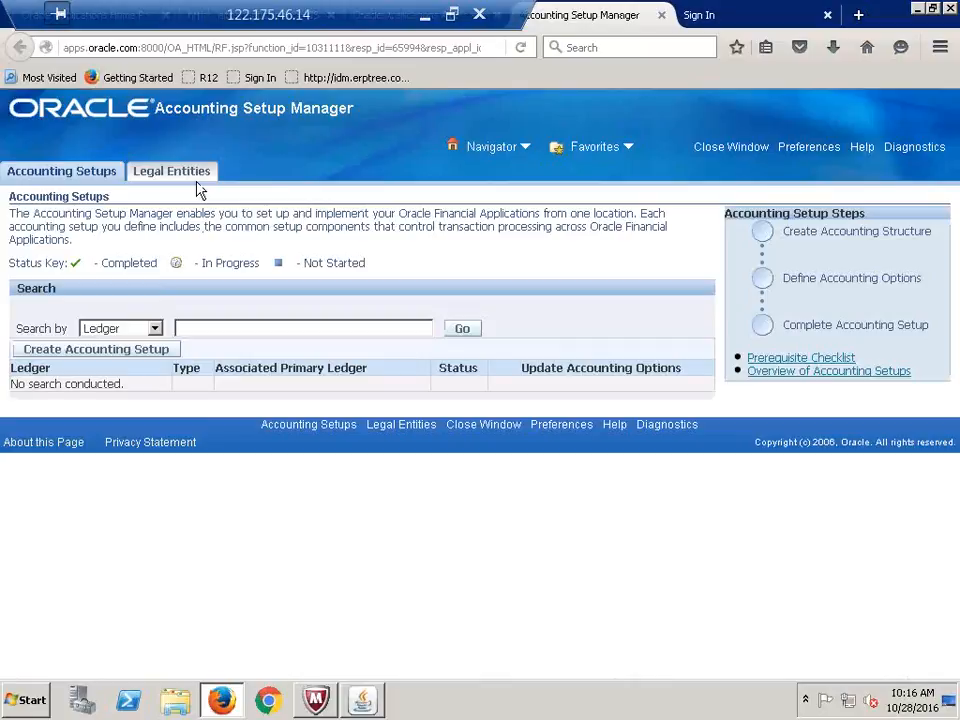
Start a new accounting setup, then go to Legal Entities and discard the unsaved changes
{"action": "left_click", "coordinate": [67, 352]}
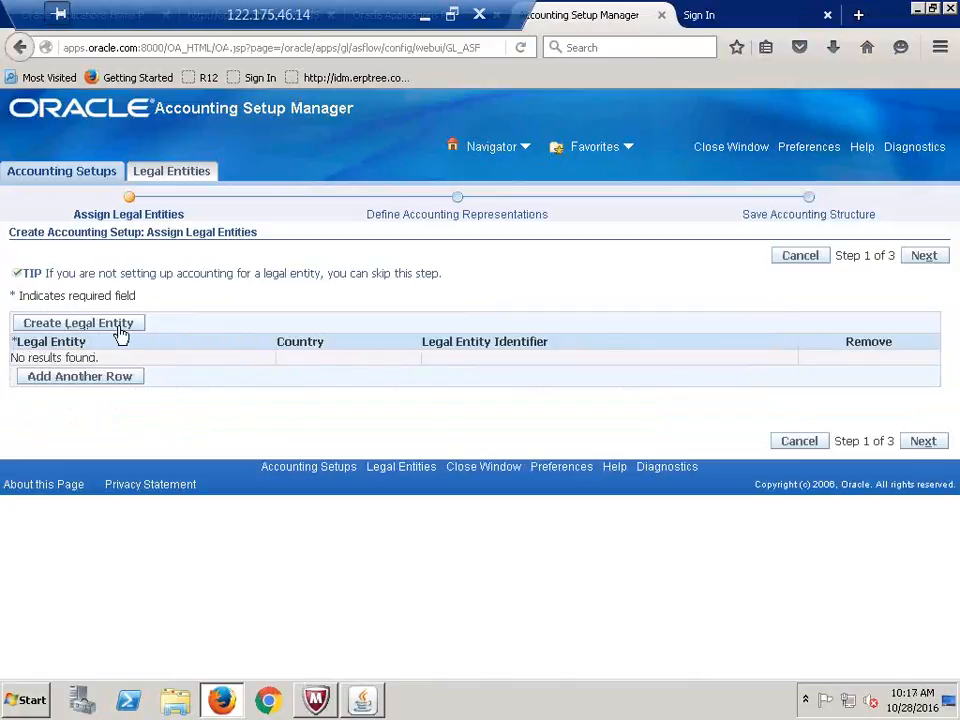
{"action": "left_click", "coordinate": [172, 176]}
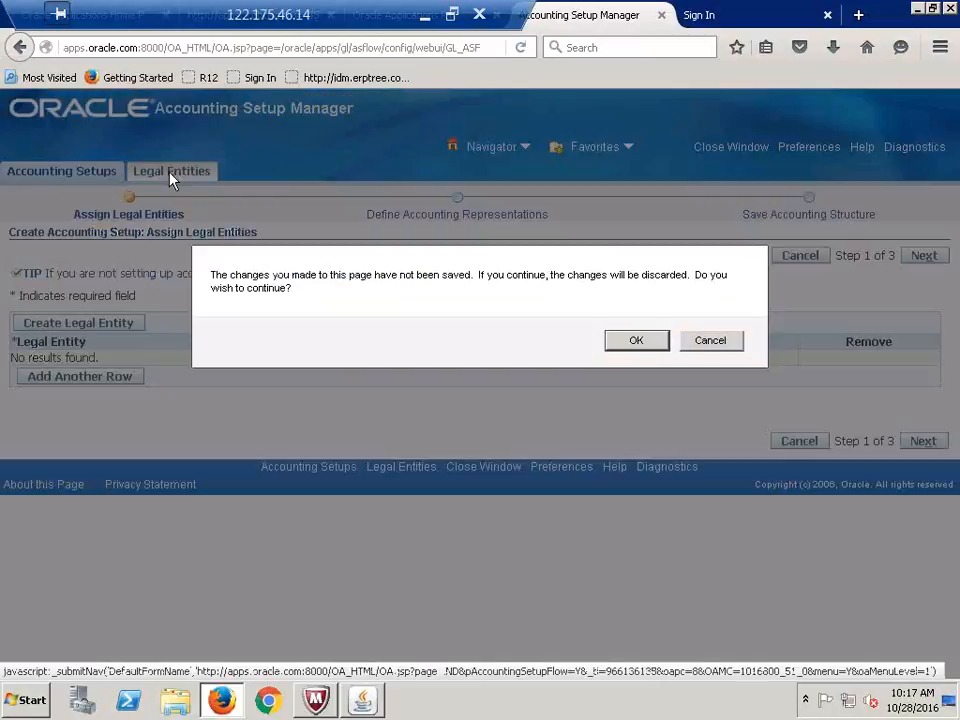
{"action": "left_click", "coordinate": [630, 339]}
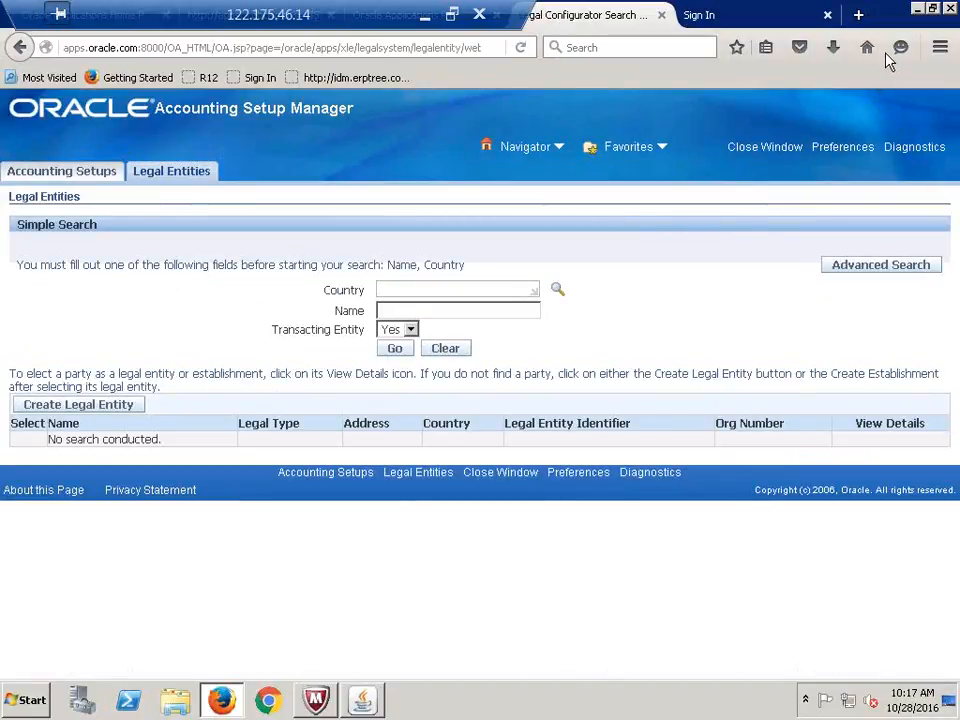
Start a new legal entity and change its territory from United States to India
{"action": "left_click", "coordinate": [92, 412]}
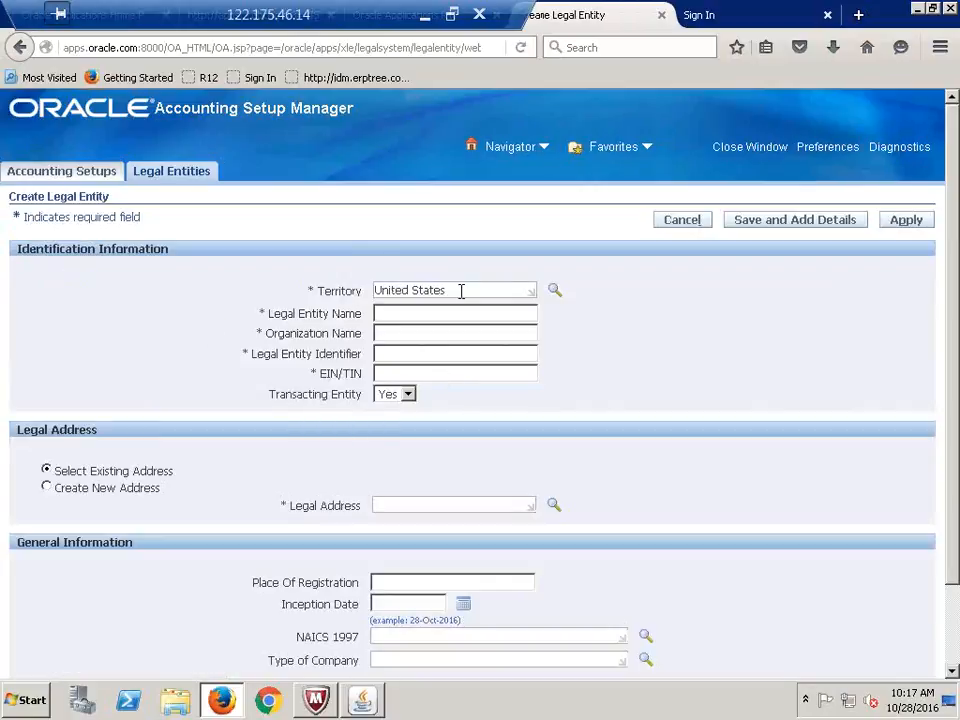
{"action": "left_click_drag", "start_coordinate": [411, 291], "coordinate": [347, 291]}
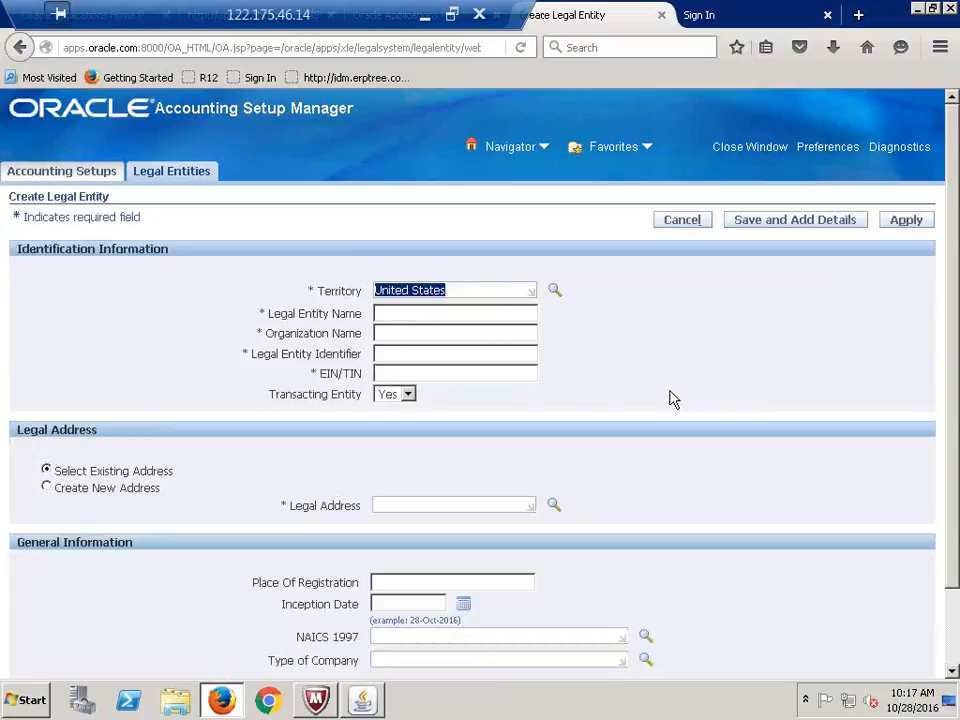
{"action": "key", "text": "BackSpace"}
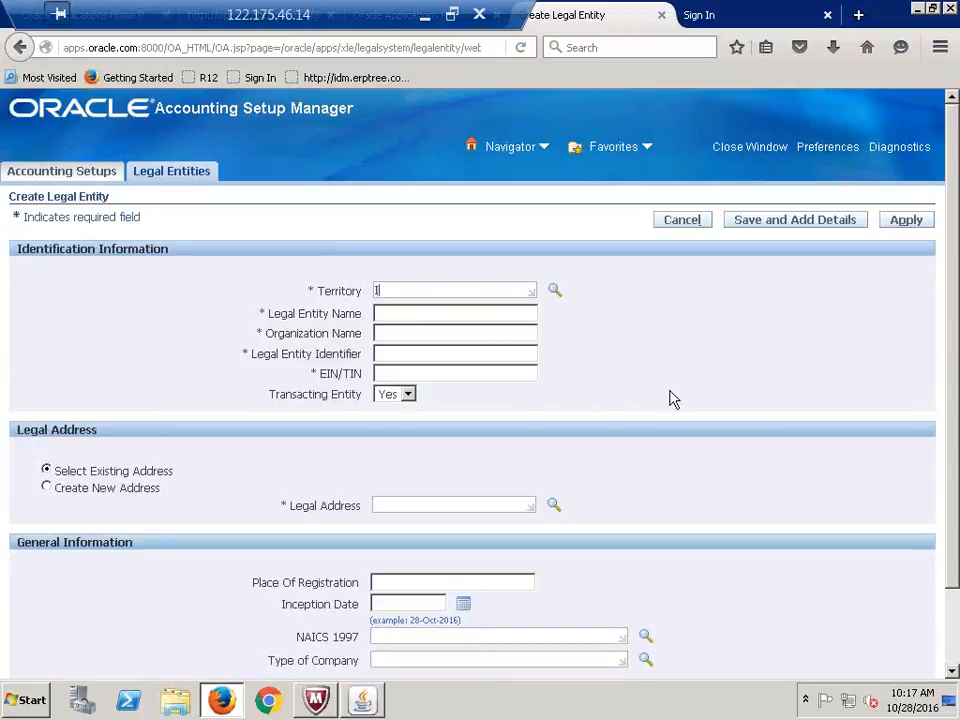
{"action": "type", "text": "India"}
{"action": "key", "text": "Tab"}
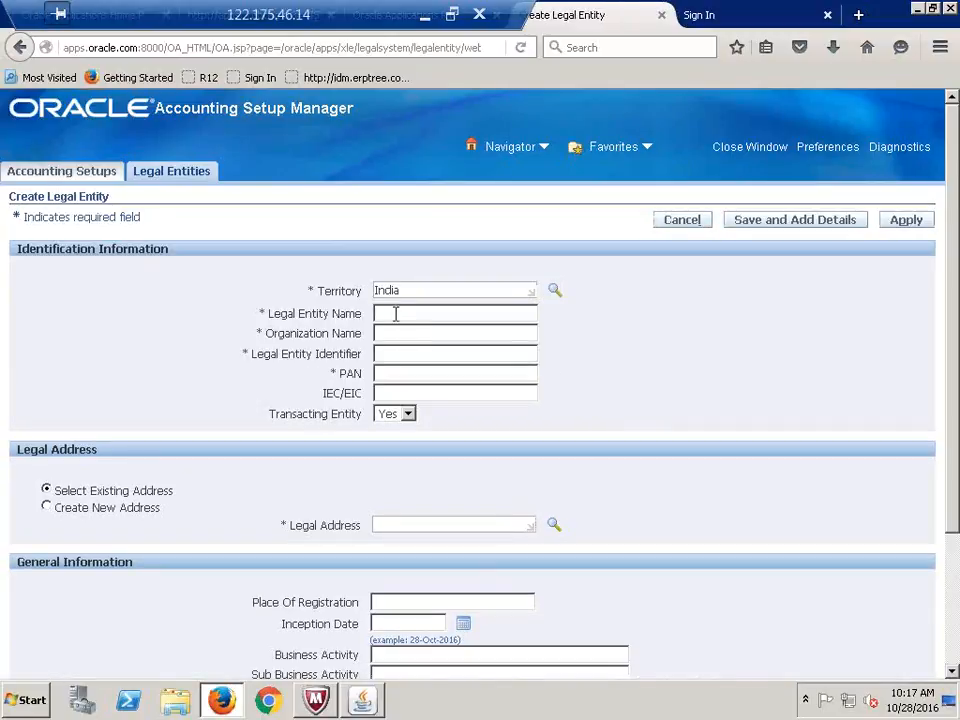
Enter name CALFRE India Legal Entity, organization CALFRE India Pvt Ltd, the identifier and PAN
{"action": "left_click", "coordinate": [396, 314]}
{"action": "type", "text": "CALFRE India Legal E"}
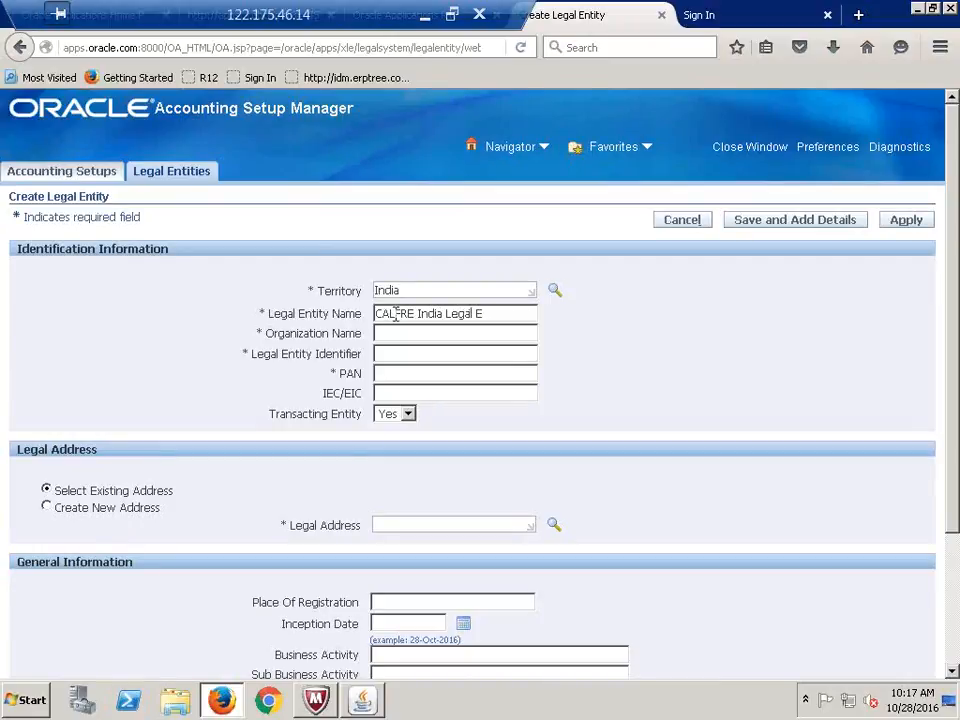
{"action": "type", "text": "ntity"}
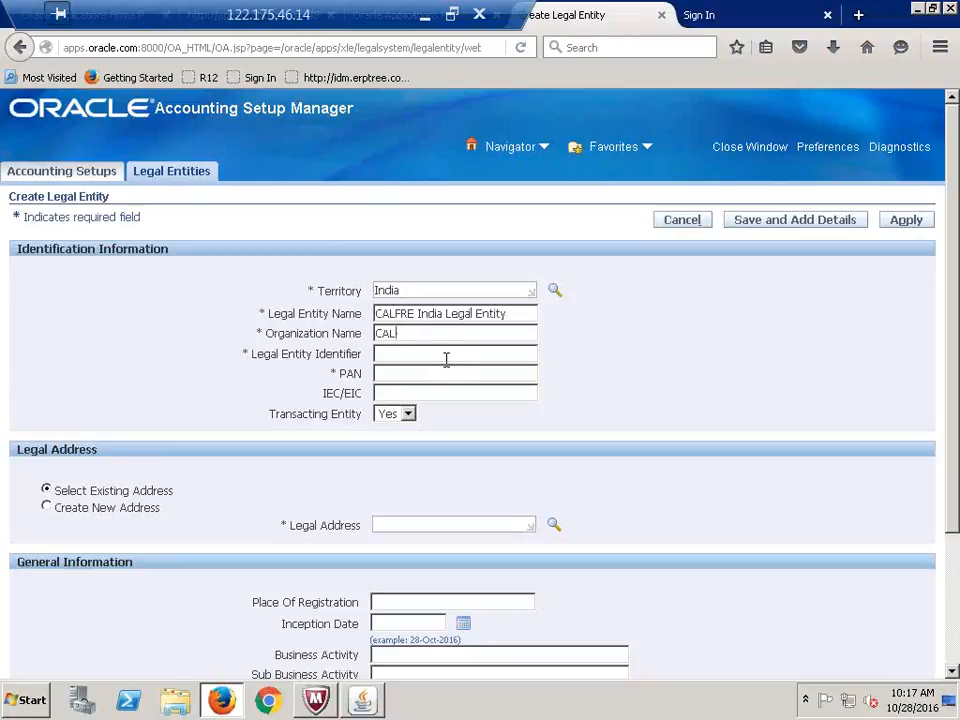
{"action": "type", "text": "ndia"}
{"action": "type", "text": "786897987"}
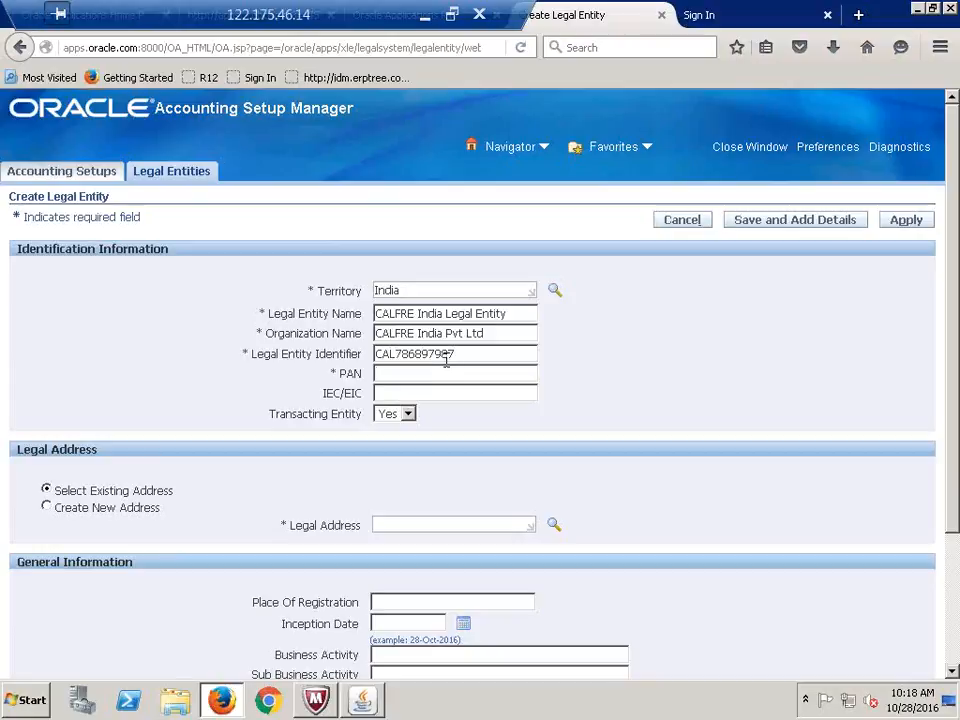
{"action": "key", "text": "Tab"}
{"action": "type", "text": "IN3"}
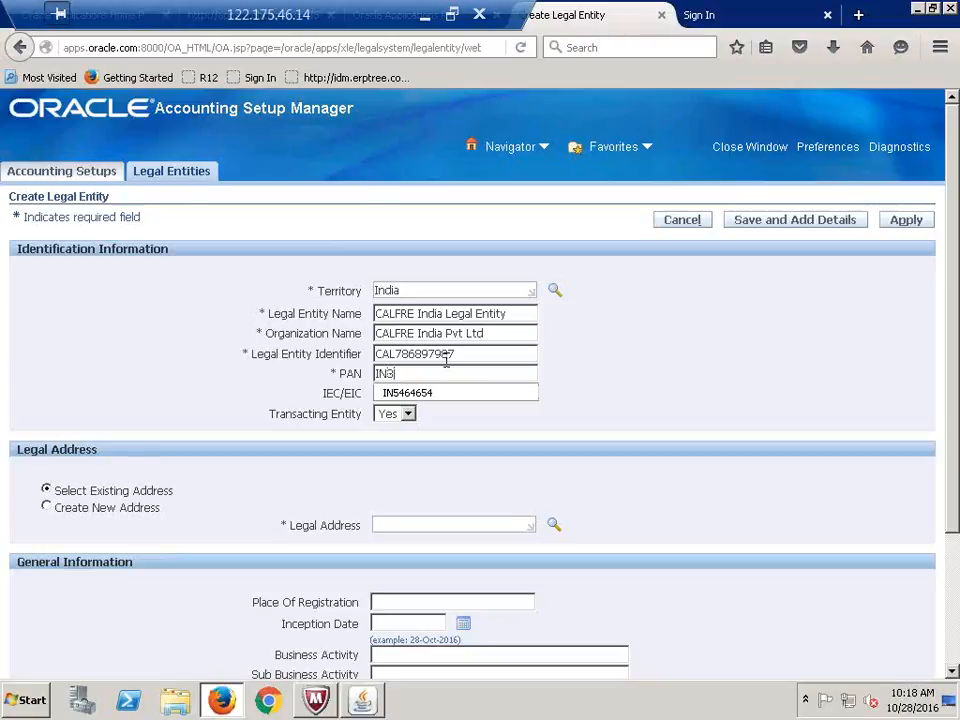
{"action": "type", "text": "4584"}
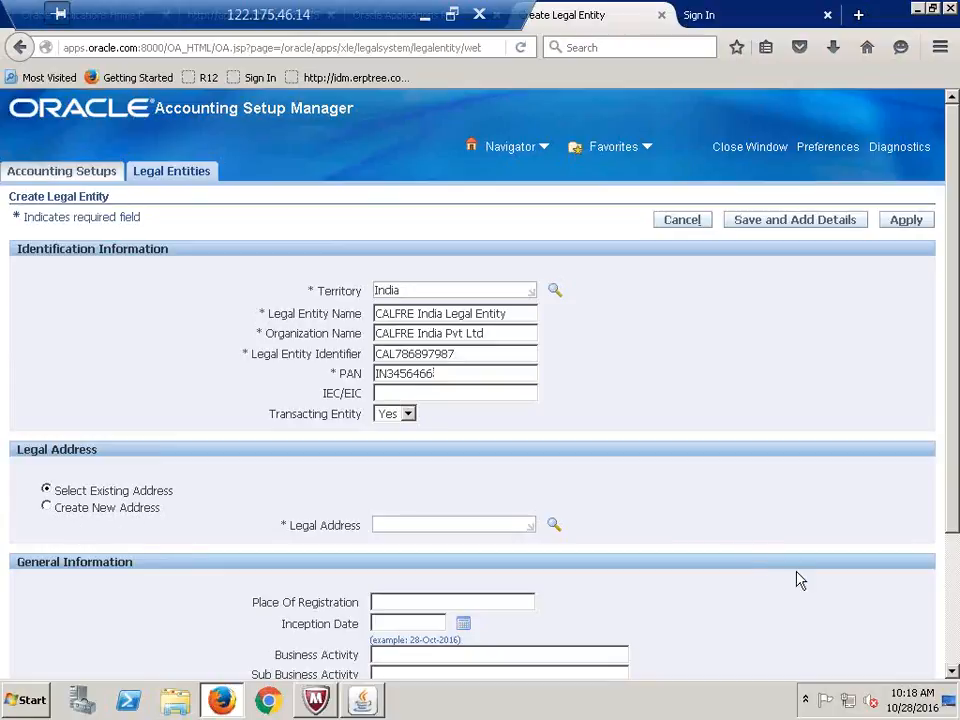
{"action": "scroll", "coordinate": [790, 515], "scroll_direction": "down", "scroll_amount": 2}
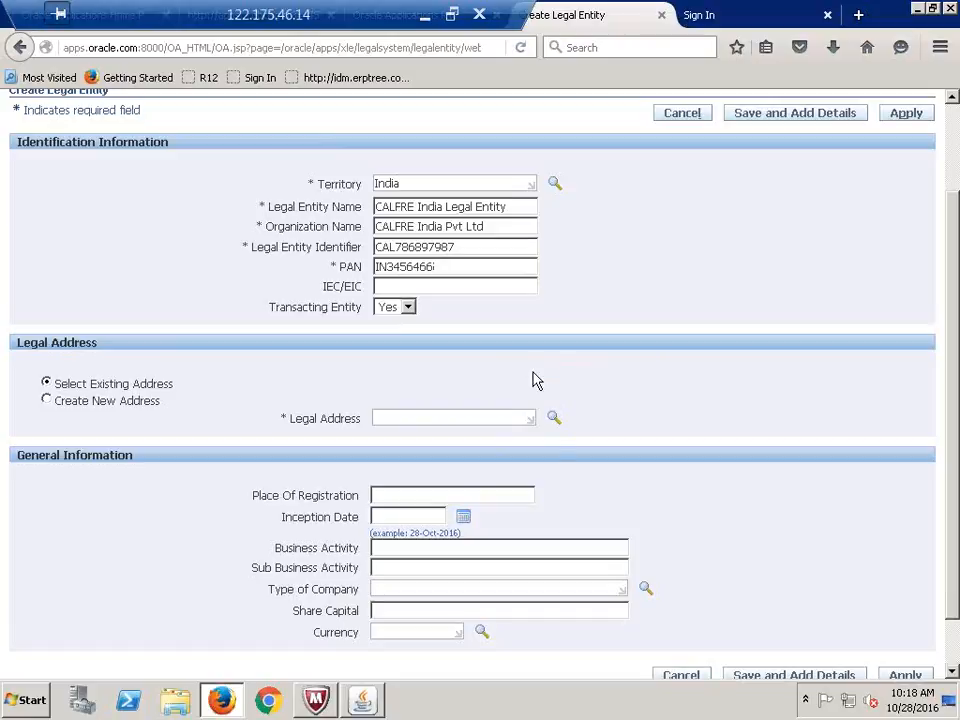
Search legal addresses by Postal Code %500%, which returns a leading-wildcard error
{"action": "left_click", "coordinate": [554, 419]}
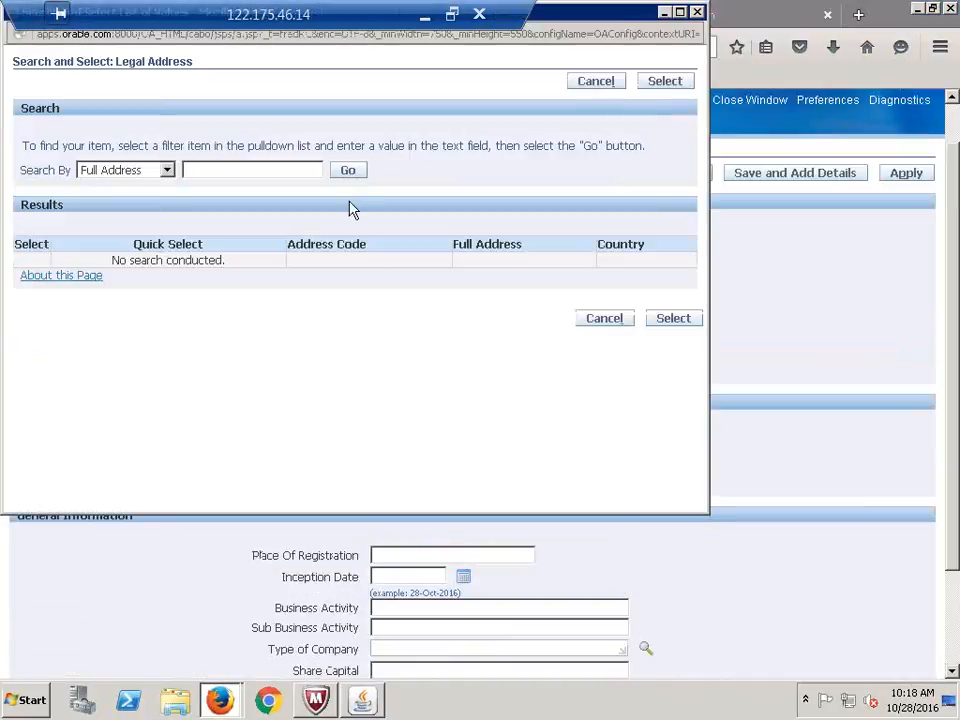
{"action": "left_click", "coordinate": [166, 172]}
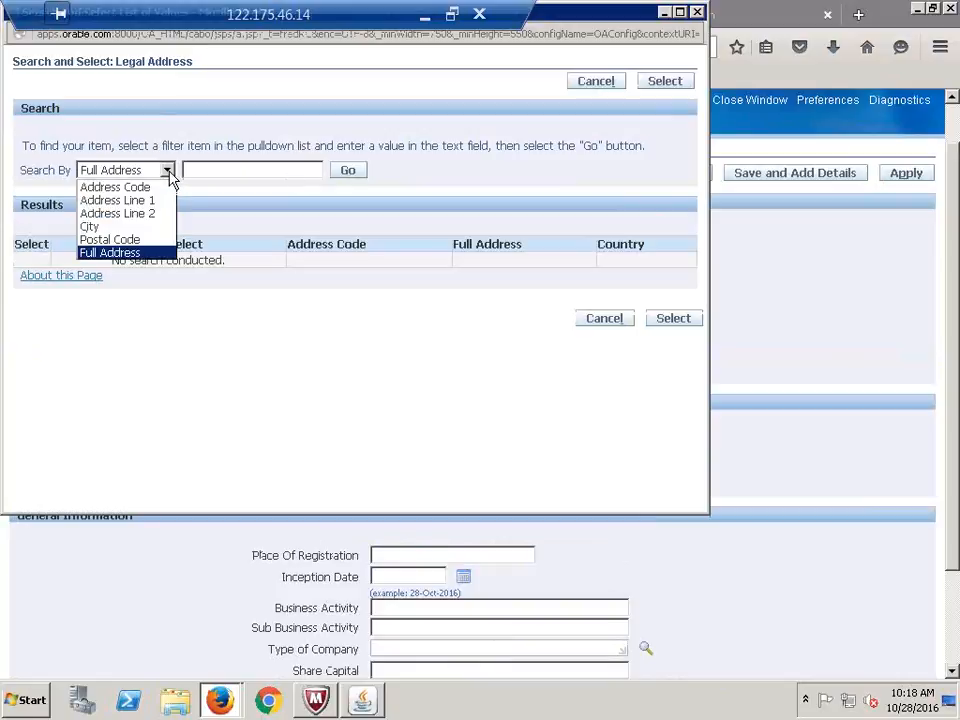
{"action": "left_click", "coordinate": [118, 240]}
{"action": "left_click", "coordinate": [204, 170]}
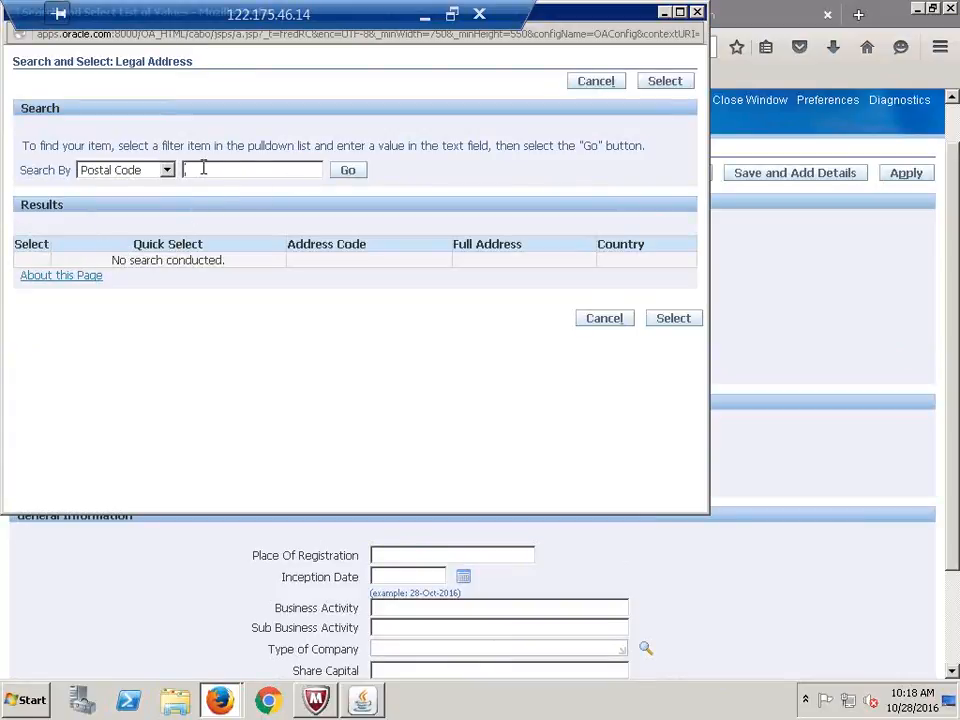
{"action": "type", "text": "500"}
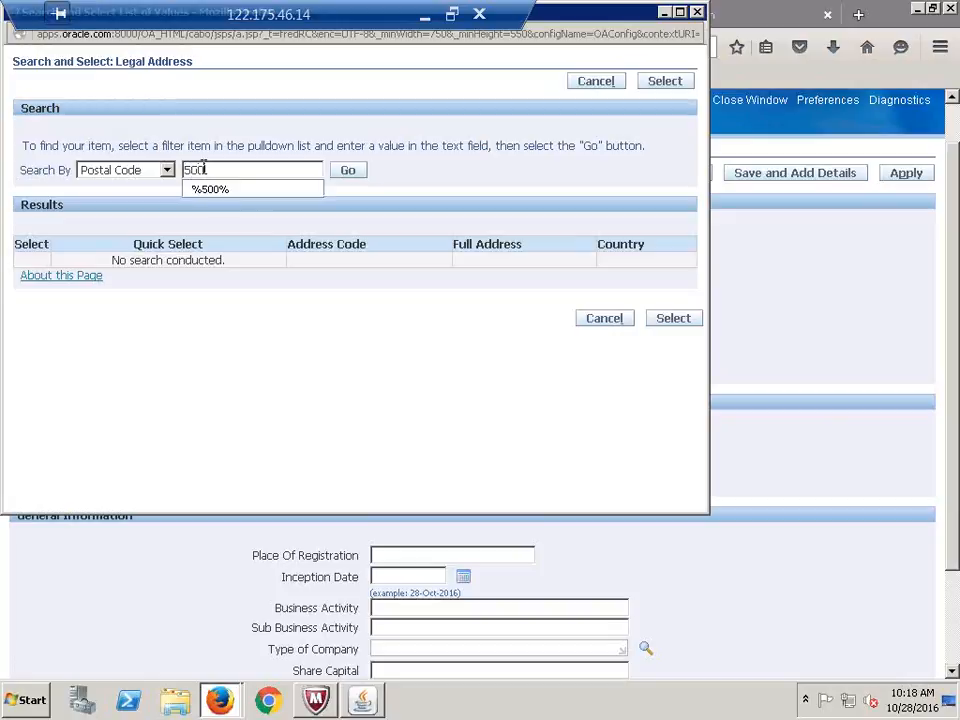
{"action": "left_click", "coordinate": [210, 189]}
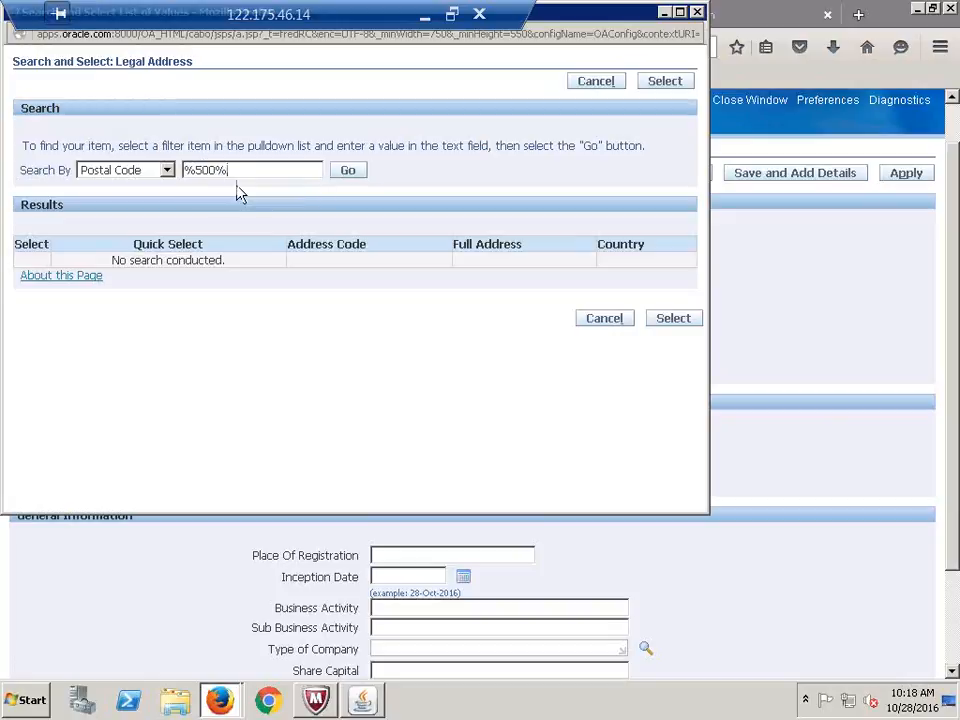
{"action": "left_click", "coordinate": [362, 176]}
{"action": "left_click", "coordinate": [345, 229]}
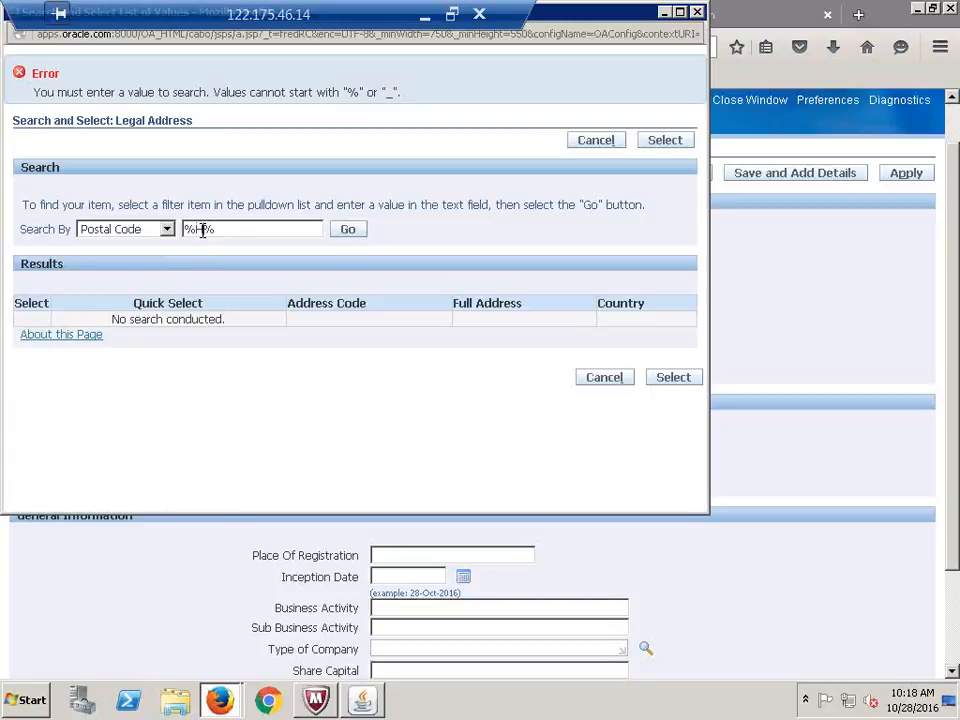
Search the addresses for Hyder by City, then by Address Code
{"action": "type", "text": "yder"}
{"action": "left_click", "coordinate": [168, 229]}
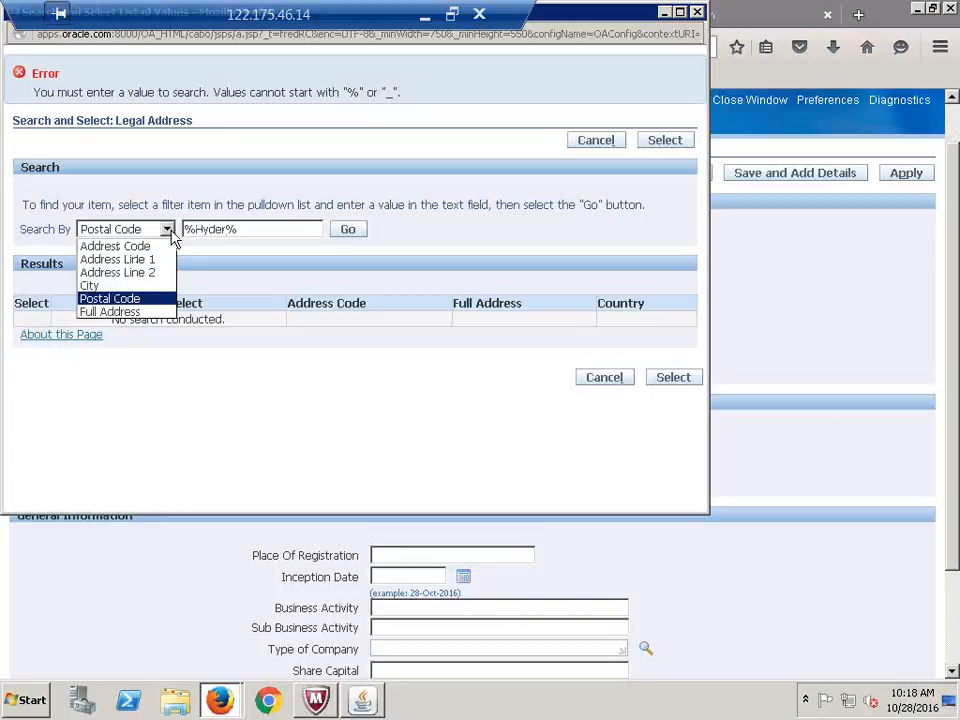
{"action": "left_click", "coordinate": [138, 287]}
{"action": "left_click", "coordinate": [347, 231]}
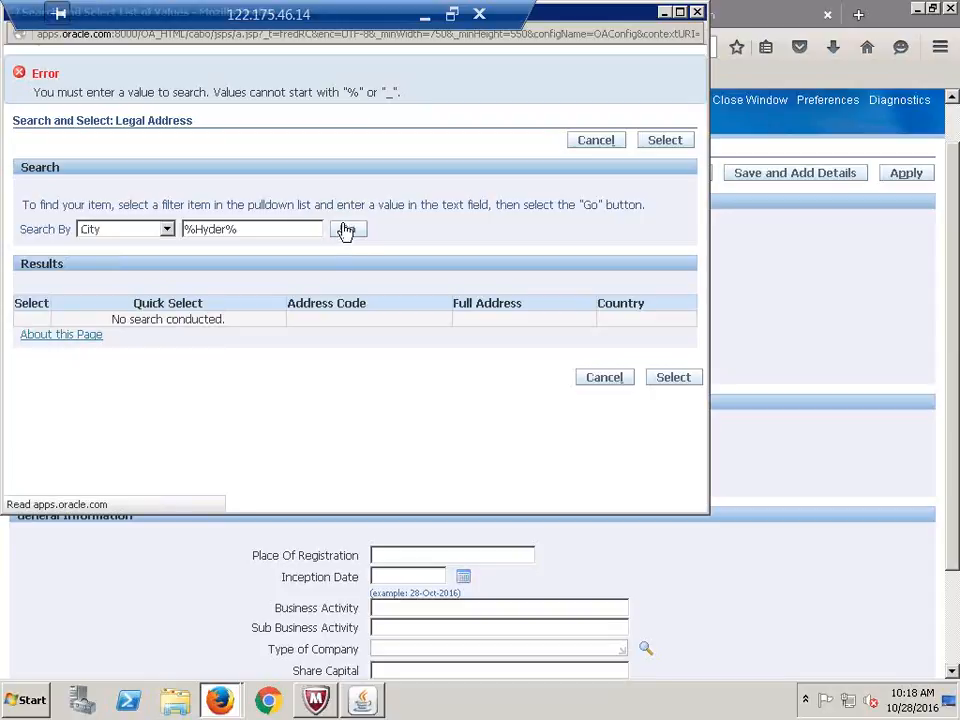
{"action": "left_click", "coordinate": [167, 229]}
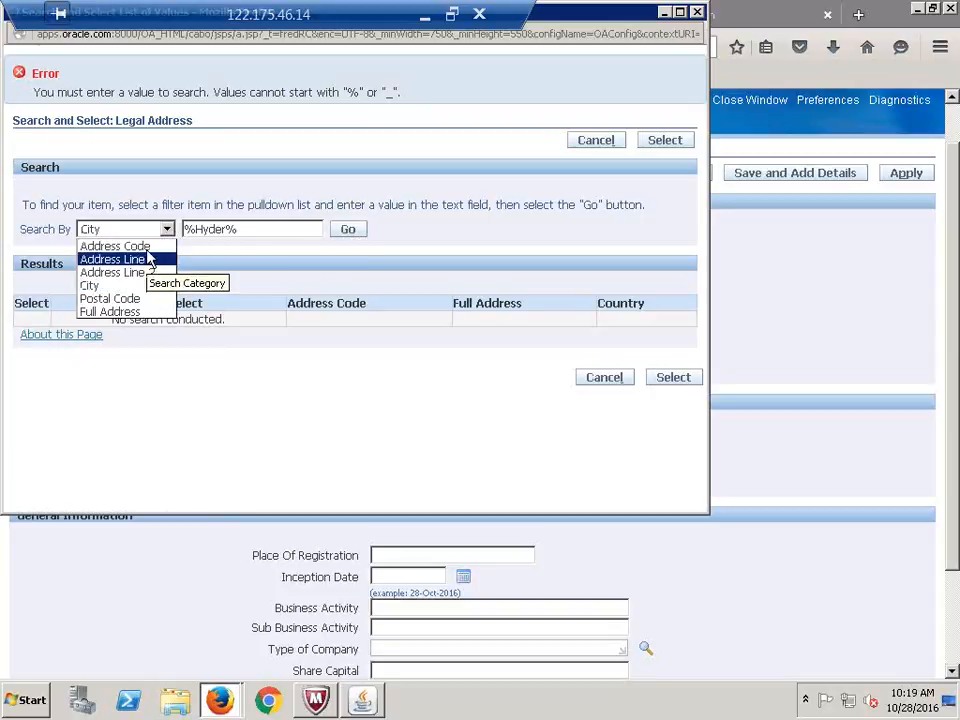
{"action": "left_click", "coordinate": [145, 247]}
{"action": "left_click", "coordinate": [358, 237]}
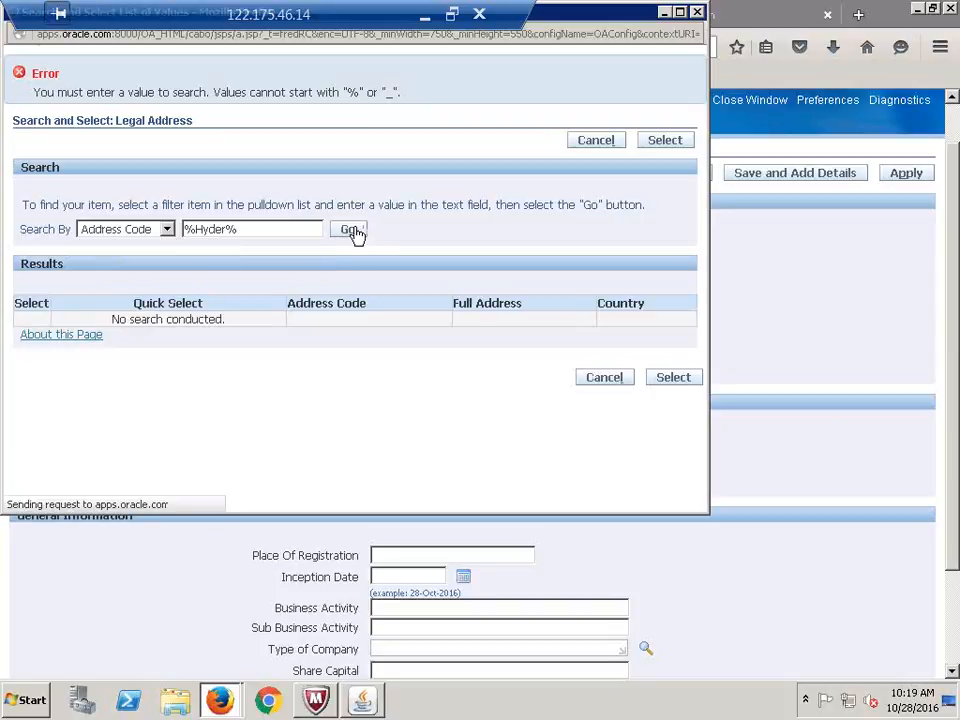
Try Full Address and Address Line 2 searches for Hyderabad
{"action": "left_click", "coordinate": [167, 229]}
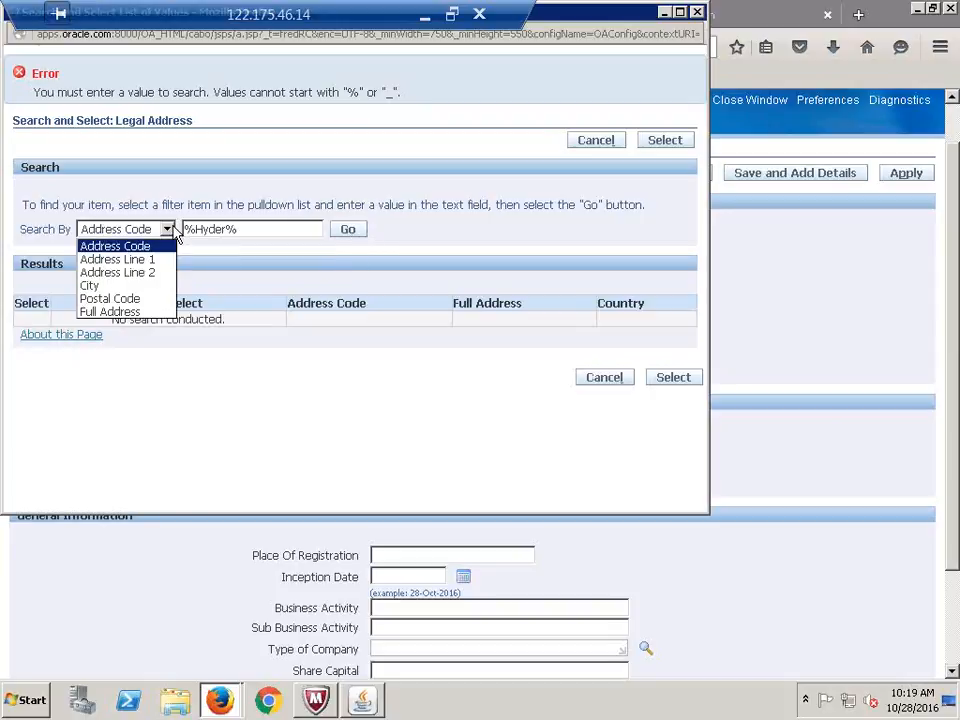
{"action": "left_click", "coordinate": [144, 313]}
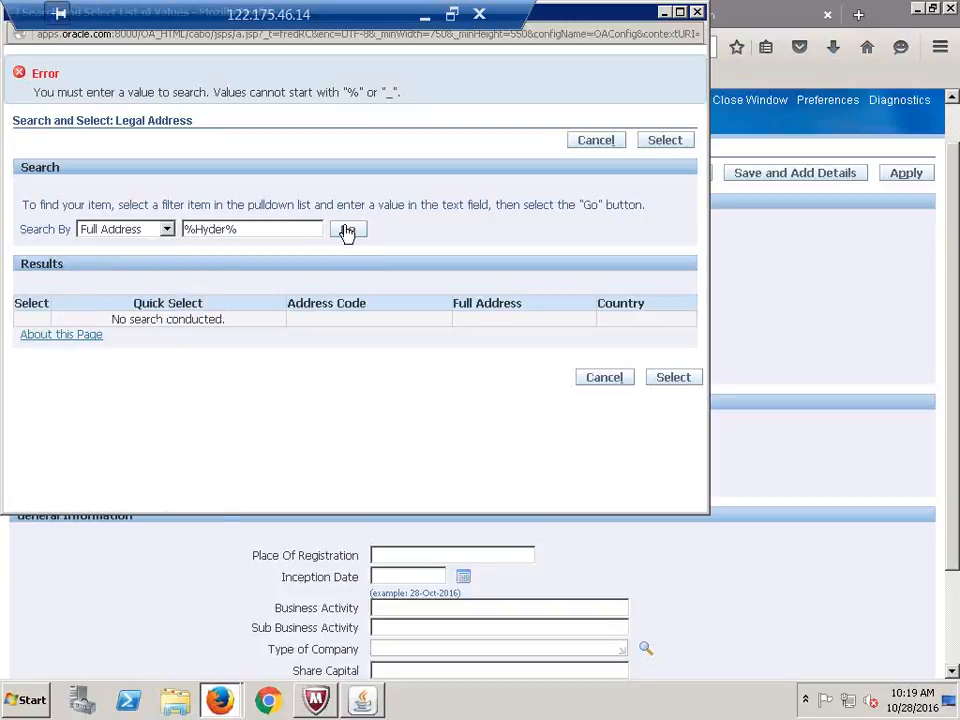
{"action": "left_click", "coordinate": [172, 231]}
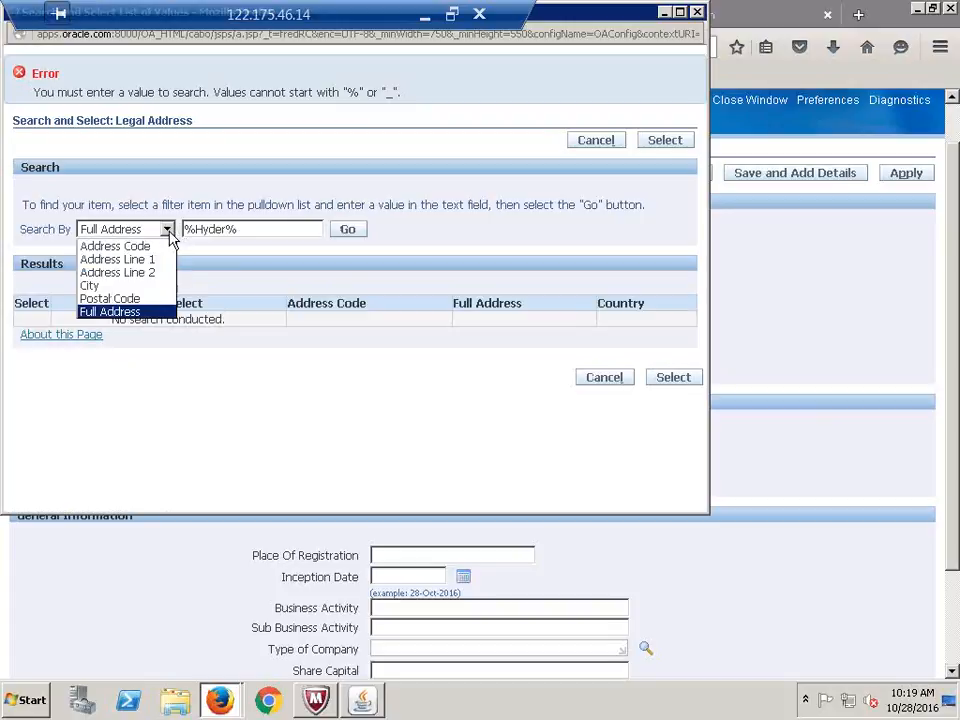
{"action": "left_click", "coordinate": [129, 282]}
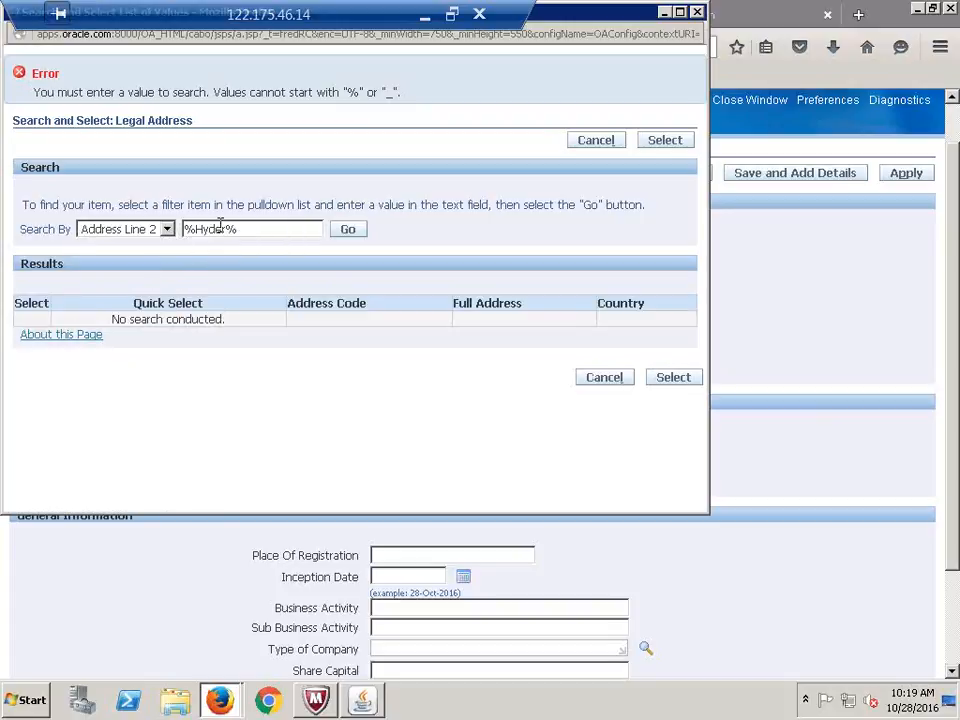
{"action": "key", "text": "BackSpace"}
{"action": "key", "text": "BackSpace"}
{"action": "key", "text": "BackSpace"}
{"action": "key", "text": "BackSpace"}
{"action": "key", "text": "BackSpace"}
{"action": "type", "text": "Hyderabad"}
{"action": "left_click", "coordinate": [358, 233]}
Search by City for Hyderabad with the % wildcards removed
{"action": "left_click", "coordinate": [172, 232]}
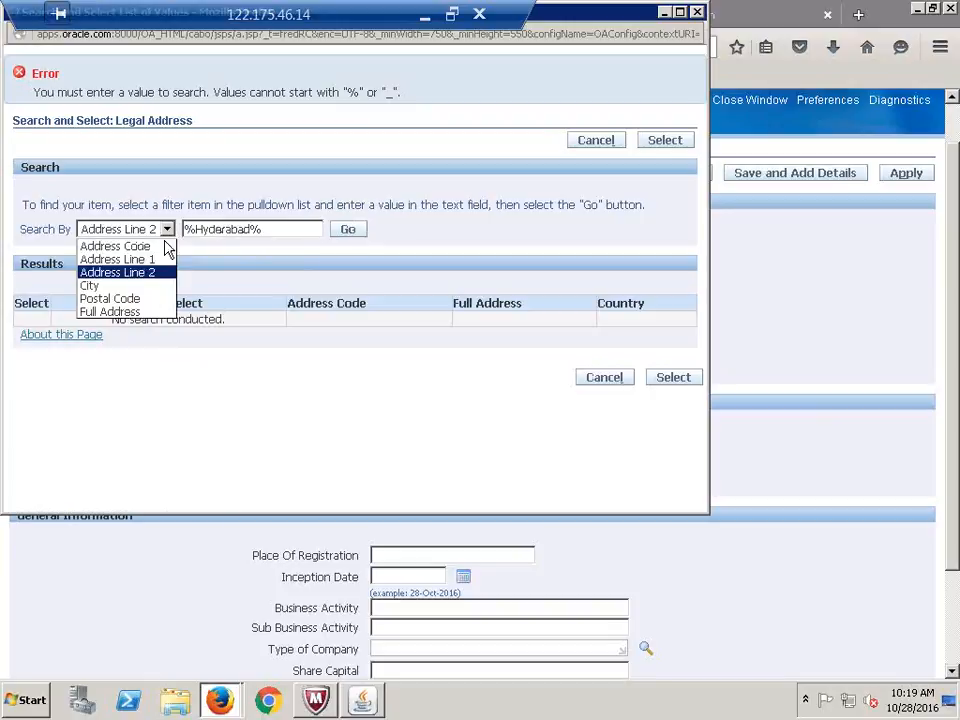
{"action": "left_click", "coordinate": [95, 285]}
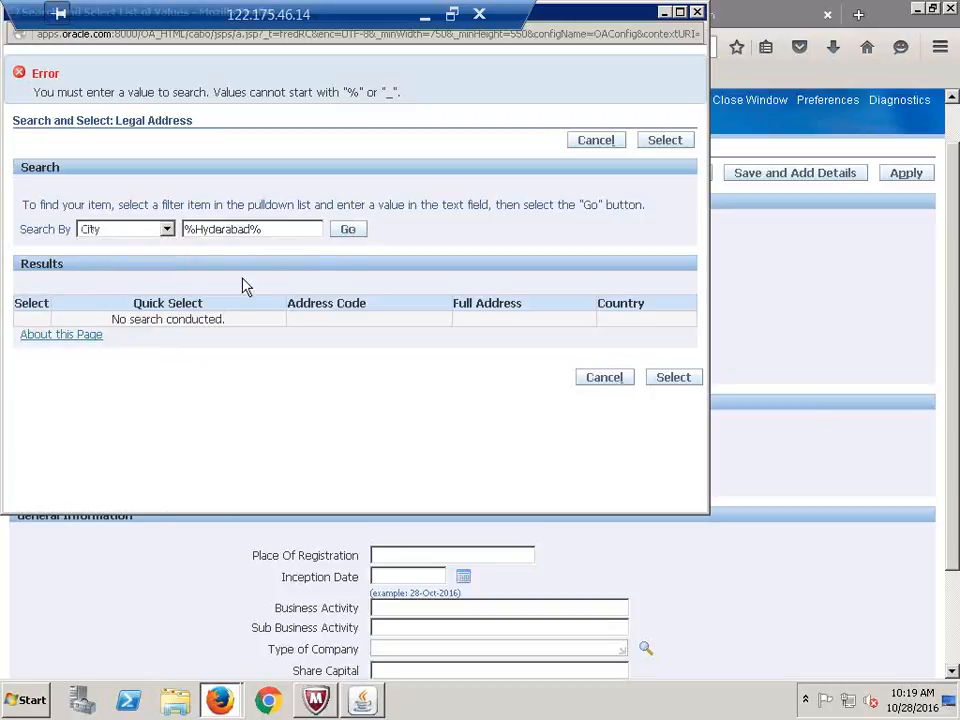
{"action": "left_click", "coordinate": [200, 229]}
{"action": "key", "text": "BackSpace"}
{"action": "left_click", "coordinate": [290, 229]}
{"action": "key", "text": "BackSpace"}
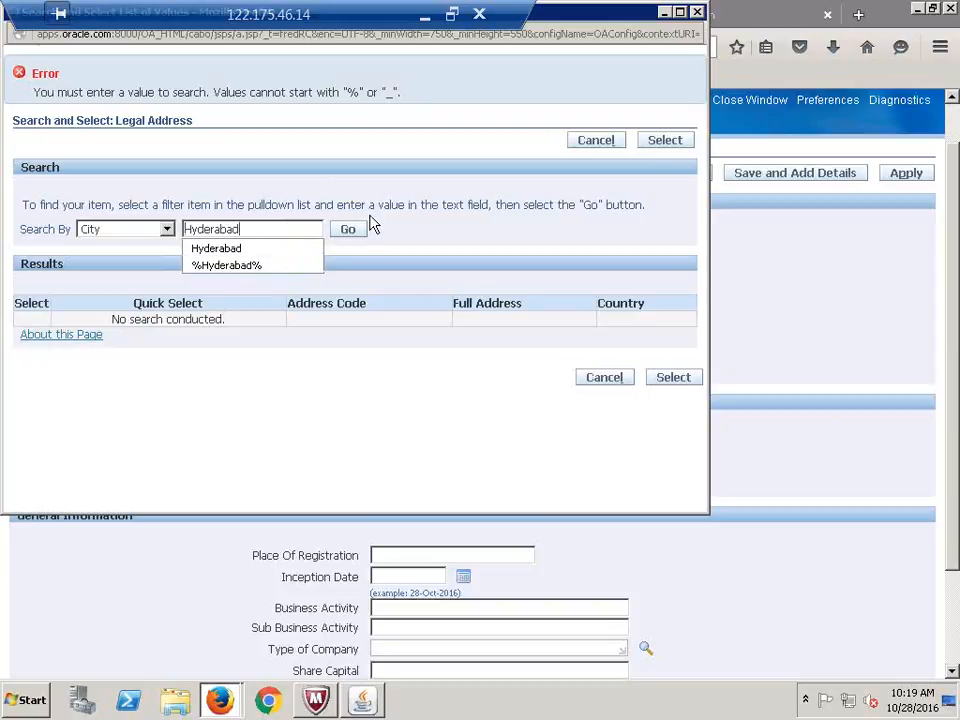
{"action": "left_click", "coordinate": [348, 233]}
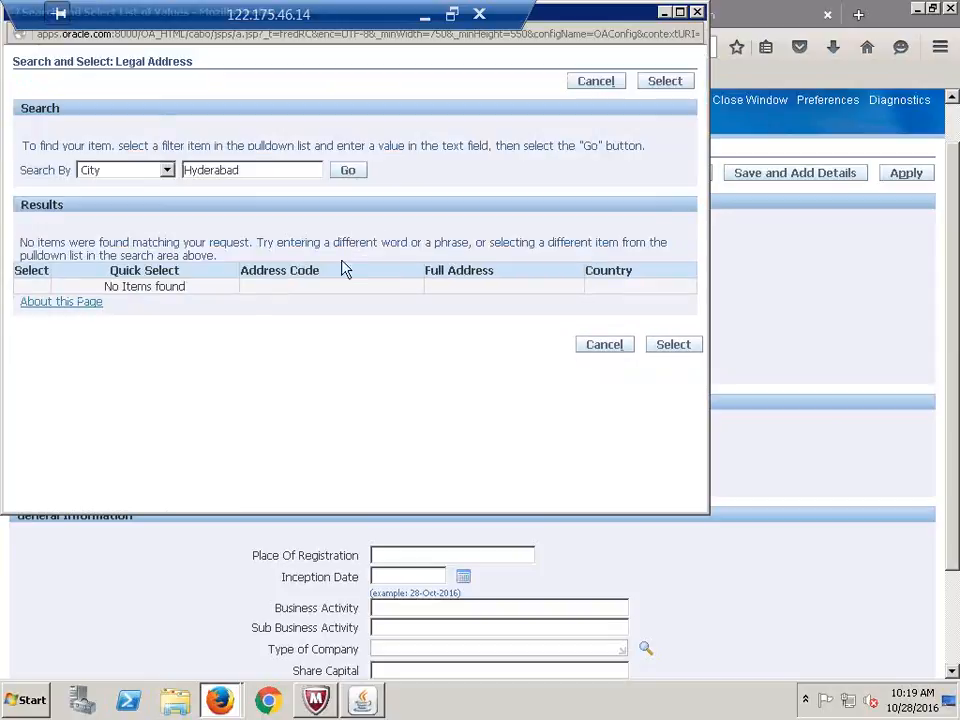
Retry the City search with the shorter values Hyde and Hyd
{"action": "left_click", "coordinate": [345, 174]}
{"action": "left_click", "coordinate": [269, 165]}
{"action": "key", "text": "BackSpace"}
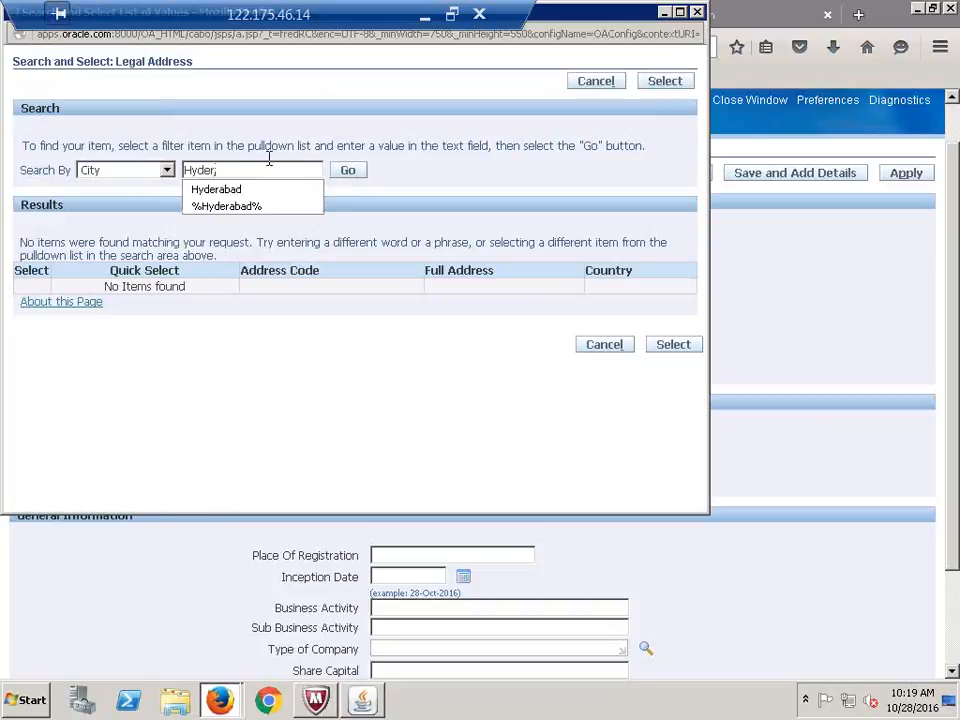
{"action": "key", "text": "BackSpace"}
{"action": "left_click", "coordinate": [345, 168]}
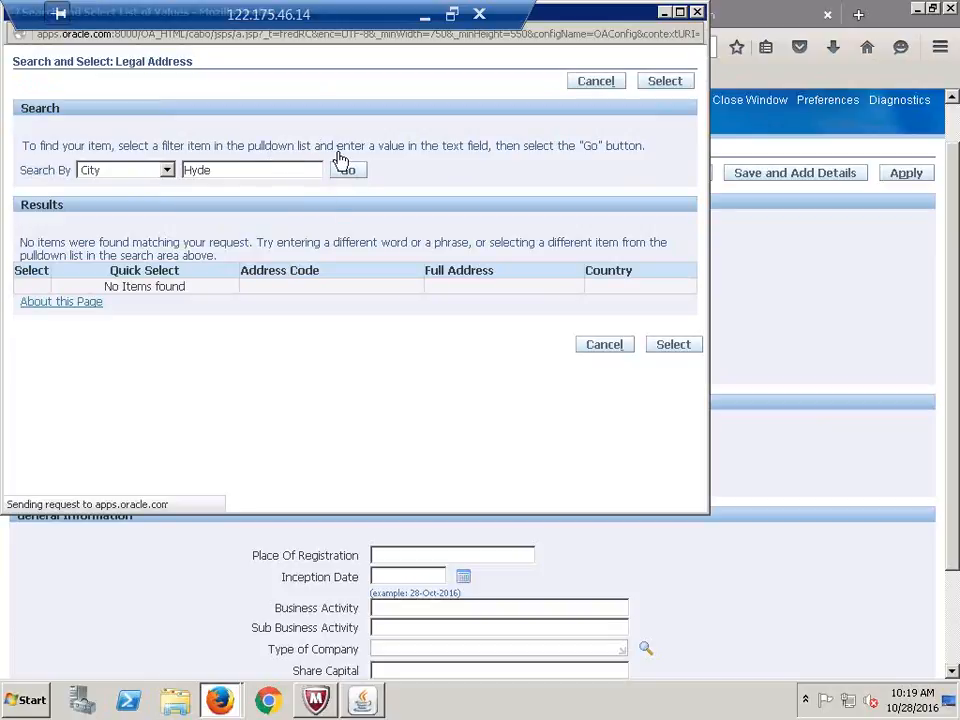
{"action": "left_click", "coordinate": [265, 171]}
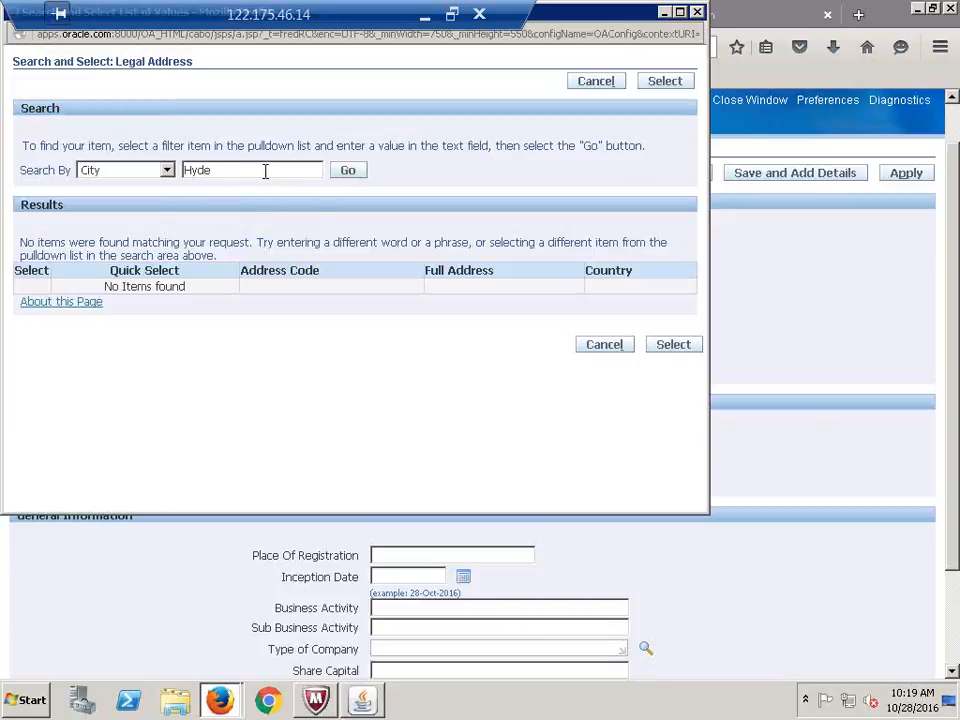
{"action": "key", "text": "BackSpace"}
{"action": "left_click", "coordinate": [349, 169]}
Search by Postal Code 500 and quick-select the Hyderabad address
{"action": "left_click", "coordinate": [167, 170]}
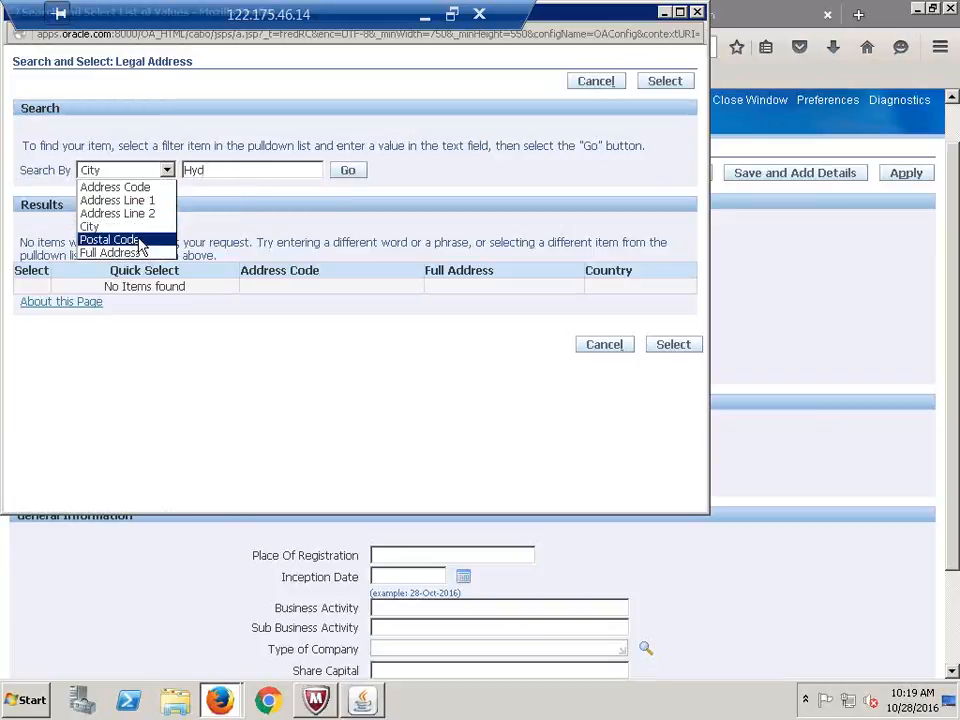
{"action": "left_click", "coordinate": [141, 240]}
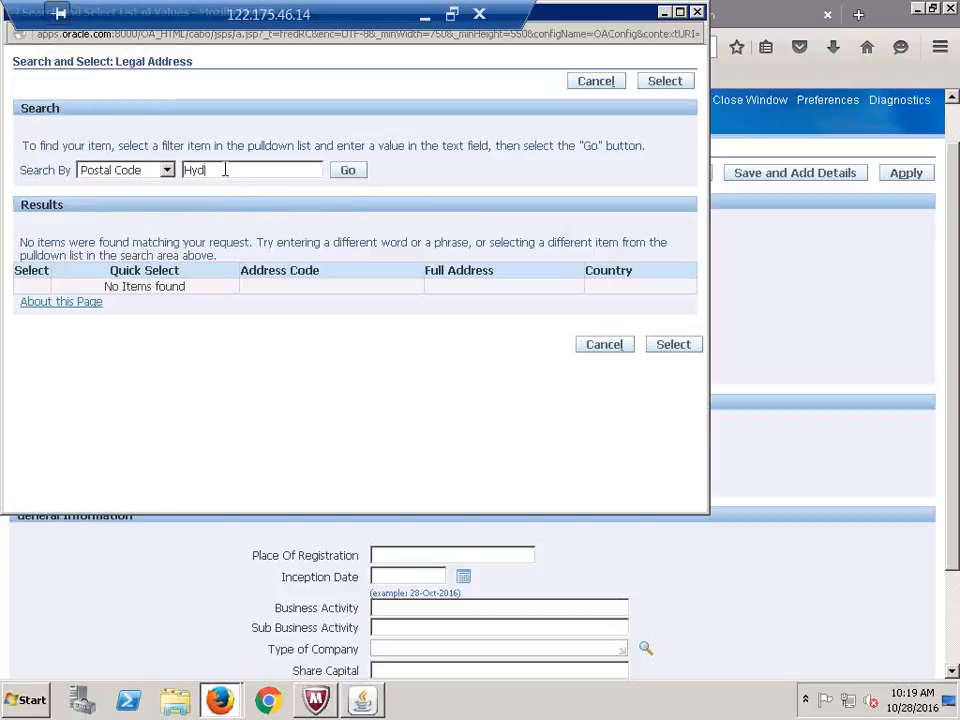
{"action": "key", "text": "BackSpace"}
{"action": "key", "text": "BackSpace"}
{"action": "key", "text": "BackSpace"}
{"action": "type", "text": "500"}
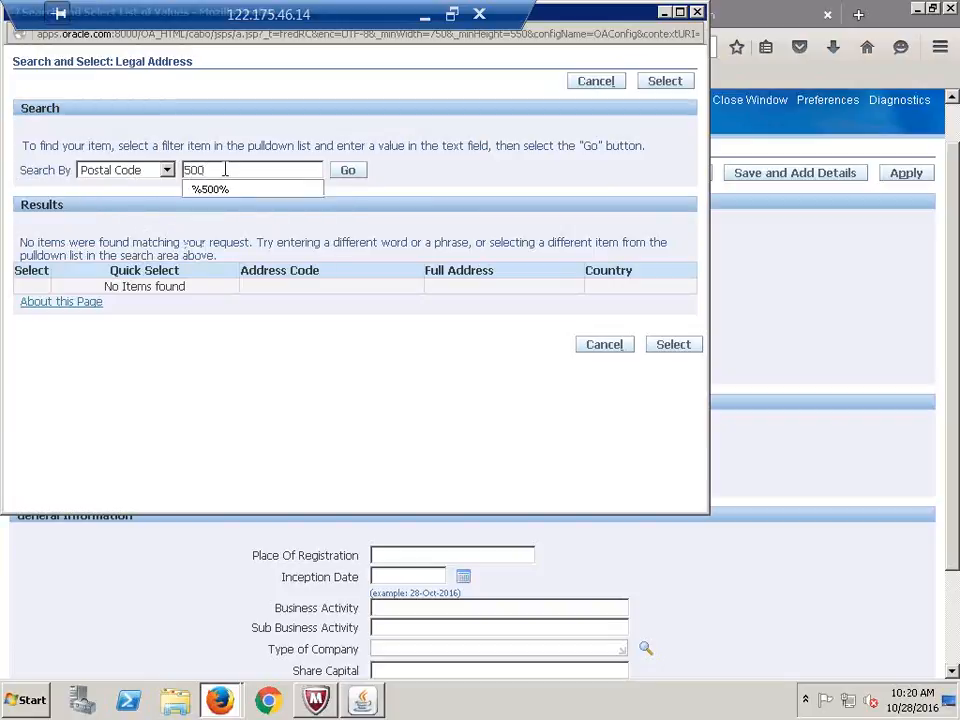
{"action": "left_click", "coordinate": [348, 171]}
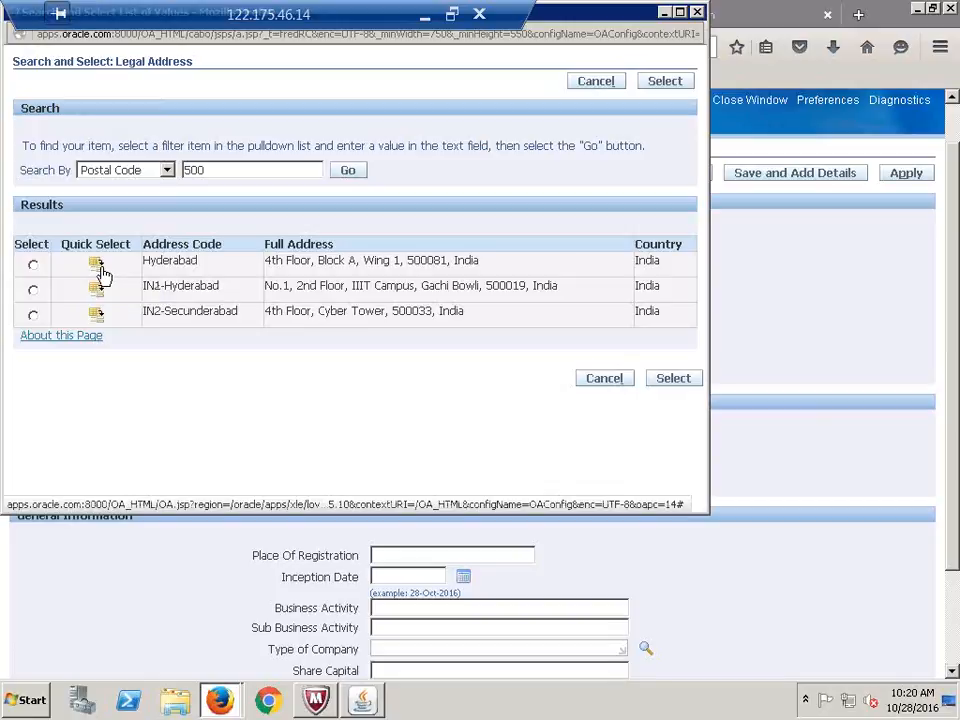
{"action": "left_click", "coordinate": [96, 265]}
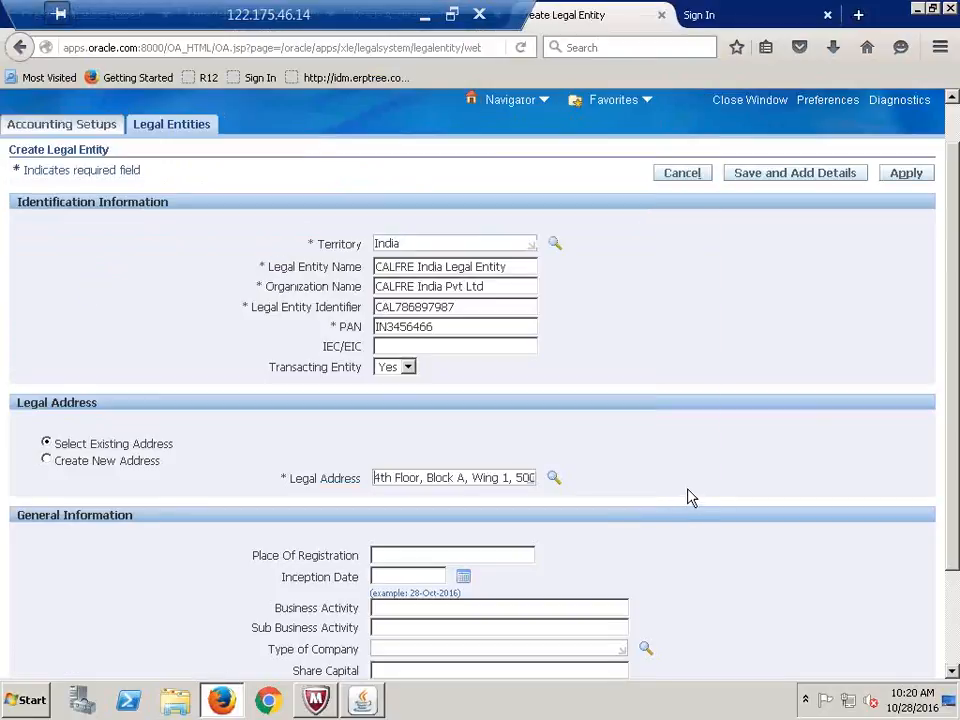
Enter INR as the currency and apply, which flags Legal Entity Name as required
{"action": "scroll", "coordinate": [542, 563], "scroll_direction": "down", "scroll_amount": 3}
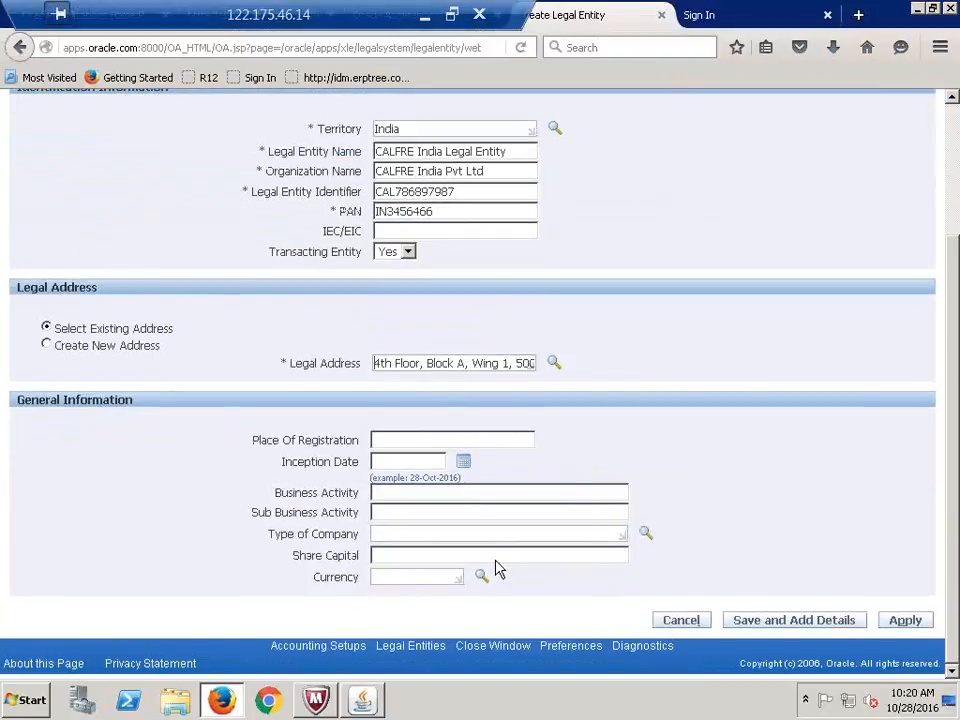
{"action": "left_click", "coordinate": [398, 578]}
{"action": "key", "text": "Tab"}
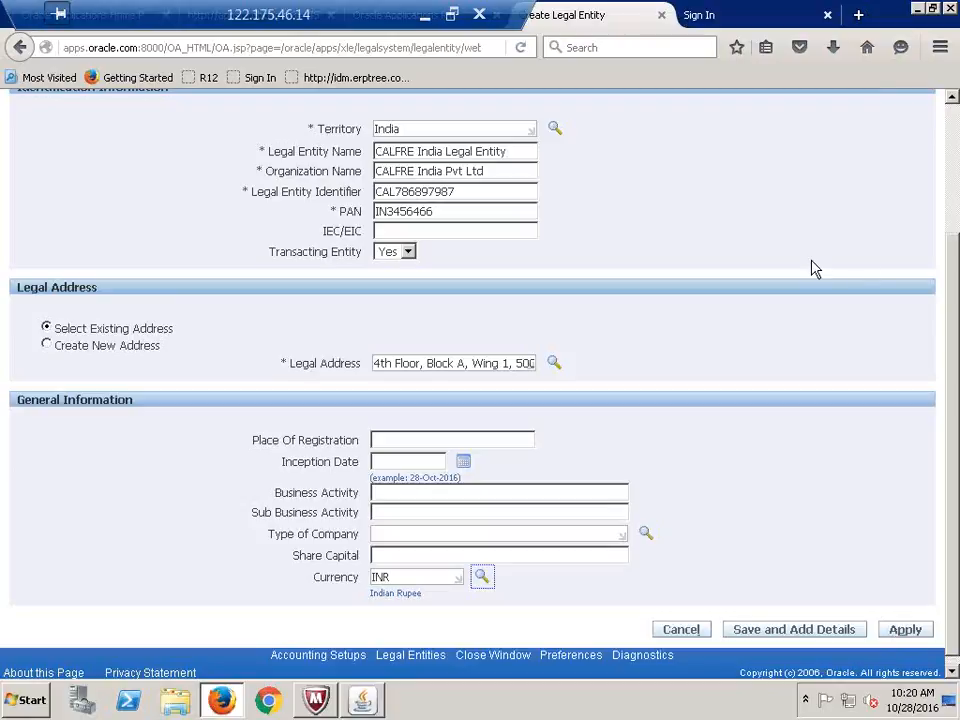
{"action": "scroll", "coordinate": [583, 349], "scroll_direction": "up", "scroll_amount": 3}
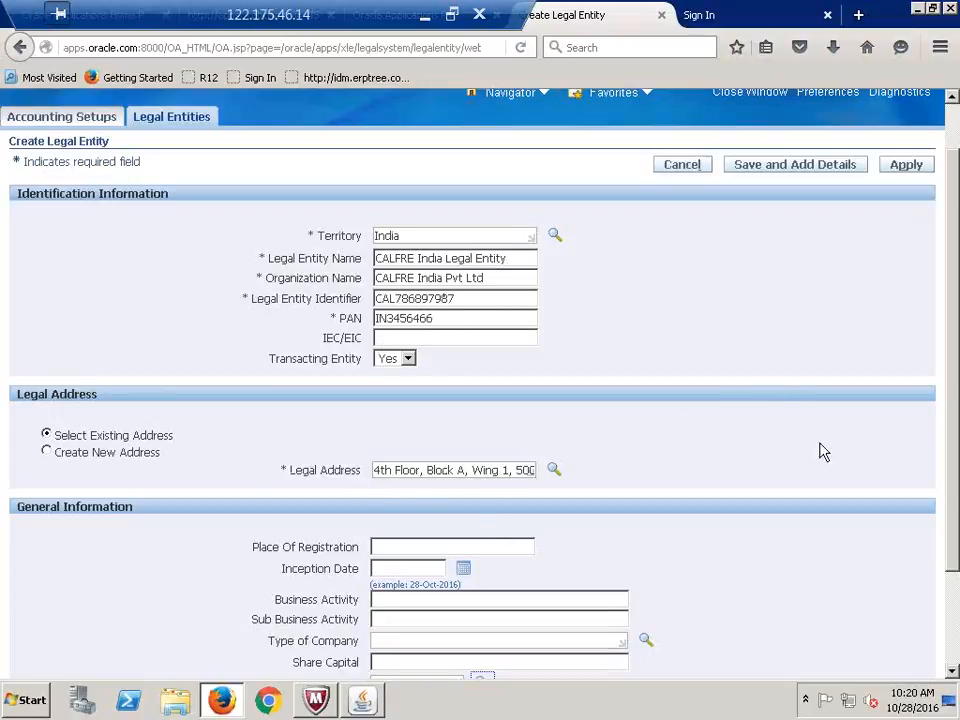
{"action": "left_click", "coordinate": [907, 166]}
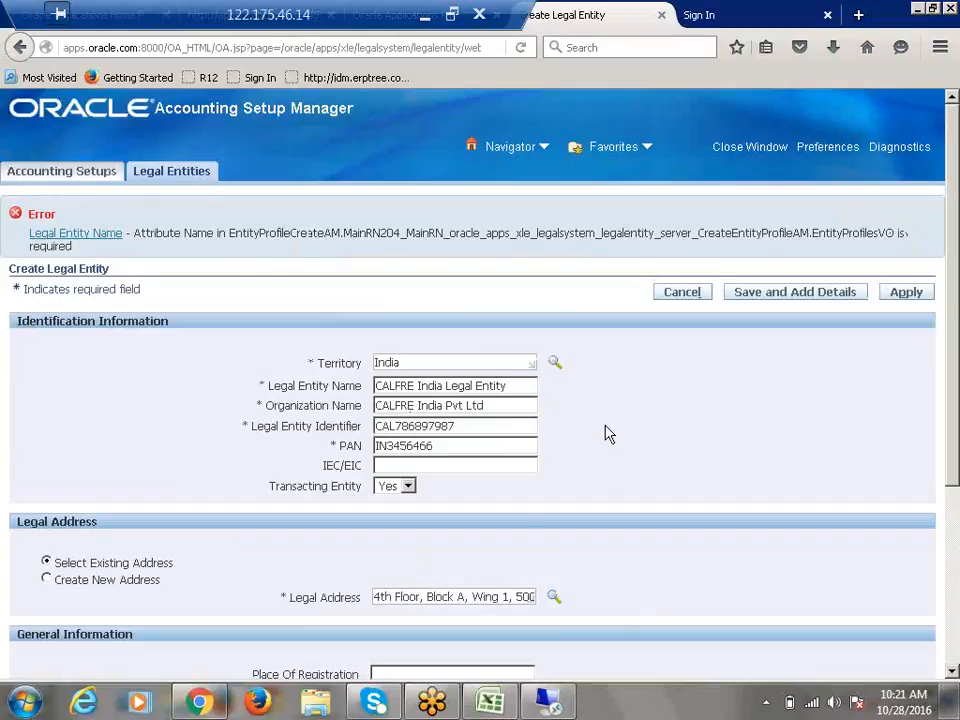
Change the legal entity identifier to CAL7864545 and update the PAN's last digits
{"action": "left_click", "coordinate": [471, 425]}
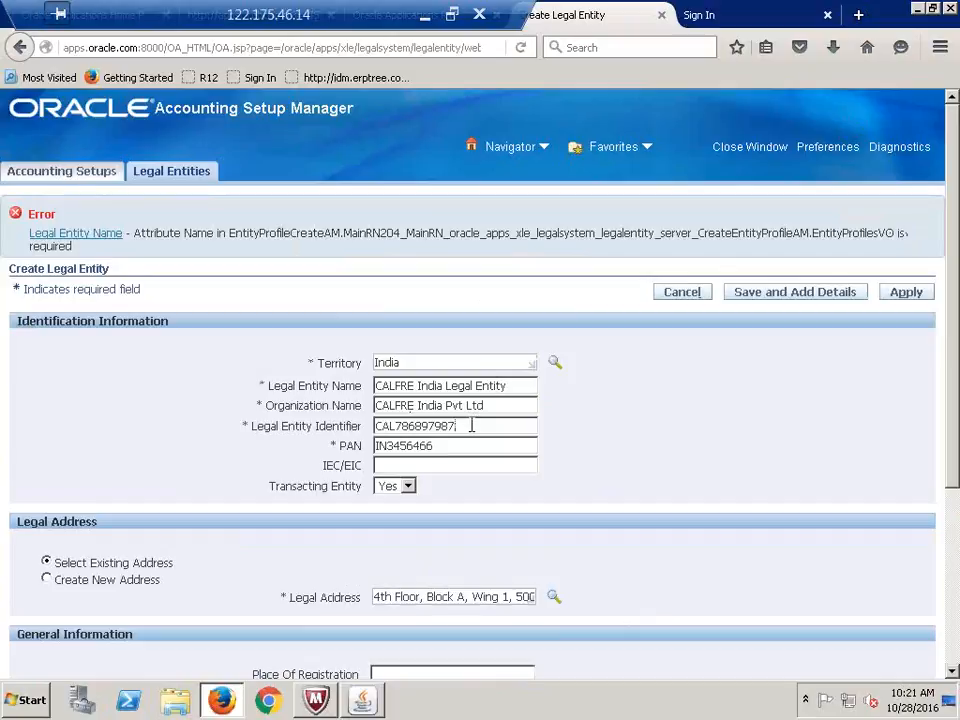
{"action": "key", "text": "BackSpace"}
{"action": "key", "text": "BackSpace"}
{"action": "key", "text": "BackSpace"}
{"action": "key", "text": "BackSpace"}
{"action": "key", "text": "BackSpace"}
{"action": "key", "text": "BackSpace"}
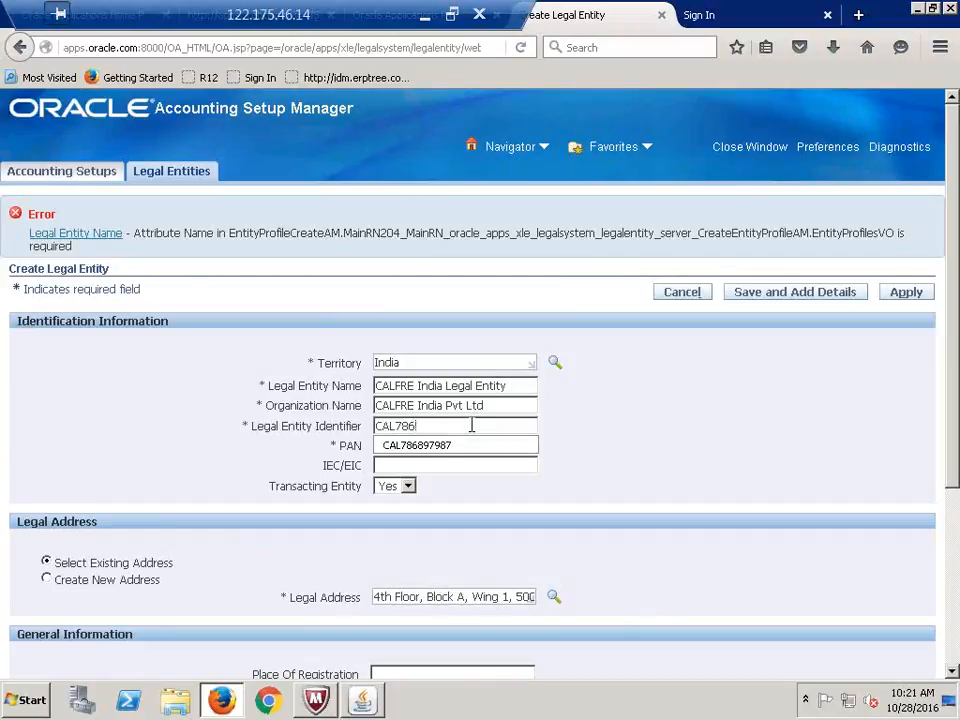
{"action": "type", "text": "4545"}
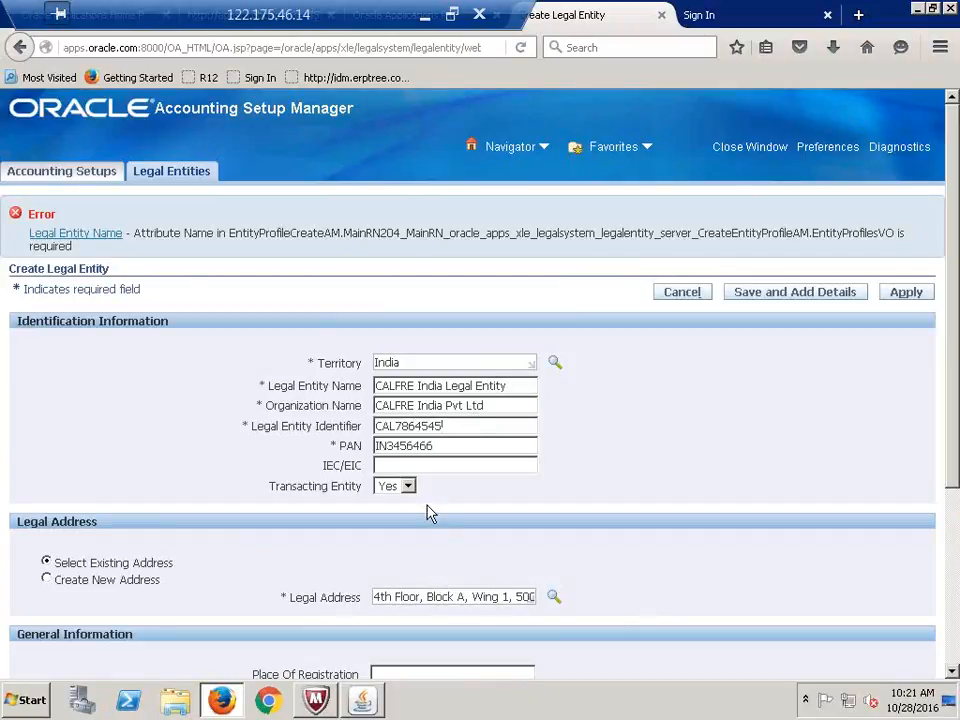
{"action": "key", "text": "BackSpace"}
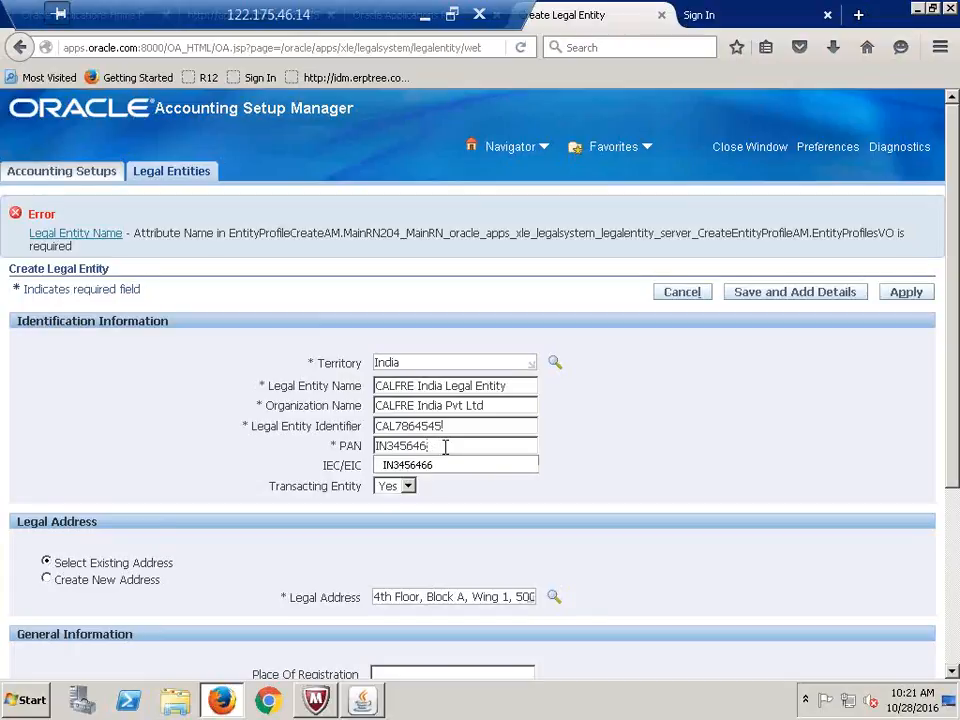
{"action": "type", "text": "45"}
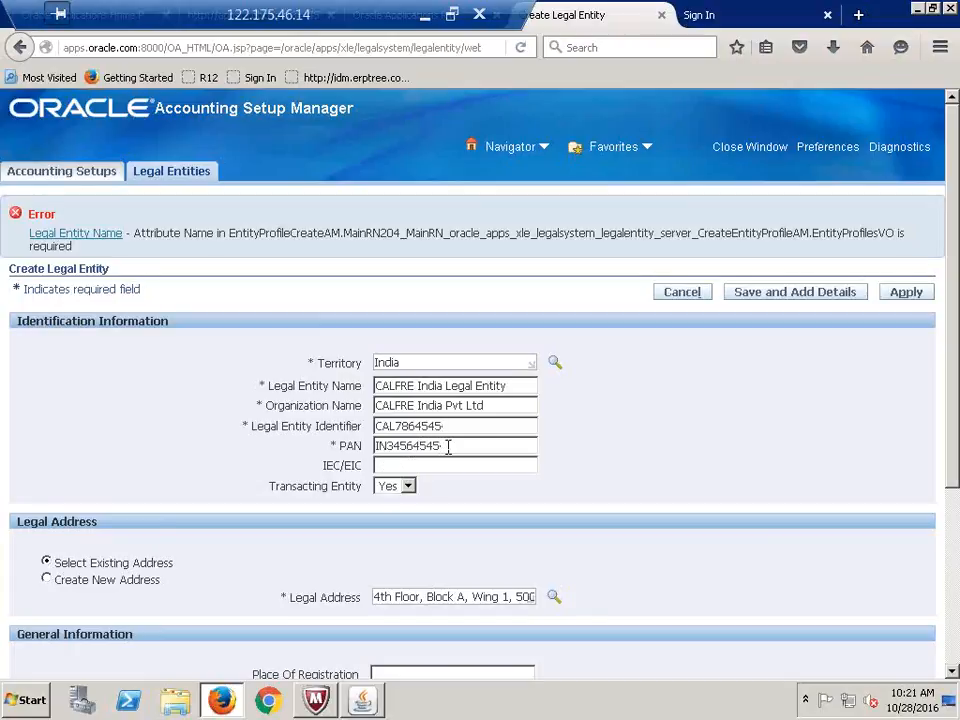
Clear the legal address value and bring up the Legal Address search again
{"action": "triple_click", "coordinate": [499, 598]}
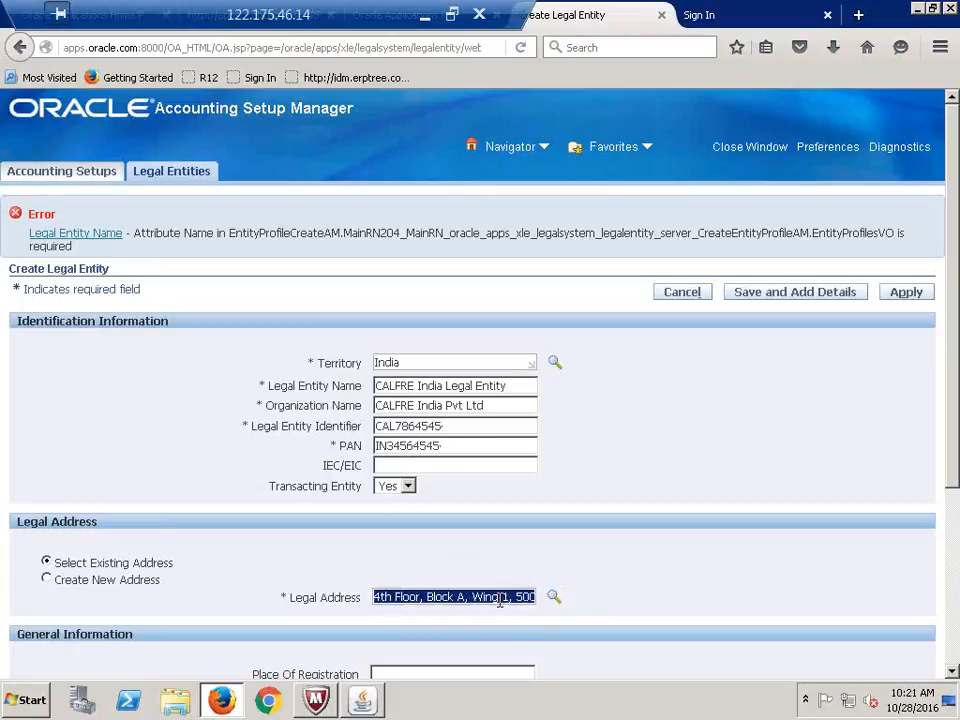
{"action": "double_click", "coordinate": [499, 598]}
{"action": "triple_click", "coordinate": [499, 598]}
{"action": "key", "text": "BackSpace"}
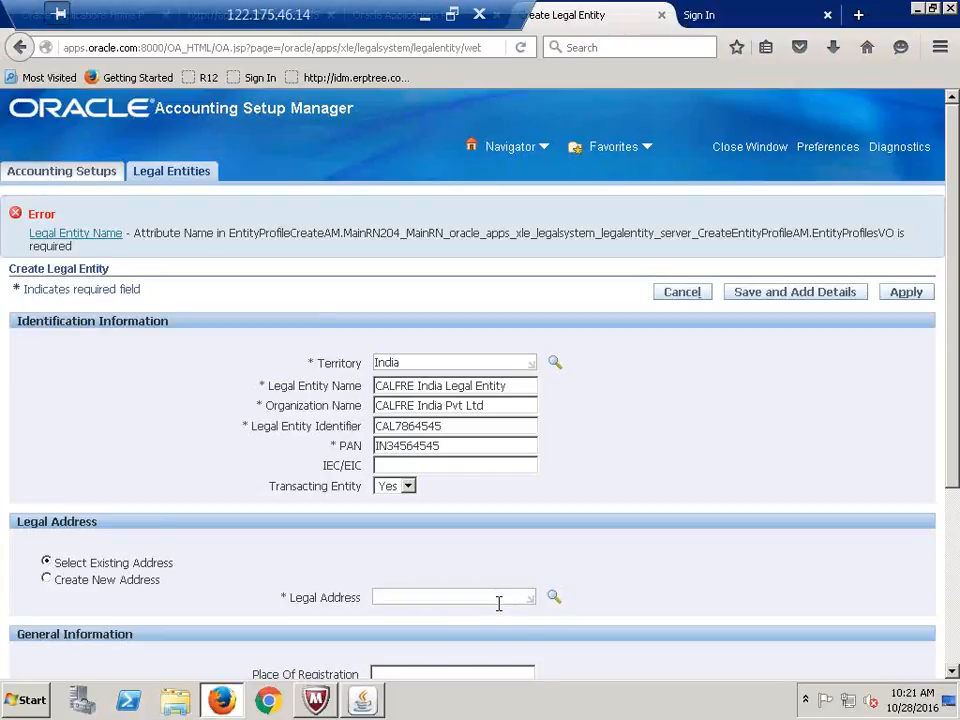
{"action": "left_click", "coordinate": [553, 598]}
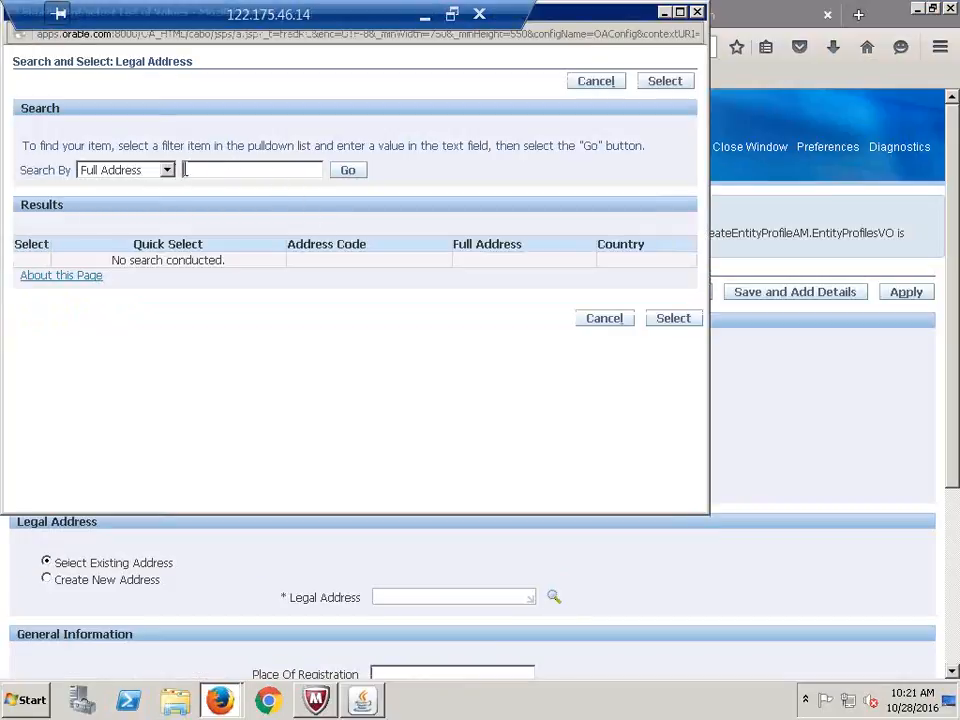
Search addresses by Postal Code 5 and choose the IN1-Hyderabad IIIT Campus address
{"action": "left_click", "coordinate": [168, 170]}
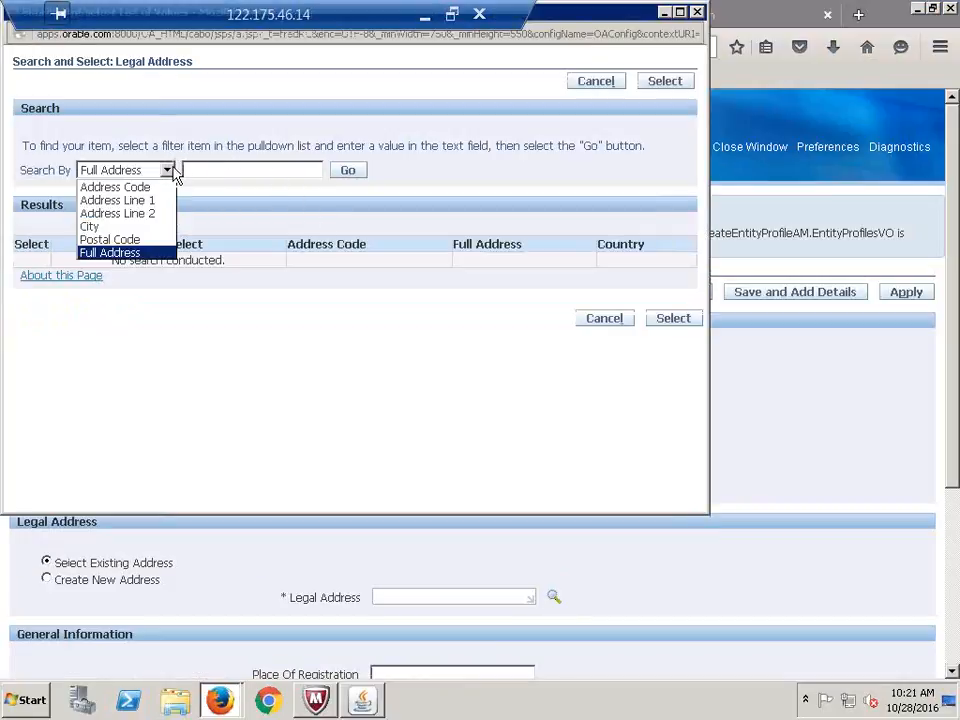
{"action": "left_click", "coordinate": [130, 240]}
{"action": "left_click", "coordinate": [168, 172]}
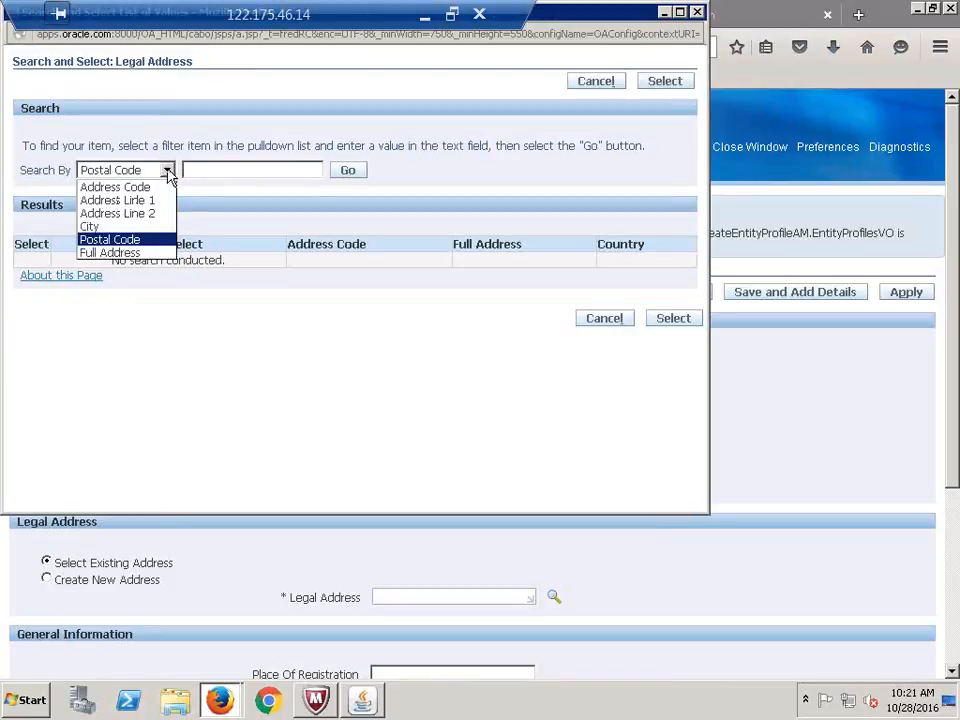
{"action": "left_click", "coordinate": [134, 242]}
{"action": "left_click", "coordinate": [226, 177]}
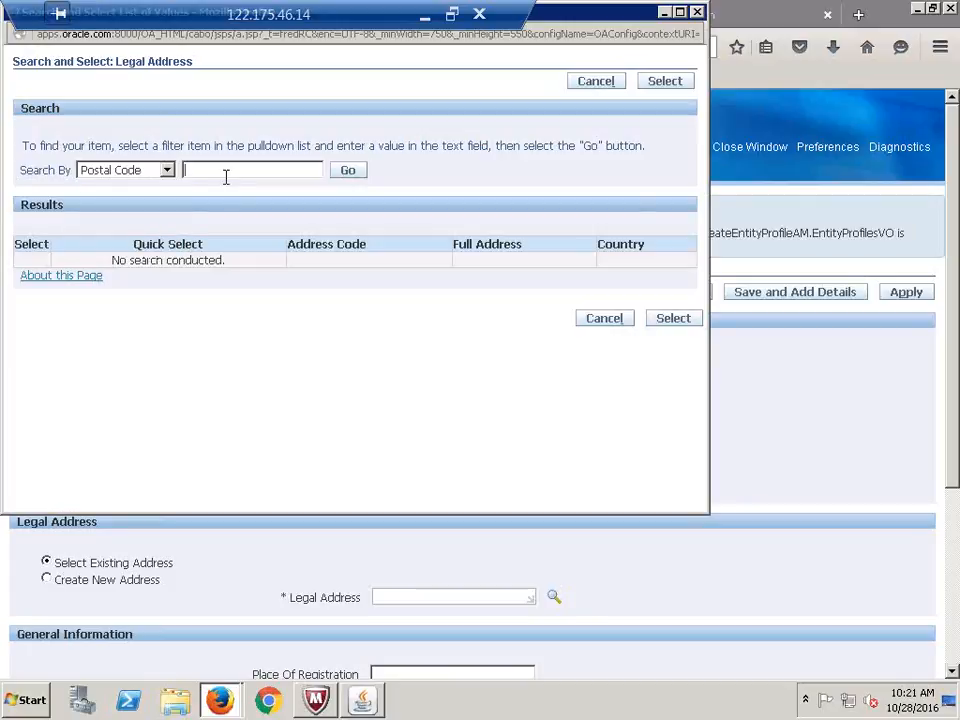
{"action": "type", "text": "5"}
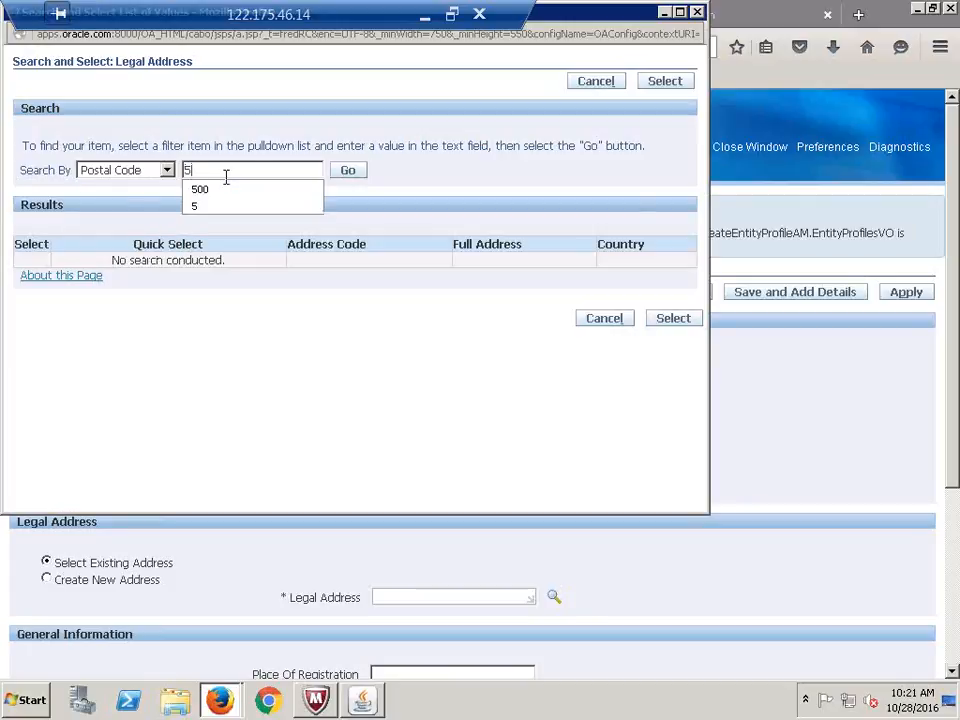
{"action": "left_click", "coordinate": [344, 172]}
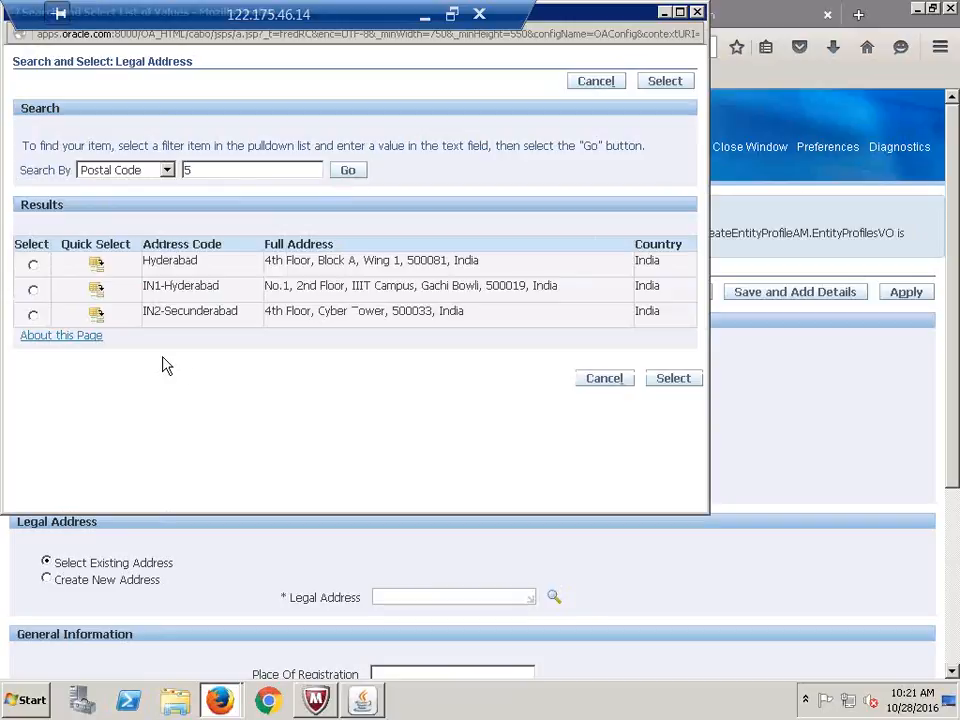
{"action": "left_click", "coordinate": [100, 296]}
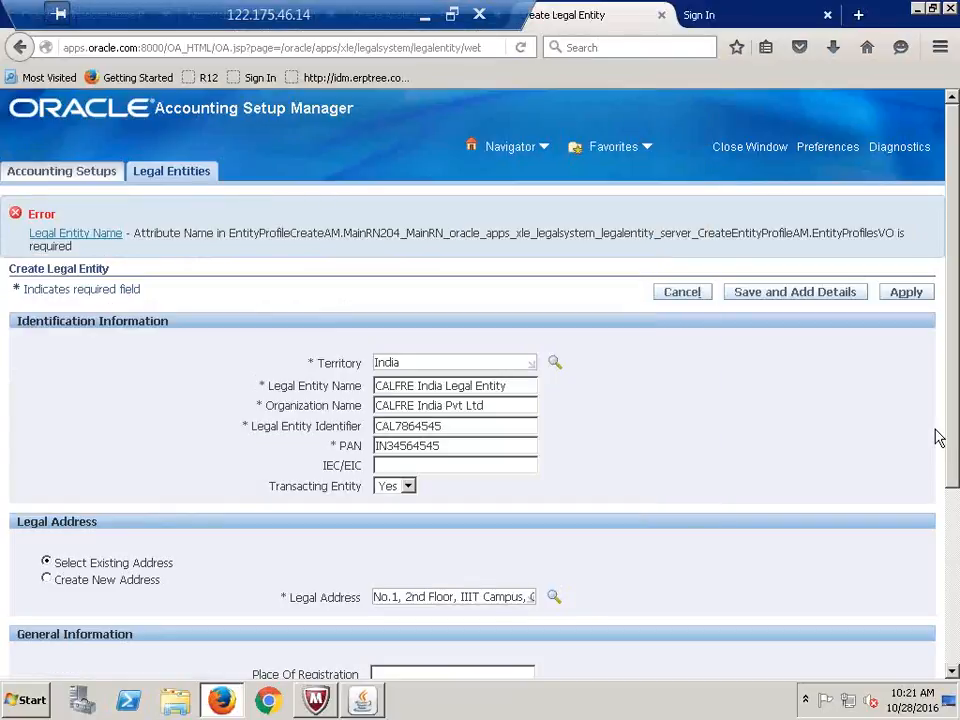
Resubmit the legal entity form repeatedly, resizing and moving the remote session window in between
{"action": "left_click", "coordinate": [905, 297]}
{"action": "left_click", "coordinate": [907, 293]}
{"action": "left_click", "coordinate": [451, 15]}
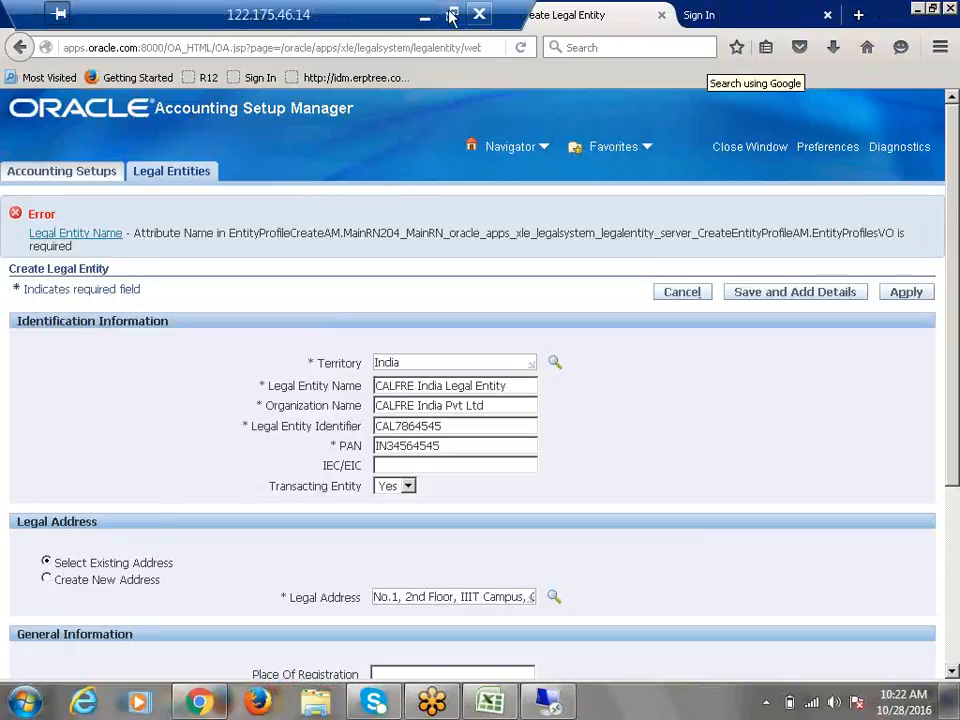
{"action": "left_click", "coordinate": [378, 14]}
{"action": "left_click_drag", "start_coordinate": [267, 16], "coordinate": [829, 60]}
{"action": "left_click", "coordinate": [858, 14]}
{"action": "left_click_drag", "start_coordinate": [952, 122], "coordinate": [487, 2]}
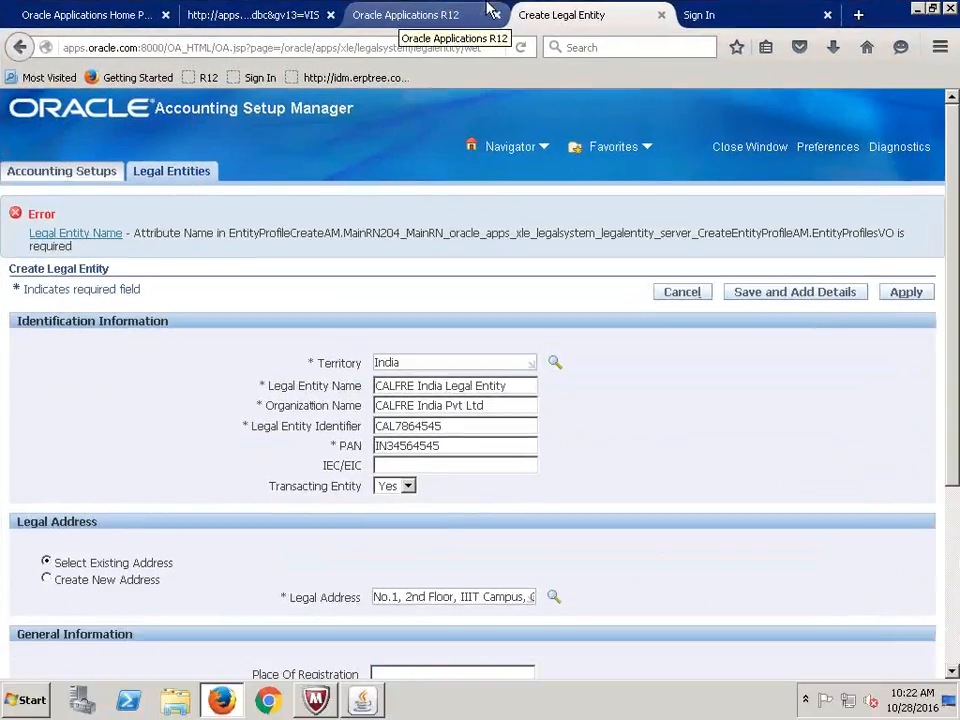
{"action": "left_click", "coordinate": [900, 294]}
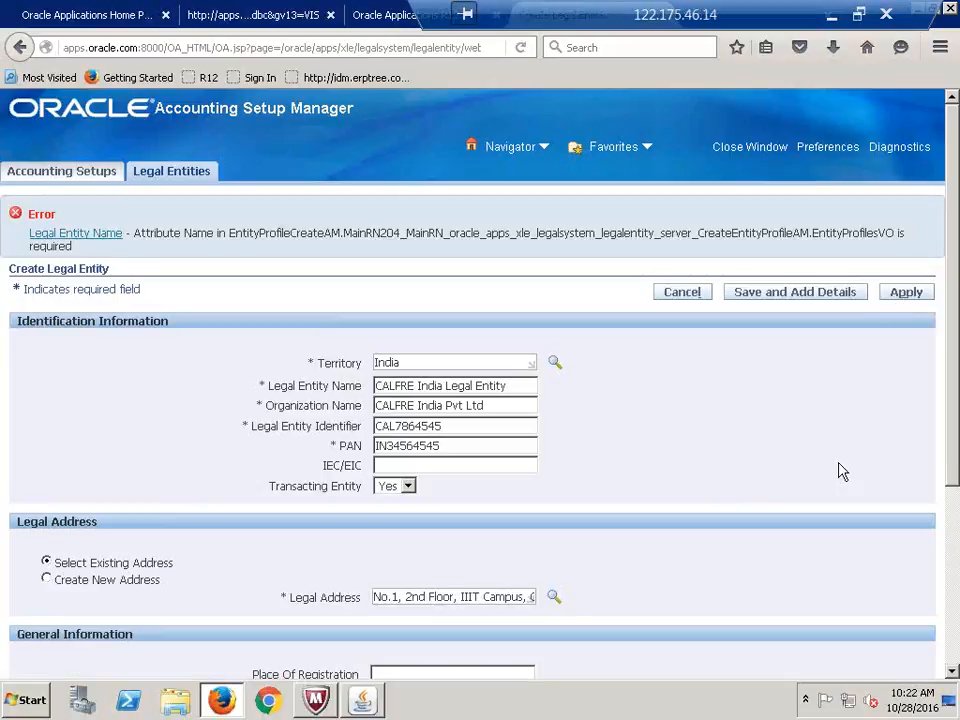
{"action": "scroll", "coordinate": [838, 478], "scroll_direction": "down", "scroll_amount": 3}
{"action": "left_click", "coordinate": [905, 292]}
Change the identifier to CAL78678787, enter a new PAN, and resubmit
{"action": "key", "text": "BackSpace"}
{"action": "key", "text": "BackSpace"}
{"action": "key", "text": "BackSpace"}
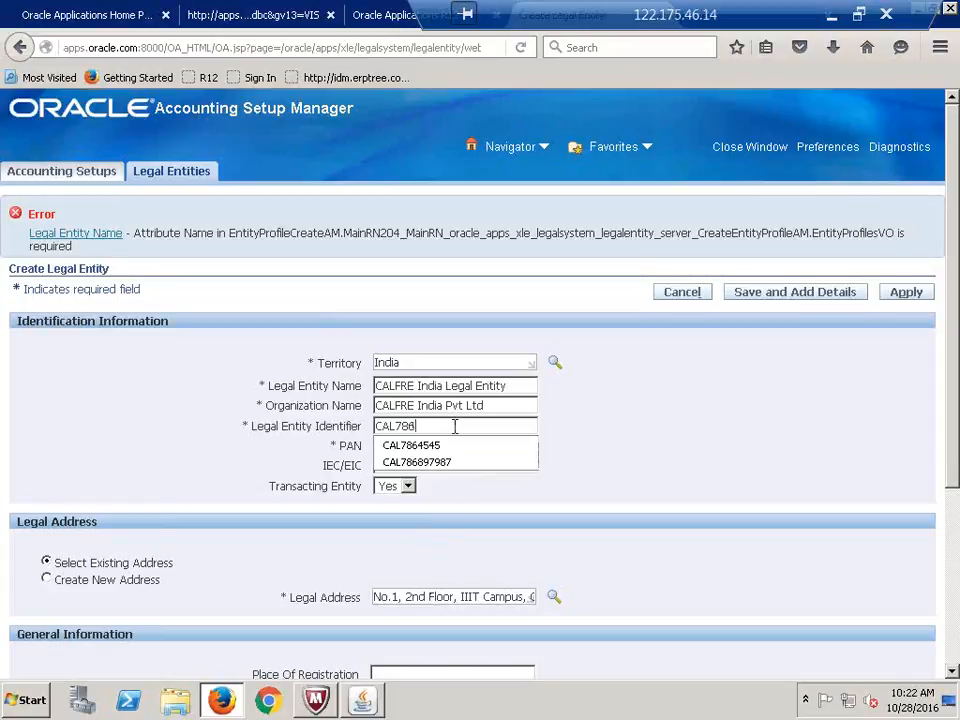
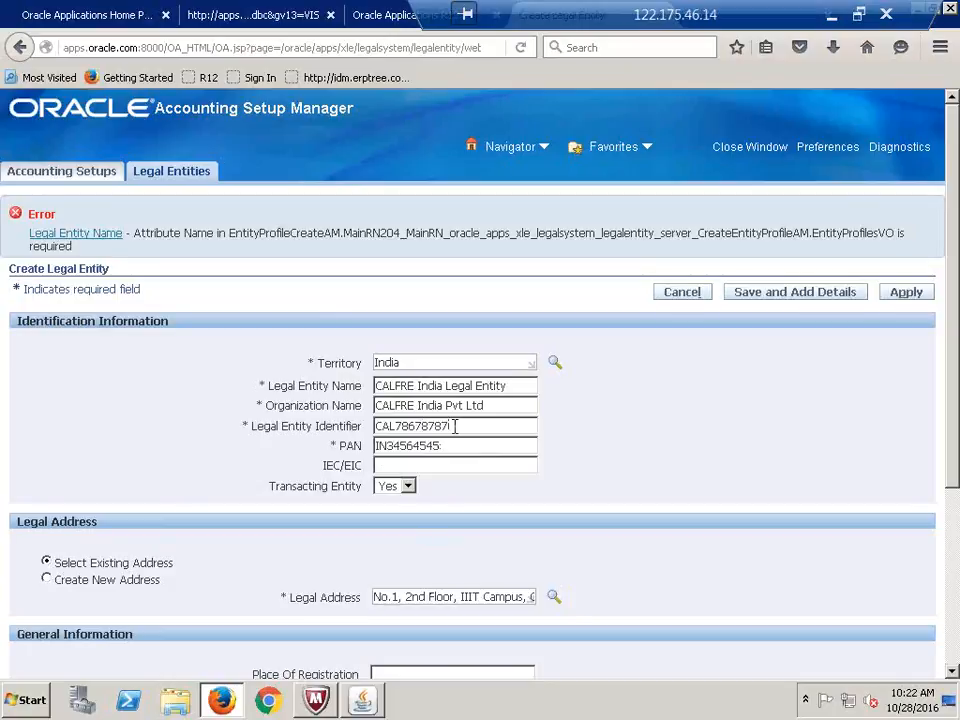
{"action": "key", "text": "Tab"}
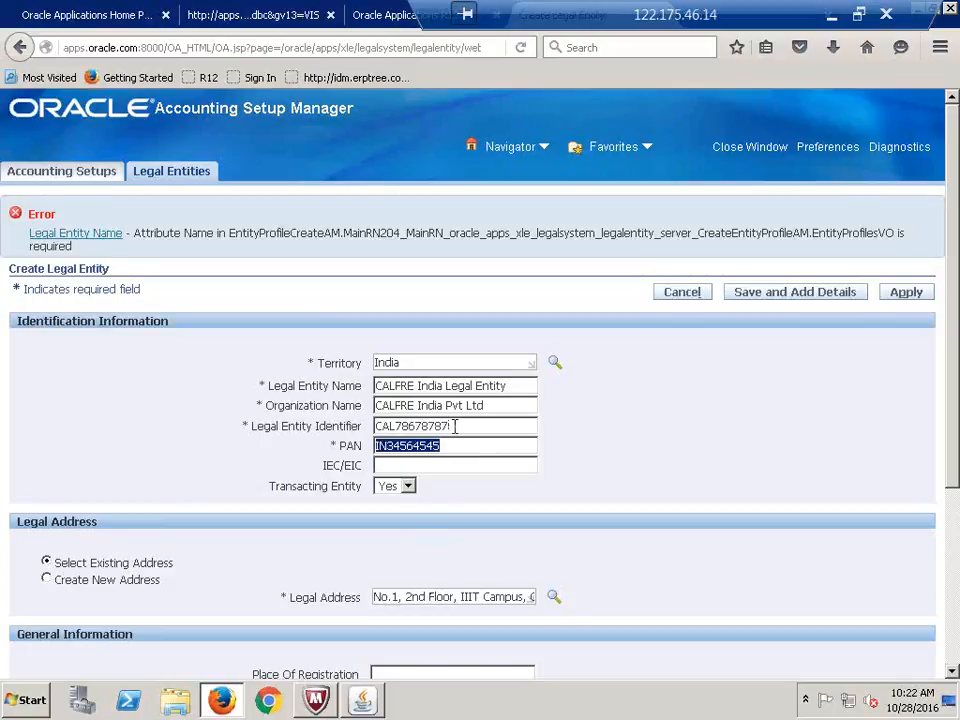
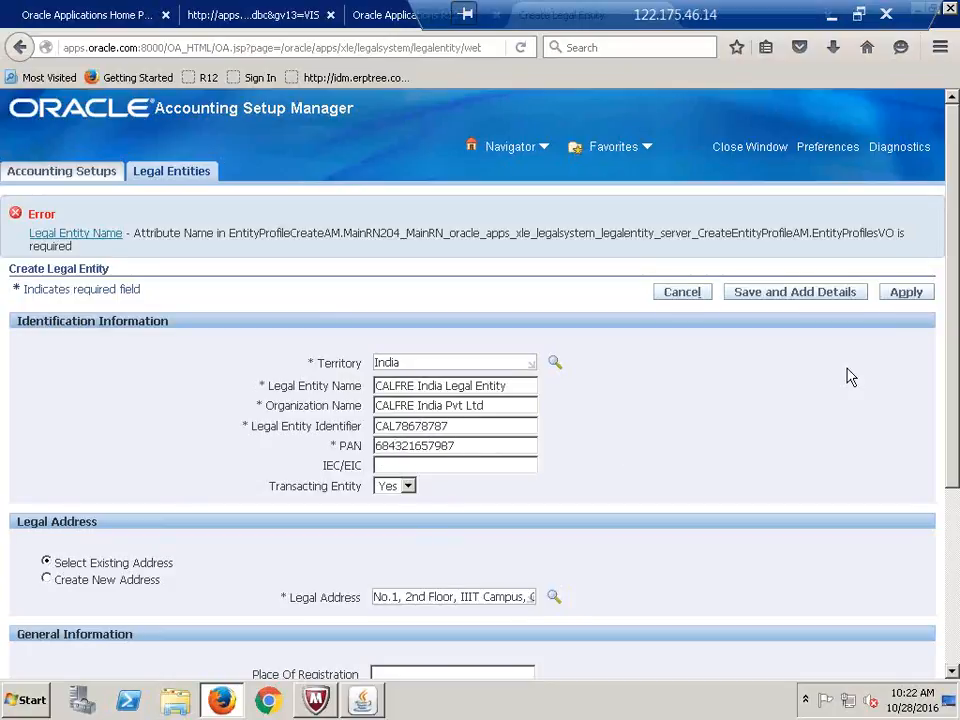
{"action": "left_click", "coordinate": [905, 296]}
Search addresses by Postal Code 5 and pick the IN2-Secunderabad 4th Floor, Cyber Tower address
{"action": "left_click", "coordinate": [554, 598]}
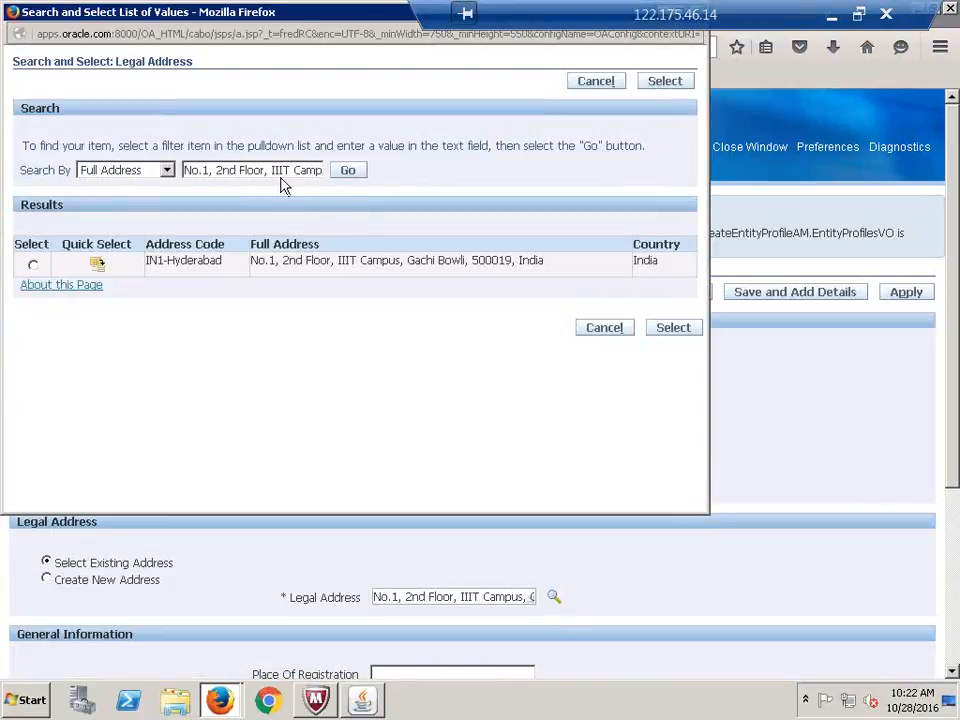
{"action": "triple_click", "coordinate": [281, 172]}
{"action": "key", "text": "Delete"}
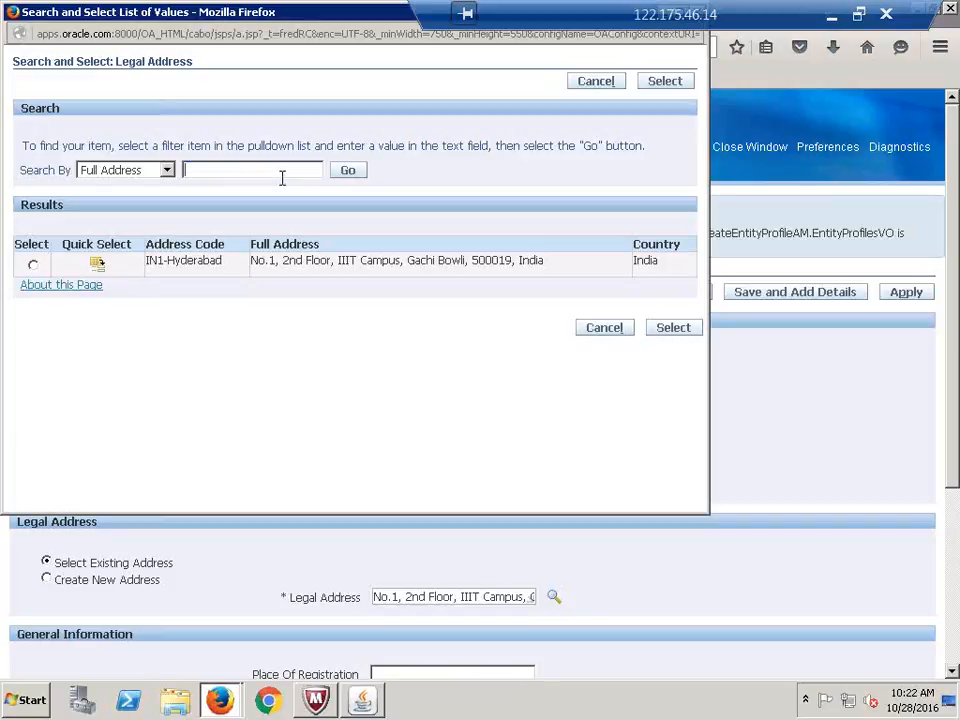
{"action": "left_click", "coordinate": [167, 170]}
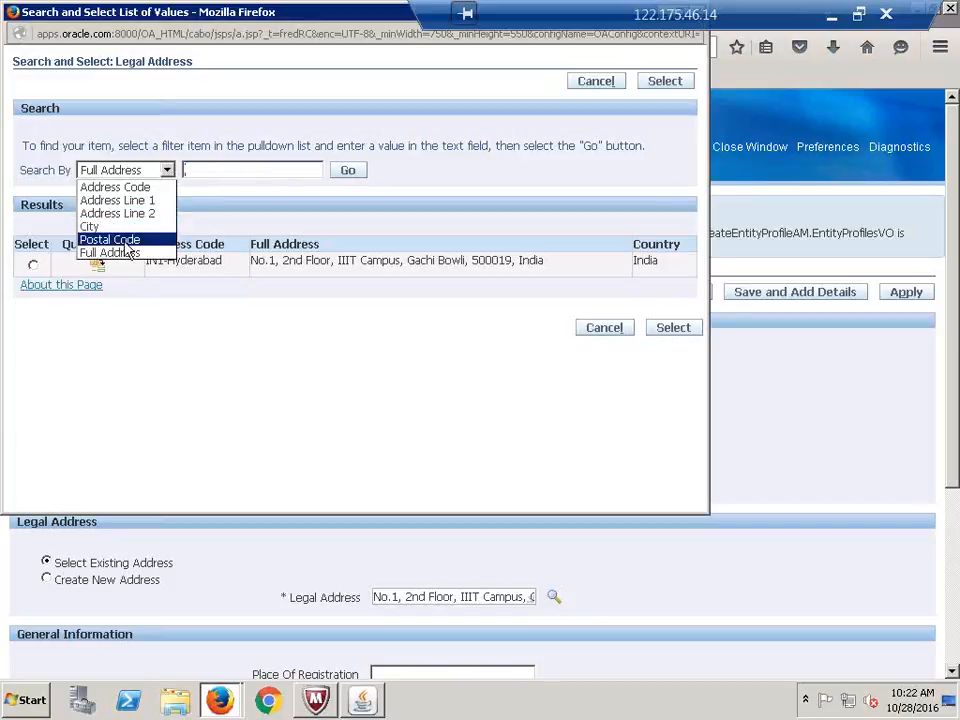
{"action": "left_click", "coordinate": [128, 240]}
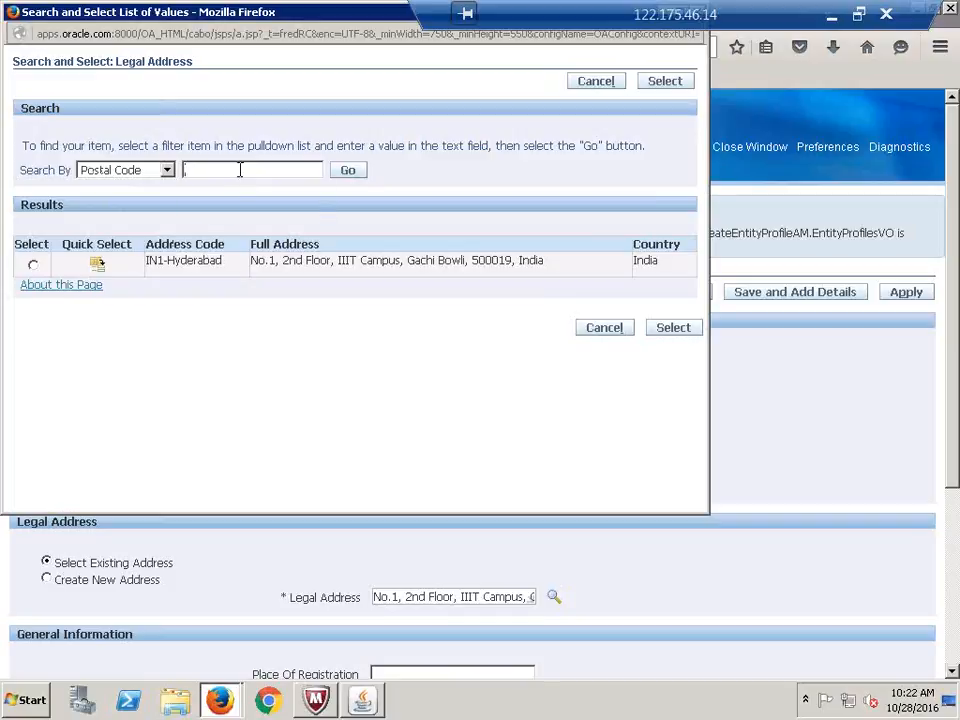
{"action": "type", "text": "5"}
{"action": "left_click", "coordinate": [347, 174]}
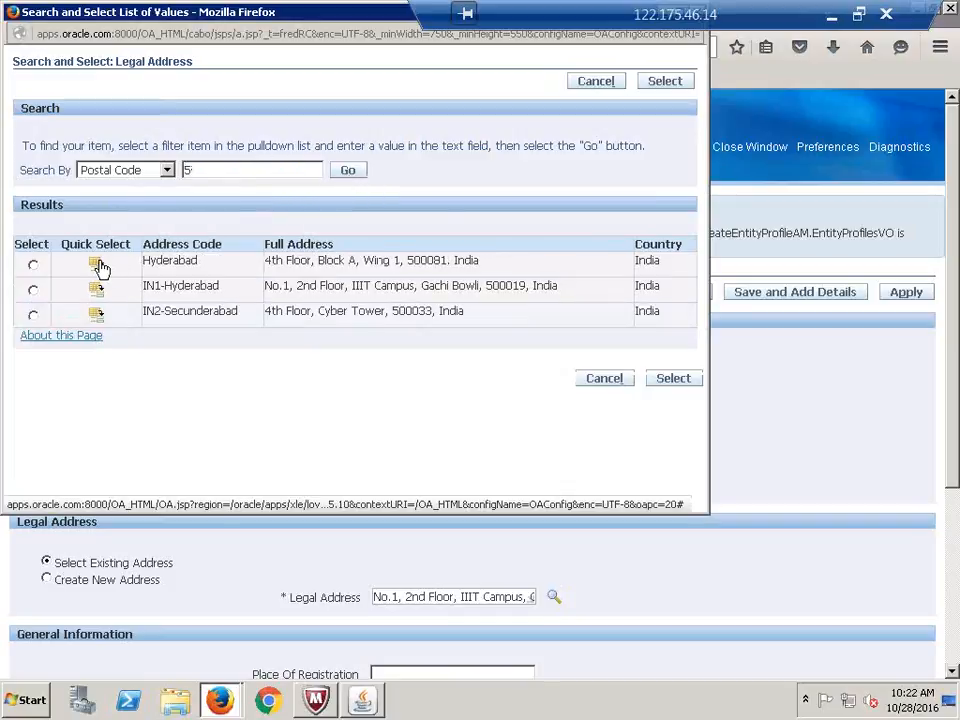
{"action": "left_click", "coordinate": [94, 318]}
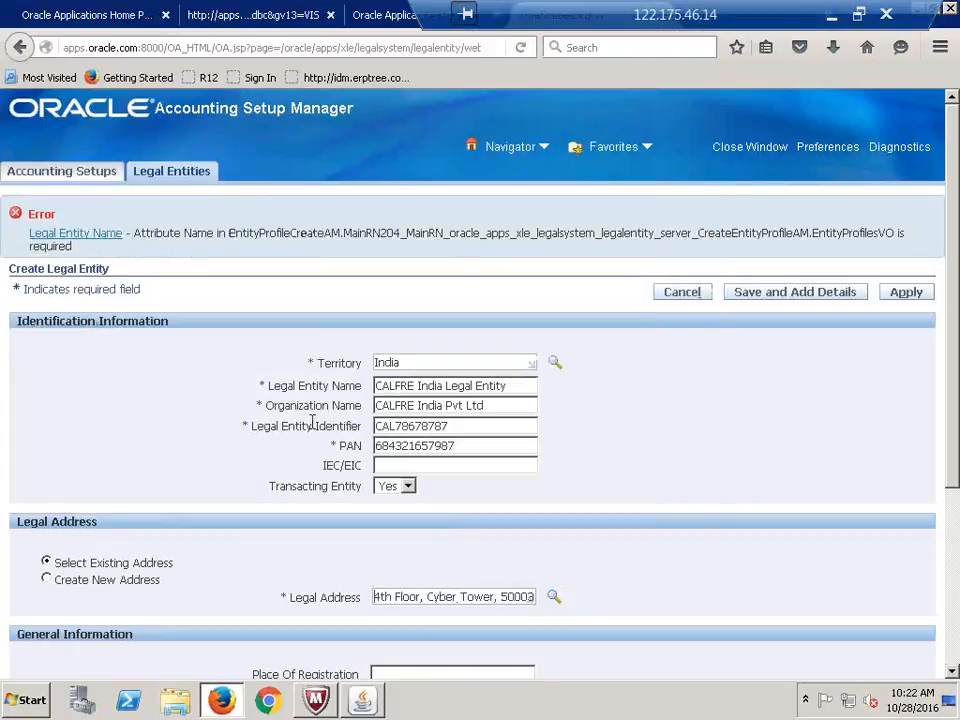
Try applying the legal entity twice, then cancel and confirm discarding the unsaved changes
{"action": "left_click", "coordinate": [906, 311]}
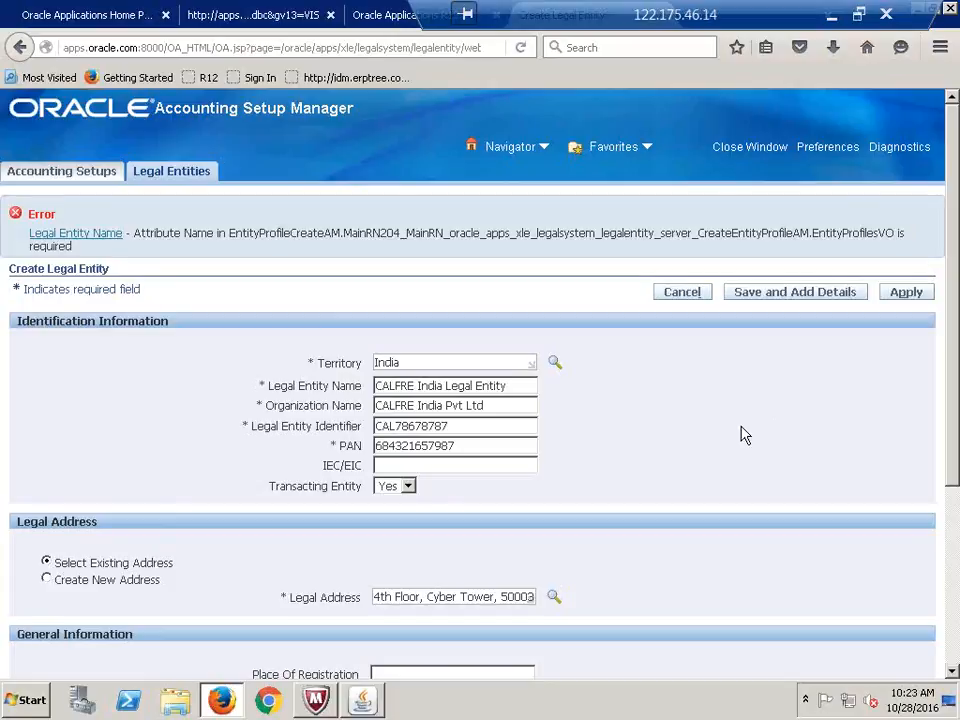
{"action": "scroll", "coordinate": [743, 436], "scroll_direction": "down", "scroll_amount": 5}
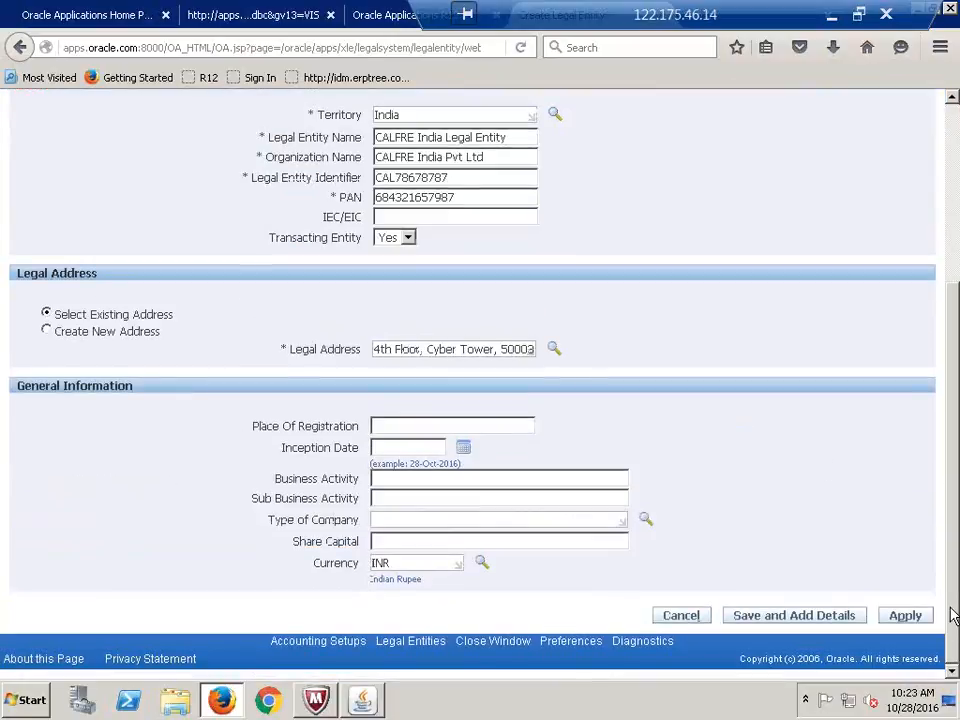
{"action": "left_click", "coordinate": [904, 615]}
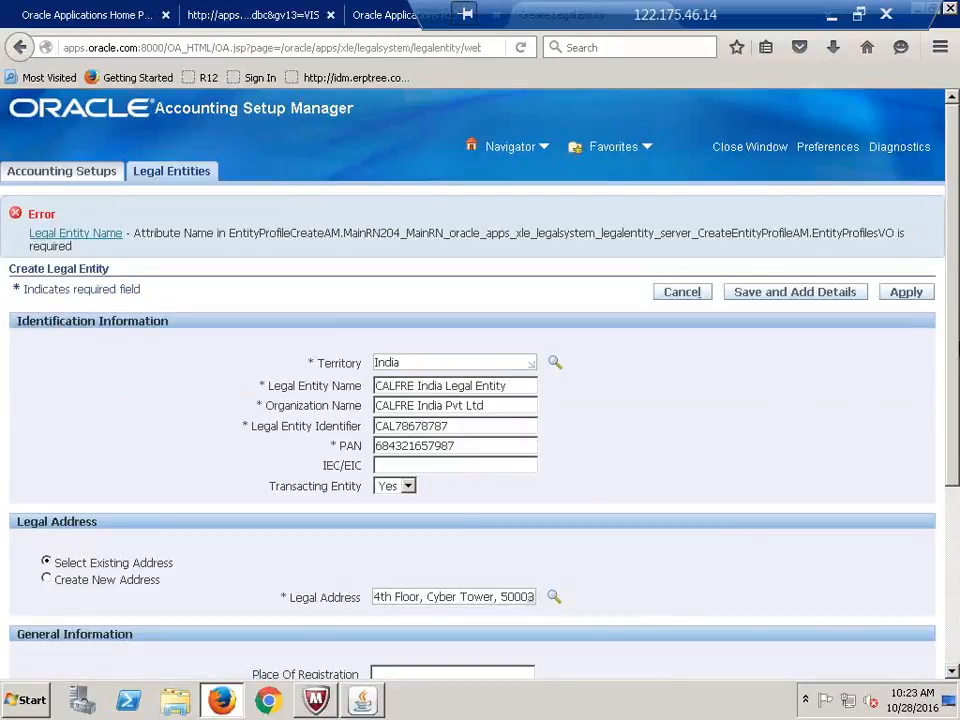
{"action": "left_click", "coordinate": [682, 292]}
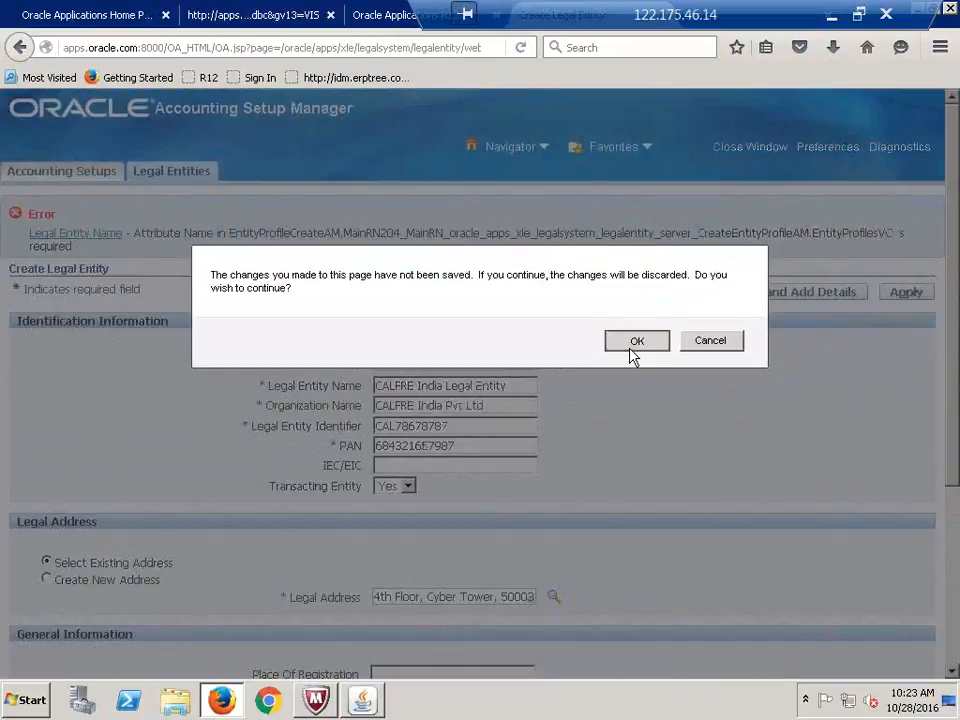
{"action": "left_click", "coordinate": [634, 345]}
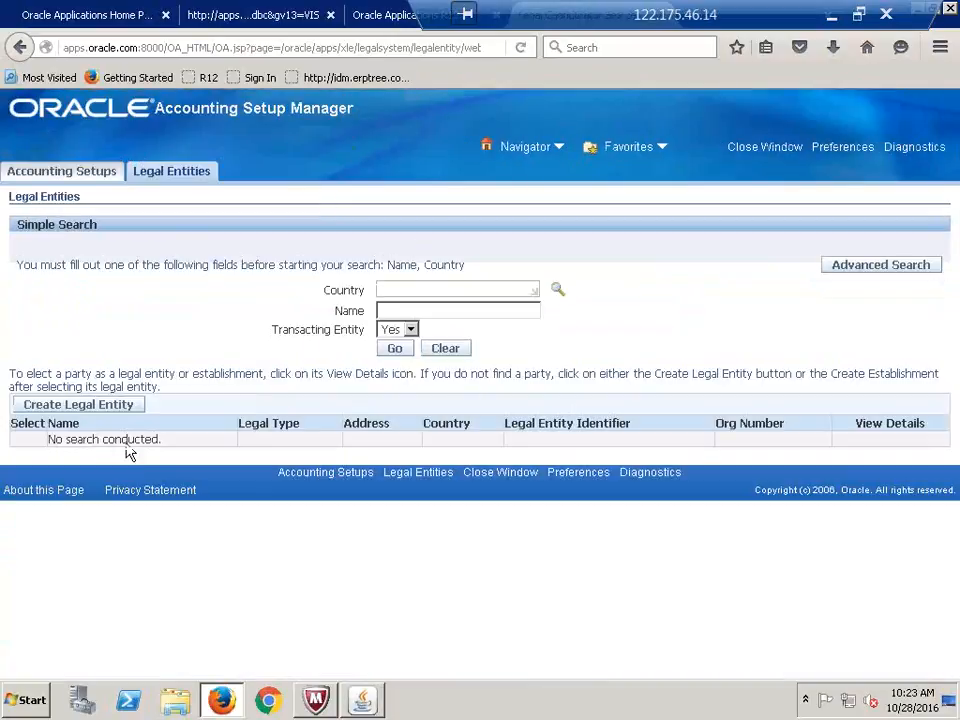
Create a legal entity with territory India, name CALFRE India Legal Entity, organization CALFRE India Pvt Ltd
{"action": "left_click", "coordinate": [65, 406]}
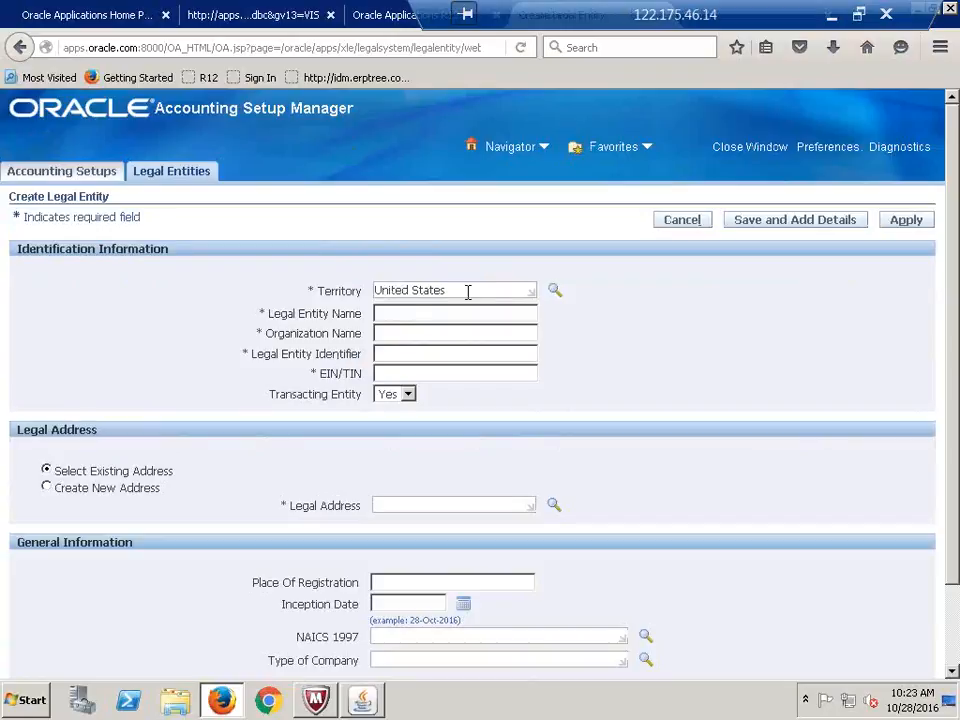
{"action": "triple_click", "coordinate": [467, 290]}
{"action": "type", "text": "India"}
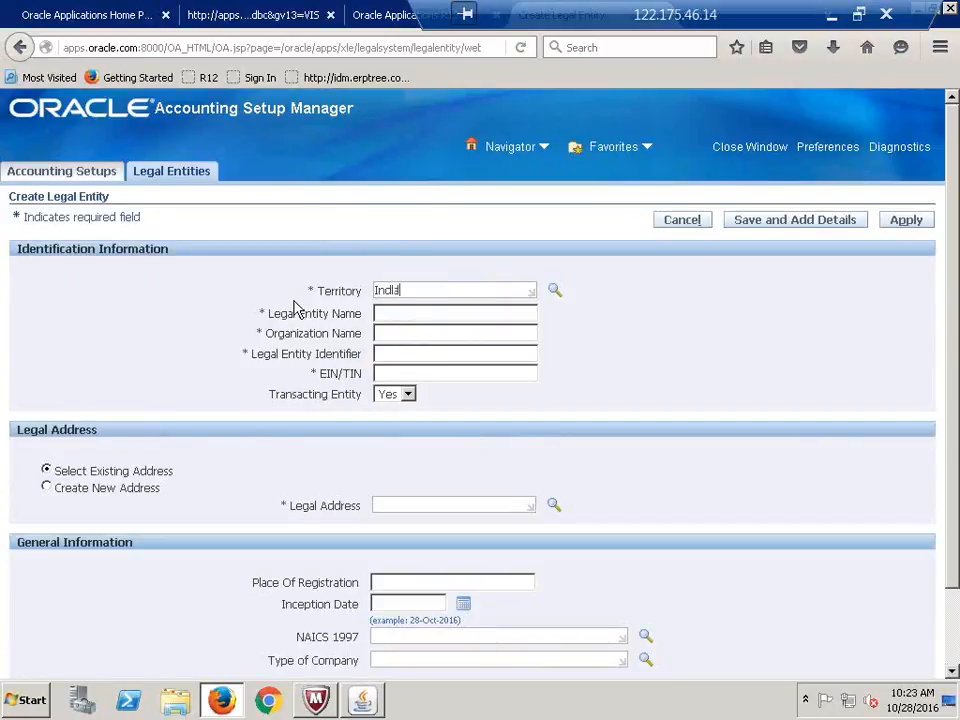
{"action": "key", "text": "Tab"}
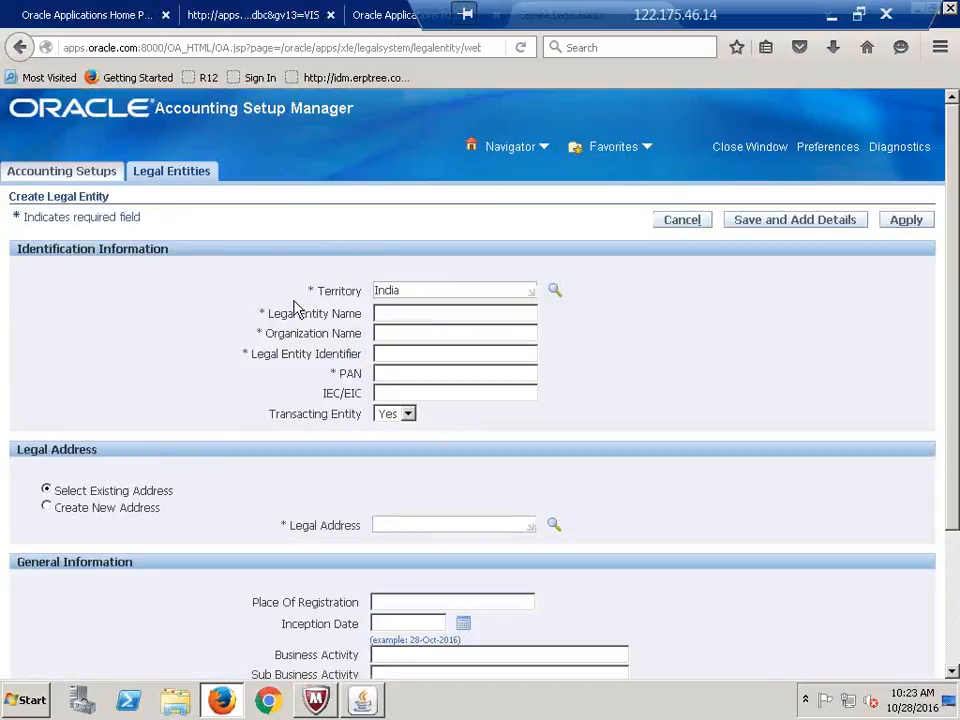
{"action": "left_click", "coordinate": [393, 315]}
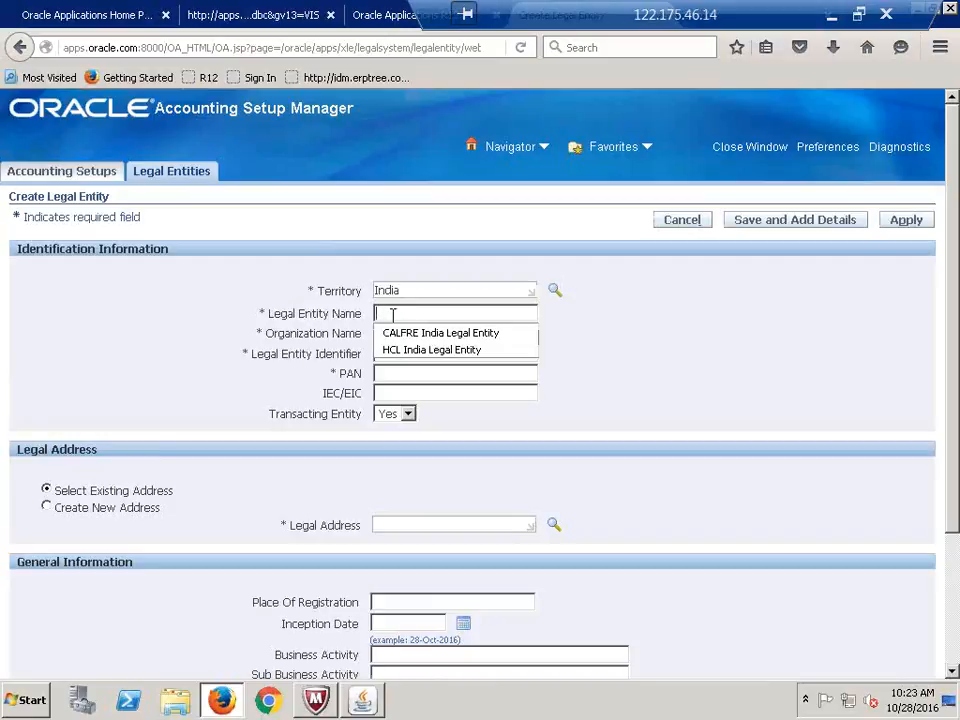
{"action": "left_click", "coordinate": [397, 329]}
{"action": "left_click", "coordinate": [397, 336]}
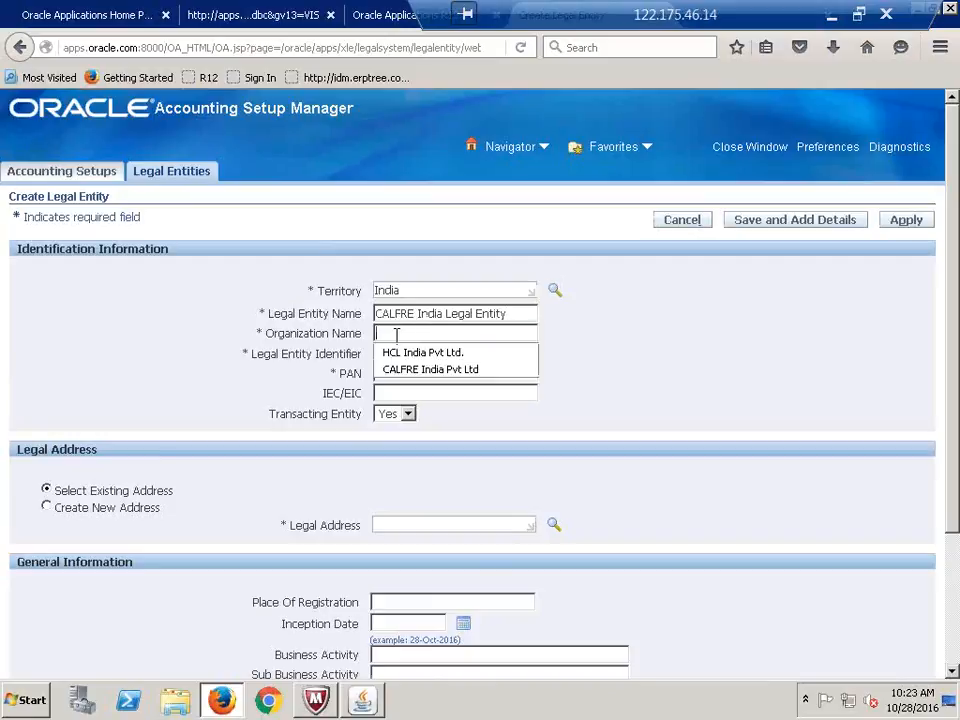
{"action": "left_click", "coordinate": [403, 372]}
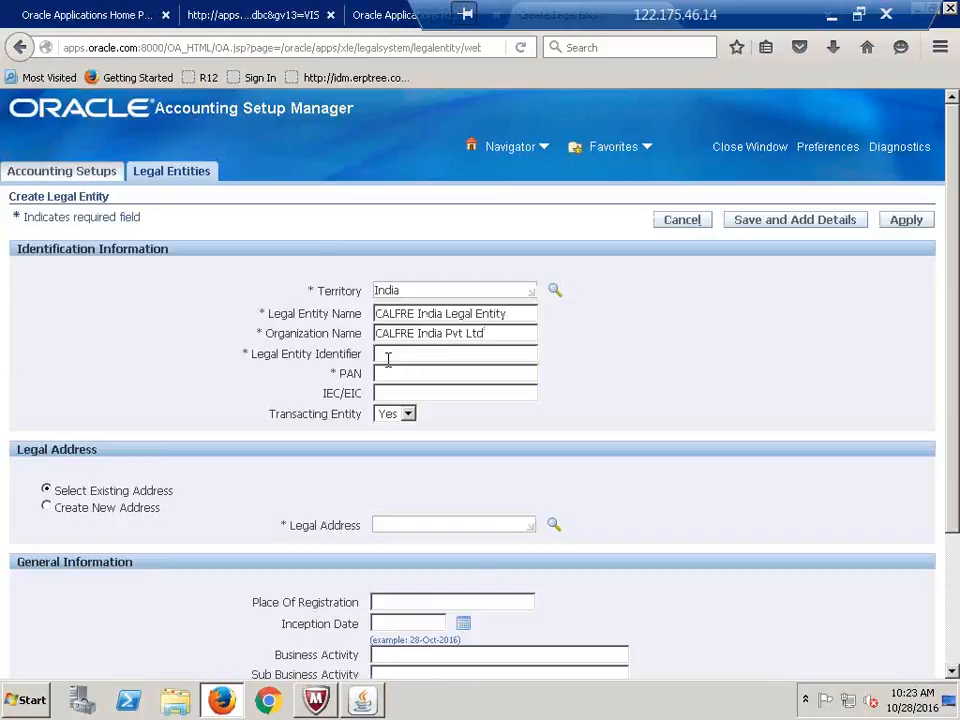
Set the legal entity identifier to CAL786899999 and enter the PAN
{"action": "left_click", "coordinate": [386, 354]}
{"action": "left_click", "coordinate": [414, 405]}
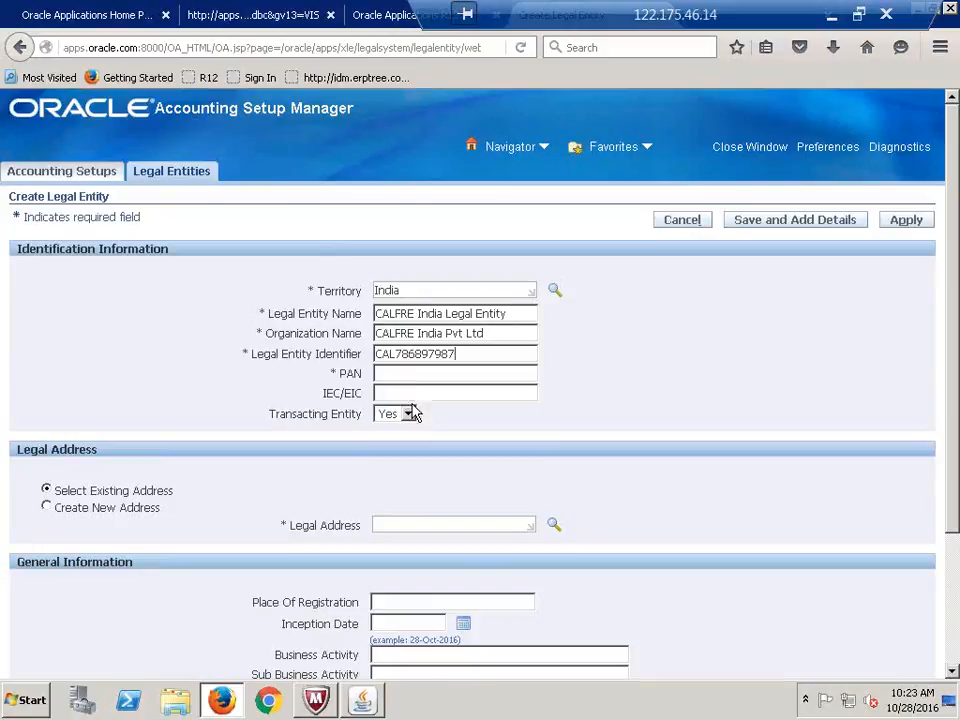
{"action": "key", "text": "BackSpace"}
{"action": "key", "text": "BackSpace"}
{"action": "key", "text": "BackSpace"}
{"action": "key", "text": "BackSpace"}
{"action": "key", "text": "BackSpace"}
{"action": "type", "text": "999"}
{"action": "key", "text": "Tab"}
{"action": "type", "text": "78"}
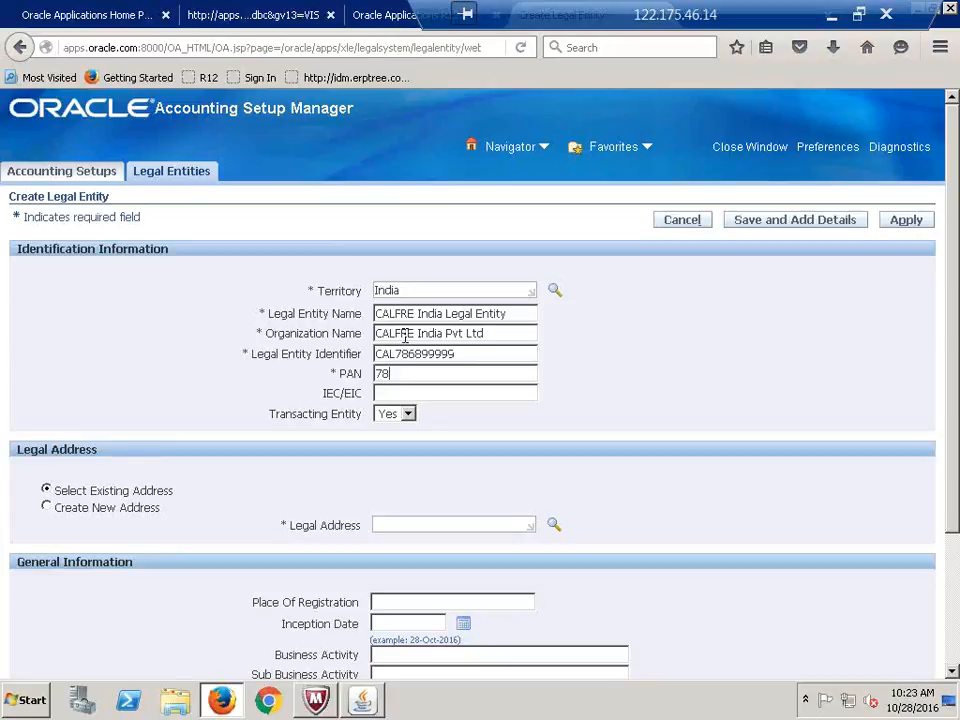
{"action": "type", "text": "888888878"}
Search addresses by Postal Code and choose the Hyderabad 4th Floor, Block A, Wing 1 address
{"action": "left_click", "coordinate": [555, 526]}
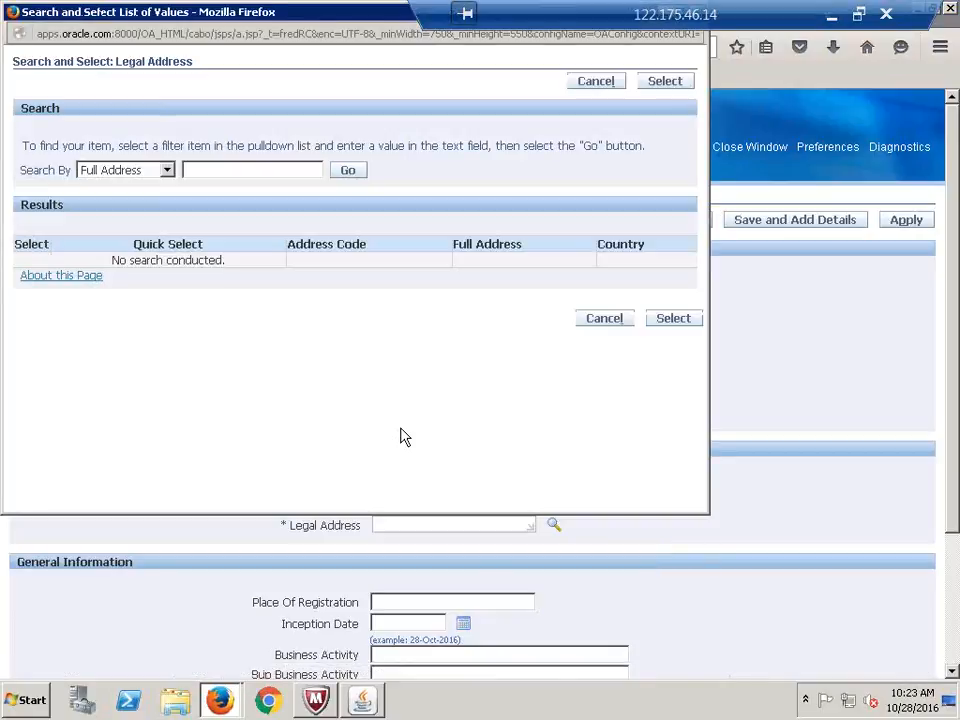
{"action": "left_click", "coordinate": [166, 170]}
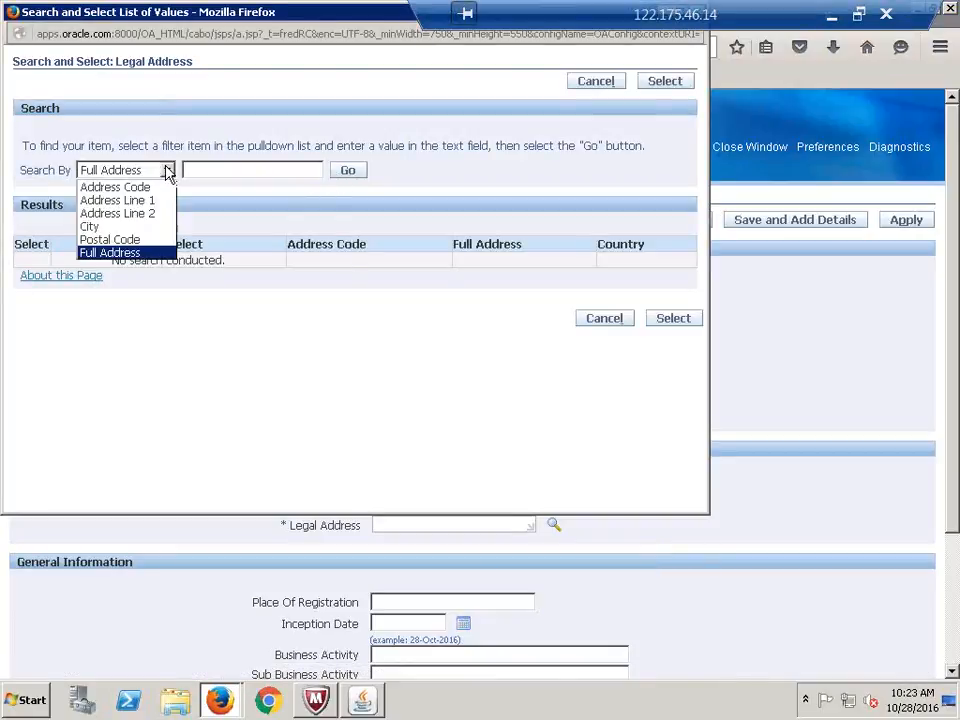
{"action": "left_click", "coordinate": [110, 240]}
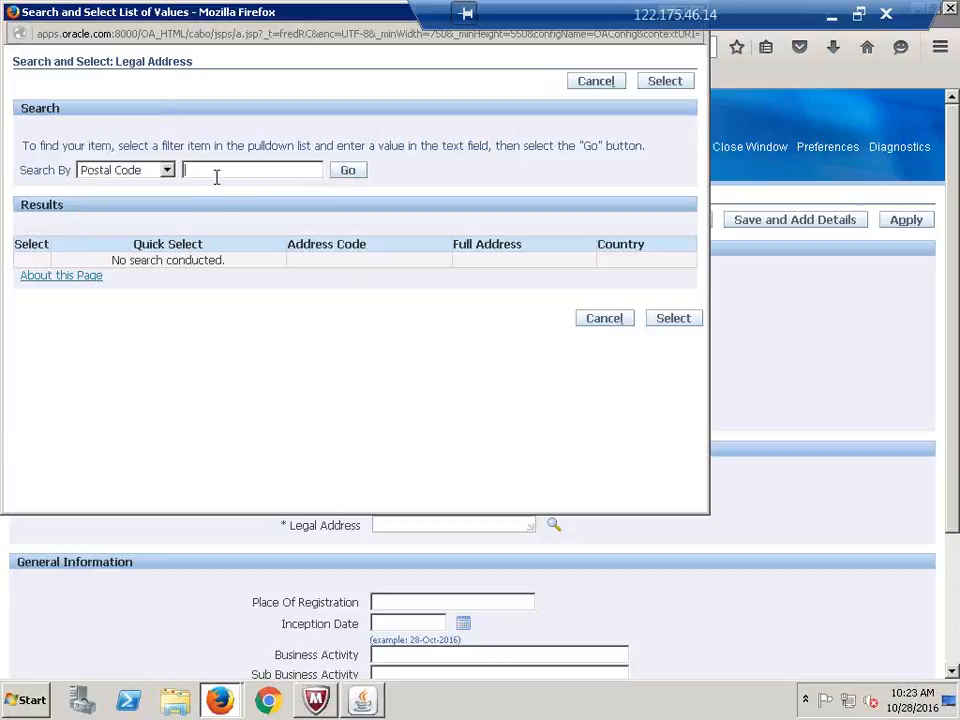
{"action": "left_click", "coordinate": [333, 173]}
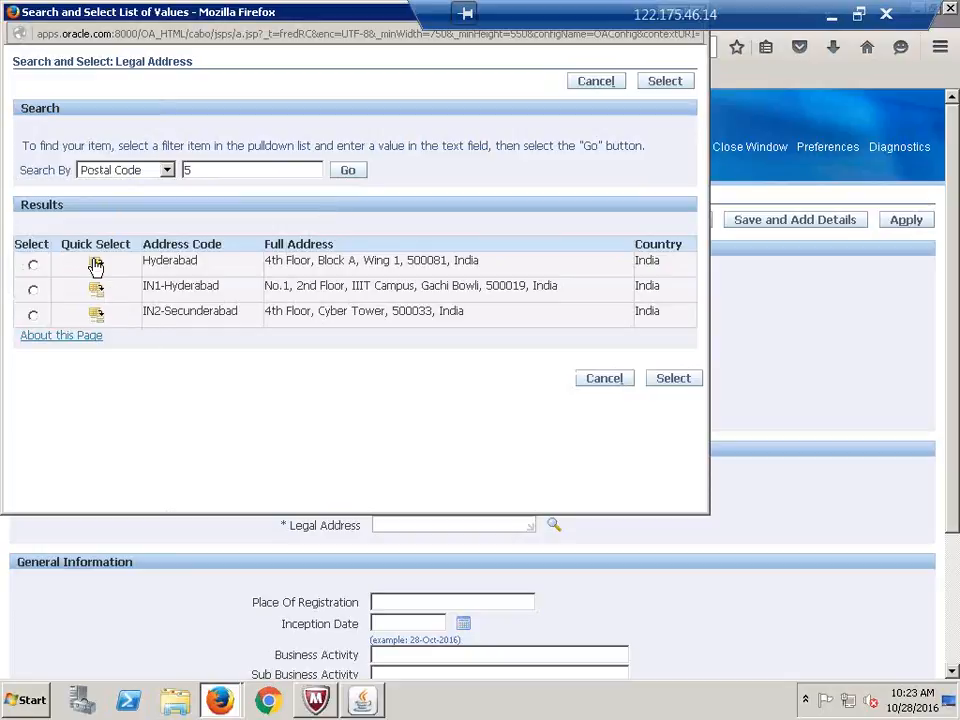
{"action": "left_click", "coordinate": [97, 264]}
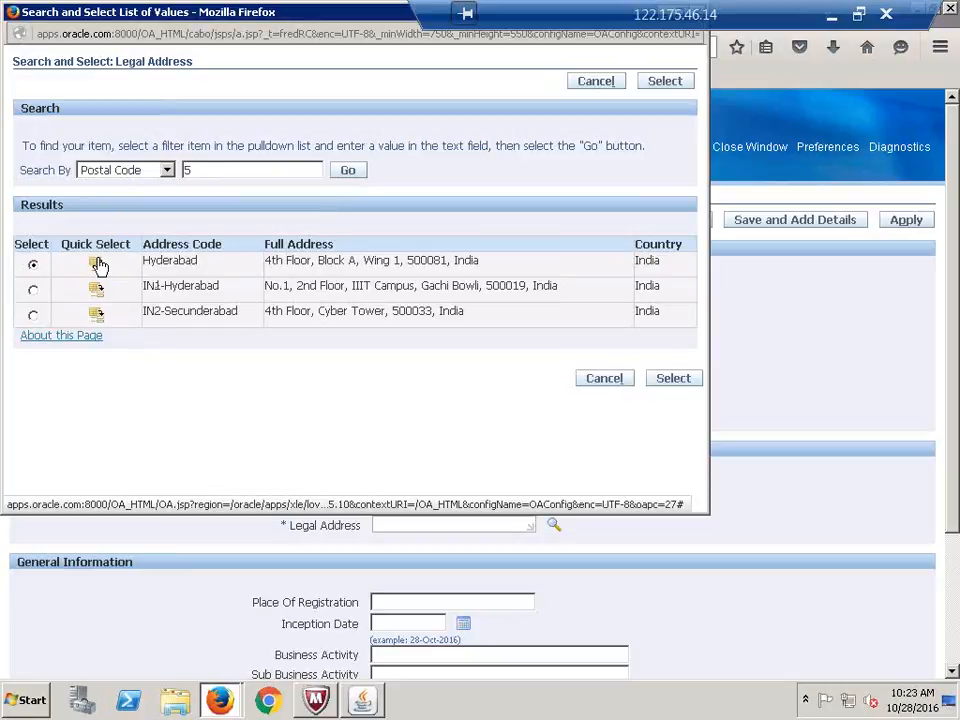
{"action": "scroll", "coordinate": [613, 579], "scroll_direction": "down", "scroll_amount": 3}
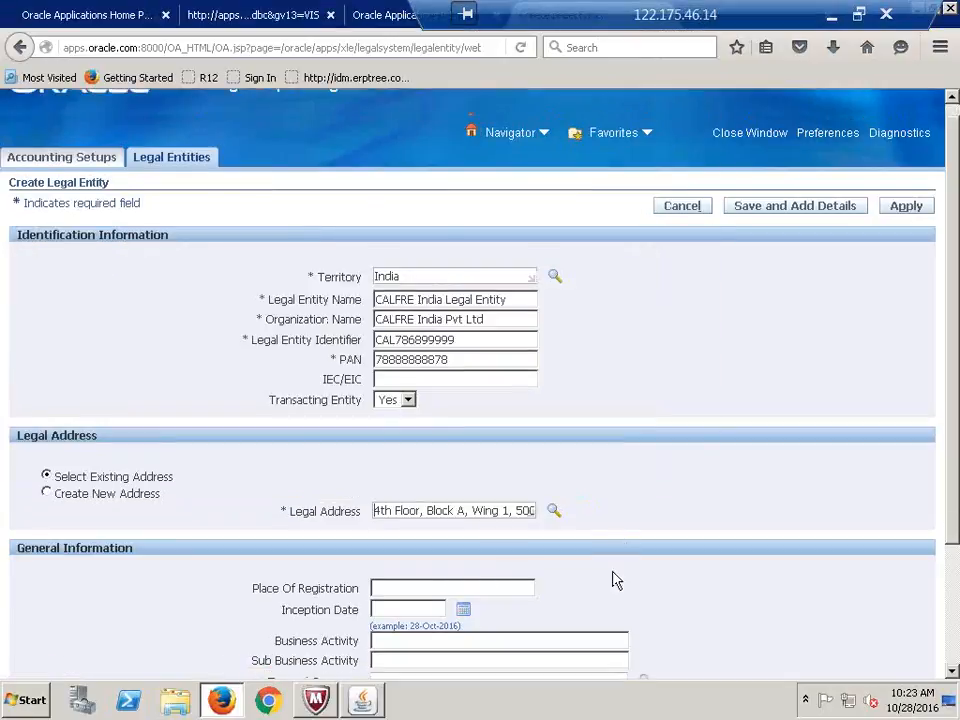
Enter INR as the currency and apply to create the new legal entity
{"action": "left_click", "coordinate": [426, 580]}
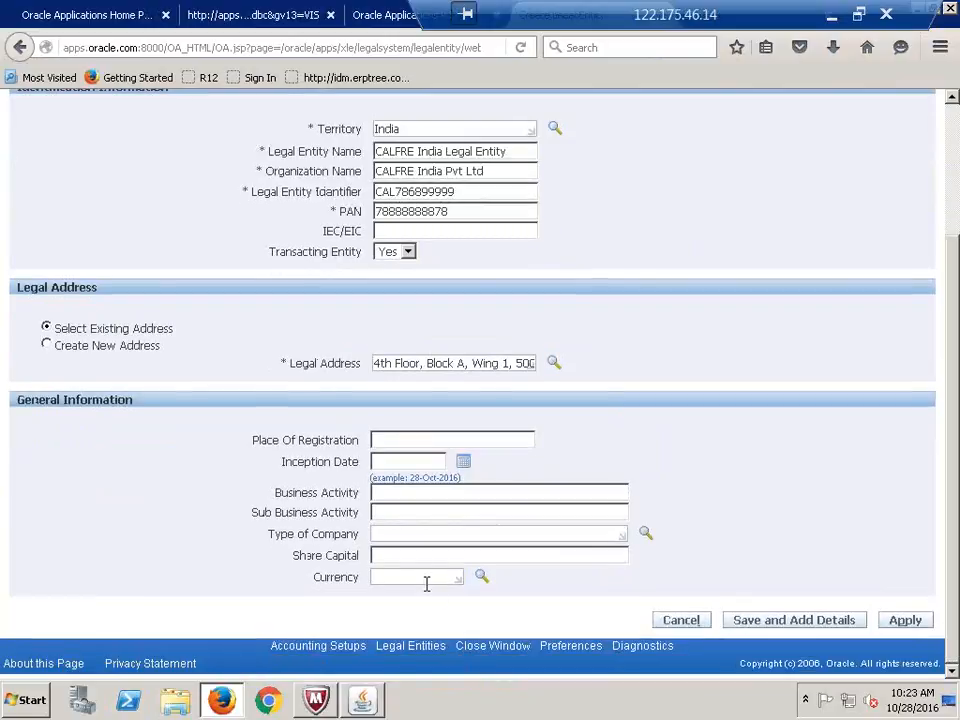
{"action": "type", "text": "INR"}
{"action": "key", "text": "Tab"}
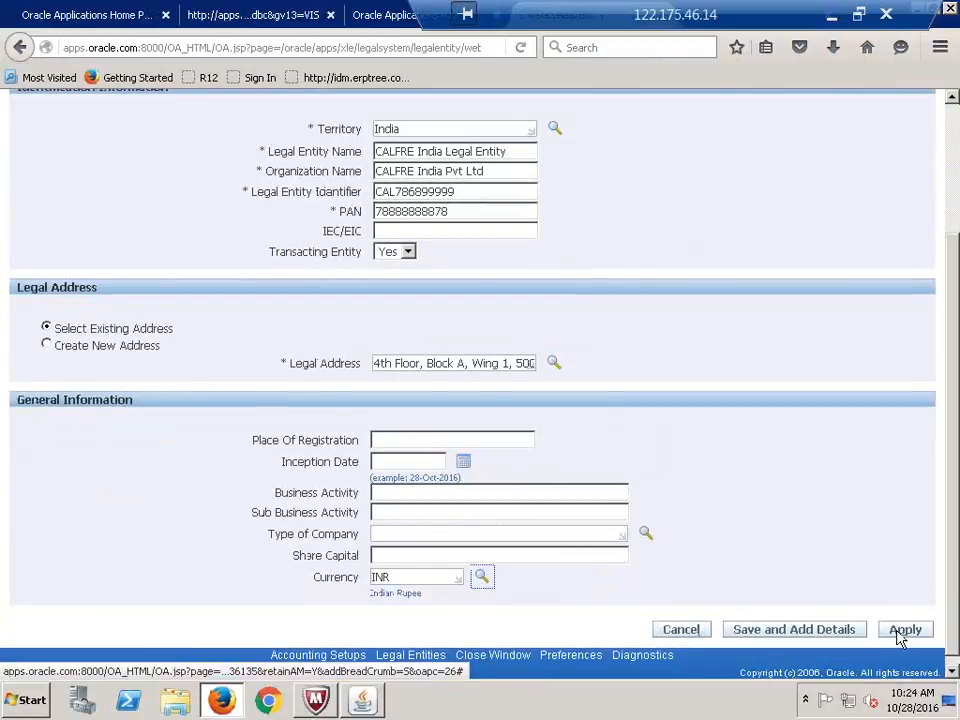
{"action": "left_click", "coordinate": [903, 630]}
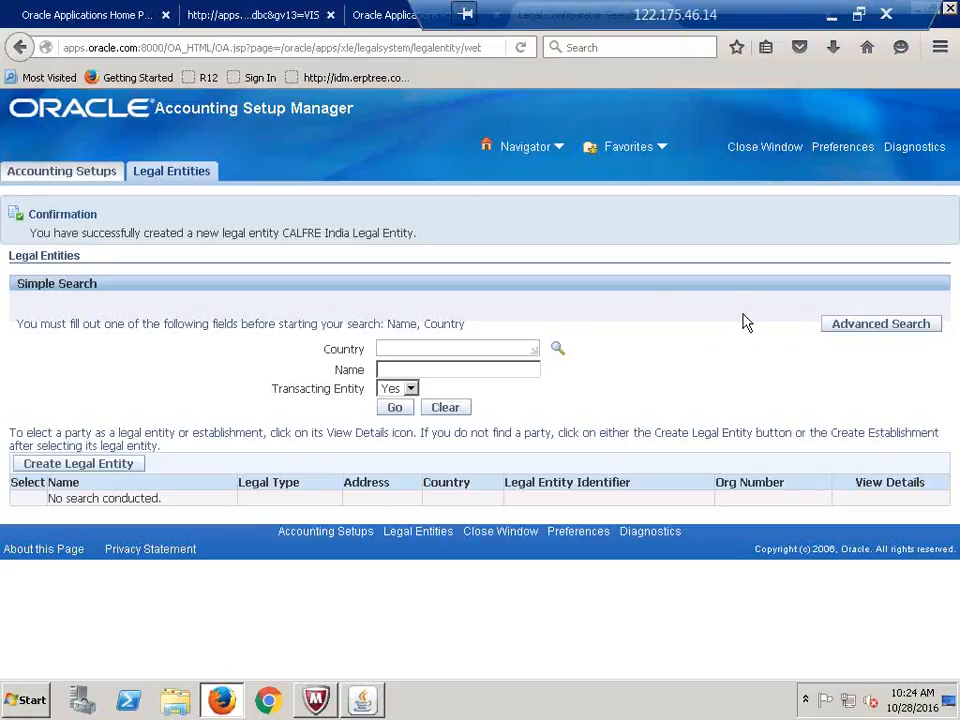
Search Accounting Setups for the CALFRE ledger and open CALFRE India Primary Ledger's accounting options
{"action": "left_click", "coordinate": [36, 177]}
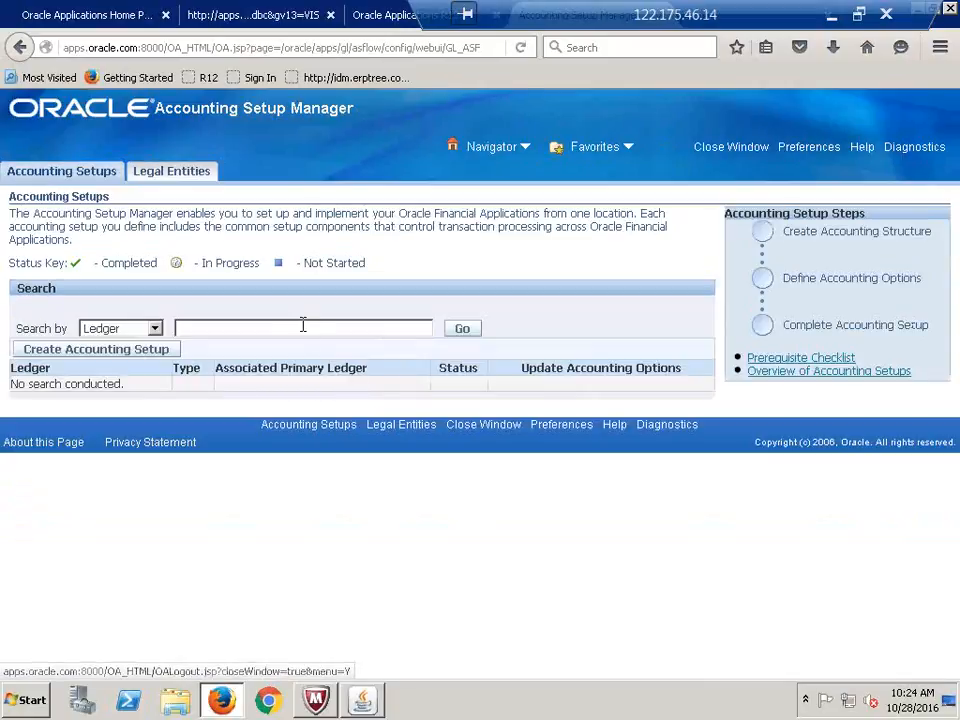
{"action": "left_click", "coordinate": [303, 325]}
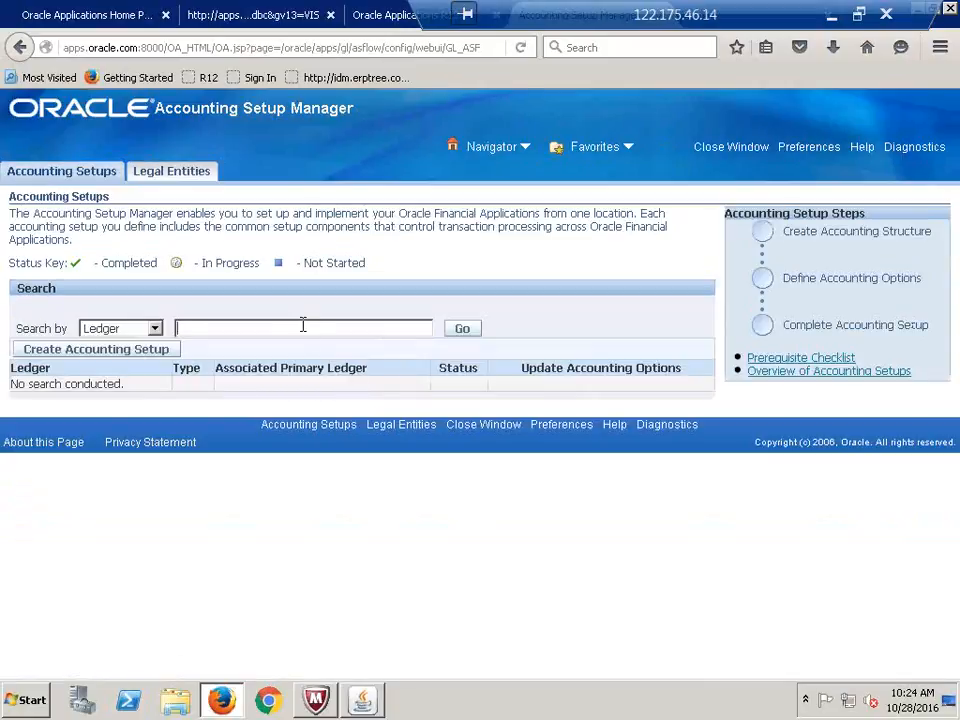
{"action": "type", "text": "CALFRE"}
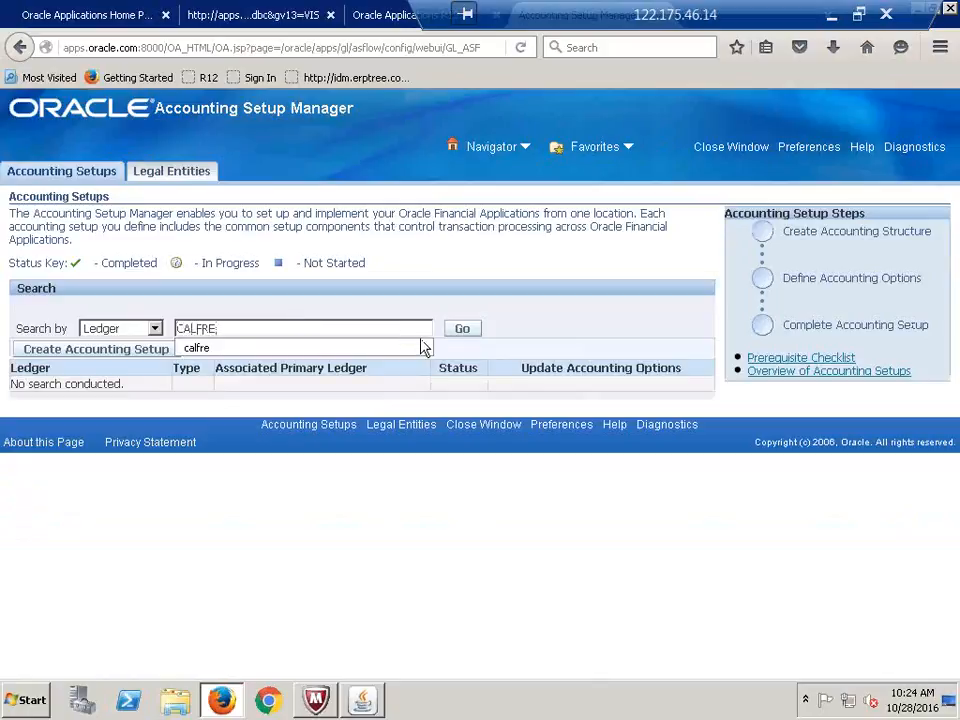
{"action": "left_click", "coordinate": [470, 333]}
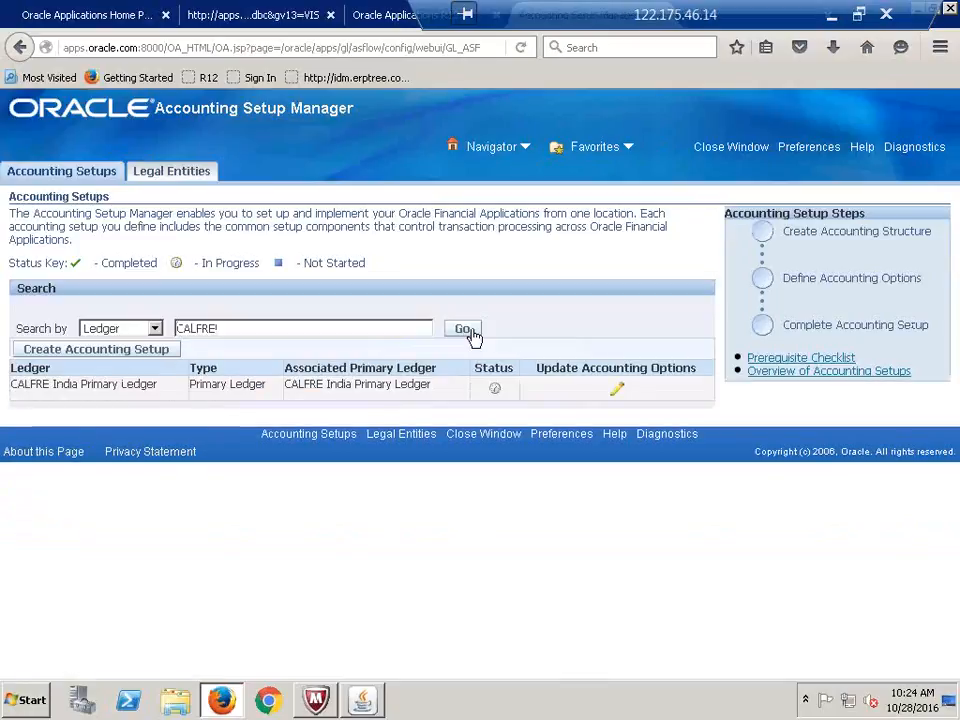
{"action": "left_click", "coordinate": [618, 391]}
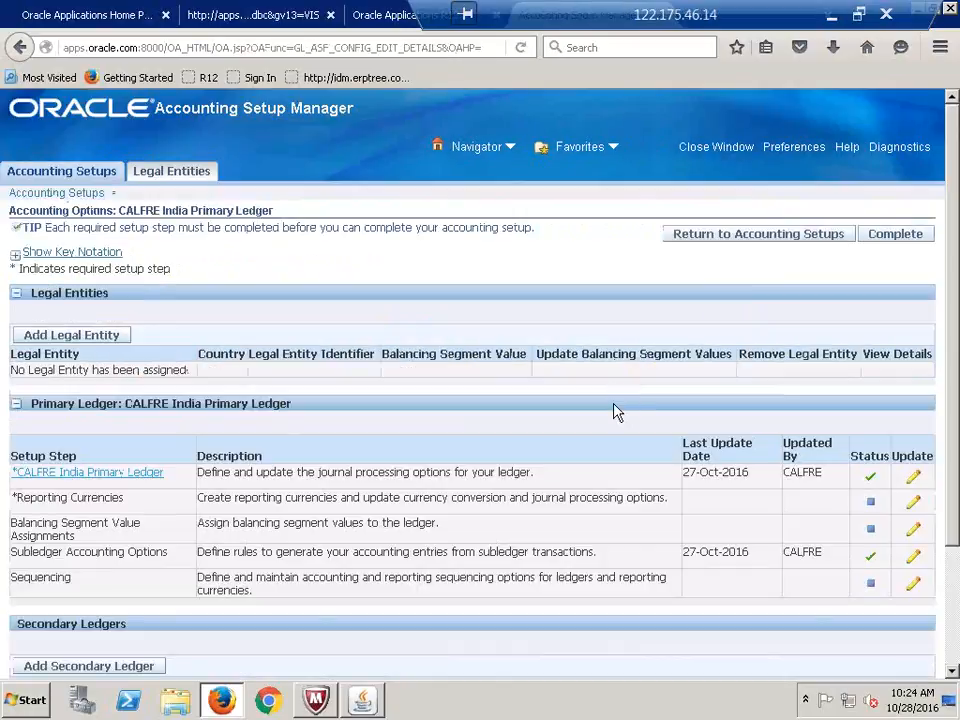
Search the legal entities and select CALFRE India Legal Entity to add to the ledger
{"action": "left_click", "coordinate": [60, 338]}
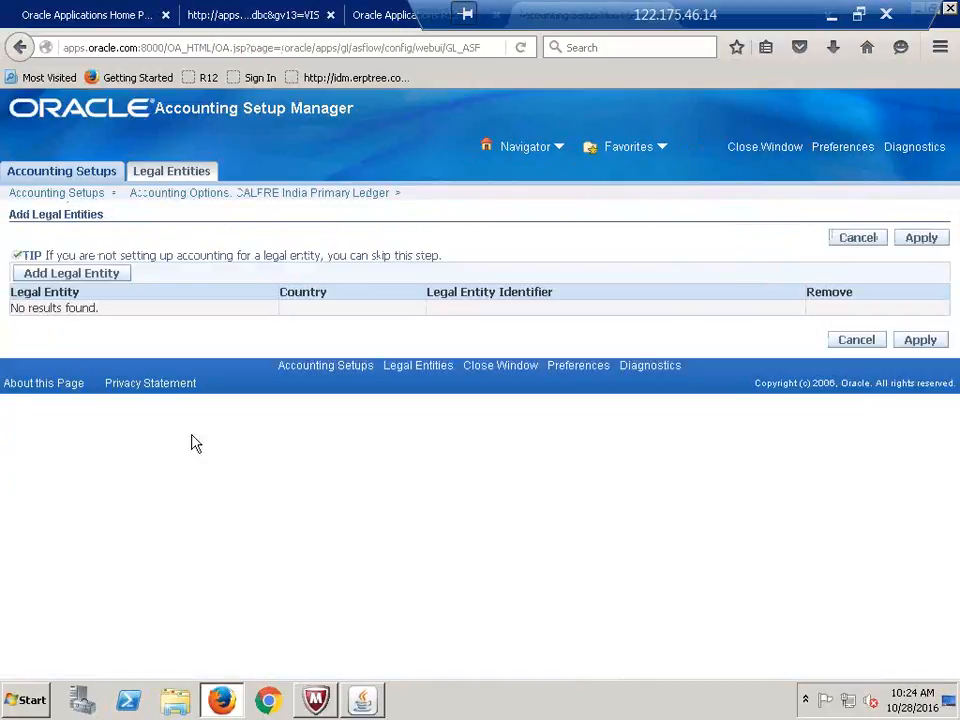
{"action": "left_click", "coordinate": [72, 272]}
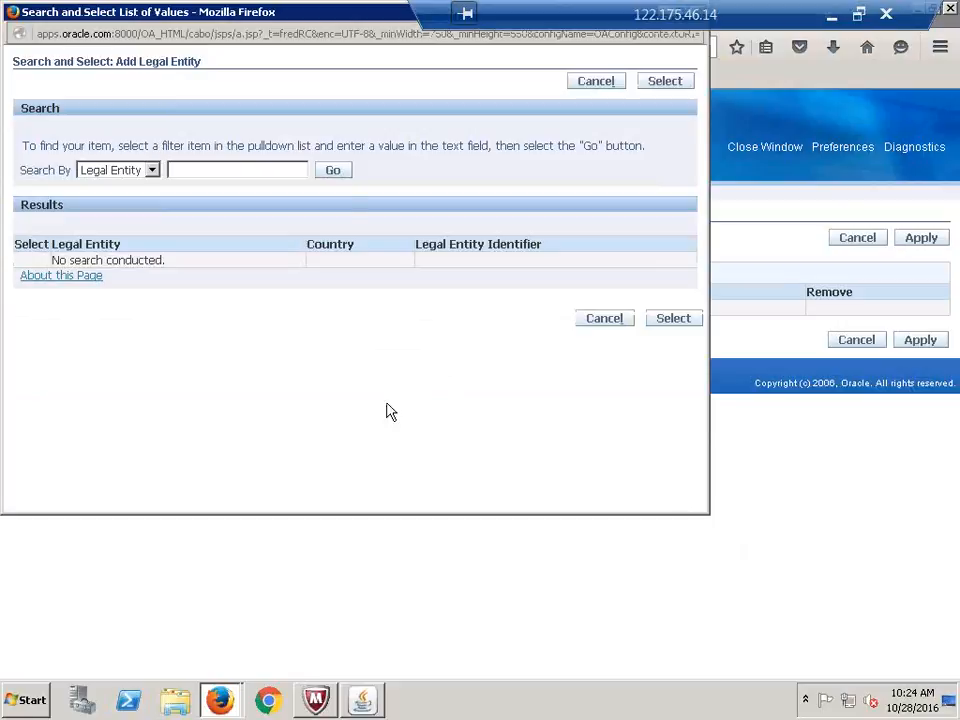
{"action": "left_click", "coordinate": [333, 172]}
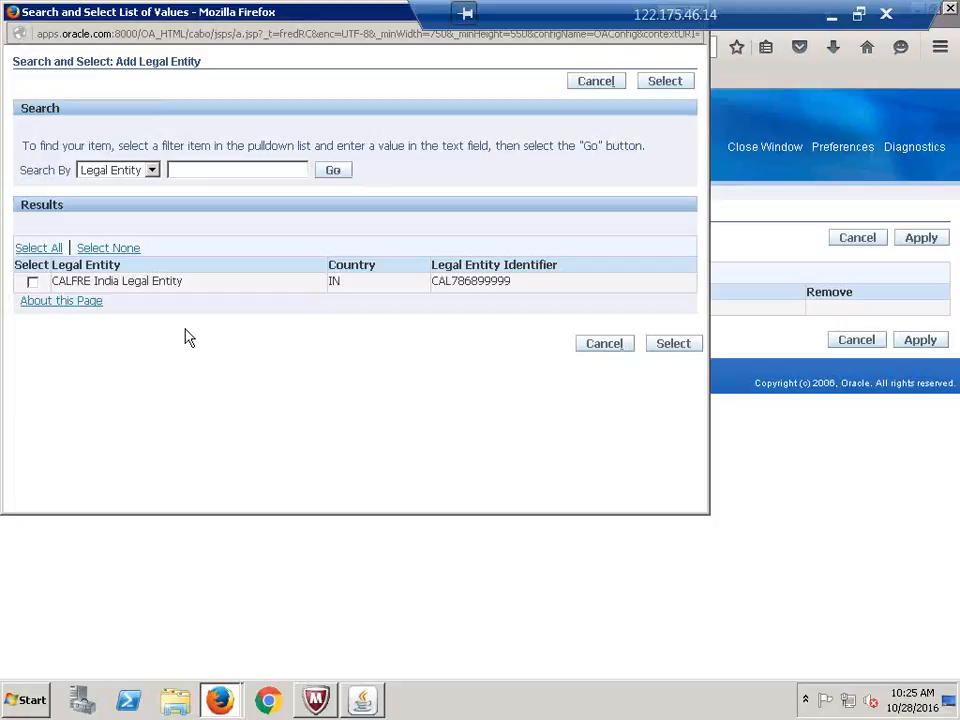
{"action": "left_click", "coordinate": [32, 282]}
{"action": "left_click", "coordinate": [673, 344]}
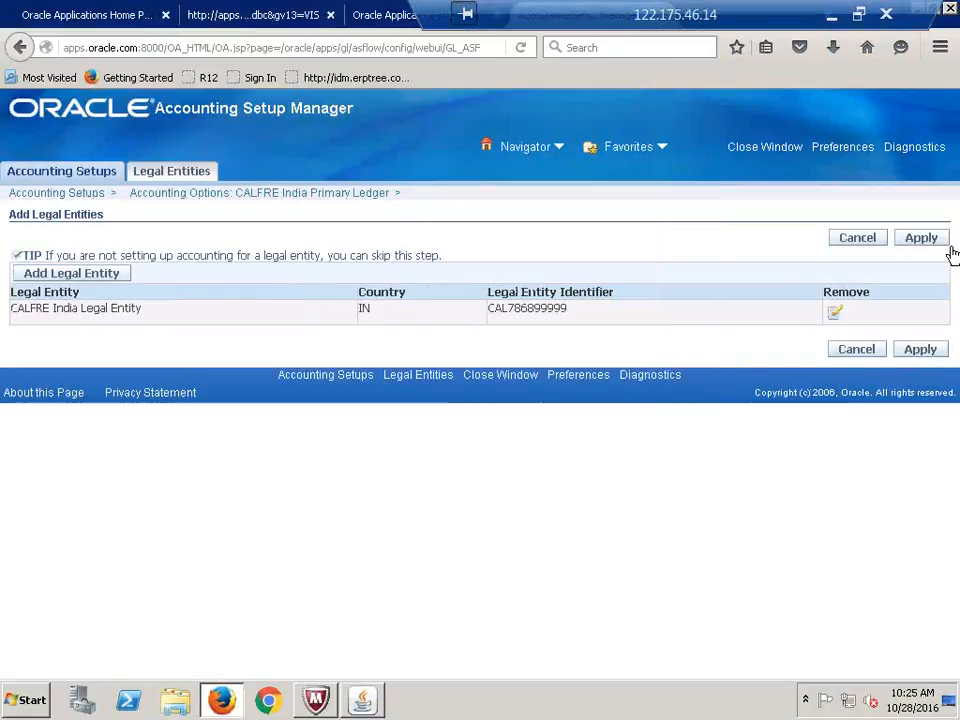
{"action": "left_click", "coordinate": [932, 245]}
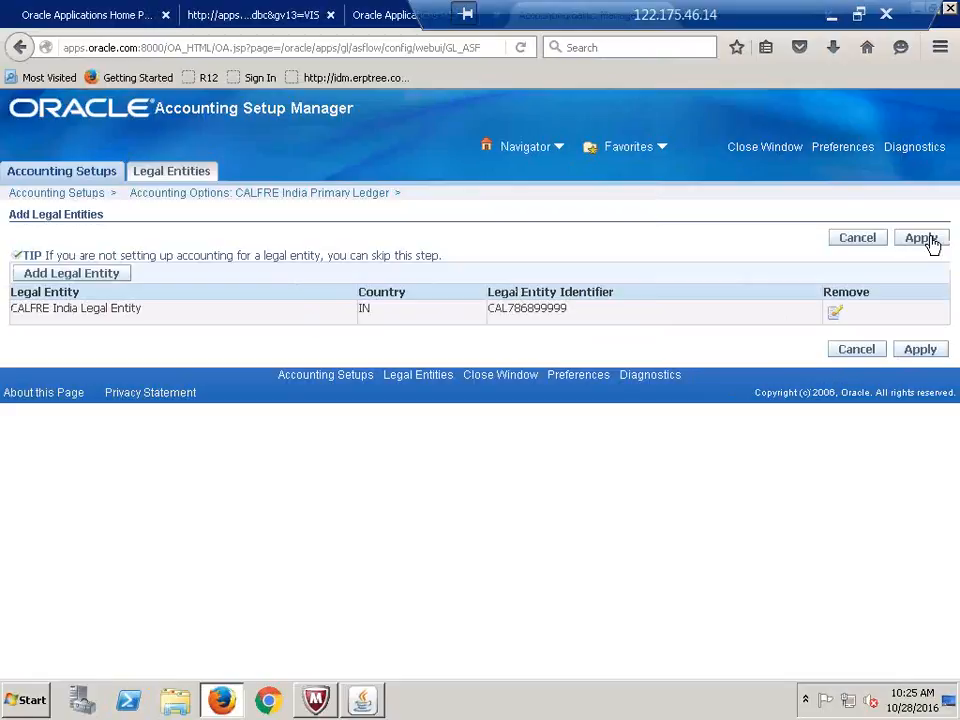
Save the CALFRE India Legal Entity assignment to the primary ledger
{"action": "left_click", "coordinate": [932, 245]}
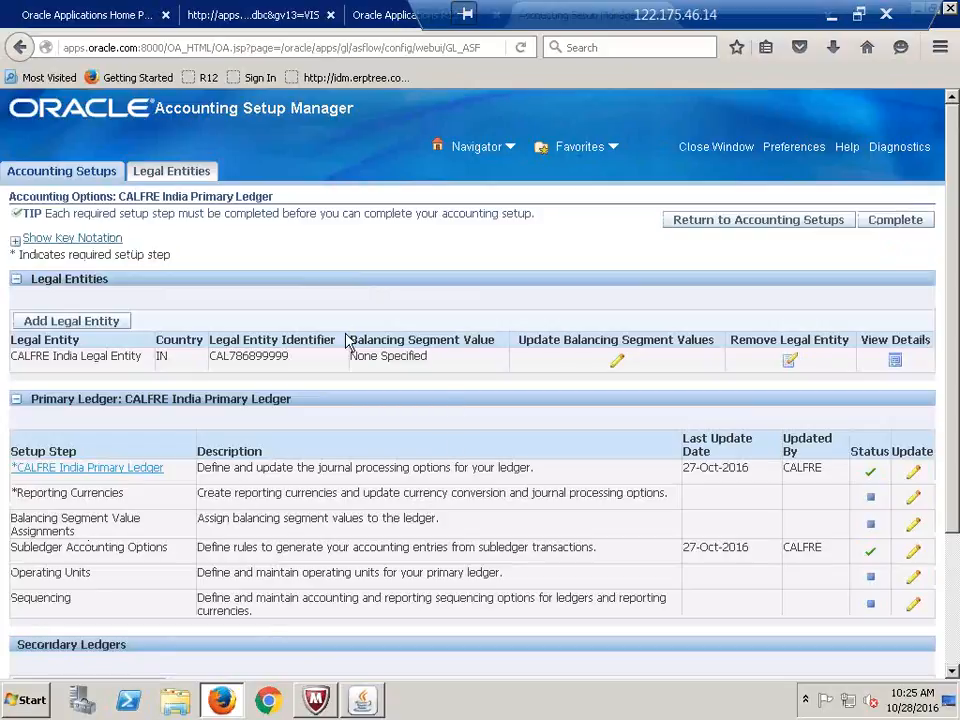
{"action": "left_click_drag", "start_coordinate": [352, 346], "coordinate": [497, 347]}
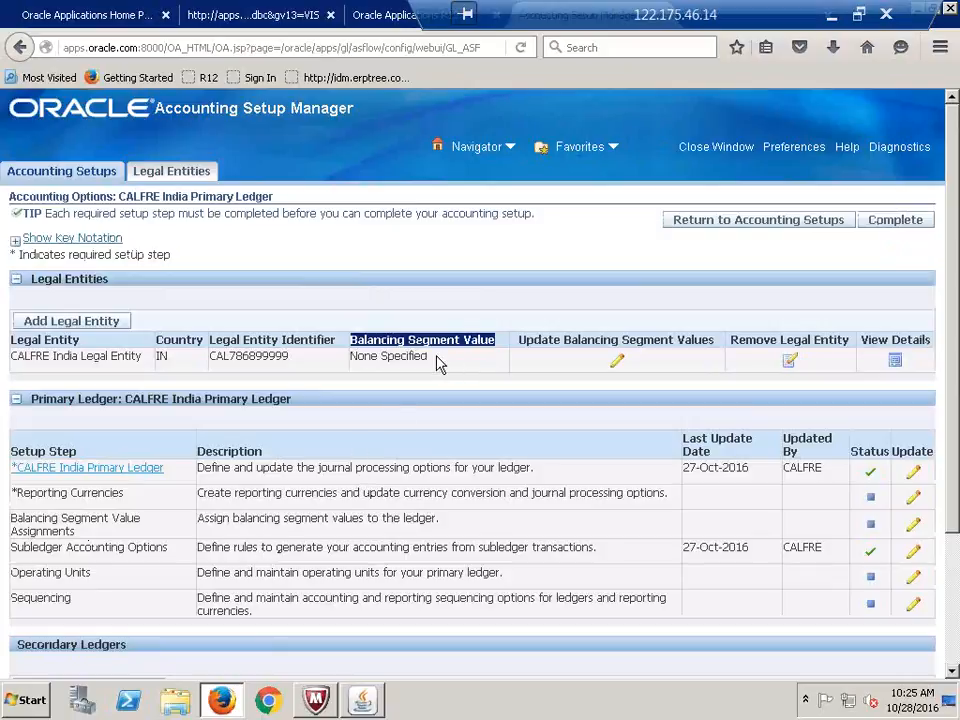
{"action": "left_click", "coordinate": [430, 422]}
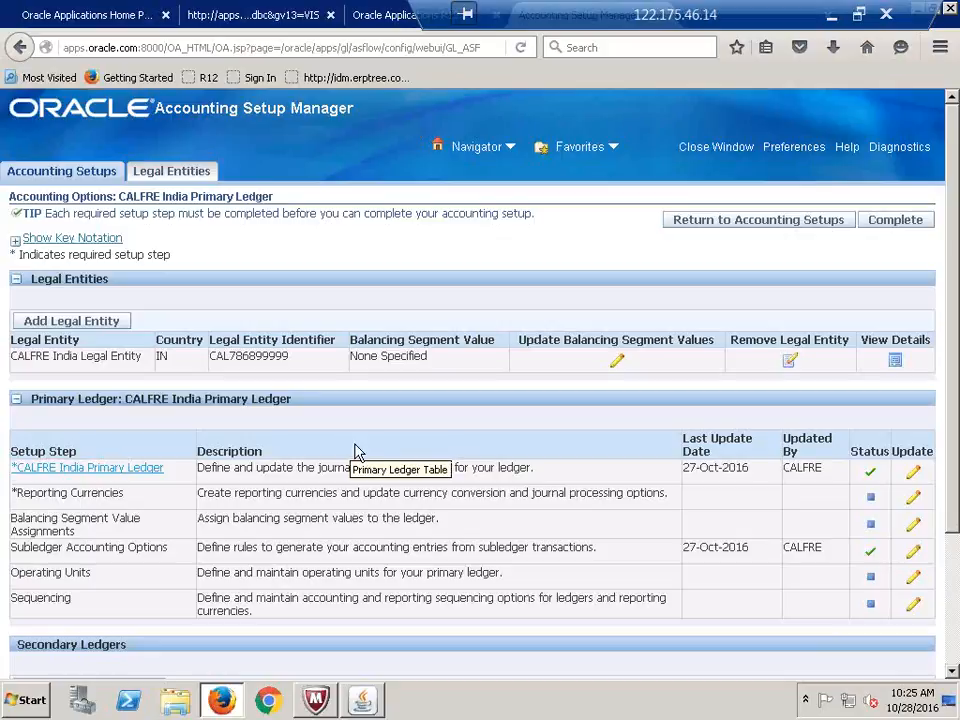
Assign balancing segment values 0000, 1000, 2000 and 3000 to the legal entity and apply
{"action": "left_click", "coordinate": [621, 363]}
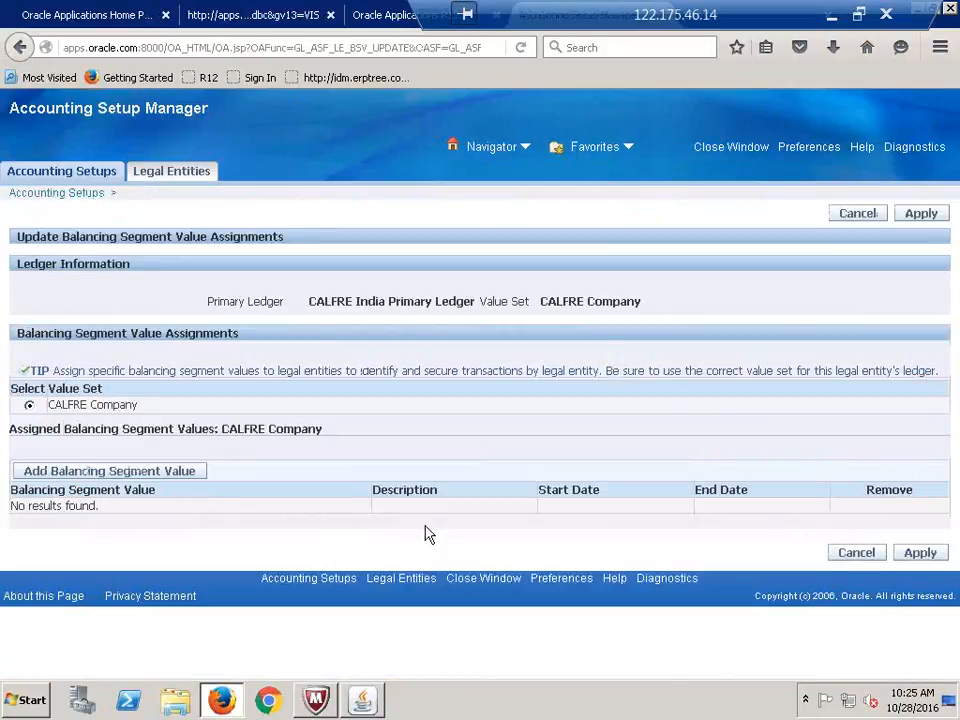
{"action": "left_click", "coordinate": [108, 472]}
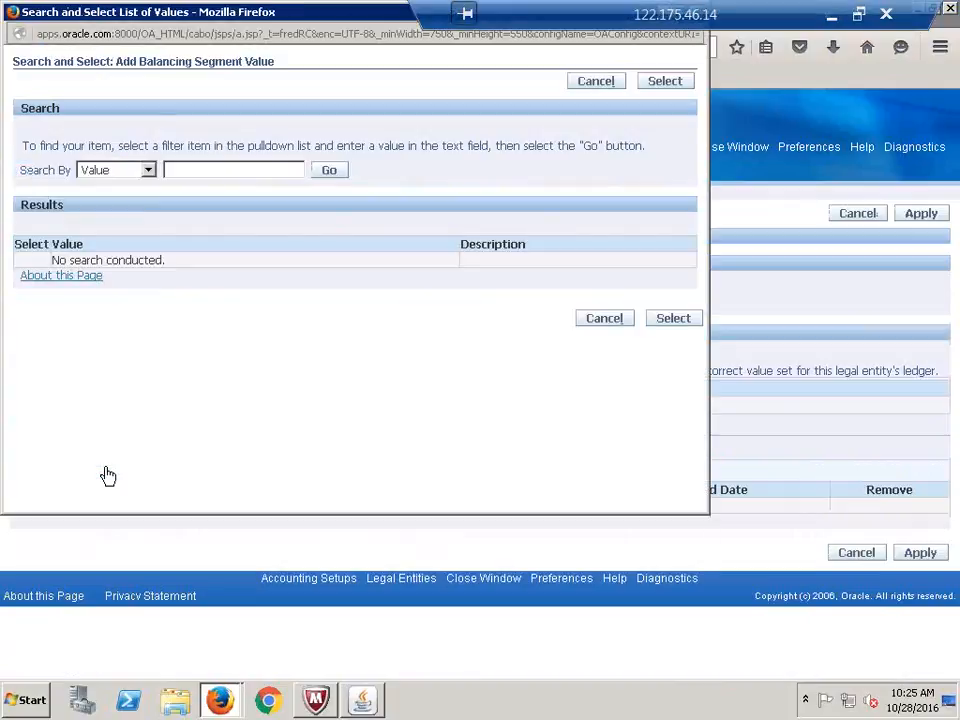
{"action": "left_click", "coordinate": [331, 172]}
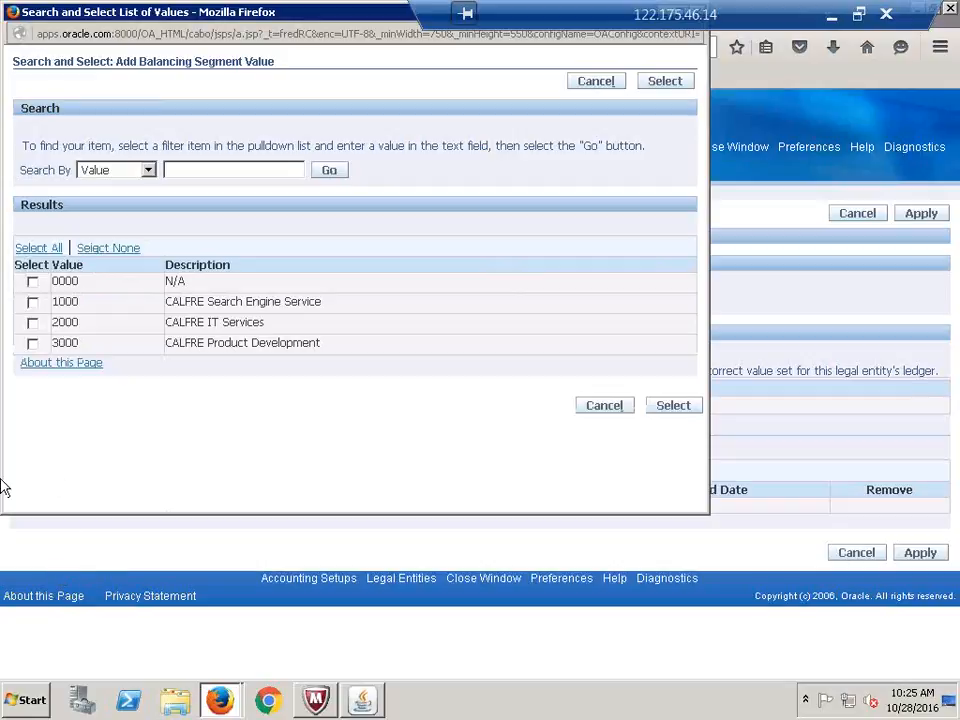
{"action": "left_click", "coordinate": [35, 250]}
{"action": "left_click", "coordinate": [674, 406]}
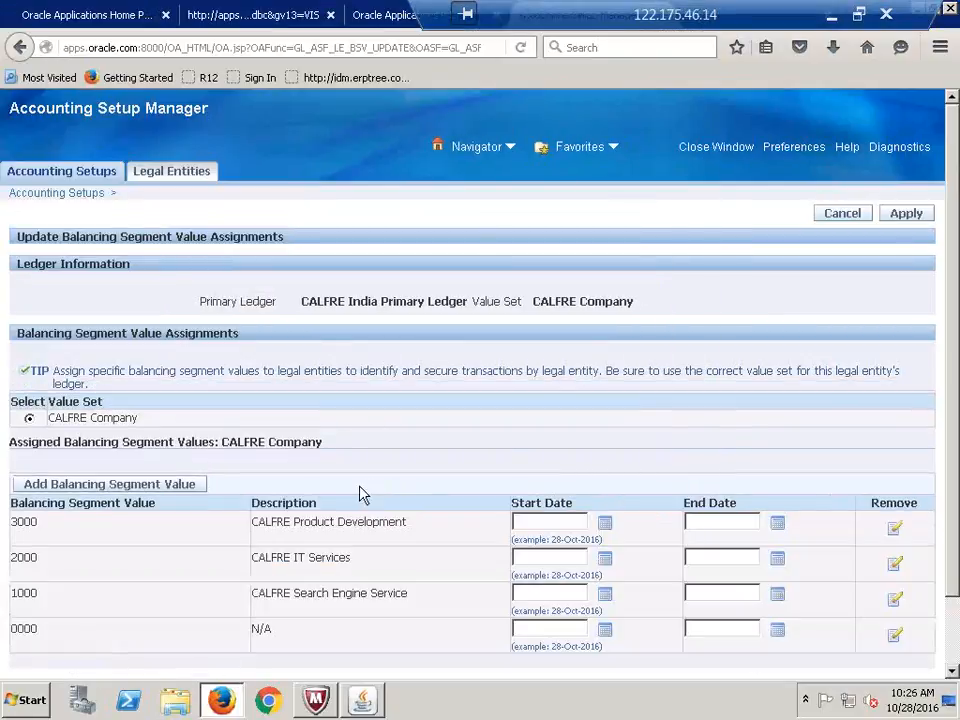
{"action": "left_click", "coordinate": [913, 214]}
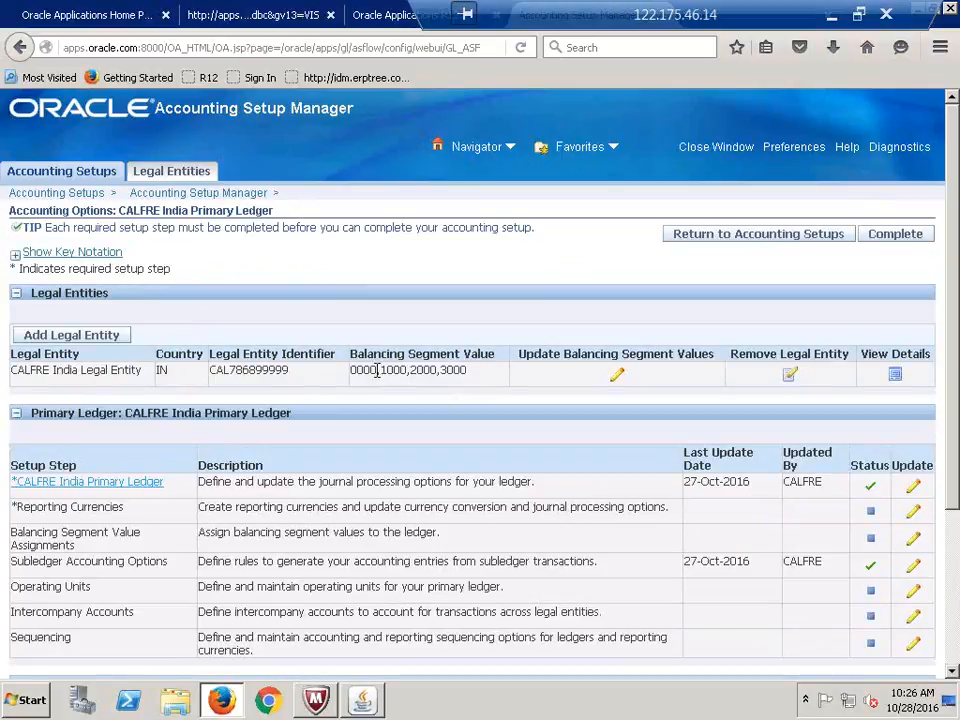
Complete the CALFRE India Primary Ledger accounting setup and return to the Accounting Setups list
{"action": "left_click_drag", "start_coordinate": [376, 370], "coordinate": [352, 372]}
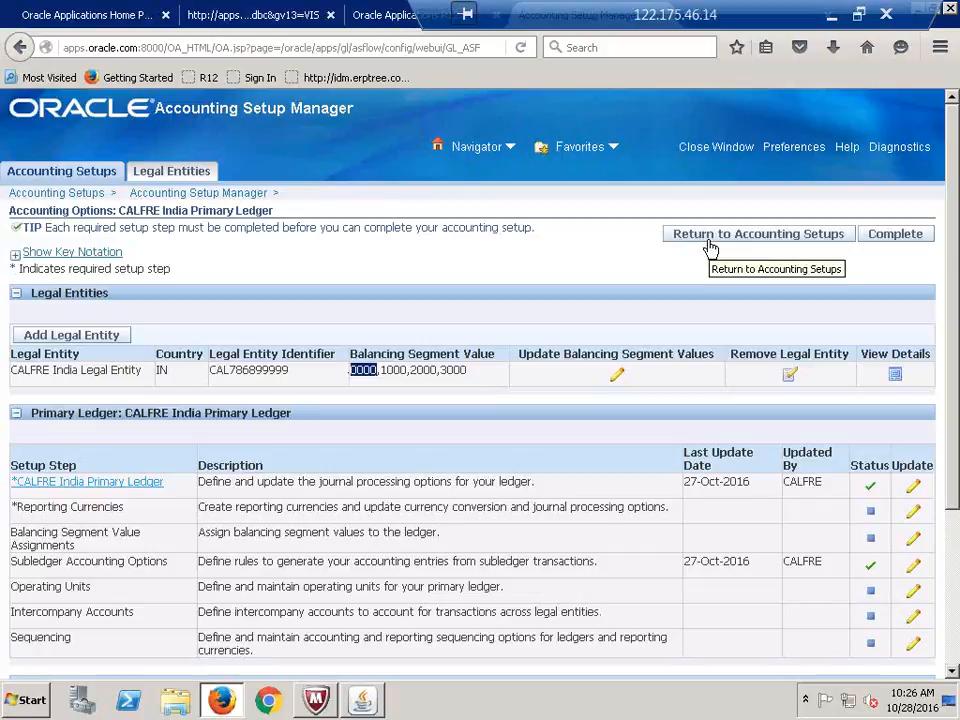
{"action": "left_click", "coordinate": [545, 292]}
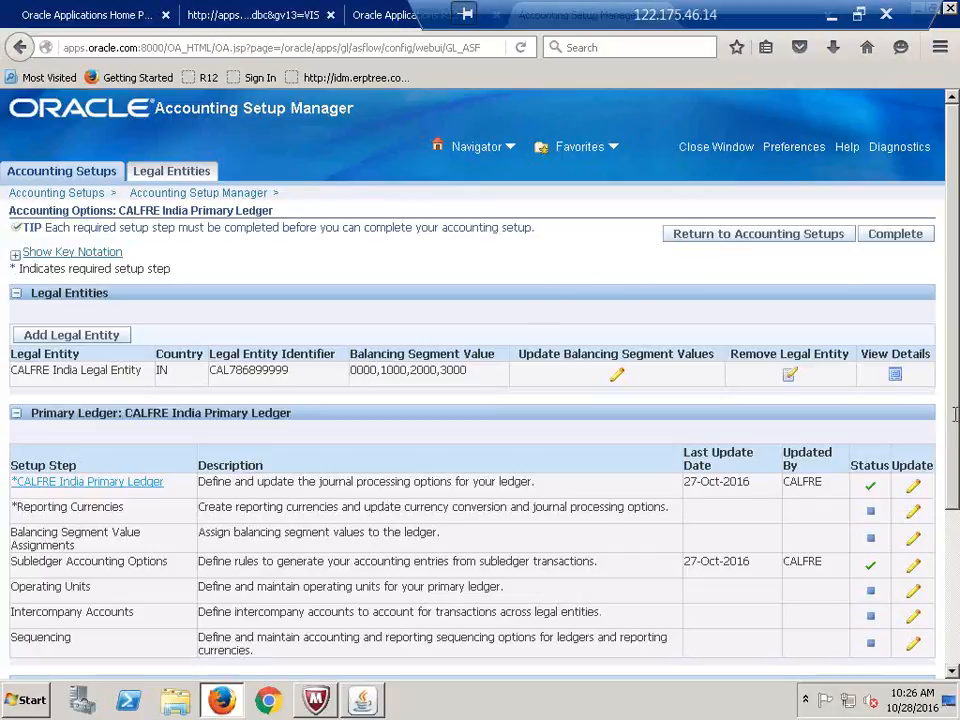
{"action": "left_click", "coordinate": [896, 240]}
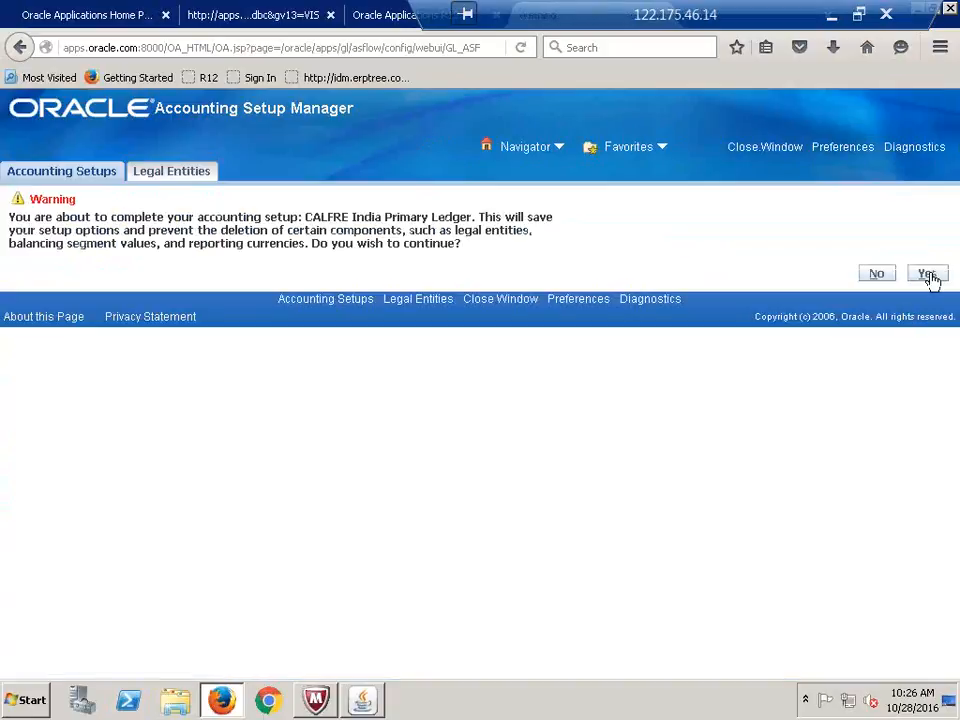
{"action": "left_click", "coordinate": [928, 275]}
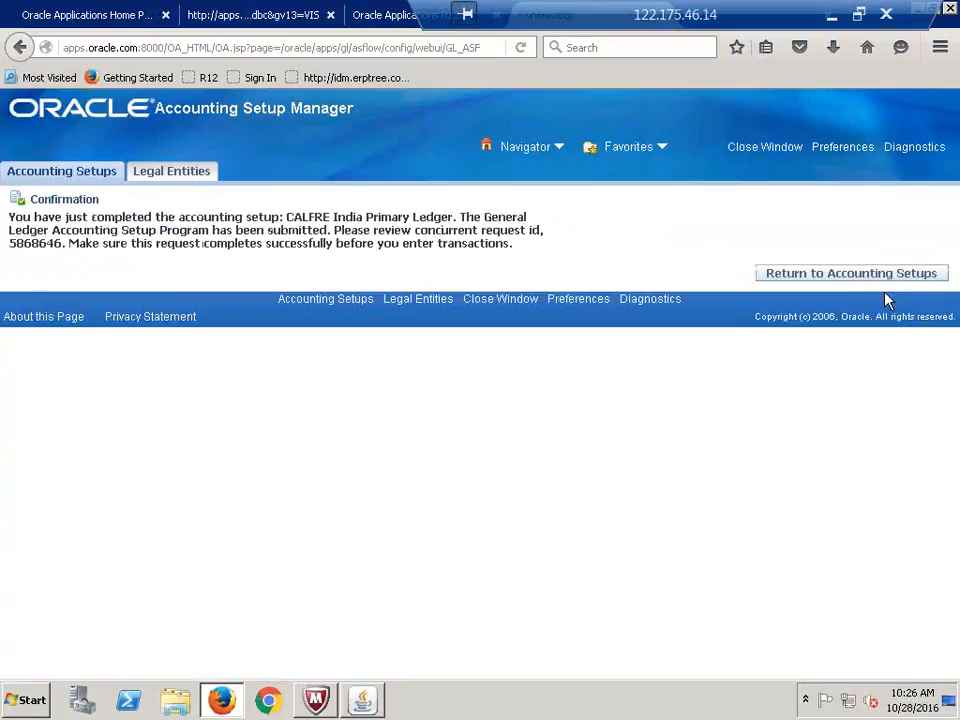
{"action": "left_click", "coordinate": [830, 274]}
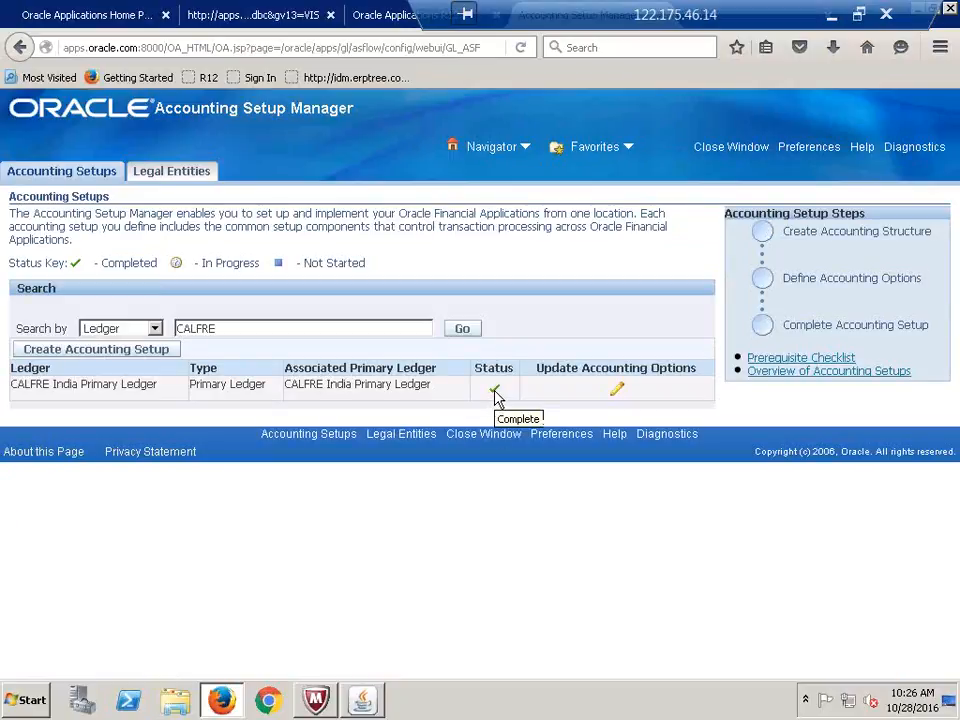
{"action": "left_click", "coordinate": [831, 15]}
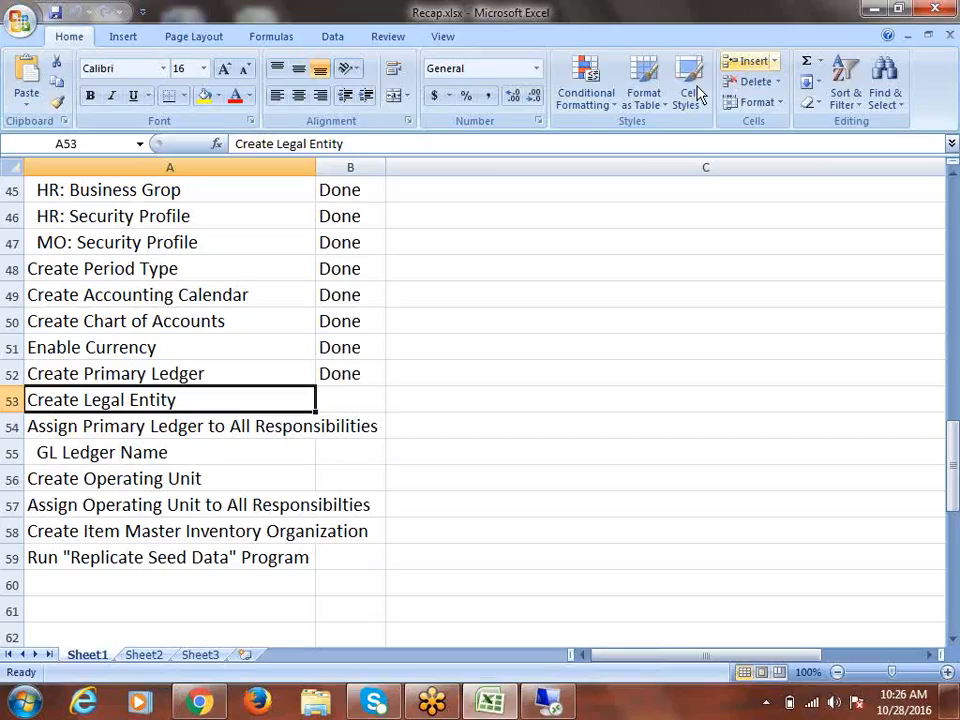
Enter Done in cell B53 for Create Legal Entity in the Recap checklist
{"action": "key", "text": "Right"}
{"action": "type", "text": "D"}
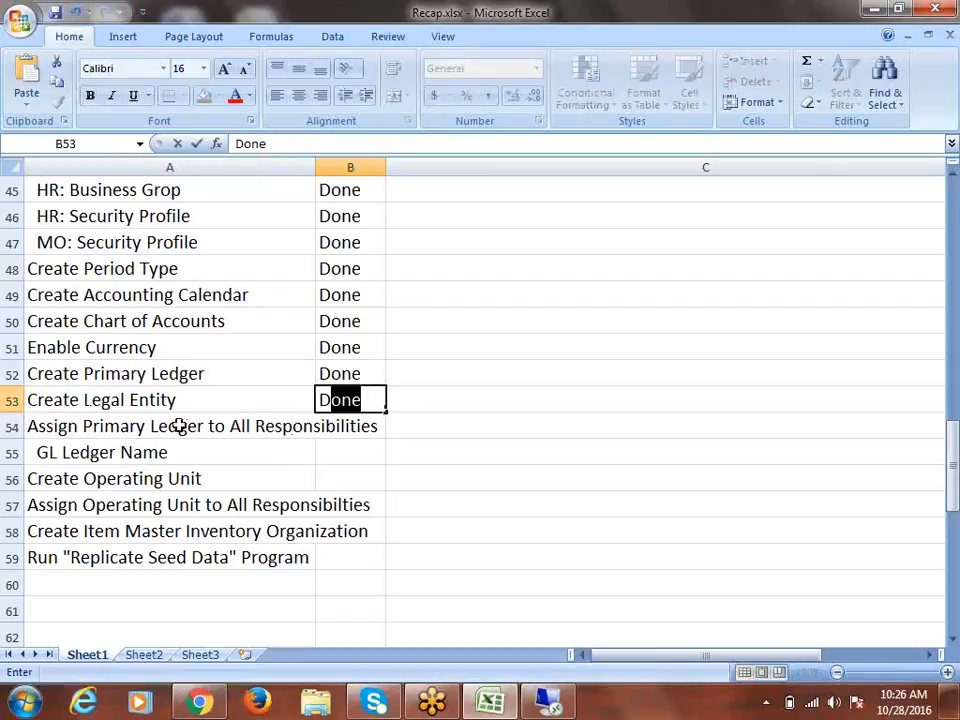
{"action": "left_click", "coordinate": [162, 424]}
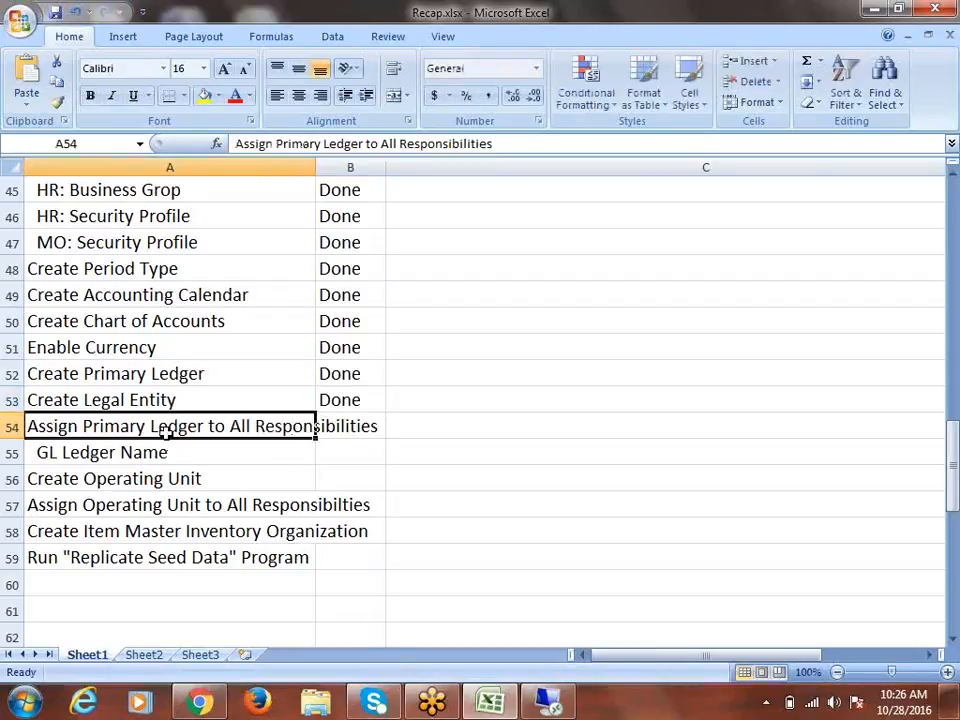
{"action": "key", "text": "Right"}
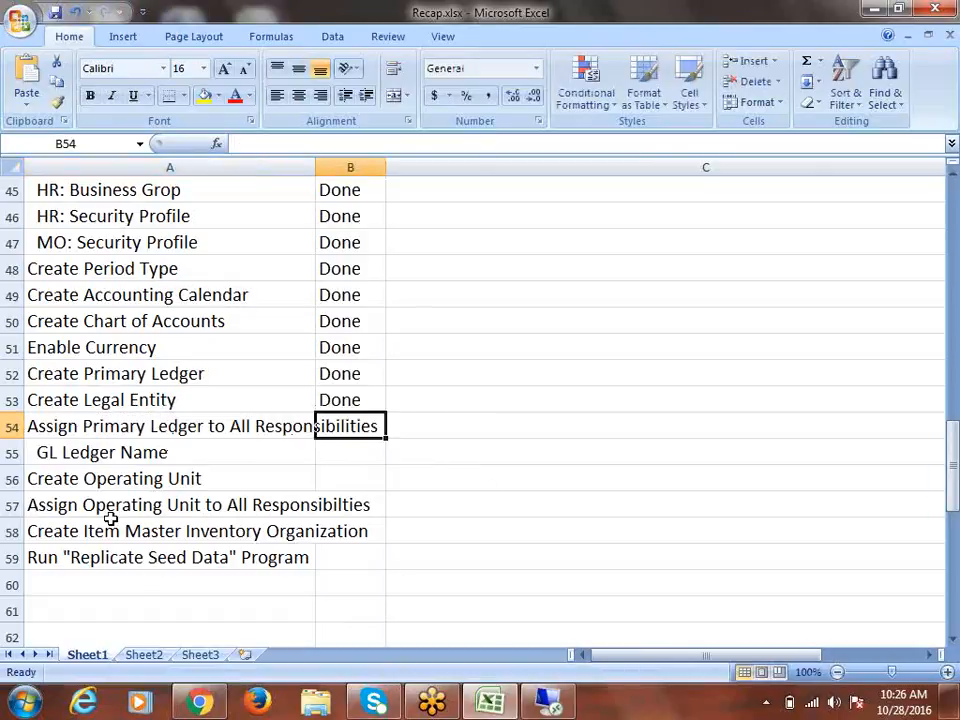
{"action": "left_click", "coordinate": [86, 452]}
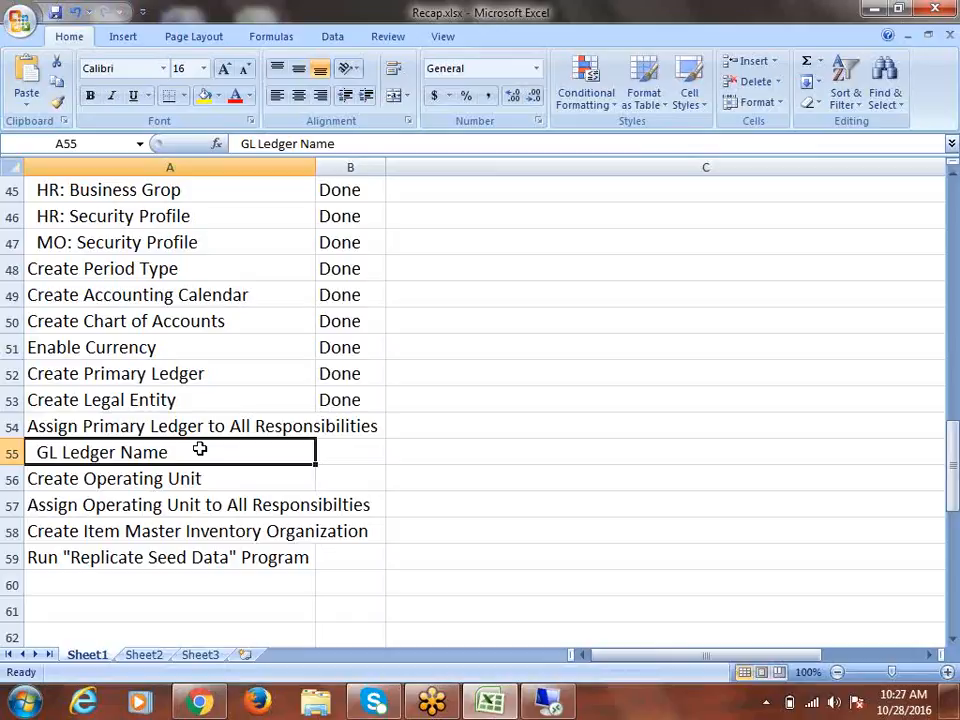
{"action": "left_click", "coordinate": [550, 705]}
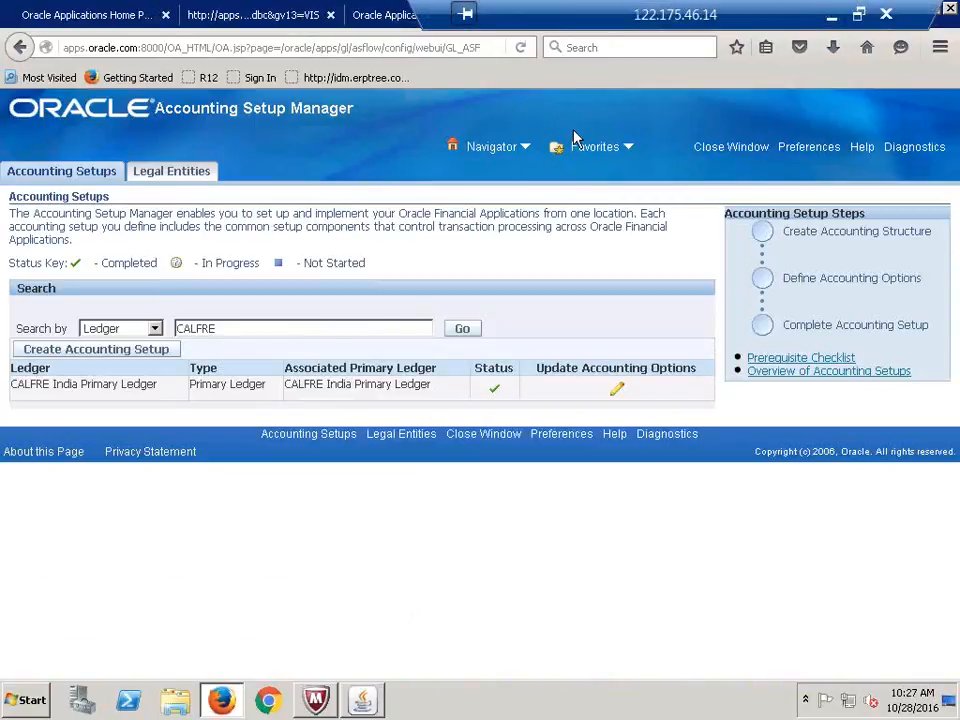
Close Accounting Setup Manager and switch to the System Administrator responsibility
{"action": "left_click_drag", "start_coordinate": [624, 21], "coordinate": [152, 37]}
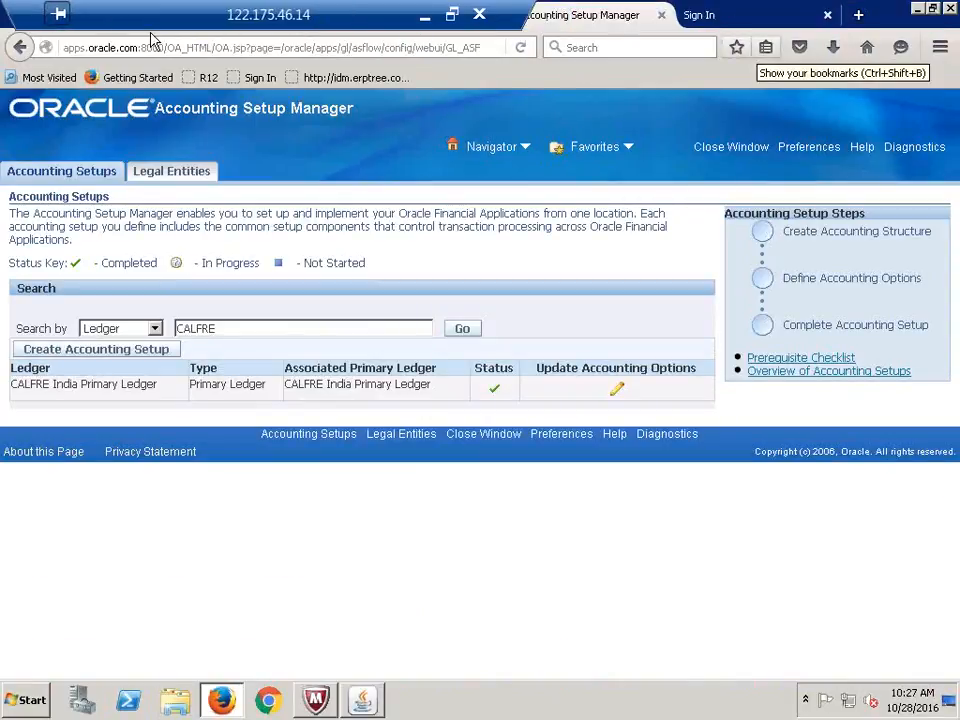
{"action": "left_click", "coordinate": [663, 16]}
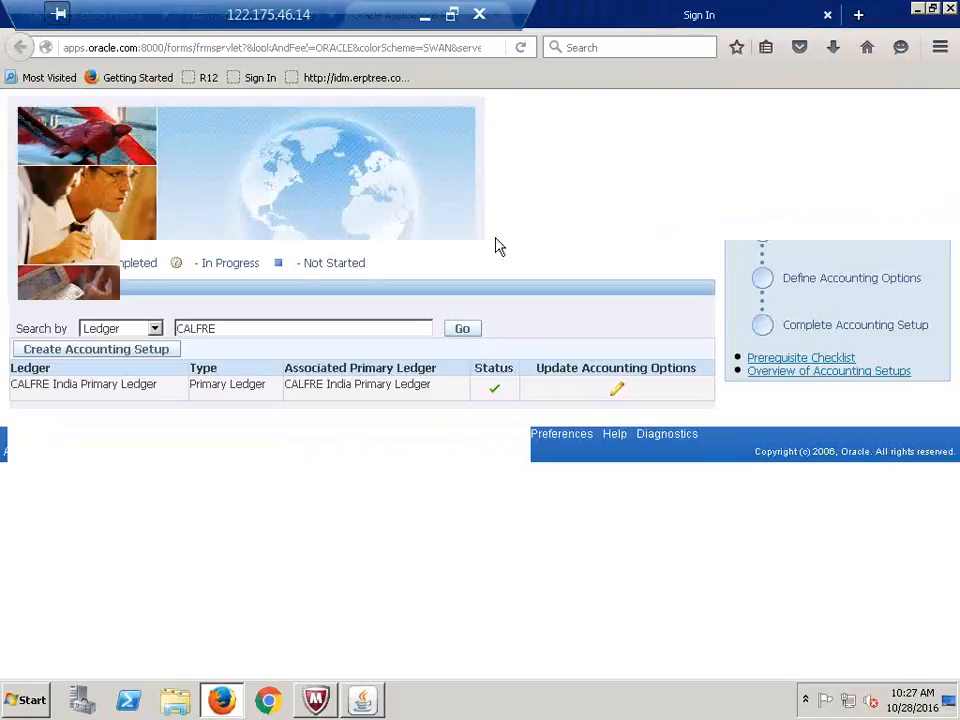
{"action": "left_click", "coordinate": [364, 701]}
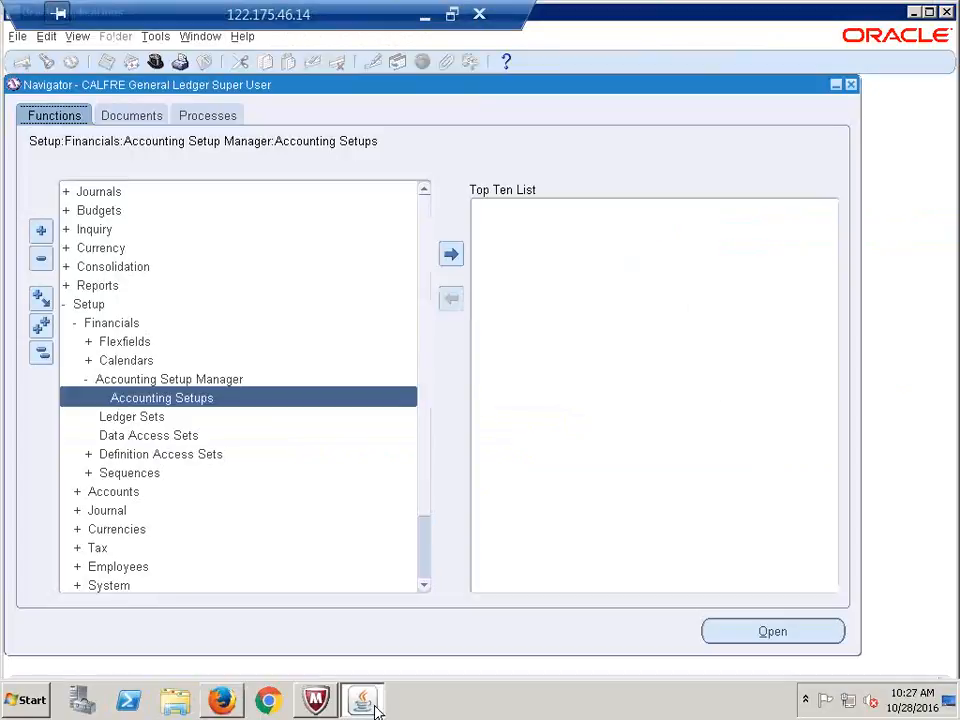
{"action": "left_click", "coordinate": [41, 355]}
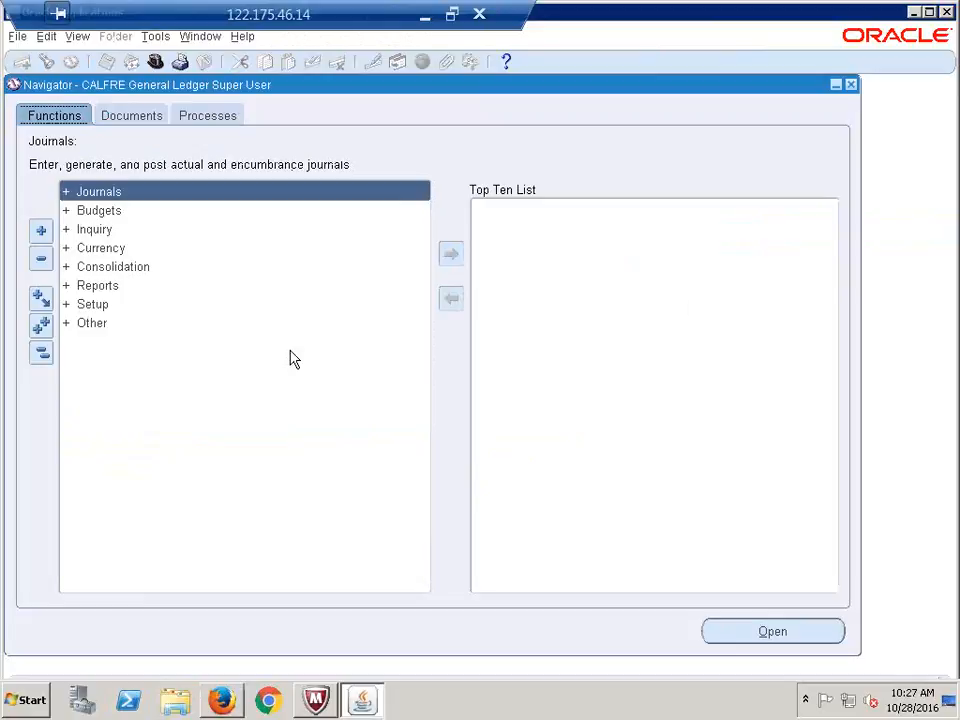
{"action": "left_click", "coordinate": [157, 63]}
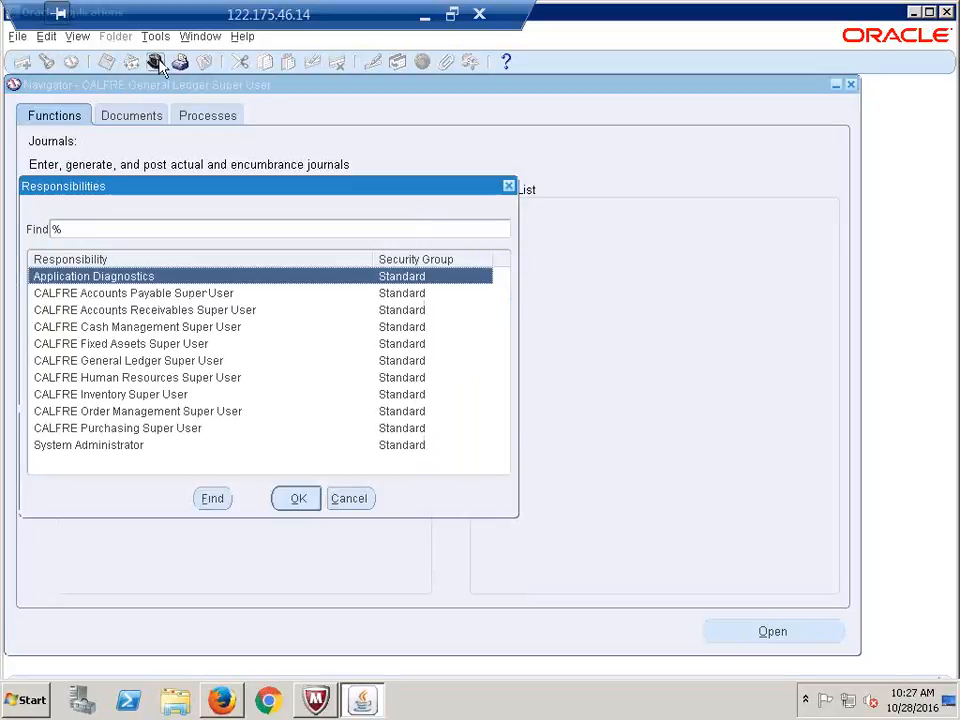
{"action": "left_click", "coordinate": [100, 447]}
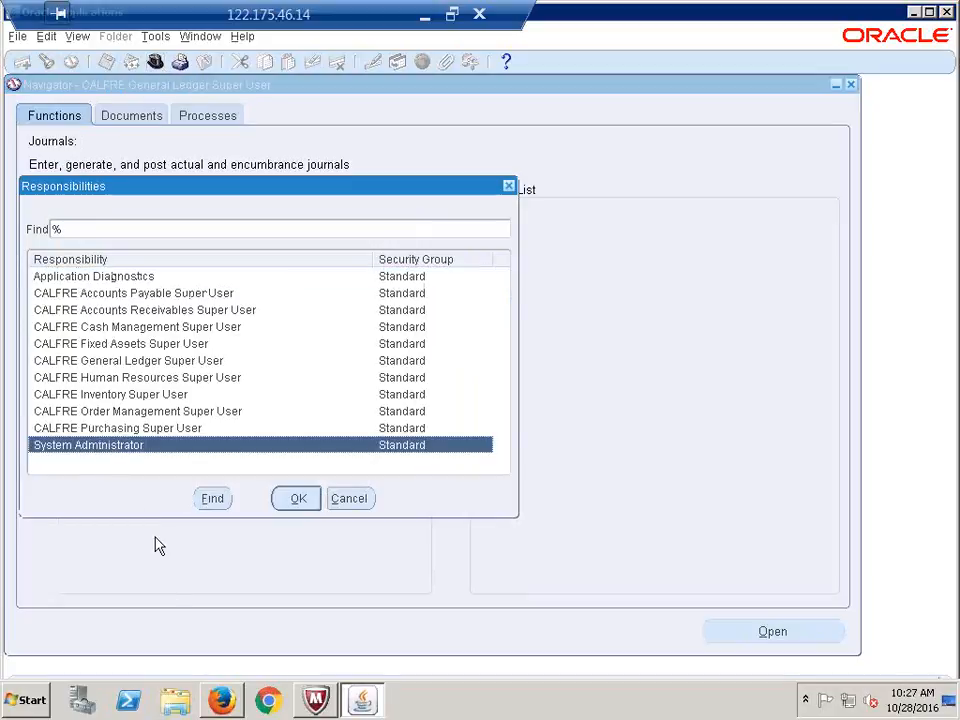
{"action": "left_click", "coordinate": [300, 498]}
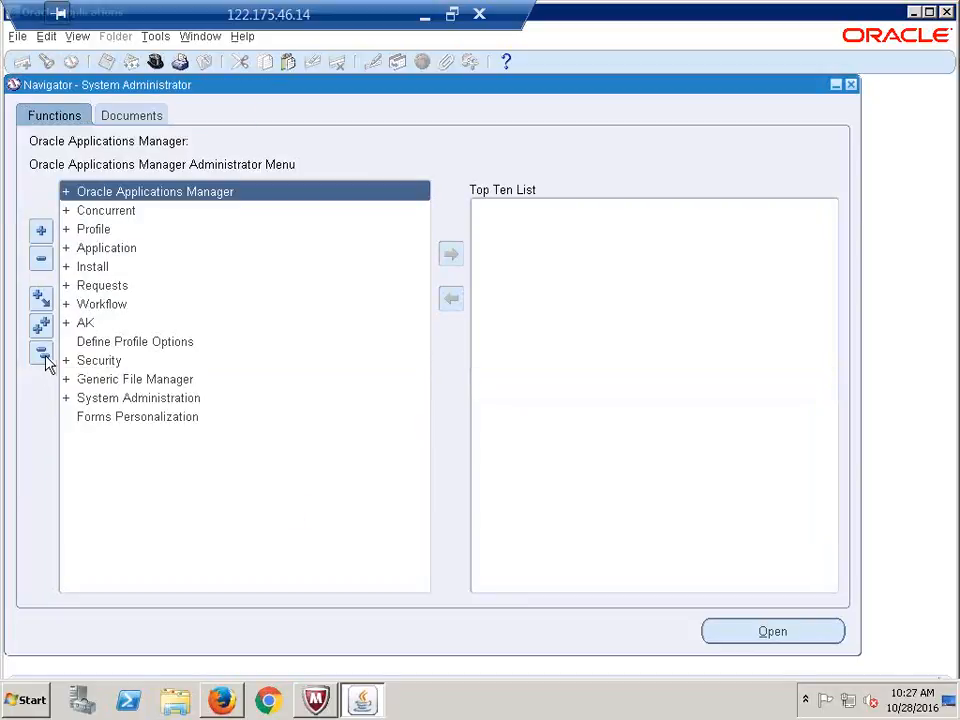
Open the Profile > System form to find system profile values
{"action": "left_click", "coordinate": [95, 231]}
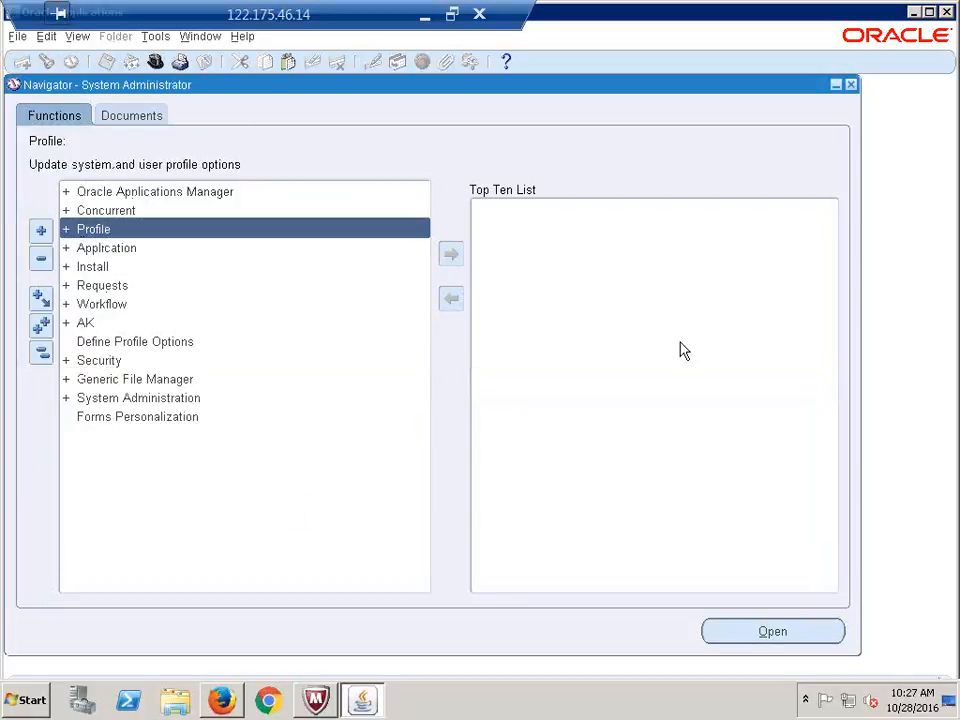
{"action": "key", "text": "Return"}
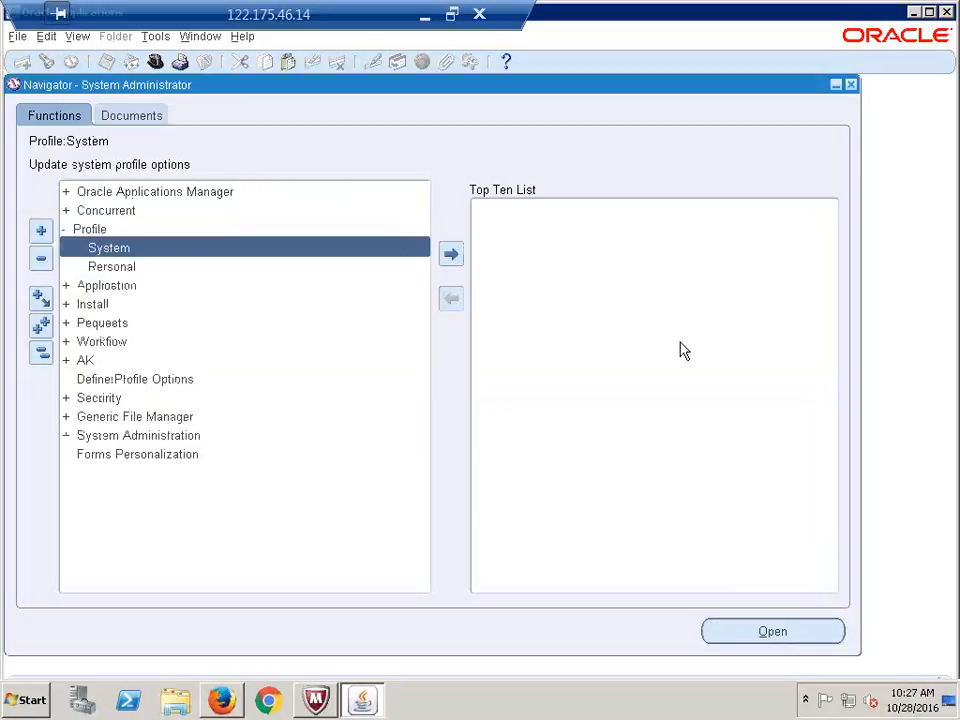
{"action": "key", "text": "Return"}
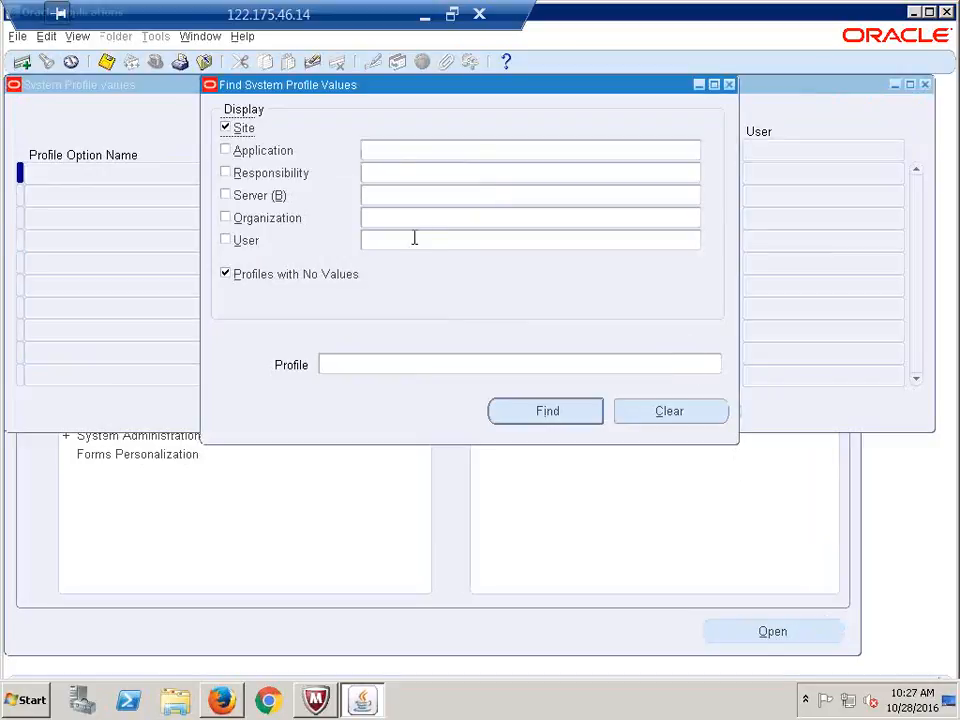
Find GL Ledger Name for CALFRE Accounts Payable Super User and set it to CALFRE India Primary Ledger
{"action": "left_click", "coordinate": [393, 173]}
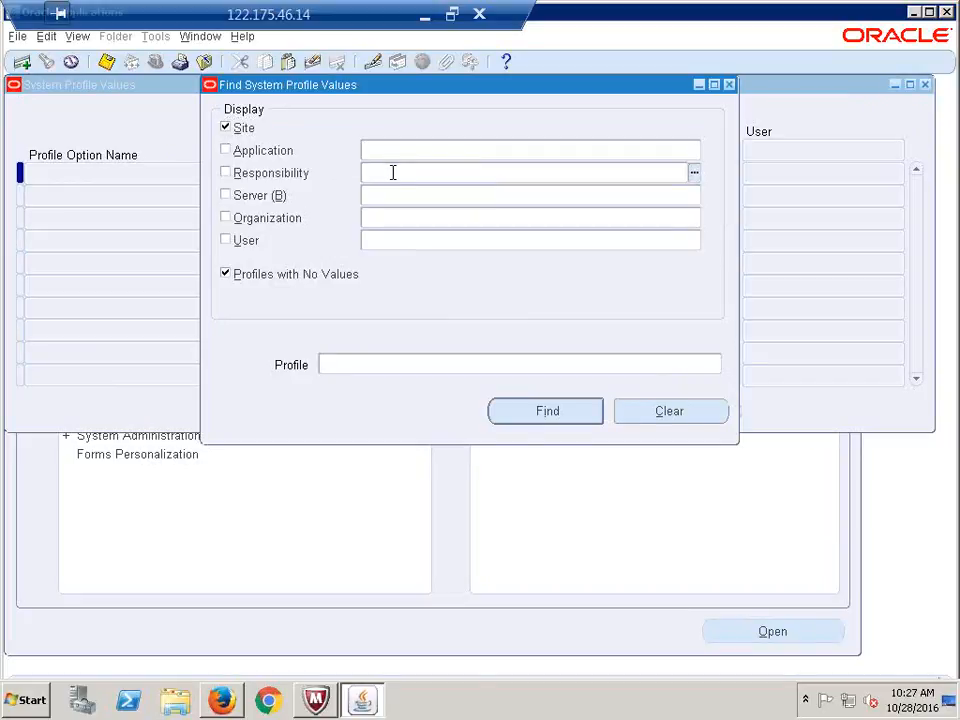
{"action": "type", "text": "CALFRE"}
{"action": "key", "text": "Tab"}
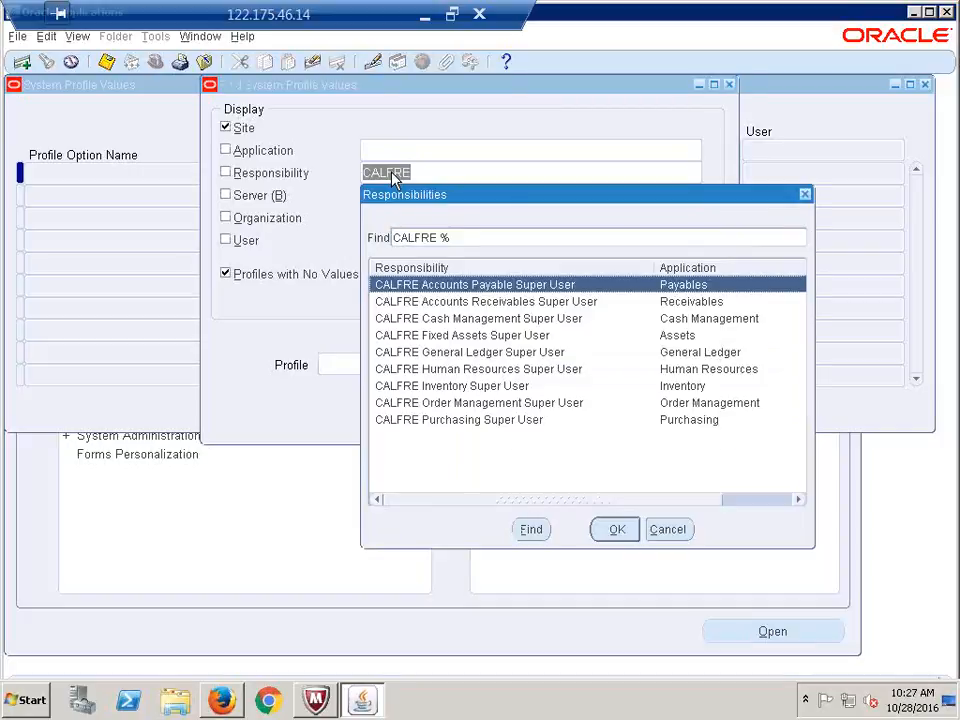
{"action": "key", "text": "Return"}
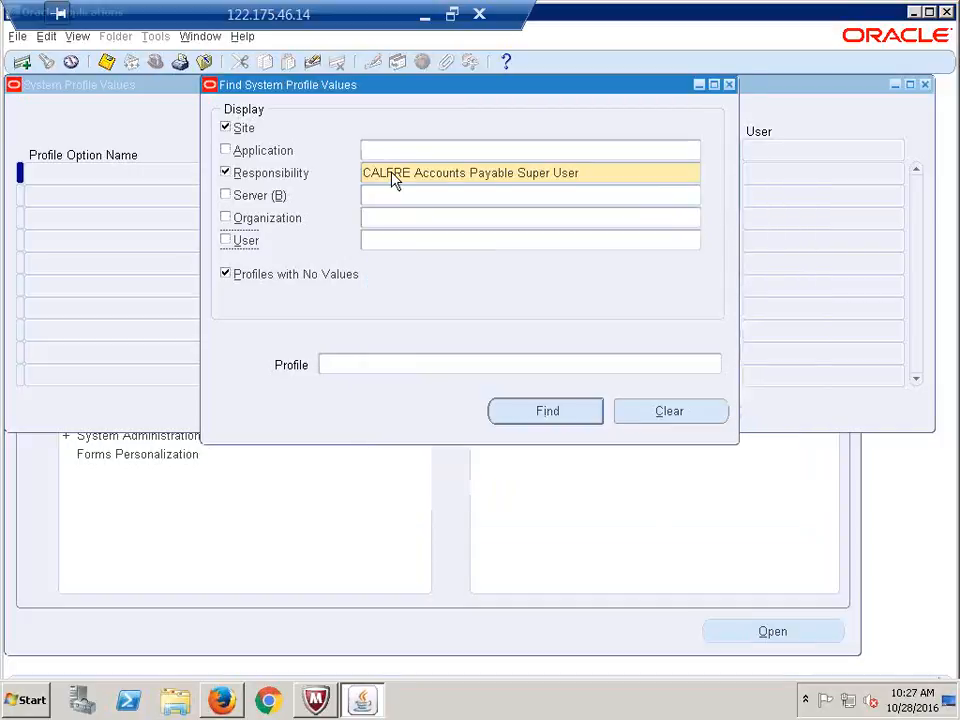
{"action": "left_click", "coordinate": [349, 360]}
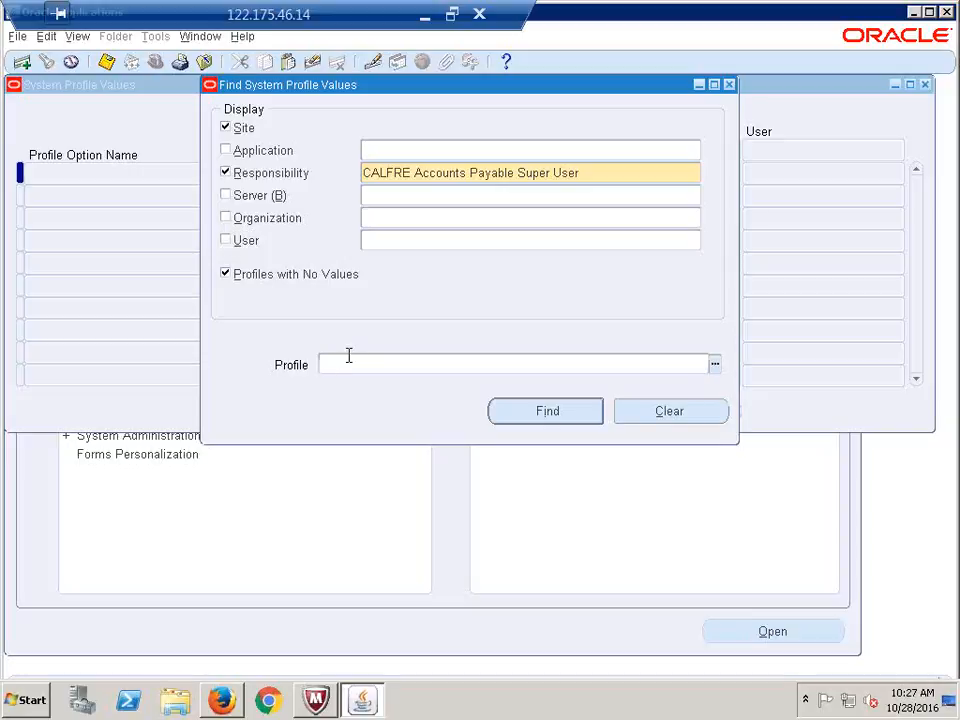
{"action": "type", "text": "g"}
{"action": "key", "text": "BackSpace"}
{"action": "type", "text": "GL Ledger Name"}
{"action": "left_click", "coordinate": [531, 412]}
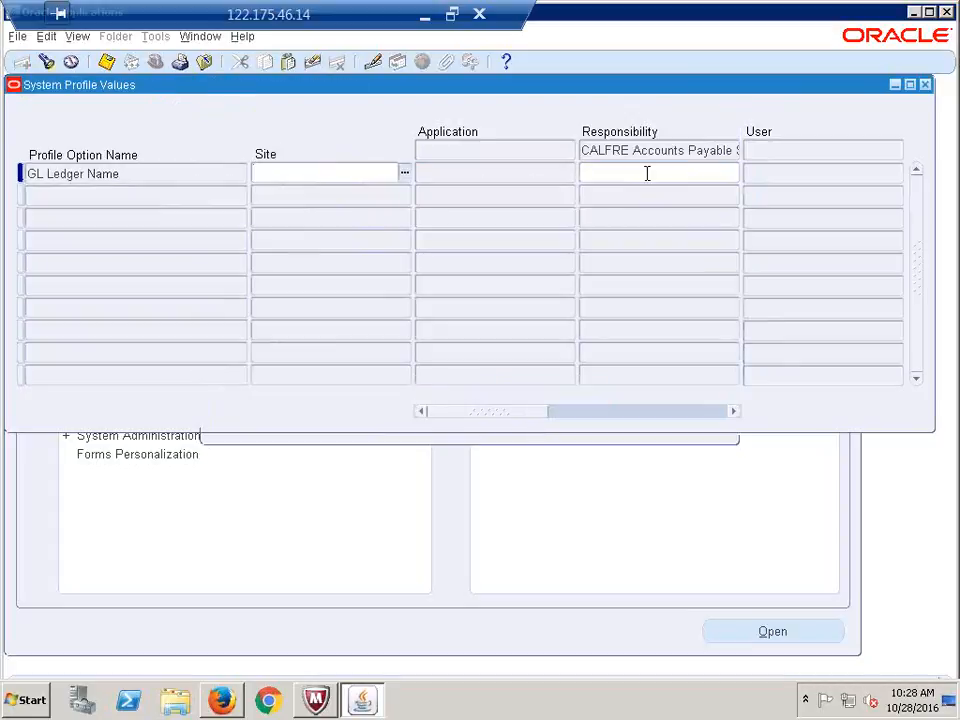
{"action": "left_click", "coordinate": [619, 170]}
{"action": "type", "text": "calfre"}
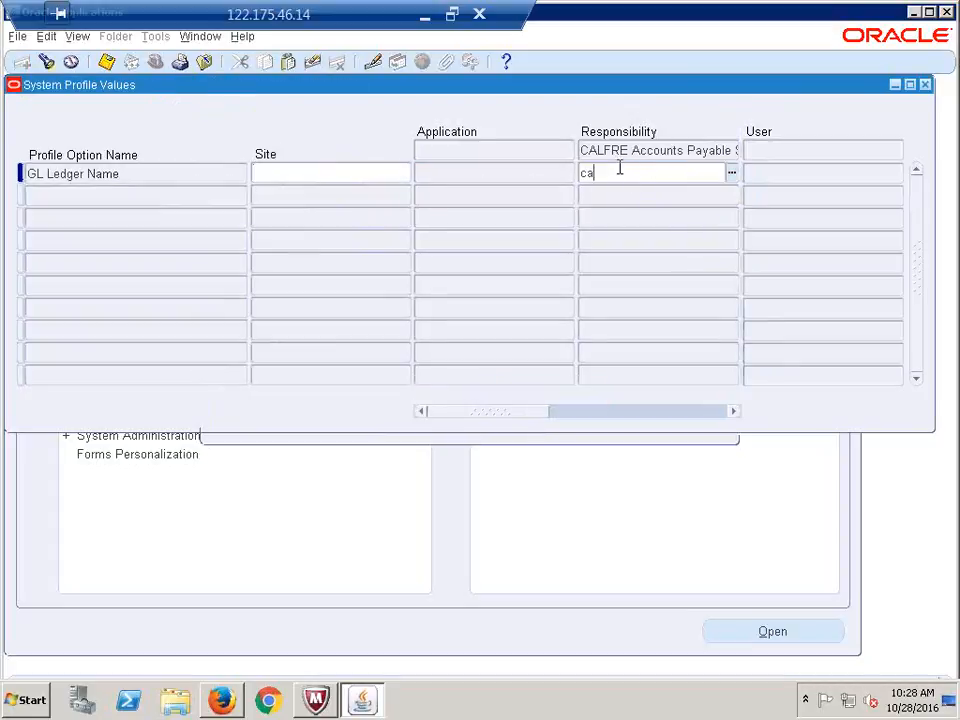
{"action": "key", "text": "Tab"}
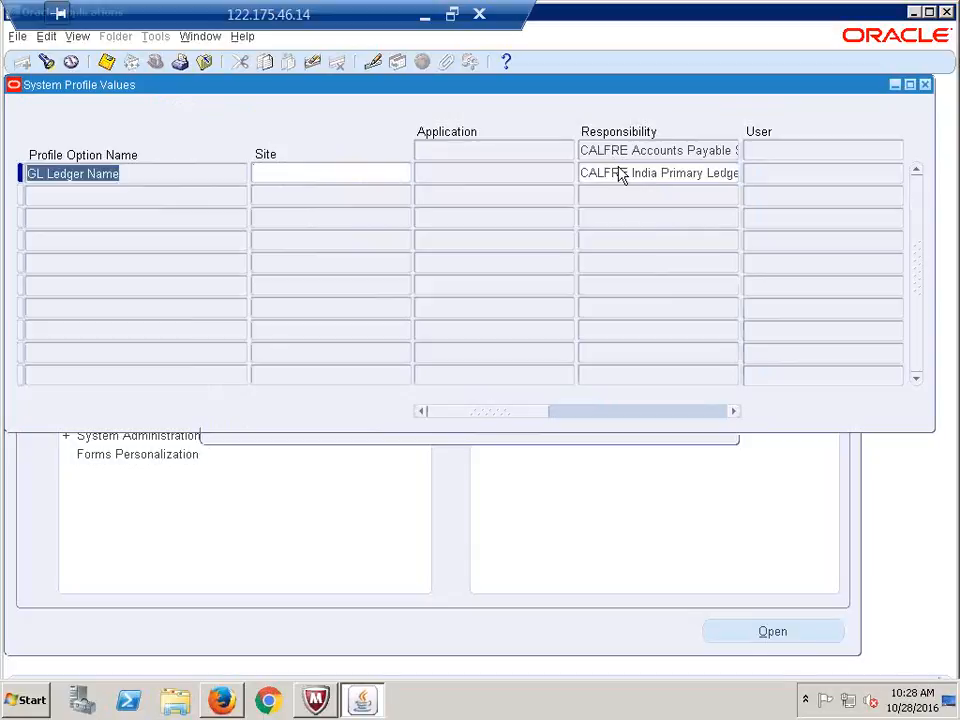
{"action": "left_click", "coordinate": [622, 170]}
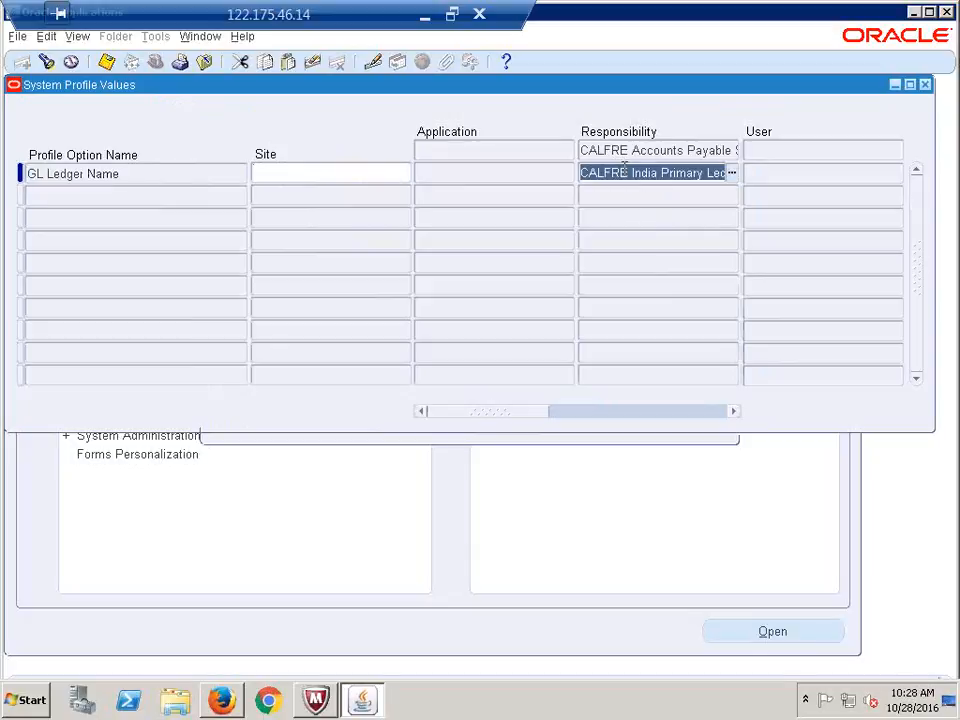
Set GL Ledger Name to CALFRE India Primary Ledger for CALFRE Accounts Receivables Super User and save
{"action": "key", "text": "ctrl+f"}
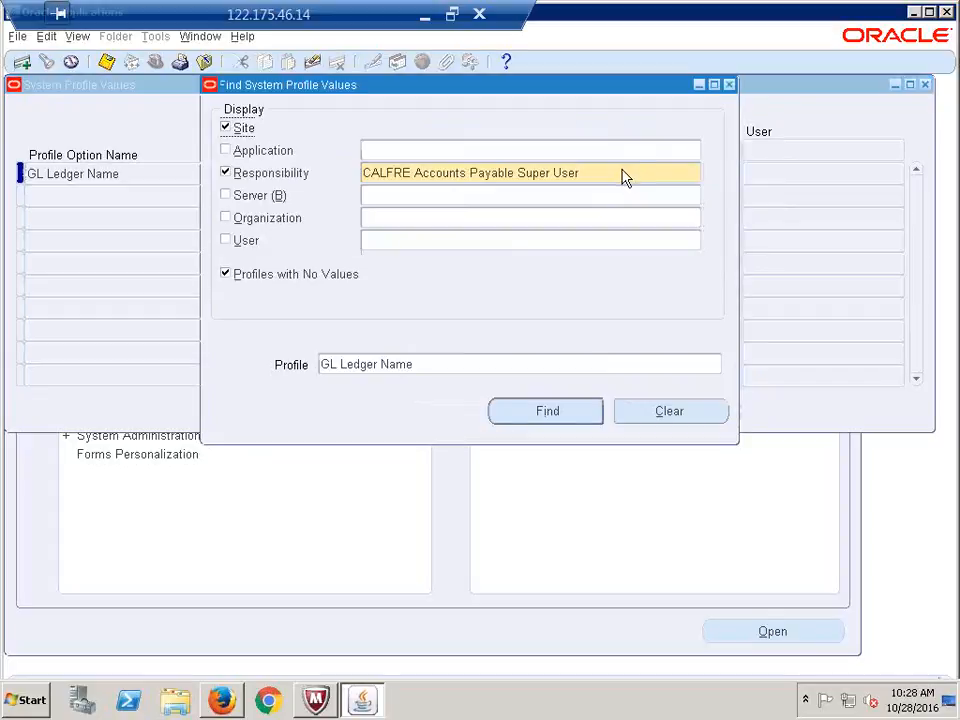
{"action": "type", "text": "c"}
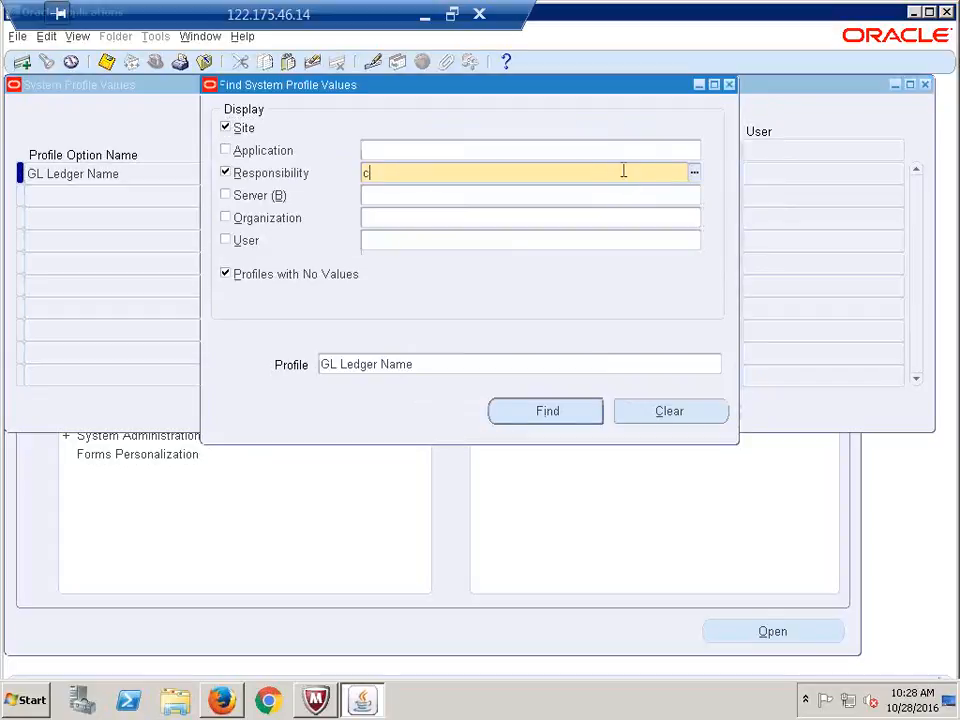
{"action": "type", "text": "alfre"}
{"action": "key", "text": "Tab"}
{"action": "key", "text": "Down"}
{"action": "key", "text": "Return"}
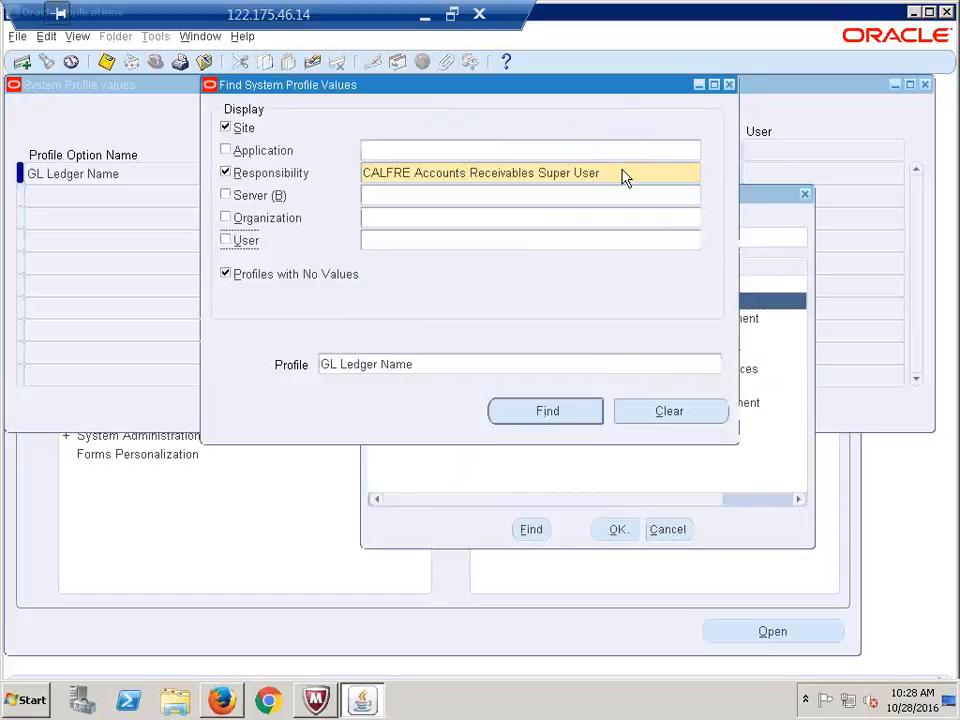
{"action": "key", "text": "Return"}
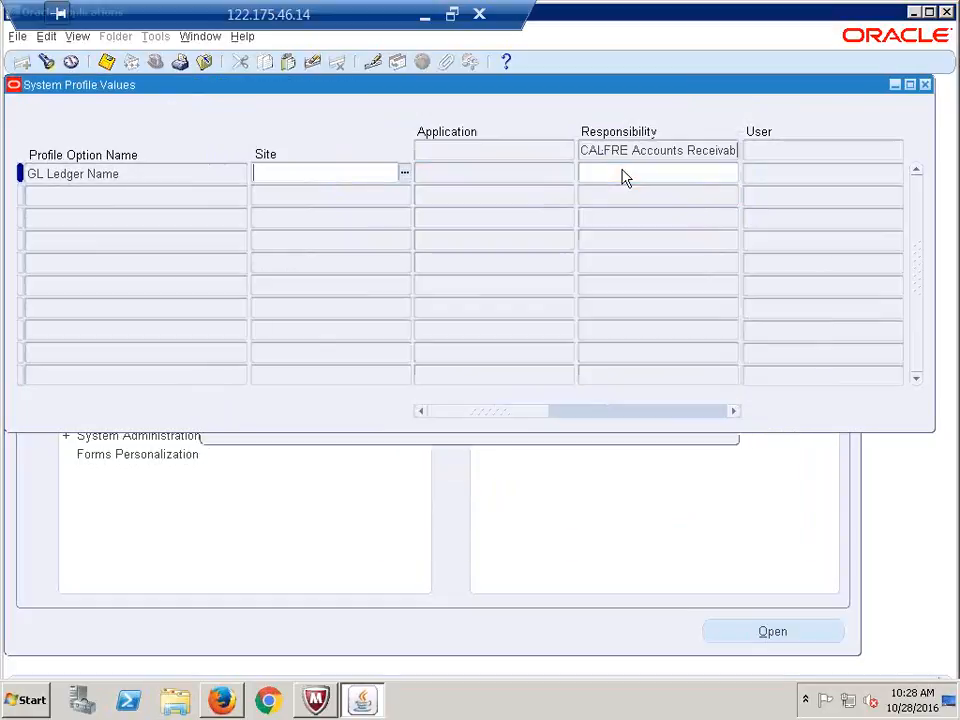
{"action": "type", "text": "CALFRE India Primary Ledger"}
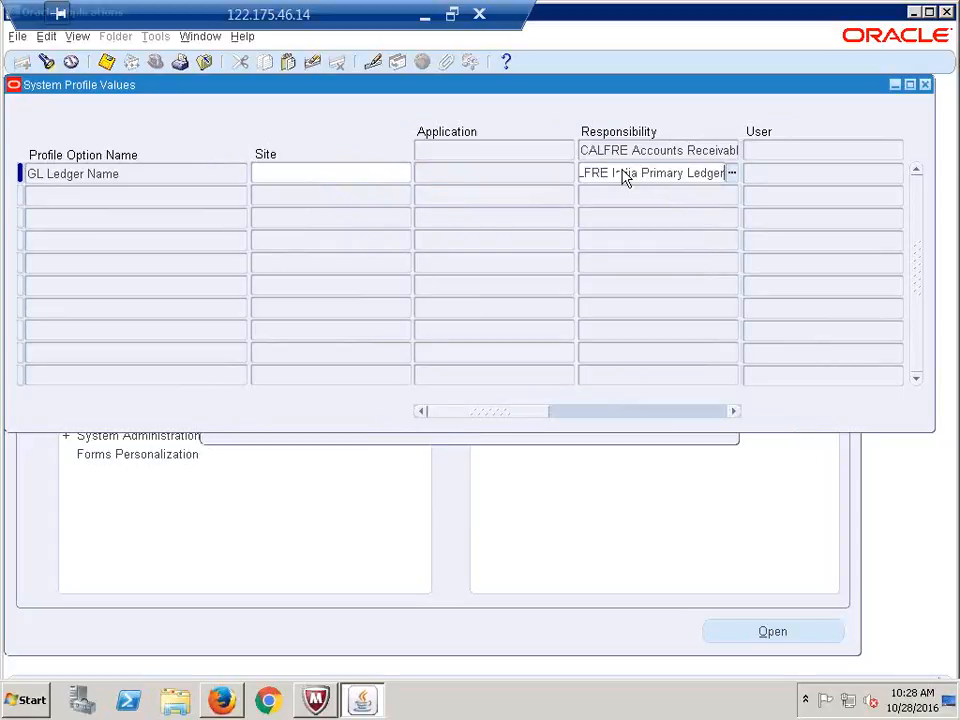
{"action": "key", "text": "ctrl+s"}
{"action": "key", "text": "ctrl+c"}
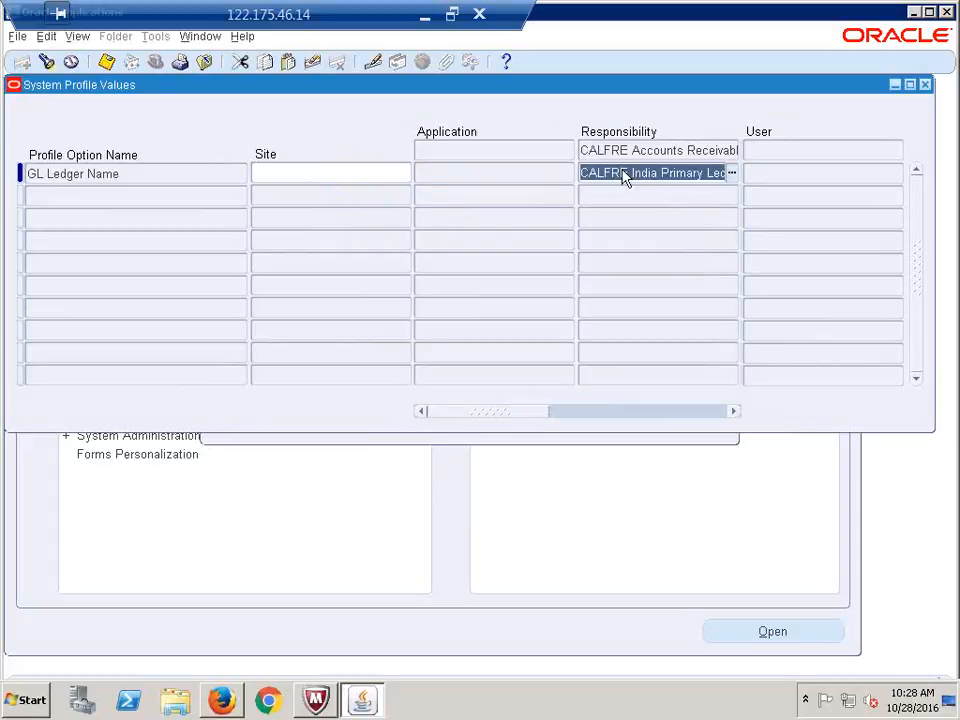
Set GL Ledger Name to CALFRE India Primary Ledger for CALFRE Cash Management Super User and save
{"action": "key", "text": "ctrl+f"}
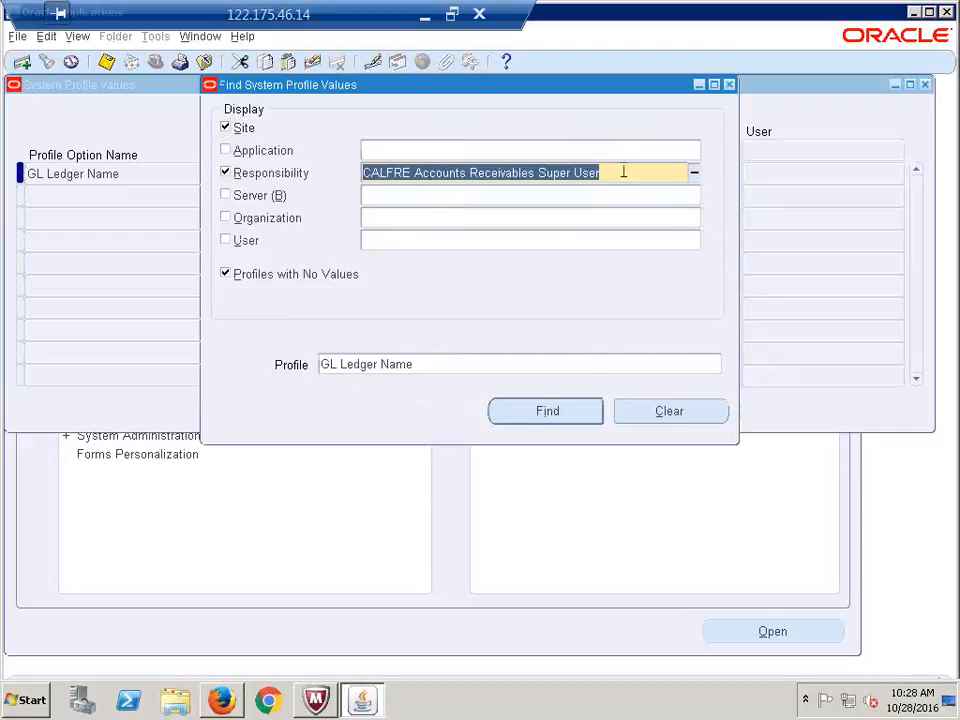
{"action": "type", "text": "calfre"}
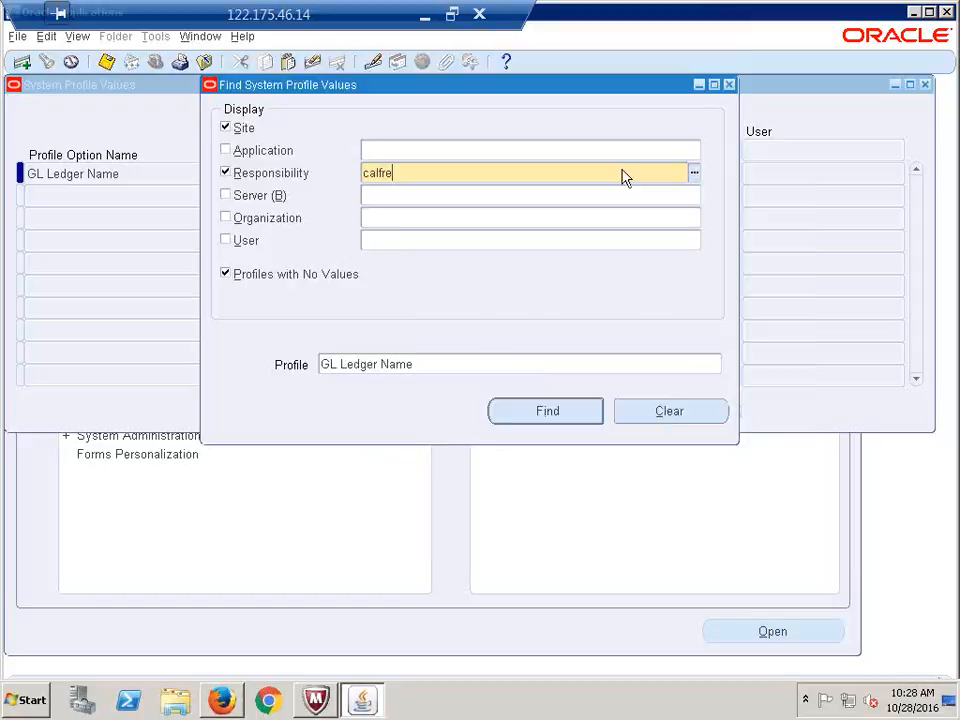
{"action": "key", "text": "Tab"}
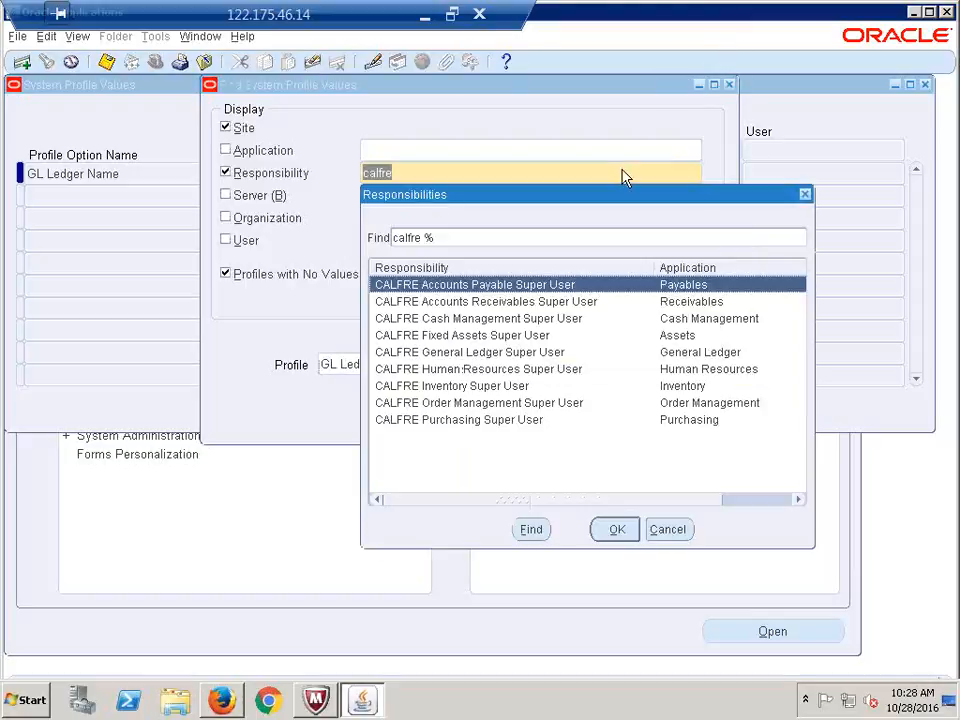
{"action": "key", "text": "Down"}
{"action": "key", "text": "Down"}
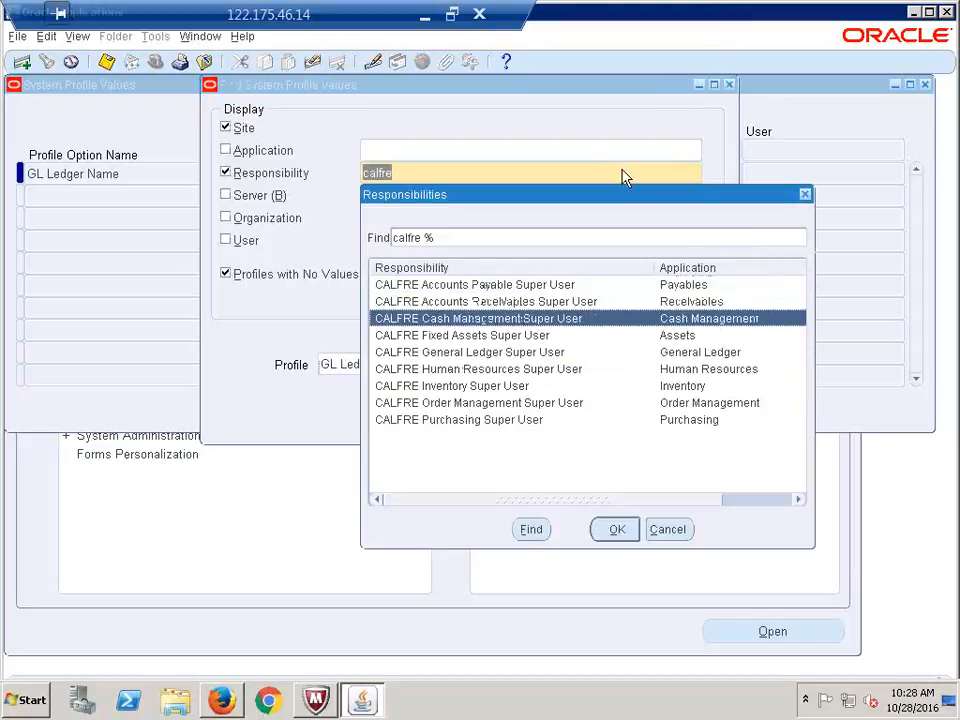
{"action": "key", "text": "Return"}
{"action": "key", "text": "Return"}
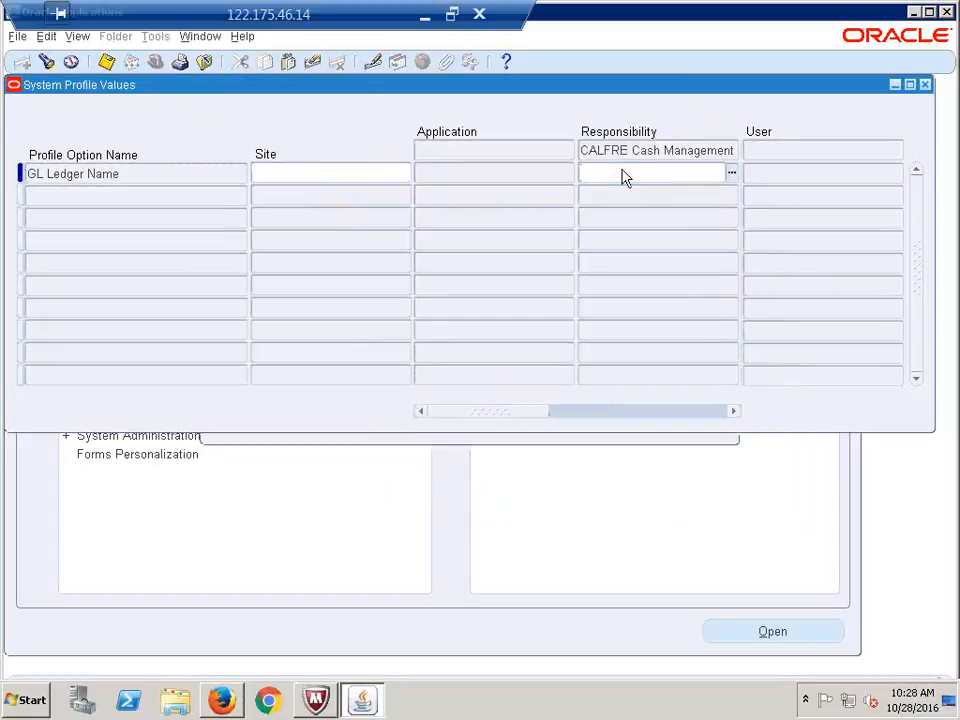
{"action": "key", "text": "ctrl+v"}
{"action": "key", "text": "ctrl+s"}
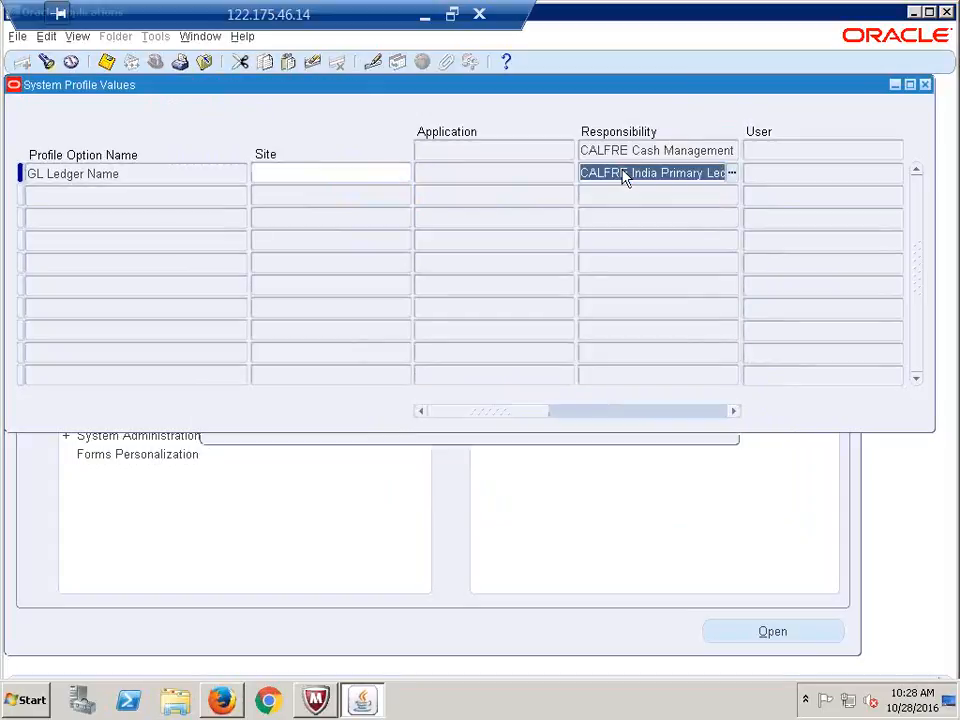
{"action": "key", "text": "ctrl+f"}
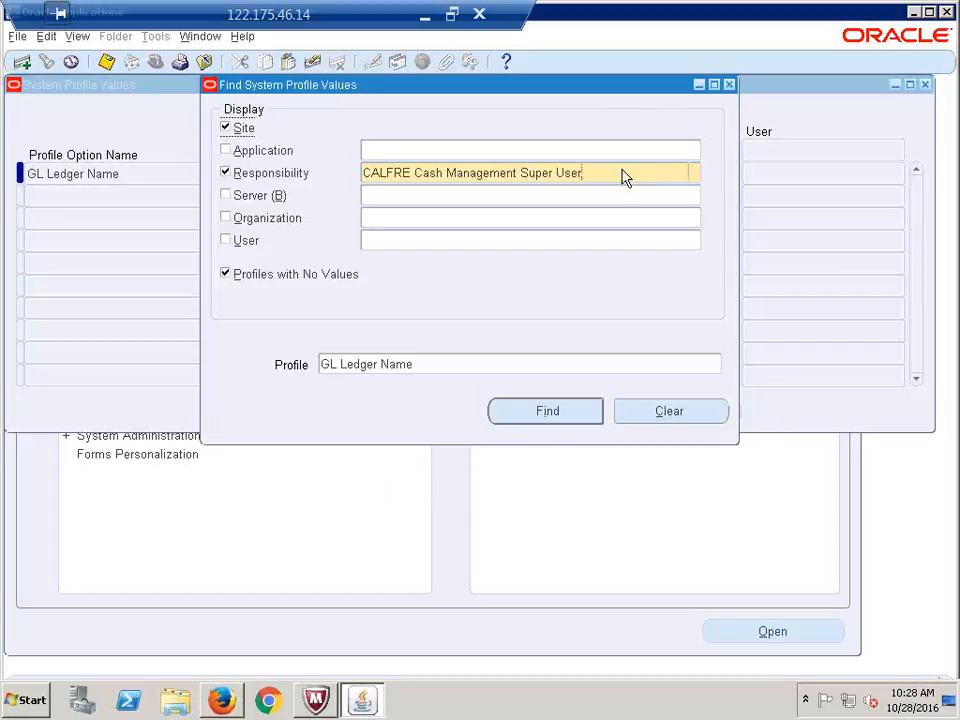
Search the GL Ledger Name profile values for the CALFRE Fixed Assets Super User responsibility
{"action": "type", "text": "calfre"}
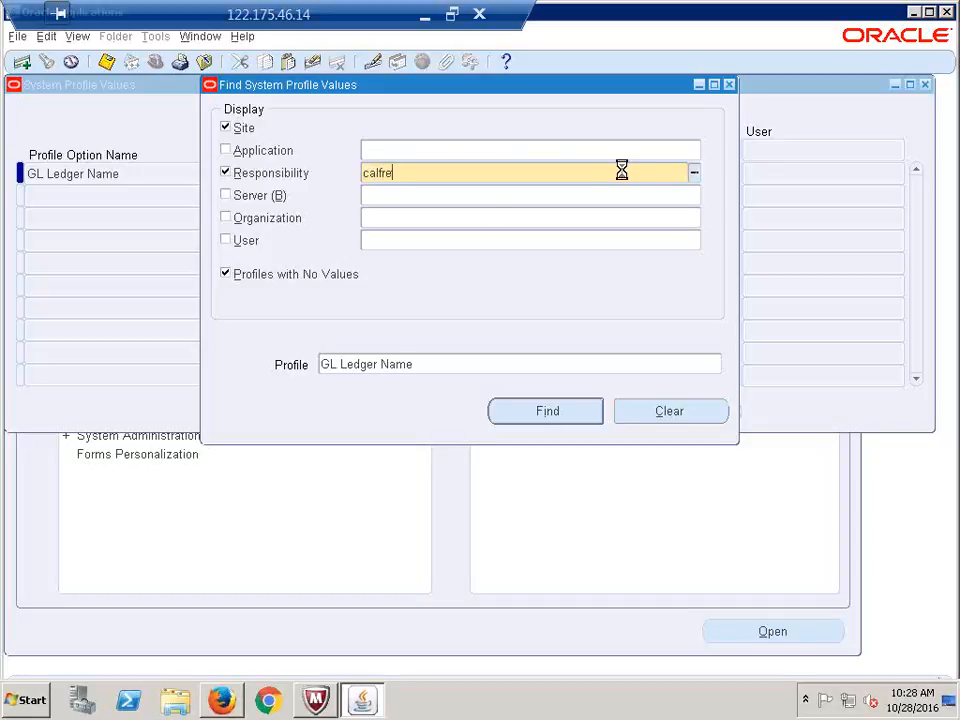
{"action": "key", "text": "Tab"}
{"action": "key", "text": "Down"}
{"action": "key", "text": "Down"}
{"action": "key", "text": "Return"}
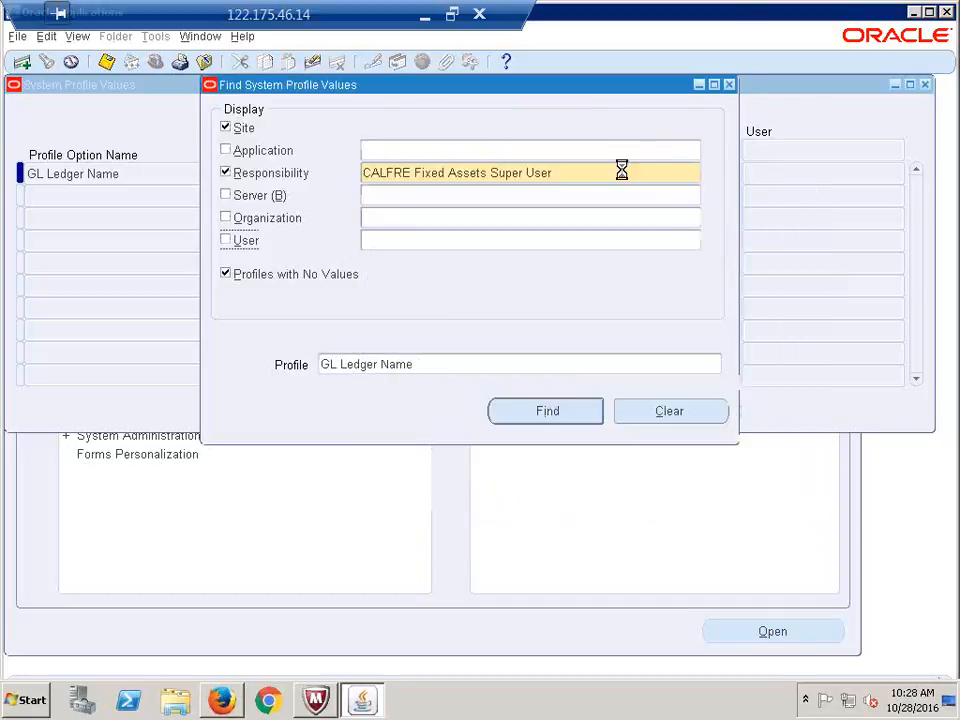
{"action": "key", "text": "Return"}
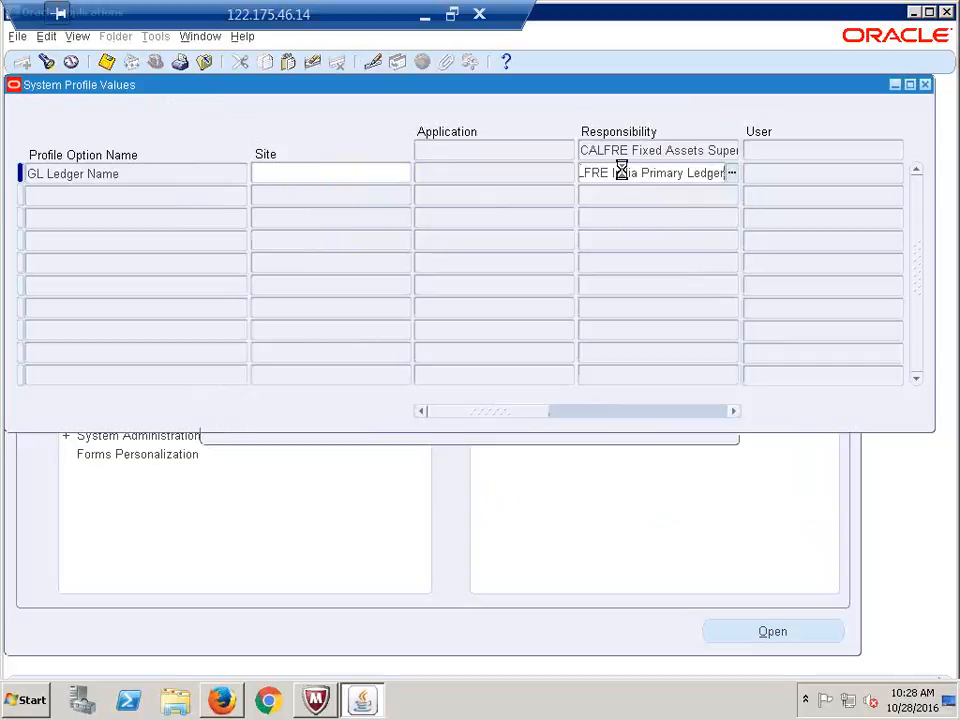
Set CALFRE India Primary Ledger as GL Ledger Name for the CALFRE General Ledger Super User
{"action": "key", "text": "F11"}
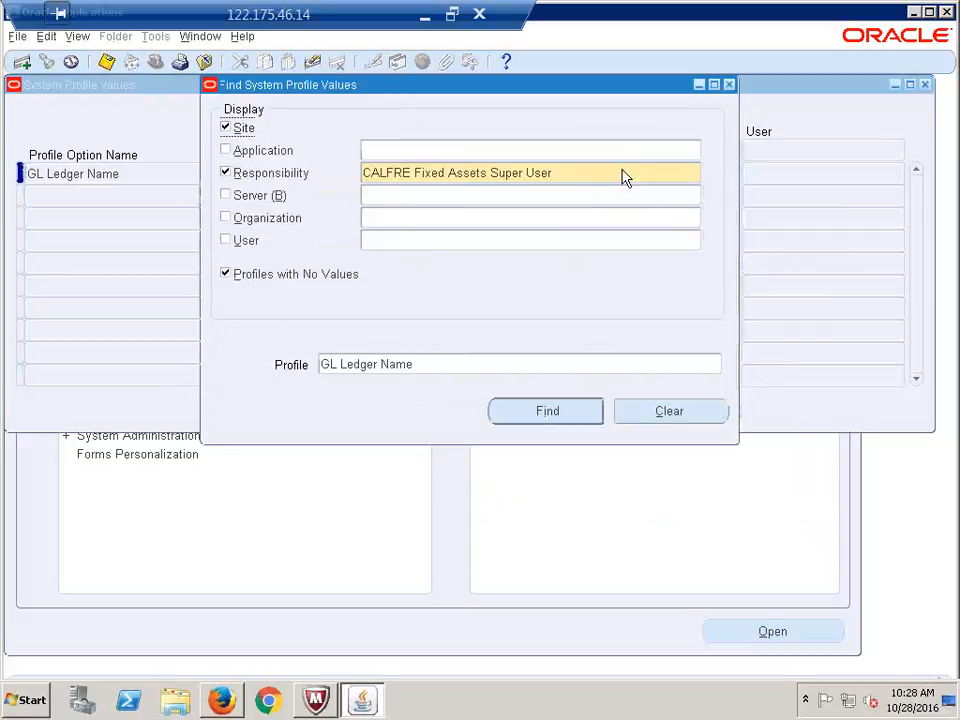
{"action": "type", "text": "calfre"}
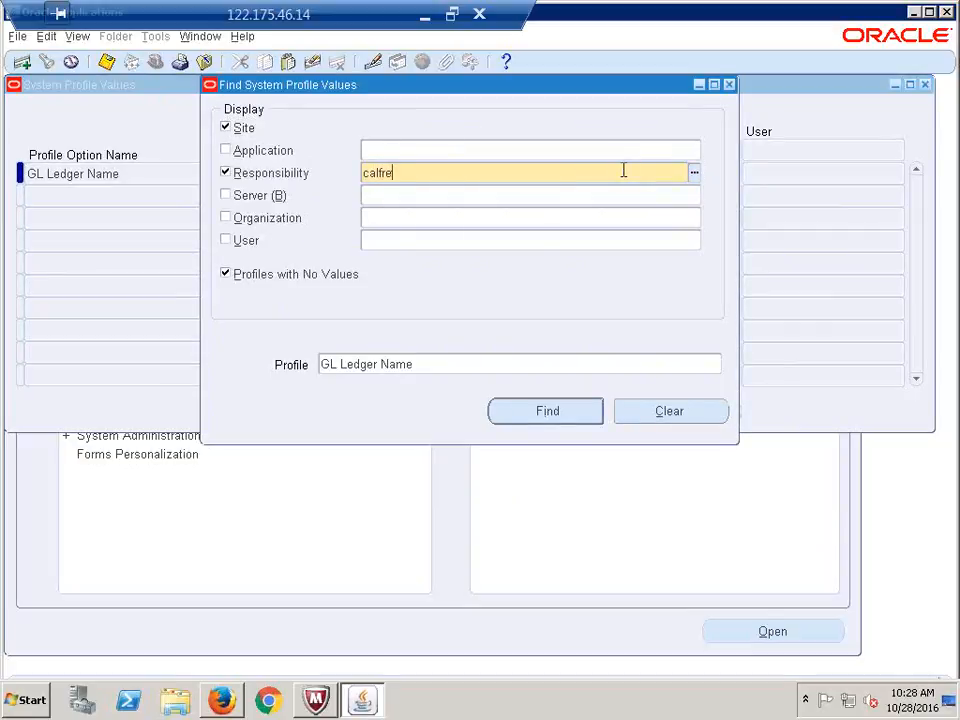
{"action": "key", "text": "Tab"}
{"action": "key", "text": "Down"}
{"action": "key", "text": "Down"}
{"action": "key", "text": "Down"}
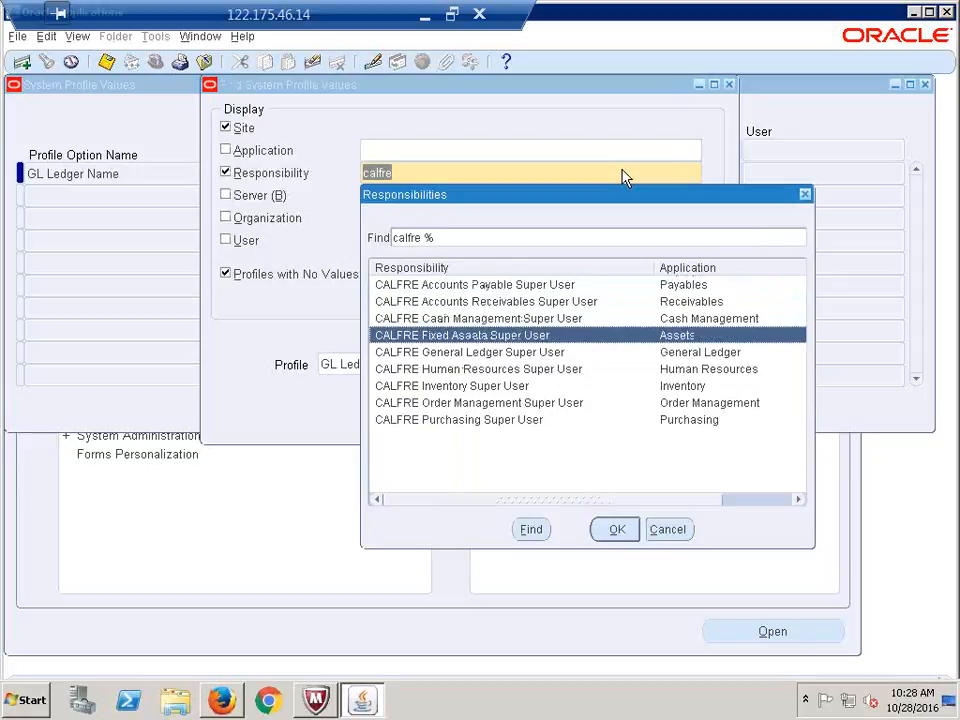
{"action": "key", "text": "Down"}
{"action": "key", "text": "Return"}
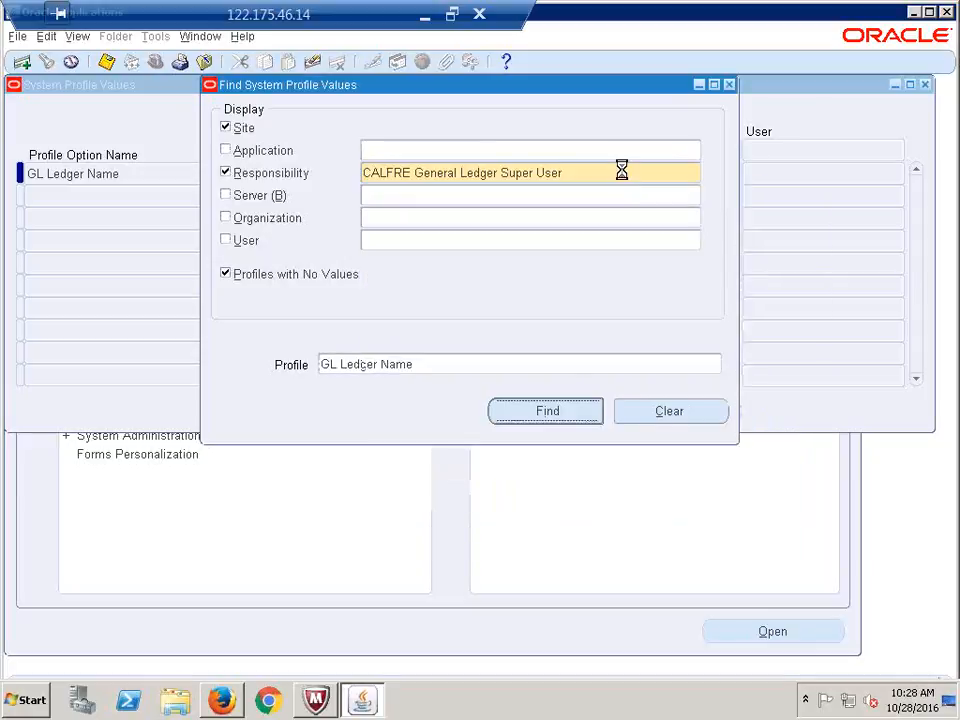
{"action": "key", "text": "Return"}
{"action": "left_click", "coordinate": [622, 176]}
{"action": "key", "text": "ctrl+c"}
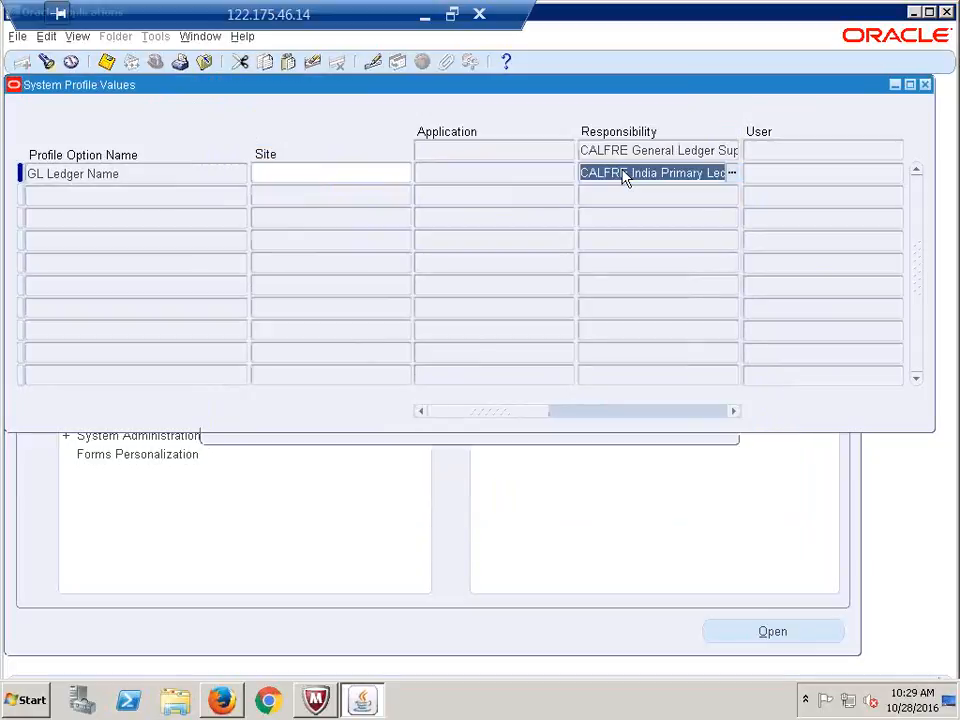
Change the search criterion to the CALFRE Human Resources Super User responsibility
{"action": "key", "text": "F11"}
{"action": "left_click", "coordinate": [623, 173]}
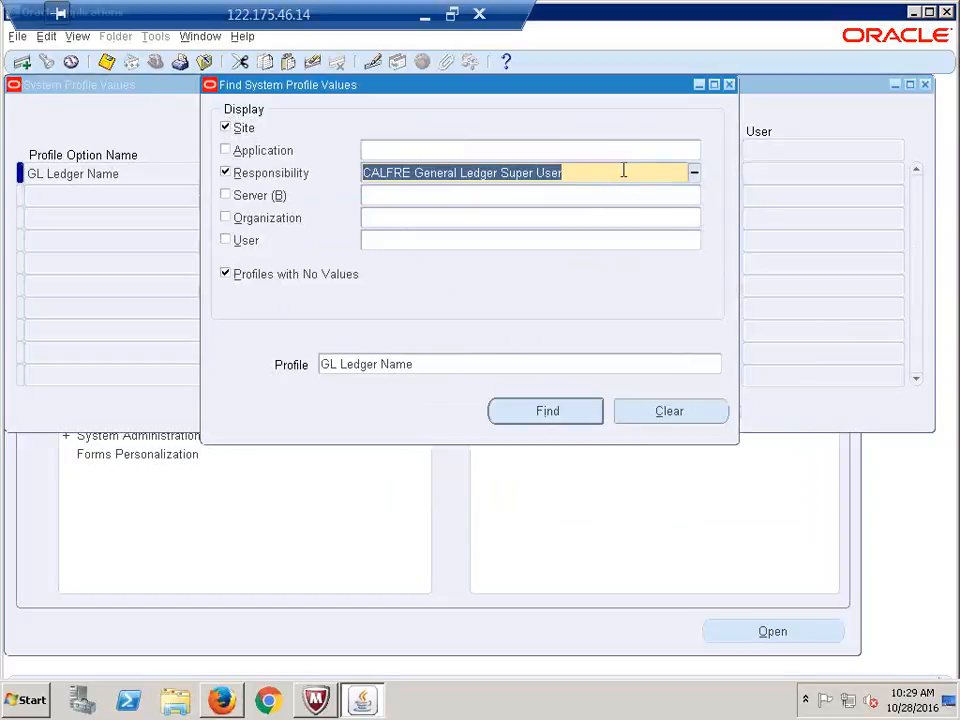
{"action": "type", "text": "calfre"}
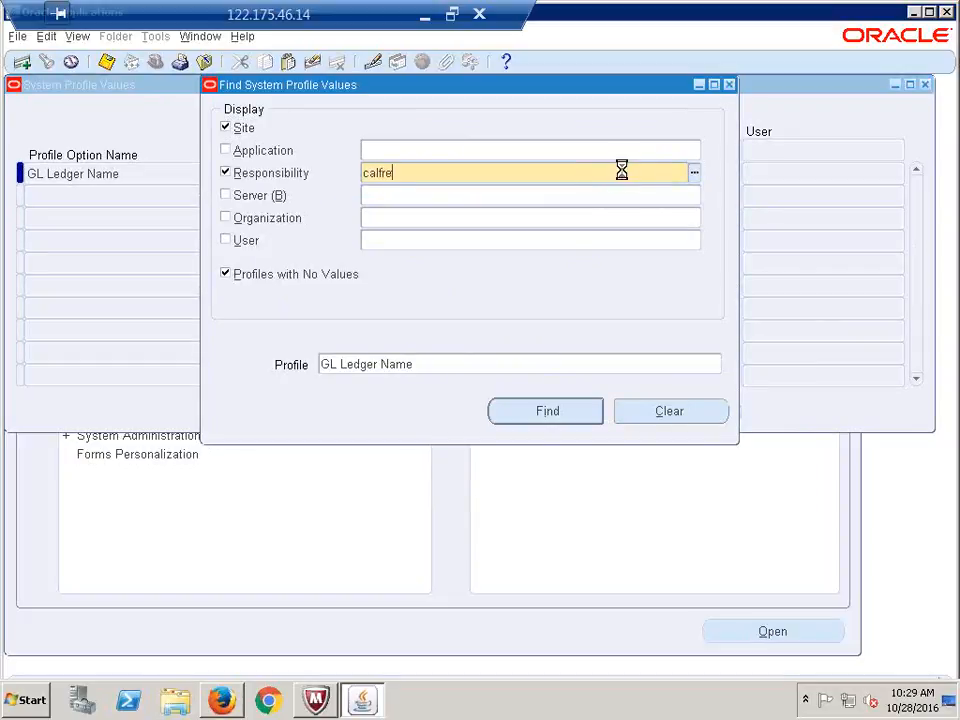
{"action": "key", "text": "Tab"}
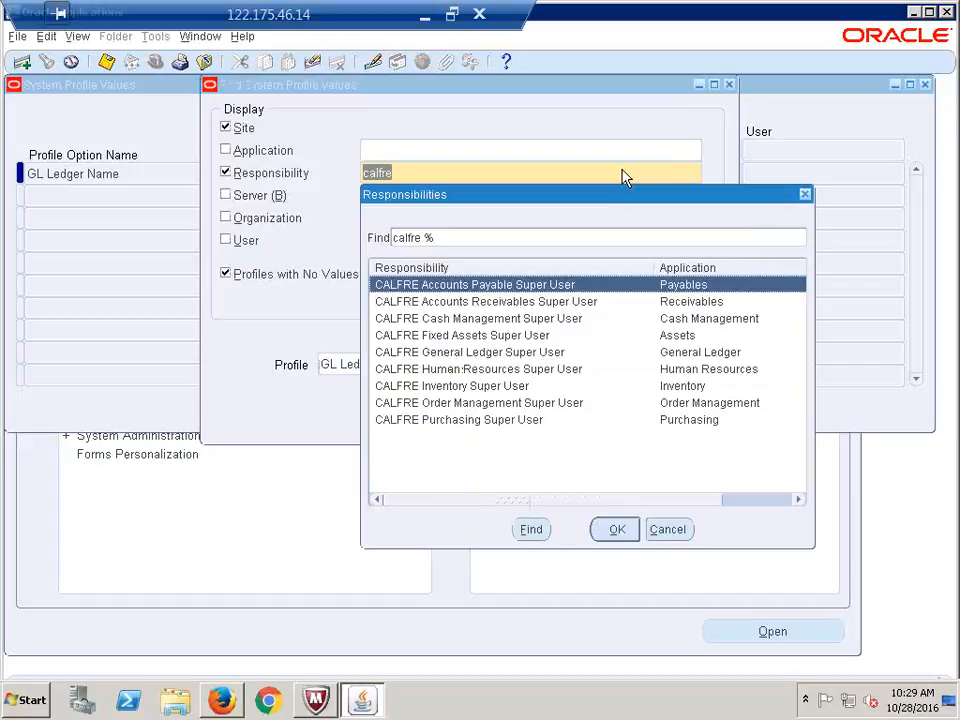
{"action": "key", "text": "Down"}
{"action": "key", "text": "Down"}
{"action": "key", "text": "Down"}
{"action": "key", "text": "Down"}
{"action": "key", "text": "Down"}
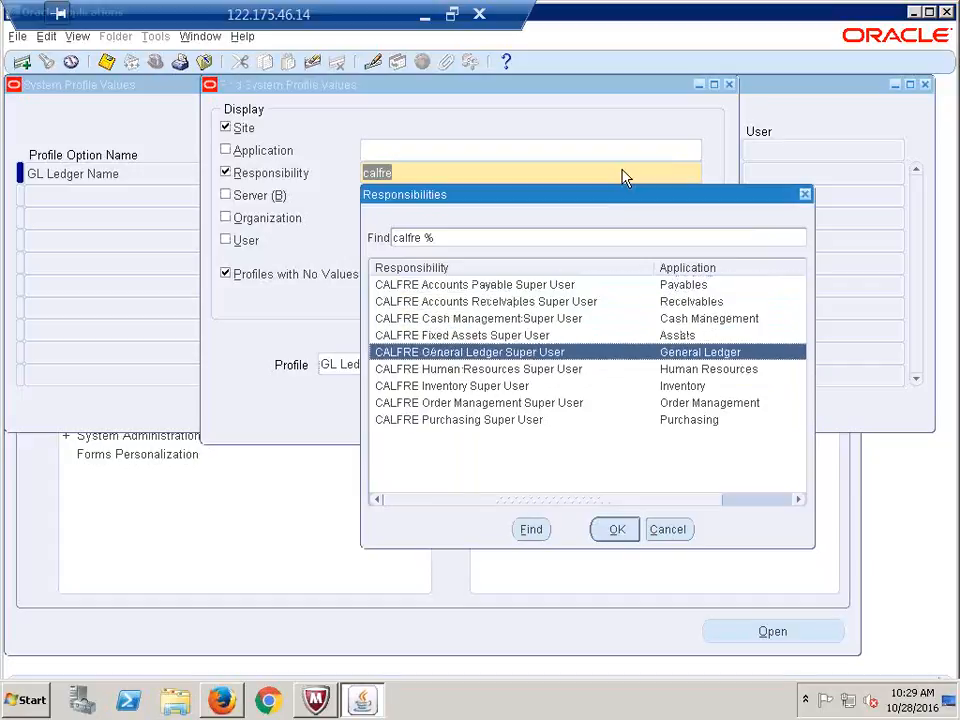
{"action": "key", "text": "Return"}
{"action": "key", "text": "Return"}
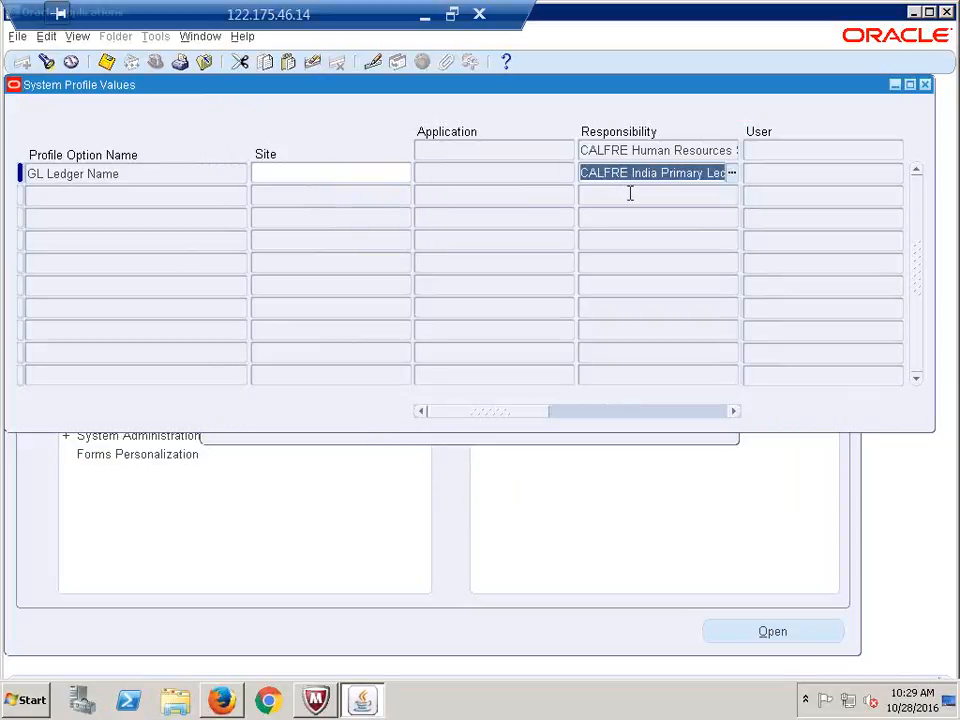
Reopen the Find System Profile Values window with Ctrl+F
{"action": "key", "text": "ctrl+f"}
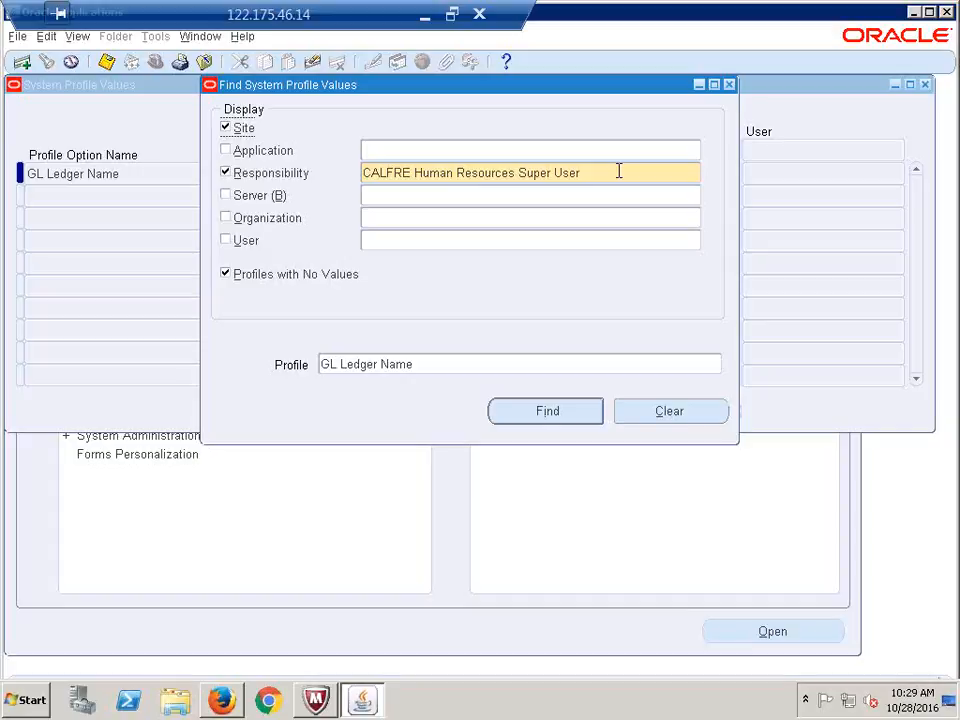
Show the Human Resources values, then set CALFRE India Primary Ledger for the CALFRE Inventory responsibility
{"action": "left_click", "coordinate": [540, 413]}
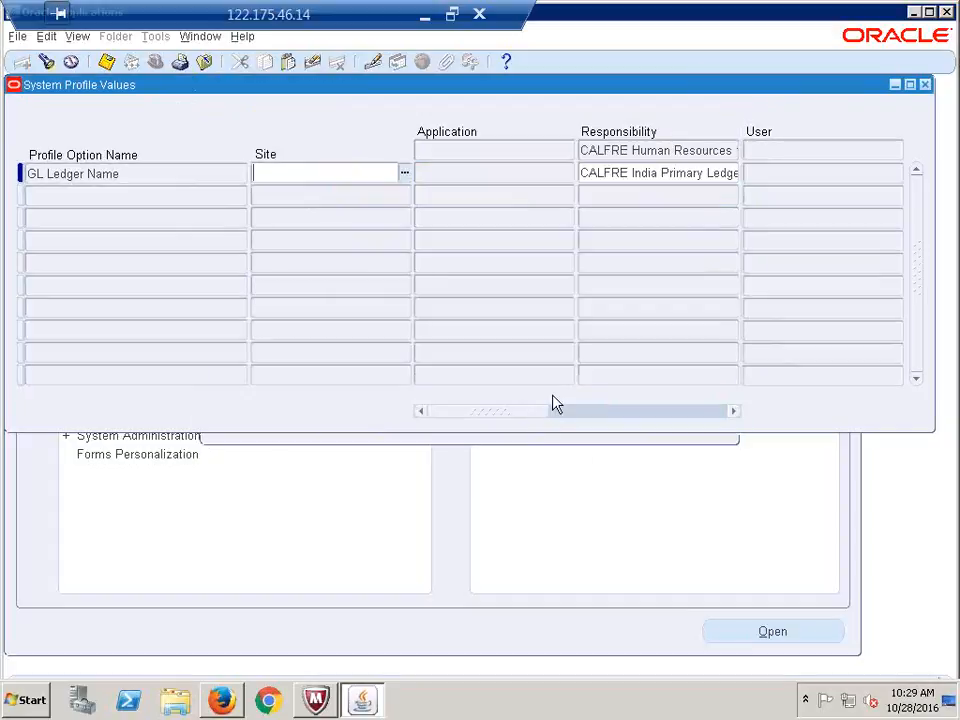
{"action": "key", "text": "ctrl+f"}
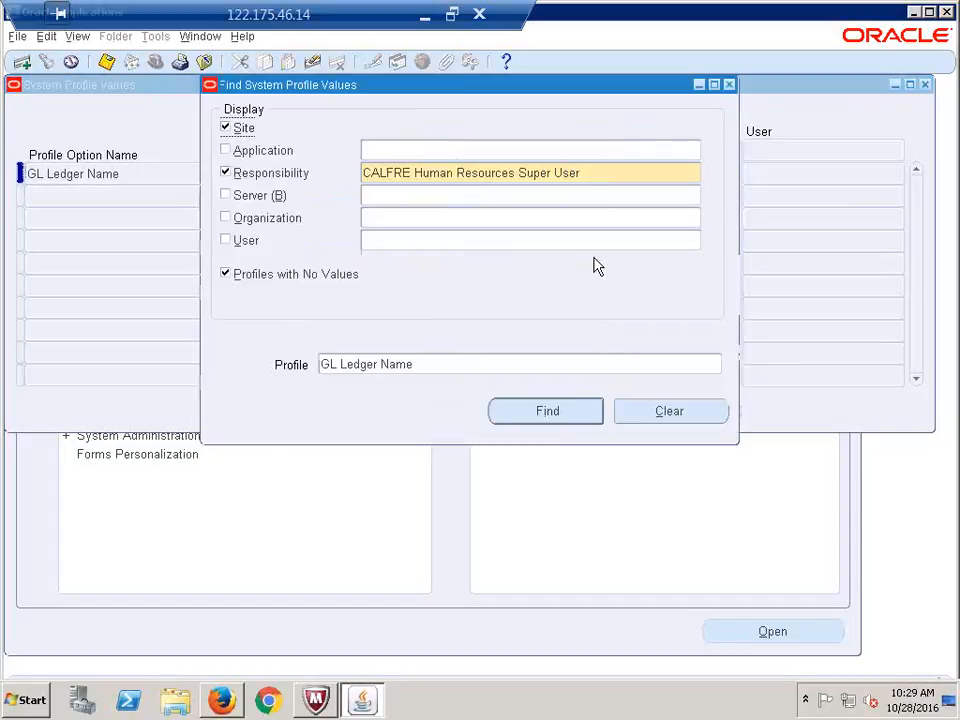
{"action": "triple_click", "coordinate": [630, 172]}
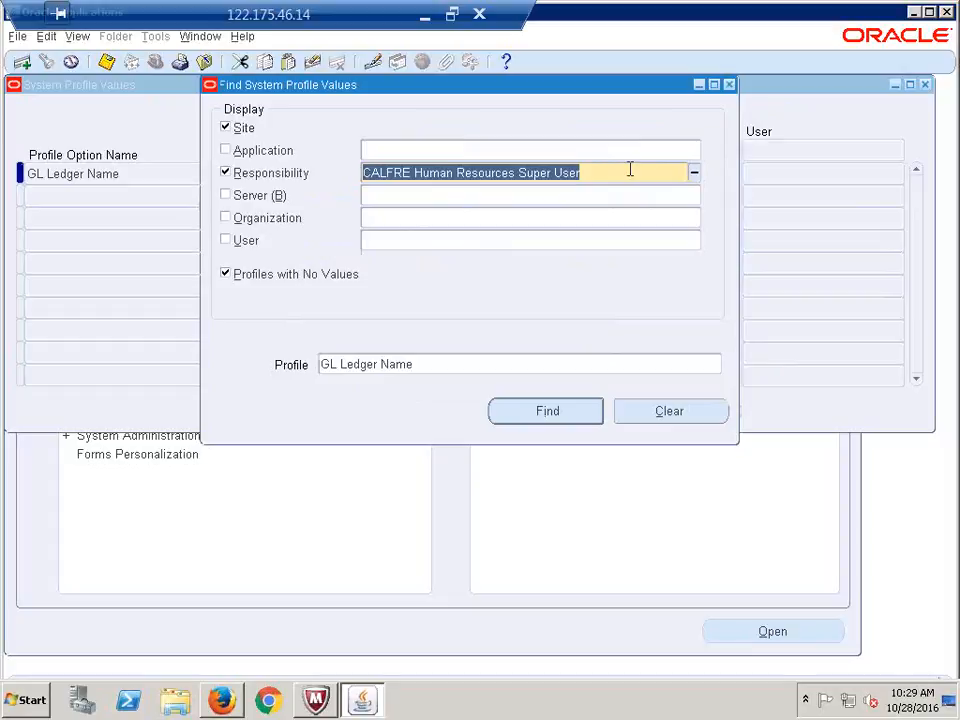
{"action": "type", "text": "calfre"}
{"action": "key", "text": "Tab"}
{"action": "key", "text": "Down"}
{"action": "key", "text": "Down"}
{"action": "key", "text": "Down"}
{"action": "key", "text": "Down"}
{"action": "key", "text": "Down"}
{"action": "key", "text": "Down"}
{"action": "key", "text": "Down"}
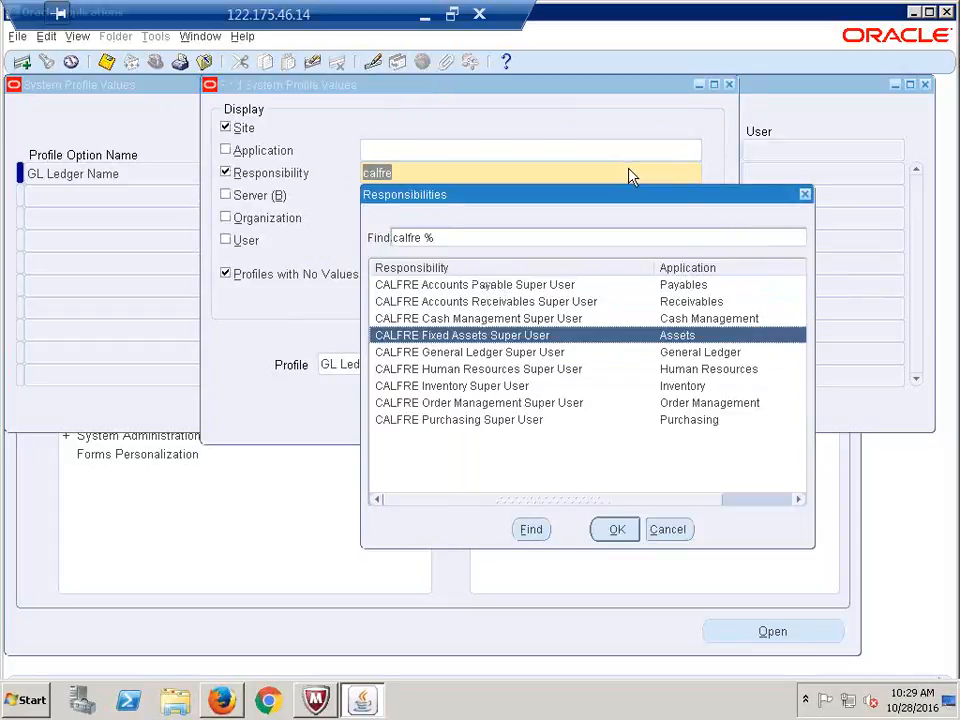
{"action": "key", "text": "Up"}
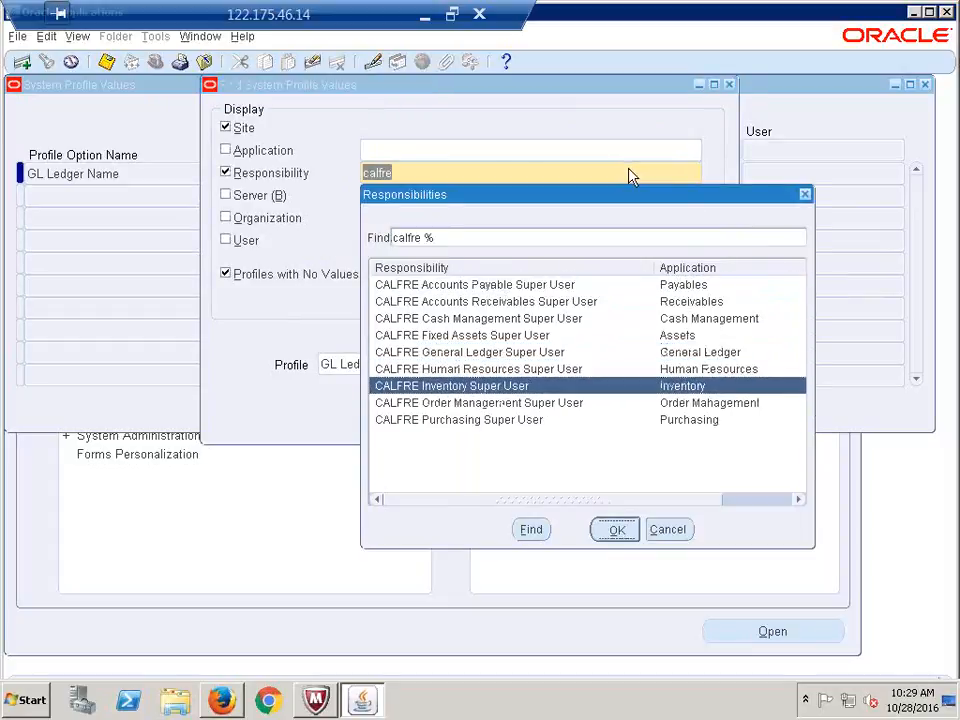
{"action": "key", "text": "Return"}
{"action": "key", "text": "ctrl+v"}
{"action": "key", "text": "ctrl+s"}
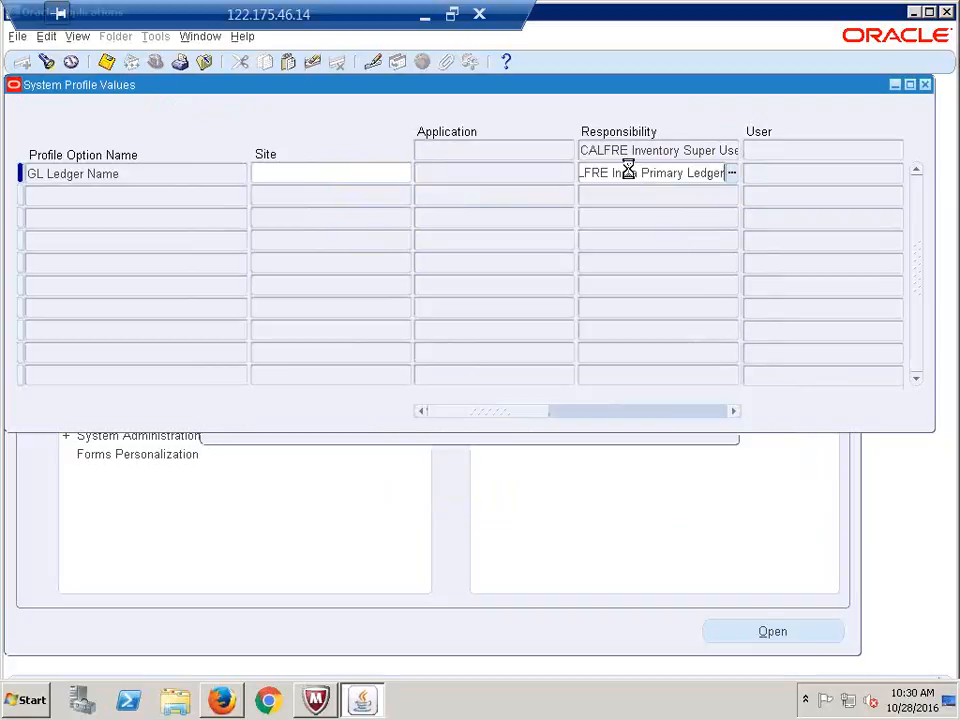
Look up the GL Ledger Name value for CALFRE Order Management Super User
{"action": "key", "text": "F11"}
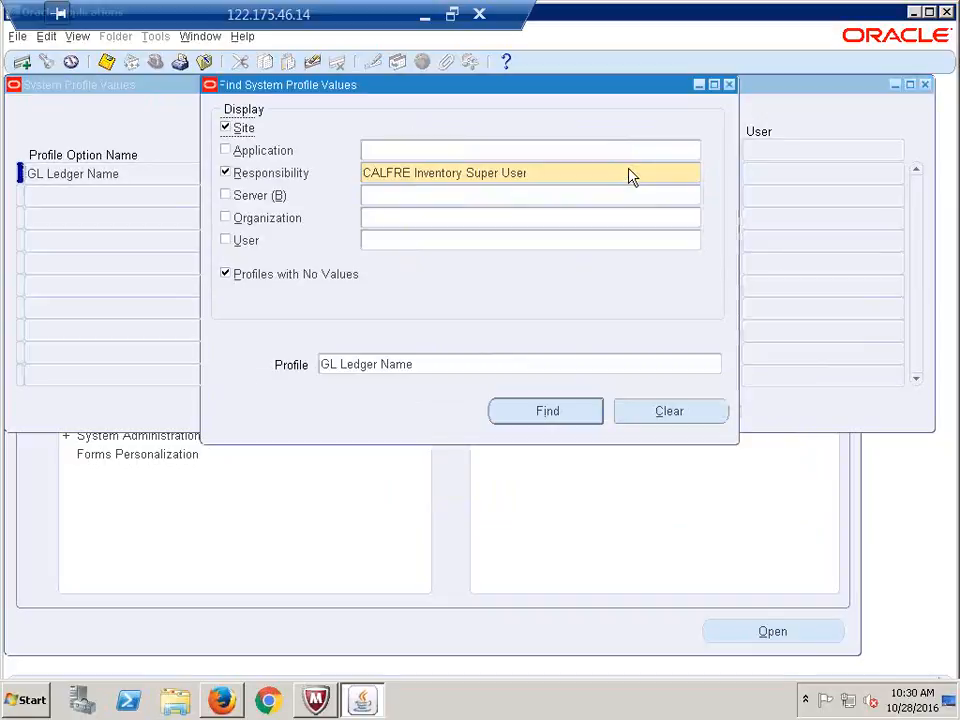
{"action": "type", "text": "calfre"}
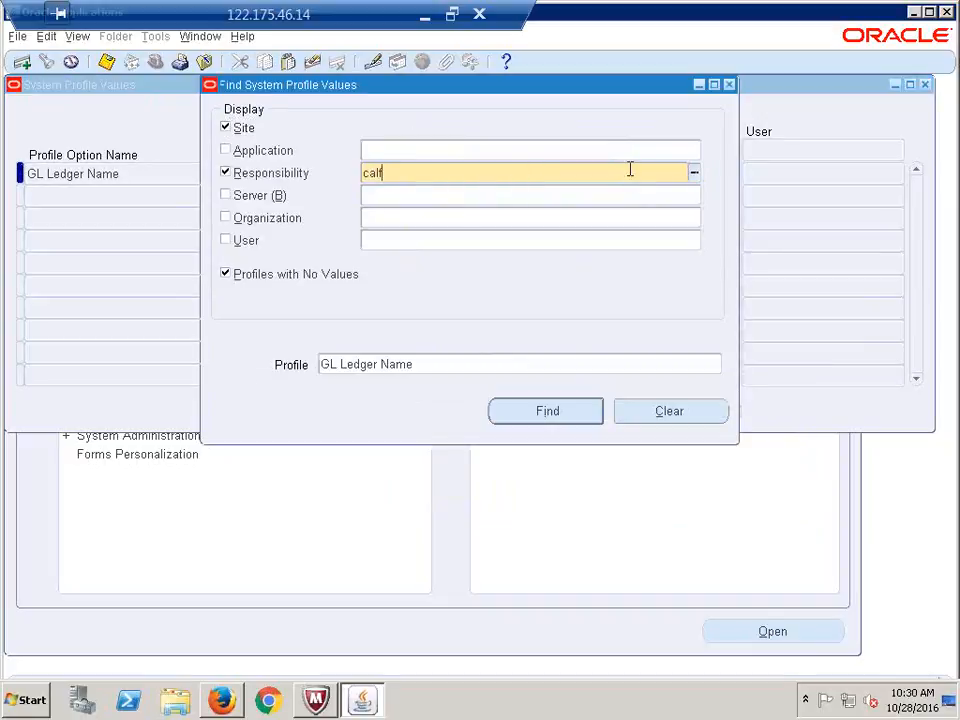
{"action": "key", "text": "Tab"}
{"action": "key", "text": "Down"}
{"action": "key", "text": "Down"}
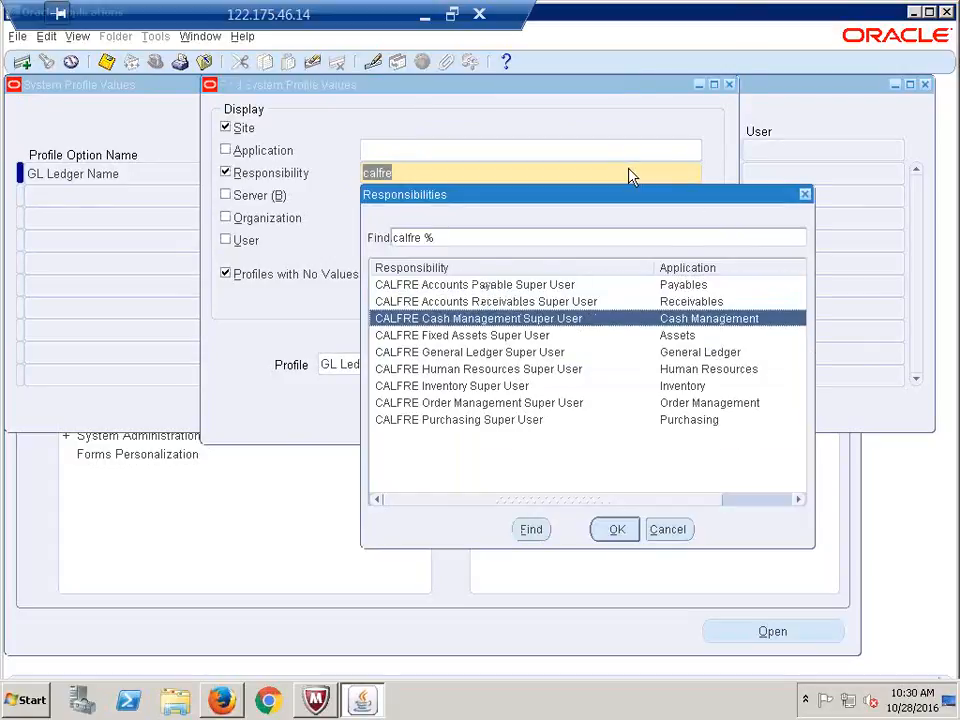
{"action": "left_click", "coordinate": [462, 403]}
{"action": "key", "text": "Return"}
{"action": "key", "text": "Return"}
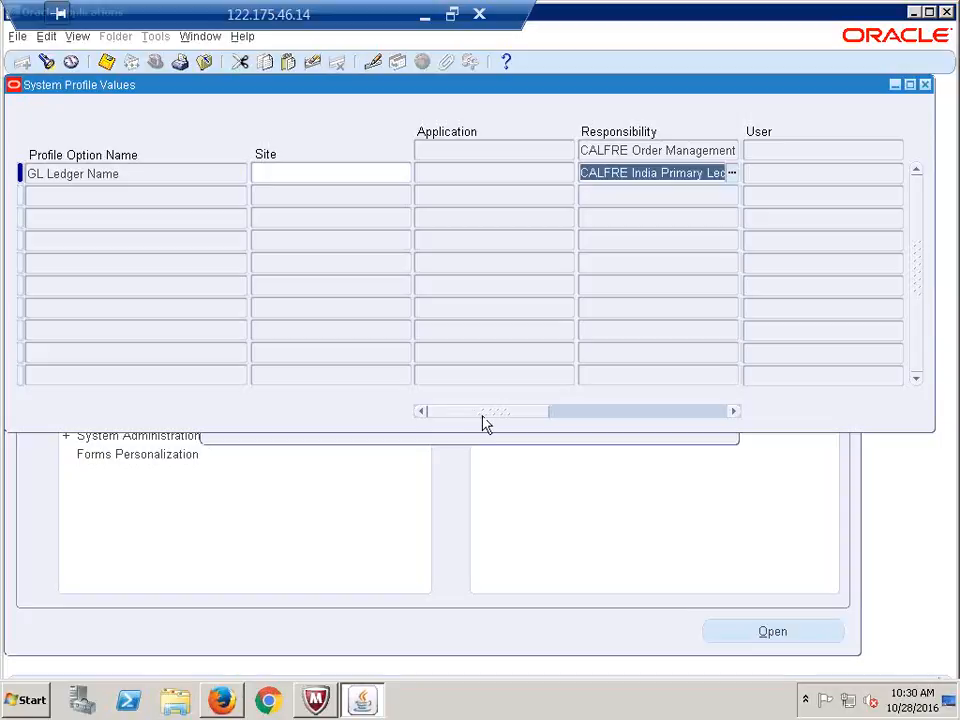
Check the CALFRE Purchasing Super User ledger value, then close the profile values window
{"action": "key", "text": "F11"}
{"action": "left_click", "coordinate": [608, 168]}
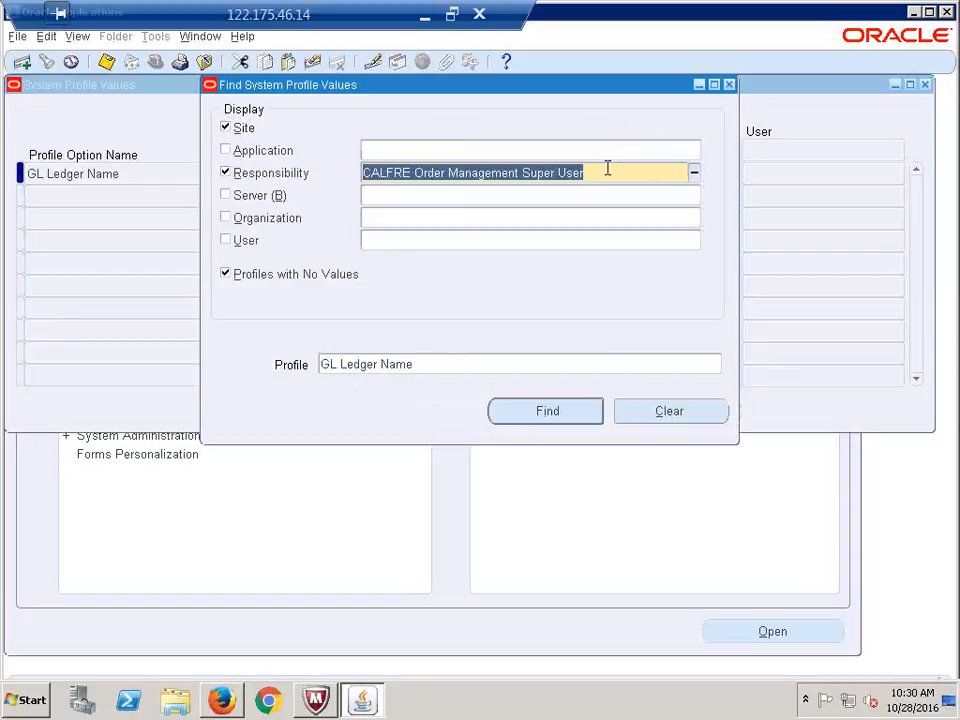
{"action": "type", "text": "calfre"}
{"action": "key", "text": "Tab"}
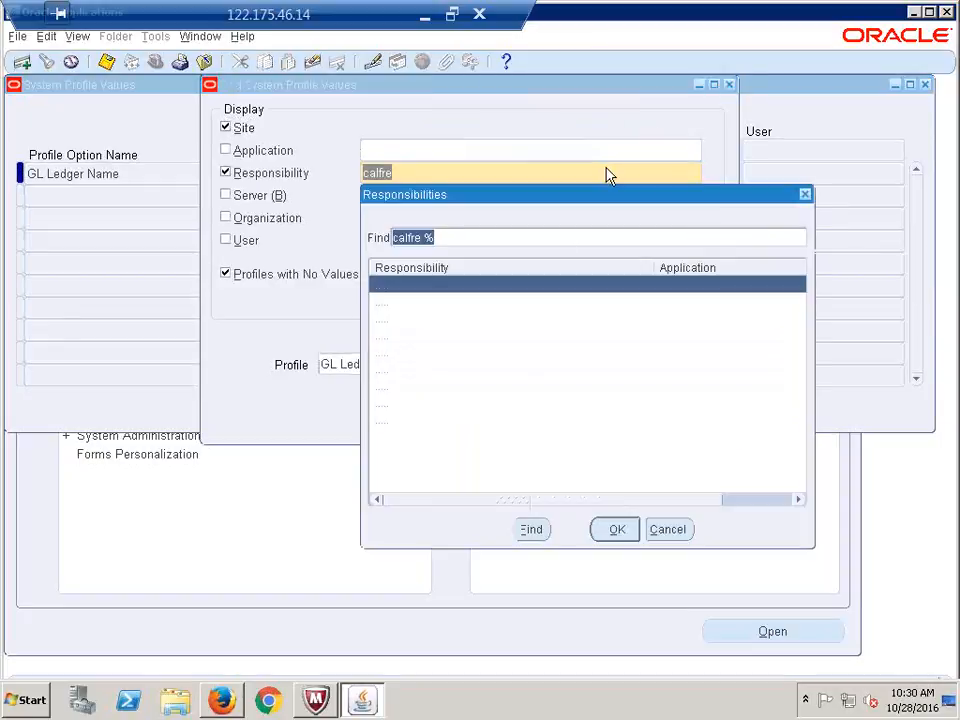
{"action": "key", "text": "Down"}
{"action": "key", "text": "Down"}
{"action": "key", "text": "Down"}
{"action": "key", "text": "Down"}
{"action": "key", "text": "Down"}
{"action": "key", "text": "Down"}
{"action": "key", "text": "Down"}
{"action": "key", "text": "Down"}
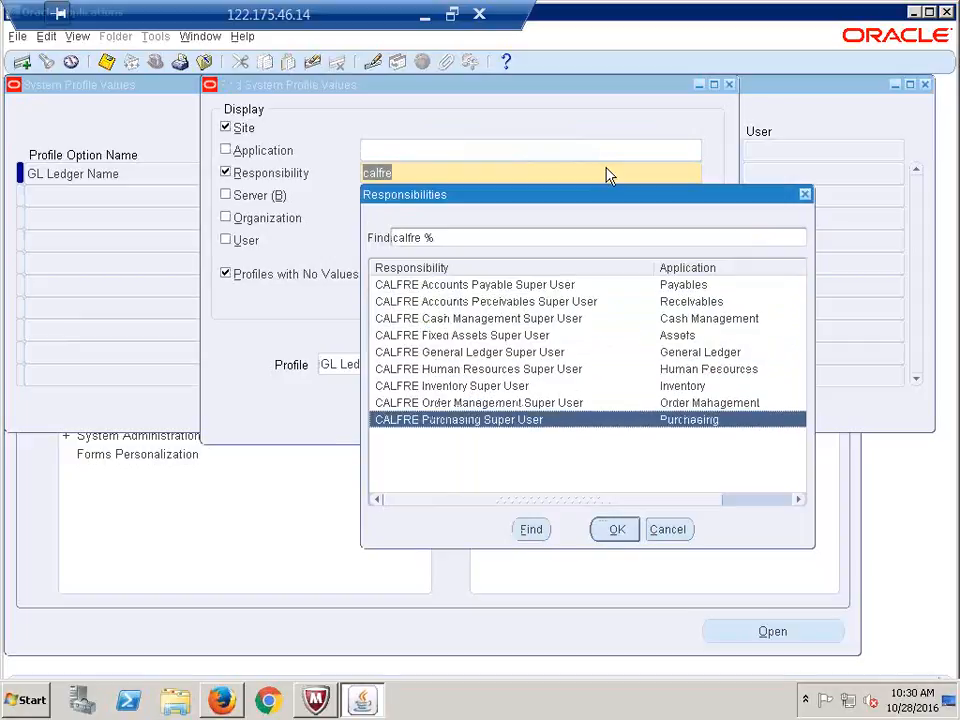
{"action": "key", "text": "Return"}
{"action": "key", "text": "Return"}
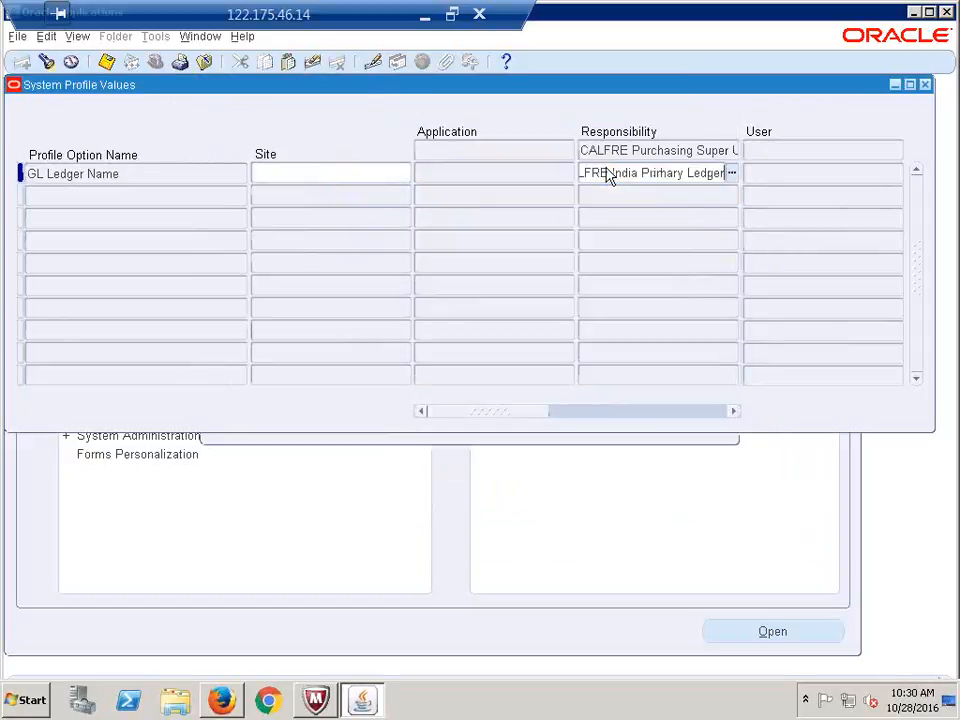
{"action": "triple_click", "coordinate": [609, 175]}
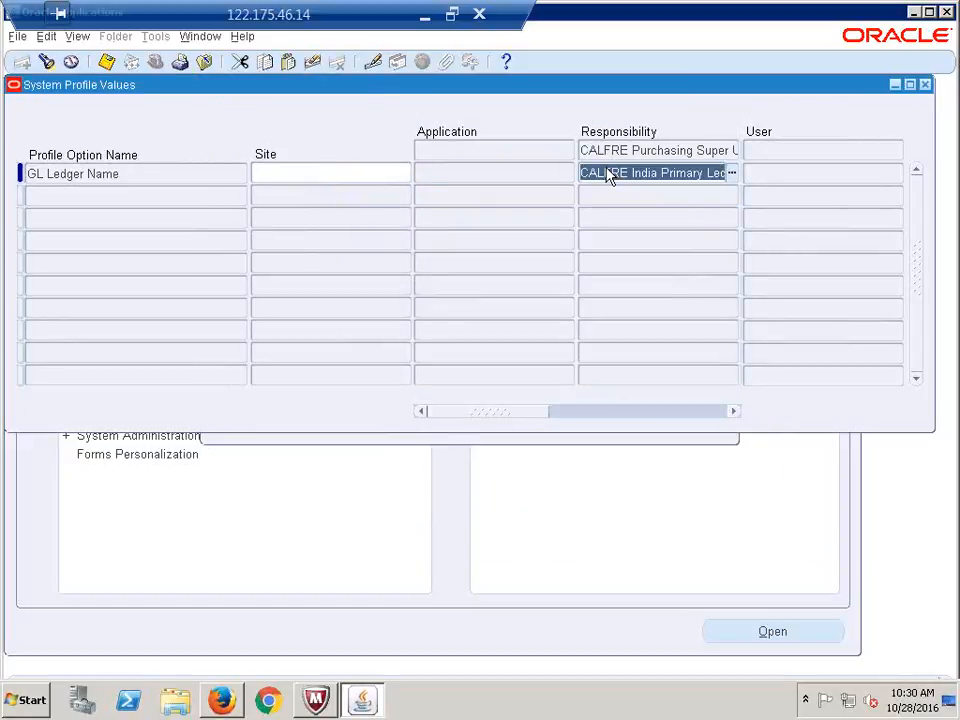
{"action": "left_click", "coordinate": [925, 86]}
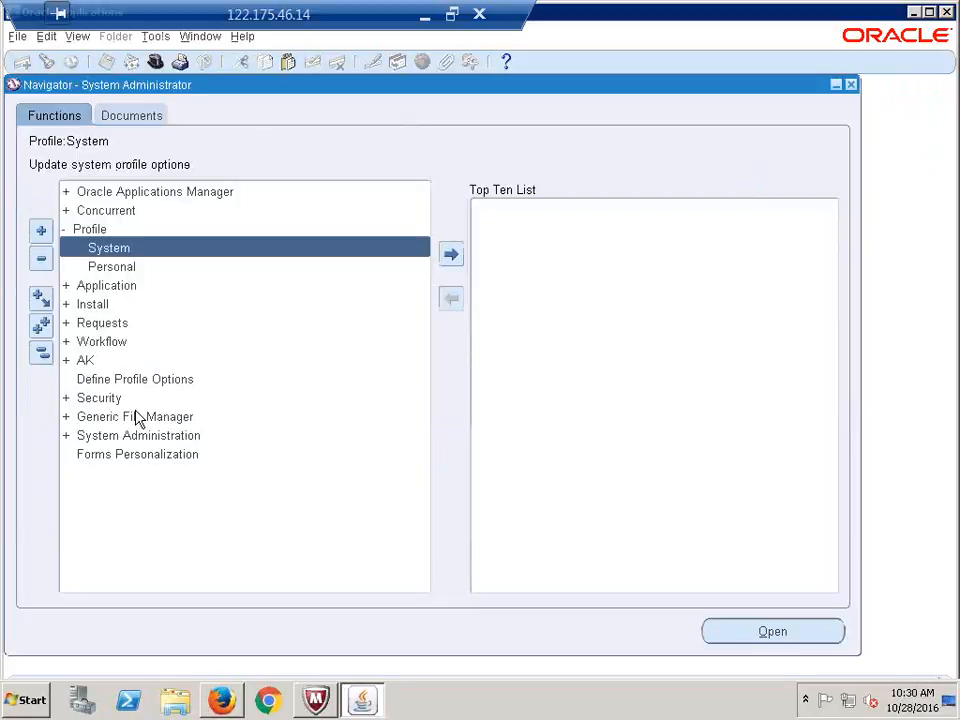
{"action": "left_click", "coordinate": [41, 354]}
Enter Done in cell B54 for Assign Primary Ledger to All Responsibilities, then select A56
{"action": "left_click", "coordinate": [425, 16]}
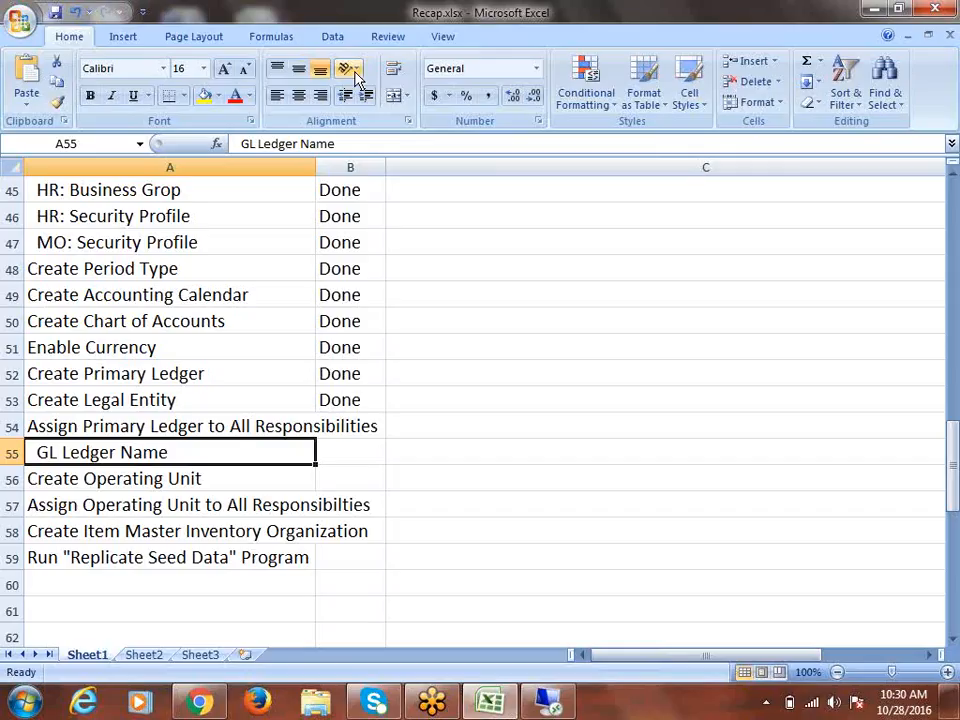
{"action": "key", "text": "Right"}
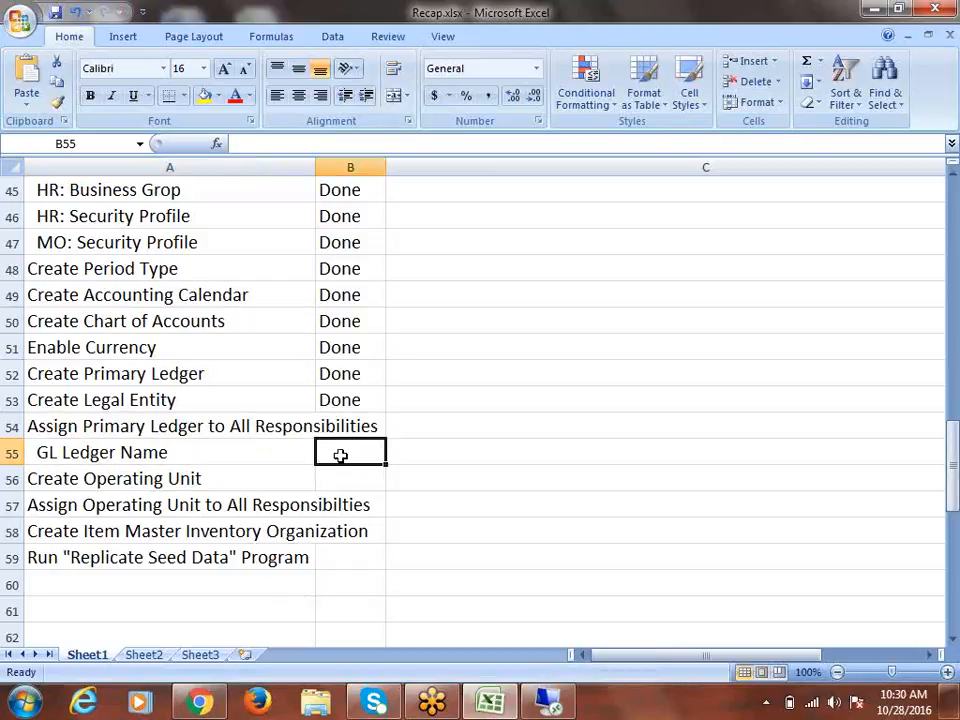
{"action": "left_click", "coordinate": [340, 424]}
{"action": "type", "text": "d"}
{"action": "key", "text": "Tab"}
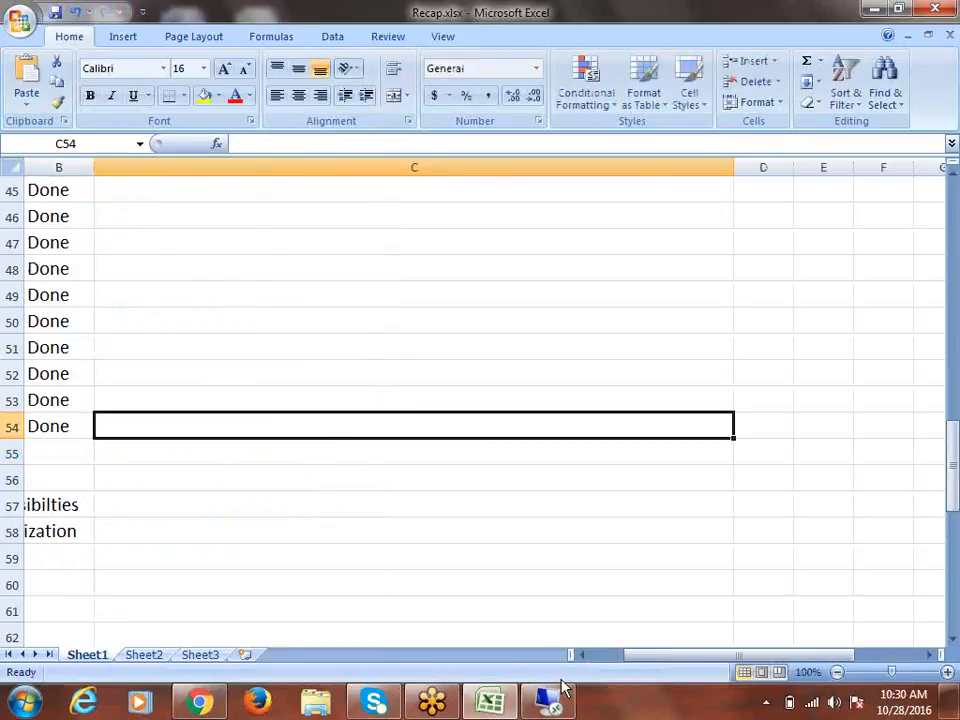
{"action": "left_click_drag", "start_coordinate": [650, 656], "coordinate": [505, 677]}
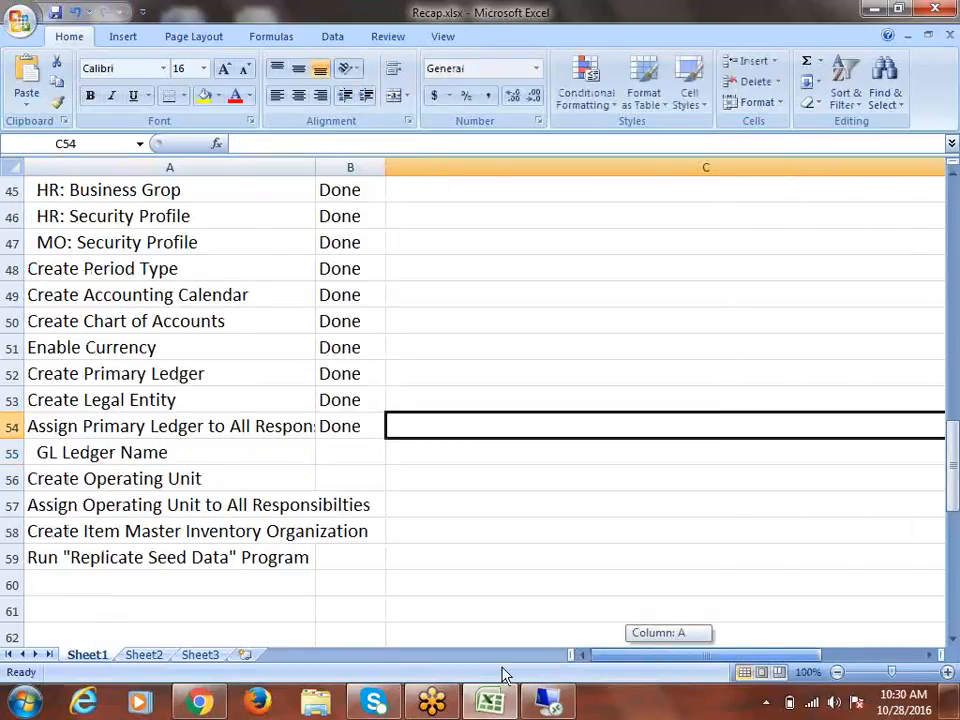
{"action": "left_click", "coordinate": [133, 478]}
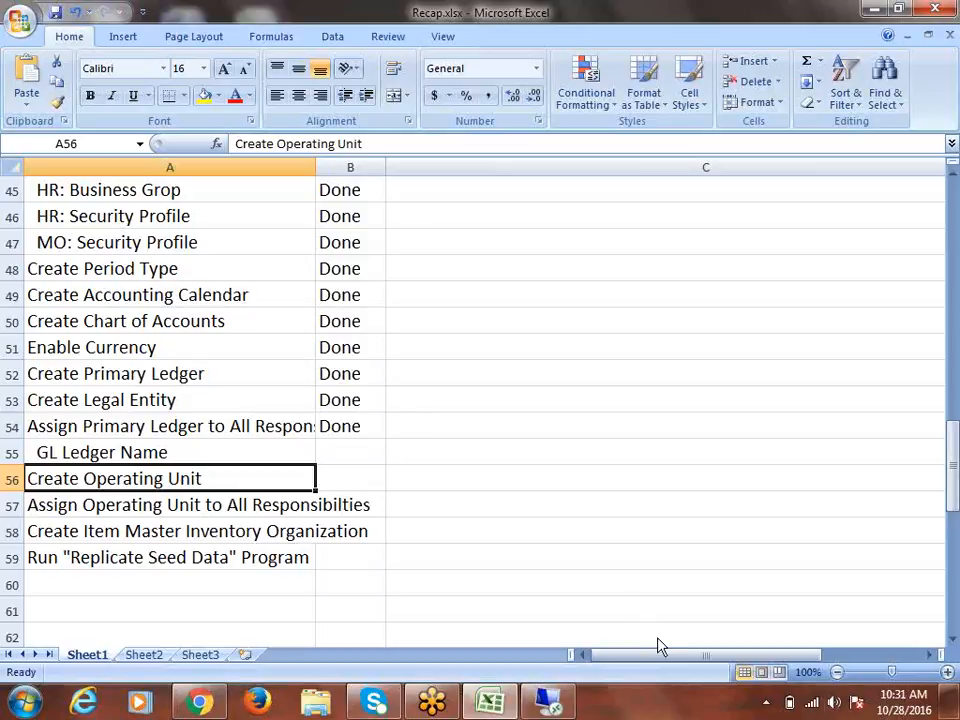
{"action": "left_click", "coordinate": [570, 710]}
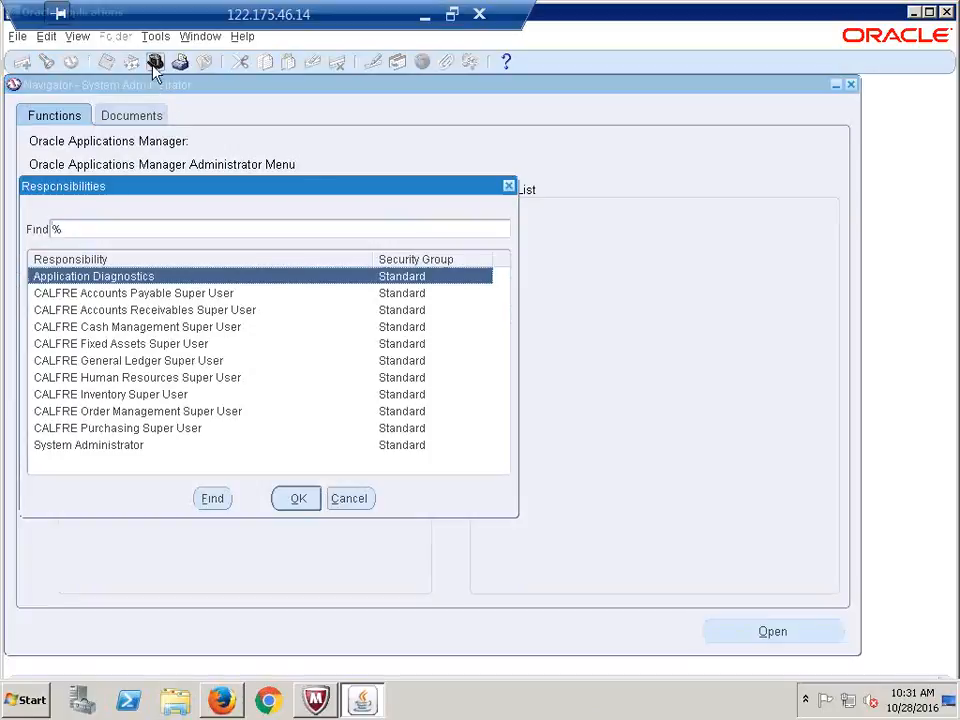
Choose CALFRE Human Resources Super User in the responsibility list and confirm
{"action": "left_click", "coordinate": [135, 378]}
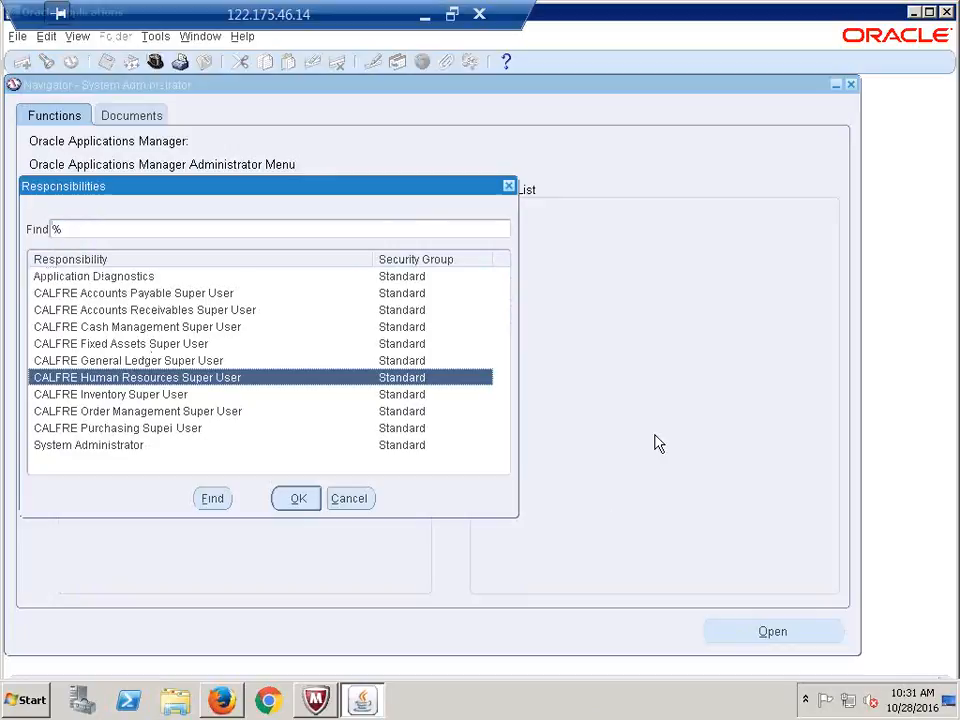
{"action": "key", "text": "Return"}
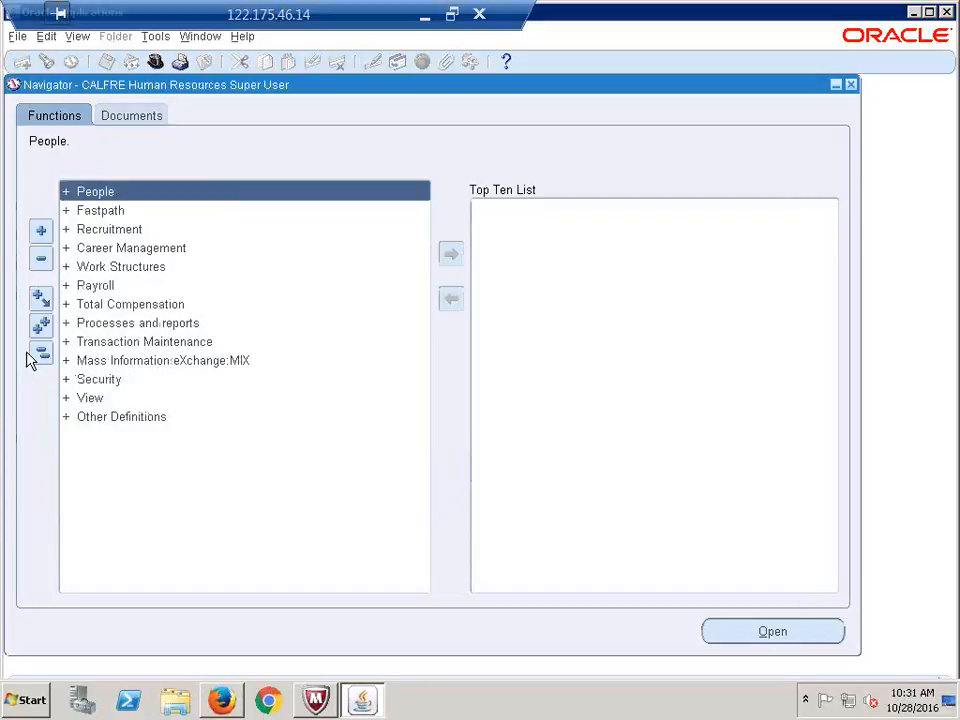
Open the Organization Description form from Work Structures > Organization in the Navigator
{"action": "left_click", "coordinate": [128, 268]}
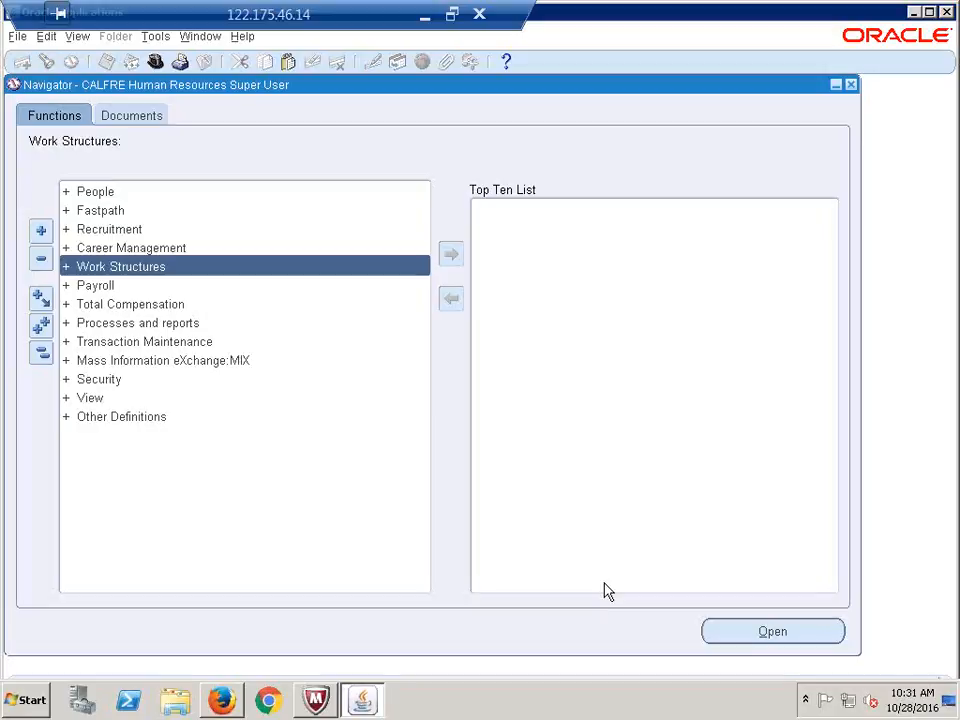
{"action": "key", "text": "Return"}
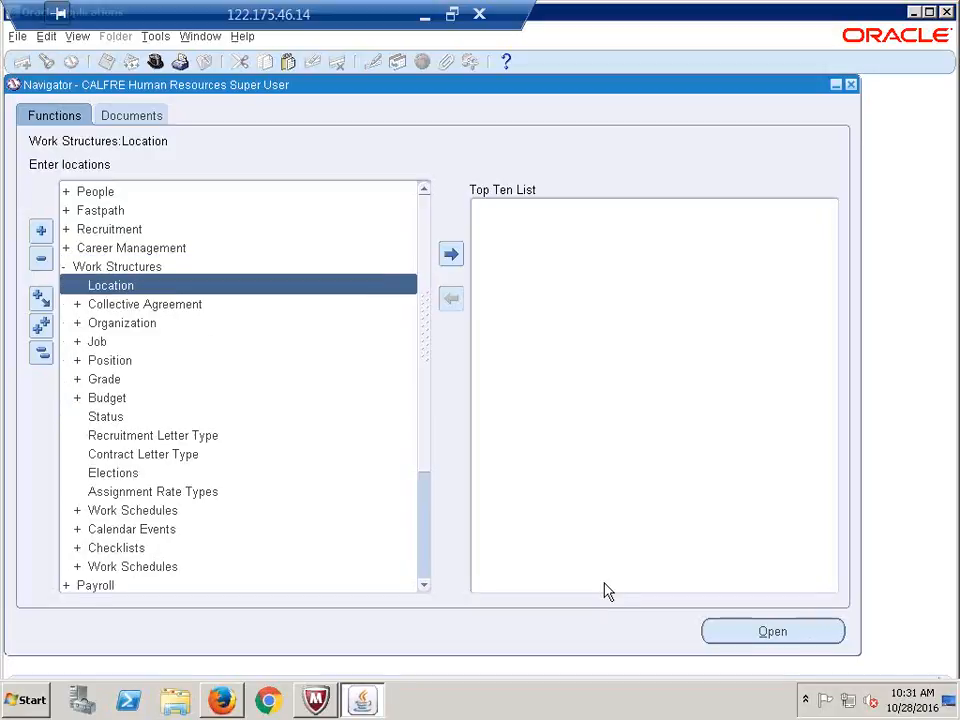
{"action": "key", "text": "Down"}
{"action": "key", "text": "Down"}
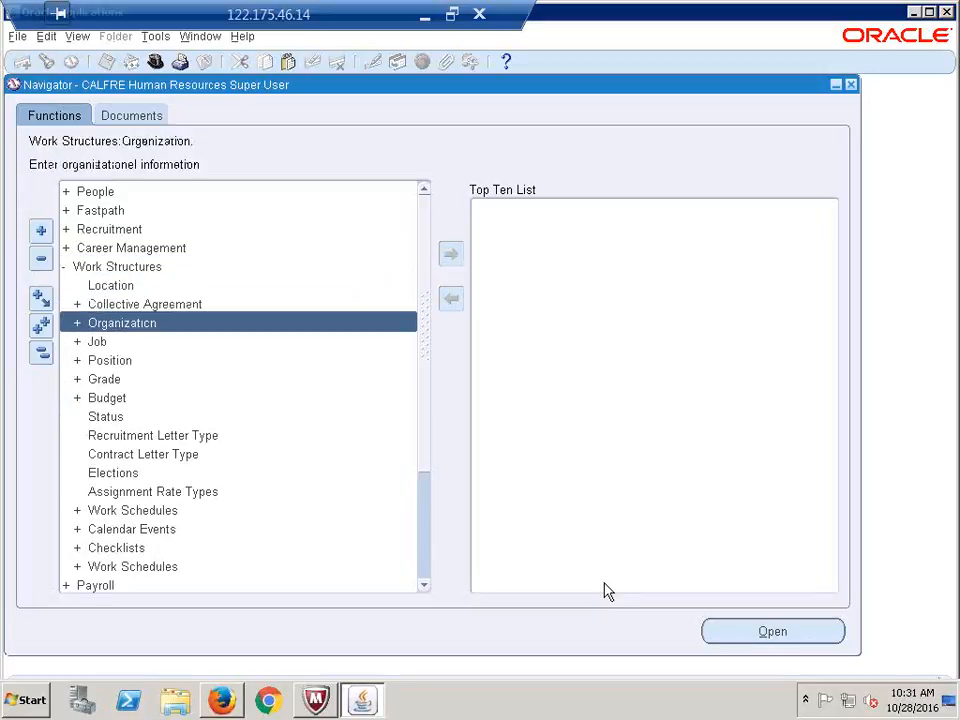
{"action": "key", "text": "Return"}
{"action": "key", "text": "Down"}
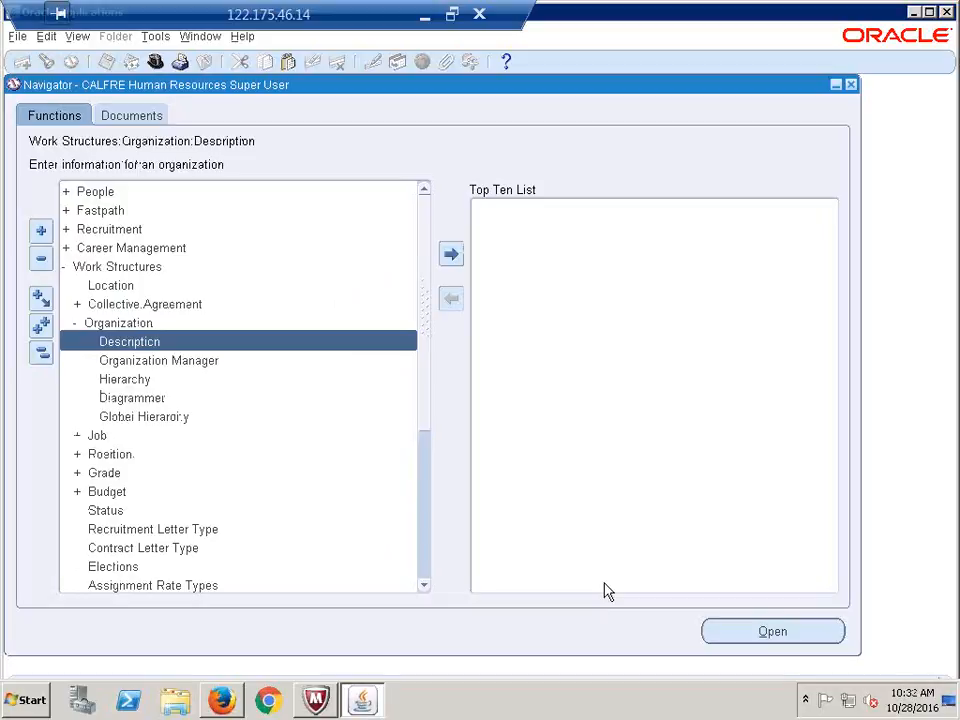
{"action": "key", "text": "Return"}
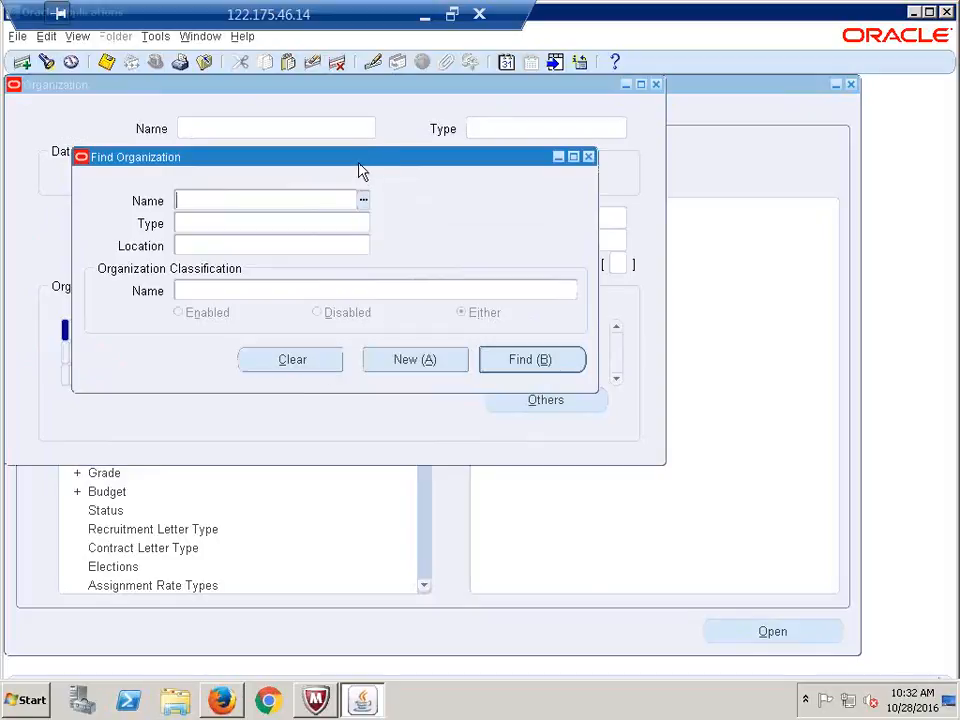
Move the Find Organization dialog aside and start a new blank organization record
{"action": "left_click_drag", "start_coordinate": [377, 164], "coordinate": [416, 143]}
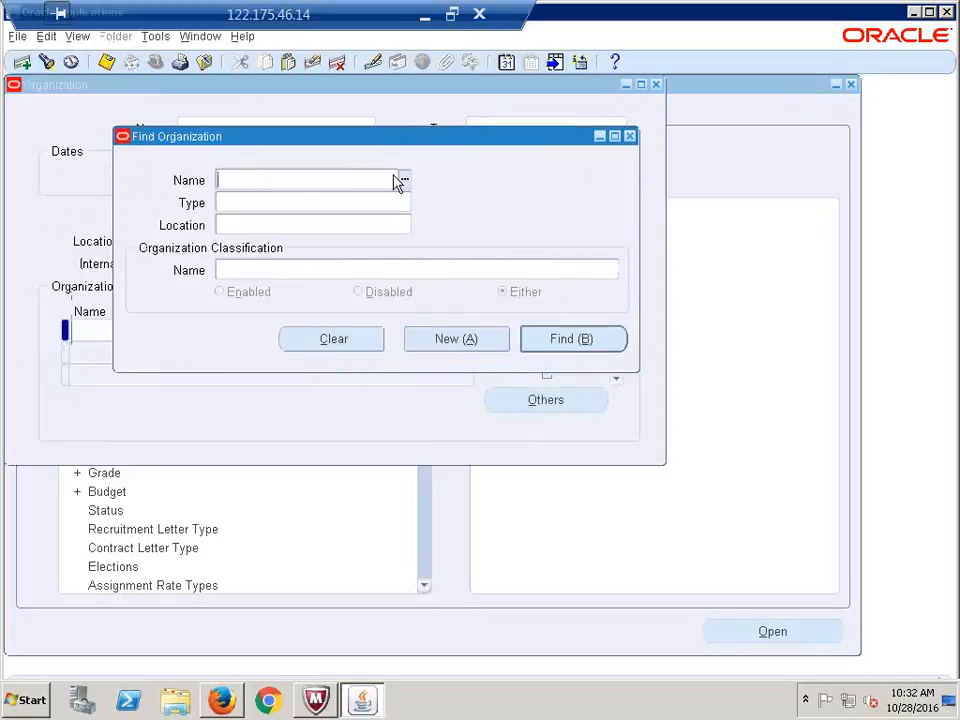
{"action": "left_click", "coordinate": [457, 340]}
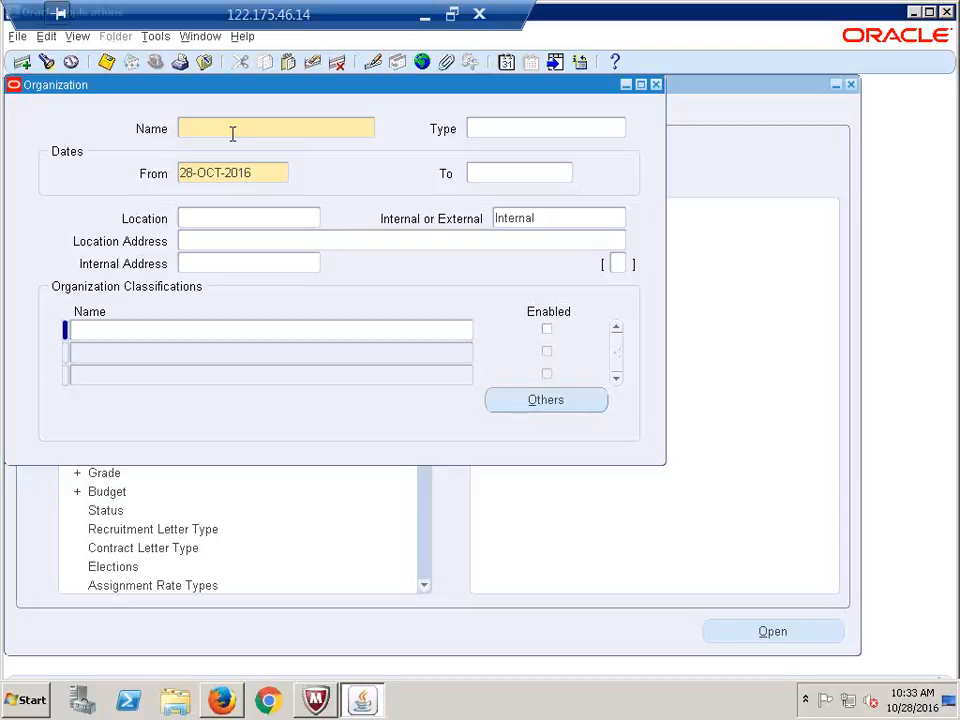
Name the organization 'CALFRE-Hyderabad Operating Unit' with type Operating Unit
{"action": "type", "text": "CALFRE-Hyderabad Operating "}
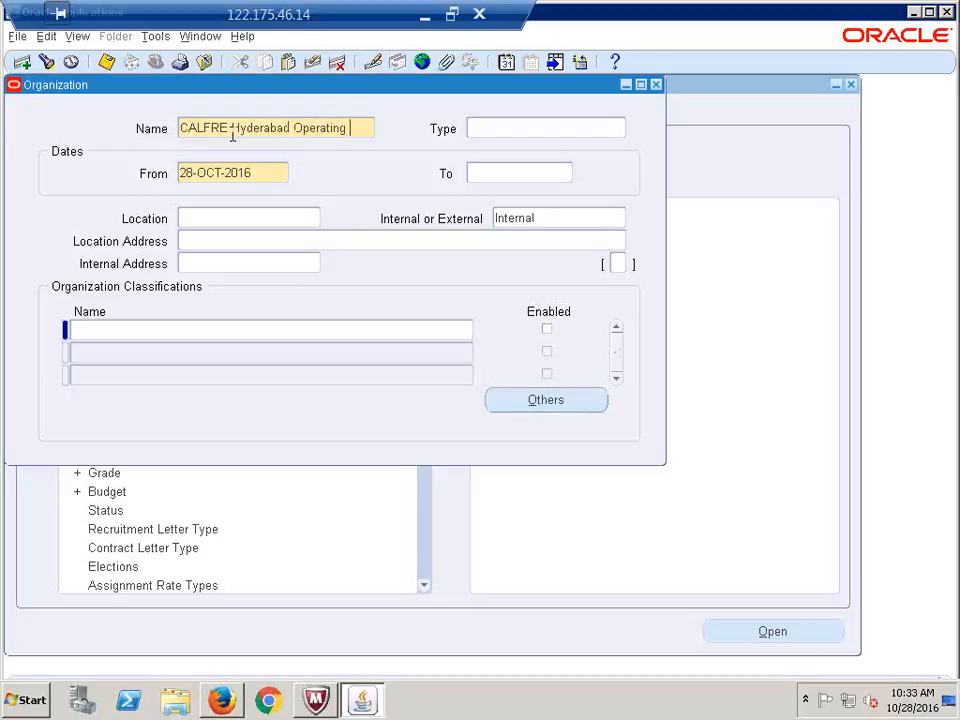
{"action": "type", "text": "Unit"}
{"action": "key", "text": "Tab"}
{"action": "type", "text": "operating u"}
{"action": "key", "text": "Tab"}
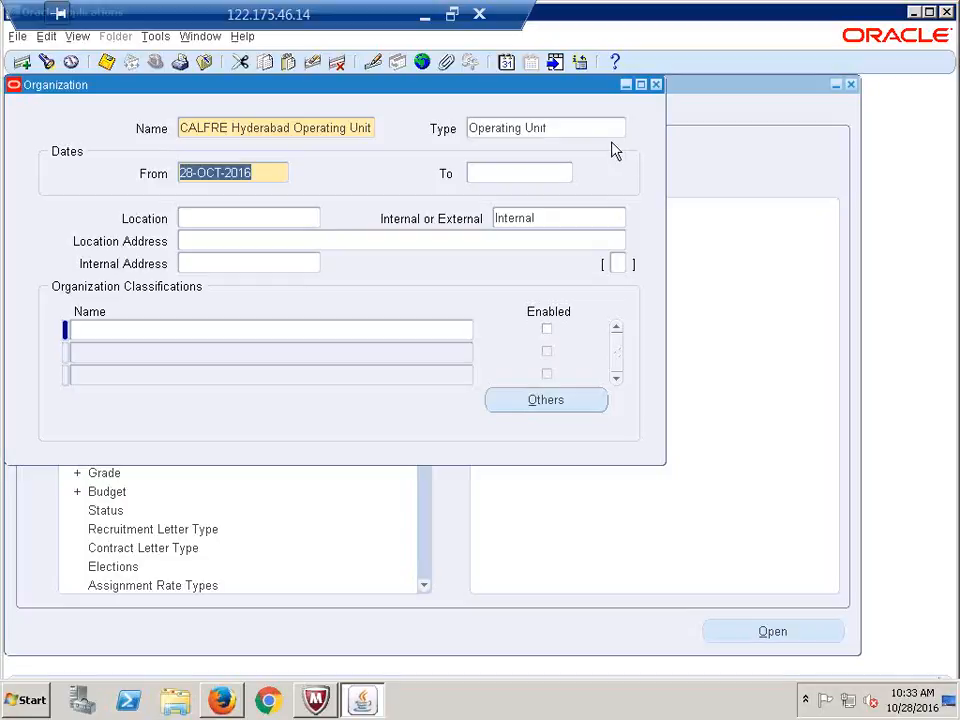
{"action": "left_click", "coordinate": [568, 126]}
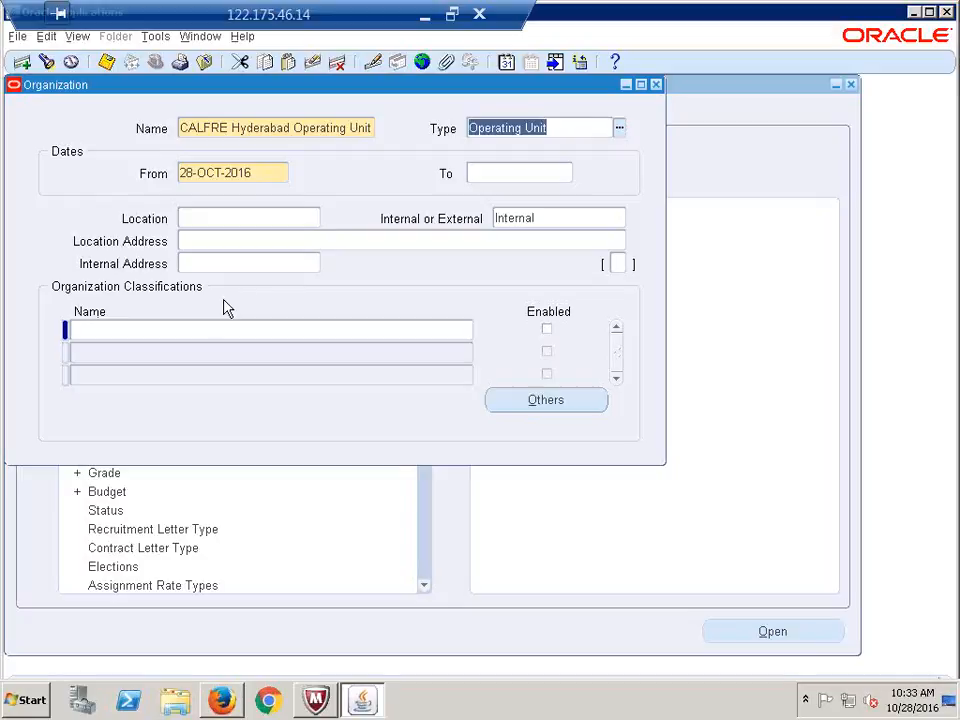
Set the organization's location to Hyderabad so its address fills in
{"action": "left_click", "coordinate": [247, 219]}
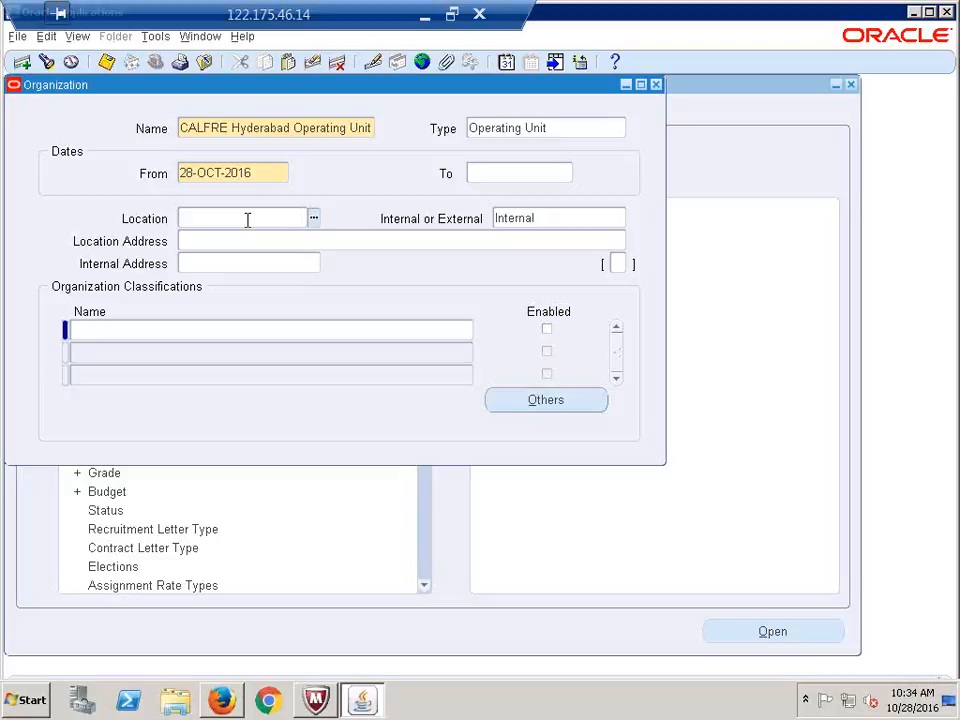
{"action": "type", "text": "hyderabad"}
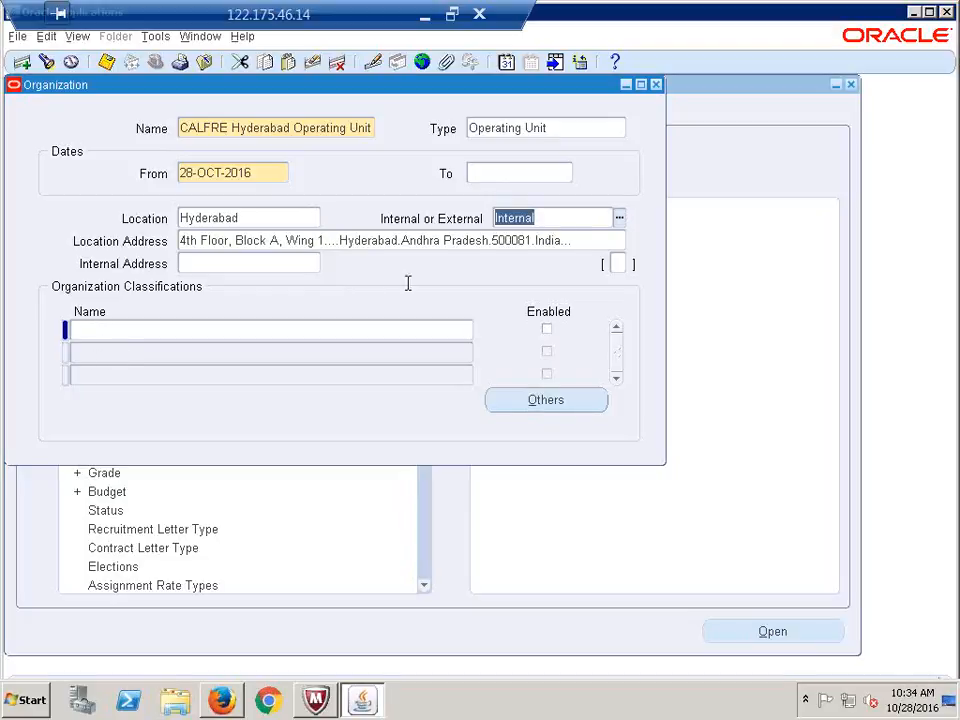
{"action": "left_click", "coordinate": [107, 332]}
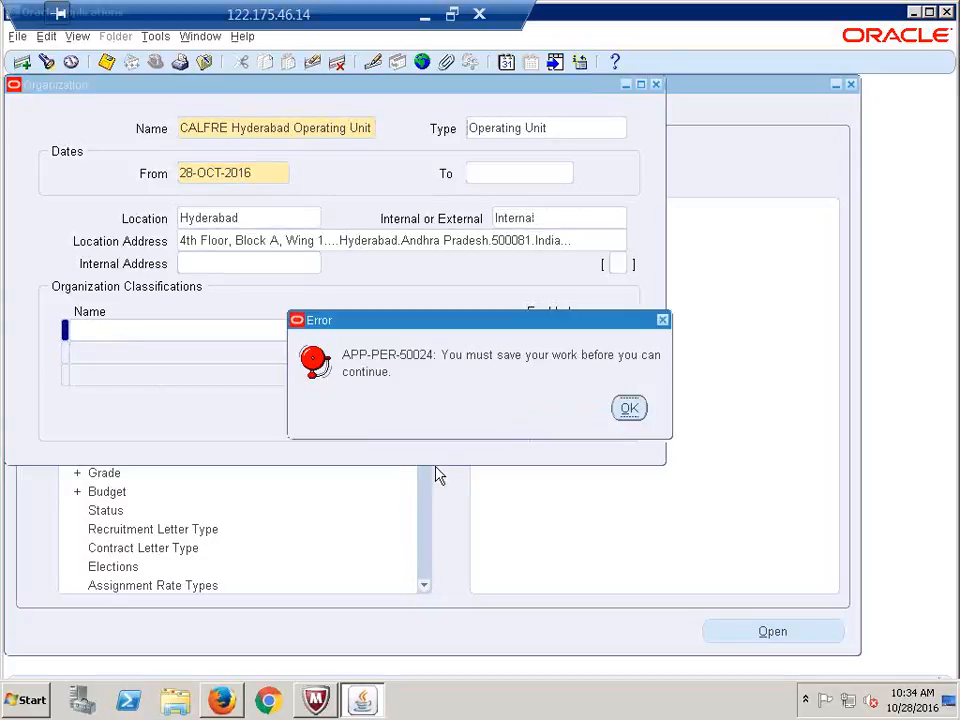
Dismiss the error, then add Operating Unit as a classification and tick Enabled
{"action": "left_click", "coordinate": [631, 408]}
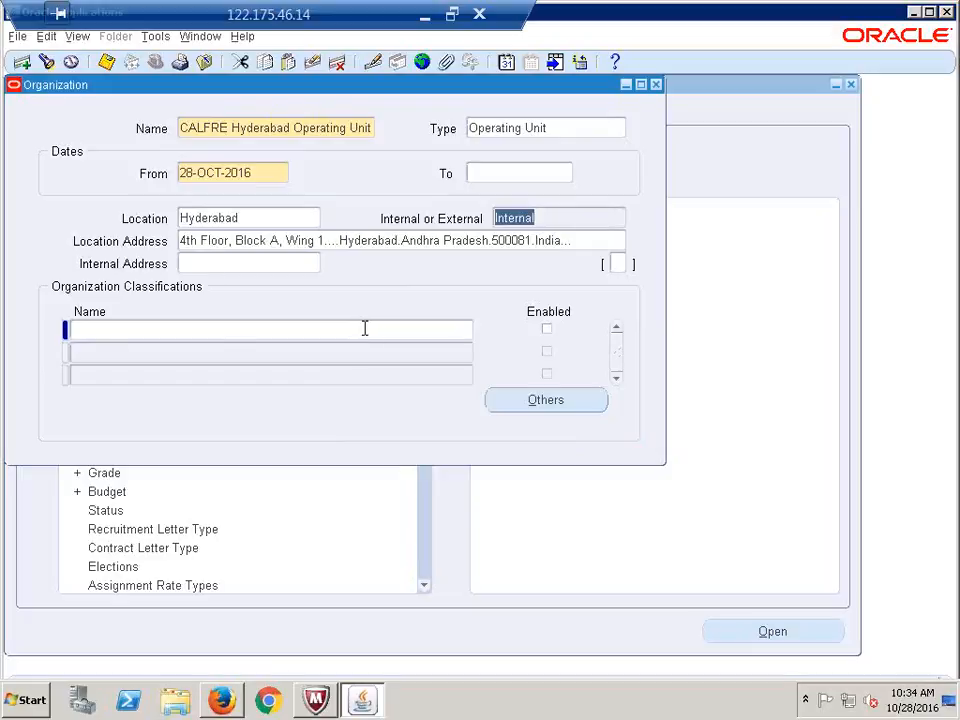
{"action": "left_click", "coordinate": [233, 334]}
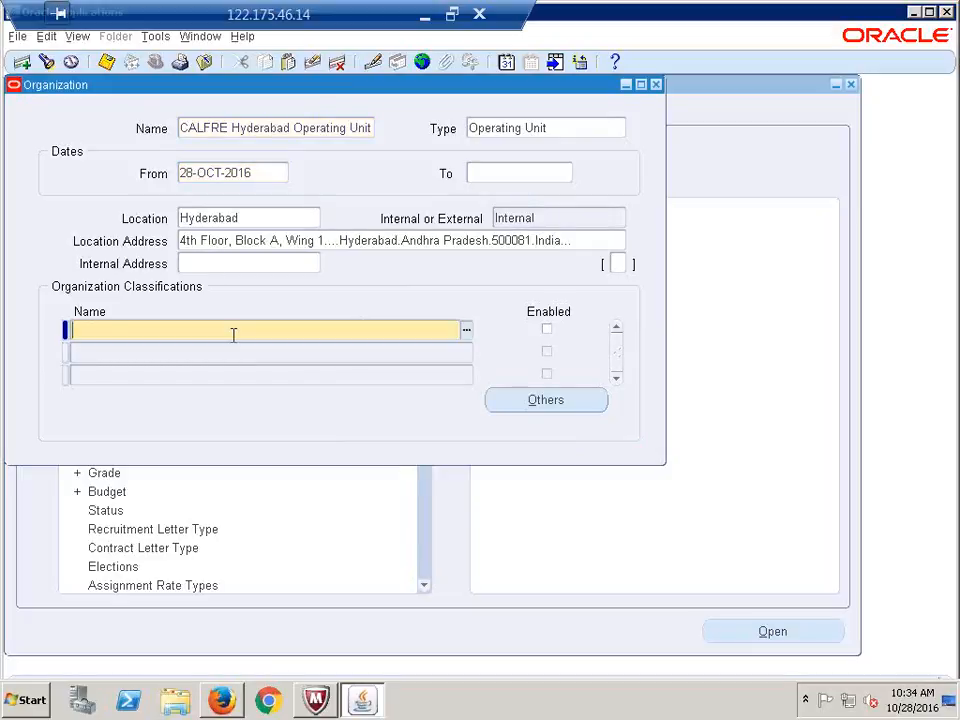
{"action": "type", "text": "operating unit"}
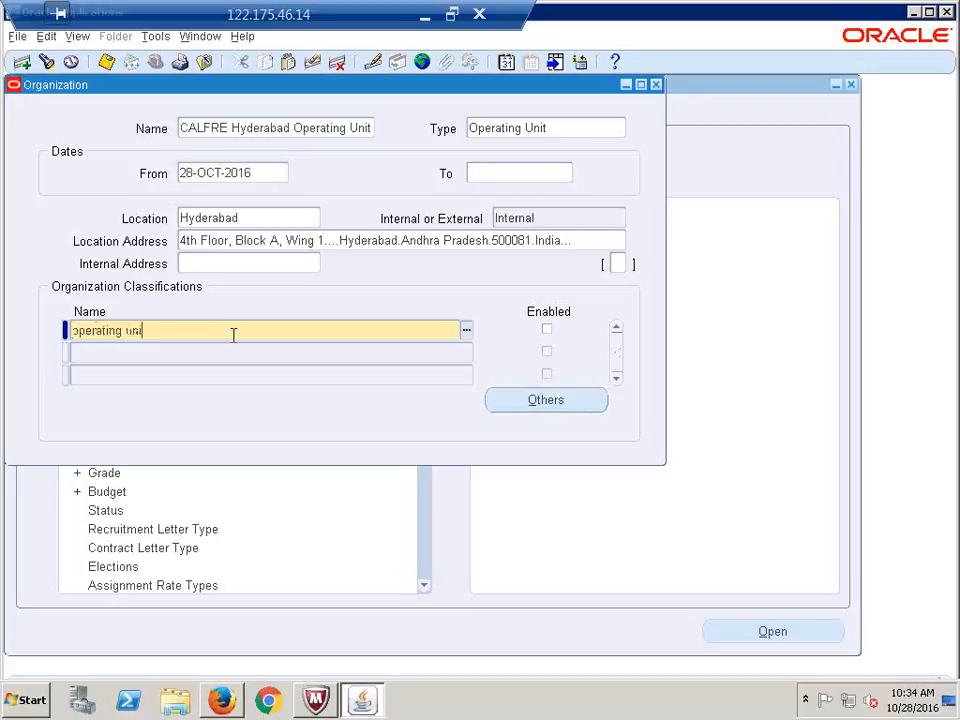
{"action": "key", "text": "Tab"}
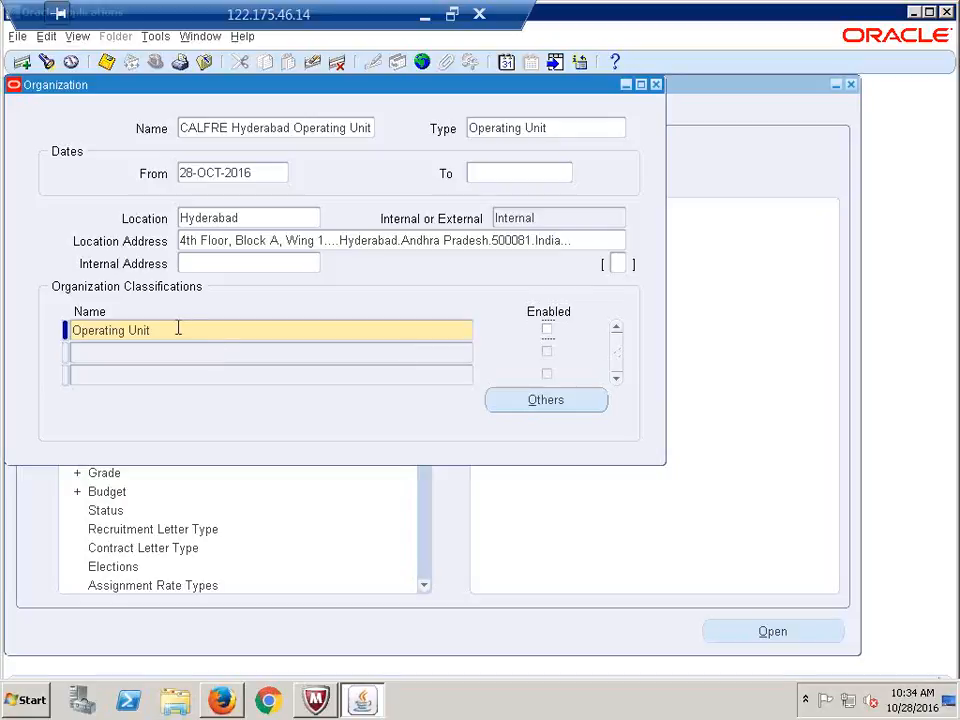
{"action": "left_click", "coordinate": [548, 331]}
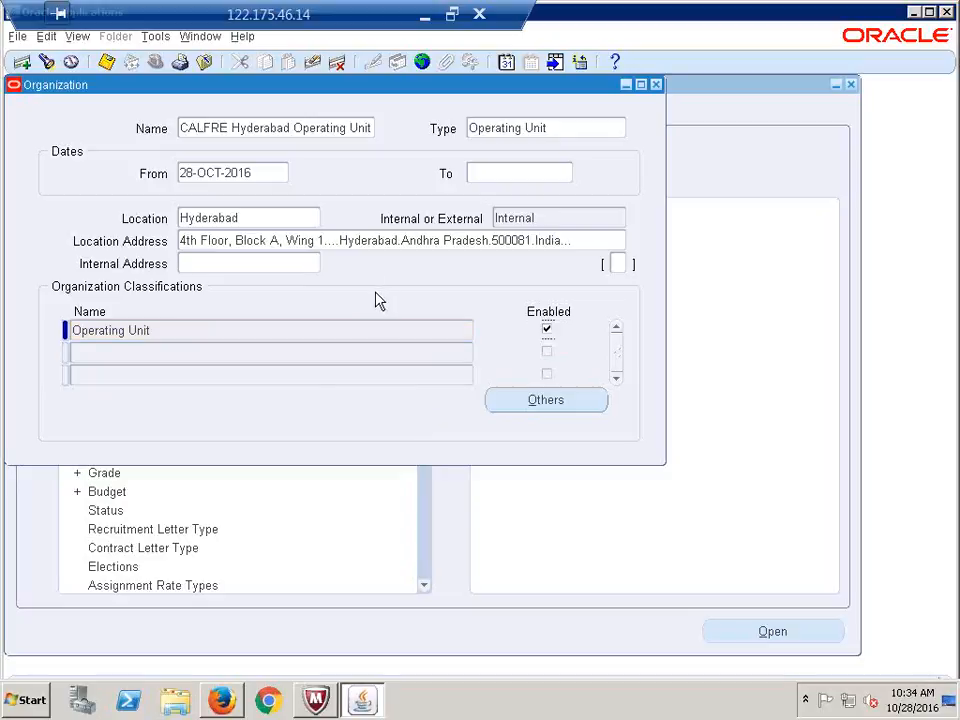
{"action": "left_click", "coordinate": [187, 333]}
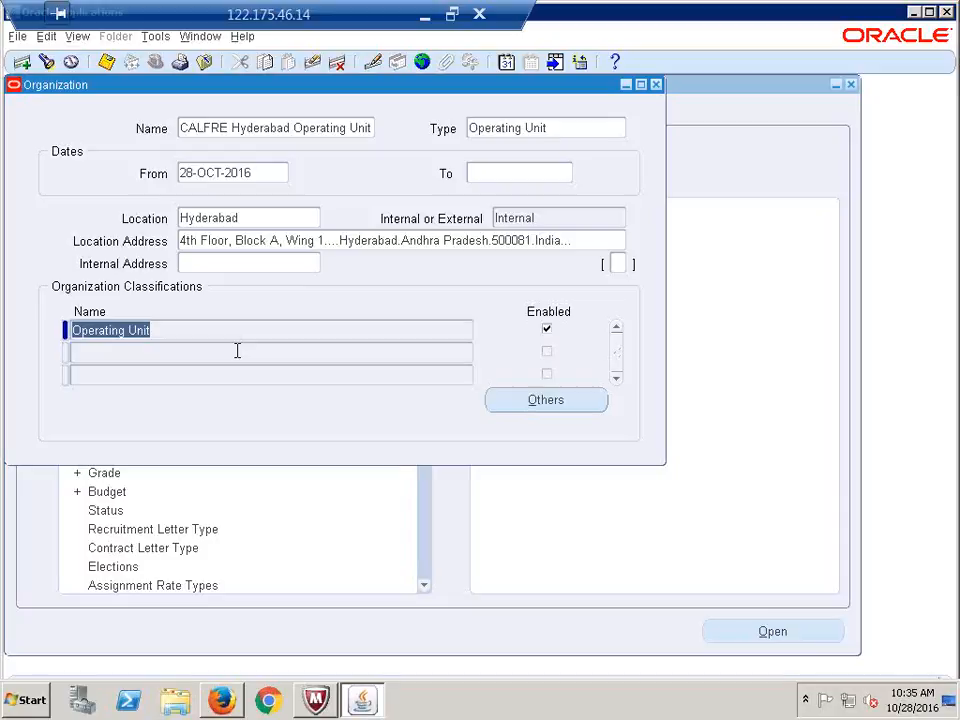
{"action": "left_click", "coordinate": [186, 330]}
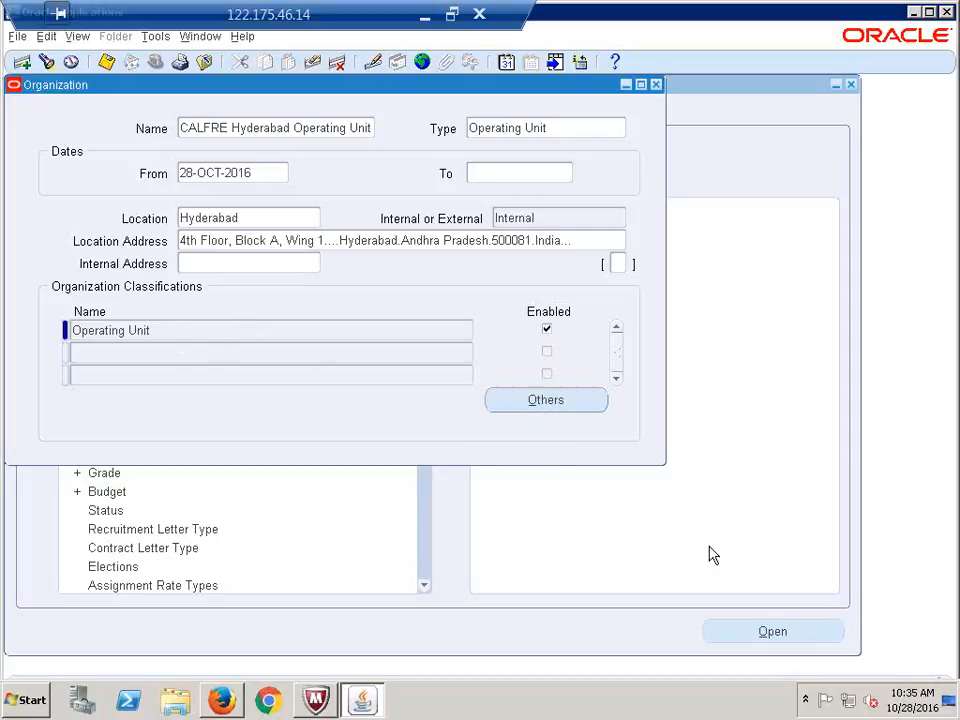
Choose Operating Unit Information under Others for the classification and open its details field
{"action": "left_click", "coordinate": [547, 405]}
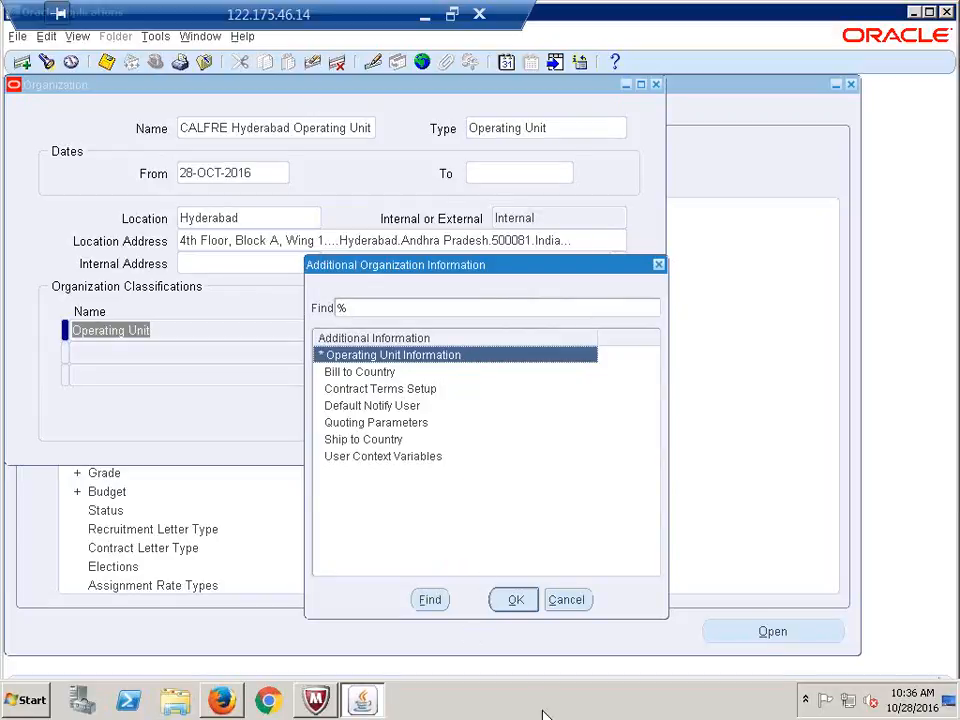
{"action": "left_click", "coordinate": [514, 602]}
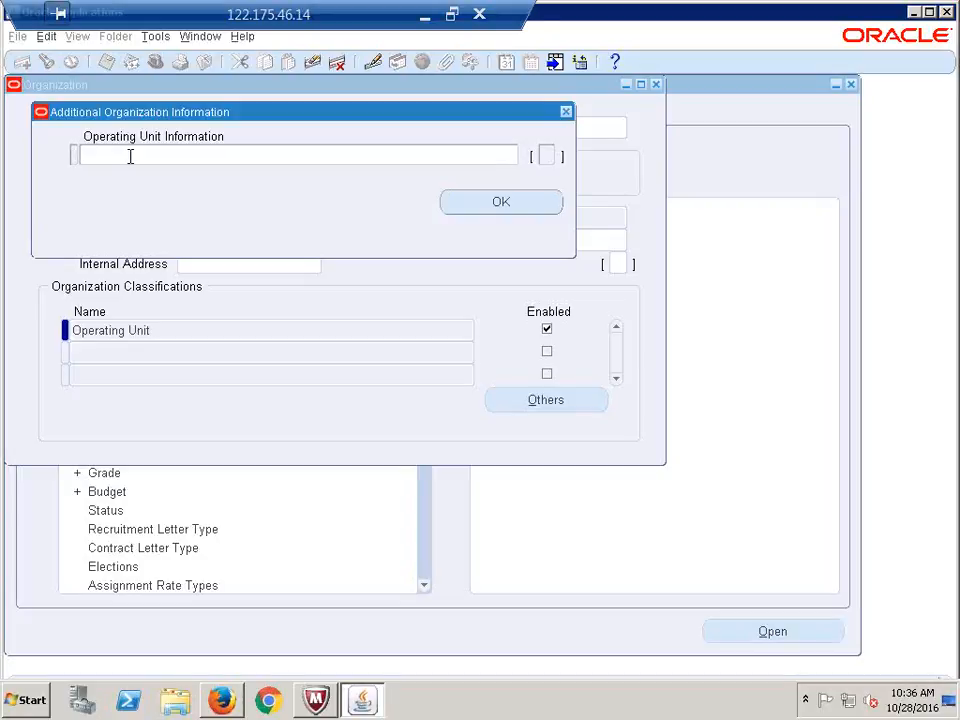
{"action": "left_click", "coordinate": [515, 205]}
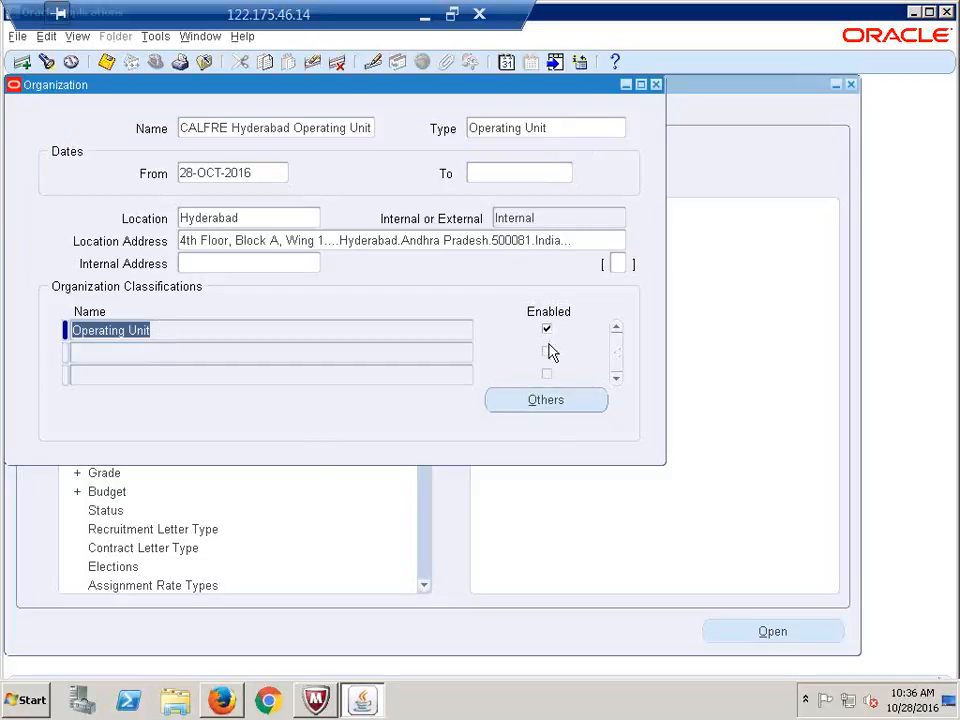
{"action": "left_click", "coordinate": [537, 402]}
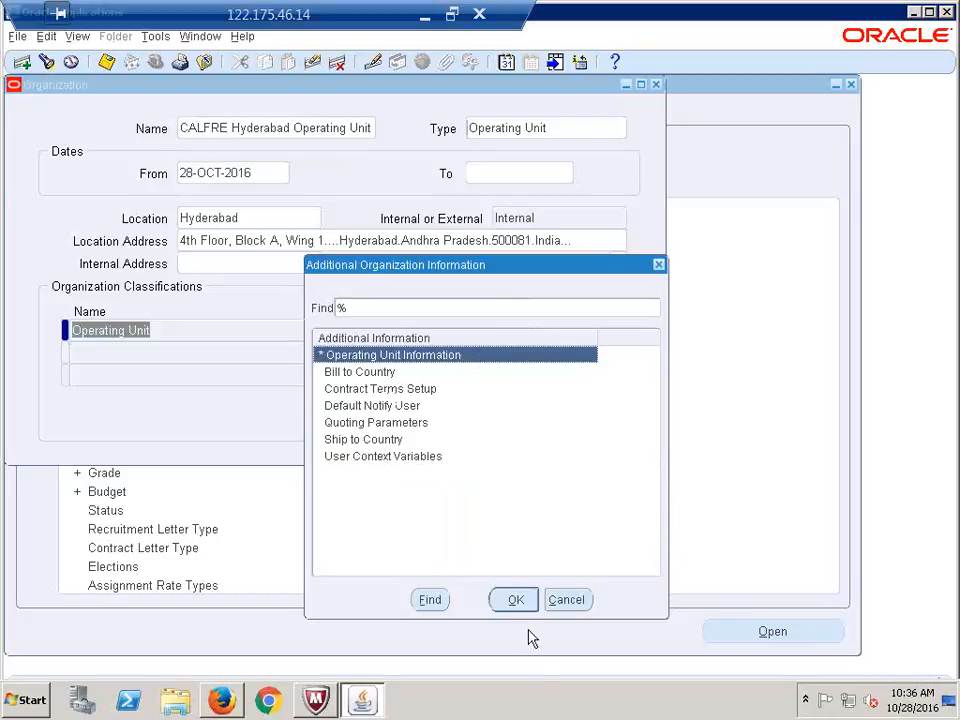
{"action": "left_click", "coordinate": [517, 600]}
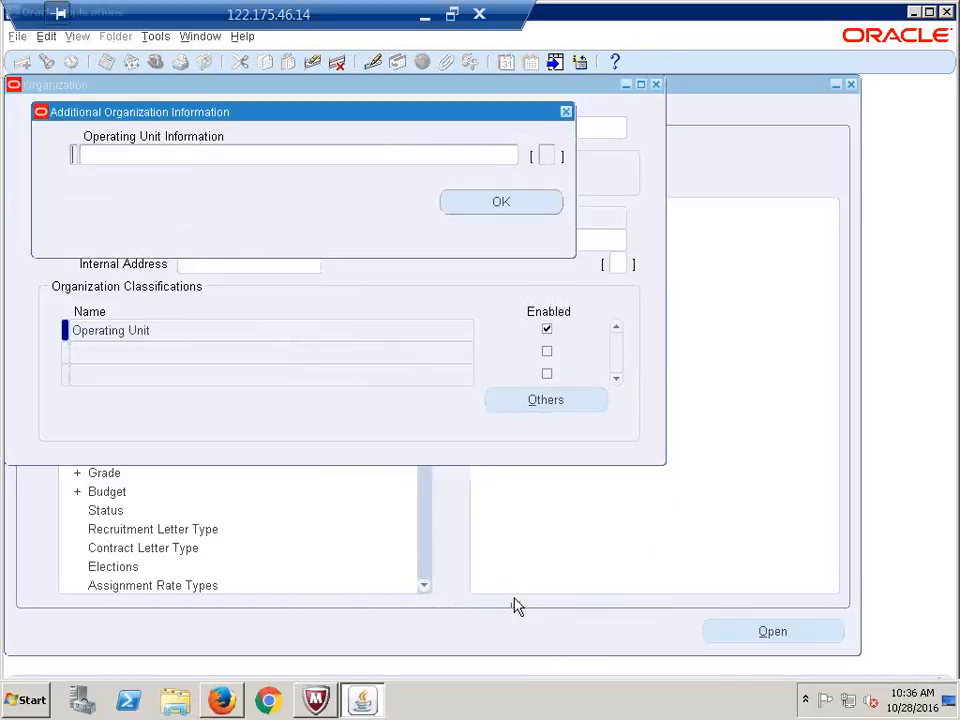
{"action": "left_click", "coordinate": [171, 157]}
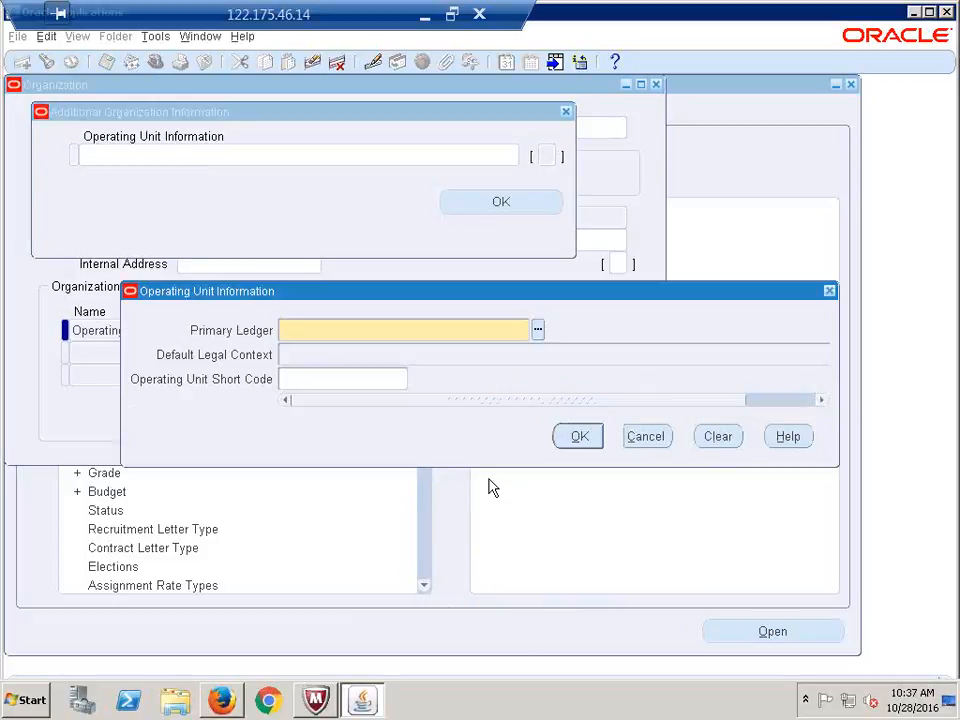
Look up 'calfre' to fill ledger CALFRE Indi1278(INR) and legal context CALFRE India Legal Entity
{"action": "type", "text": "calfre"}
{"action": "key", "text": "Tab"}
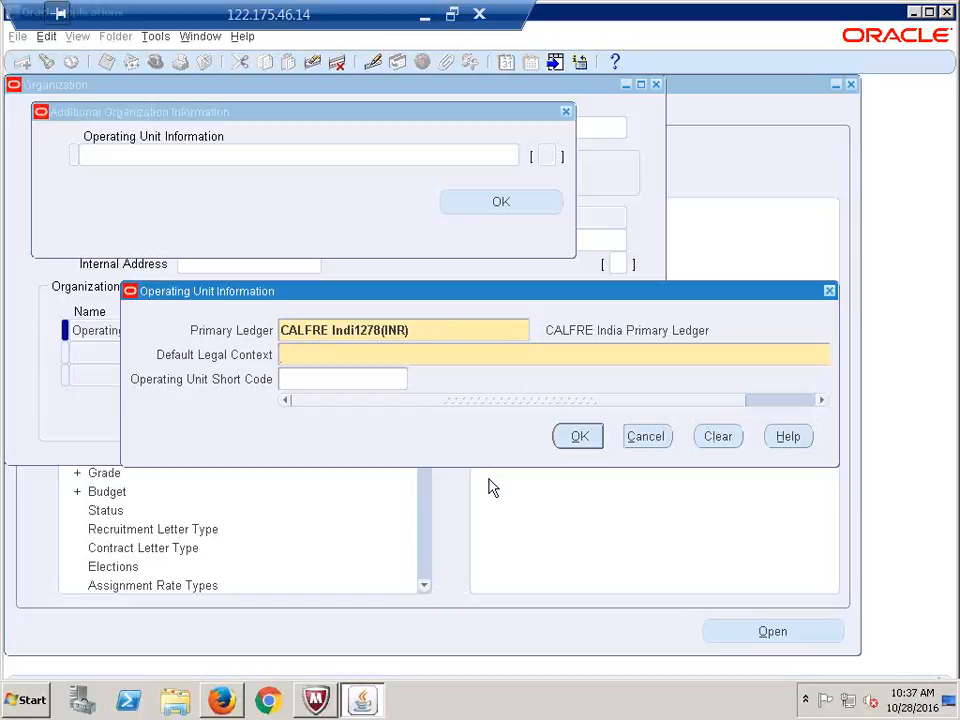
{"action": "type", "text": "calfre"}
{"action": "key", "text": "Tab"}
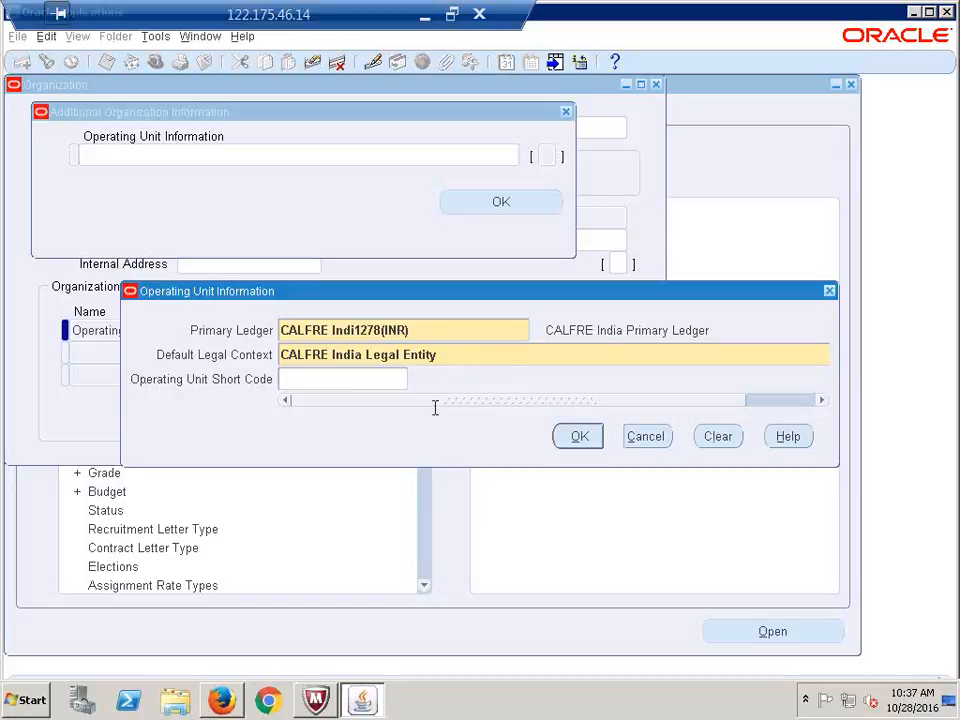
{"action": "left_click", "coordinate": [480, 362]}
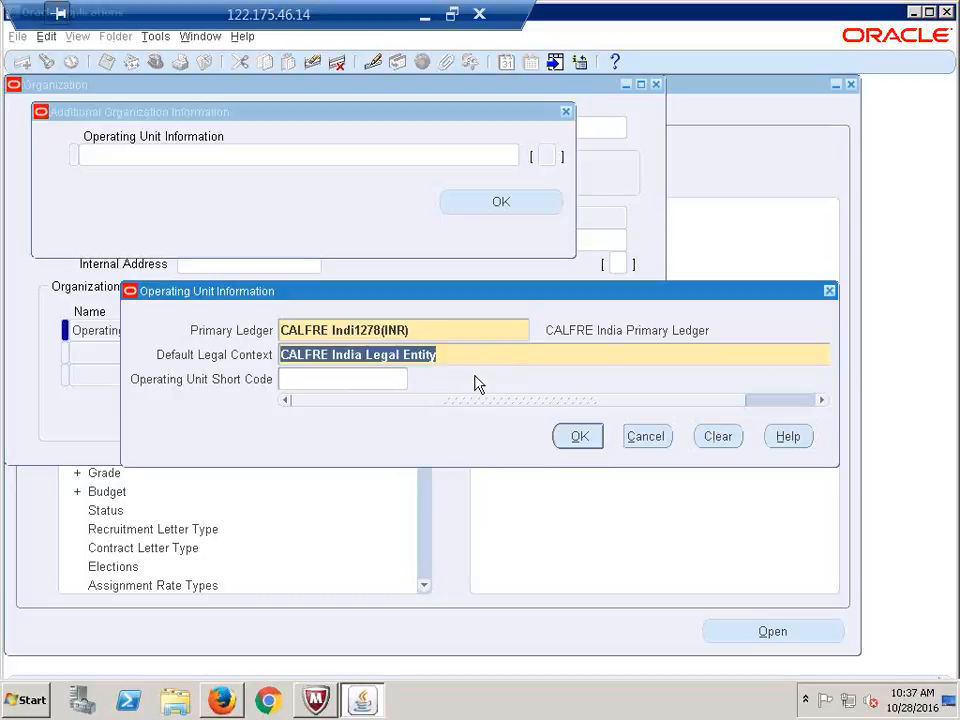
{"action": "left_click", "coordinate": [475, 357]}
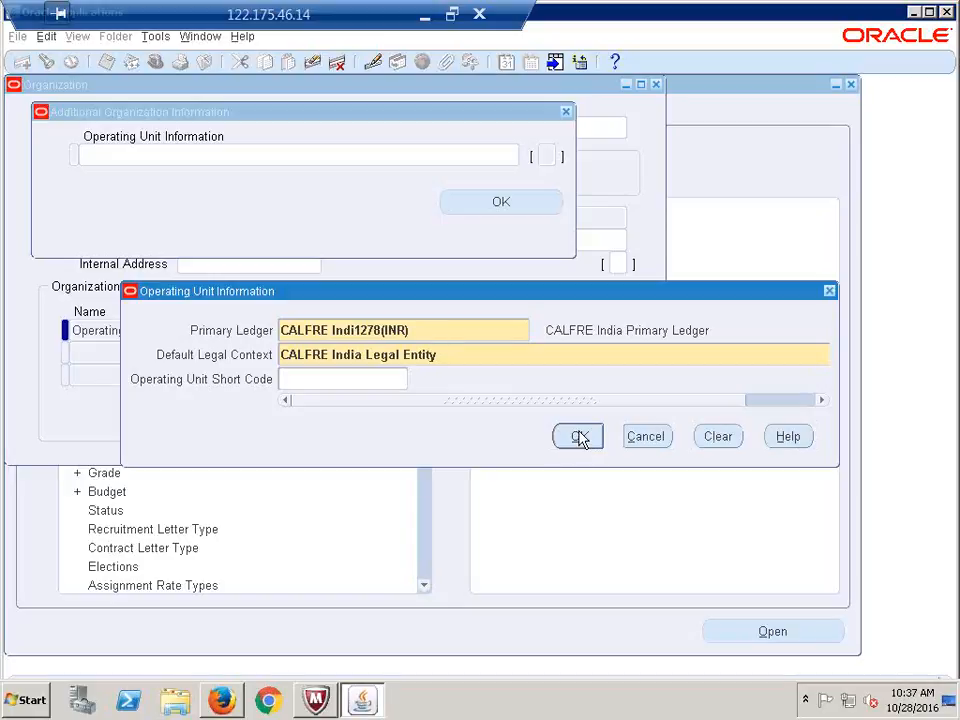
Confirm the operating unit details, save the organization, close the form and collapse the Navigator
{"action": "left_click", "coordinate": [580, 438]}
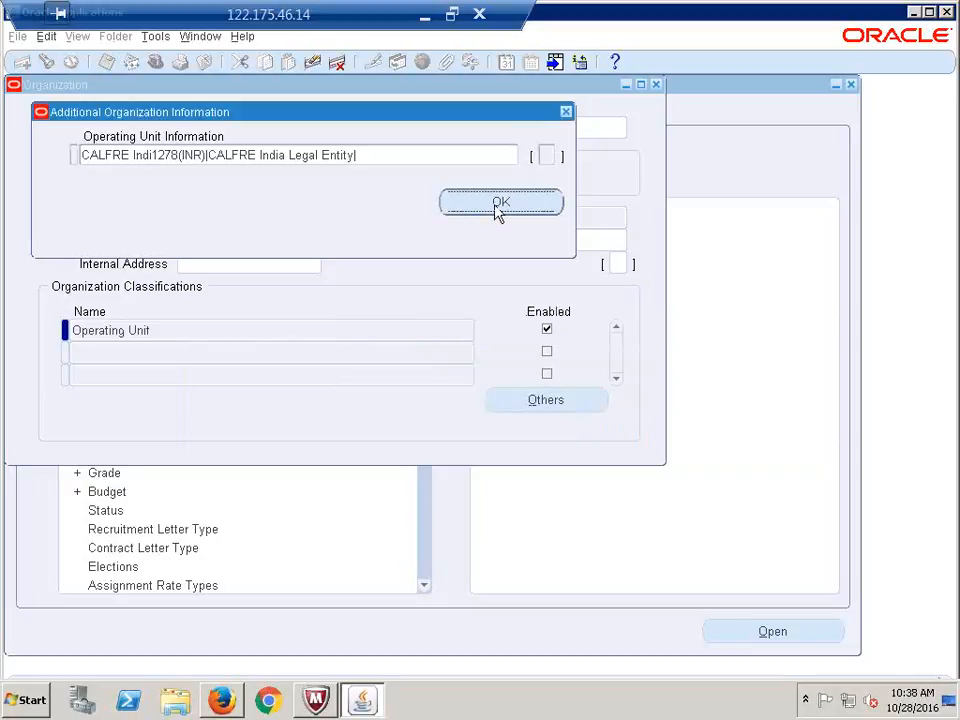
{"action": "left_click", "coordinate": [500, 204]}
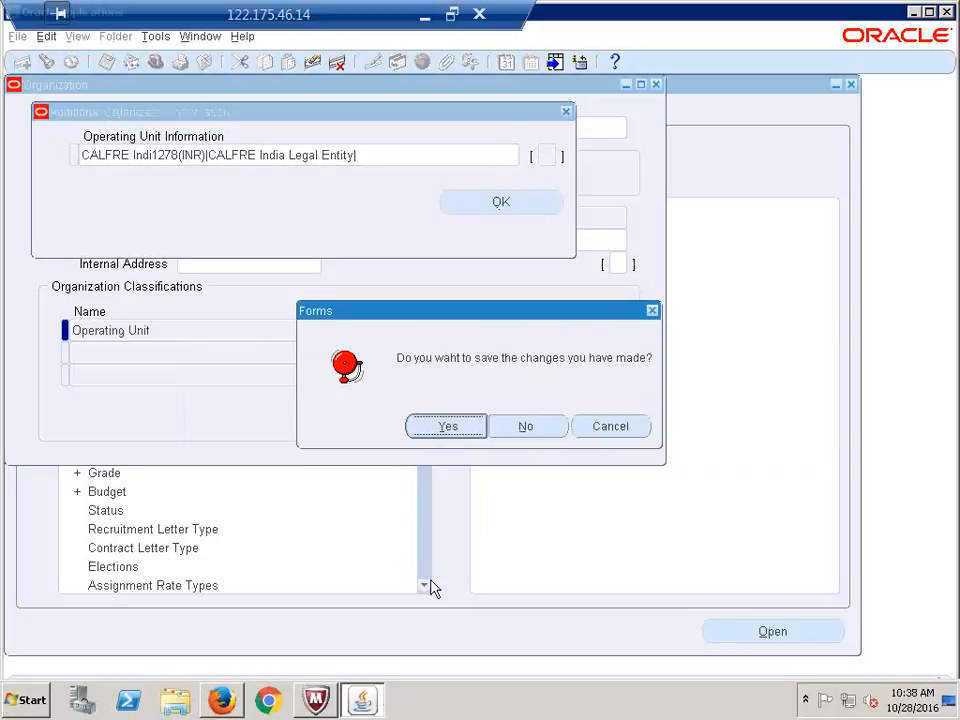
{"action": "left_click", "coordinate": [450, 428]}
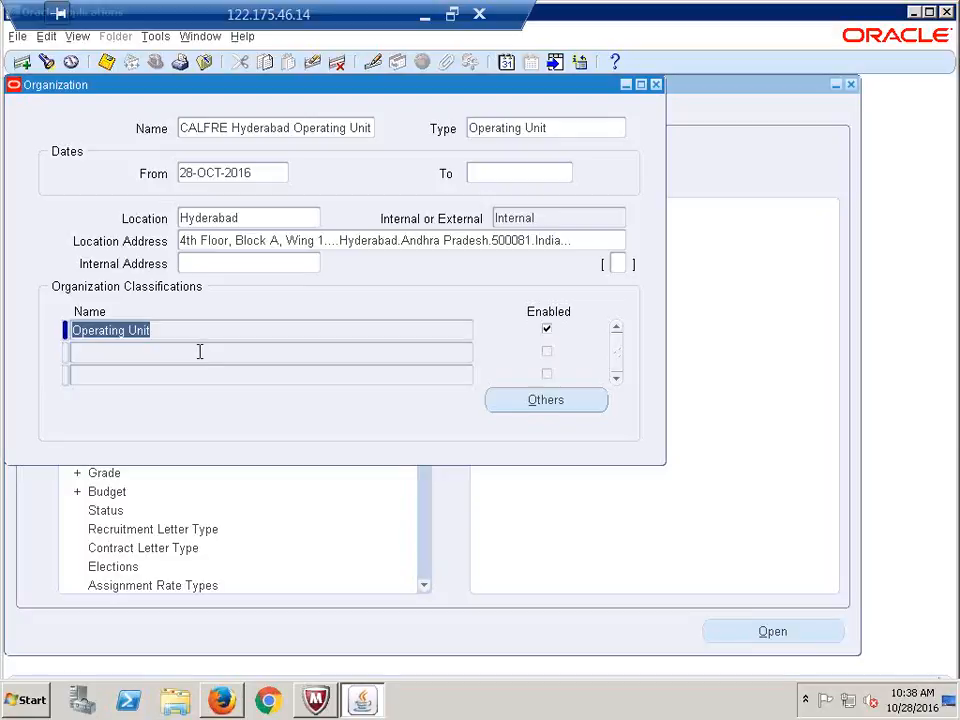
{"action": "left_click", "coordinate": [656, 85]}
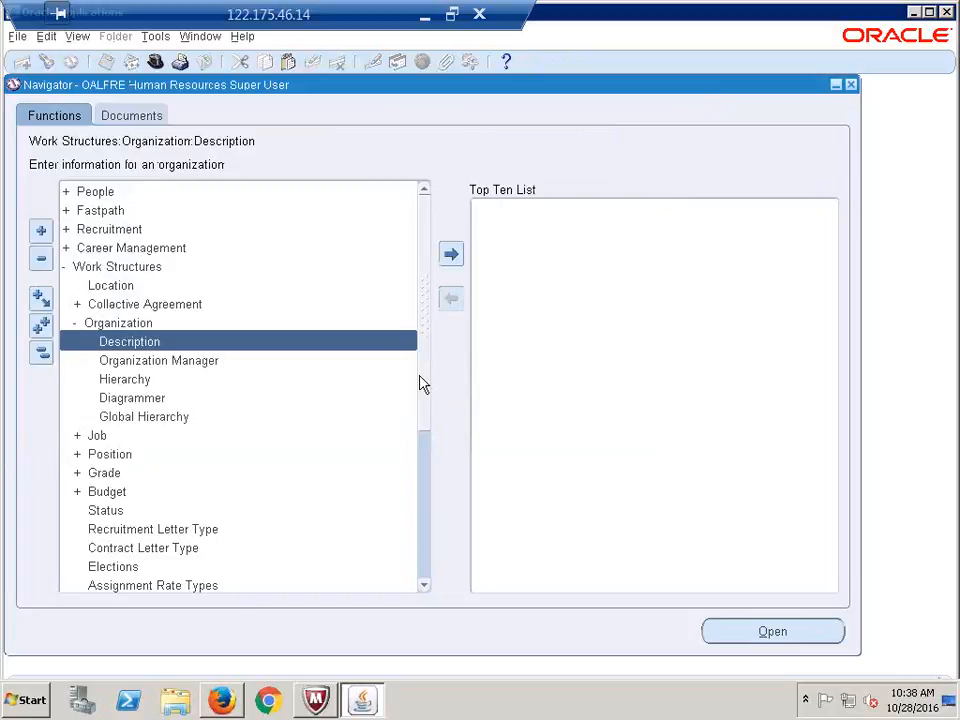
{"action": "left_click", "coordinate": [41, 353]}
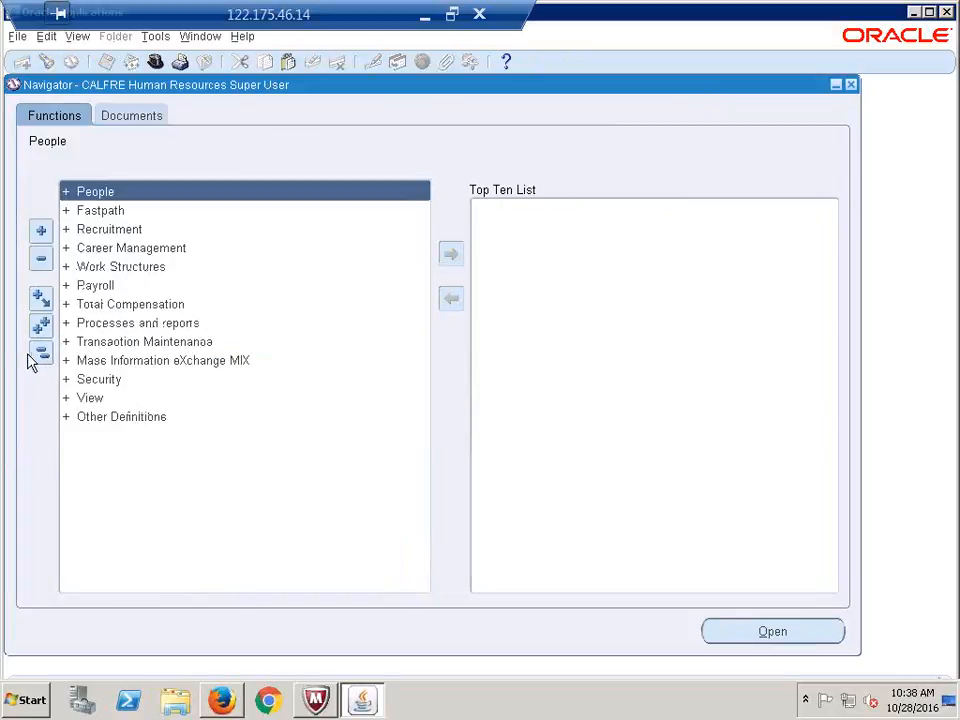
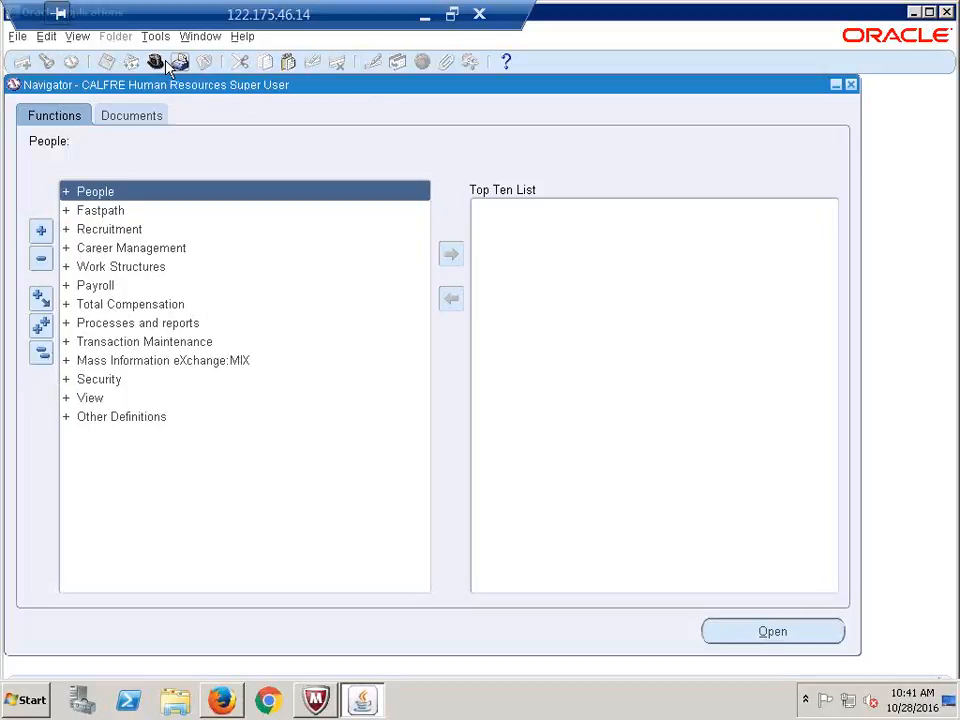
Enter 'done' as the Create Operating Unit status in Recap.xlsx, then return to Oracle
{"action": "left_click", "coordinate": [420, 38]}
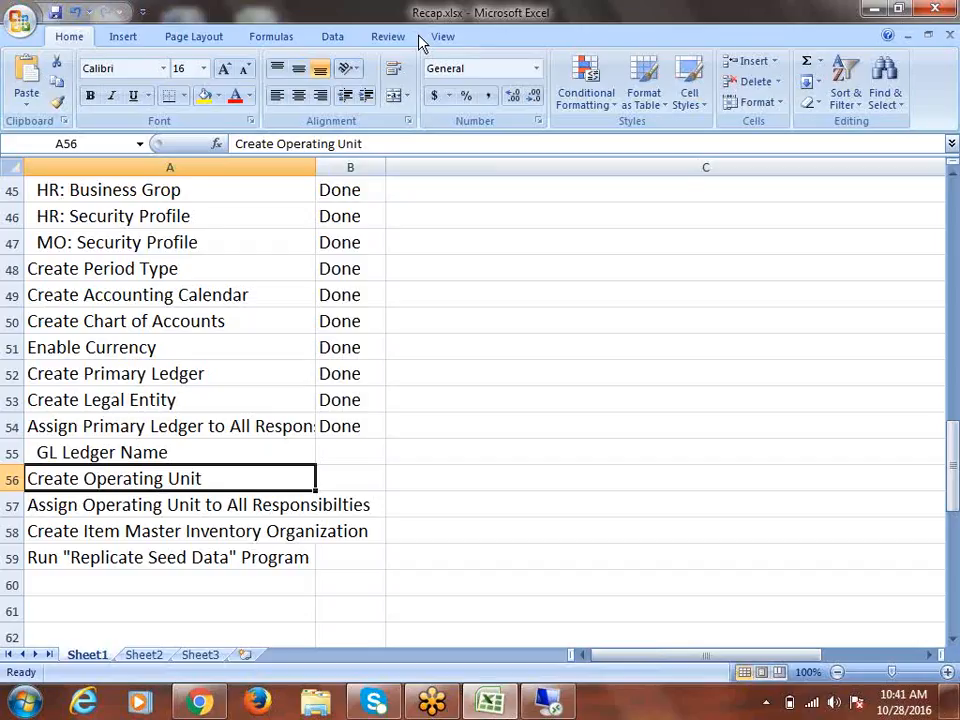
{"action": "key", "text": "Tab"}
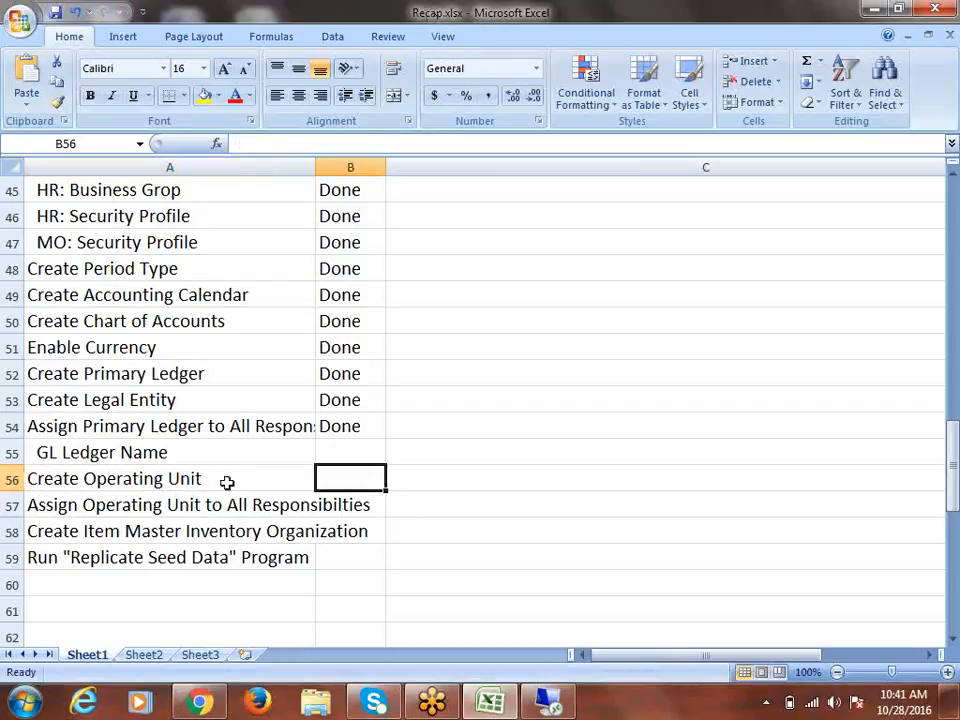
{"action": "type", "text": "done"}
{"action": "key", "text": "Return"}
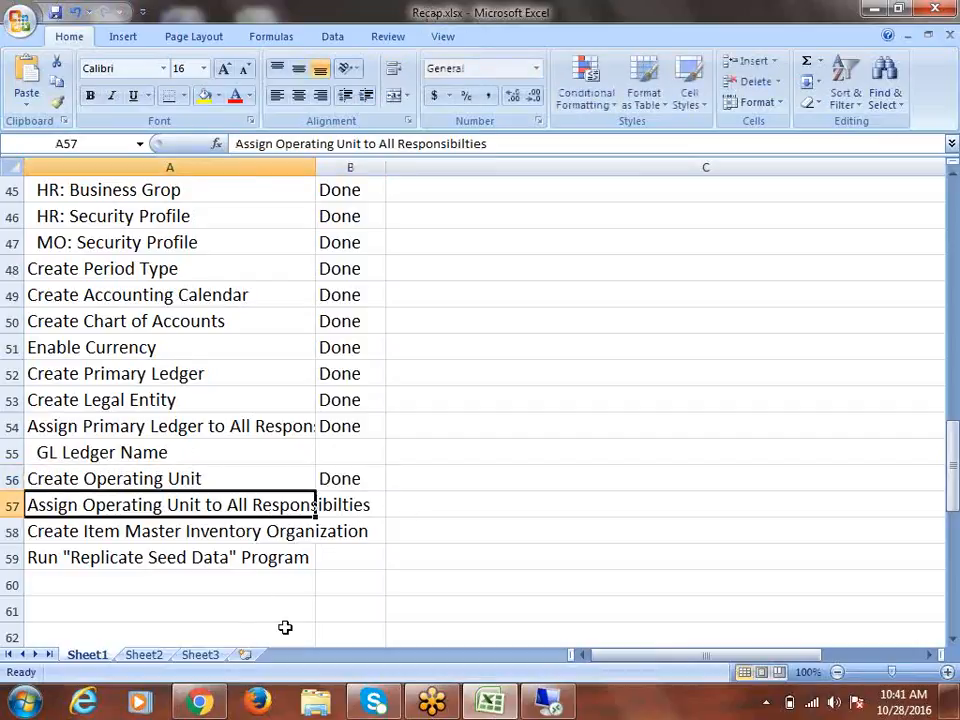
{"action": "key", "text": "Tab"}
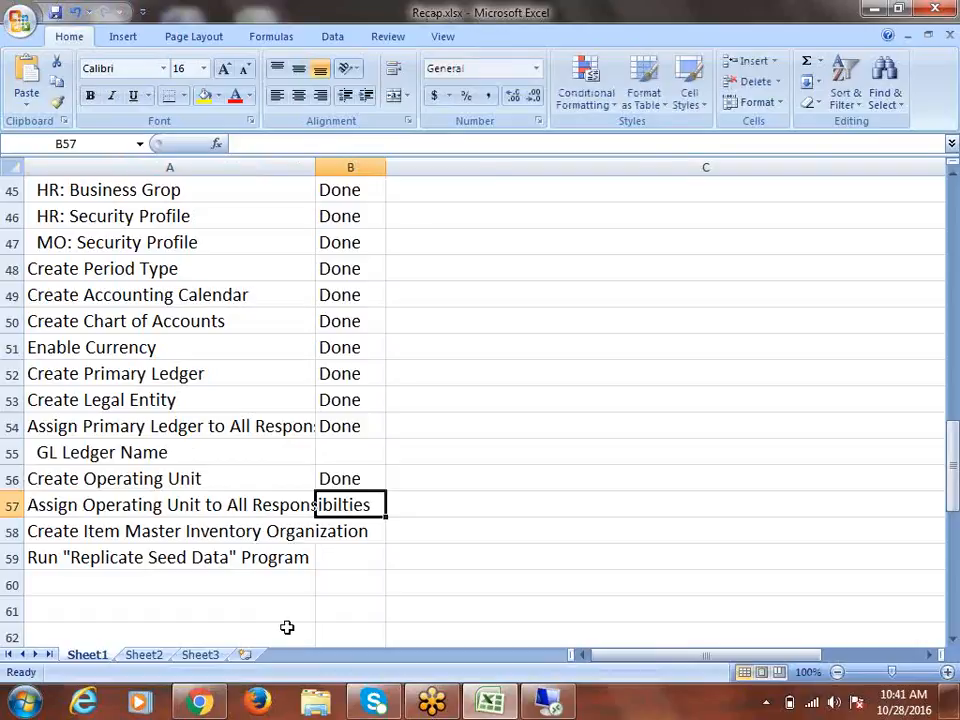
{"action": "left_click", "coordinate": [541, 705]}
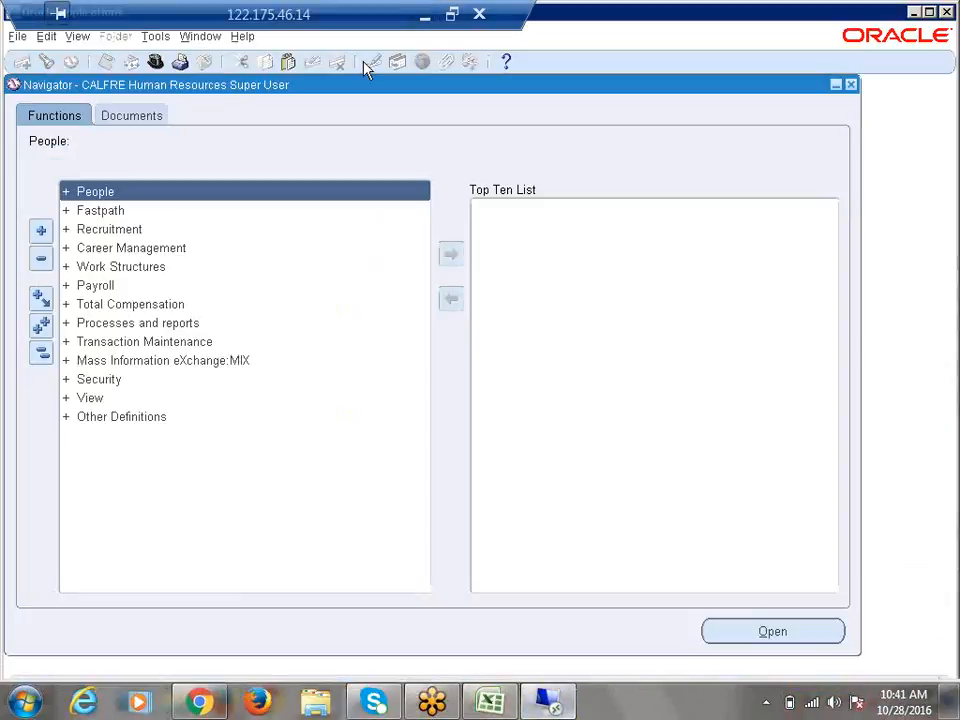
Switch to the System Administrator responsibility and open Profile > System
{"action": "left_click", "coordinate": [155, 62]}
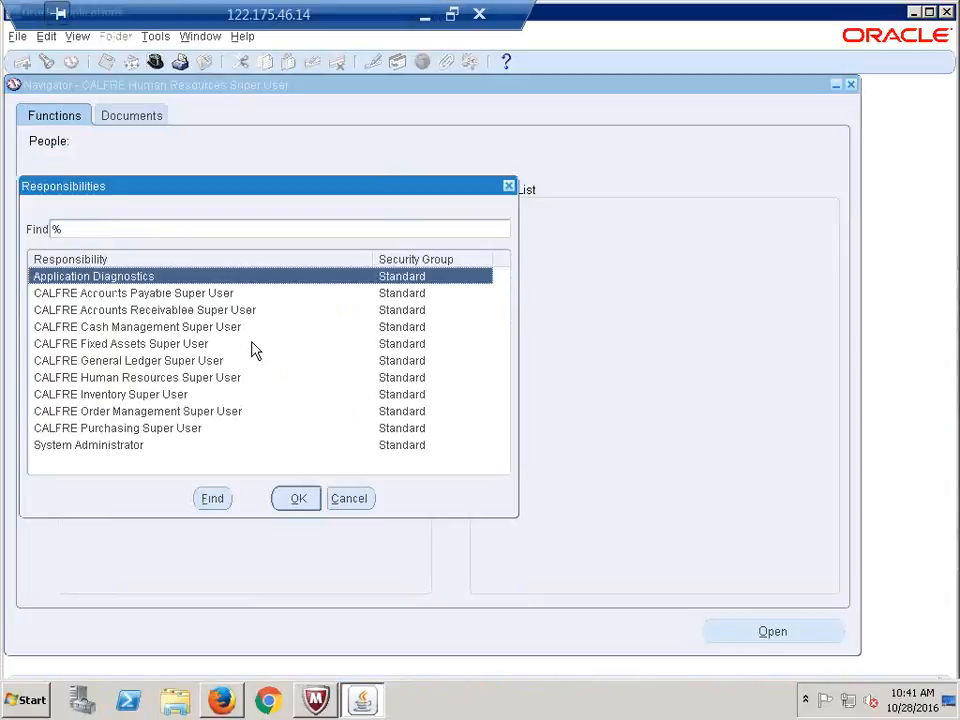
{"action": "key", "text": "s"}
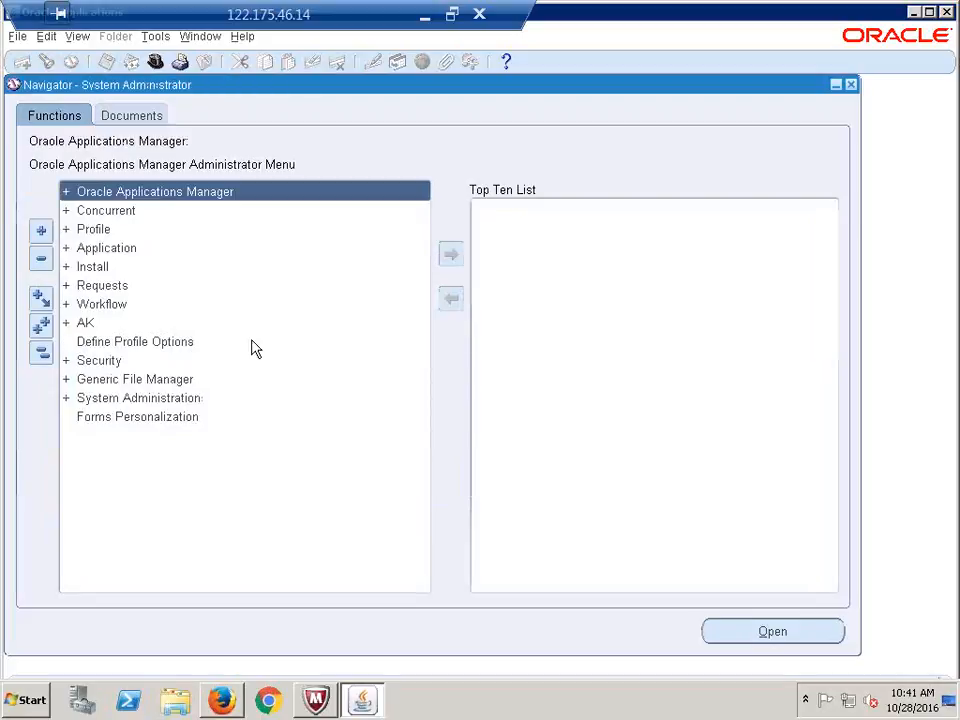
{"action": "left_click", "coordinate": [94, 231]}
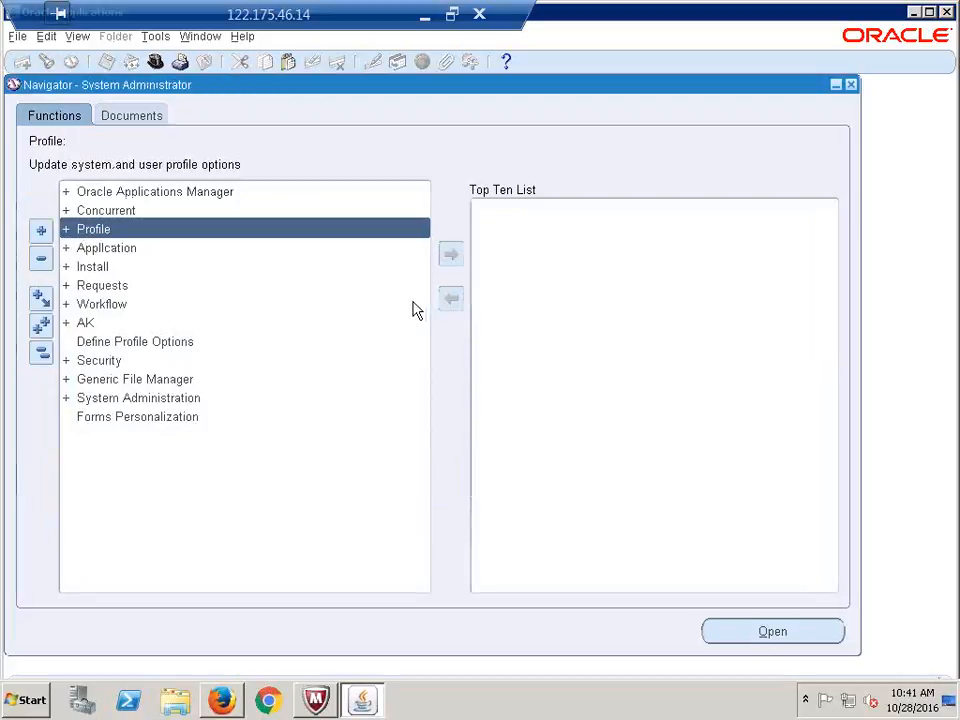
{"action": "key", "text": "Return"}
{"action": "key", "text": "Return"}
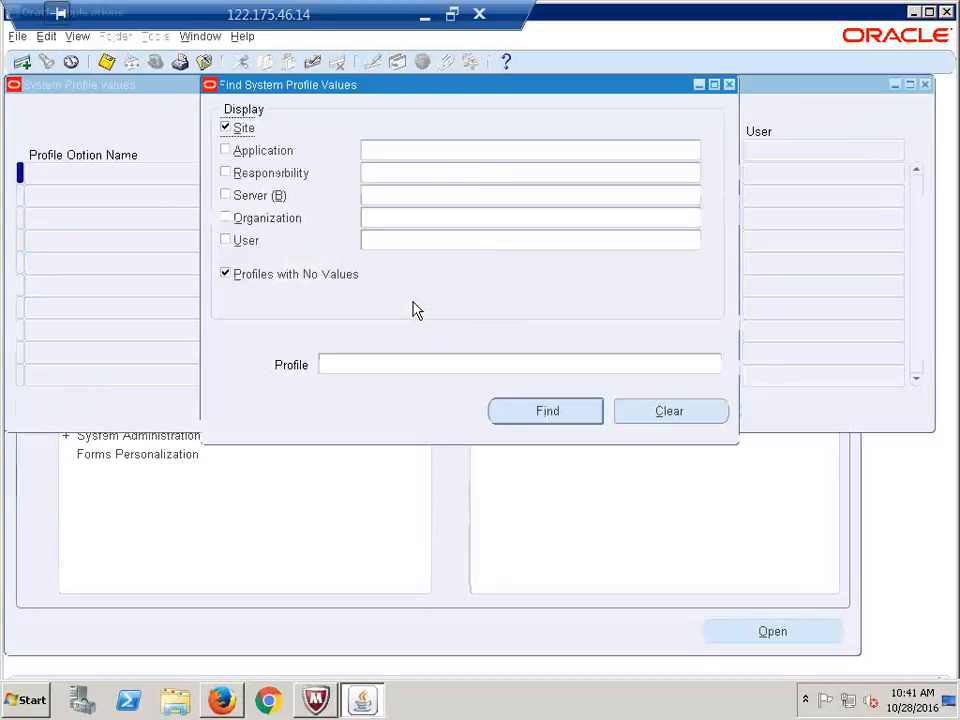
Filter Find System Profile Values on Responsibility CALFRE Accounts Payable Super User
{"action": "left_click", "coordinate": [386, 174]}
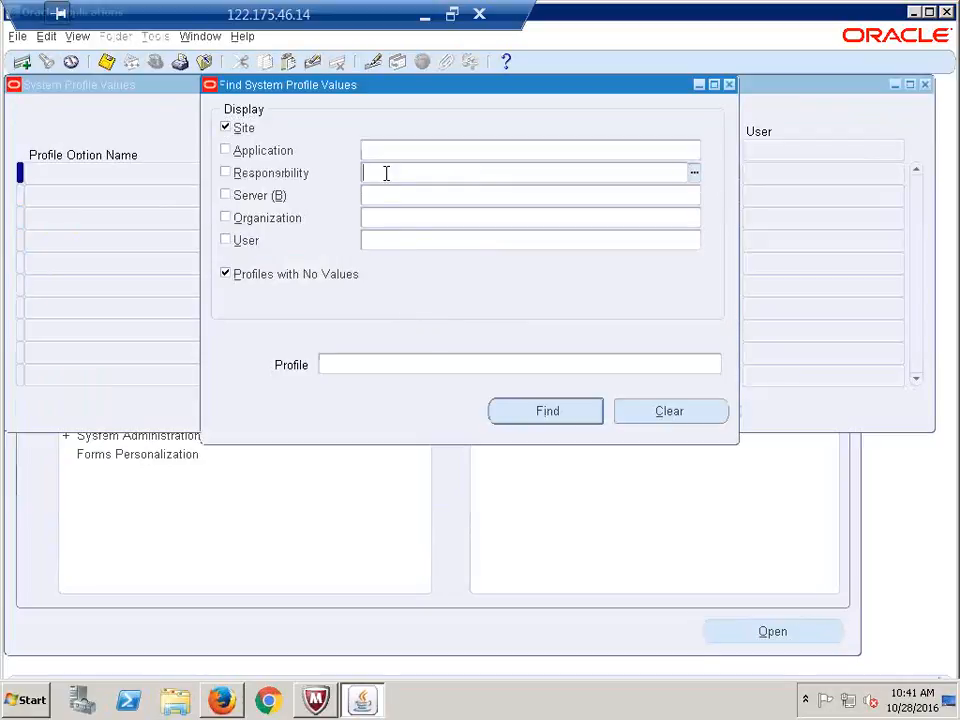
{"action": "type", "text": "ca"}
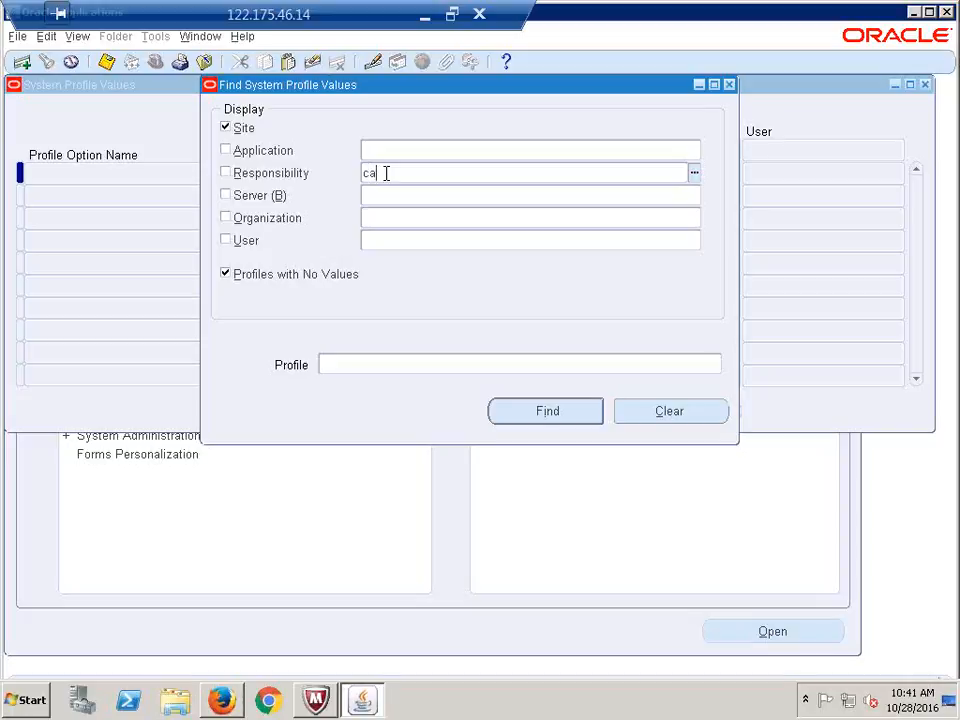
{"action": "type", "text": "lfre"}
{"action": "key", "text": "Tab"}
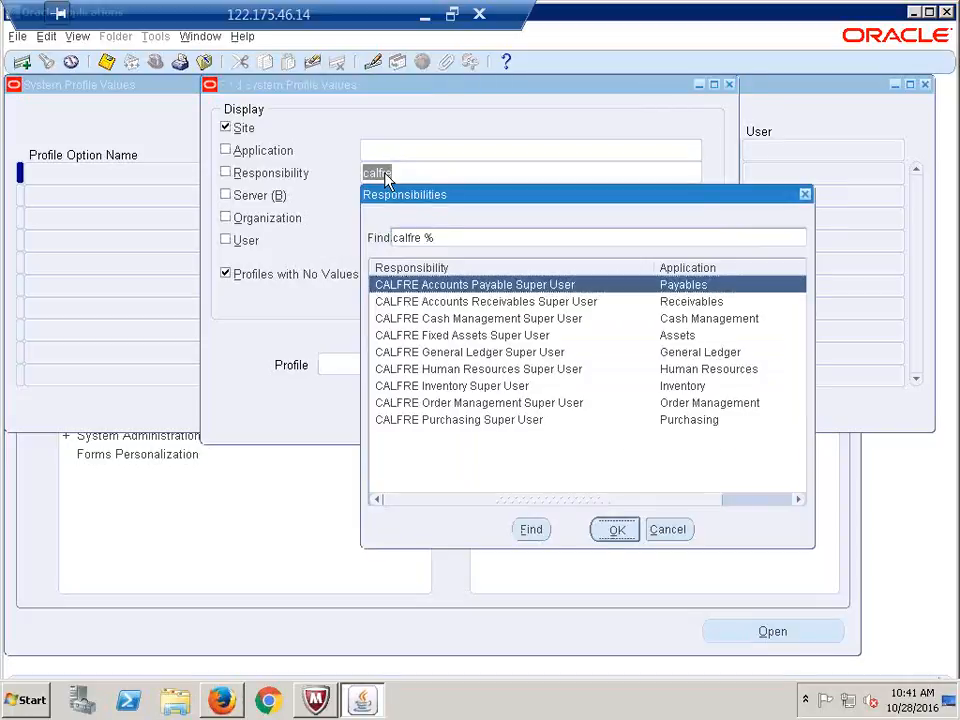
{"action": "key", "text": "Return"}
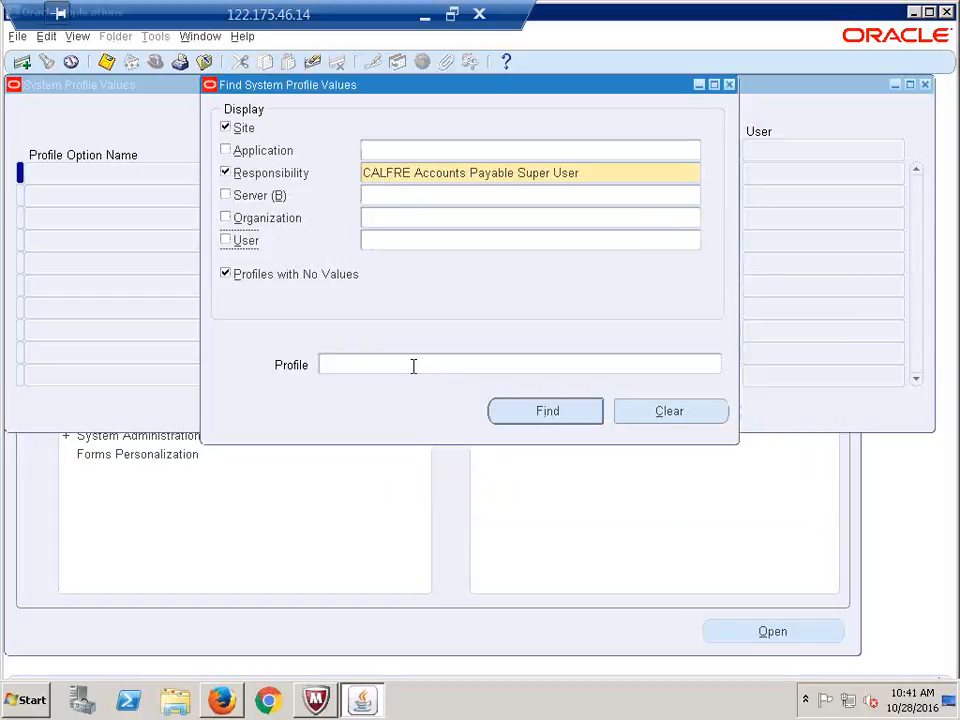
{"action": "left_click", "coordinate": [413, 366]}
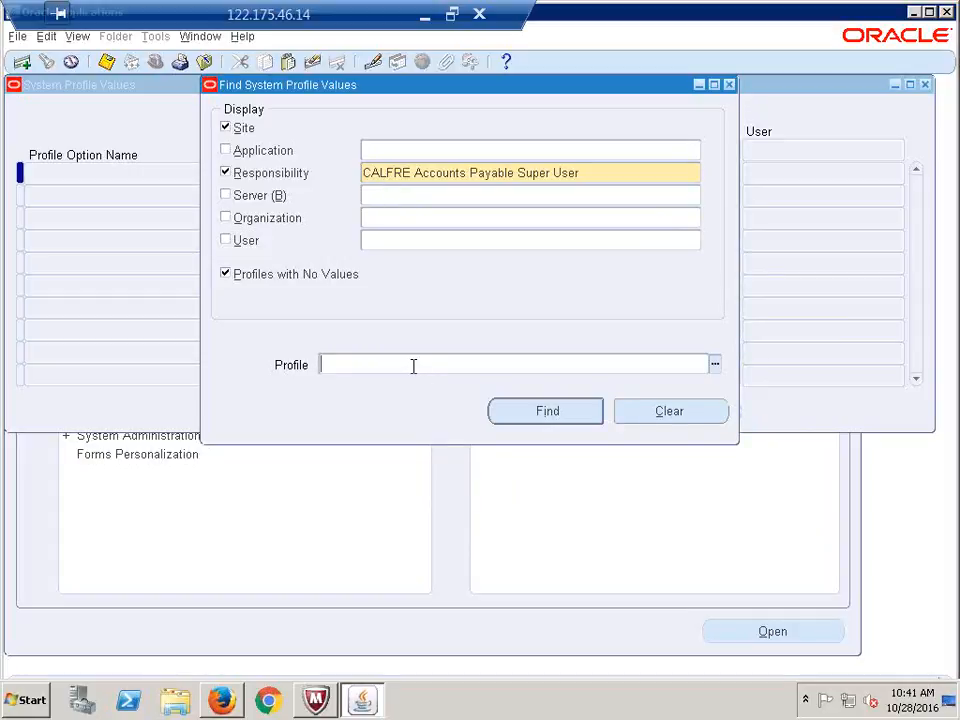
{"action": "key", "text": "alt+Tab"}
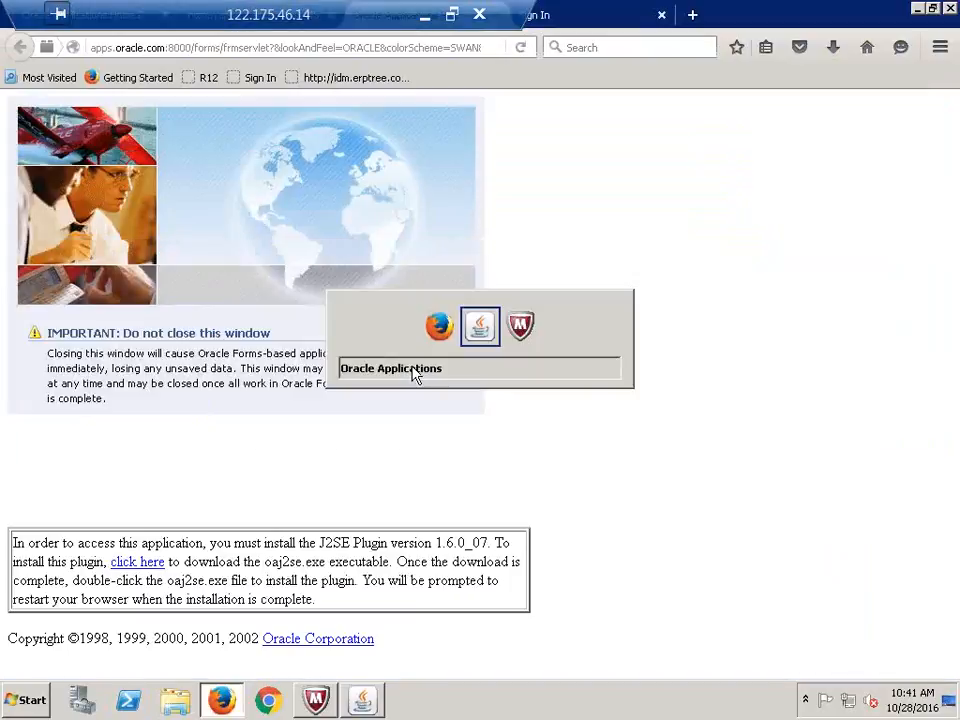
{"action": "key", "text": "alt+Tab"}
{"action": "key", "text": "alt+Tab"}
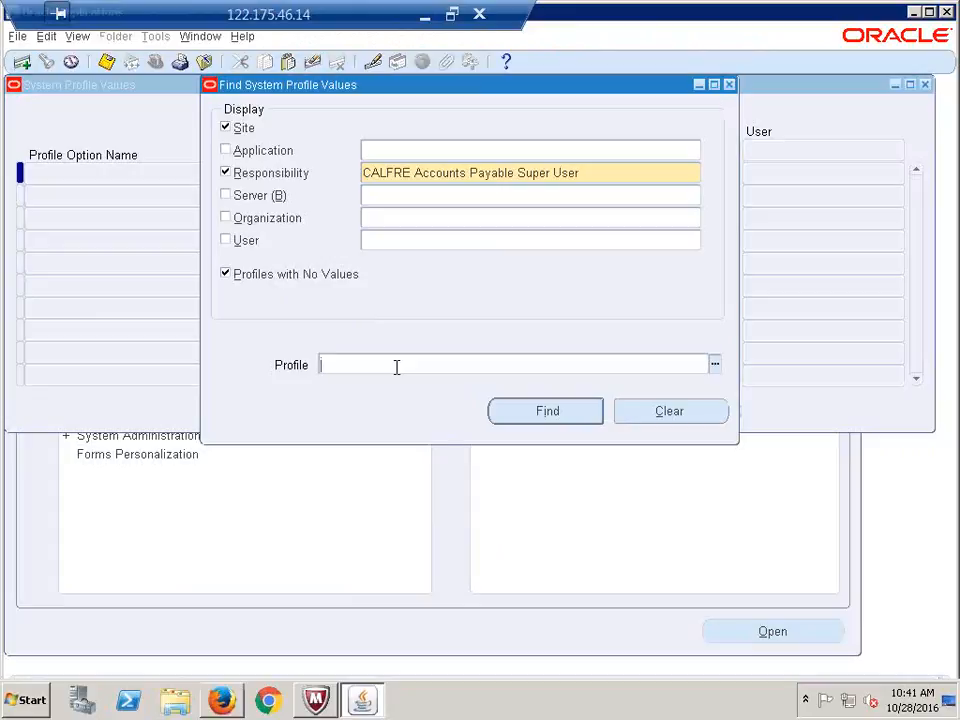
In the Recap checklist, locate and select cell A57
{"action": "left_click", "coordinate": [425, 20]}
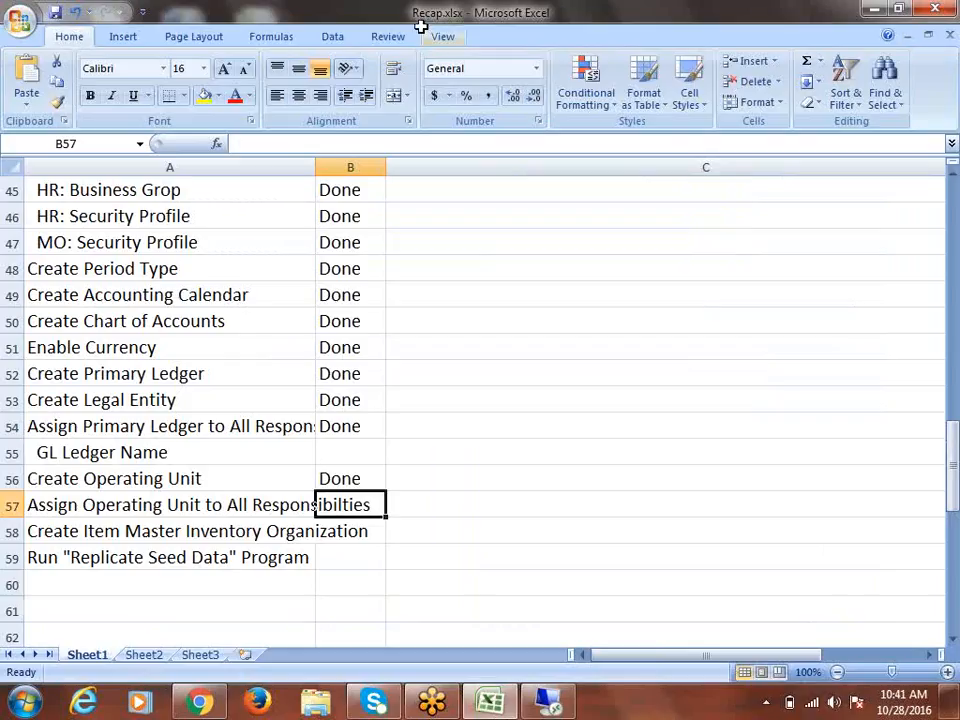
{"action": "scroll", "coordinate": [267, 423], "scroll_direction": "up", "scroll_amount": 2}
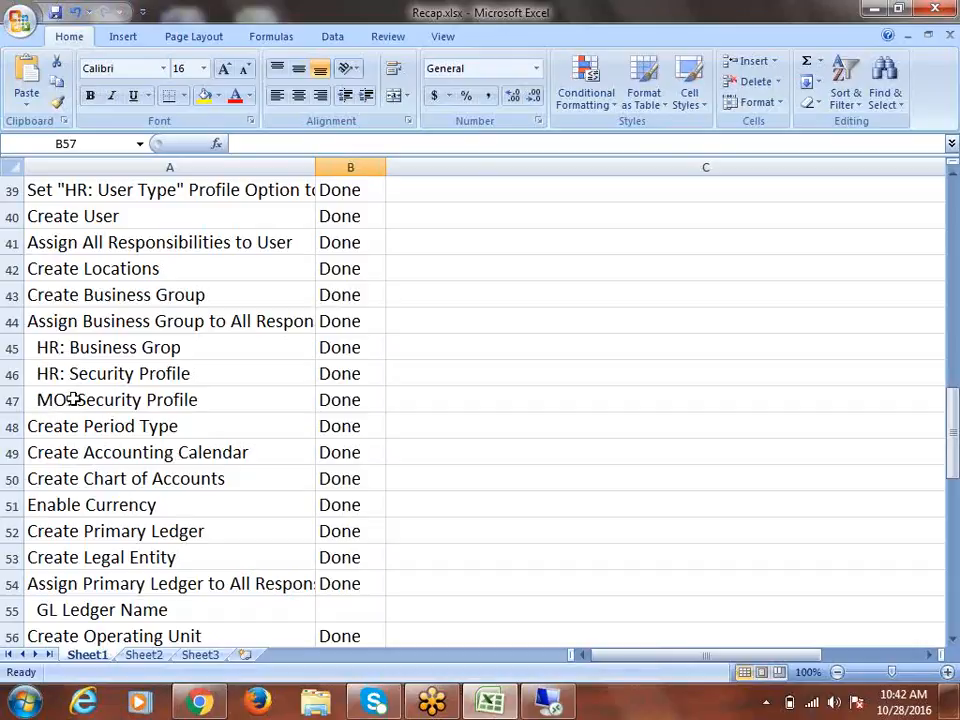
{"action": "scroll", "coordinate": [75, 399], "scroll_direction": "down", "scroll_amount": 2}
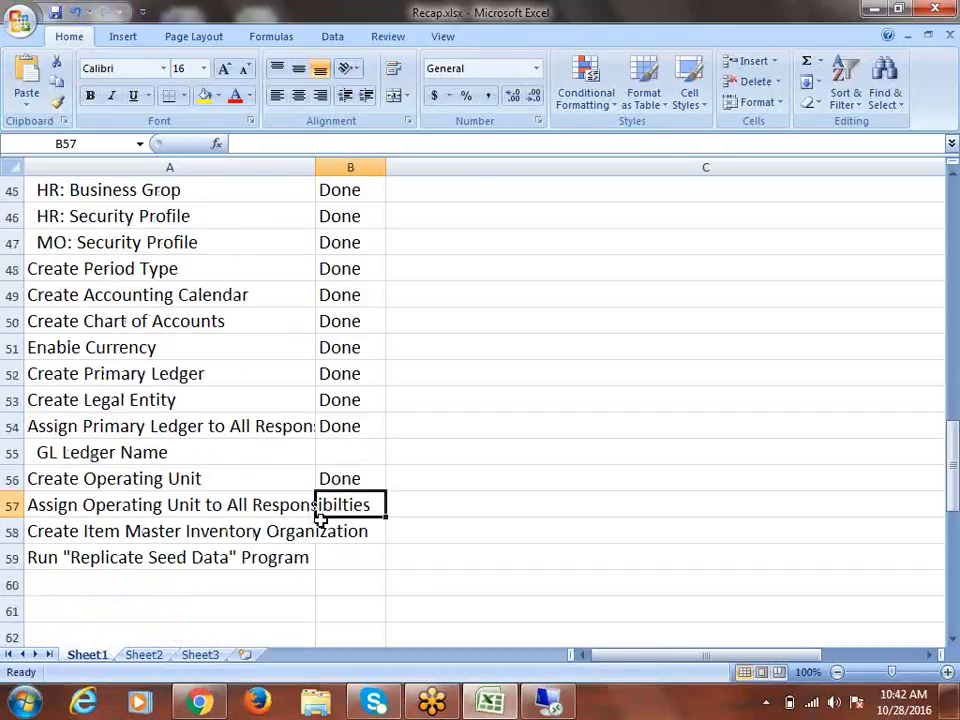
{"action": "left_click", "coordinate": [474, 510]}
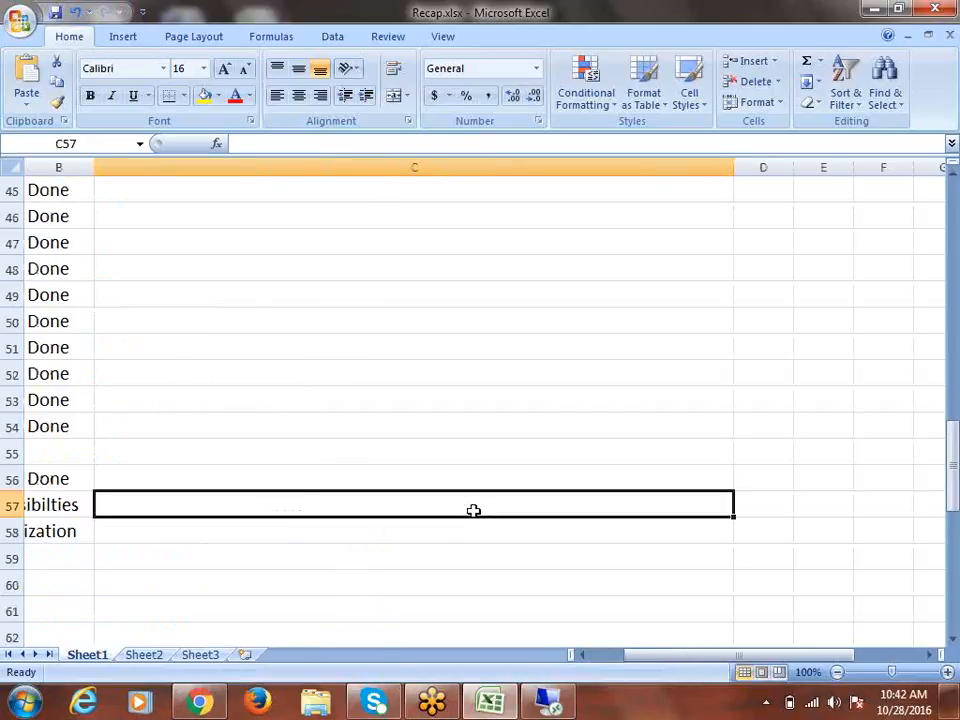
{"action": "key", "text": "Left"}
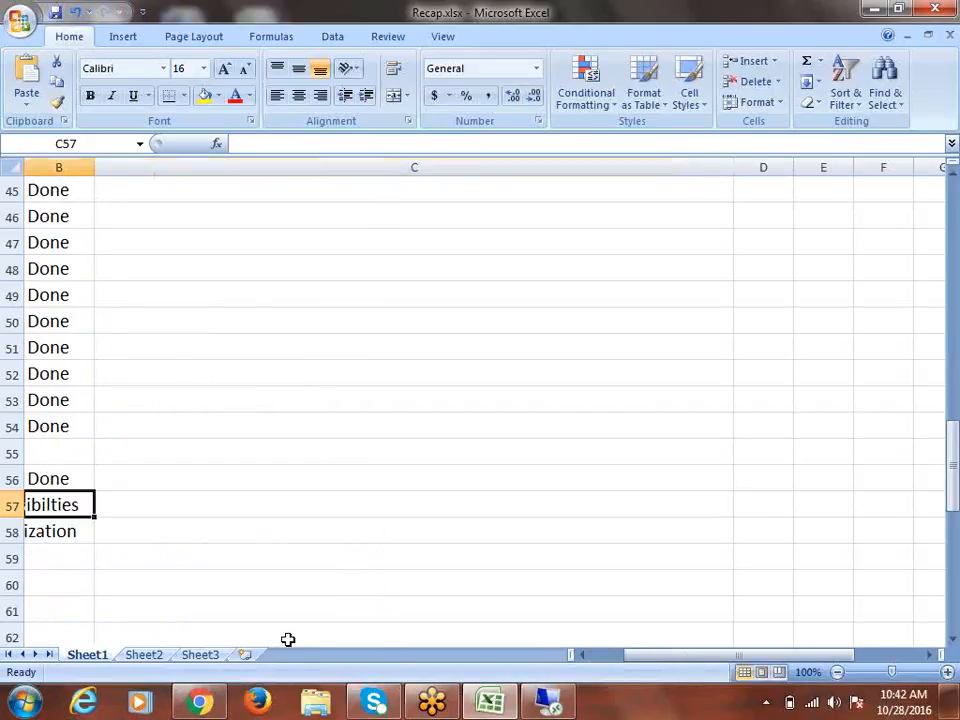
{"action": "key", "text": "Left"}
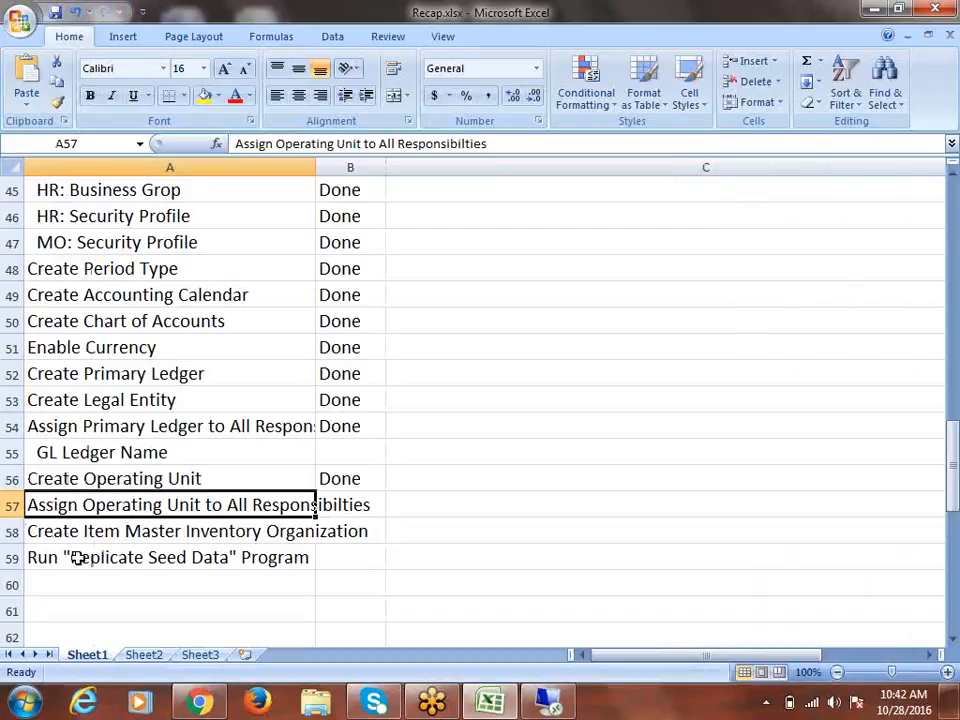
Insert a new row 58 and enter 'MO: Operating Unit' in A58, then return to Oracle
{"action": "left_click", "coordinate": [12, 531]}
{"action": "right_click", "coordinate": [12, 531]}
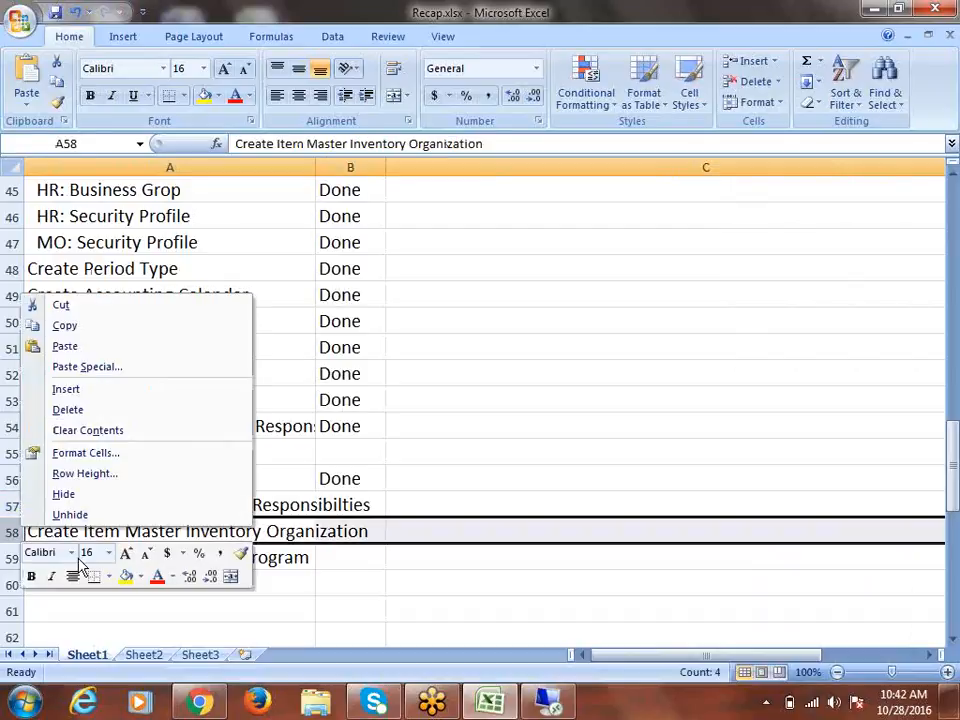
{"action": "left_click", "coordinate": [95, 391]}
{"action": "left_click", "coordinate": [82, 535]}
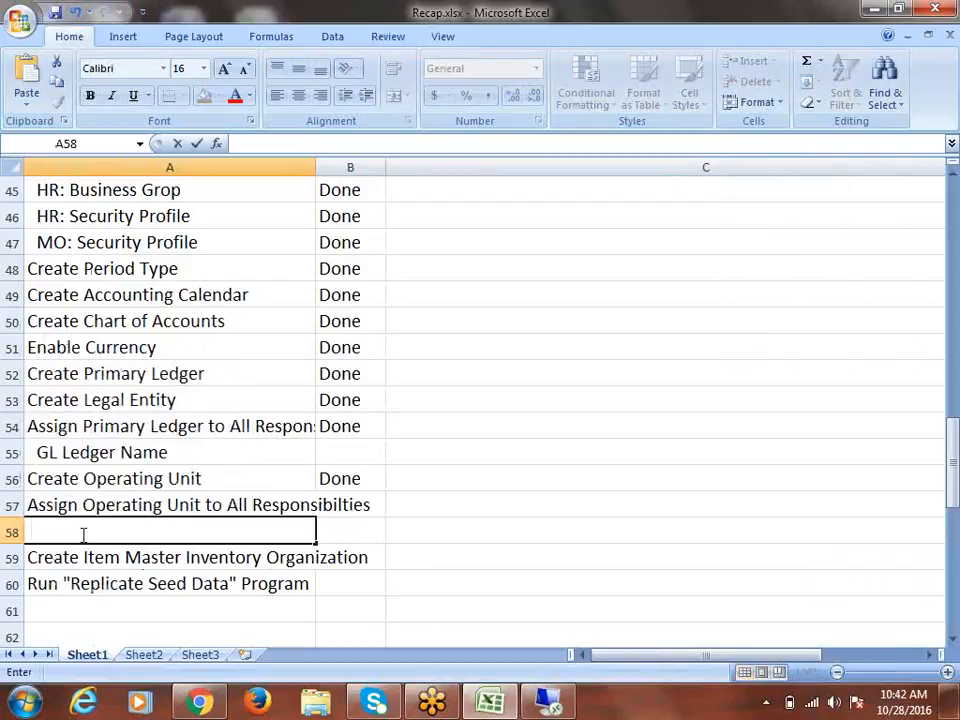
{"action": "type", "text": "MO: Opera"}
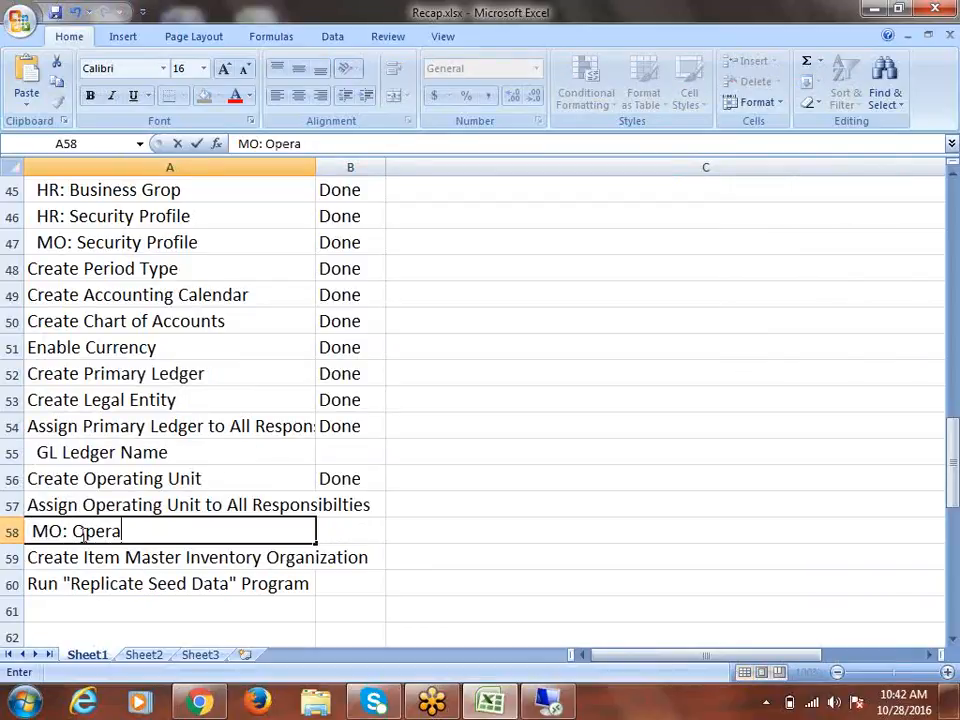
{"action": "type", "text": "ting Unit"}
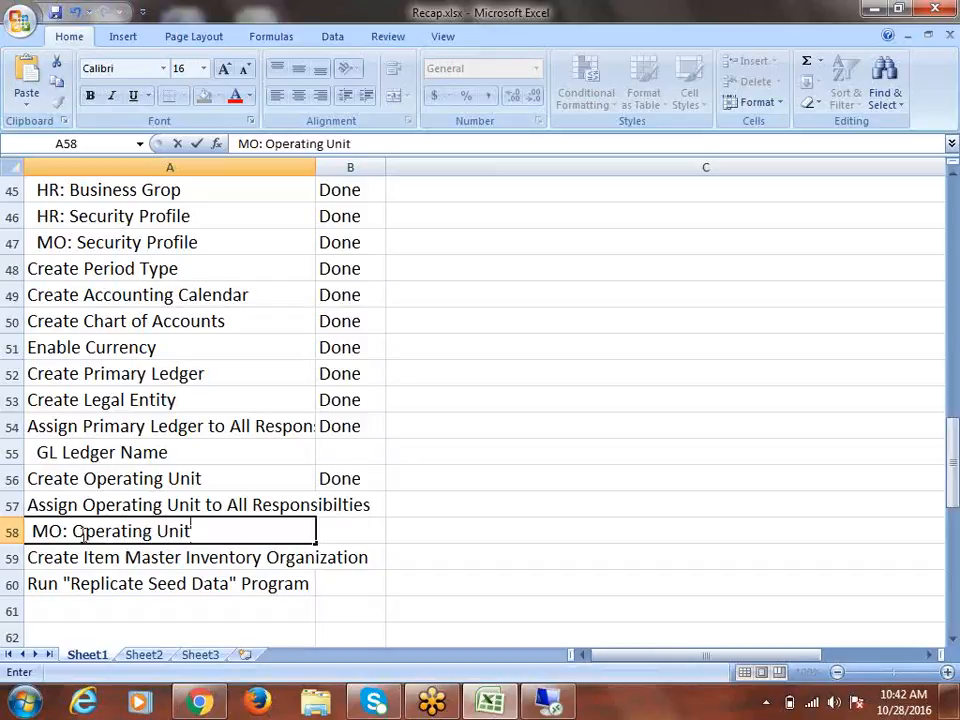
{"action": "key", "text": "Tab"}
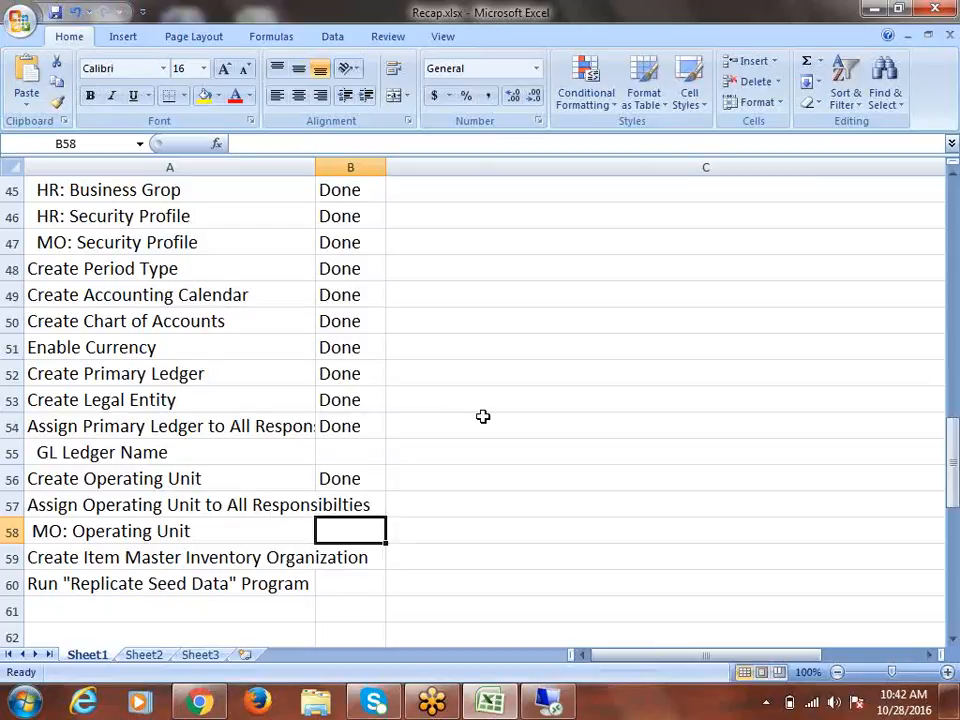
{"action": "left_click", "coordinate": [137, 531]}
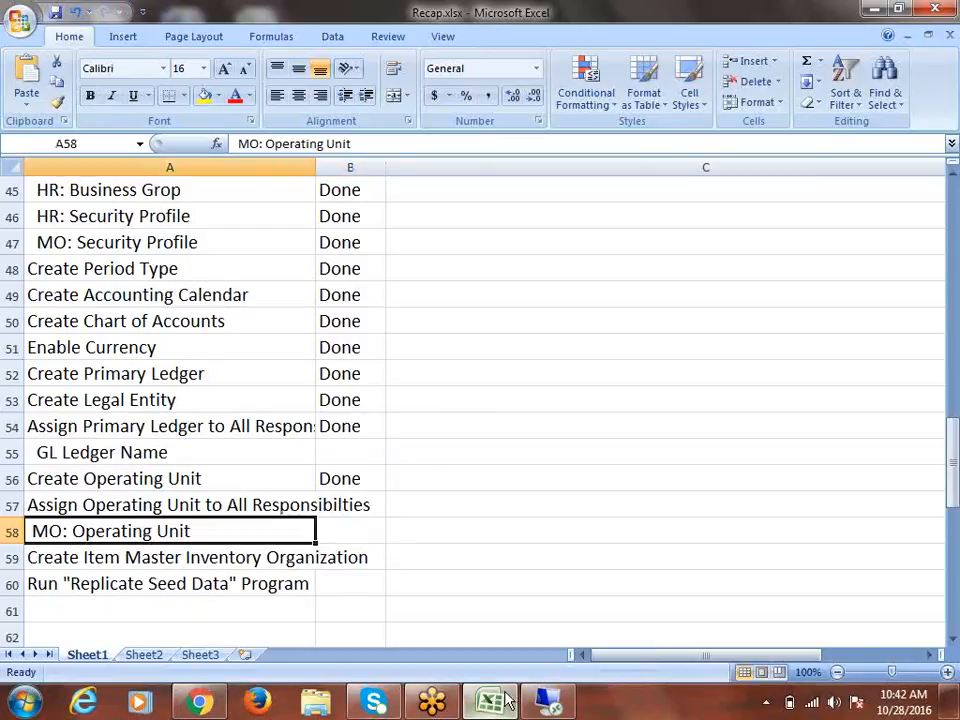
{"action": "left_click", "coordinate": [548, 708]}
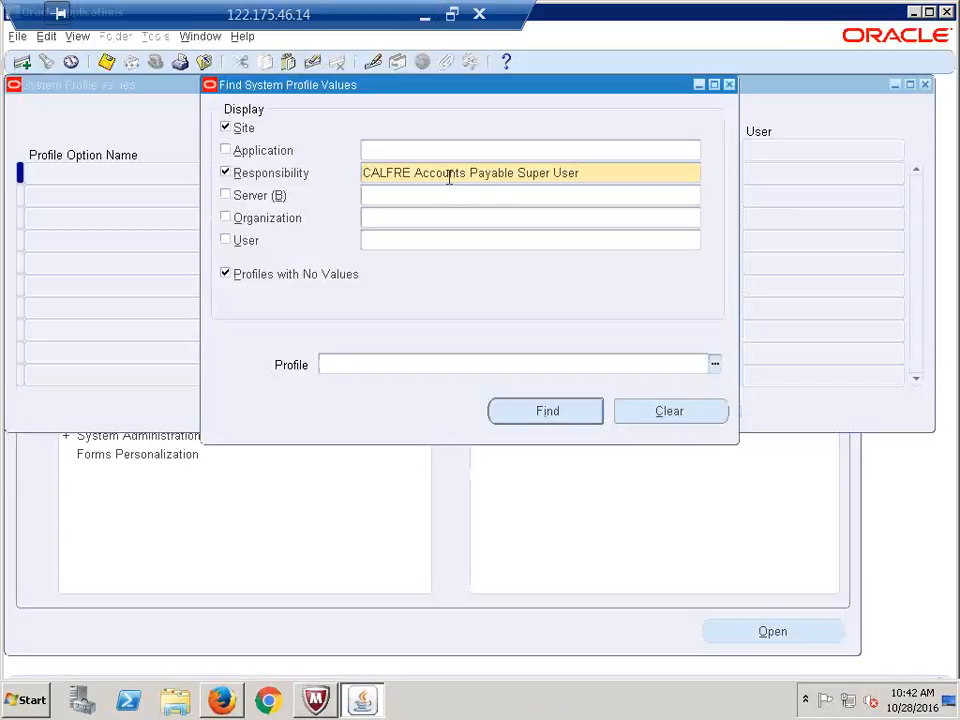
Enter profile 'MO:Operating Unit' and run Find to list its values
{"action": "type", "text": "MO:Operating Unit"}
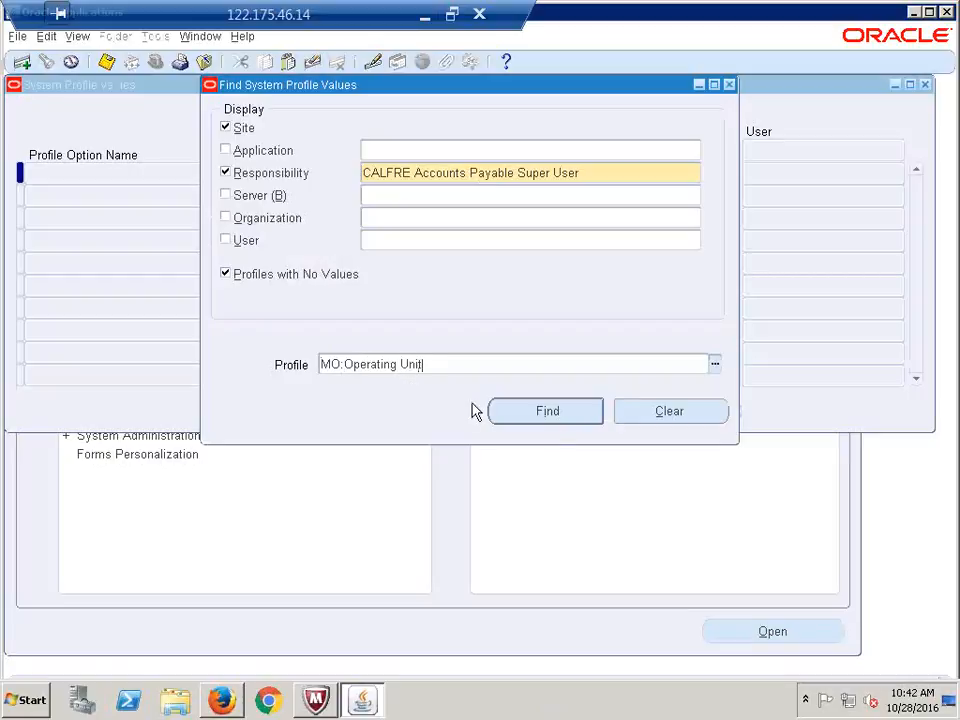
{"action": "left_click", "coordinate": [527, 412]}
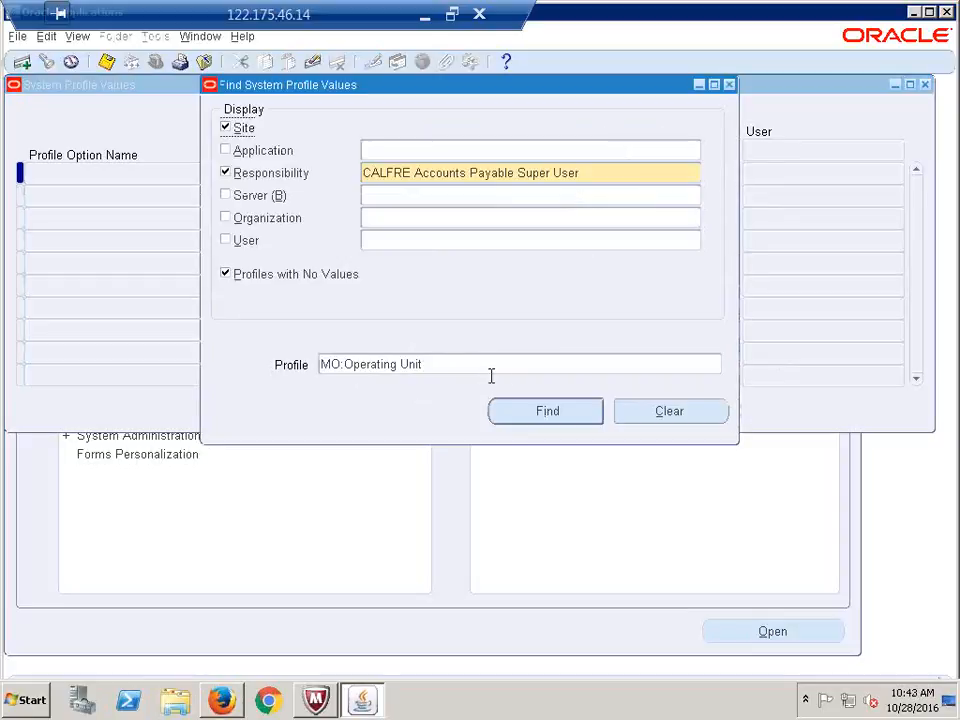
{"action": "left_click", "coordinate": [343, 366]}
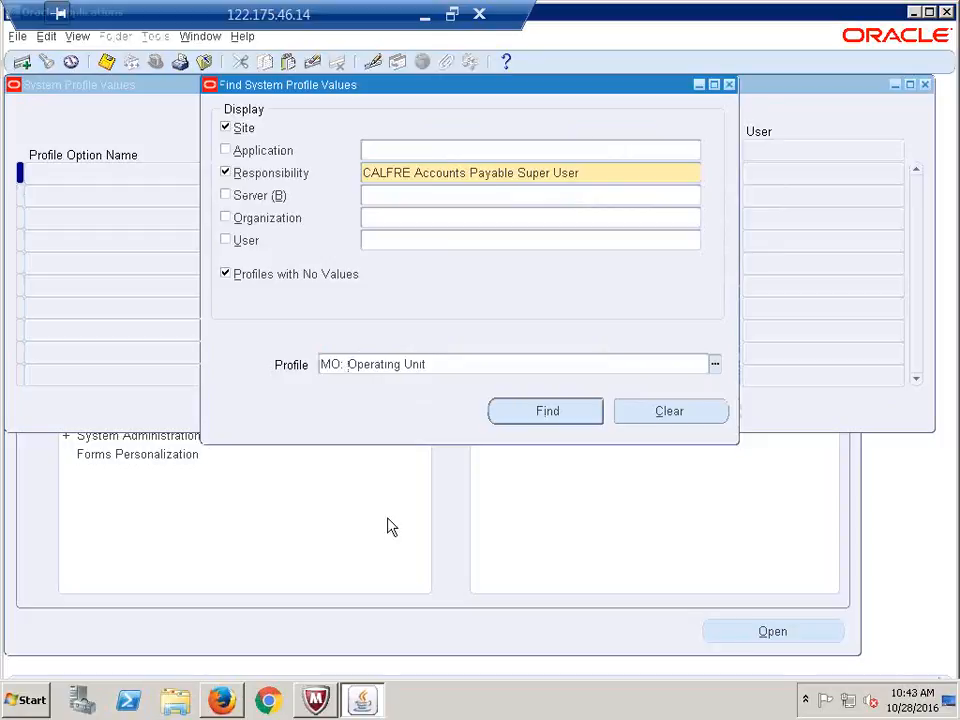
{"action": "left_click", "coordinate": [535, 412]}
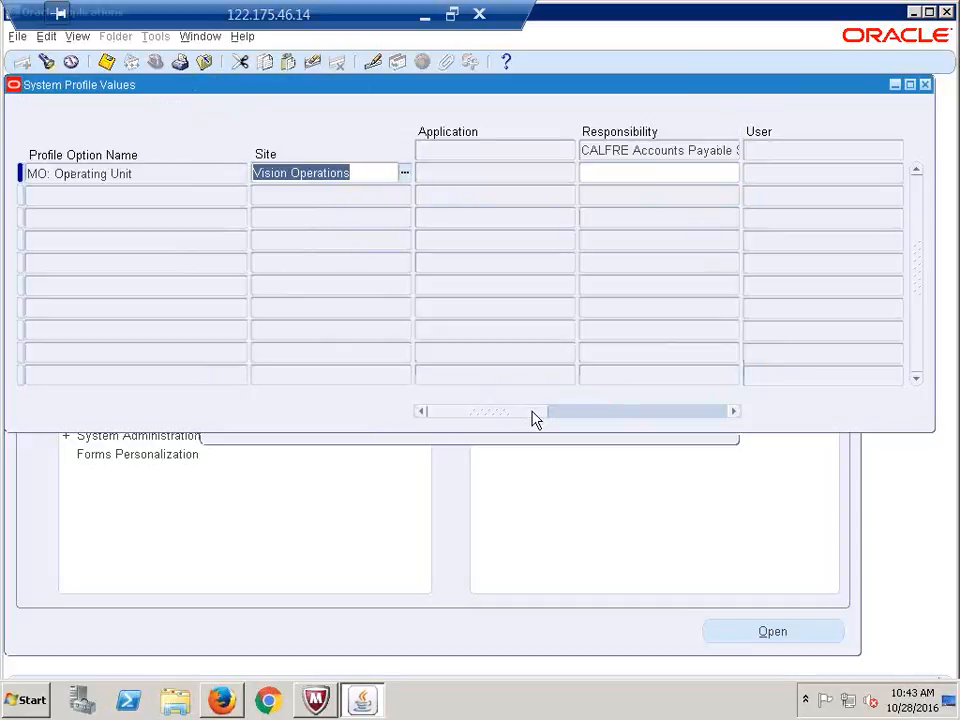
Enter 'calf' as the responsibility-level value and inspect the auto-completed Hyderabad operating unit
{"action": "left_click", "coordinate": [630, 178]}
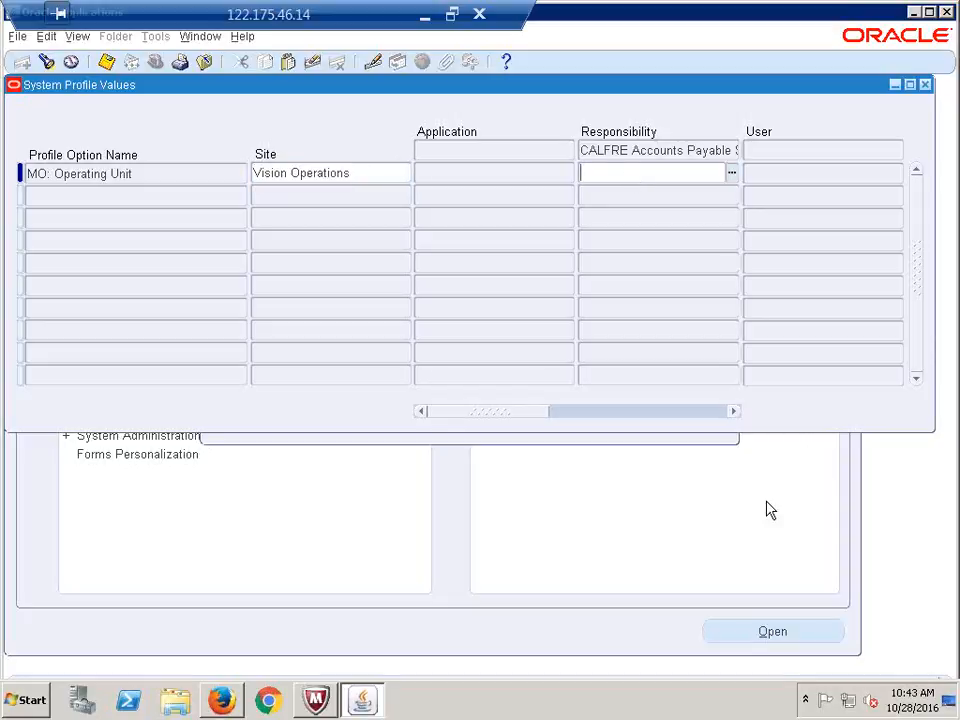
{"action": "type", "text": "calf"}
{"action": "key", "text": "Tab"}
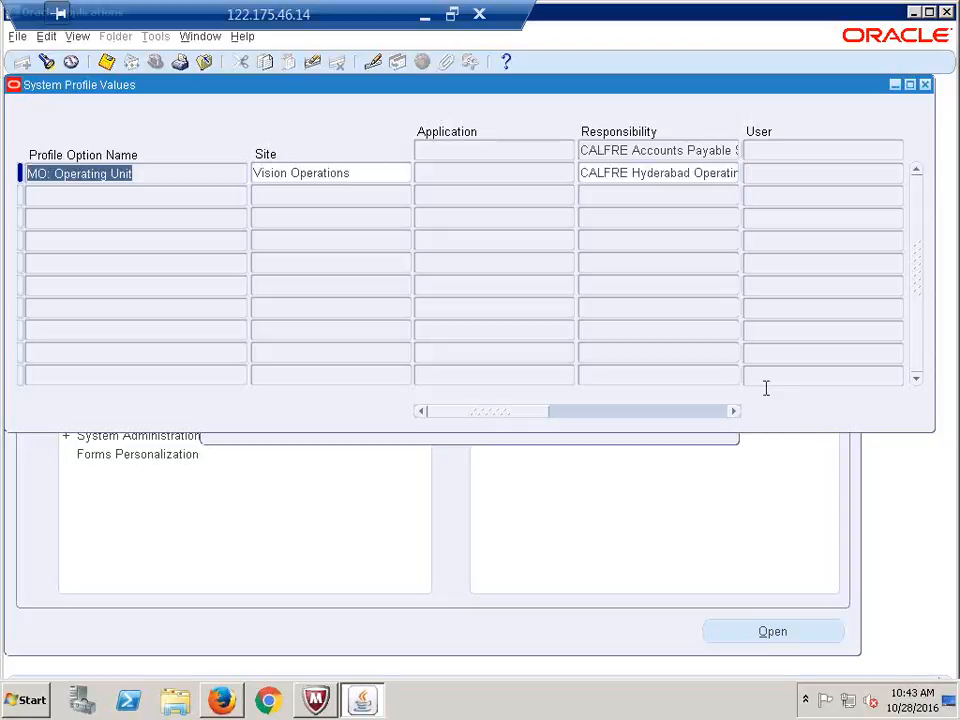
{"action": "left_click", "coordinate": [608, 173]}
{"action": "left_click_drag", "start_coordinate": [606, 173], "coordinate": [758, 173]}
{"action": "left_click", "coordinate": [611, 173]}
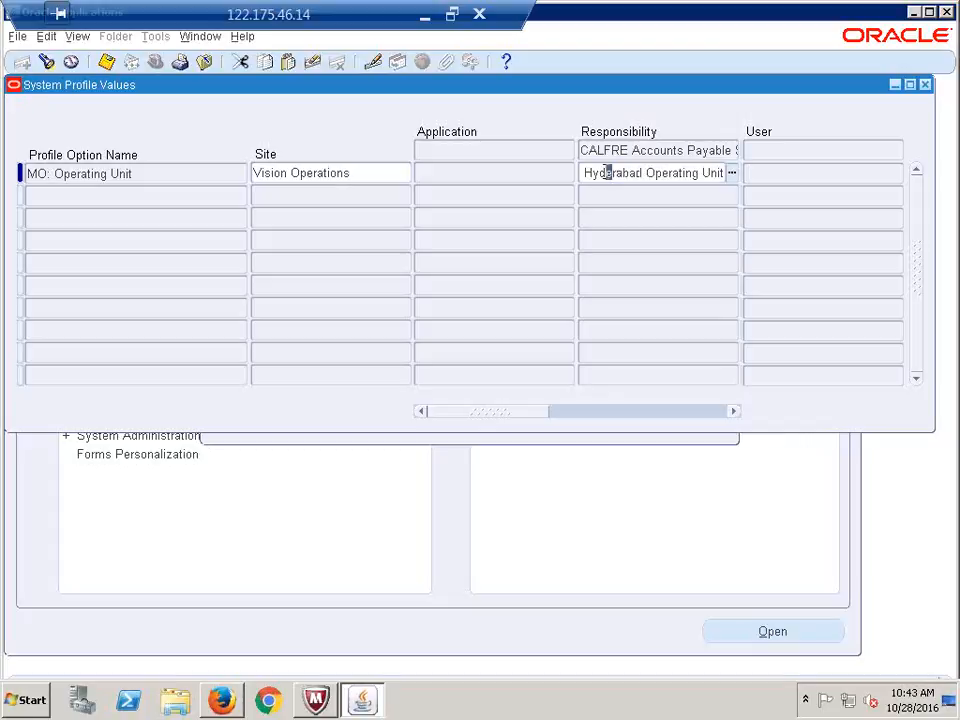
{"action": "left_click_drag", "start_coordinate": [611, 173], "coordinate": [551, 176]}
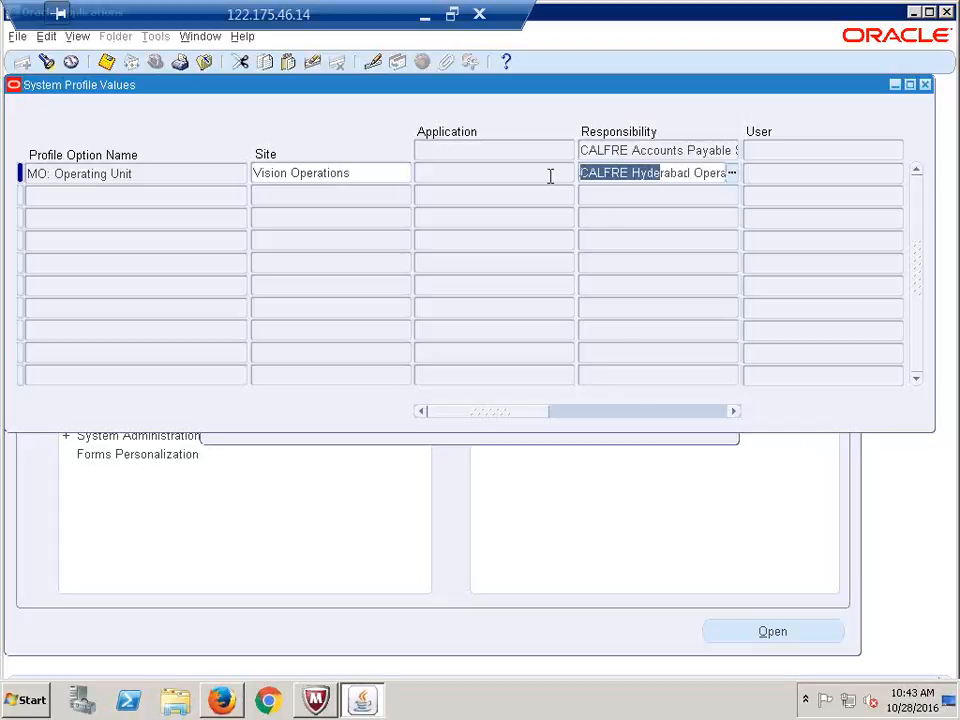
Replace the responsibility-level value with 'CALFRE' to auto-complete CALFRE Hyderabad Operating Unit
{"action": "triple_click", "coordinate": [621, 171]}
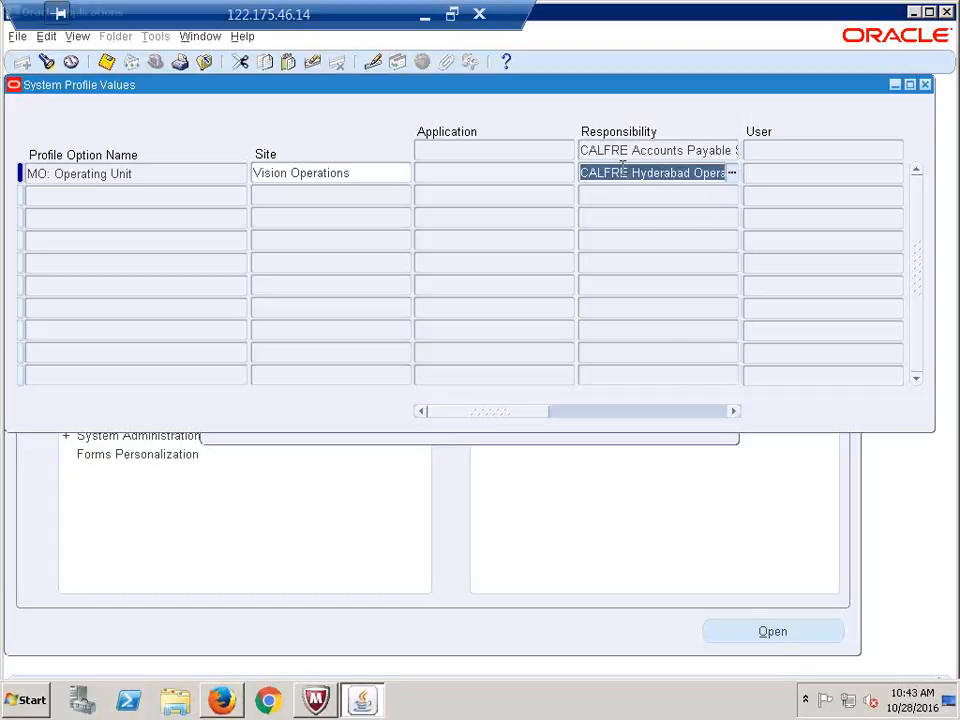
{"action": "type", "text": "CALFRE"}
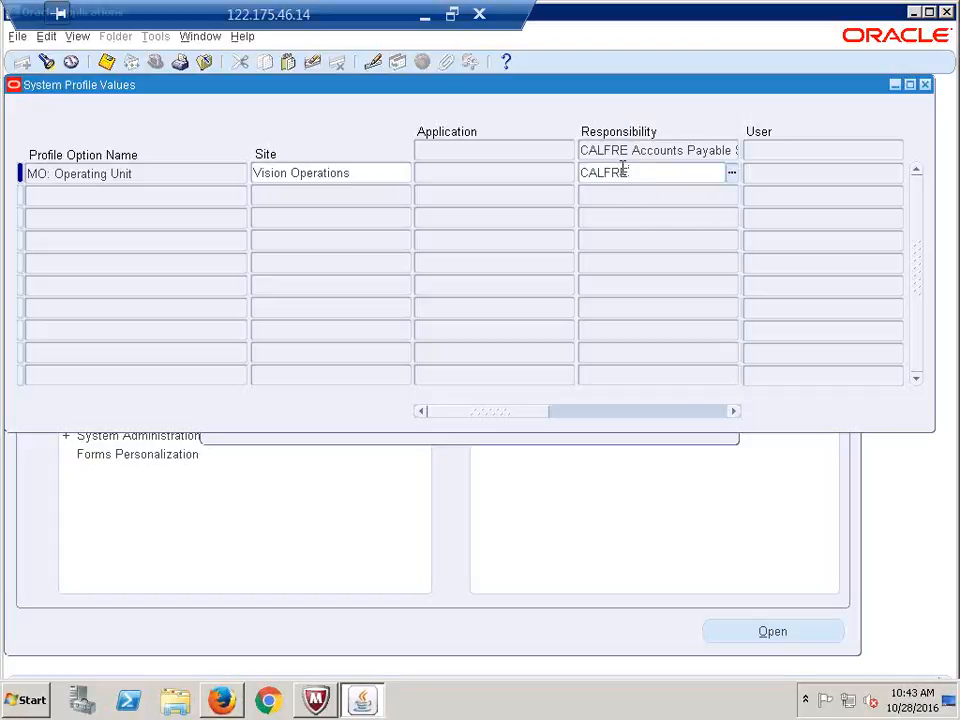
{"action": "key", "text": "Tab"}
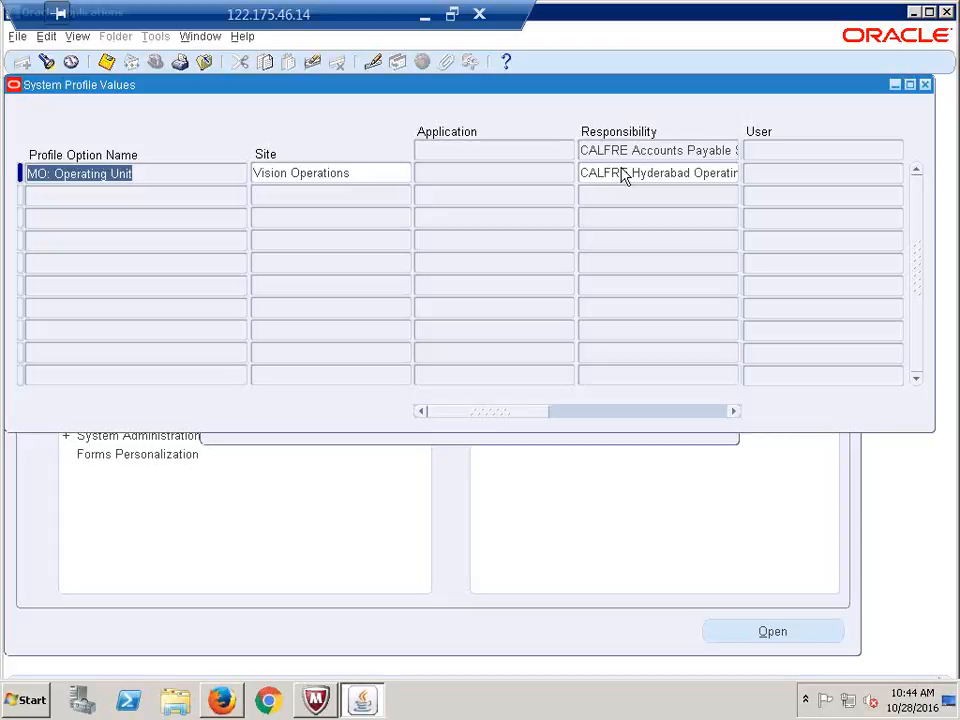
{"action": "left_click", "coordinate": [517, 180]}
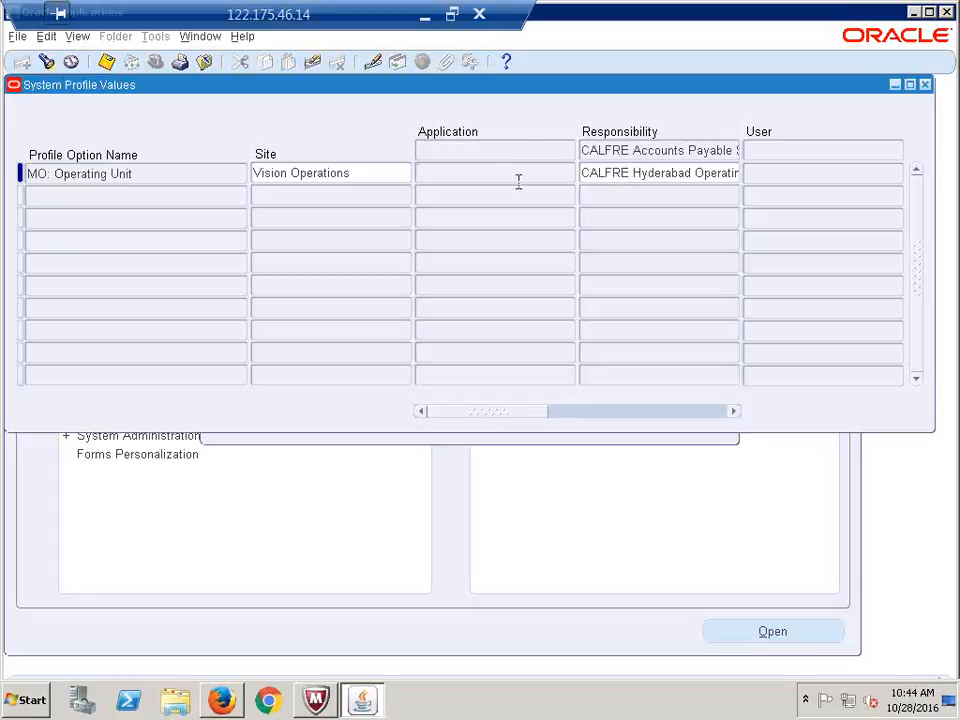
{"action": "left_click", "coordinate": [656, 172]}
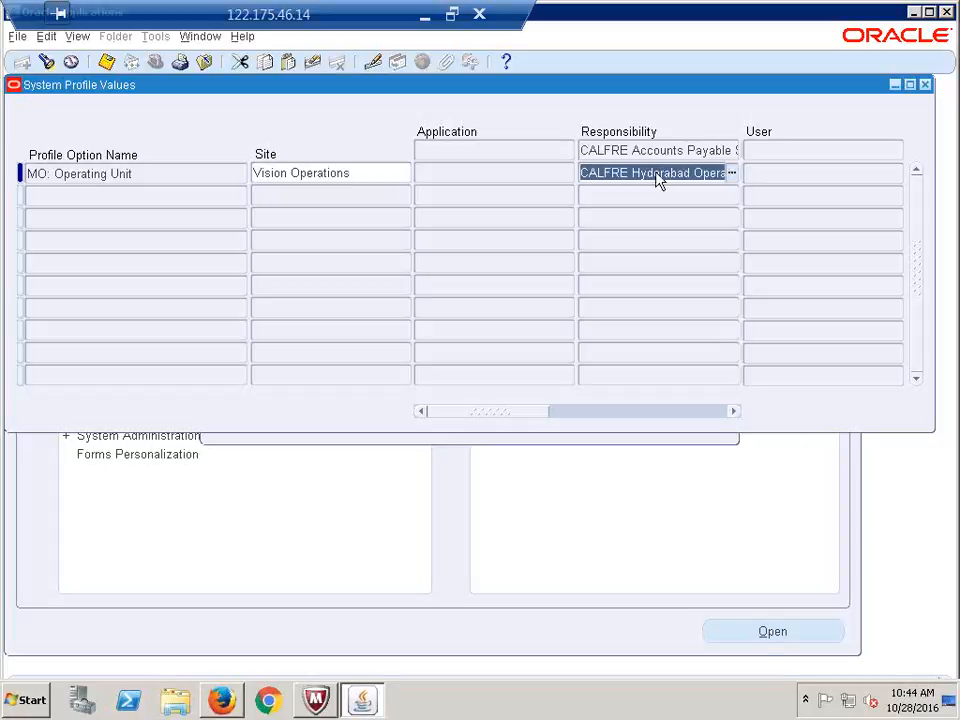
{"action": "key", "text": "F11"}
Show MO: Operating Unit values for the first CALFRE responsibility in the list
{"action": "left_click", "coordinate": [626, 173]}
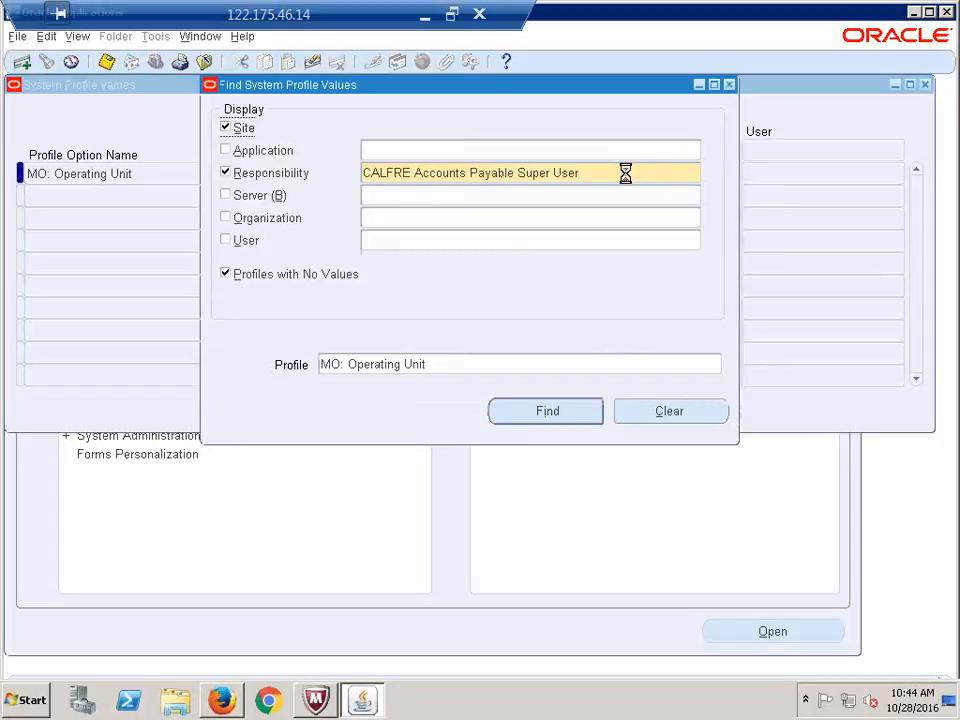
{"action": "type", "text": "CALFRE"}
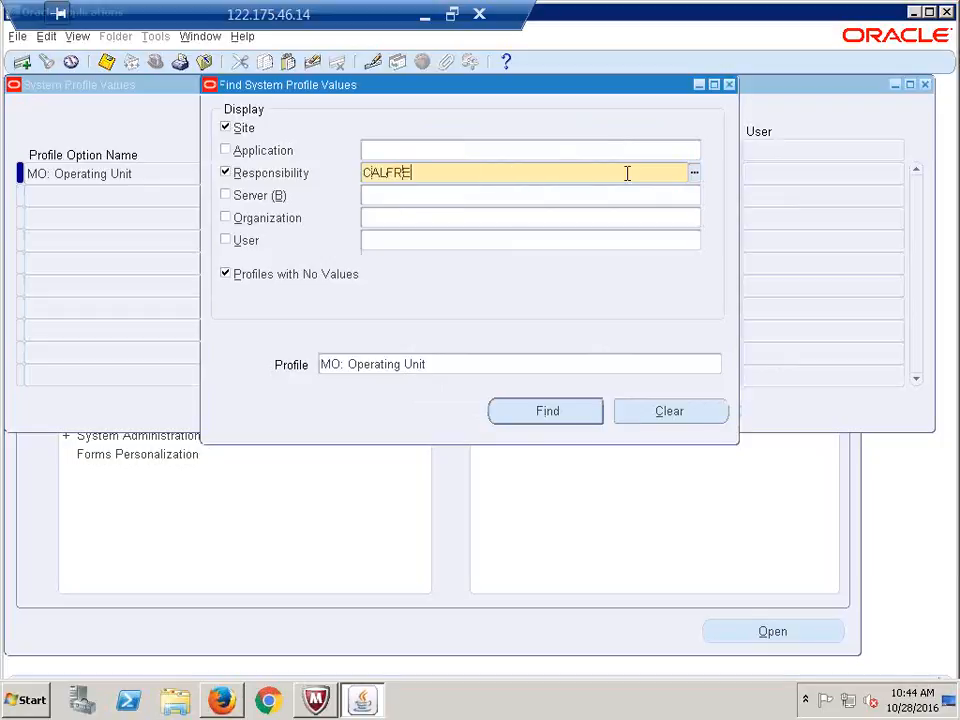
{"action": "key", "text": "Tab"}
{"action": "key", "text": "Return"}
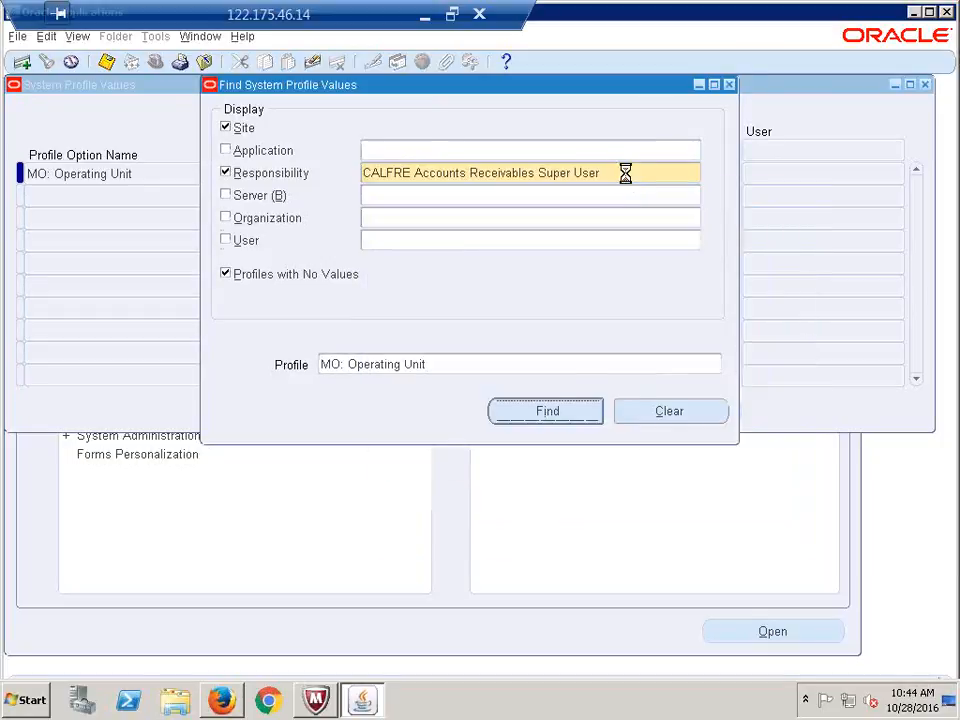
{"action": "key", "text": "Return"}
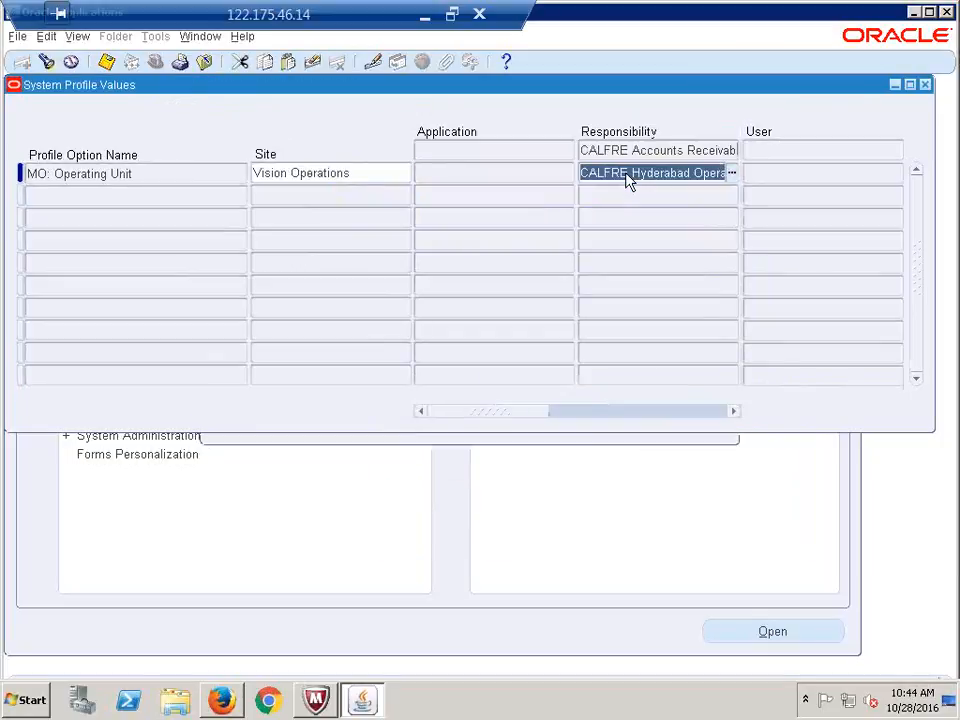
Show MO: Operating Unit values for CALFRE Cash Management Super User
{"action": "key", "text": "F11"}
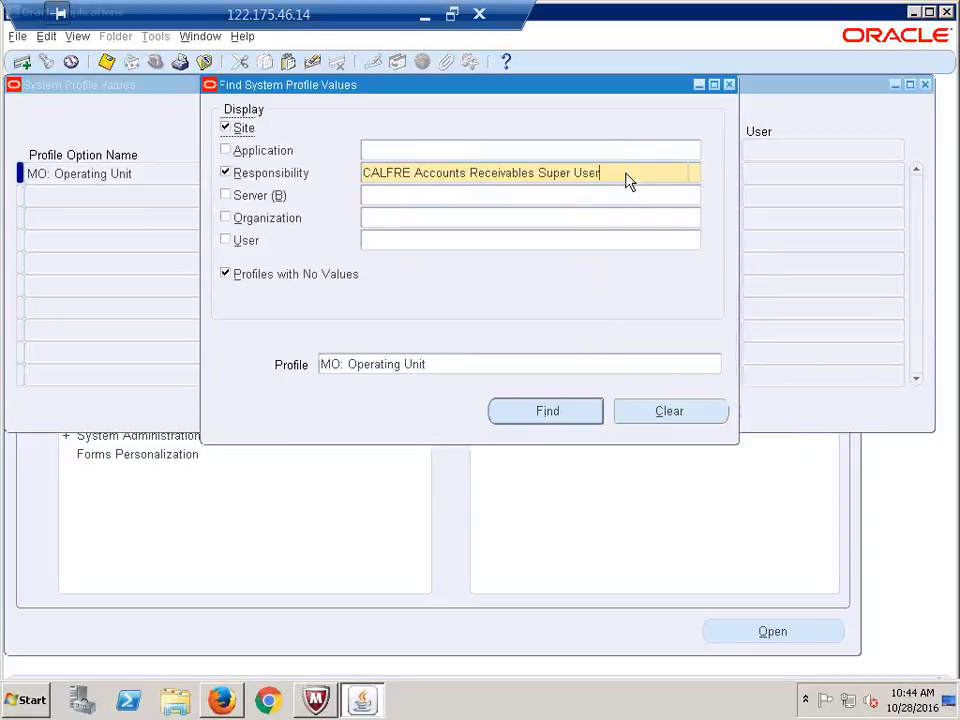
{"action": "left_click", "coordinate": [626, 172]}
{"action": "type", "text": "CALFRE"}
{"action": "key", "text": "Tab"}
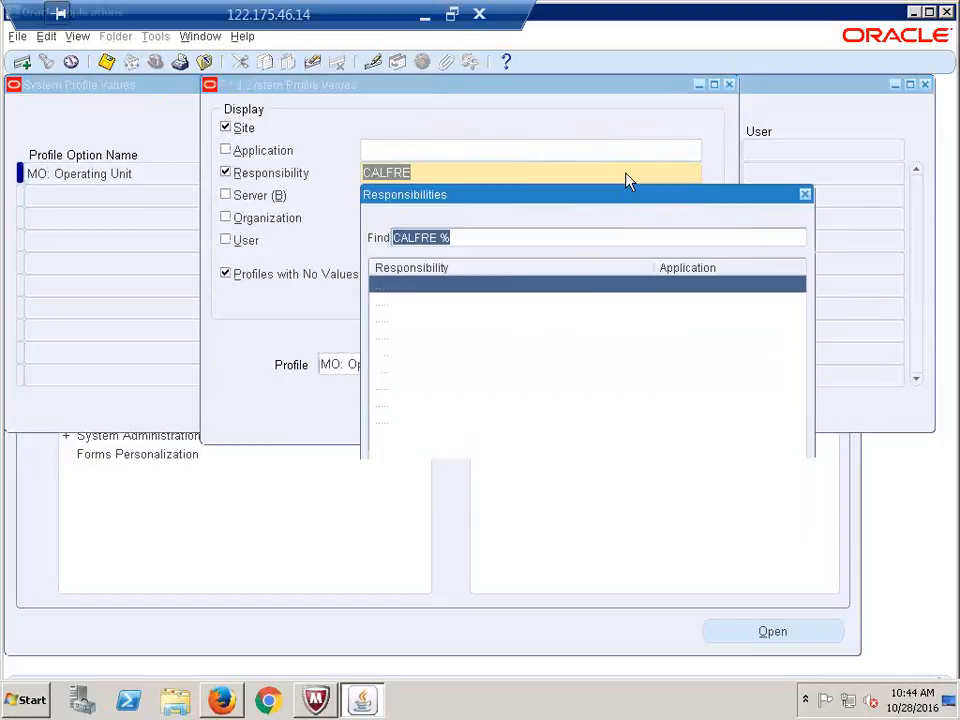
{"action": "key", "text": "Down"}
{"action": "key", "text": "Down"}
{"action": "key", "text": "Return"}
{"action": "key", "text": "Return"}
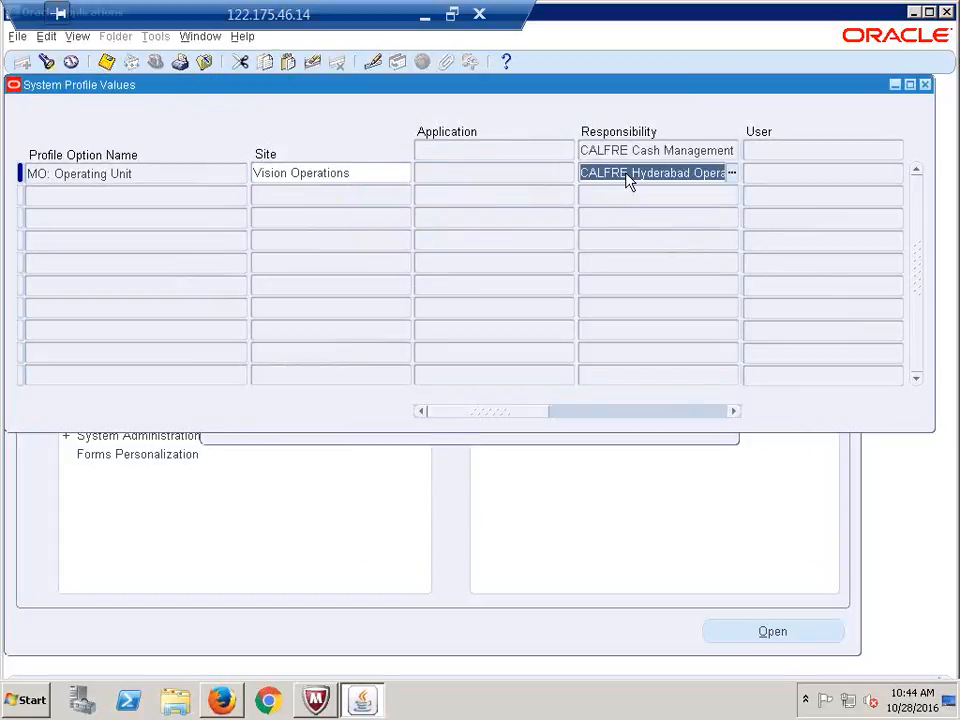
Show MO: Operating Unit values for CALFRE Fixed Assets Super User
{"action": "key", "text": "F11"}
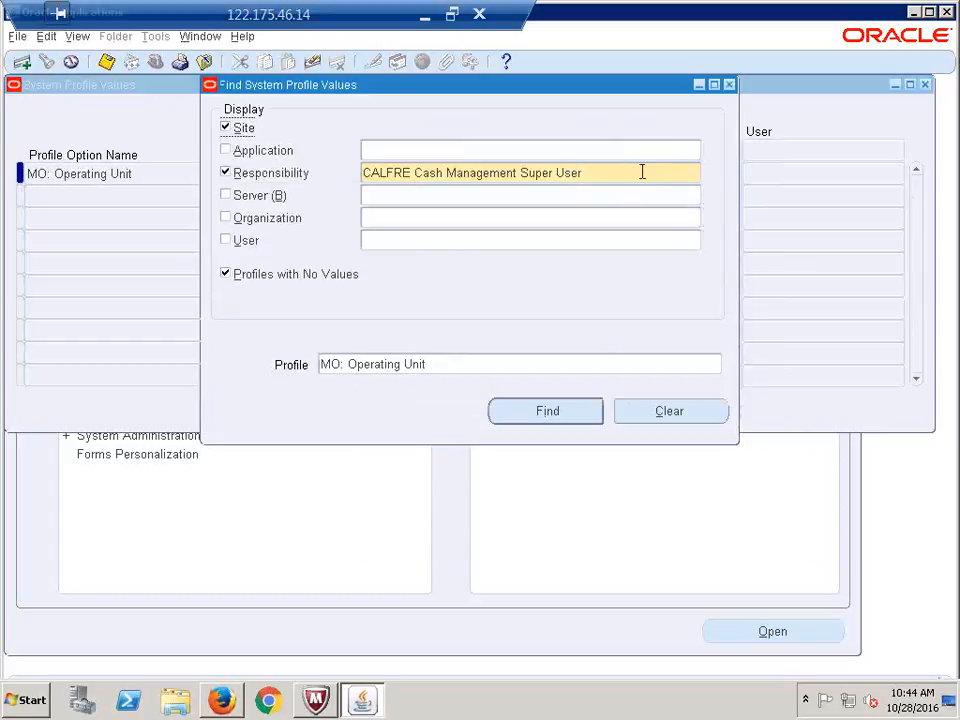
{"action": "left_click", "coordinate": [637, 177]}
{"action": "type", "text": "CALFRE"}
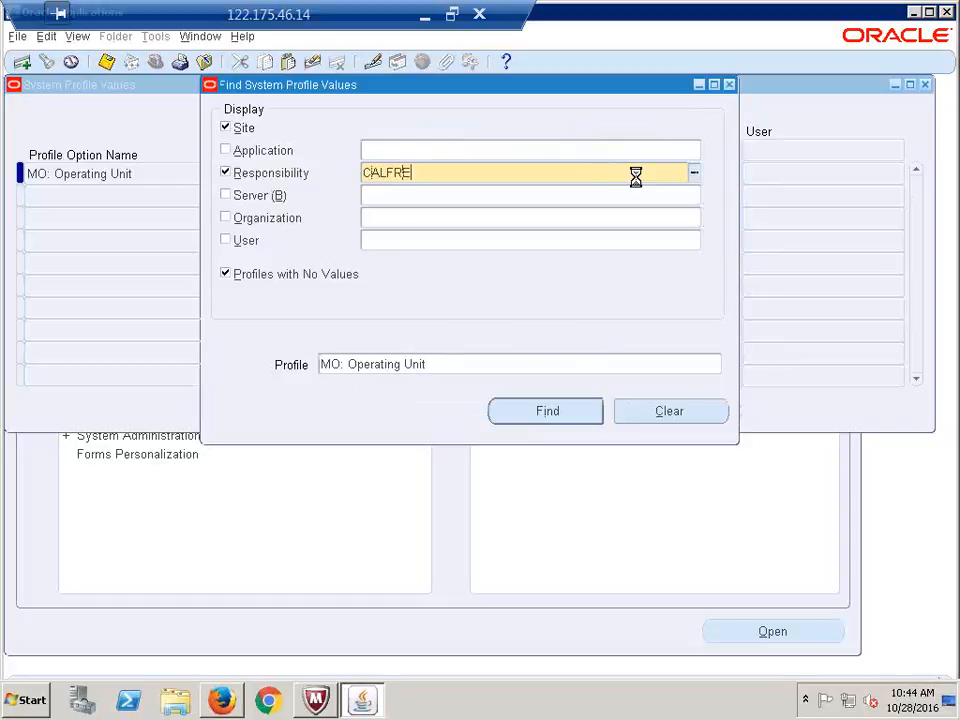
{"action": "key", "text": "Tab"}
{"action": "key", "text": "Down"}
{"action": "key", "text": "Down"}
{"action": "key", "text": "Down"}
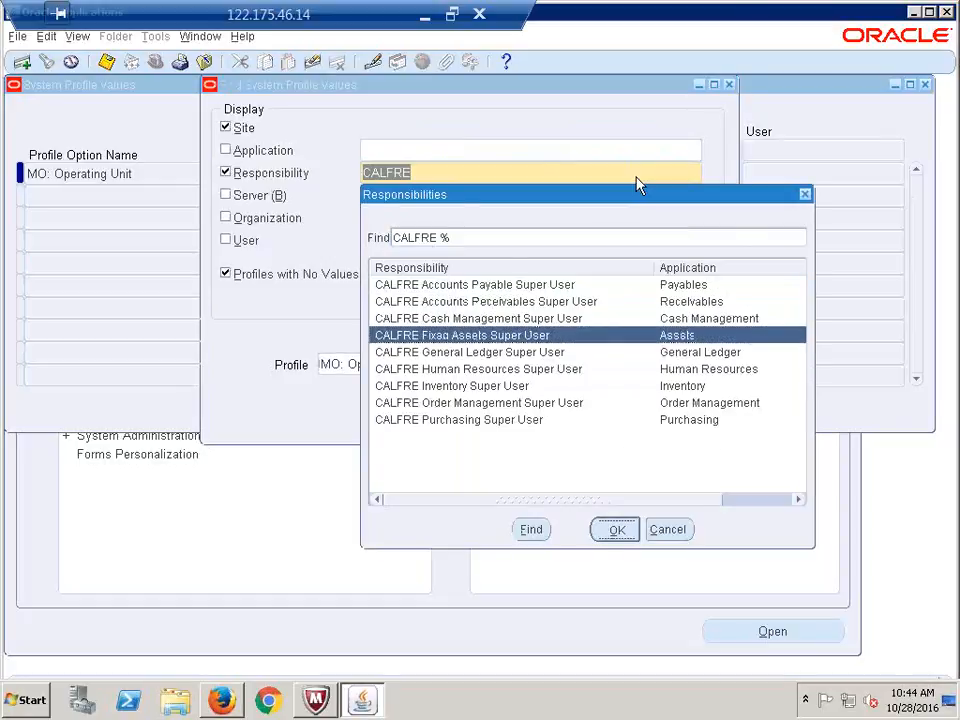
{"action": "key", "text": "Return"}
{"action": "key", "text": "Return"}
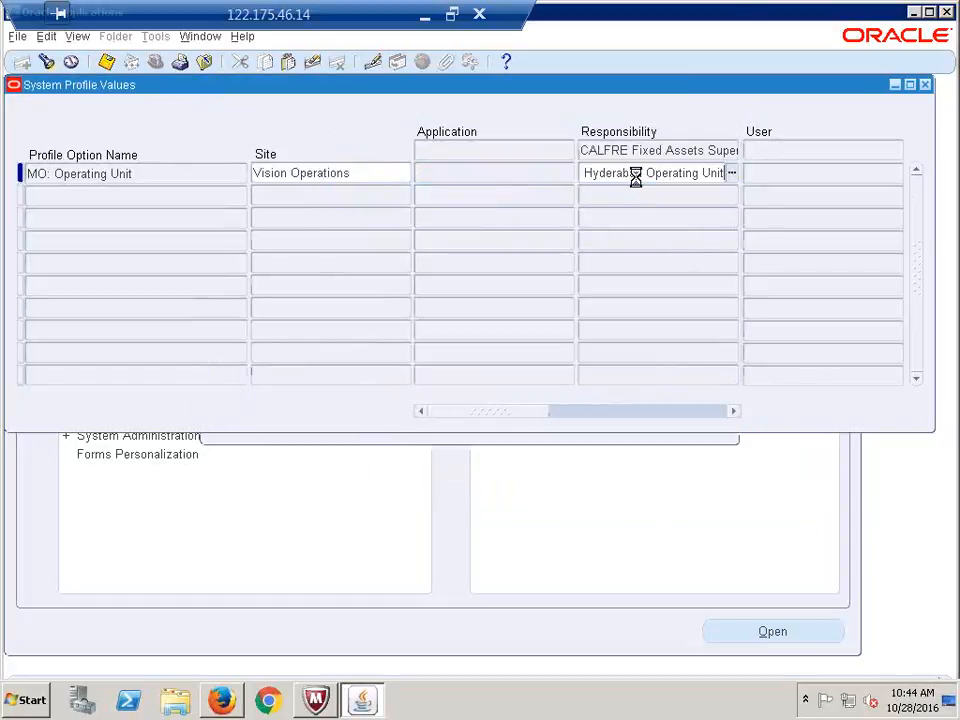
Set MO: Operating Unit to CALFRE Hyderabad Operating Unit for the General Ledger responsibility
{"action": "key", "text": "ctrl+f"}
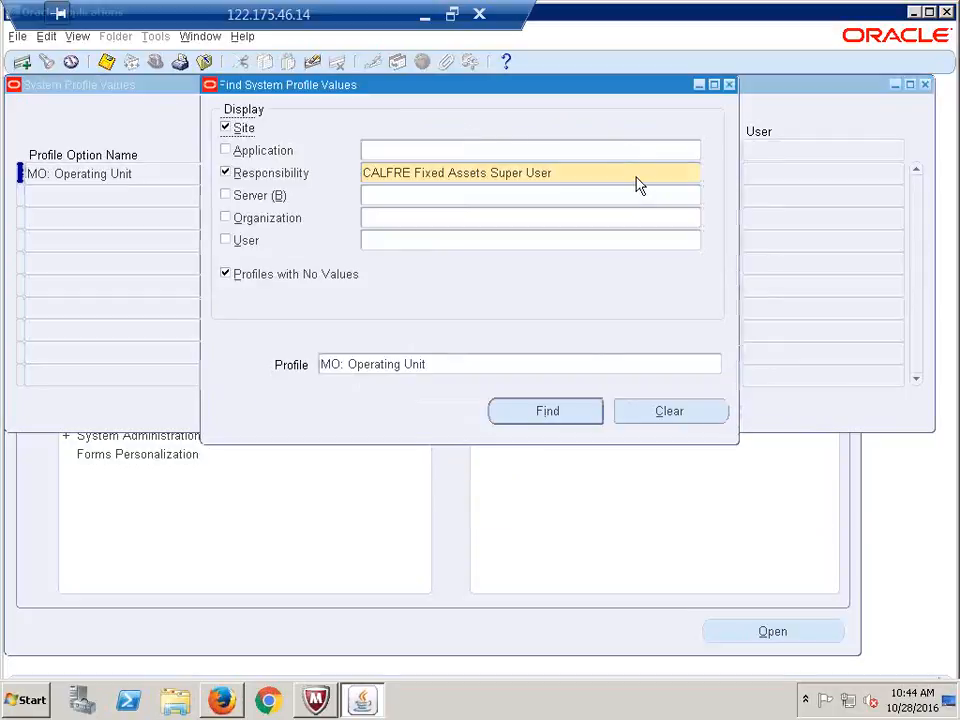
{"action": "type", "text": "CALFRE"}
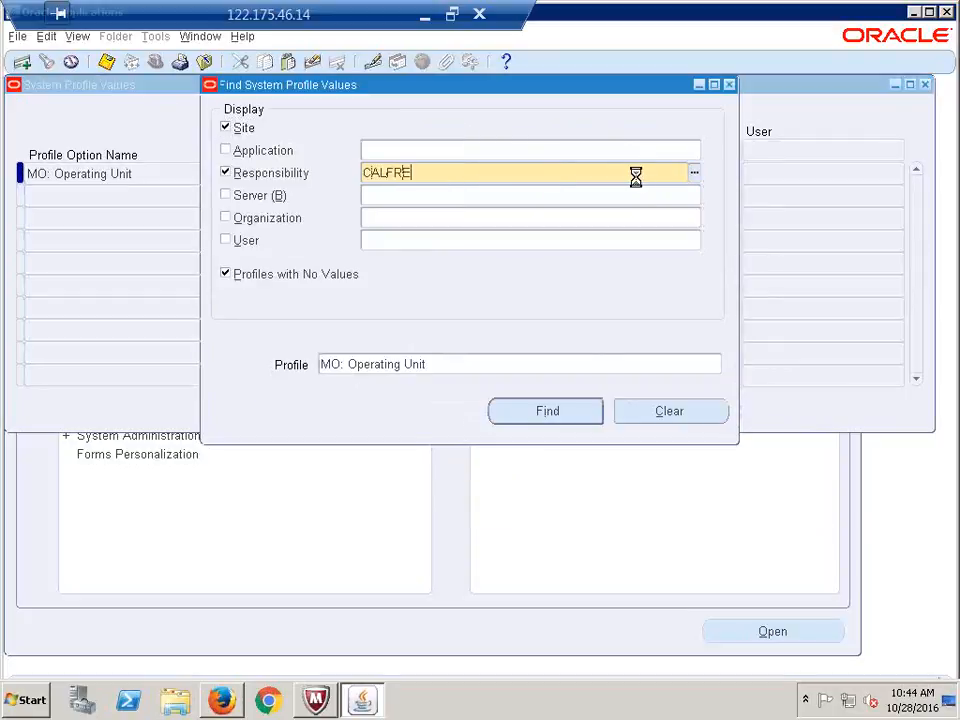
{"action": "key", "text": "Tab"}
{"action": "key", "text": "Down"}
{"action": "key", "text": "Down"}
{"action": "key", "text": "Down"}
{"action": "key", "text": "Down"}
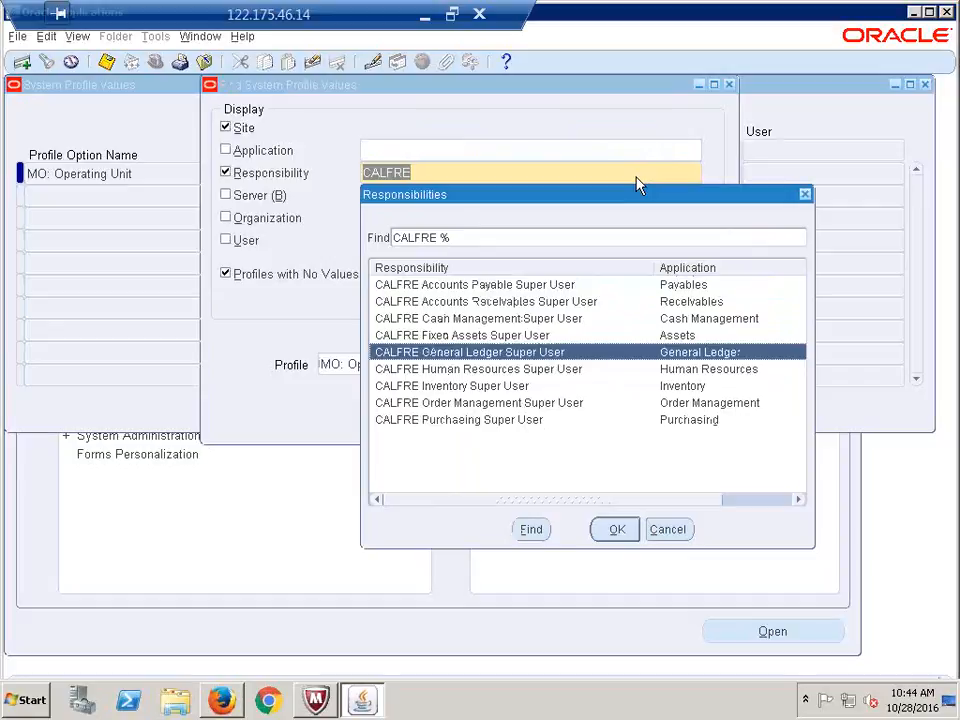
{"action": "key", "text": "Return"}
{"action": "key", "text": "Return"}
{"action": "type", "text": "CALFRE Hyderabad Operating Unit"}
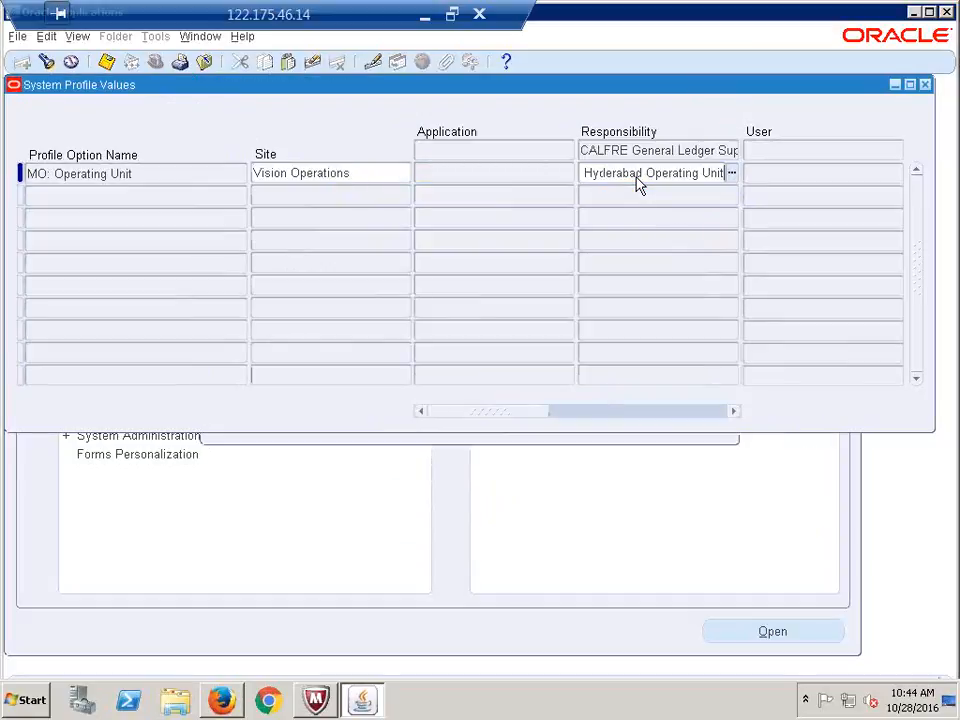
{"action": "key", "text": "Tab"}
{"action": "key", "text": "ctrl+c"}
Set MO: Operating Unit to CALFRE Hyderabad Operating Unit for Human Resources and save
{"action": "key", "text": "ctrl+f"}
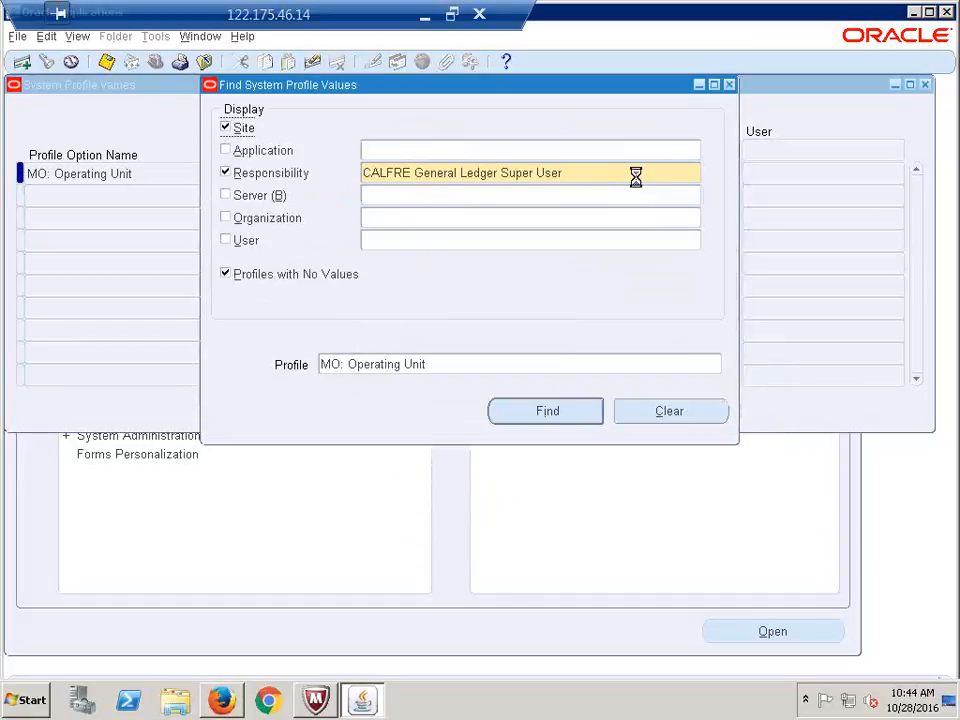
{"action": "type", "text": "CALFRE"}
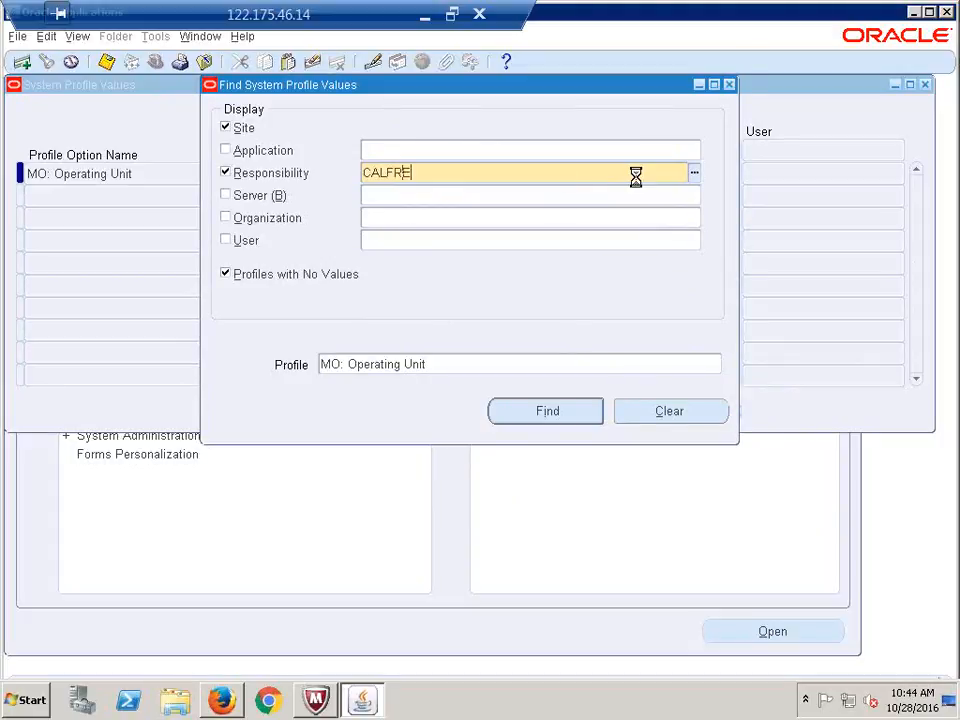
{"action": "key", "text": "Tab"}
{"action": "key", "text": "Down"}
{"action": "key", "text": "Down"}
{"action": "key", "text": "Down"}
{"action": "key", "text": "Down"}
{"action": "key", "text": "Down"}
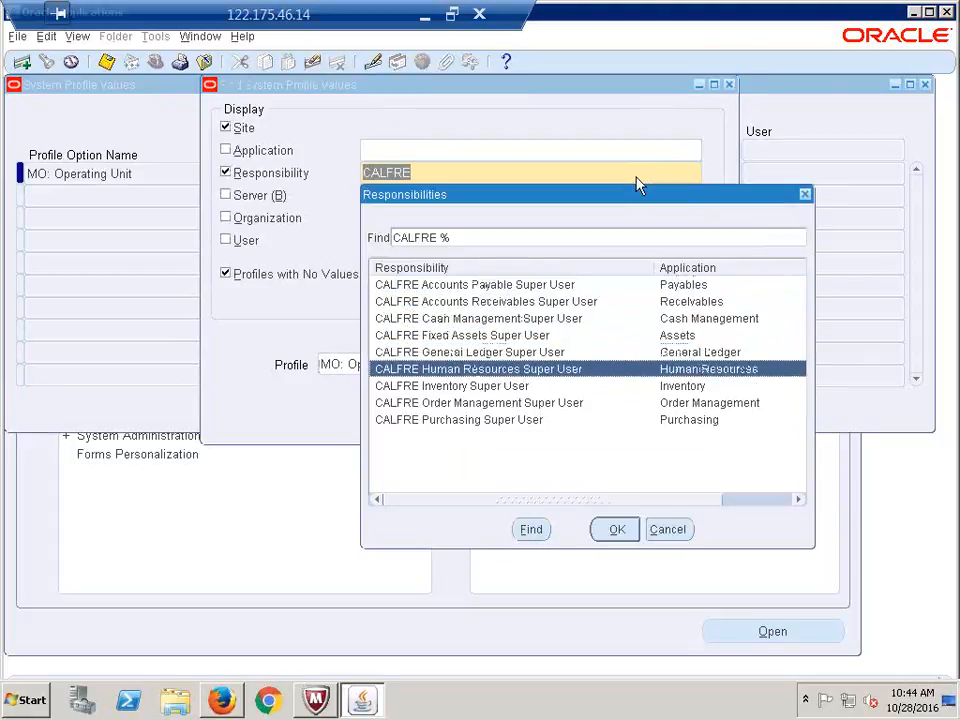
{"action": "key", "text": "Return"}
{"action": "key", "text": "Return"}
{"action": "key", "text": "ctrl+v"}
{"action": "key", "text": "ctrl+s"}
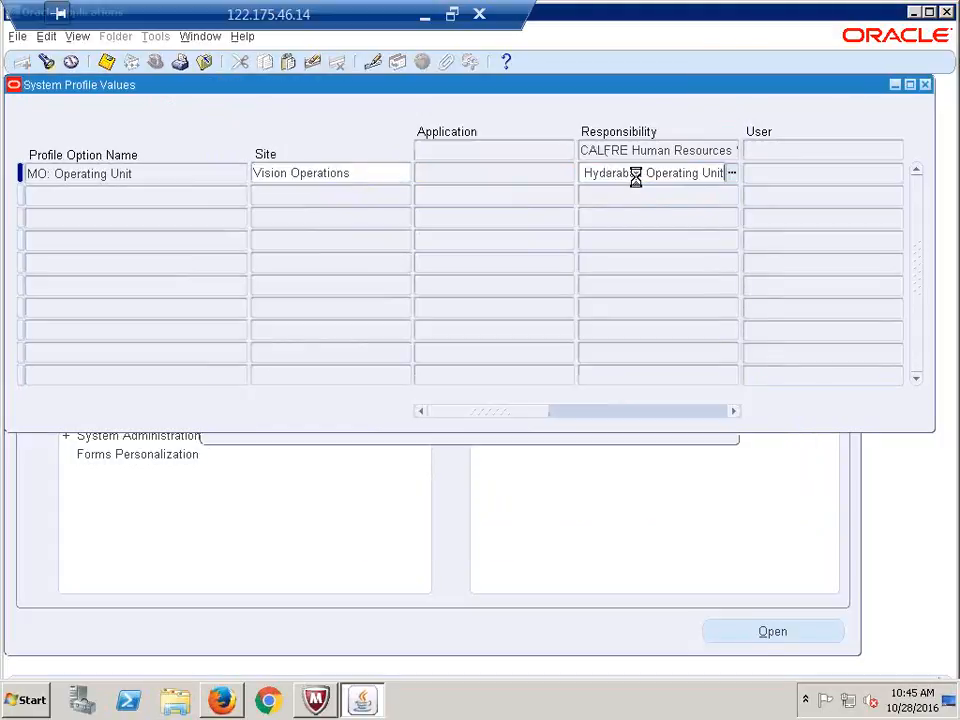
Show MO: Operating Unit values for CALFRE Inventory Super User
{"action": "key", "text": "F11"}
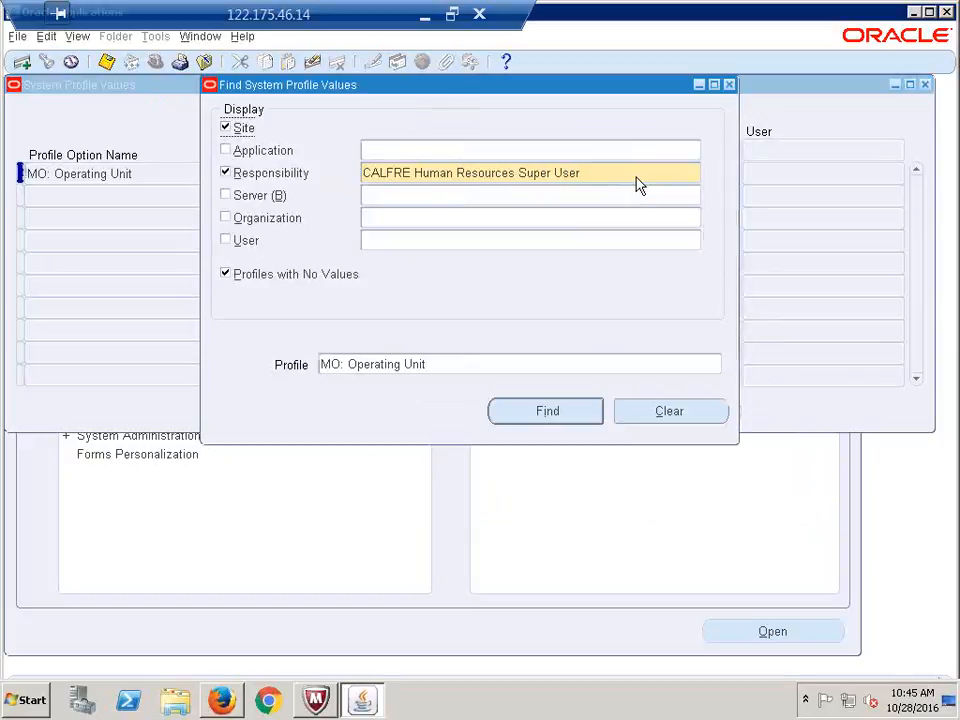
{"action": "left_click", "coordinate": [638, 177]}
{"action": "type", "text": "CALFRE"}
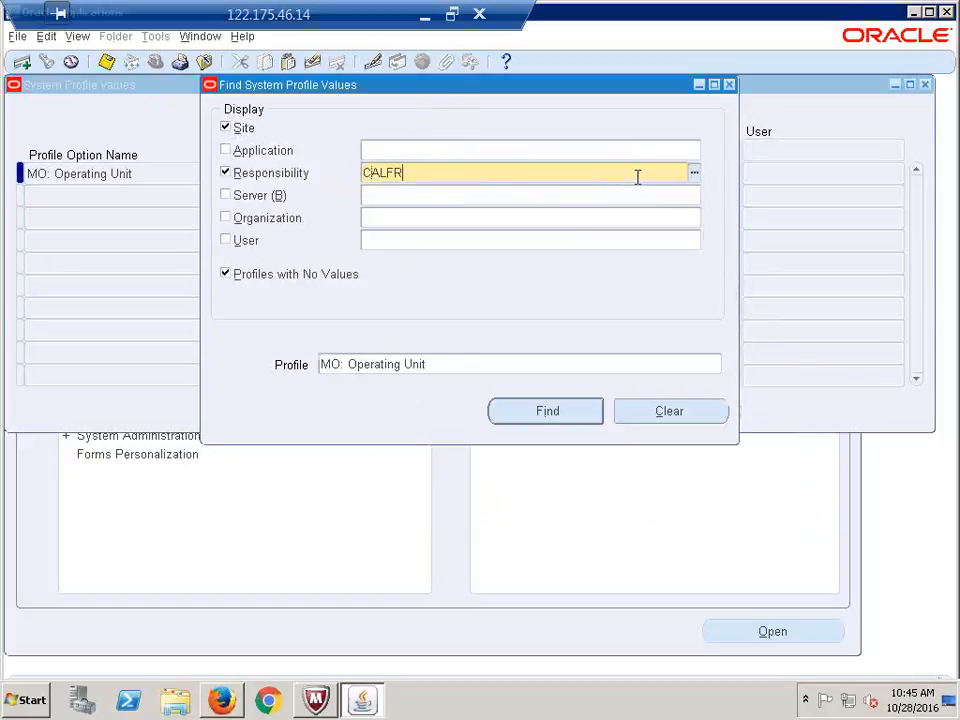
{"action": "key", "text": "Tab"}
{"action": "key", "text": "Down"}
{"action": "key", "text": "Down"}
{"action": "key", "text": "Down"}
{"action": "key", "text": "Down"}
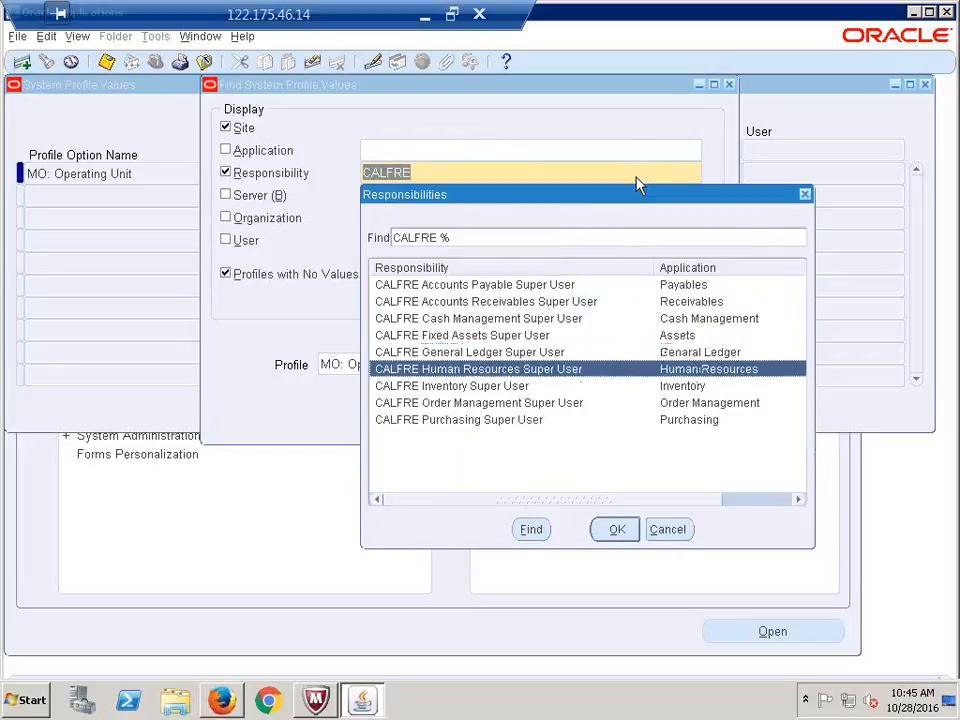
{"action": "key", "text": "Return"}
{"action": "key", "text": "Return"}
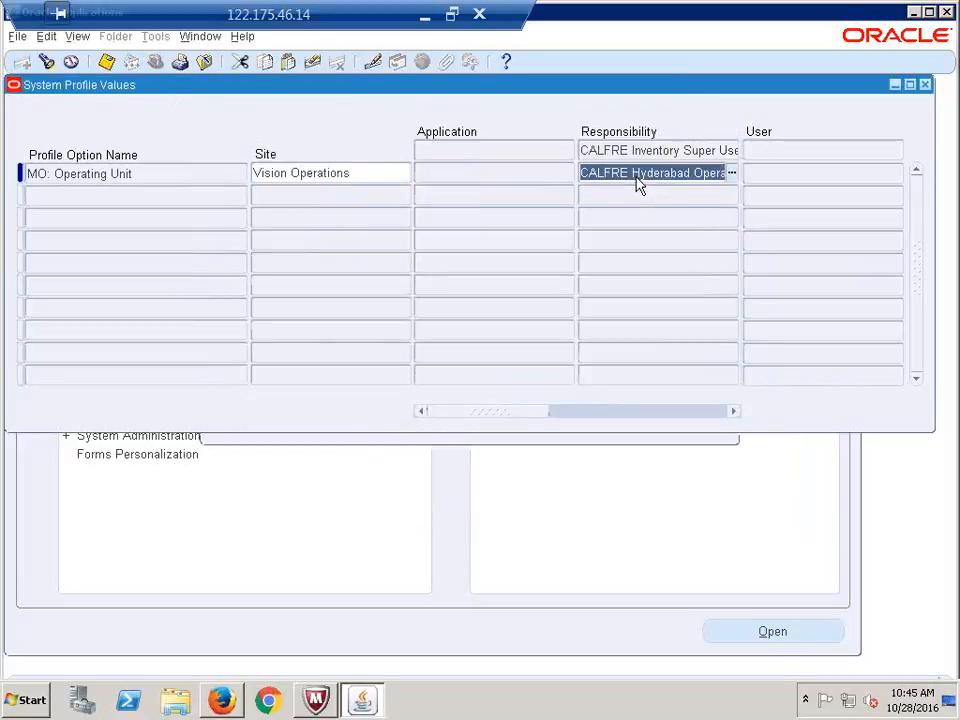
Check MO: Operating Unit values for the next CALFRE responsibility in the list
{"action": "key", "text": "F11"}
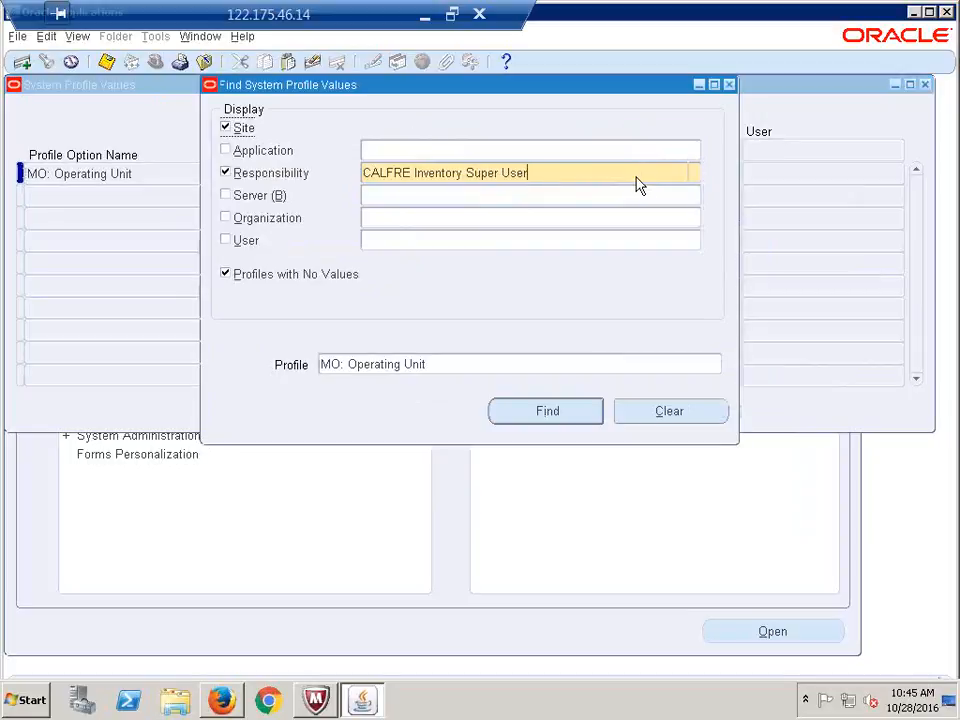
{"action": "type", "text": "CALFRE"}
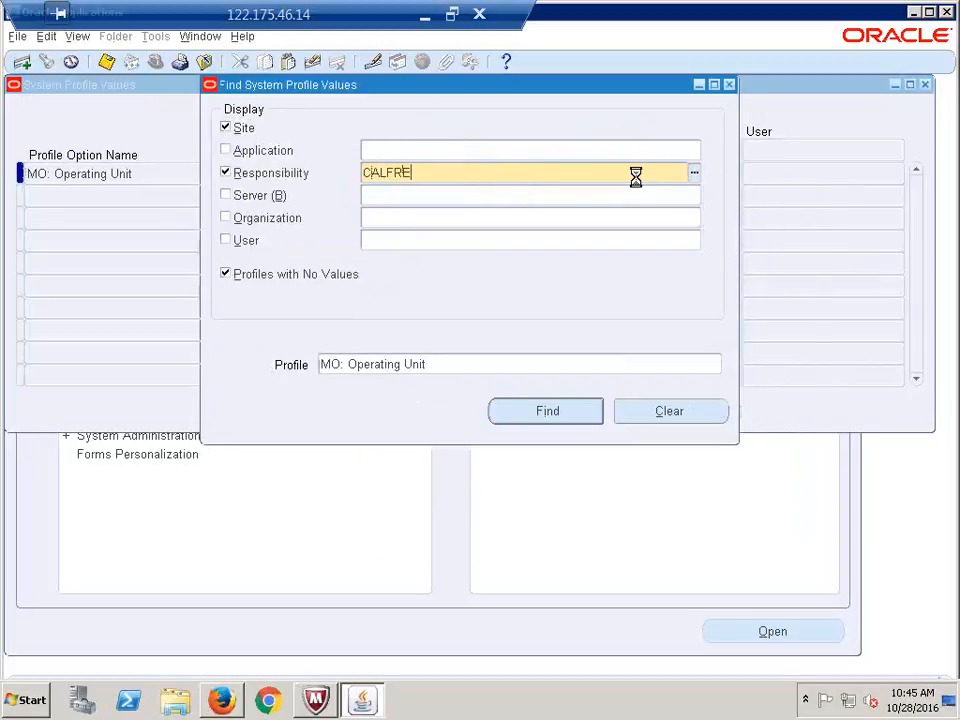
{"action": "key", "text": "Tab"}
{"action": "key", "text": "Down"}
{"action": "key", "text": "Down"}
{"action": "key", "text": "Down"}
{"action": "key", "text": "Down"}
{"action": "key", "text": "Down"}
{"action": "key", "text": "Down"}
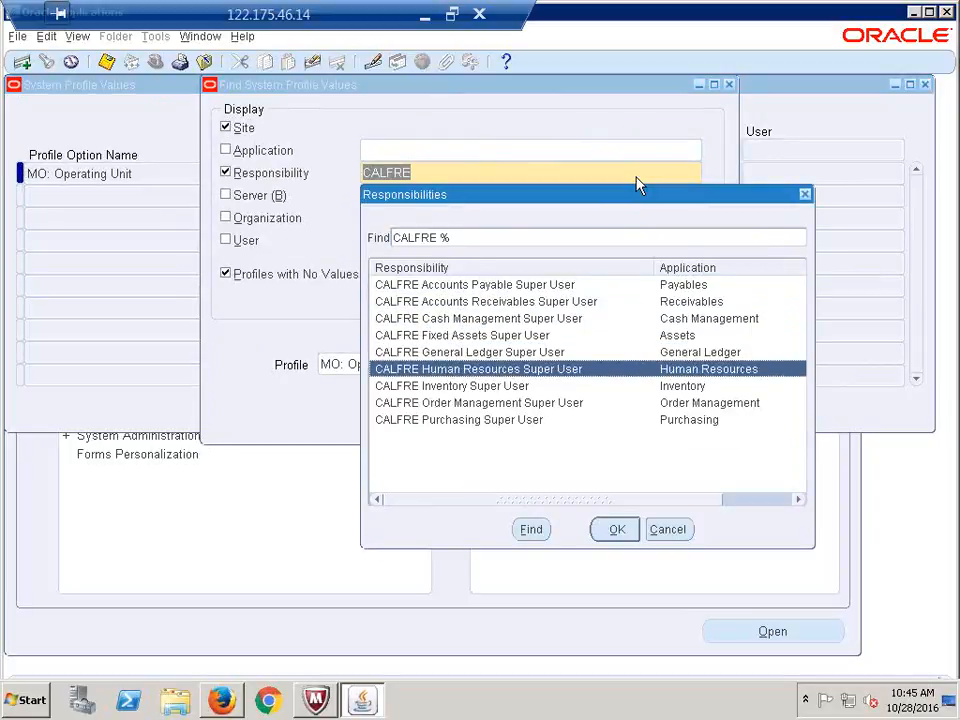
{"action": "key", "text": "Return"}
{"action": "key", "text": "Return"}
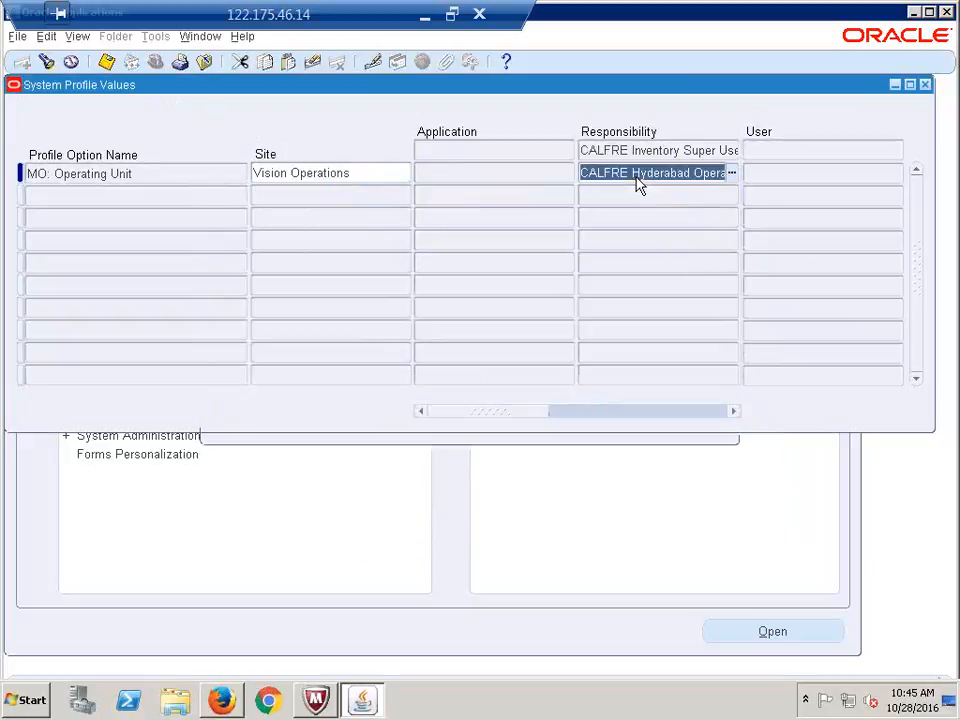
{"action": "key", "text": "F11"}
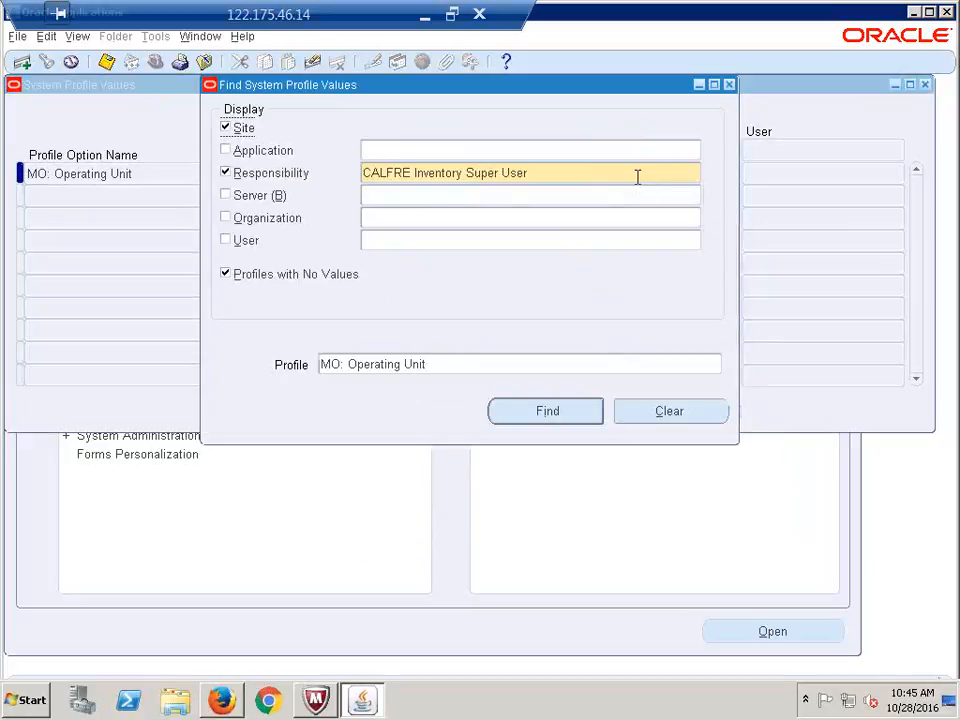
{"action": "left_click", "coordinate": [516, 421]}
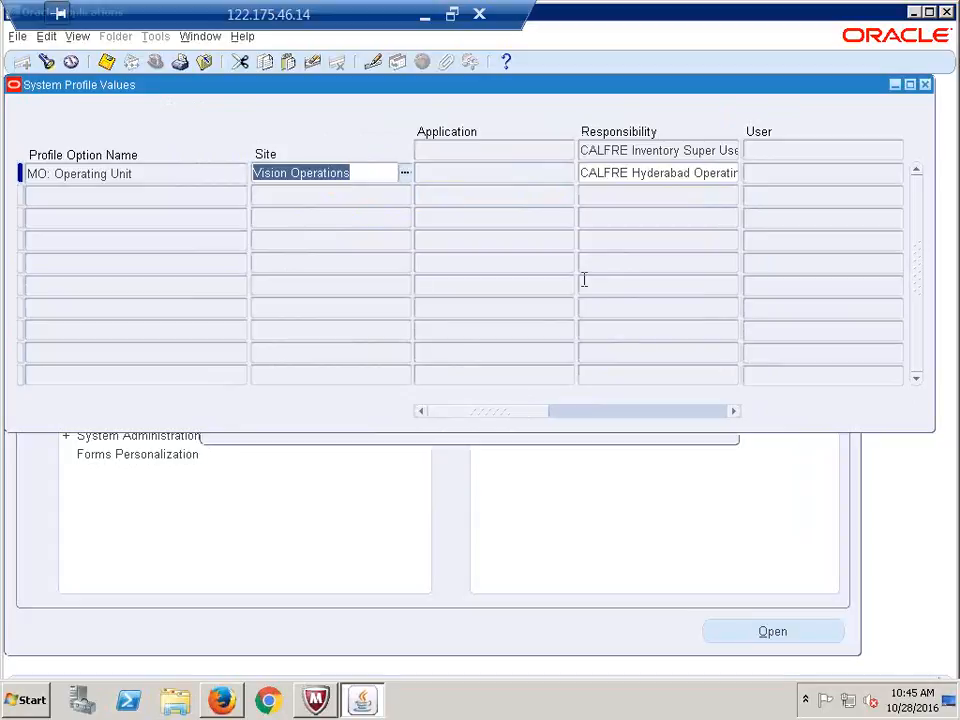
Set MO: Operating Unit to CALFRE Hyderabad Operating Unit for Order Management Super User
{"action": "key", "text": "F11"}
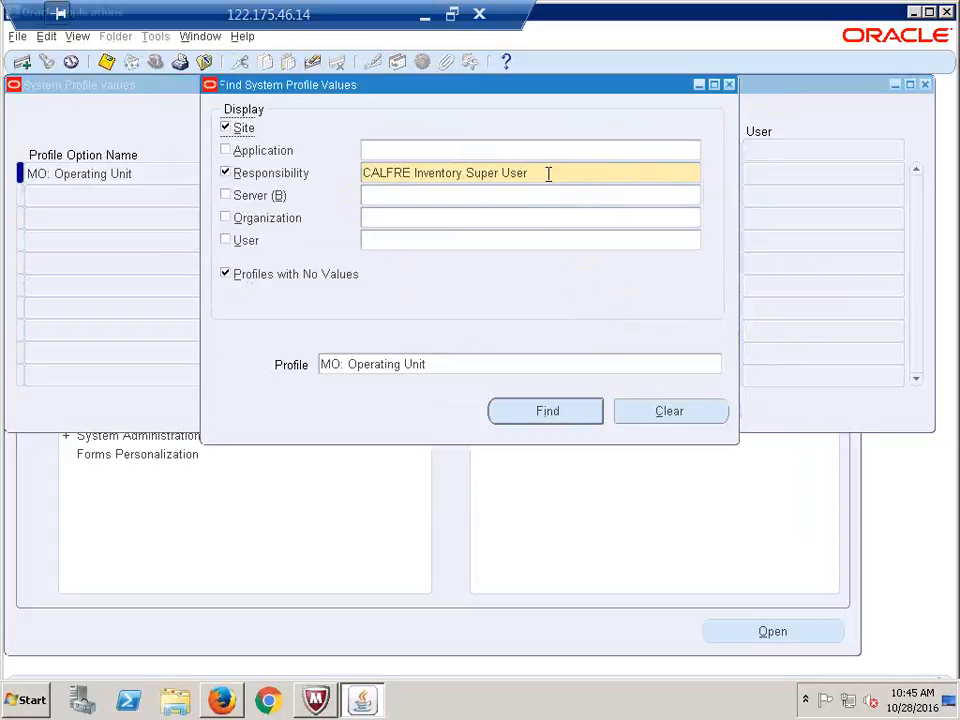
{"action": "left_click", "coordinate": [548, 174]}
{"action": "type", "text": "CALFRE"}
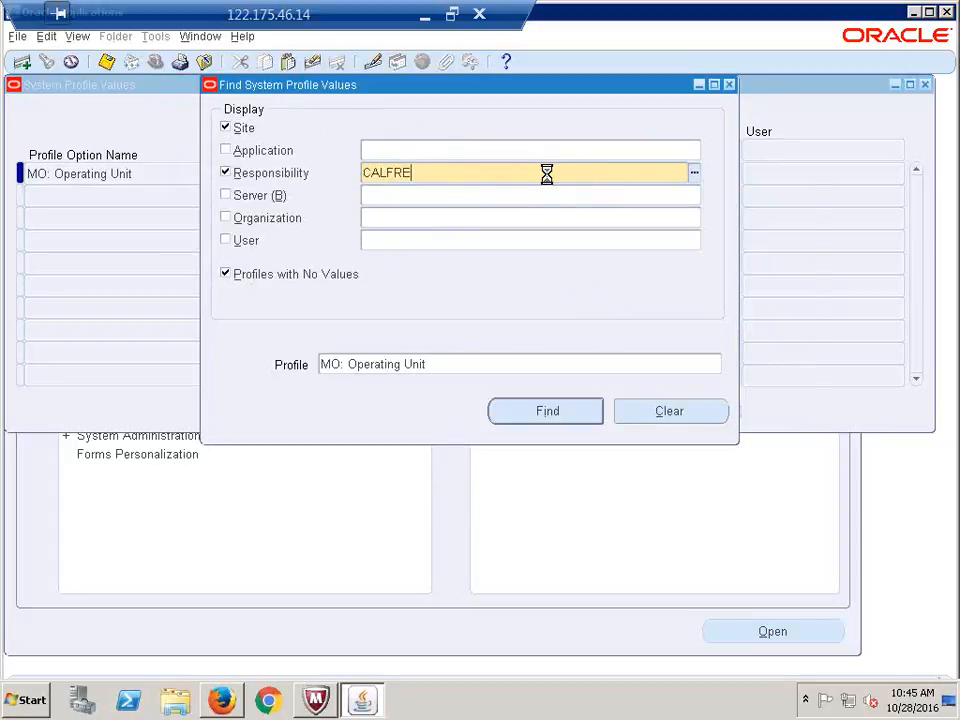
{"action": "key", "text": "Tab"}
{"action": "key", "text": "Down"}
{"action": "key", "text": "Down"}
{"action": "key", "text": "Down"}
{"action": "key", "text": "Down"}
{"action": "key", "text": "Down"}
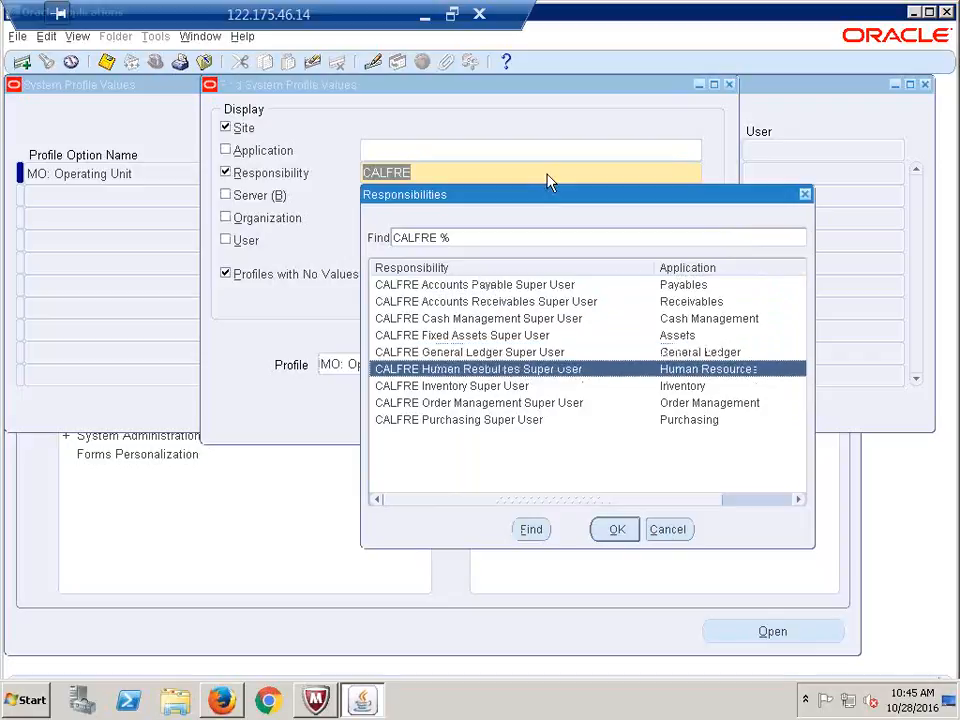
{"action": "key", "text": "Down"}
{"action": "key", "text": "Down"}
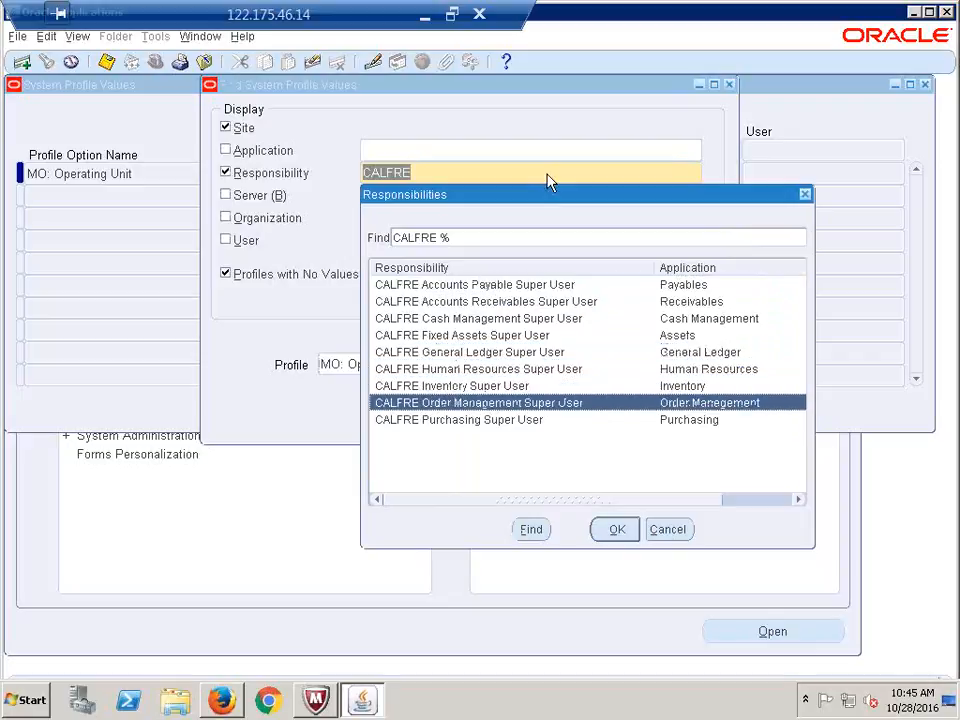
{"action": "key", "text": "Return"}
{"action": "key", "text": "Return"}
{"action": "key", "text": "Tab"}
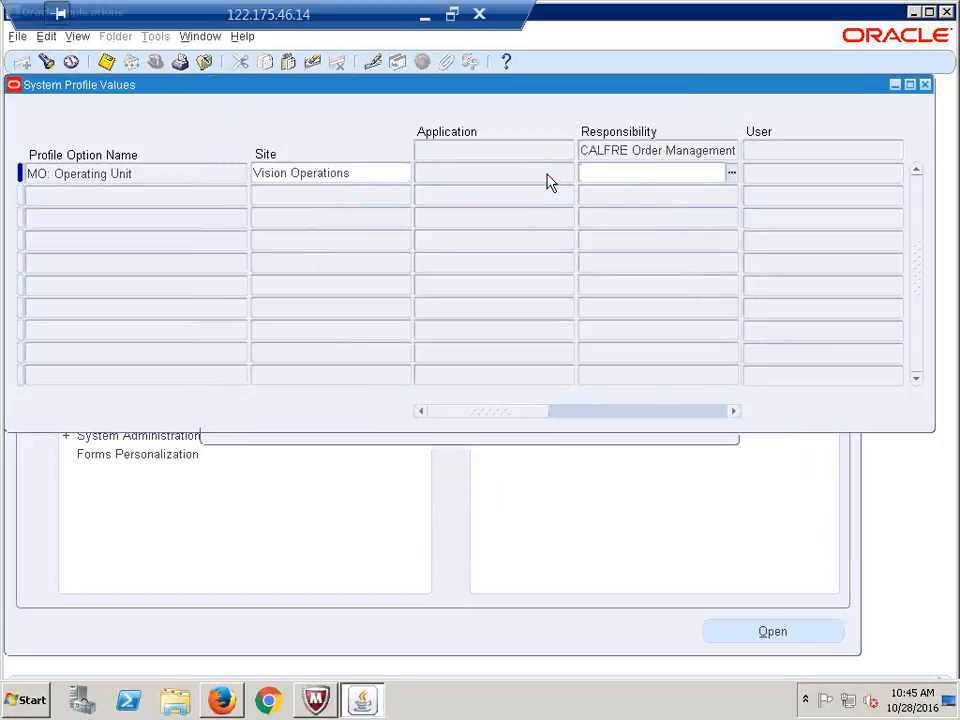
{"action": "type", "text": "Hyderabad Operating Unit"}
{"action": "key", "text": "Tab"}
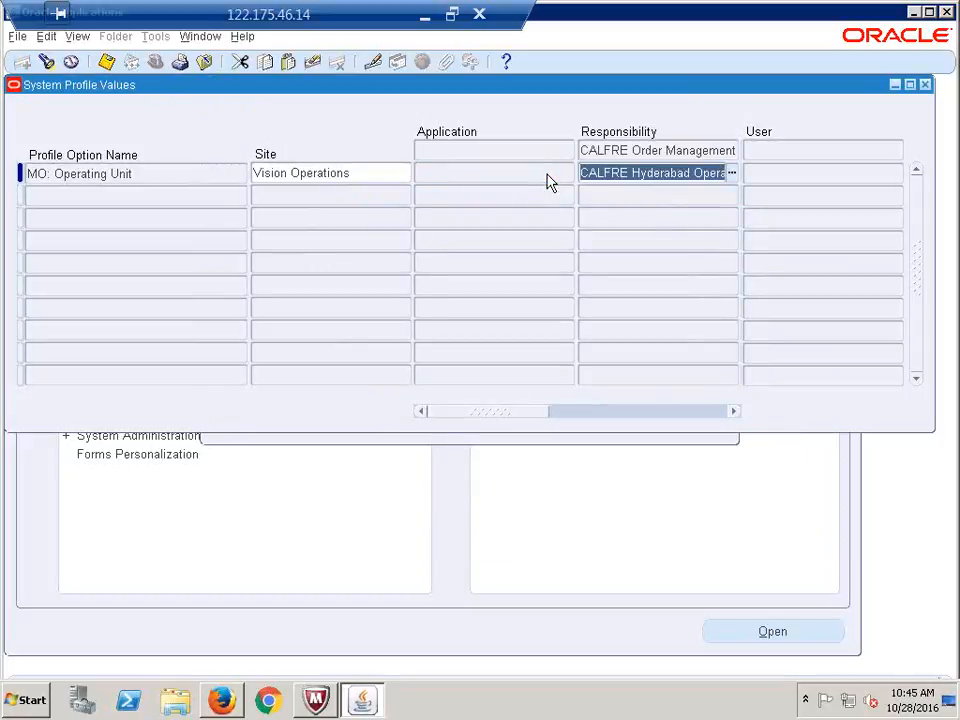
Set MO: Operating Unit to CALFRE Hyderabad Operating Unit for Purchasing Super User
{"action": "key", "text": "F11"}
{"action": "triple_click", "coordinate": [547, 174]}
{"action": "type", "text": "CALFRE"}
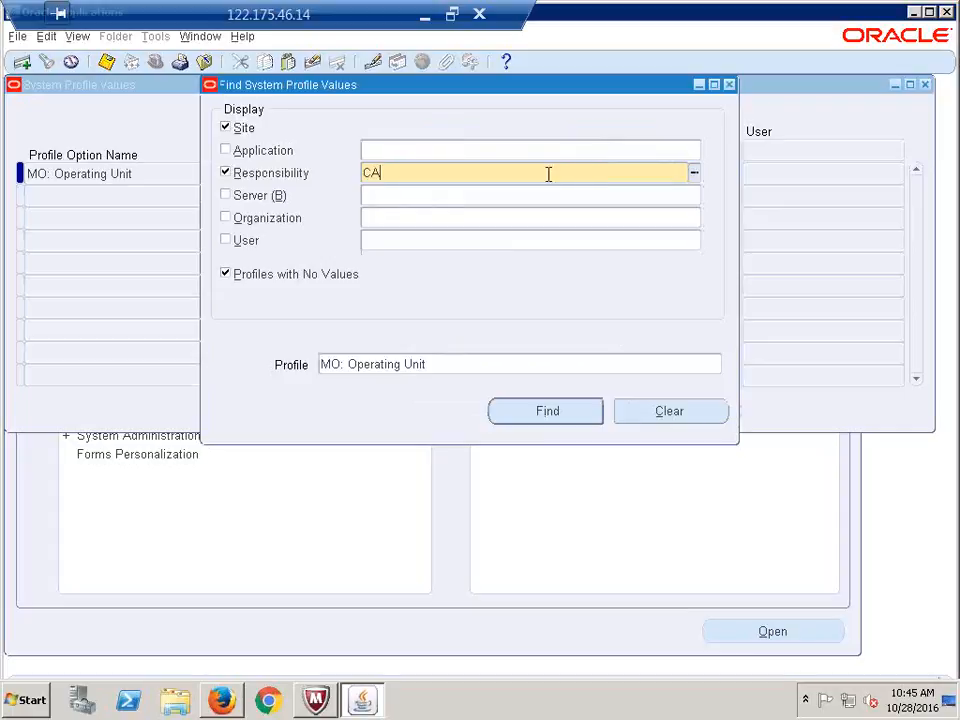
{"action": "key", "text": "Tab"}
{"action": "key", "text": "Down"}
{"action": "key", "text": "Down"}
{"action": "key", "text": "Down"}
{"action": "key", "text": "Down"}
{"action": "key", "text": "Down"}
{"action": "key", "text": "Down"}
{"action": "key", "text": "Down"}
{"action": "key", "text": "Down"}
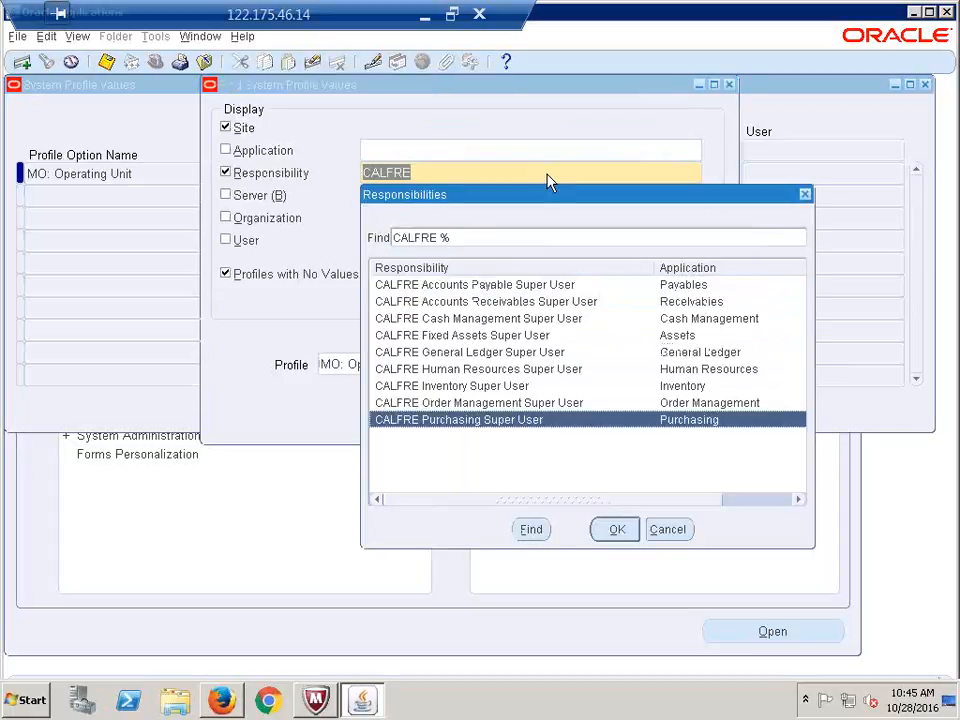
{"action": "key", "text": "Return"}
{"action": "key", "text": "Return"}
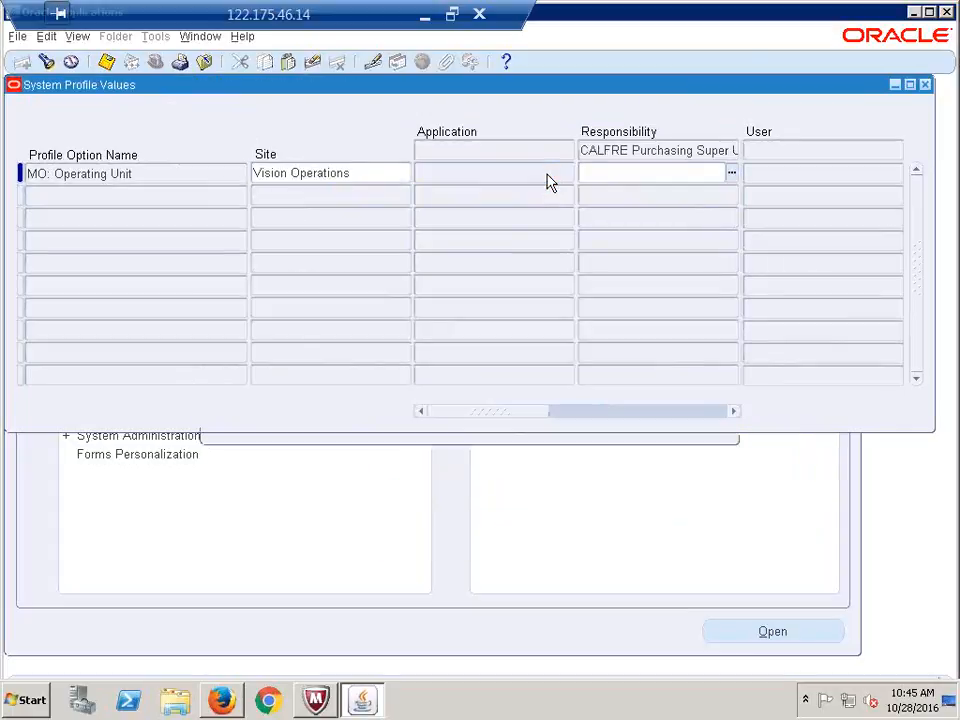
{"action": "type", "text": "Hyderabad Operating Unit"}
{"action": "triple_click", "coordinate": [548, 175]}
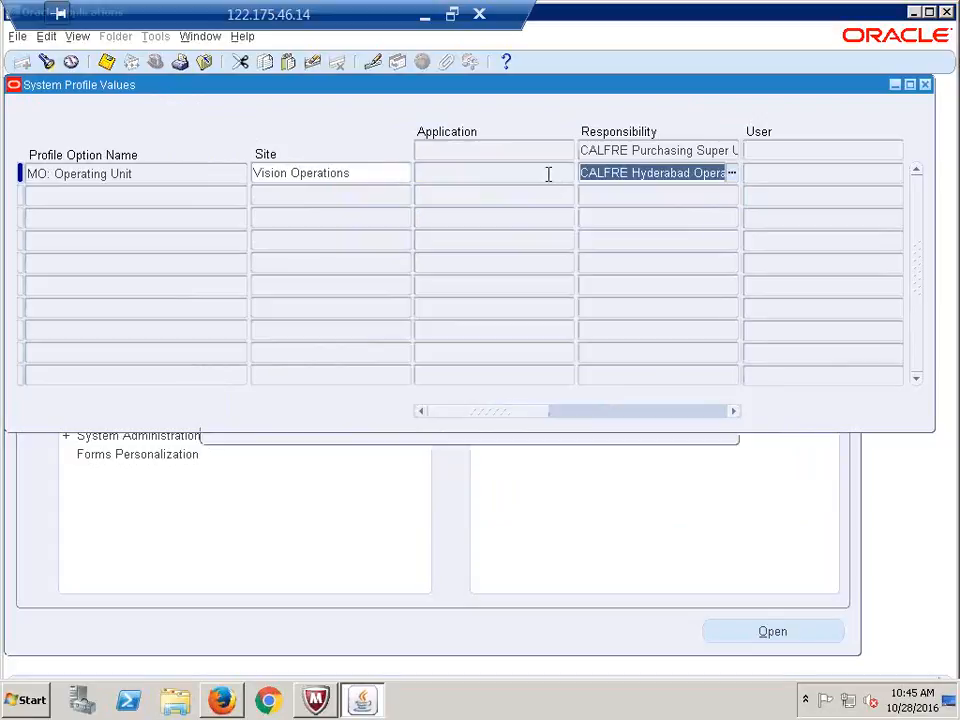
Close the profile form and enter 'Done' for Assign Operating Unit to All Responsibilities in B57
{"action": "left_click", "coordinate": [925, 84]}
{"action": "left_click", "coordinate": [425, 17]}
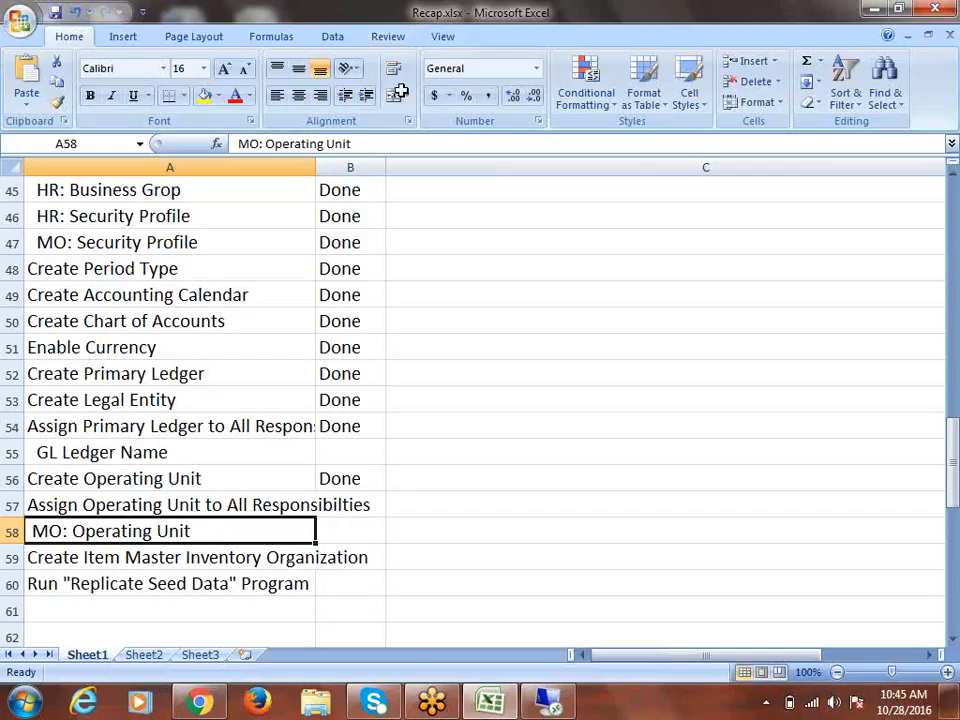
{"action": "key", "text": "Up"}
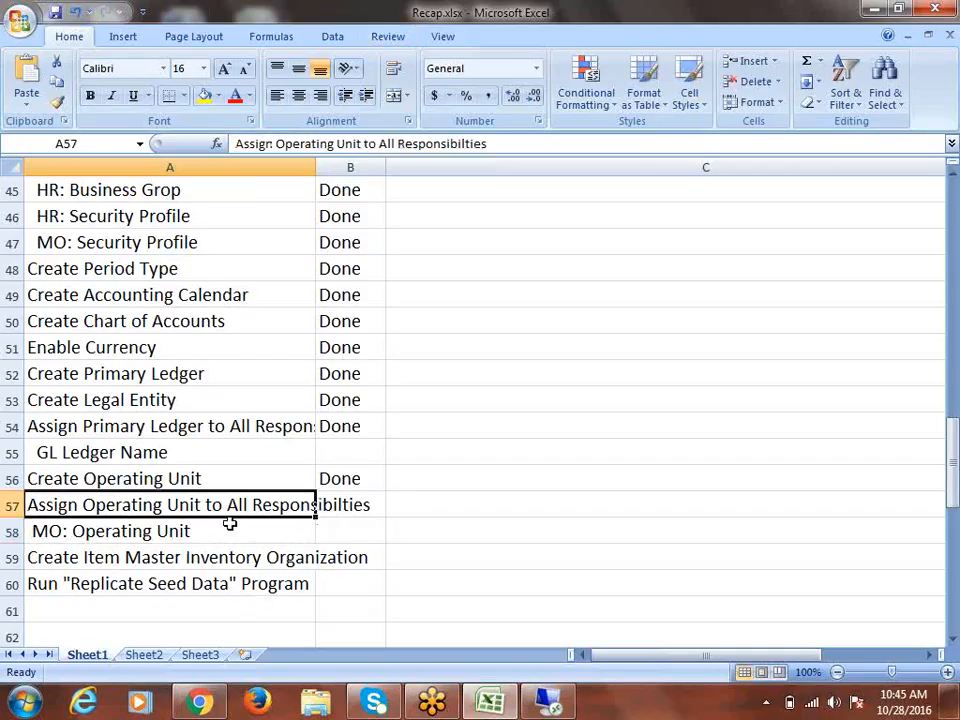
{"action": "key", "text": "Right"}
{"action": "type", "text": "Done"}
{"action": "key", "text": "Tab"}
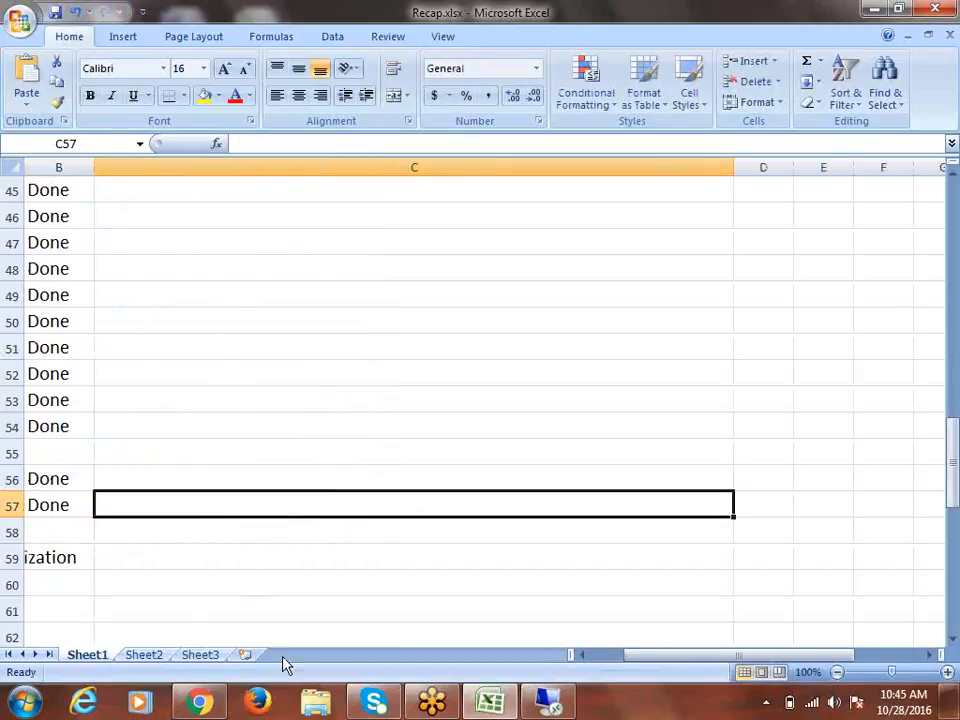
{"action": "key", "text": "Left"}
{"action": "key", "text": "Left"}
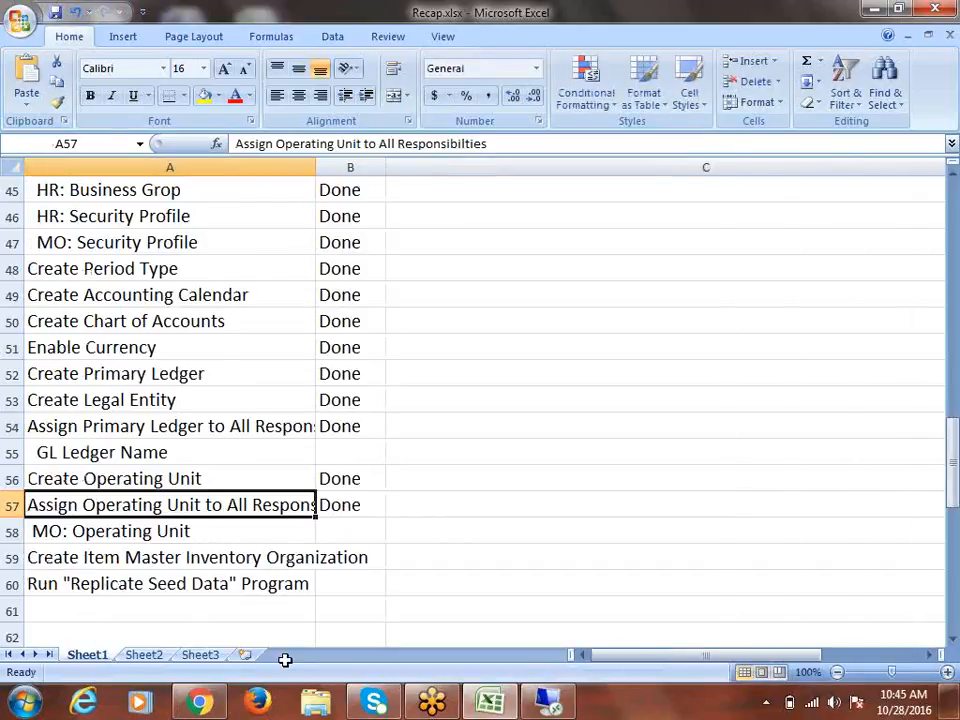
Set column A to 381 pixels wide and save Recap.xlsx
{"action": "left_click", "coordinate": [163, 556]}
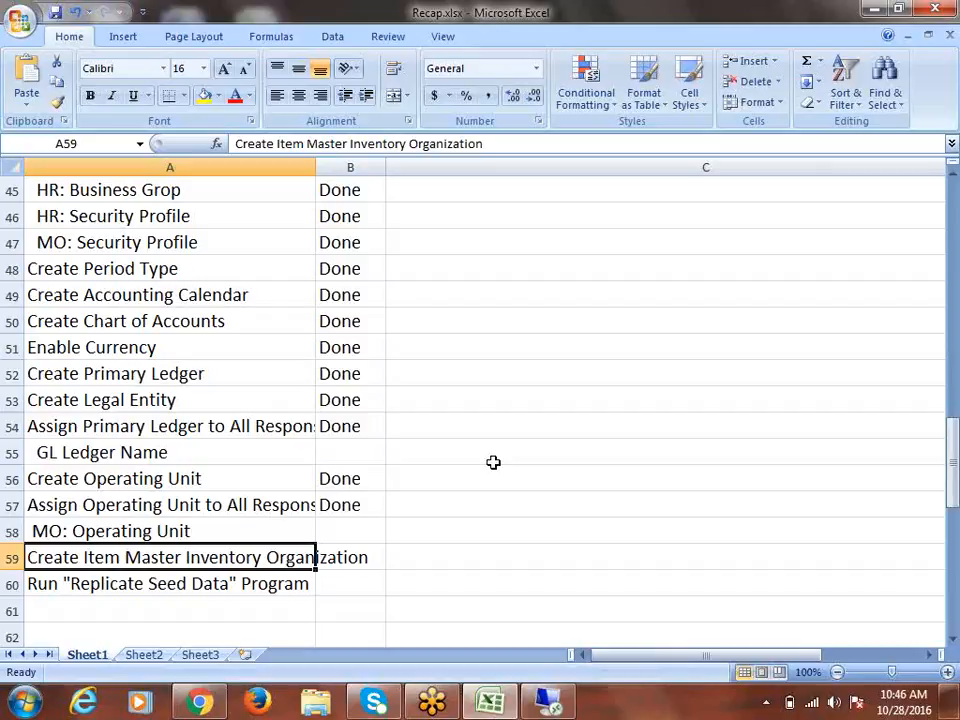
{"action": "double_click", "coordinate": [314, 168]}
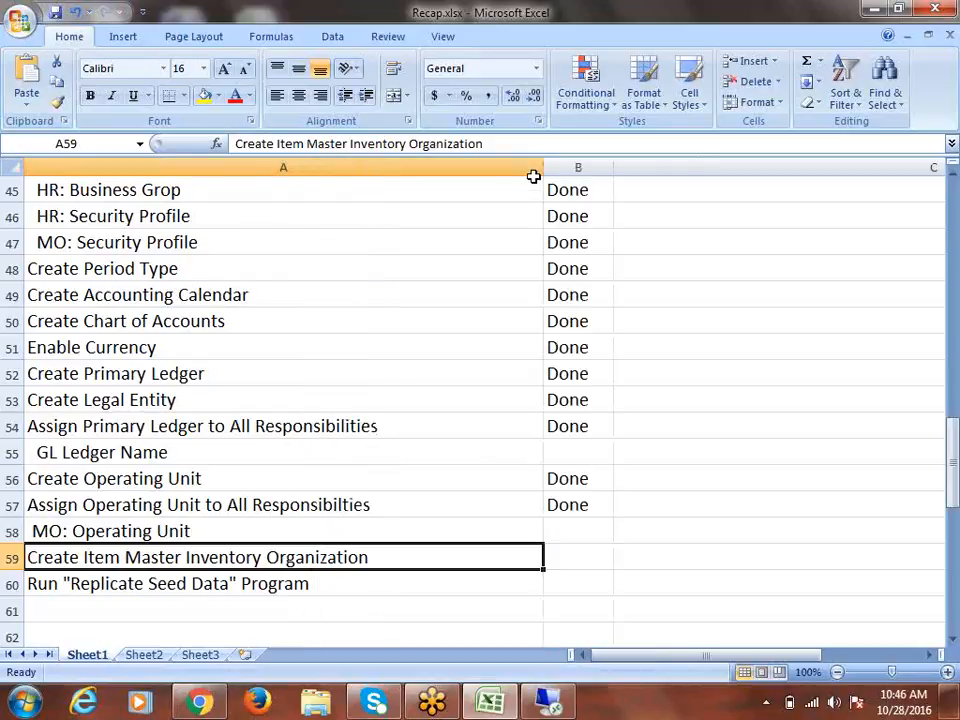
{"action": "left_click_drag", "start_coordinate": [543, 166], "coordinate": [382, 218]}
{"action": "left_click", "coordinate": [508, 568]}
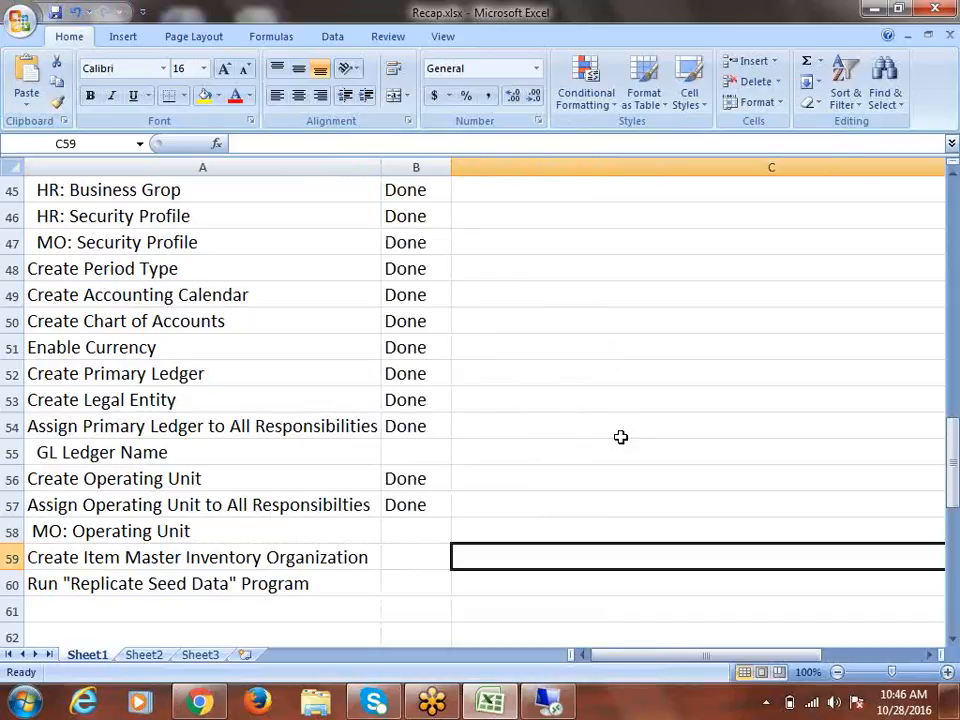
{"action": "key", "text": "ctrl+s"}
{"action": "left_click", "coordinate": [550, 703]}
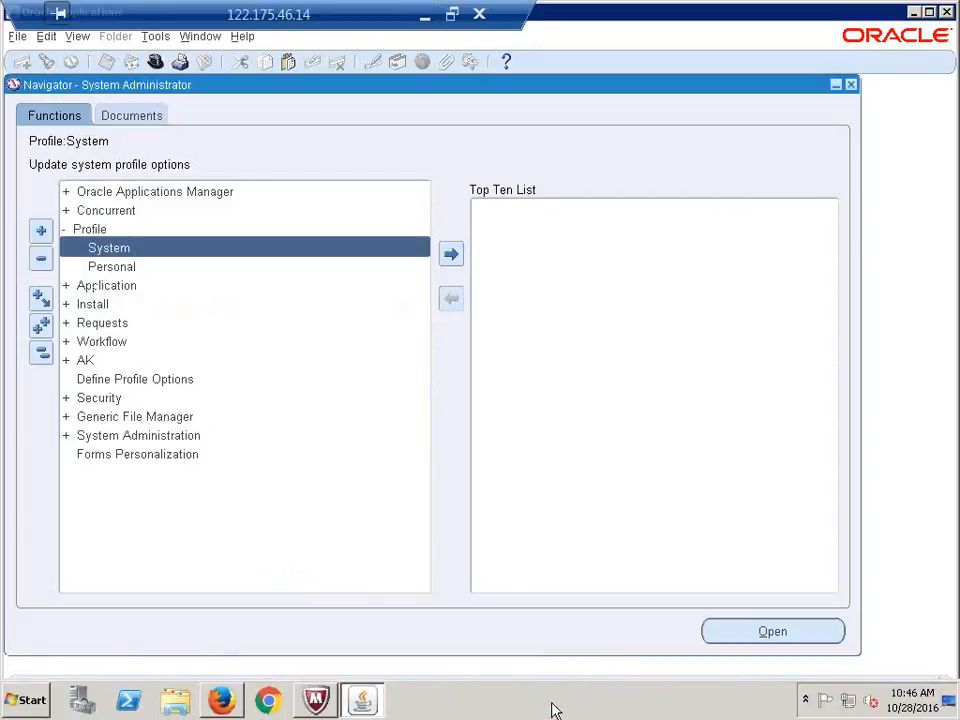
Change the active responsibility to CALFRE Human Resources Super User
{"action": "left_click", "coordinate": [40, 355]}
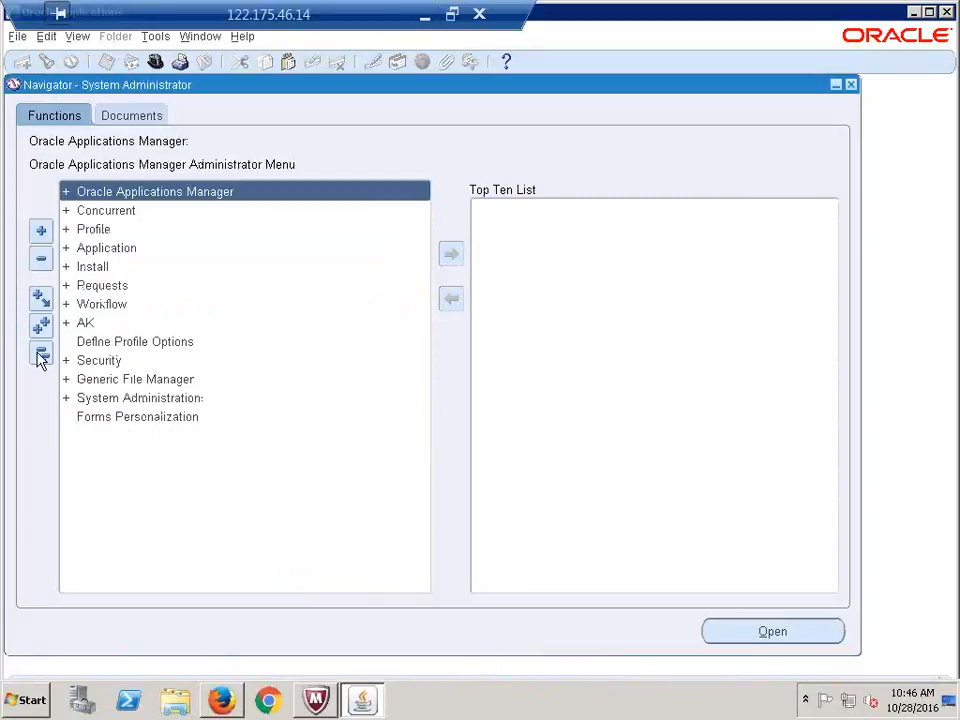
{"action": "left_click", "coordinate": [222, 700]}
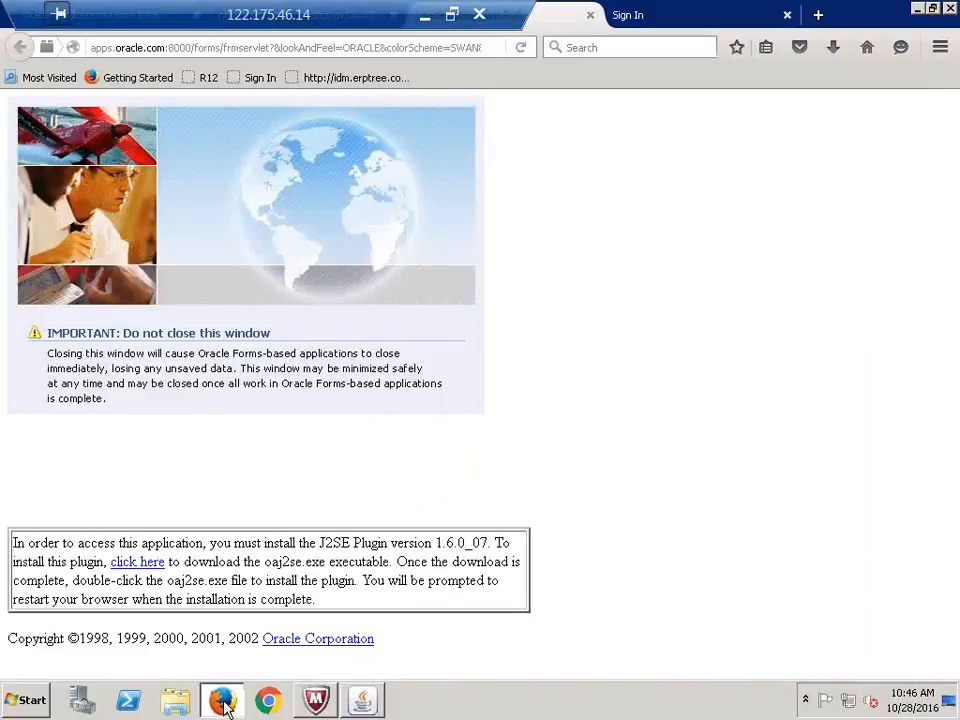
{"action": "left_click", "coordinate": [222, 703]}
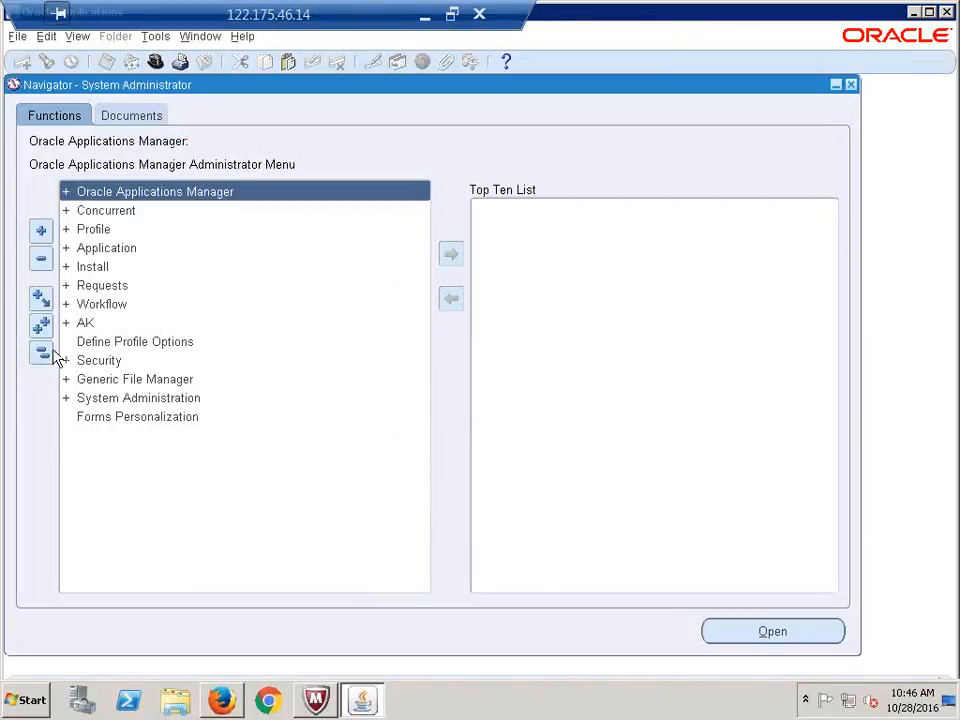
{"action": "left_click", "coordinate": [155, 63]}
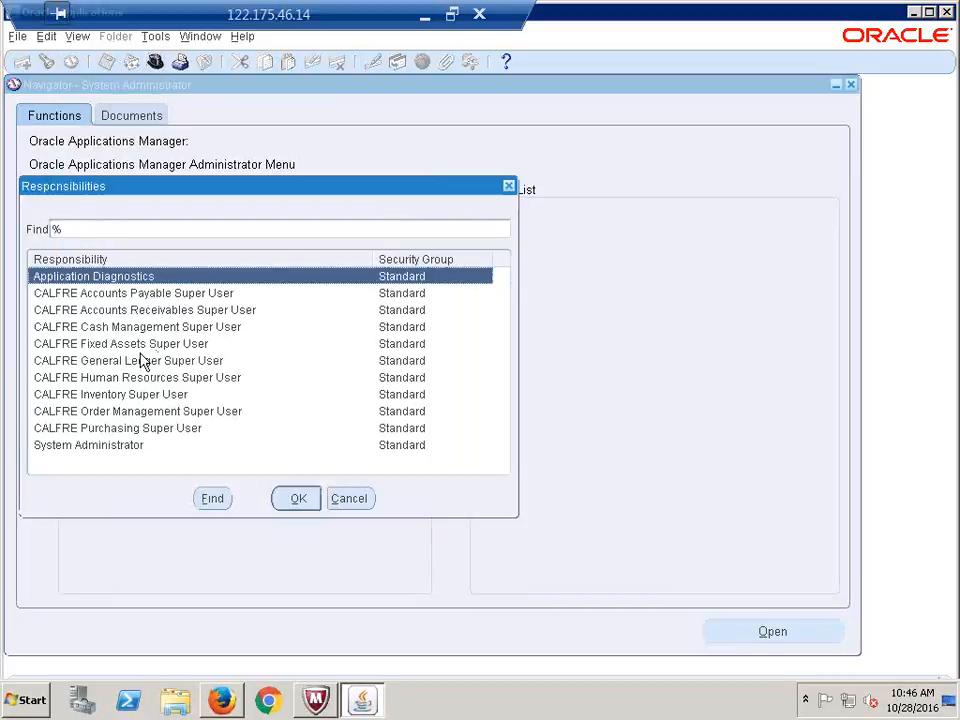
{"action": "left_click", "coordinate": [90, 378]}
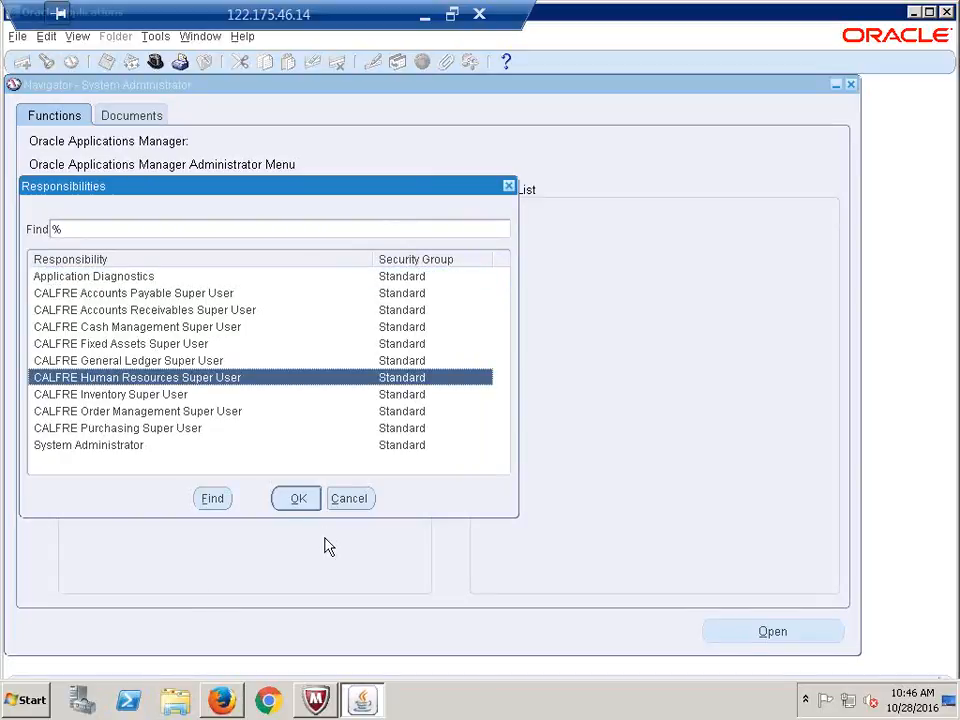
{"action": "left_click", "coordinate": [284, 503]}
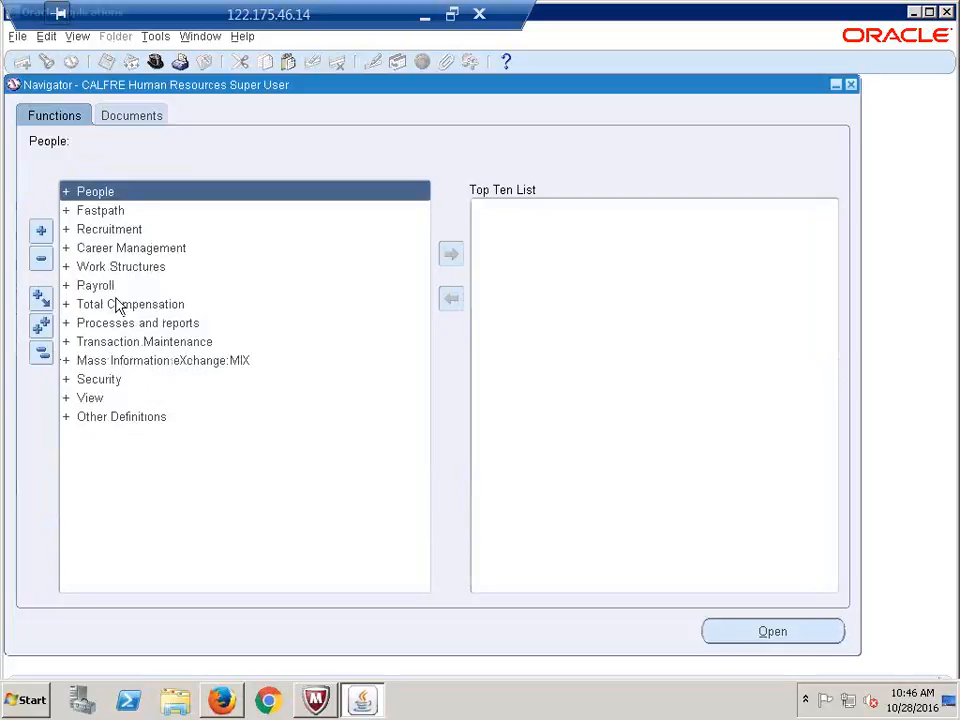
Expand Work Structures > Organization and open Description to bring up Find Organization
{"action": "left_click", "coordinate": [120, 267]}
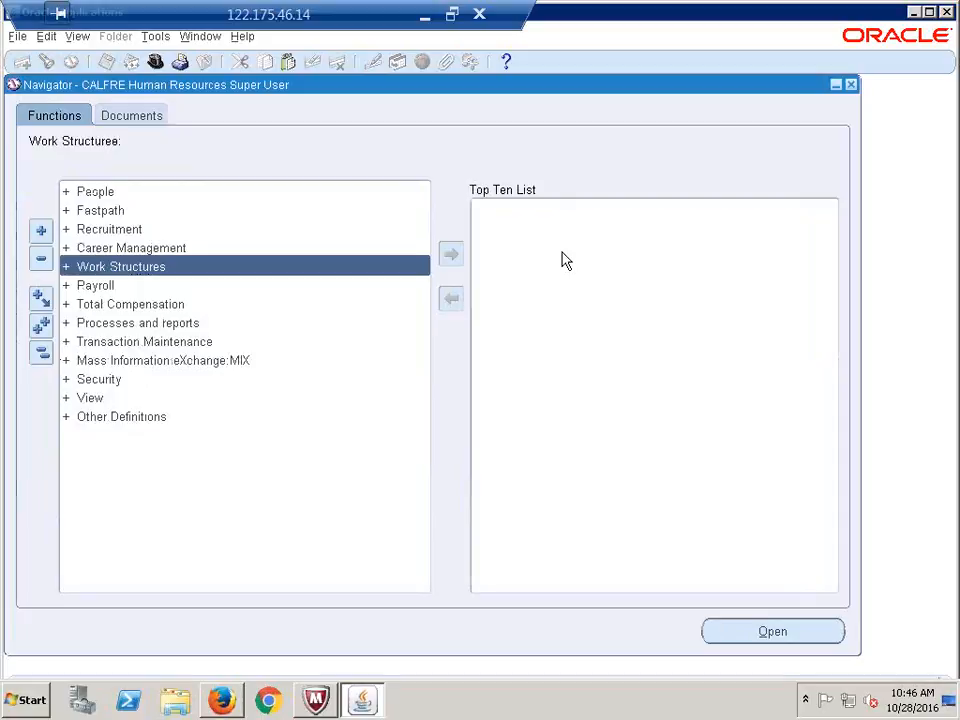
{"action": "key", "text": "Return"}
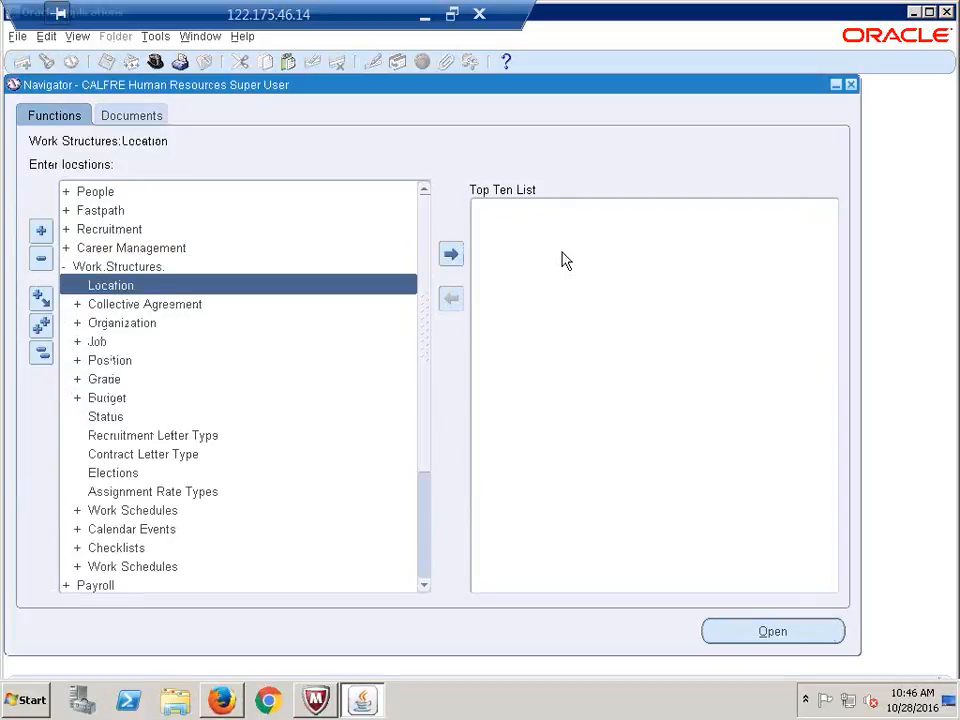
{"action": "key", "text": "Down"}
{"action": "key", "text": "Down"}
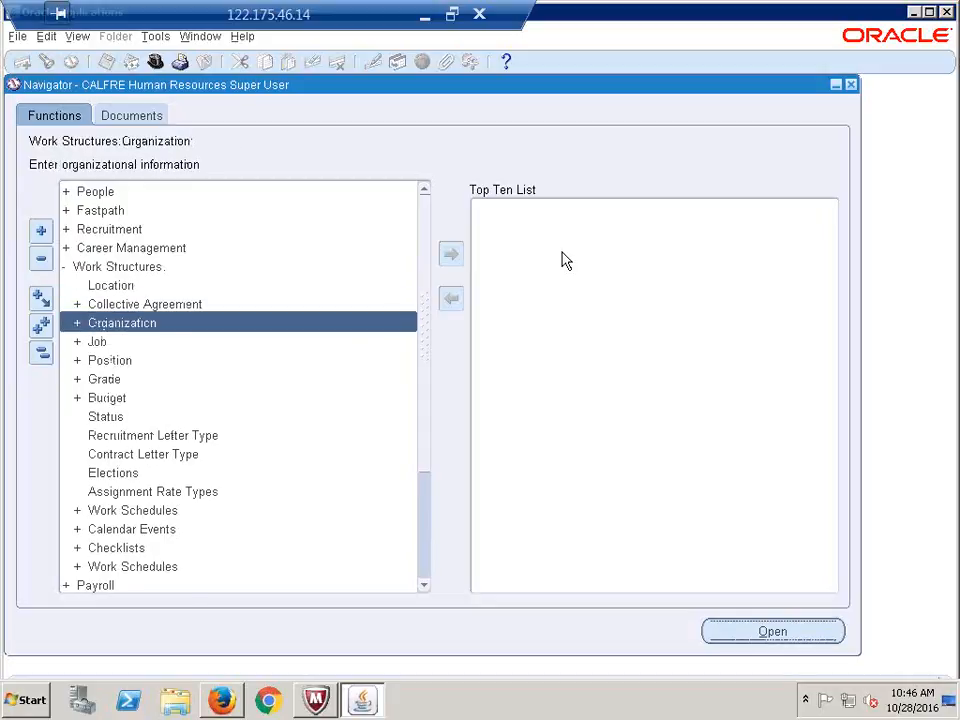
{"action": "key", "text": "Return"}
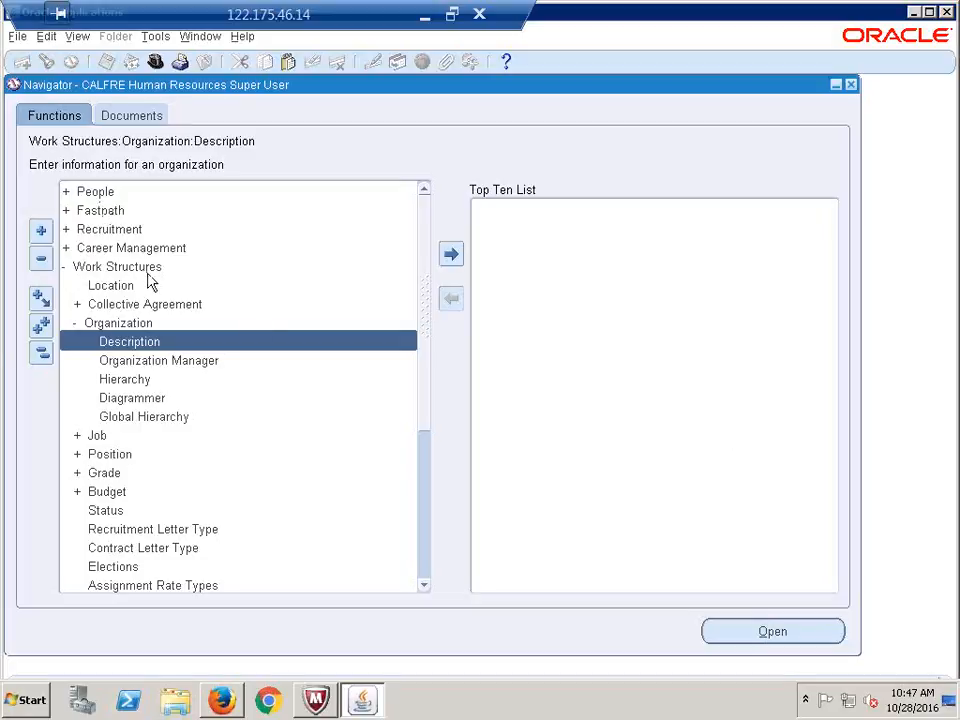
{"action": "key", "text": "Return"}
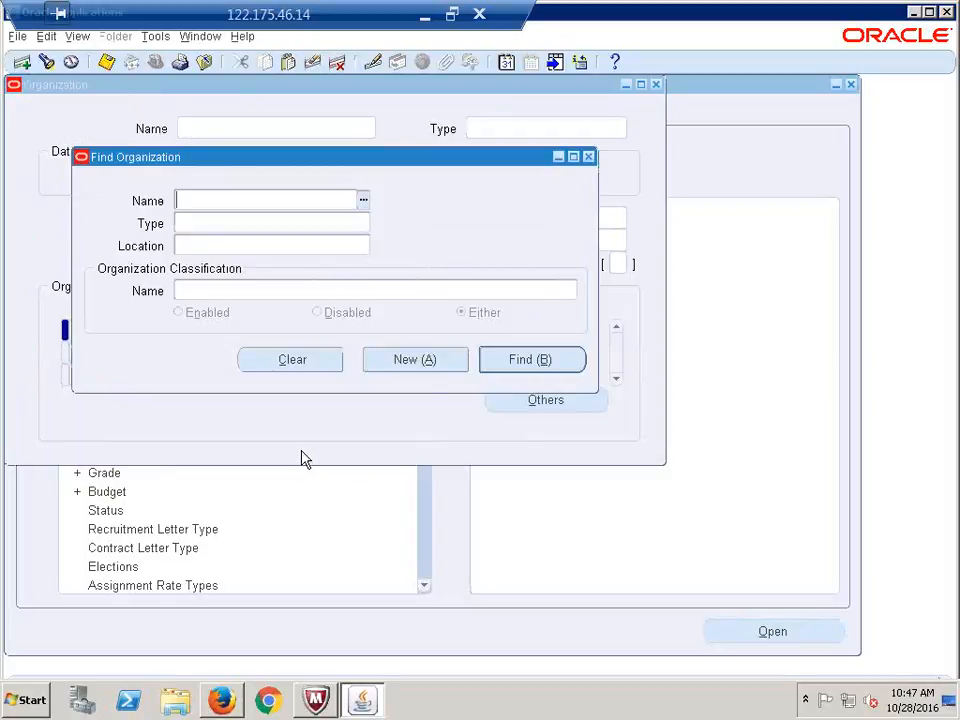
Create a new organization named 'CALFRE Item Master Inventory' and move to its location
{"action": "left_click", "coordinate": [403, 362]}
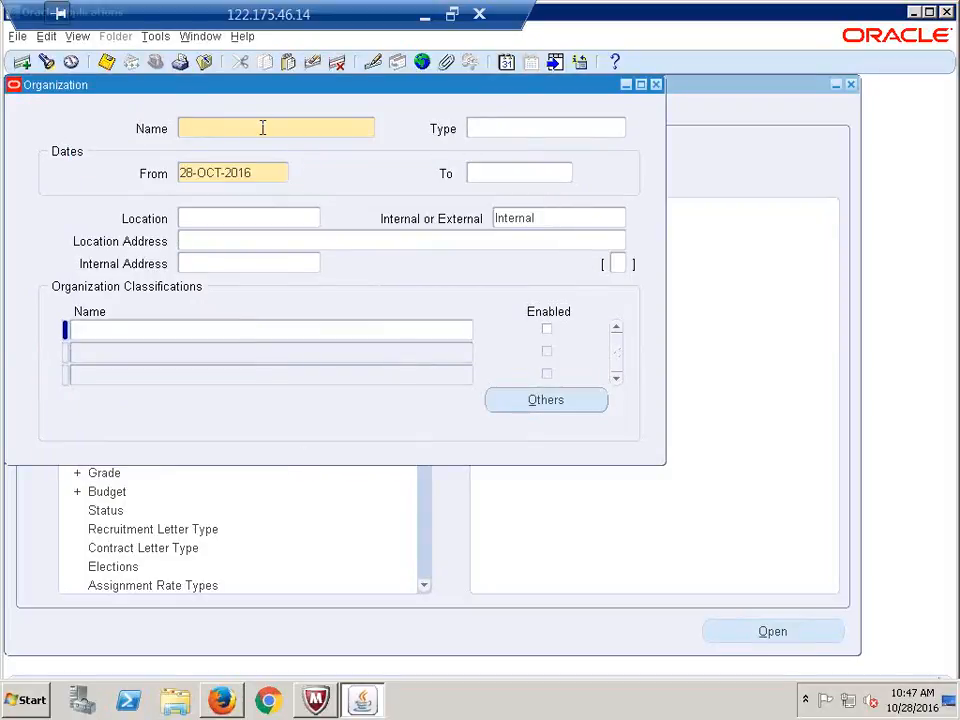
{"action": "type", "text": "CALFRE It"}
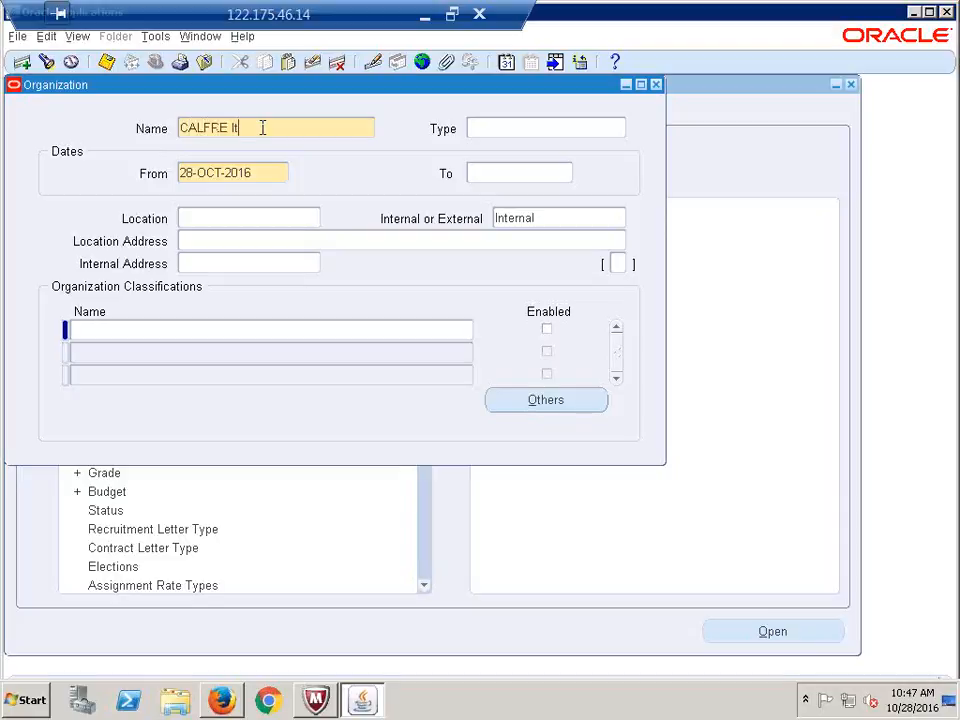
{"action": "type", "text": "em Master Inventory"}
{"action": "key", "text": "Tab"}
{"action": "left_click", "coordinate": [229, 220]}
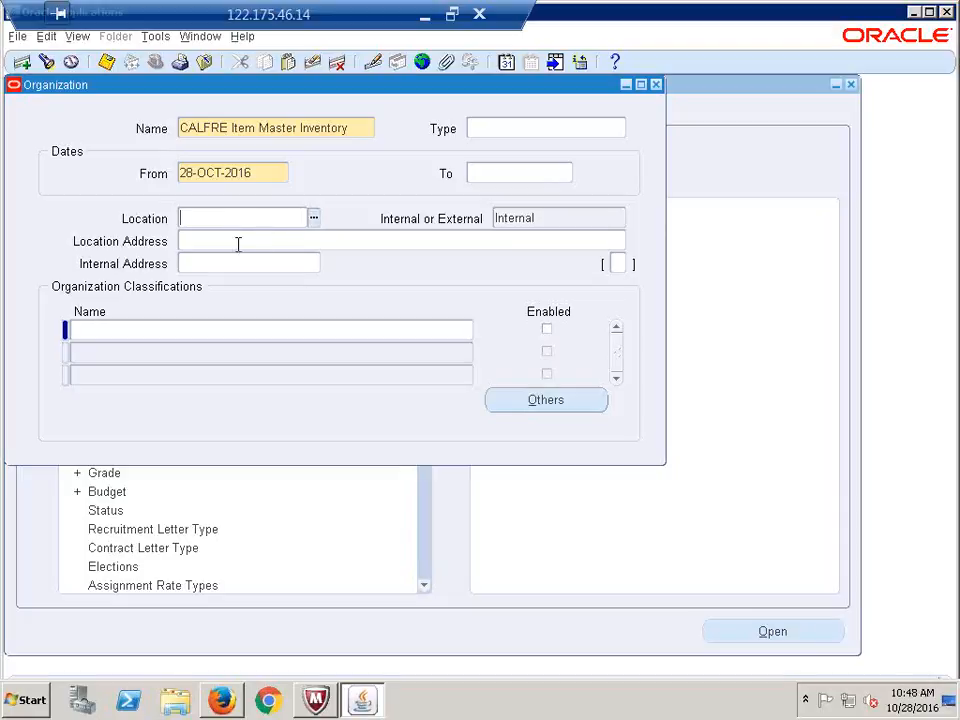
{"action": "left_click", "coordinate": [111, 330]}
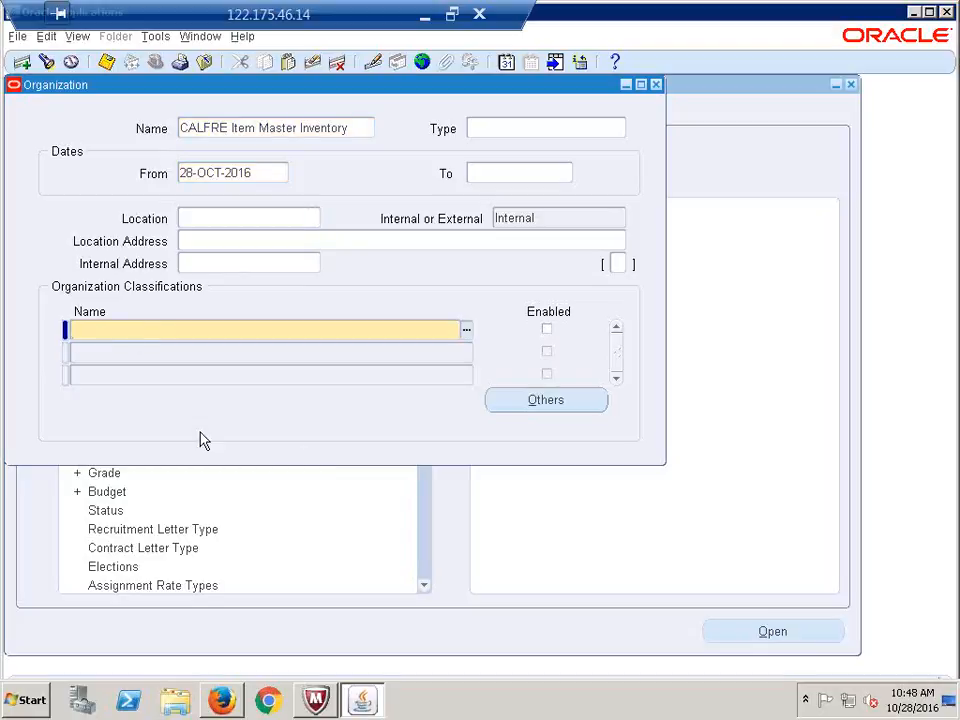
Add Inventory Organization as the first classification and tick its Enabled box
{"action": "type", "text": "inventory org"}
{"action": "key", "text": "Tab"}
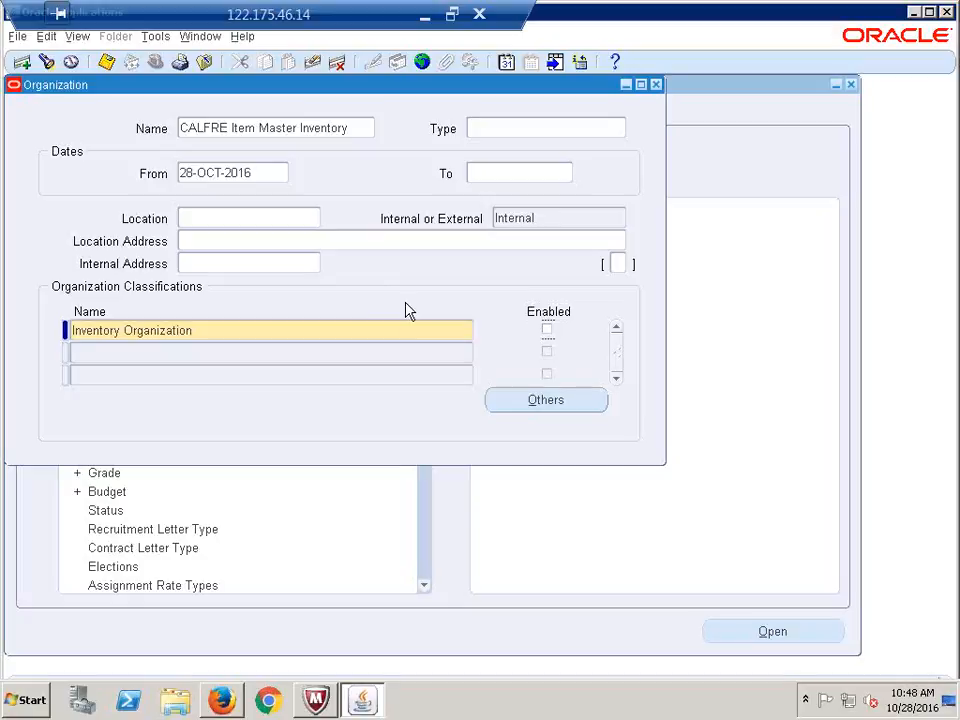
{"action": "left_click", "coordinate": [547, 330]}
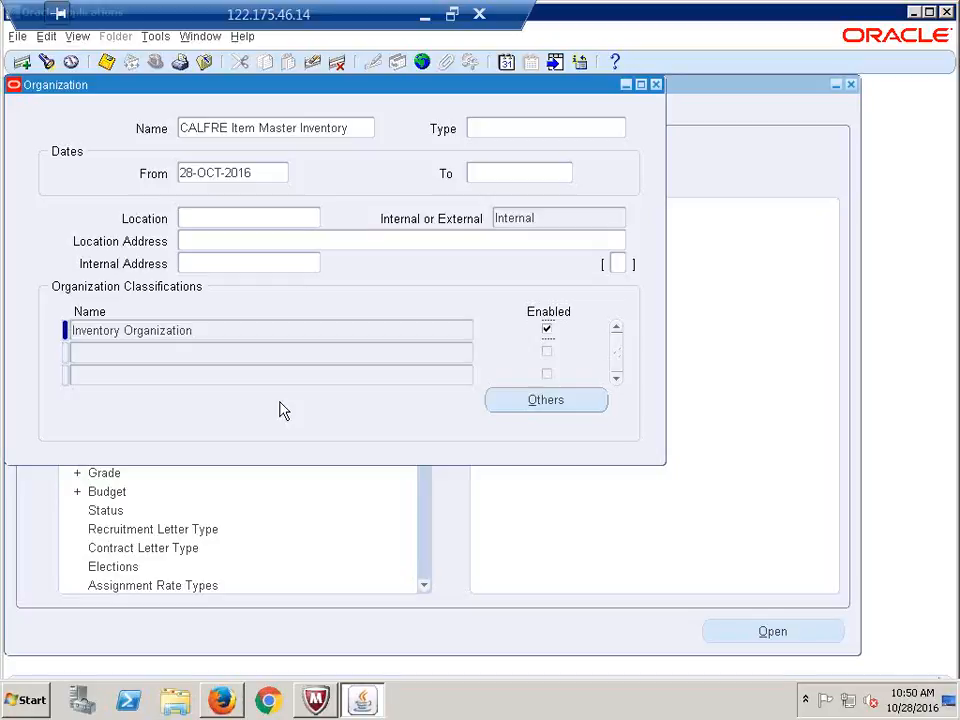
{"action": "left_click", "coordinate": [250, 336]}
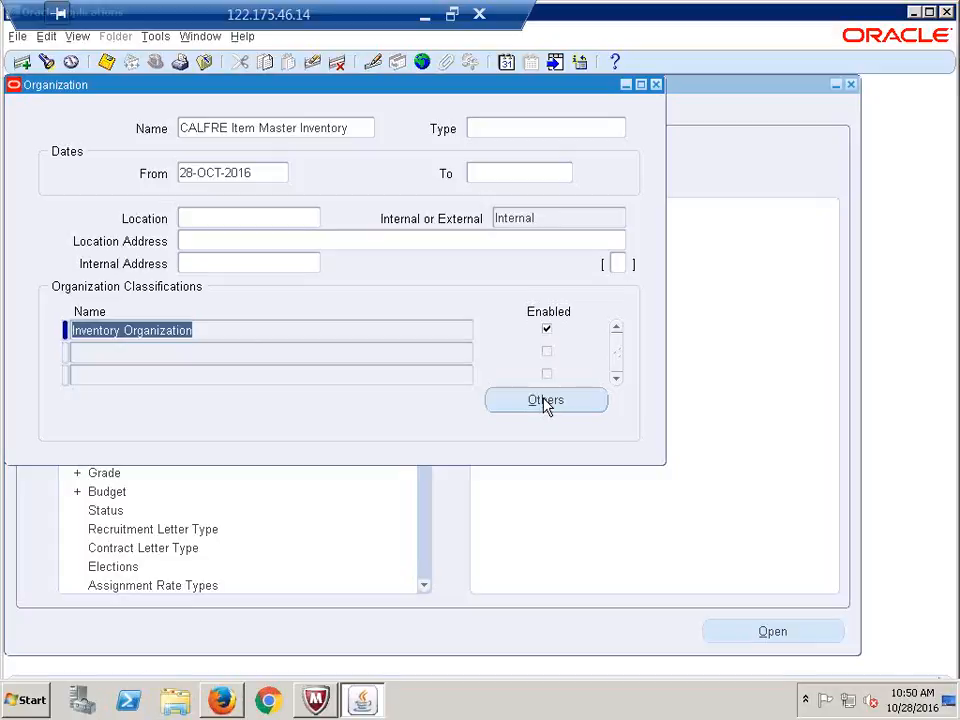
{"action": "left_click", "coordinate": [225, 330]}
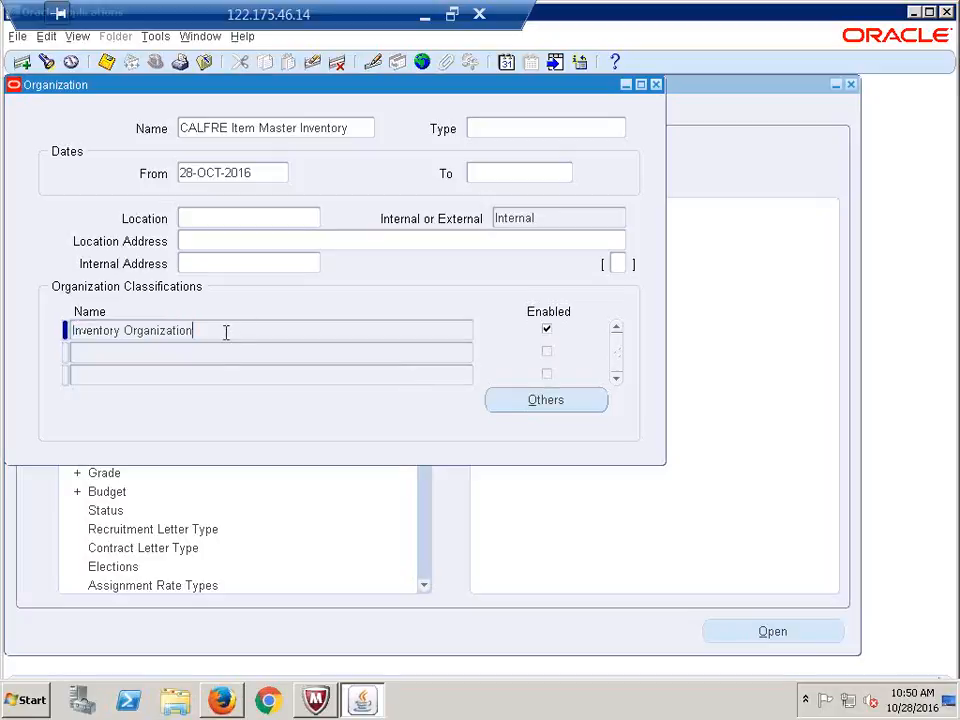
{"action": "left_click", "coordinate": [559, 213]}
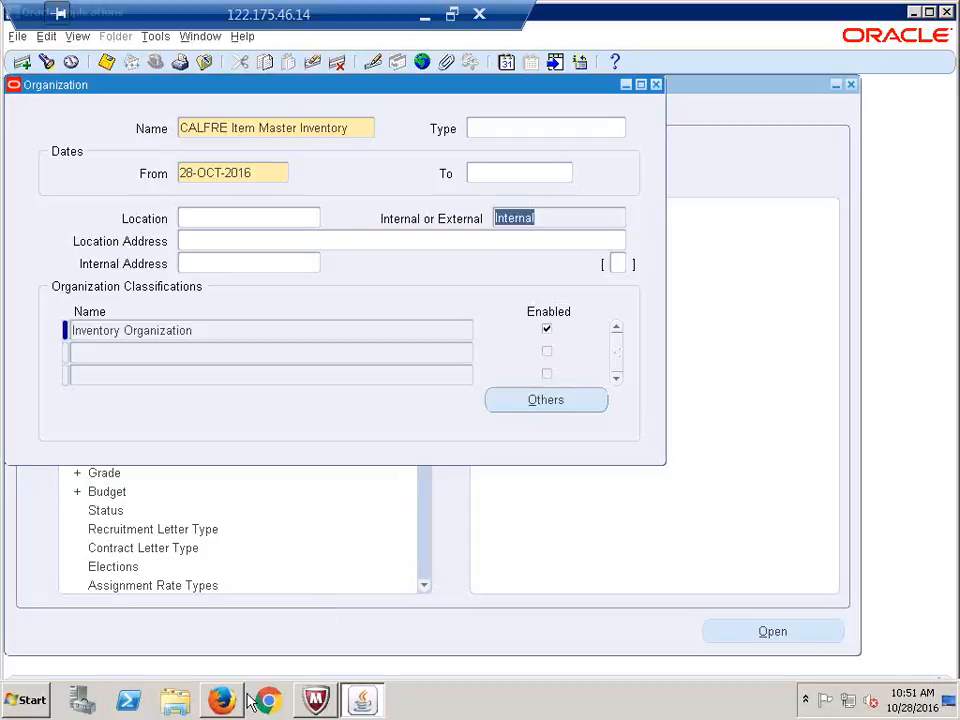
Choose Accounting Information under the classification's Others and open its entry popup
{"action": "left_click", "coordinate": [527, 405]}
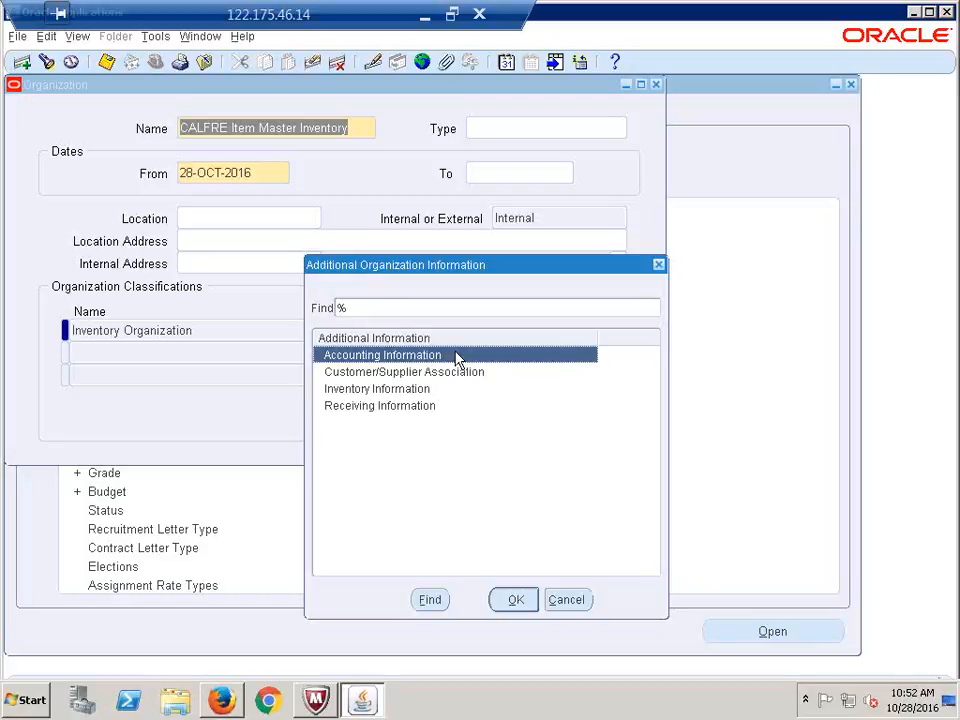
{"action": "left_click", "coordinate": [513, 600]}
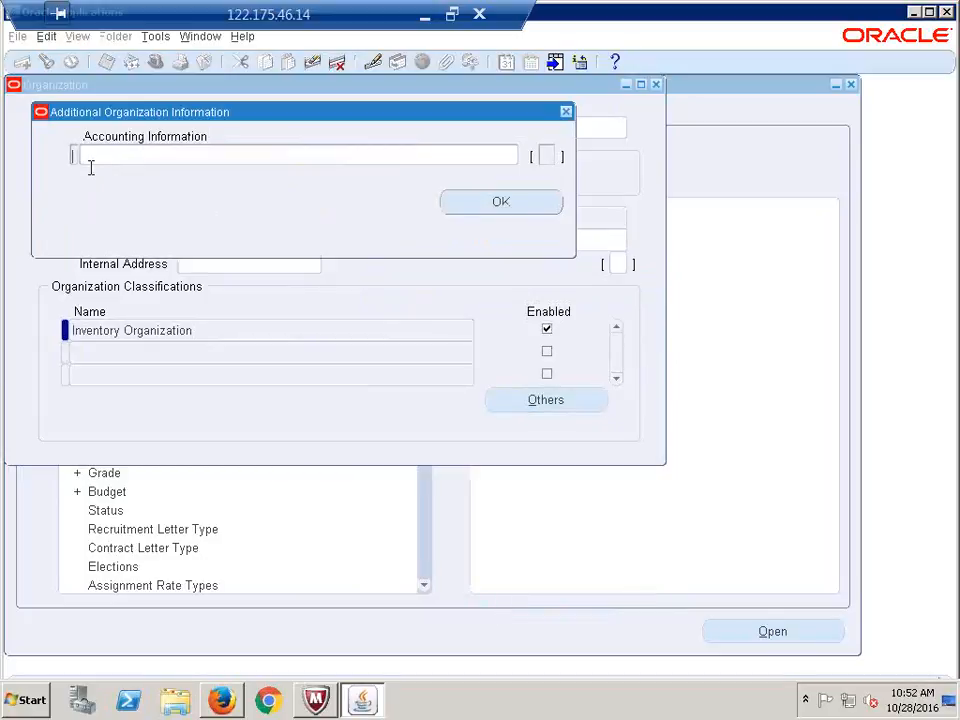
{"action": "left_click", "coordinate": [175, 158]}
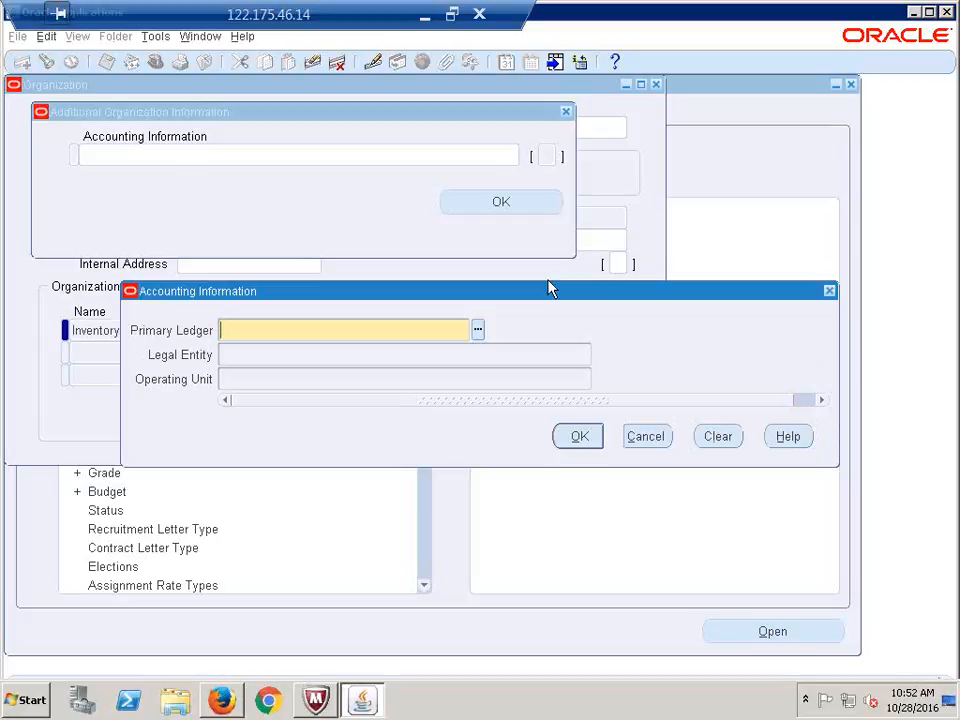
Set primary ledger CALFRE Indi1278(INR) and legal entity CALFRE India Legal Entity, then confirm both dialogs
{"action": "type", "text": "calfre"}
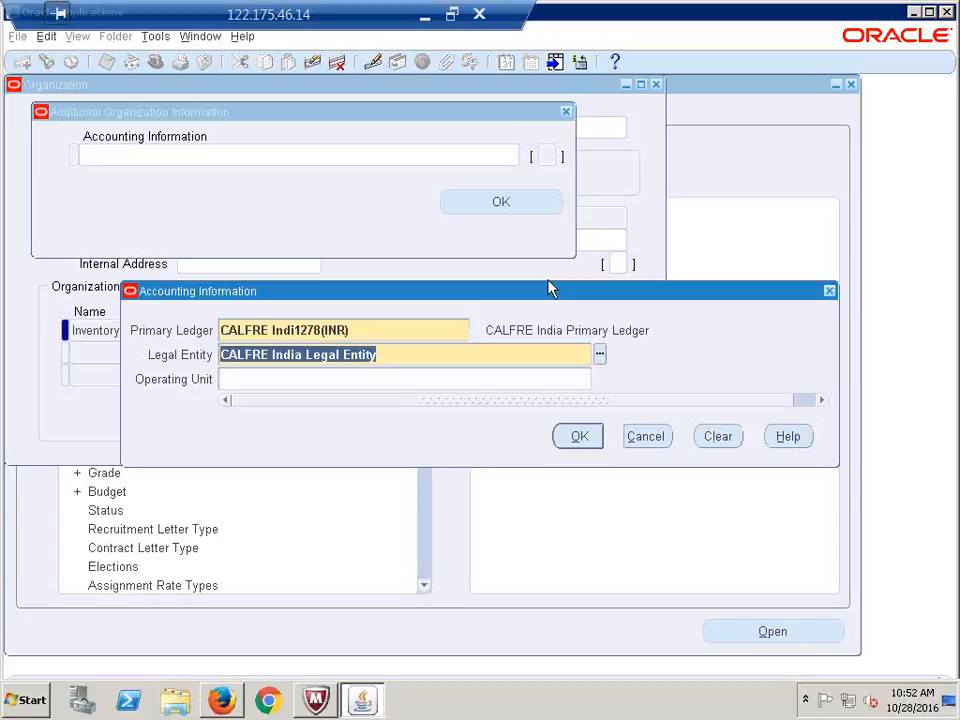
{"action": "key", "text": "Tab"}
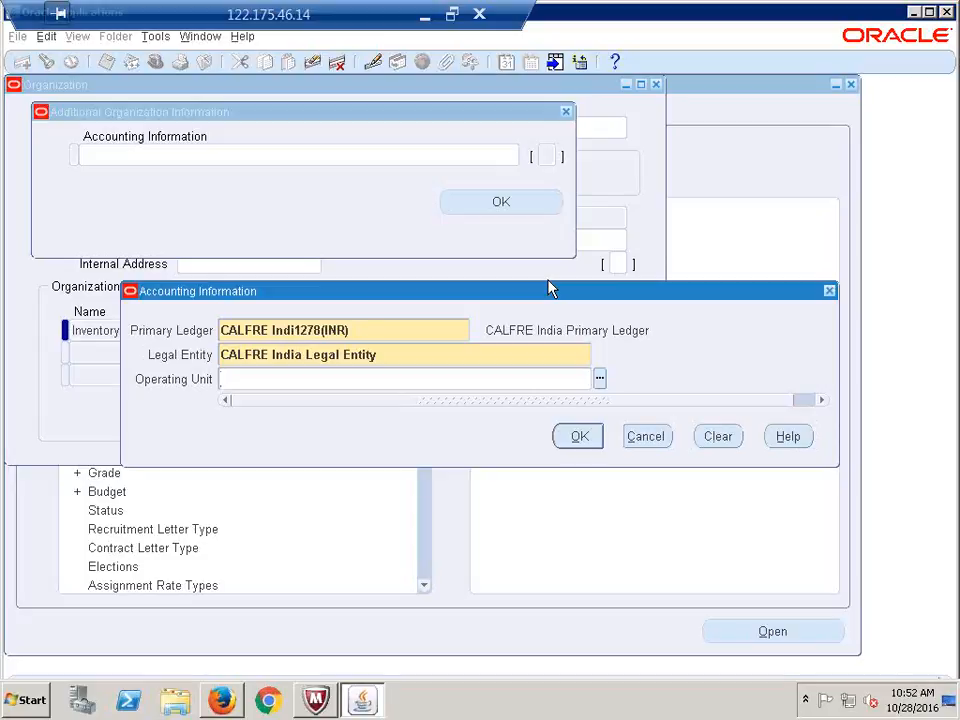
{"action": "left_click", "coordinate": [584, 441]}
{"action": "left_click", "coordinate": [574, 446]}
{"action": "left_click", "coordinate": [356, 330]}
{"action": "left_click", "coordinate": [411, 356]}
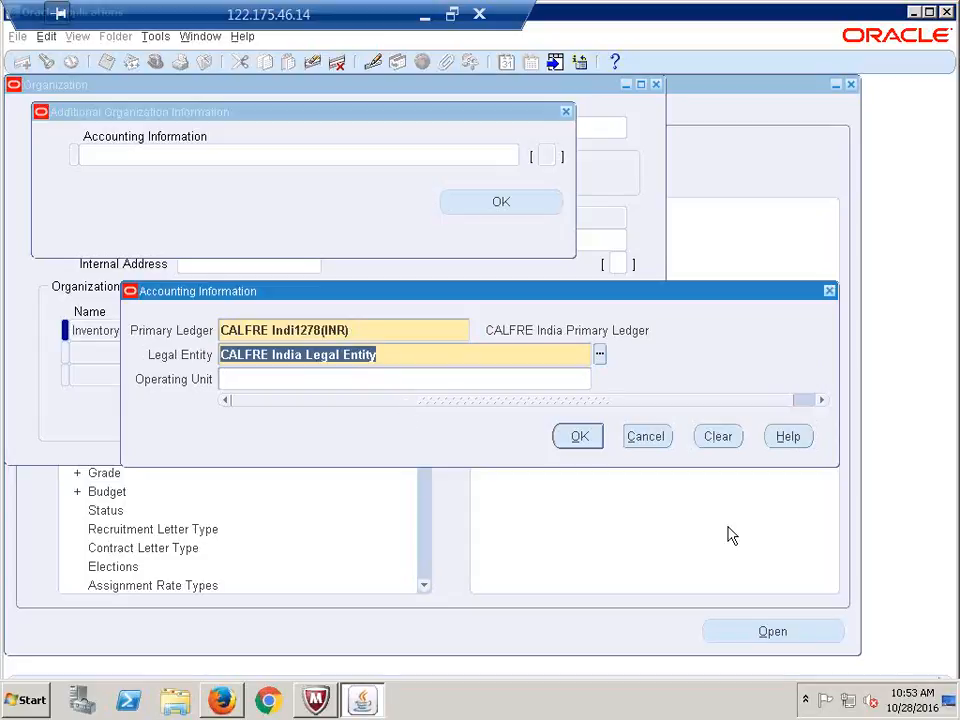
{"action": "left_click", "coordinate": [578, 437]}
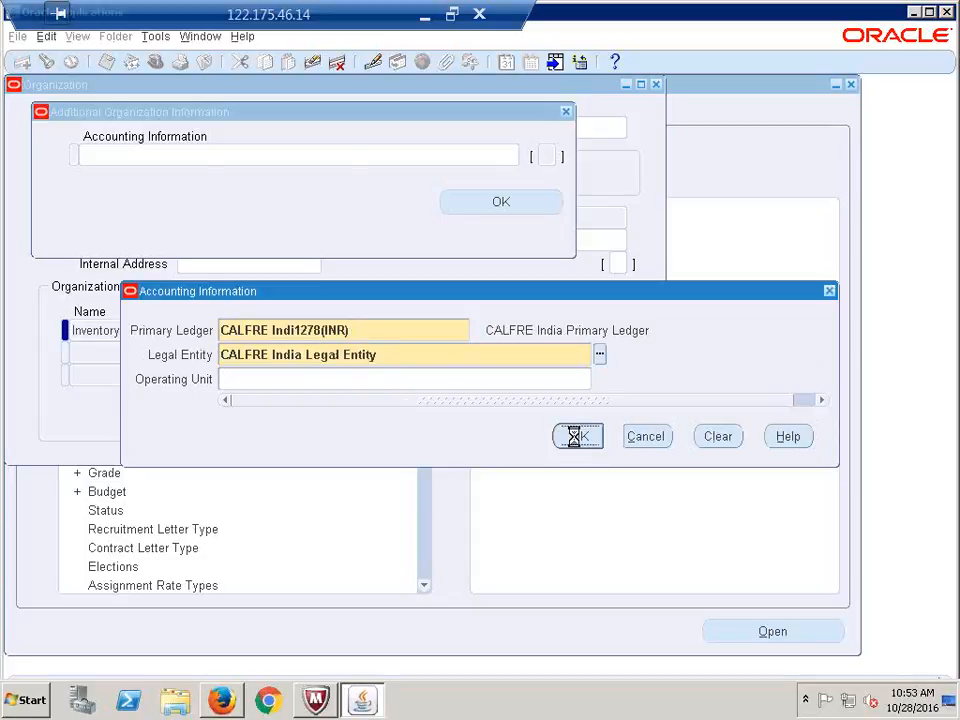
{"action": "left_click", "coordinate": [501, 203]}
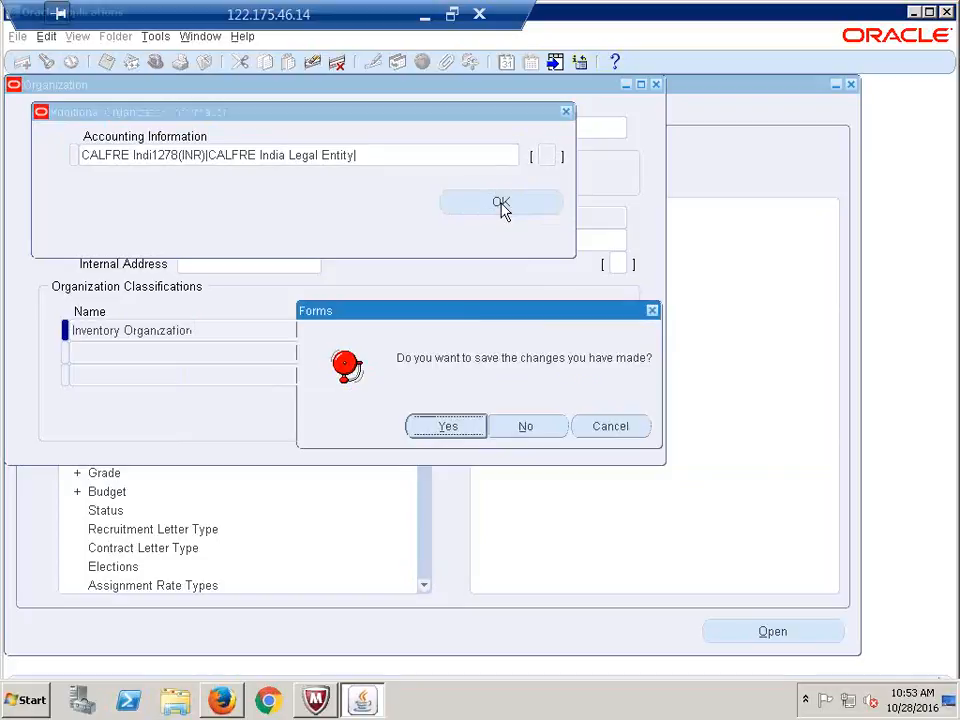
Save the accounting information changes and set the remote session aside
{"action": "left_click", "coordinate": [447, 427]}
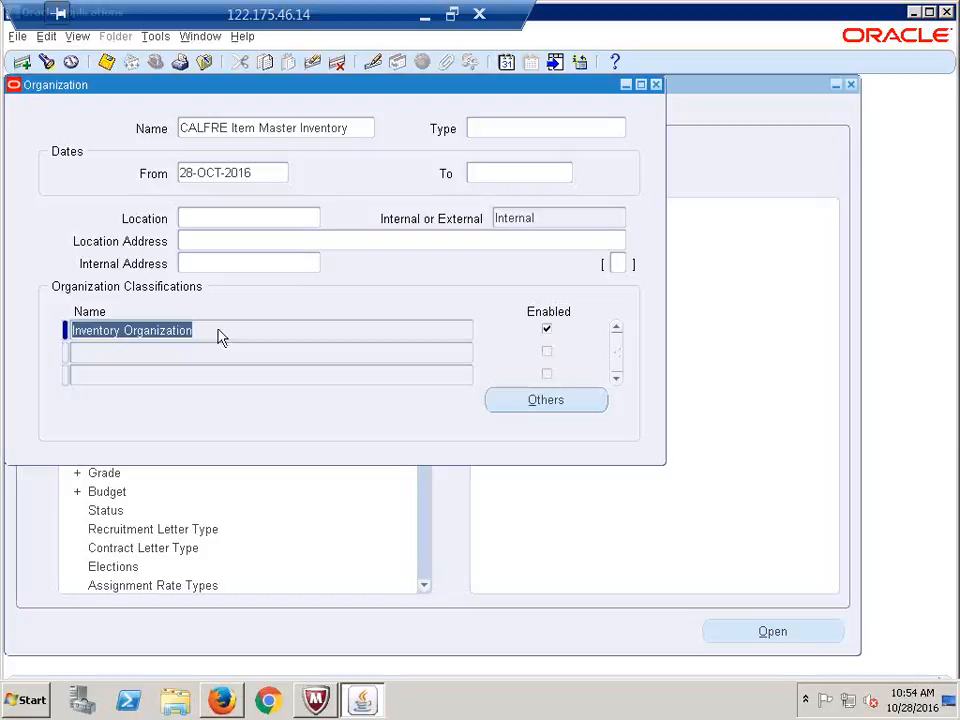
{"action": "left_click", "coordinate": [424, 15]}
Mark Create Item Master Inventory Organization as Done in Recap.xlsx, then return to the Oracle session
{"action": "left_click", "coordinate": [253, 555]}
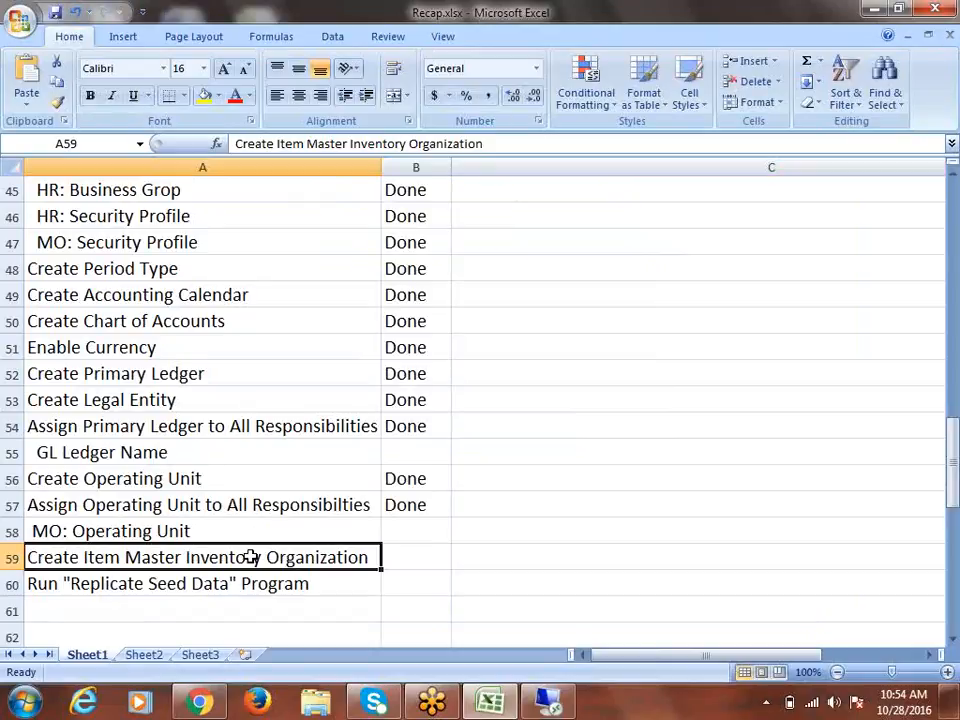
{"action": "key", "text": "Right"}
{"action": "type", "text": "d"}
{"action": "left_click", "coordinate": [195, 588]}
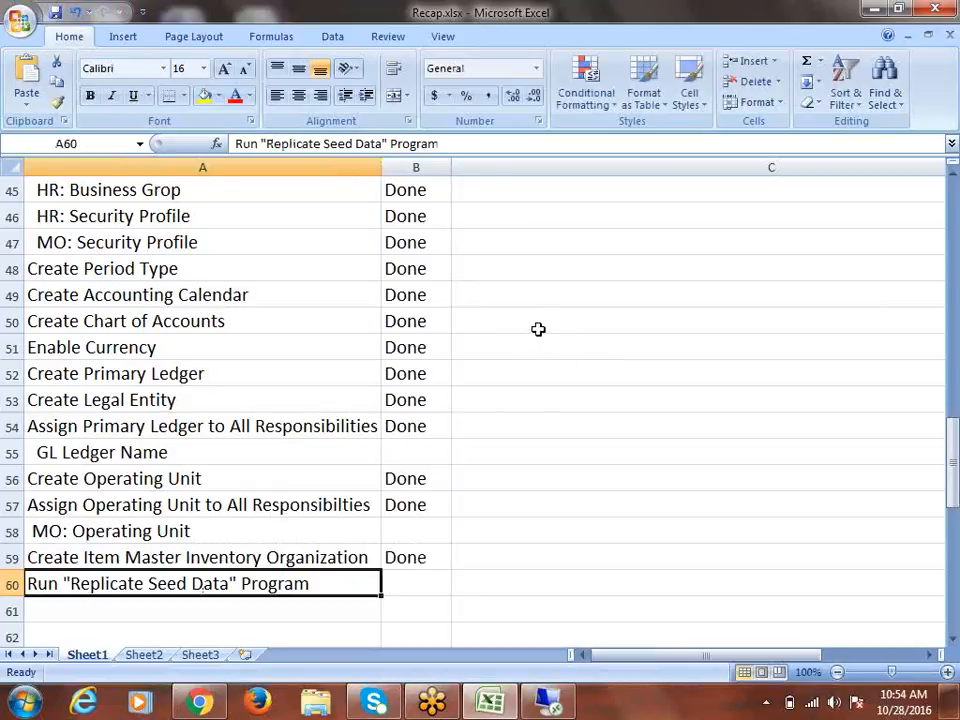
{"action": "scroll", "coordinate": [538, 329], "scroll_direction": "down", "scroll_amount": 2}
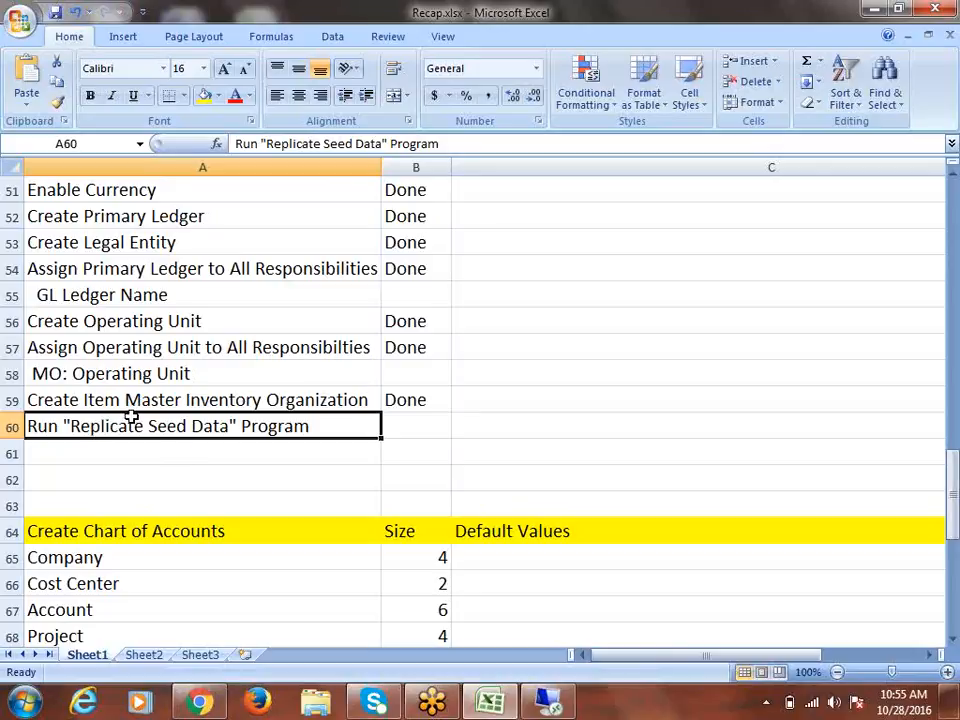
{"action": "left_click", "coordinate": [548, 703]}
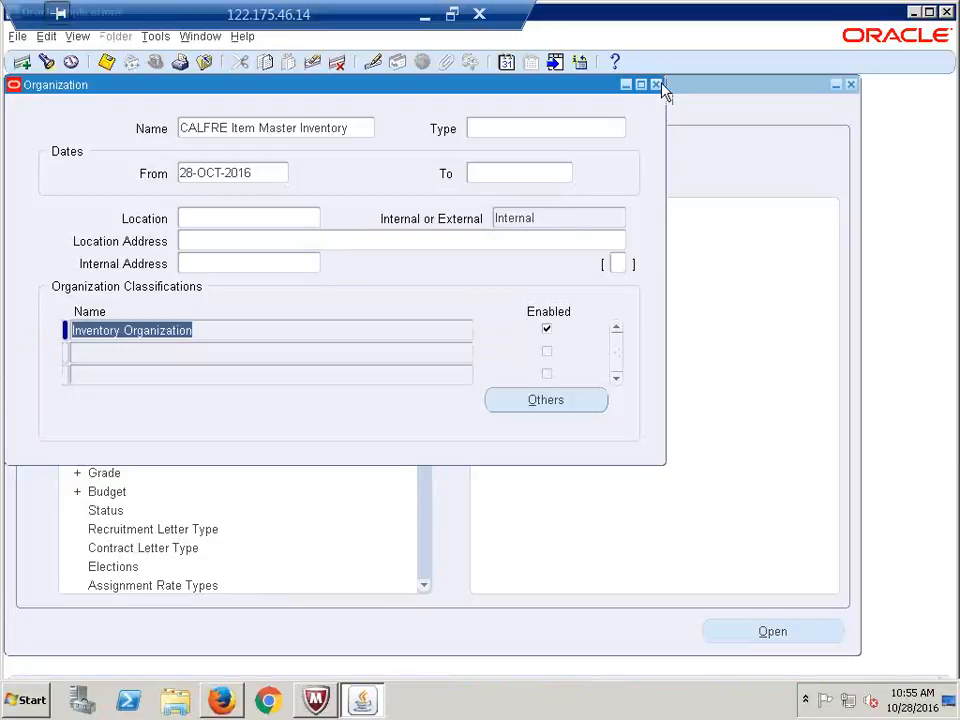
Close the Organization form and collapse the Navigator to its top-level functions
{"action": "left_click", "coordinate": [660, 84]}
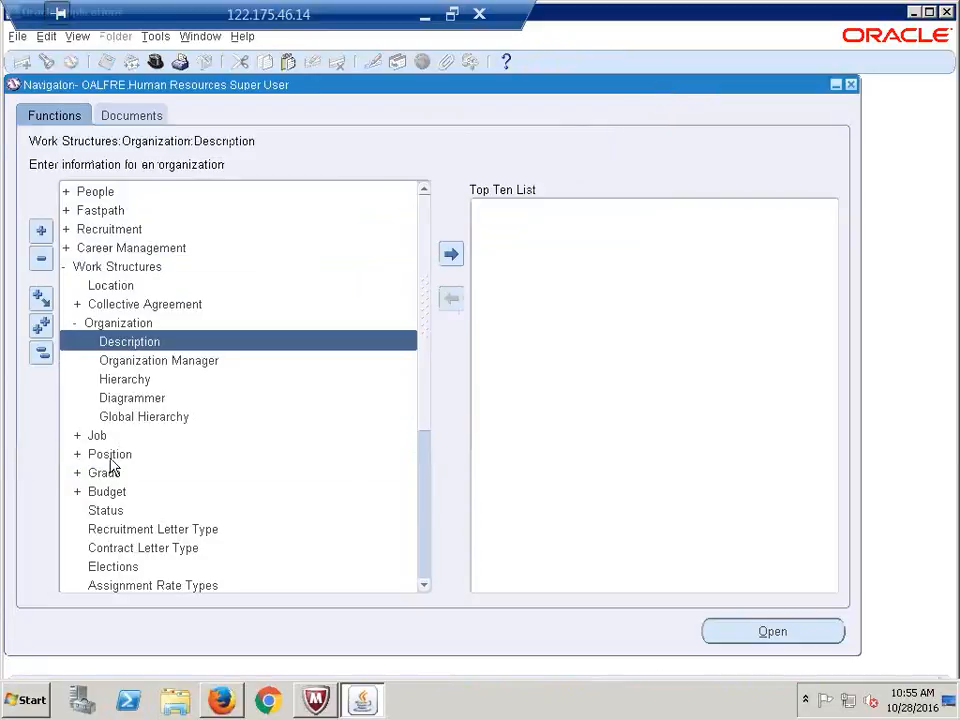
{"action": "left_click", "coordinate": [41, 356]}
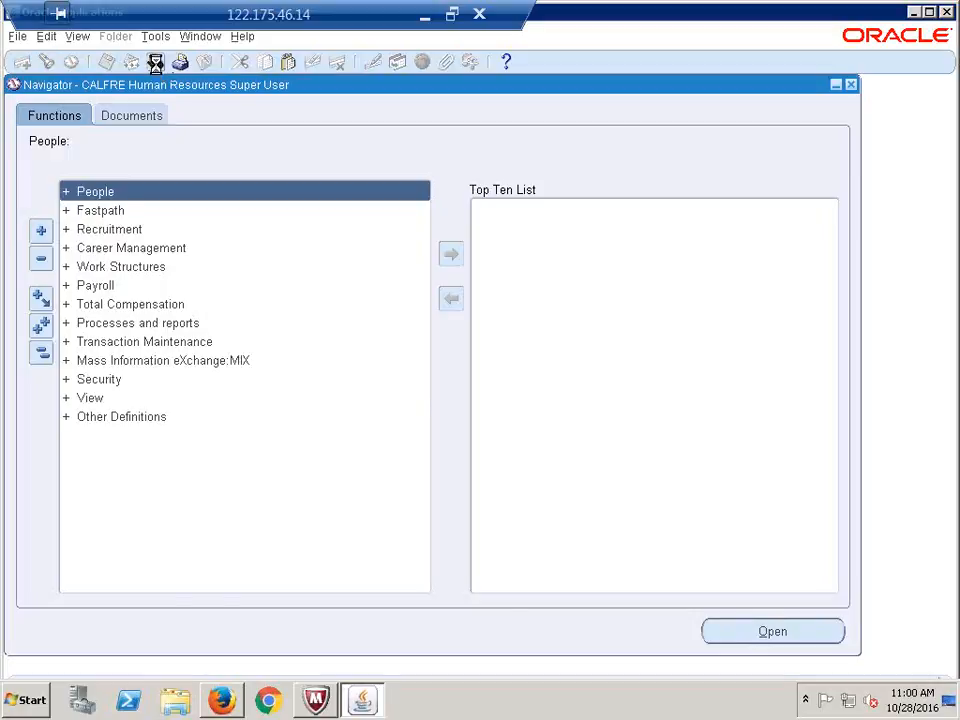
Switch to the System Administrator responsibility and collapse its Navigator tree
{"action": "key", "text": "s"}
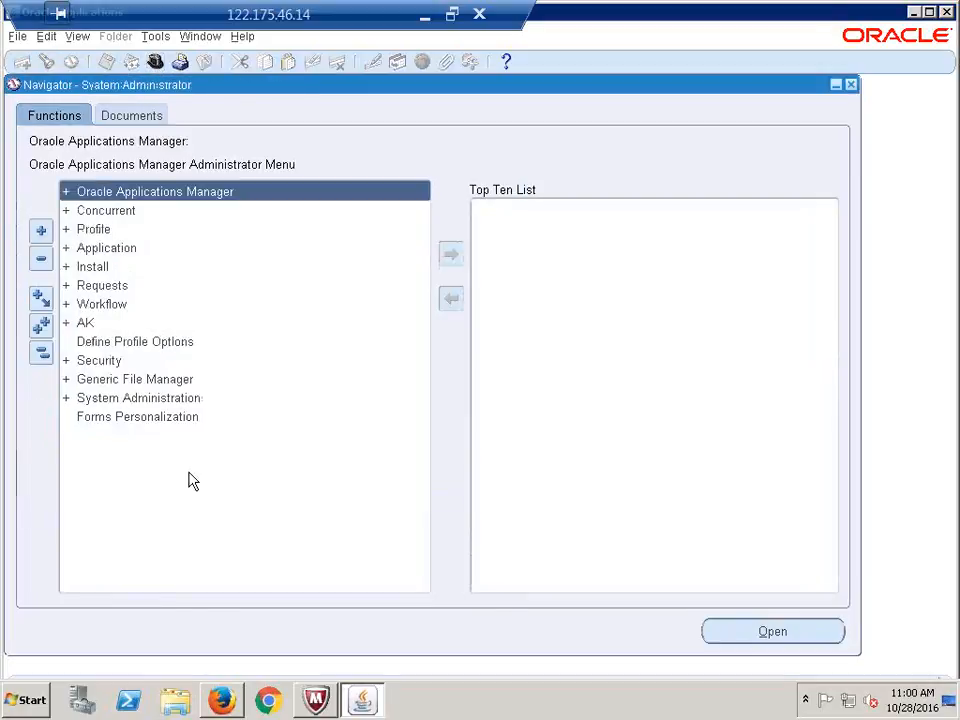
{"action": "left_click", "coordinate": [39, 355]}
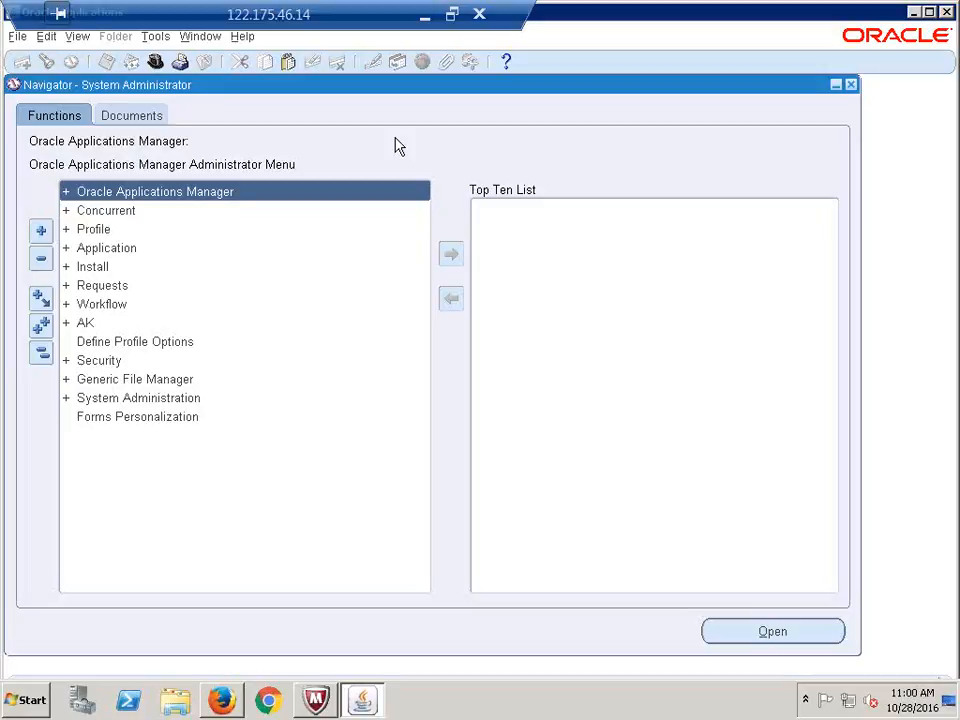
Open View > Requests and begin submitting a new request
{"action": "key", "text": "alt+f"}
{"action": "key", "text": "w"}
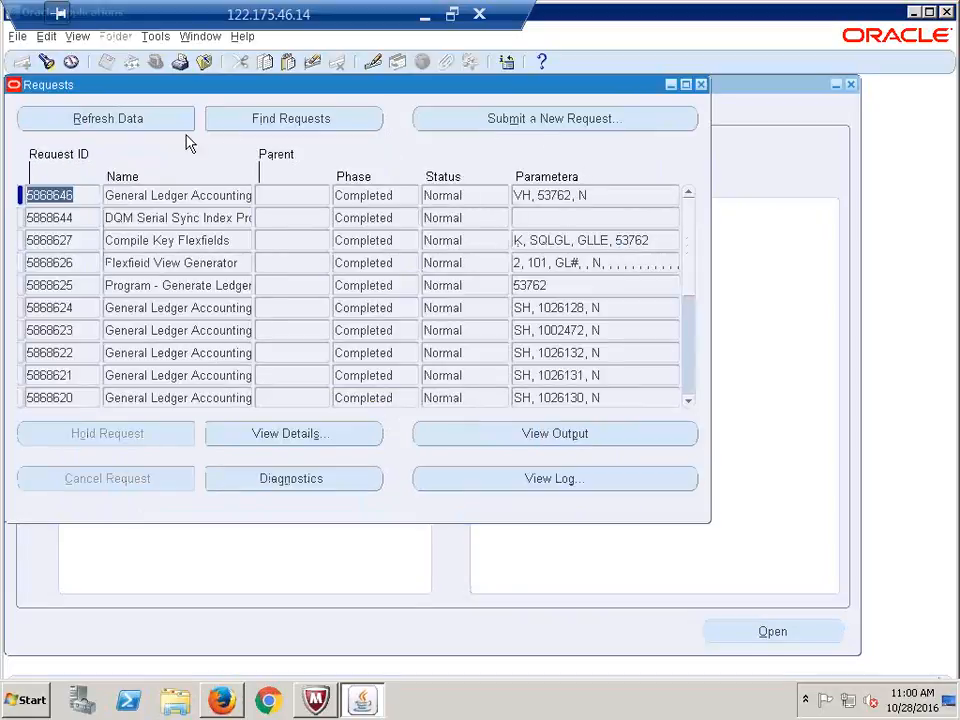
{"action": "left_click", "coordinate": [525, 123]}
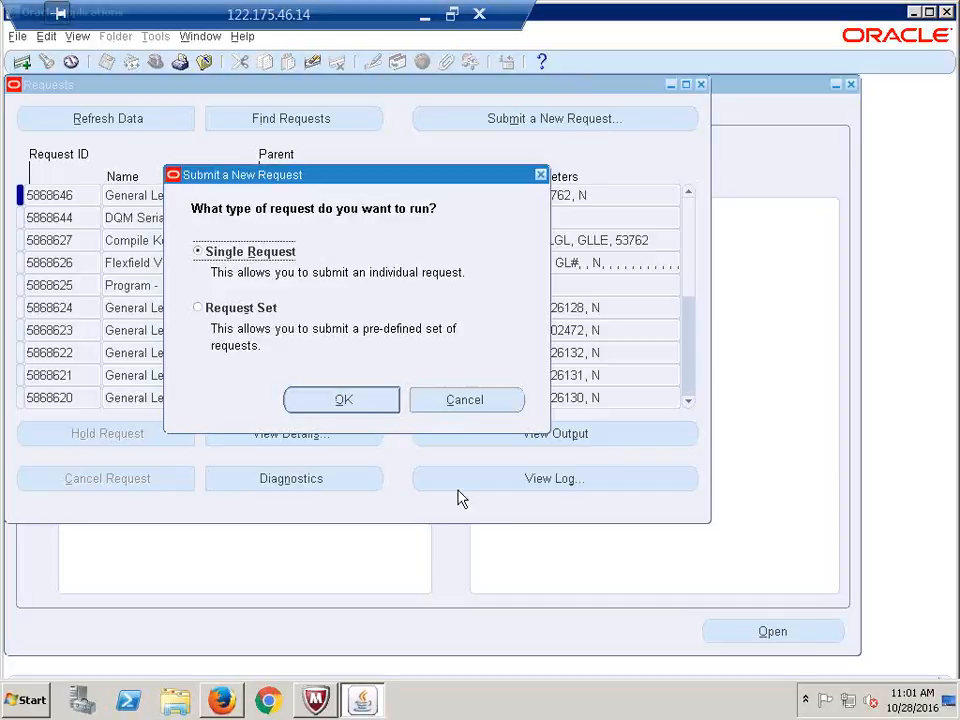
Submit a single request for the Replicate Seed Data program, leaving Operating Unit to fill
{"action": "left_click", "coordinate": [344, 402]}
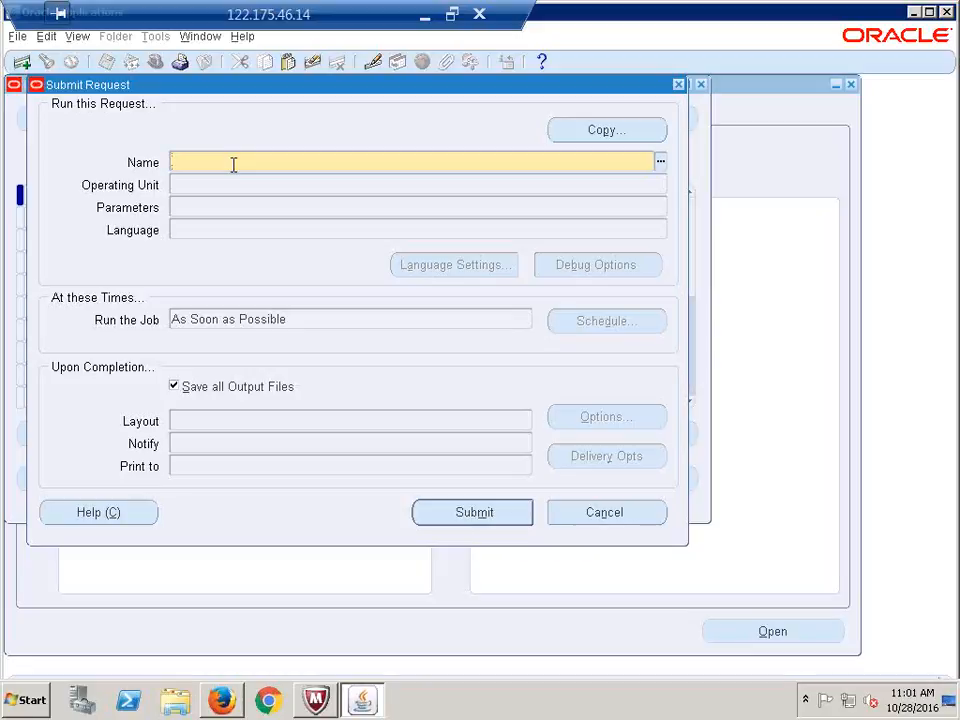
{"action": "type", "text": "Replicate"}
{"action": "key", "text": "Tab"}
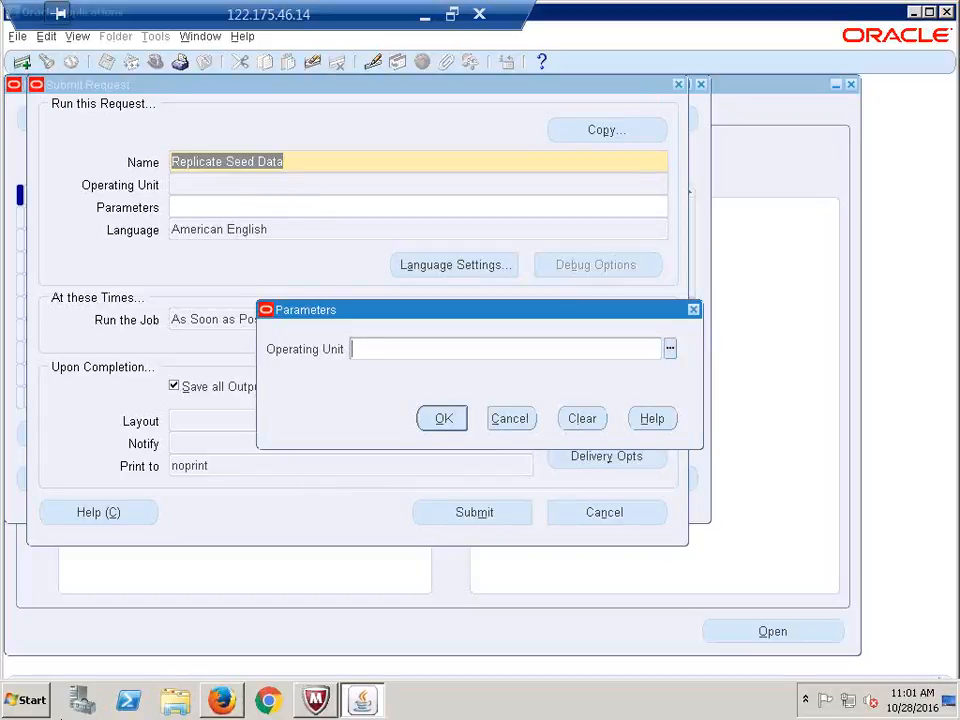
{"action": "left_click", "coordinate": [24, 700]}
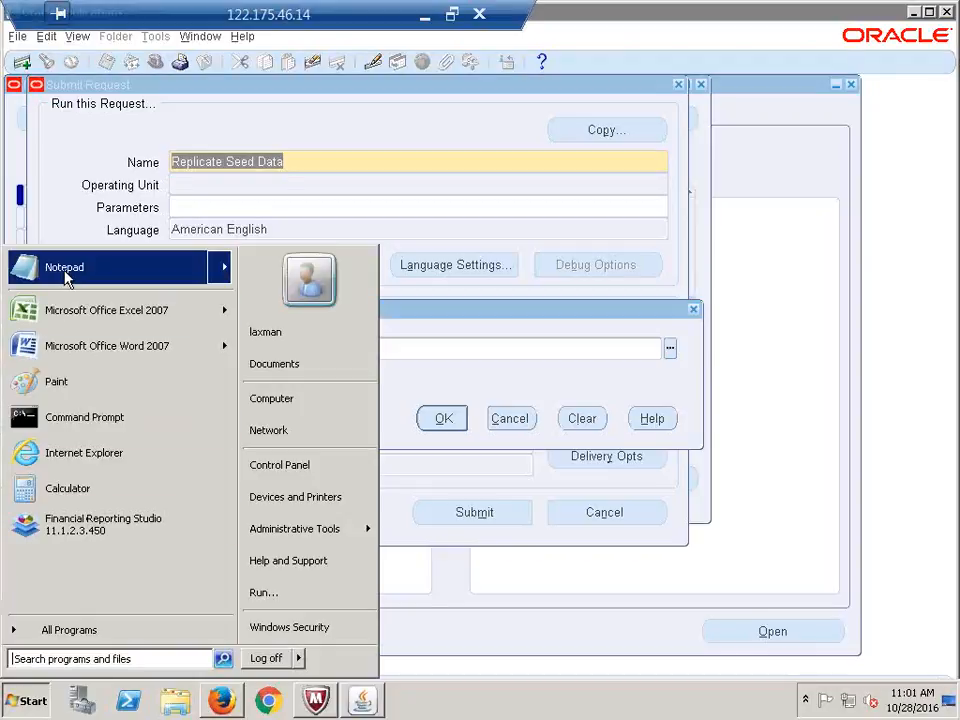
Open a blank Notepad document and leave only the note MO%Operating% in it
{"action": "left_click", "coordinate": [30, 267]}
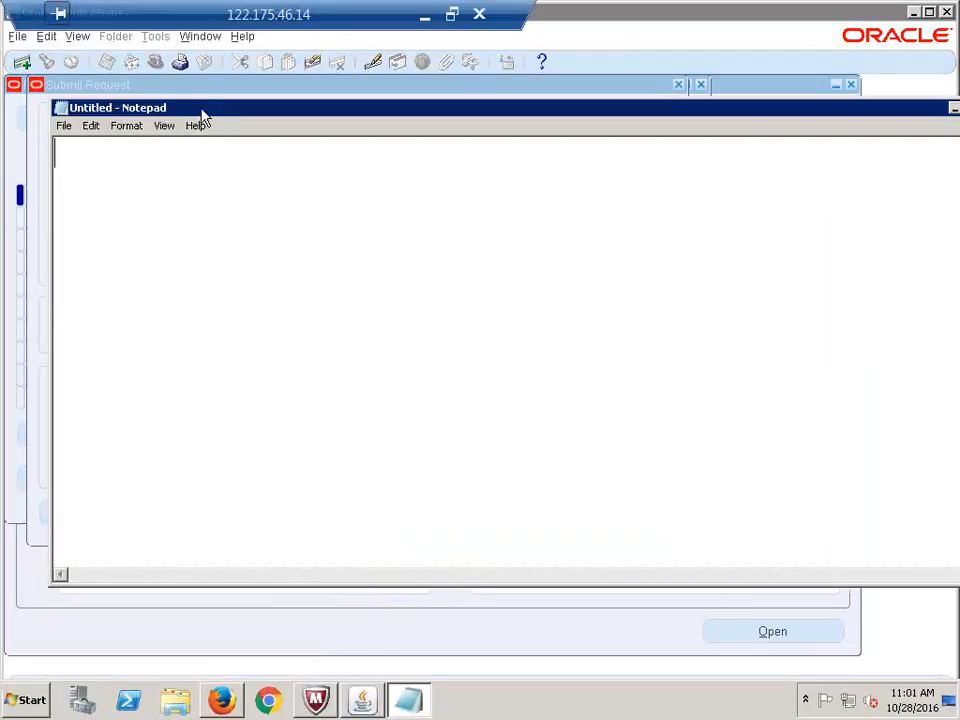
{"action": "left_click_drag", "start_coordinate": [205, 112], "coordinate": [205, 222]}
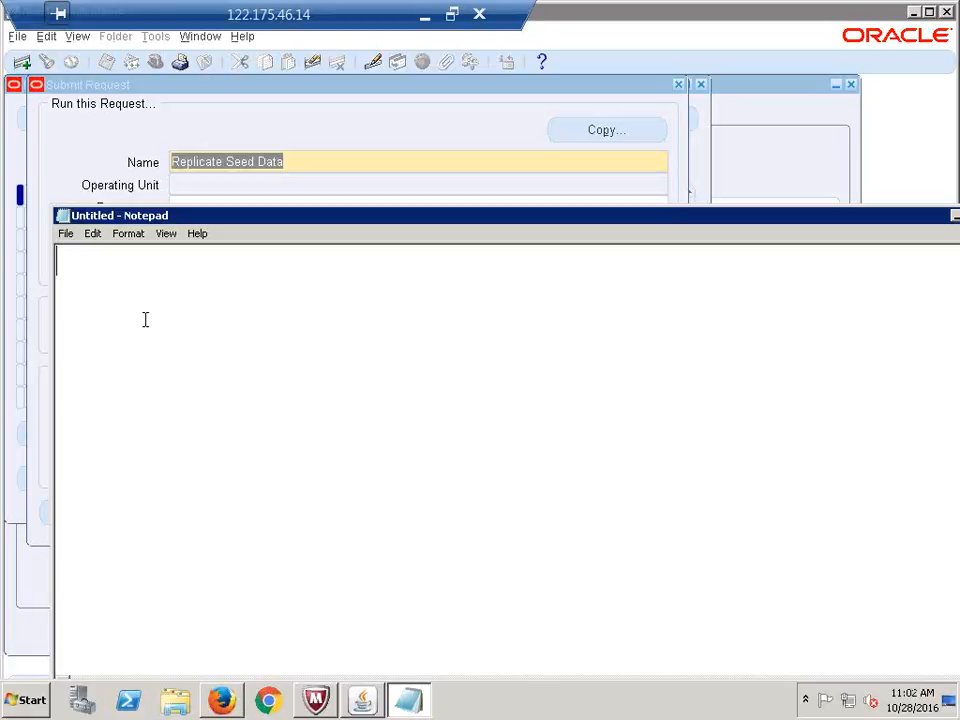
{"action": "type", "text": "MO:"}
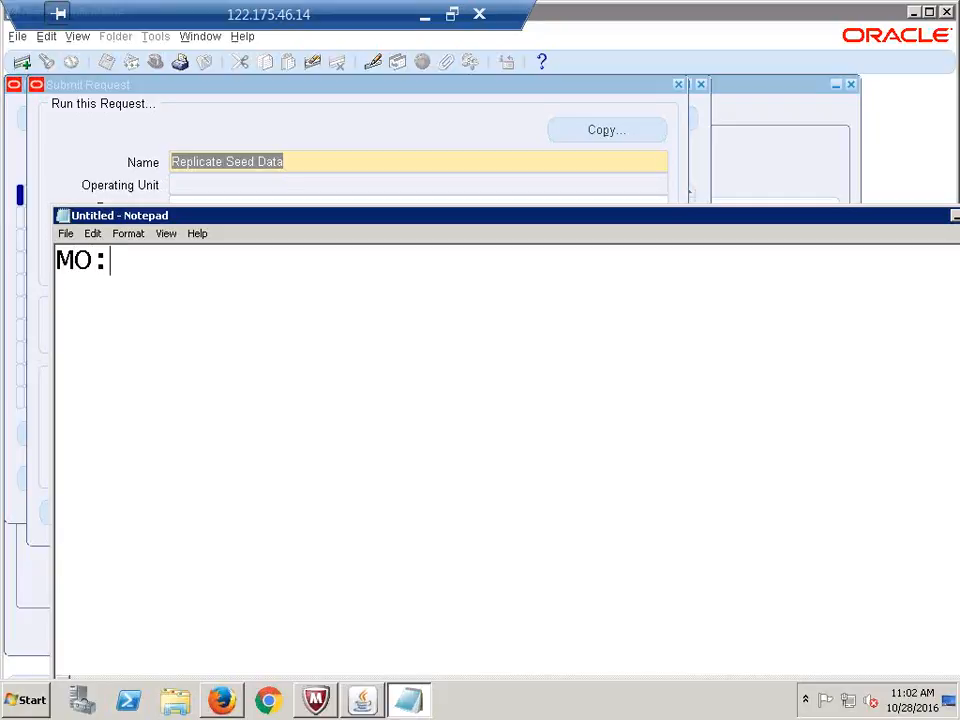
{"action": "type", "text": "Operatin"}
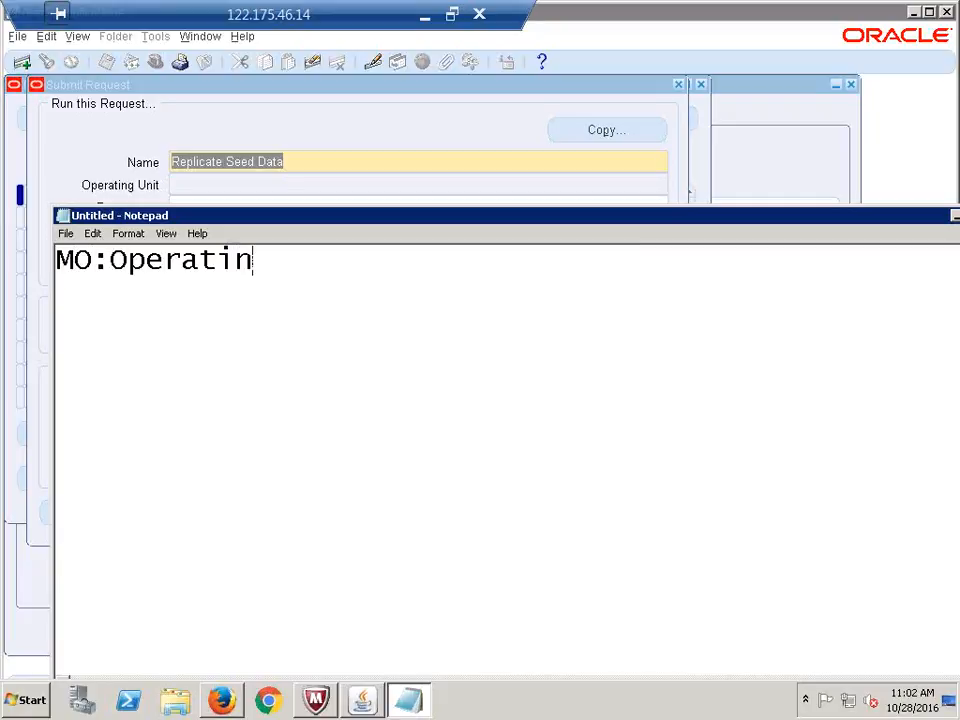
{"action": "type", "text": "g Unit"}
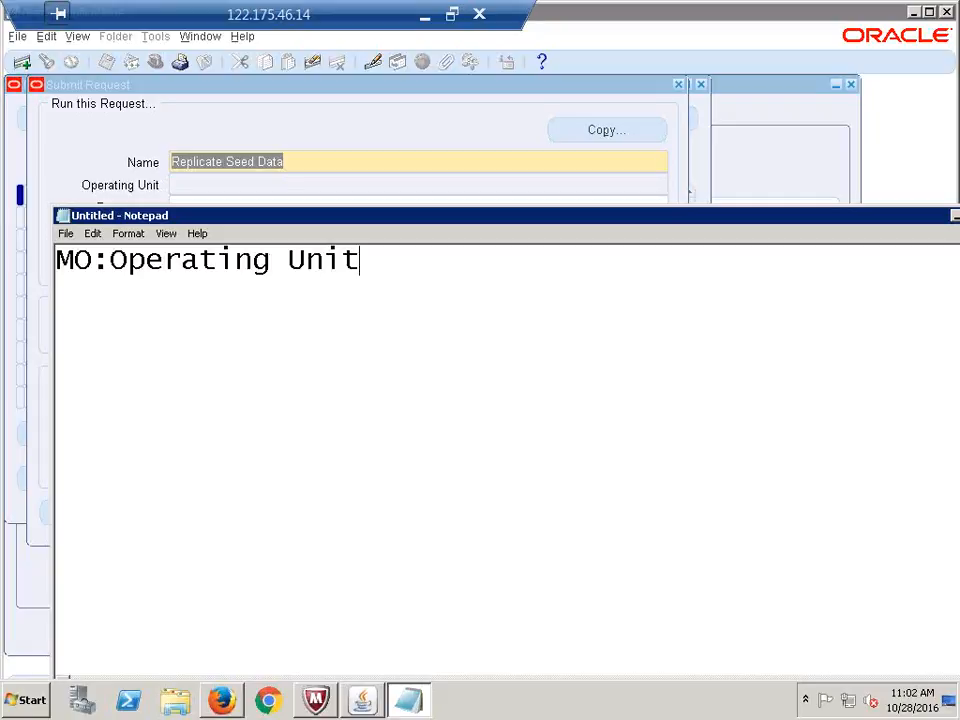
{"action": "key", "text": "Return"}
{"action": "key", "text": "Return"}
{"action": "type", "text": "MO%O"}
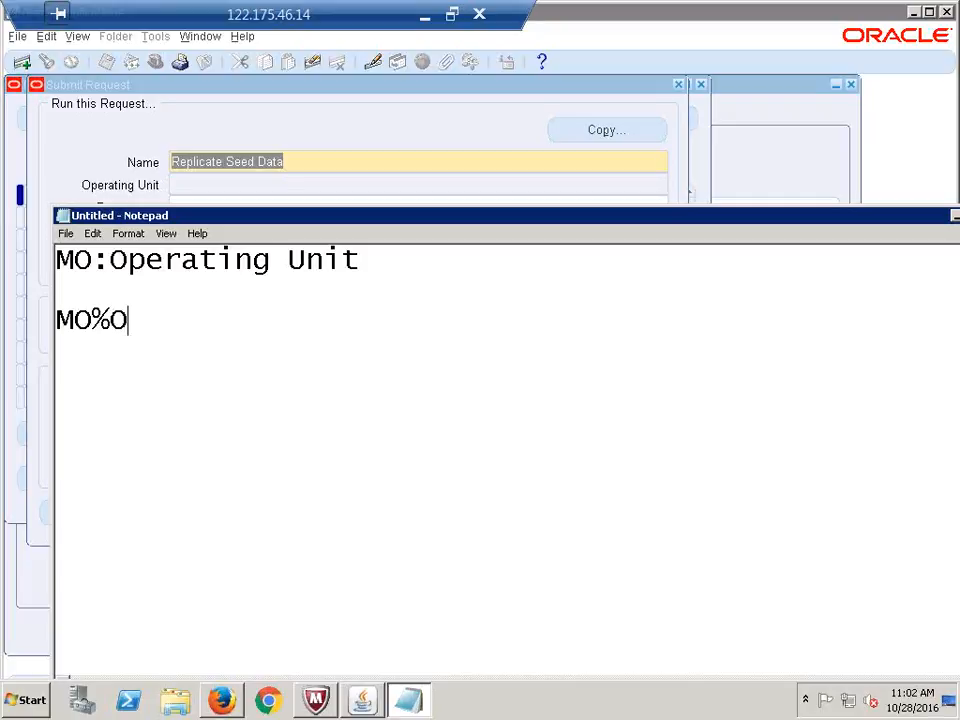
{"action": "type", "text": "perating"}
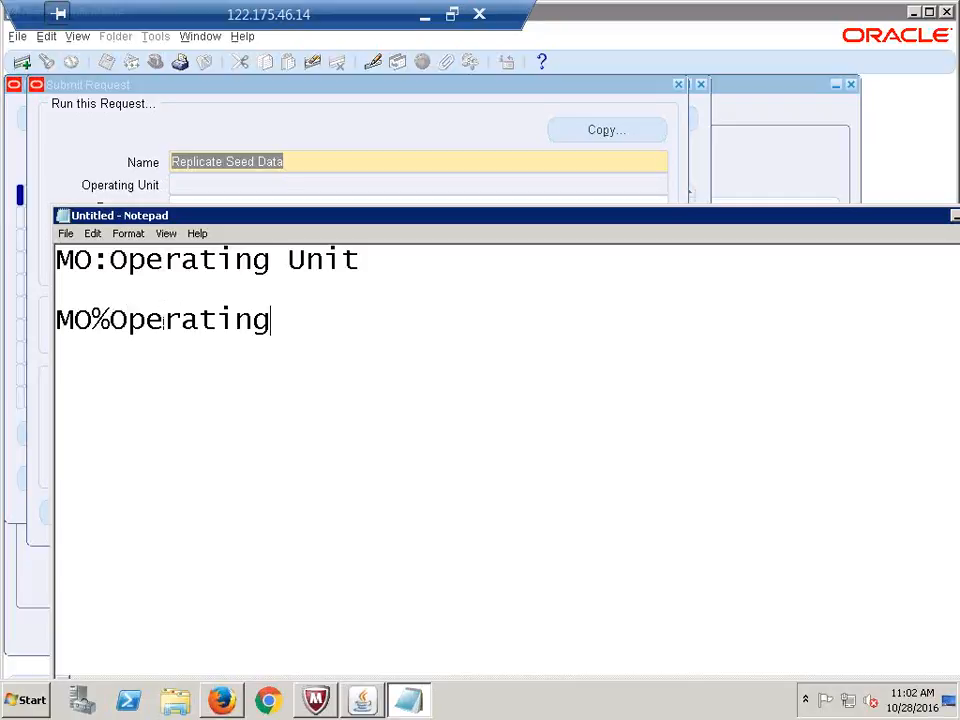
{"action": "type", "text": "%"}
{"action": "left_click_drag", "start_coordinate": [364, 260], "coordinate": [2, 260]}
{"action": "key", "text": "ctrl+x"}
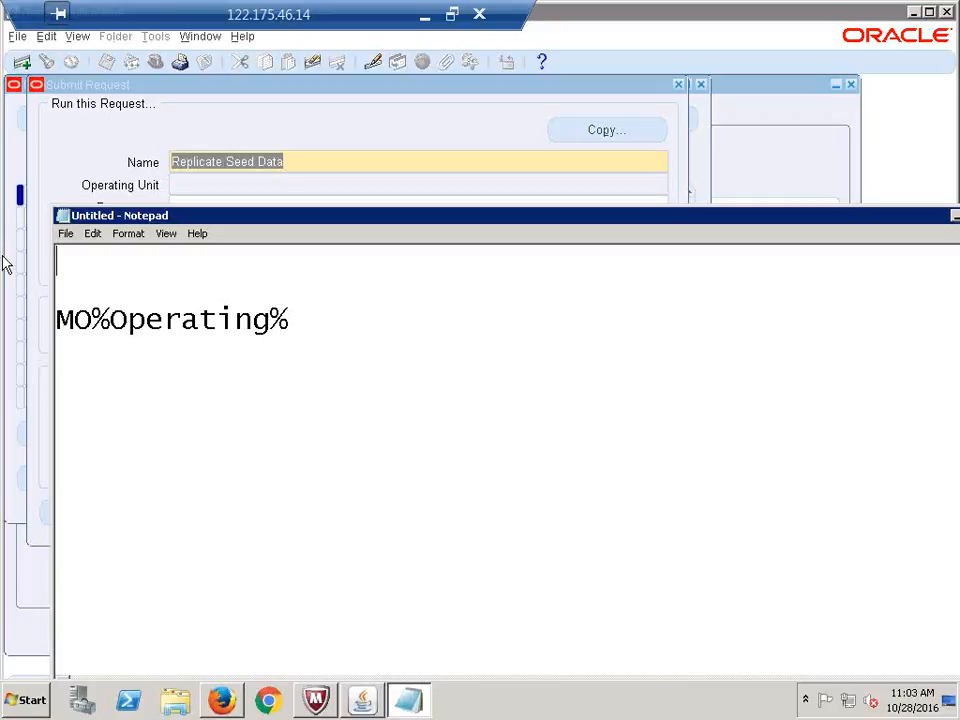
Add the pattern MO%Security% on the empty line above MO%Operating% in Notepad
{"action": "left_click", "coordinate": [80, 292]}
{"action": "type", "text": "m"}
{"action": "key", "text": "BackSpace"}
{"action": "type", "text": "\\"}
{"action": "key", "text": "BackSpace"}
{"action": "type", "text": "MO"}
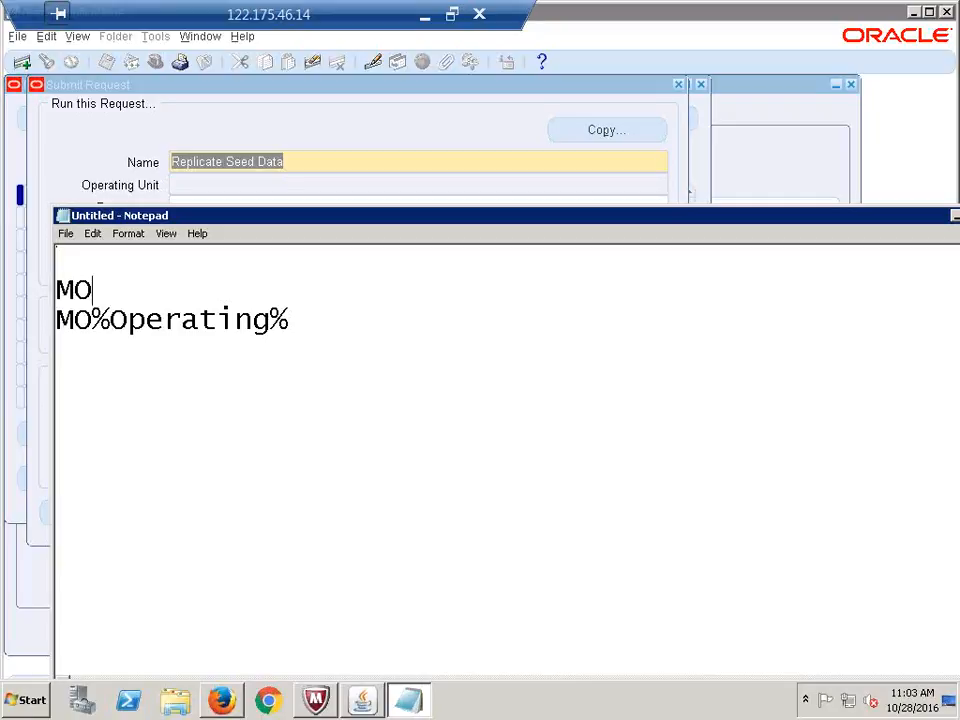
{"action": "type", "text": "%Secu"}
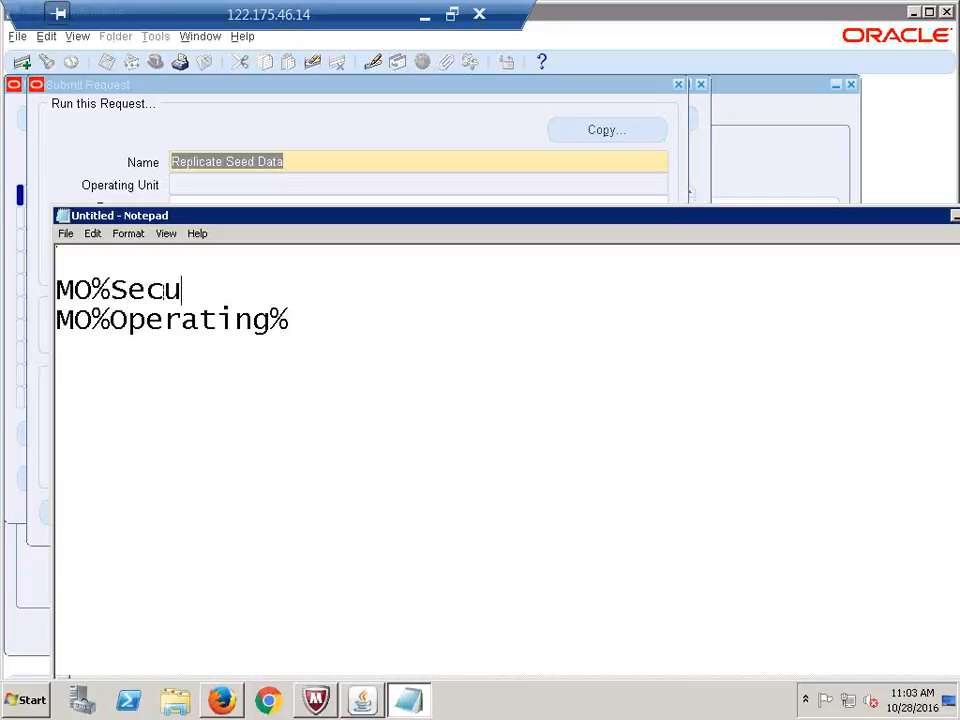
{"action": "type", "text": "rity%"}
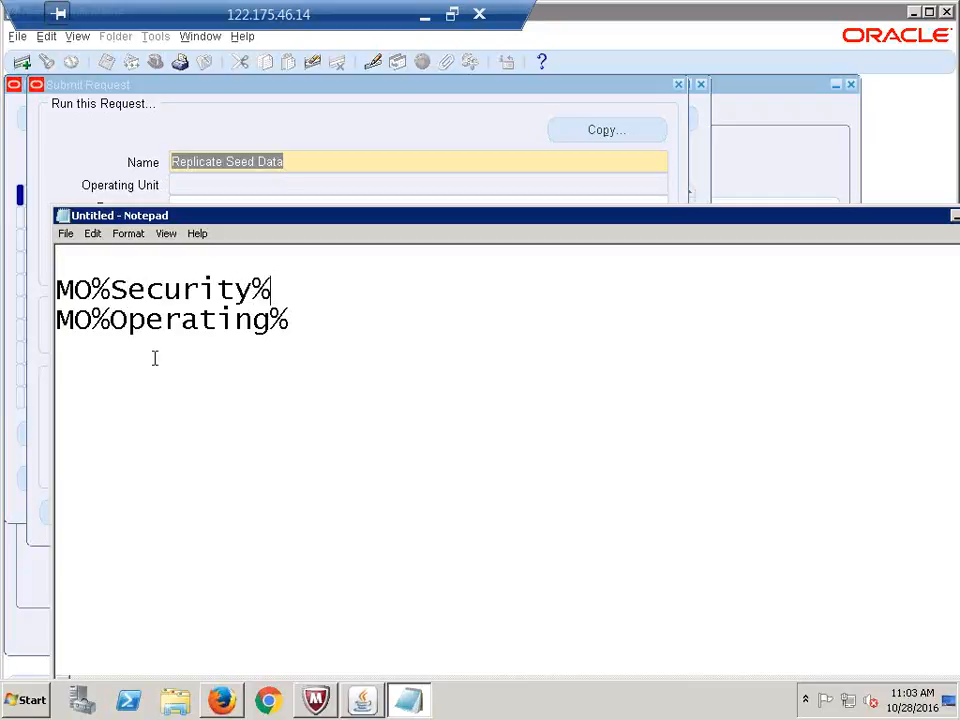
Cut both noted patterns out of Notepad and return to the Oracle request form
{"action": "left_click_drag", "start_coordinate": [310, 322], "coordinate": [44, 265]}
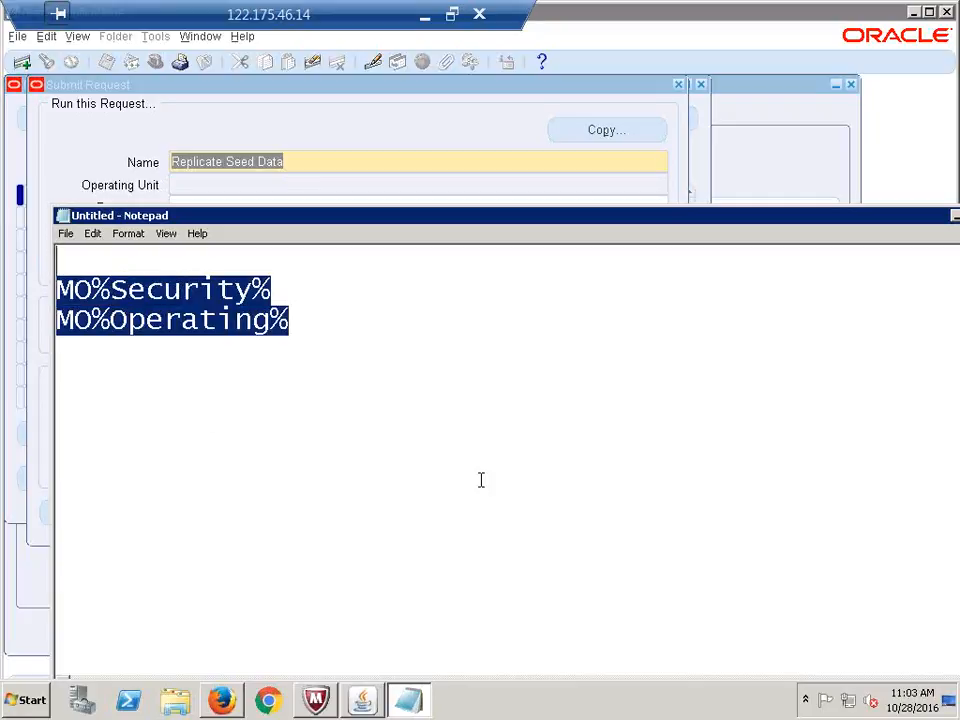
{"action": "key", "text": "ctrl+x"}
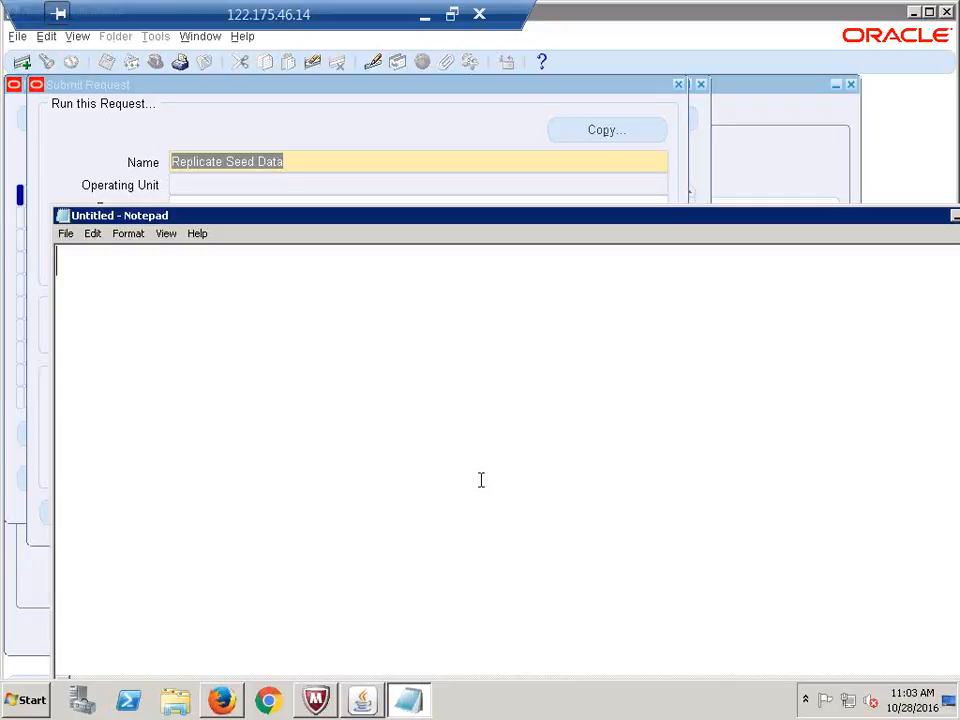
{"action": "key", "text": "alt+Tab"}
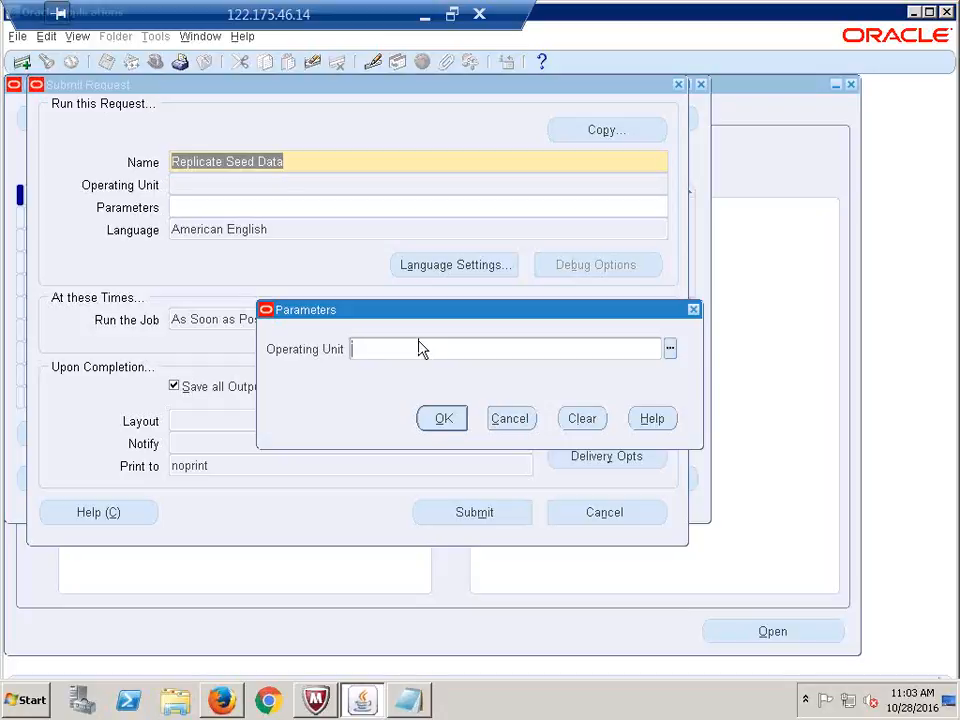
Set the Operating Unit parameter to CALFRE Hyderabad Operating Unit and submit the Replicate Seed Data request
{"action": "type", "text": "calfre"}
{"action": "key", "text": "Tab"}
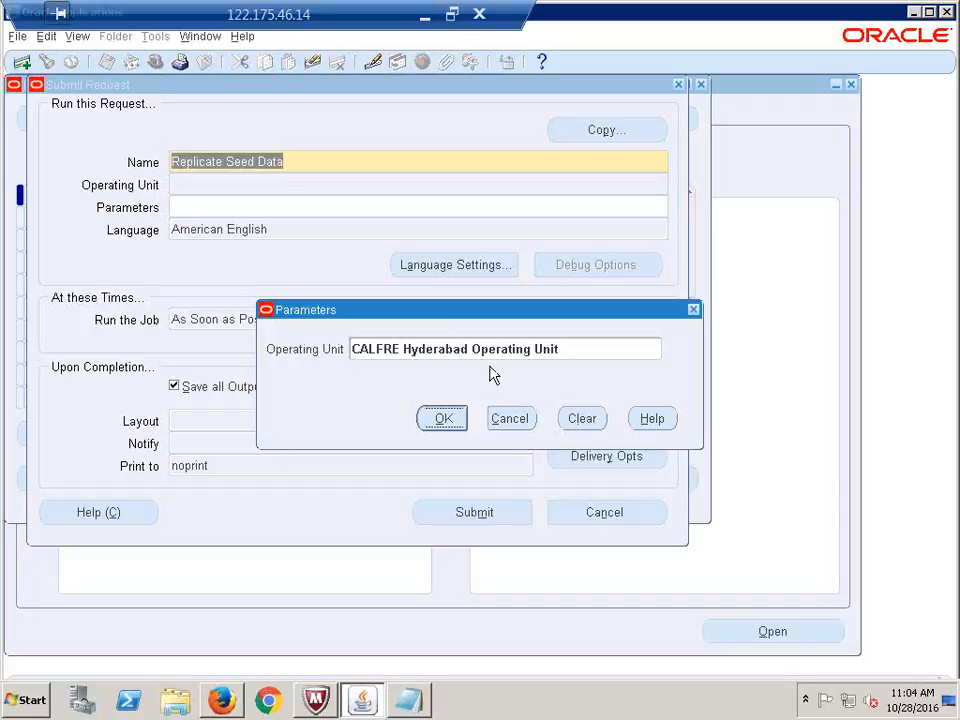
{"action": "left_click", "coordinate": [446, 424]}
{"action": "left_click", "coordinate": [446, 424]}
{"action": "left_click", "coordinate": [480, 510]}
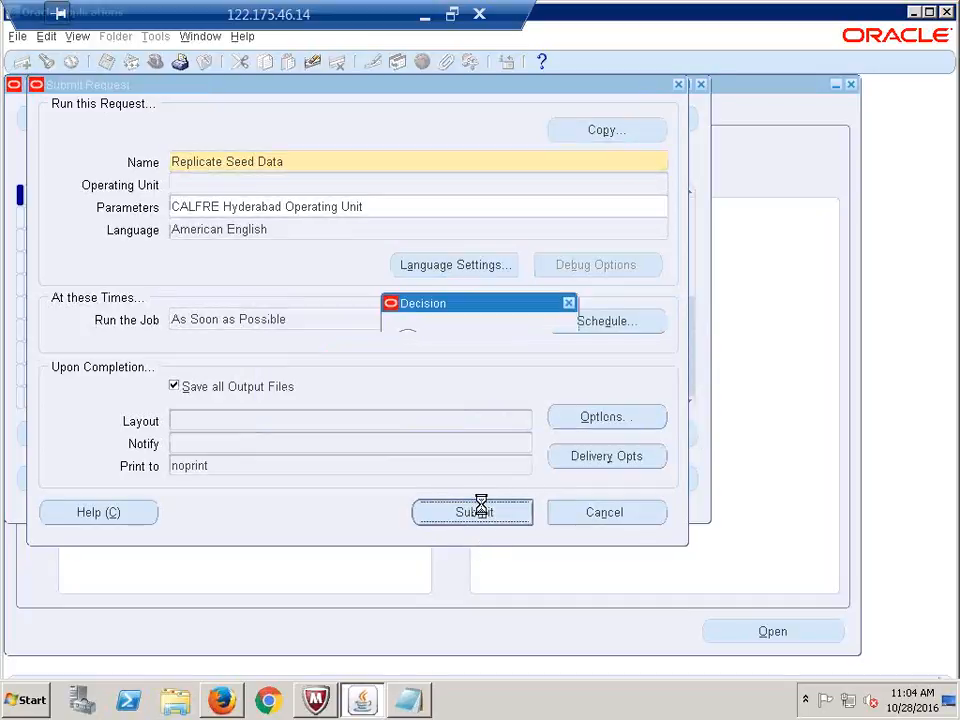
Decline another submission and refresh the Requests list to track Replicate Seed Data
{"action": "left_click", "coordinate": [531, 426]}
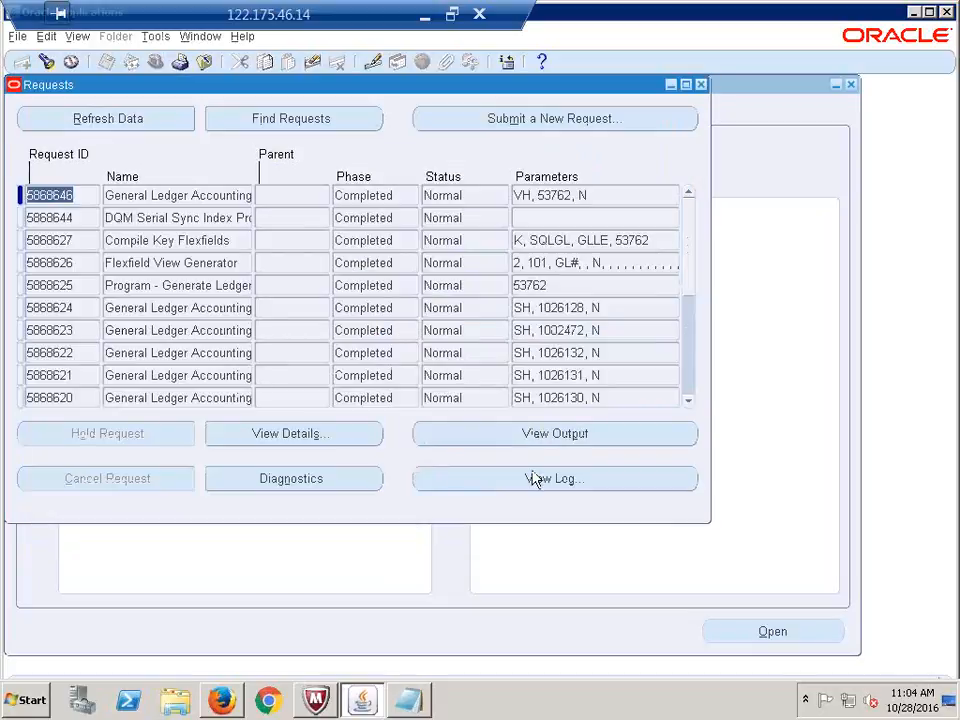
{"action": "left_click", "coordinate": [83, 118]}
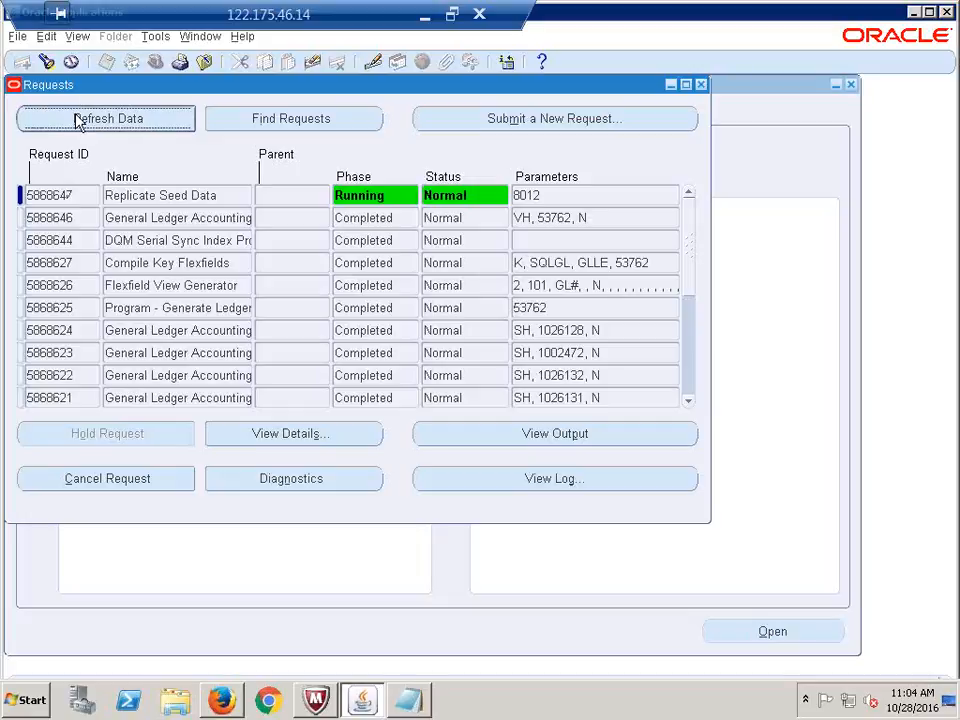
{"action": "left_click", "coordinate": [77, 118]}
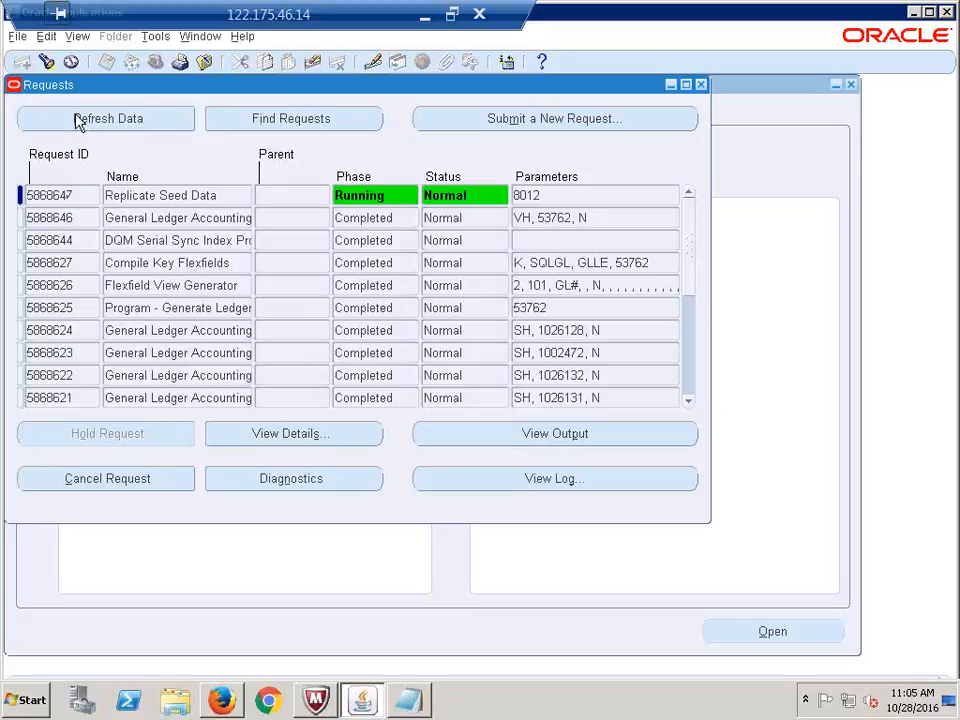
{"action": "left_click", "coordinate": [77, 118]}
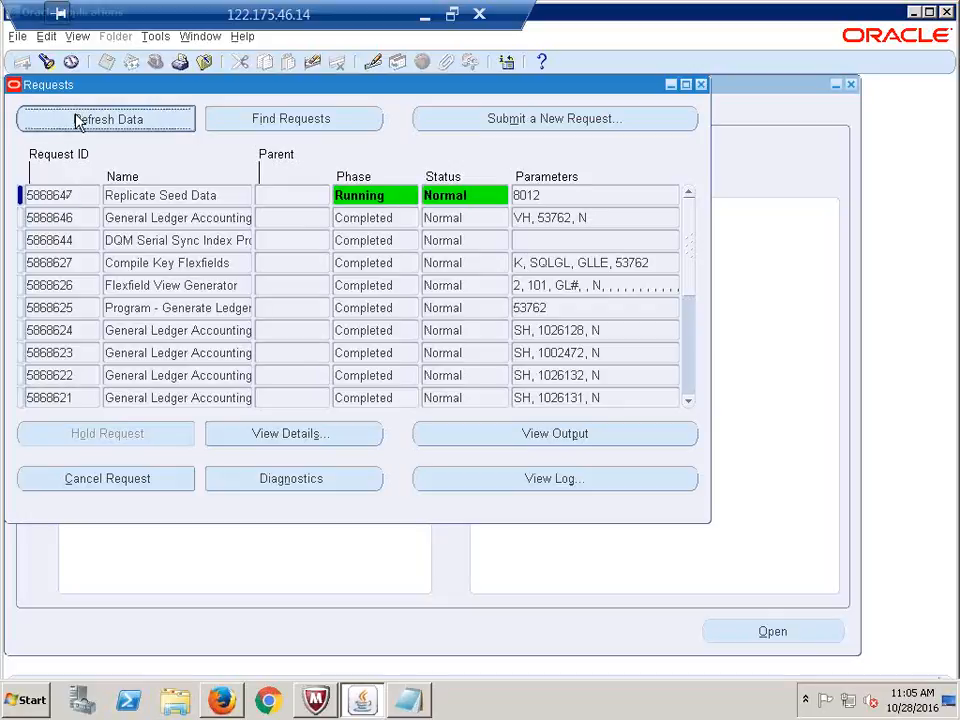
{"action": "left_click", "coordinate": [75, 116]}
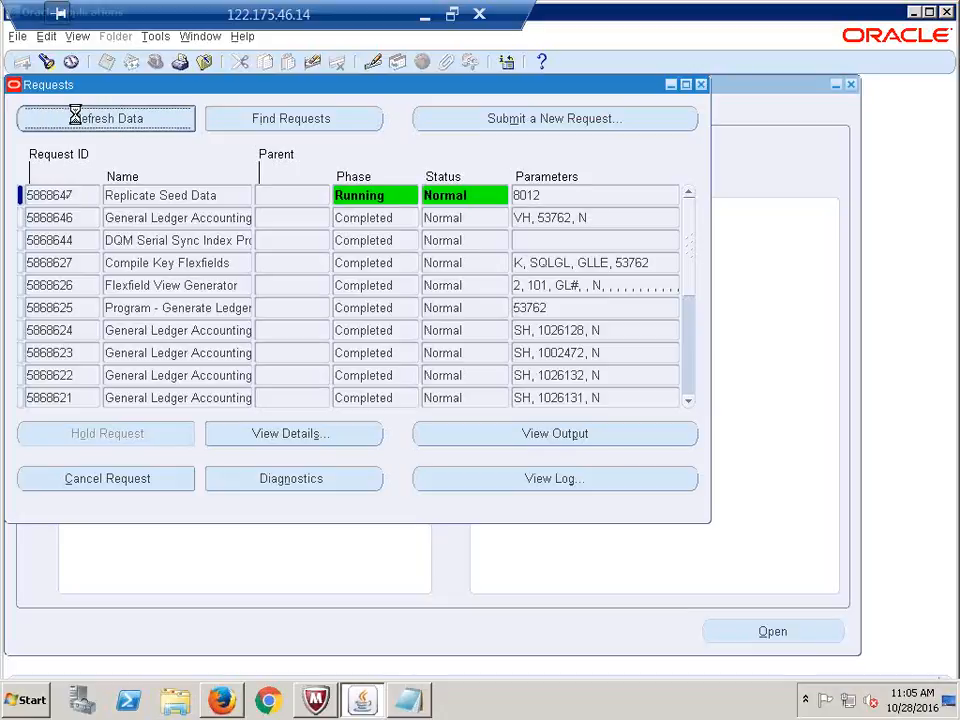
{"action": "left_click", "coordinate": [75, 116]}
Keep refreshing until Replicate Seed Data shows Completed with Normal status
{"action": "left_click", "coordinate": [78, 120]}
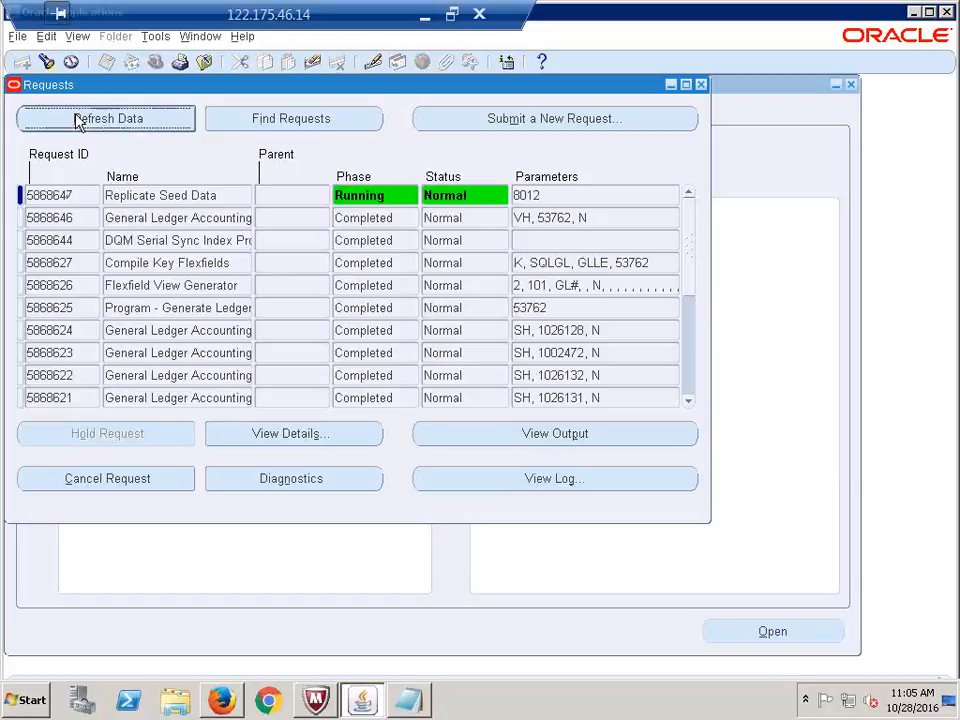
{"action": "left_click", "coordinate": [78, 120]}
{"action": "left_click", "coordinate": [78, 120]}
{"action": "left_click", "coordinate": [77, 118]}
{"action": "left_click", "coordinate": [77, 118]}
{"action": "left_click", "coordinate": [77, 118]}
{"action": "left_click", "coordinate": [77, 118]}
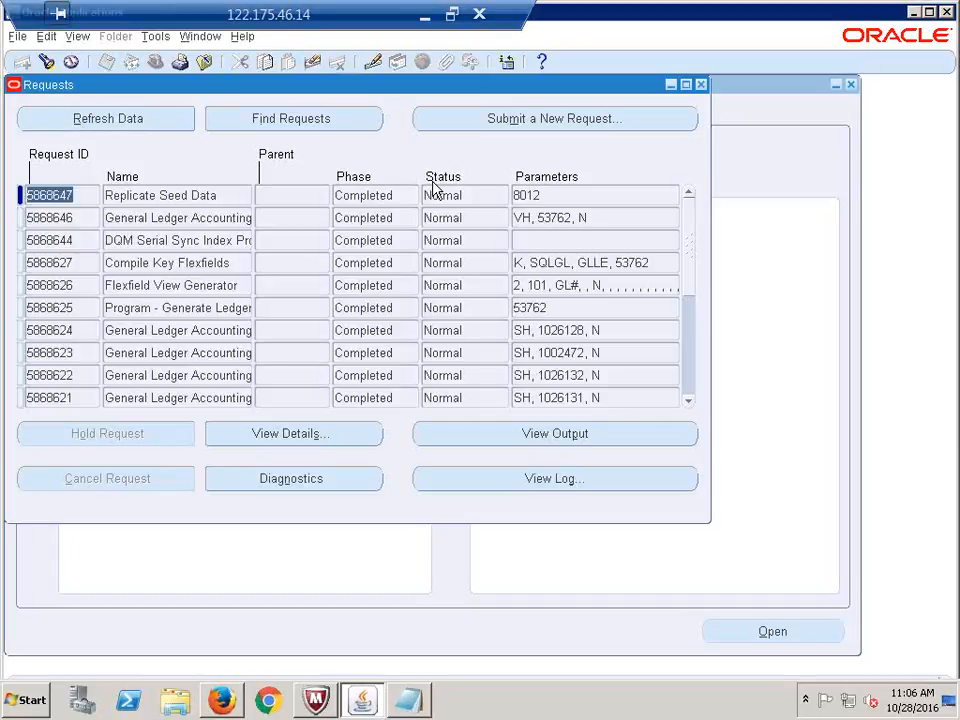
Close the Requests window, collapse the Navigator tree to top level, and nudge the Navigator window
{"action": "left_click", "coordinate": [702, 85]}
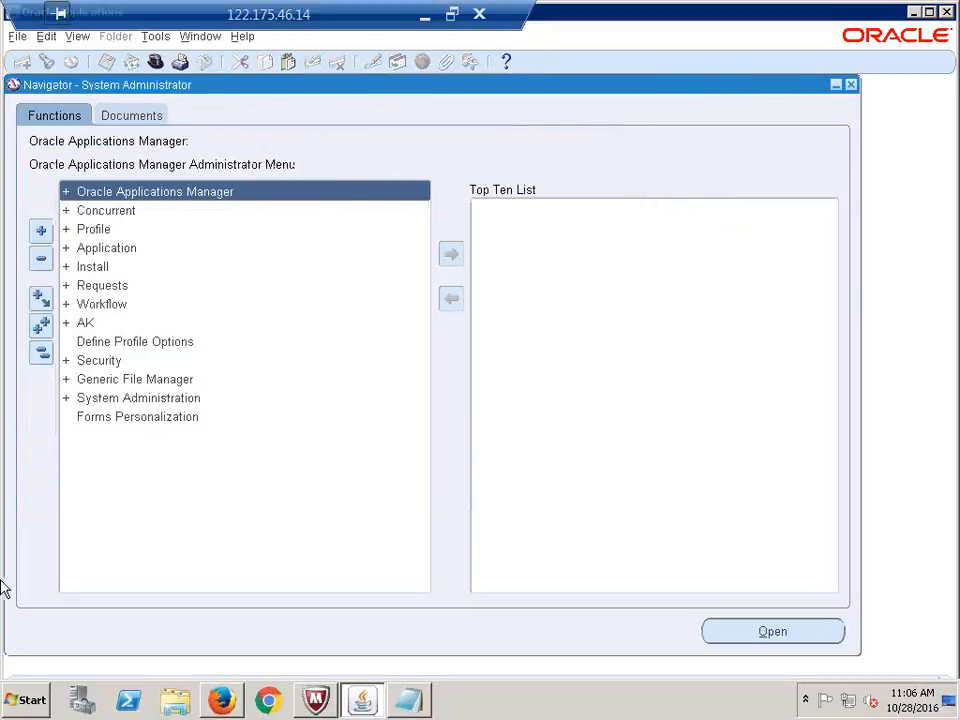
{"action": "left_click", "coordinate": [41, 325]}
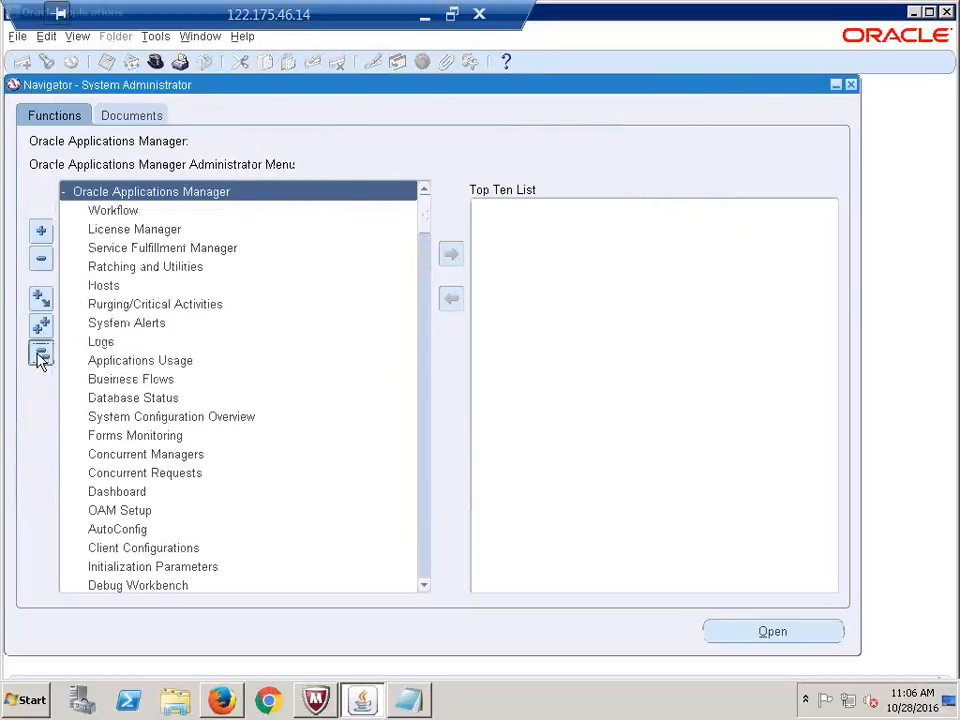
{"action": "left_click", "coordinate": [40, 355]}
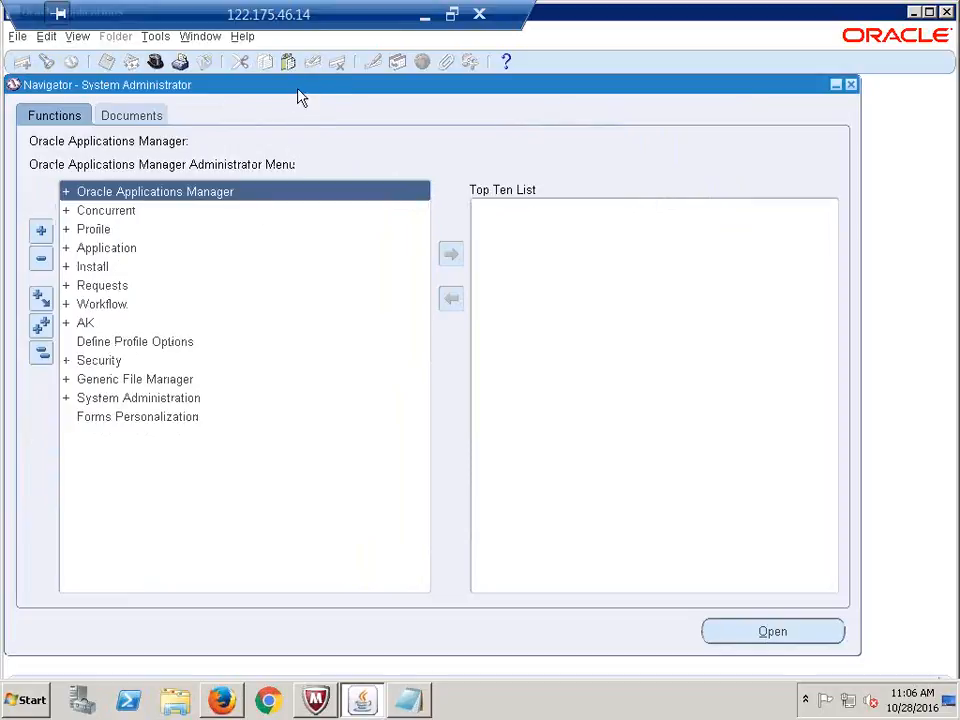
{"action": "left_click_drag", "start_coordinate": [298, 91], "coordinate": [313, 108]}
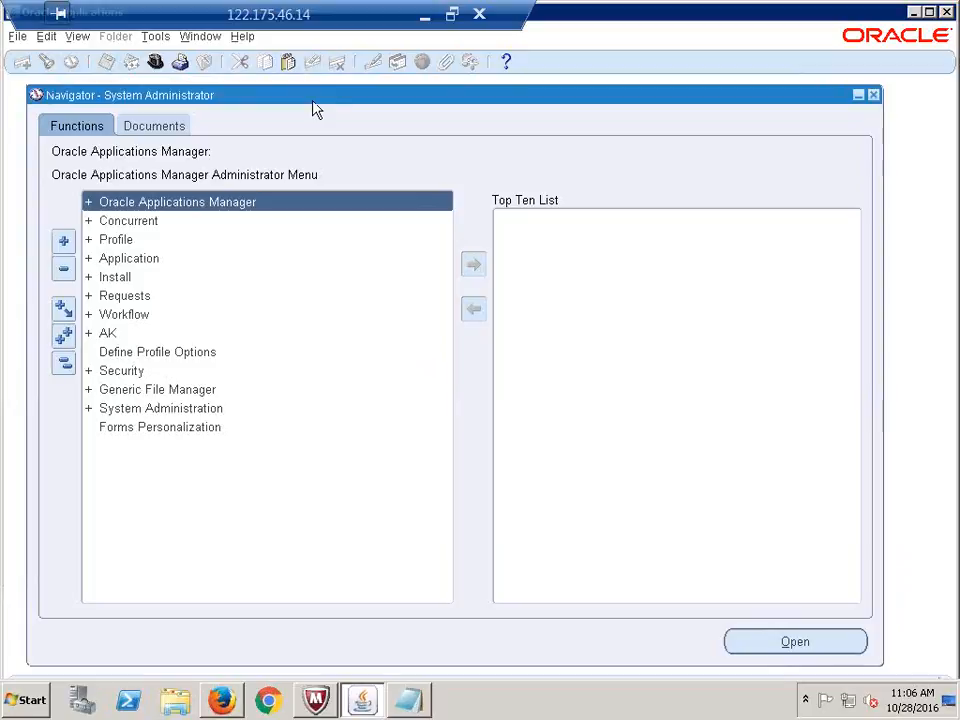
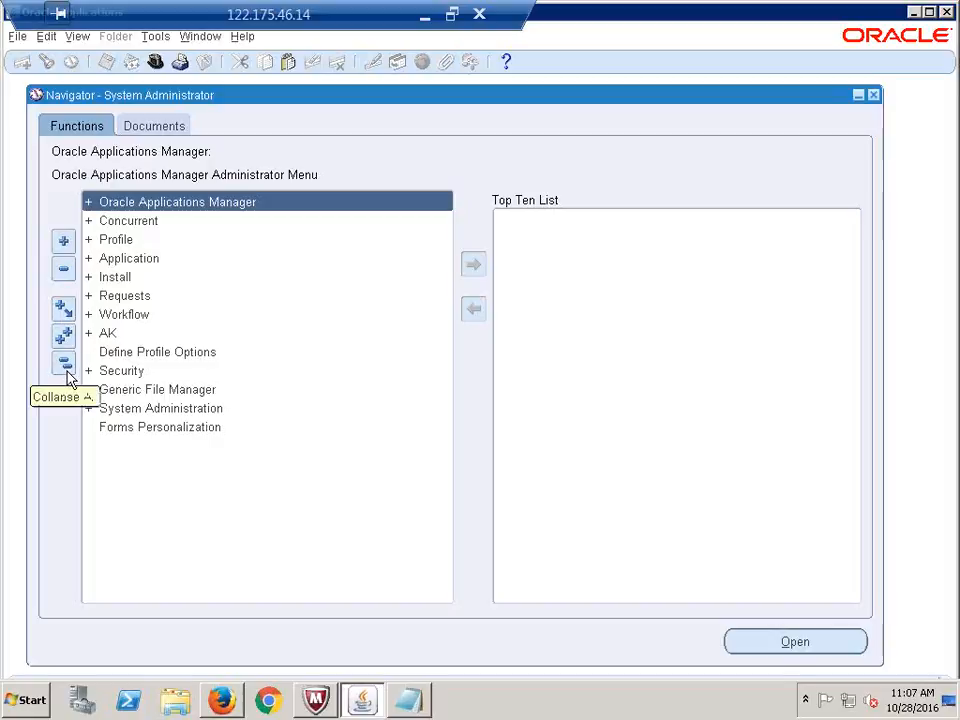
Switch the Oracle session to the CALFRE Accounts Payable Super User responsibility
{"action": "left_click", "coordinate": [155, 62]}
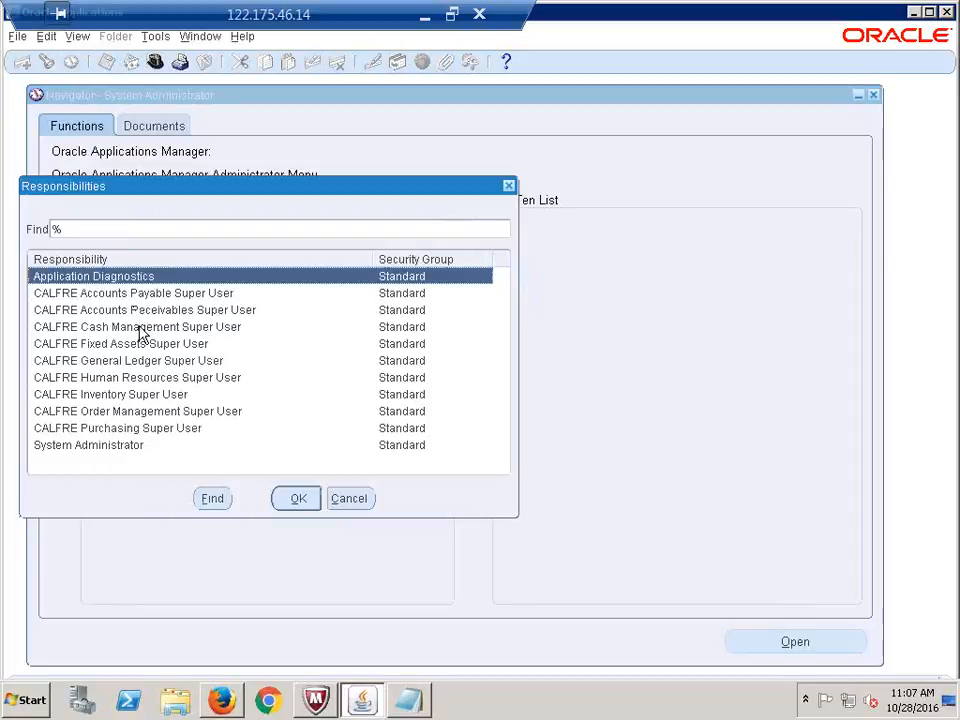
{"action": "left_click", "coordinate": [134, 296]}
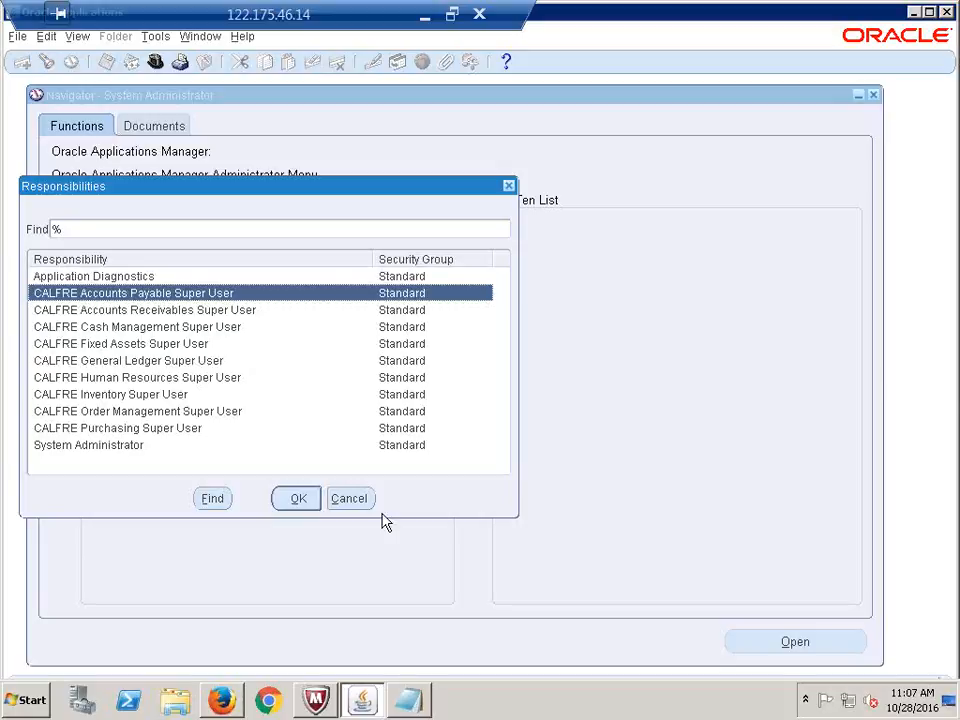
{"action": "left_click", "coordinate": [293, 499]}
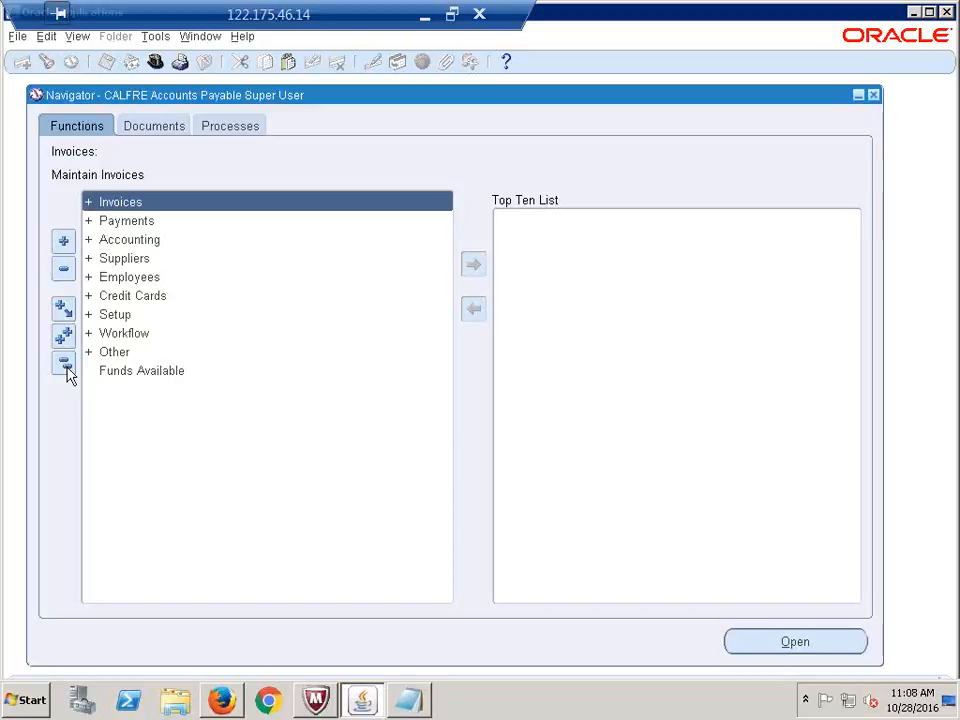
Open Financials Options from Setup > Options for the CALFRE Hyderabad Operating Unit
{"action": "left_click", "coordinate": [117, 316]}
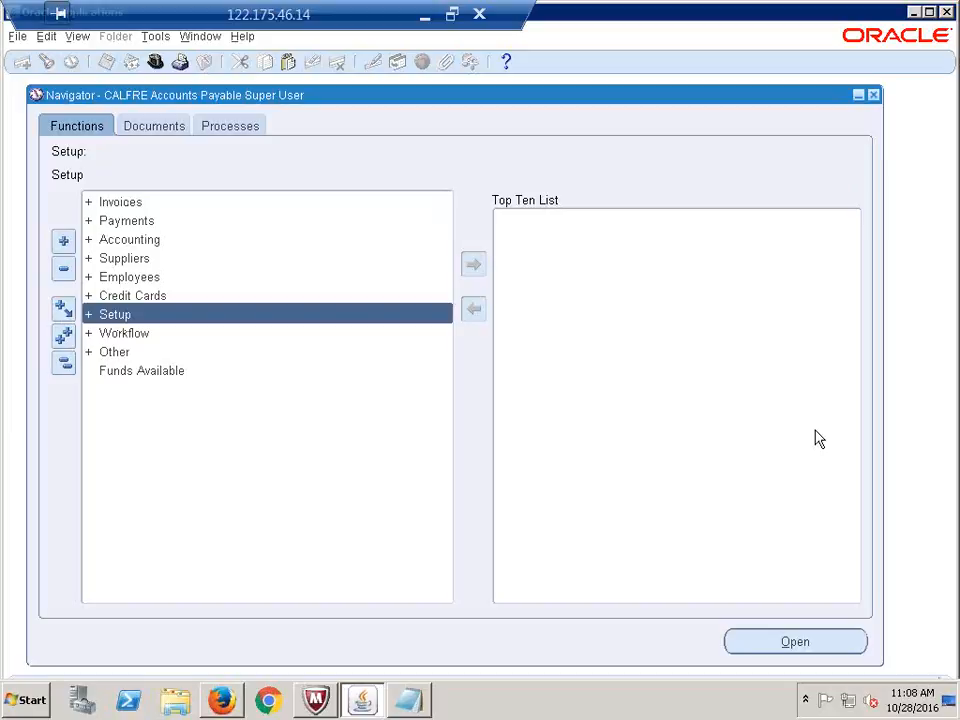
{"action": "key", "text": "Return"}
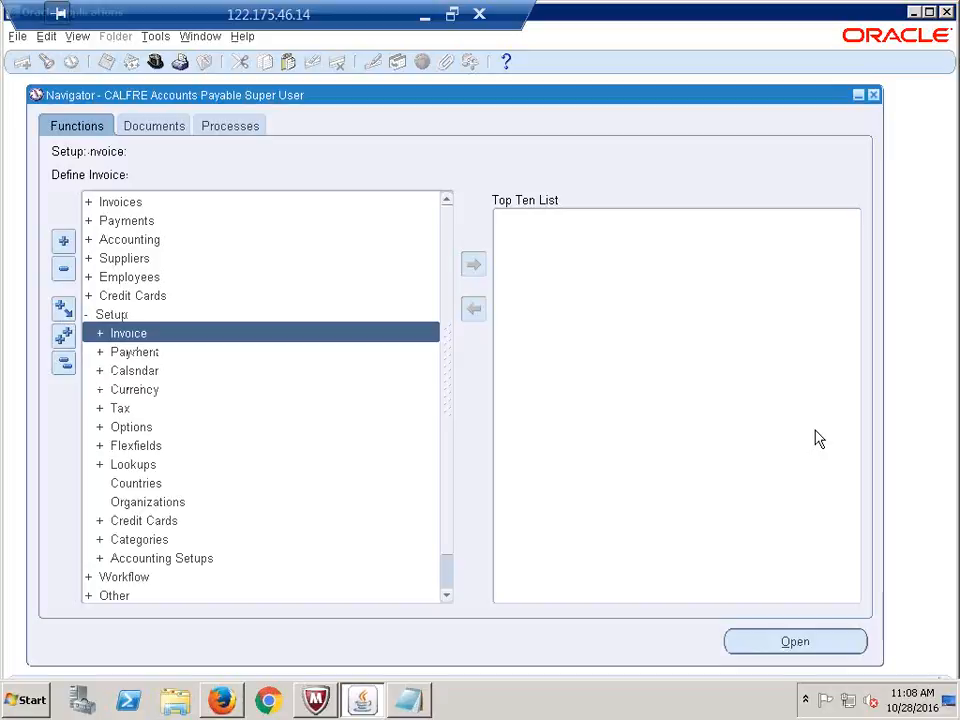
{"action": "key", "text": "Down"}
{"action": "key", "text": "Down"}
{"action": "key", "text": "Down"}
{"action": "key", "text": "Down"}
{"action": "key", "text": "Down"}
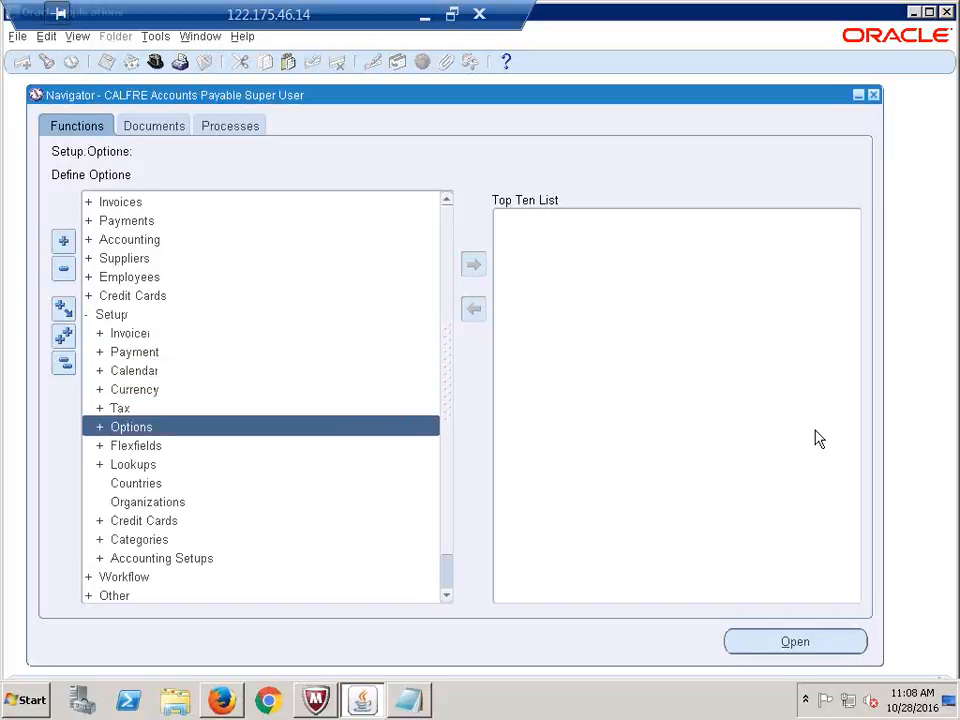
{"action": "key", "text": "Right"}
{"action": "key", "text": "Down"}
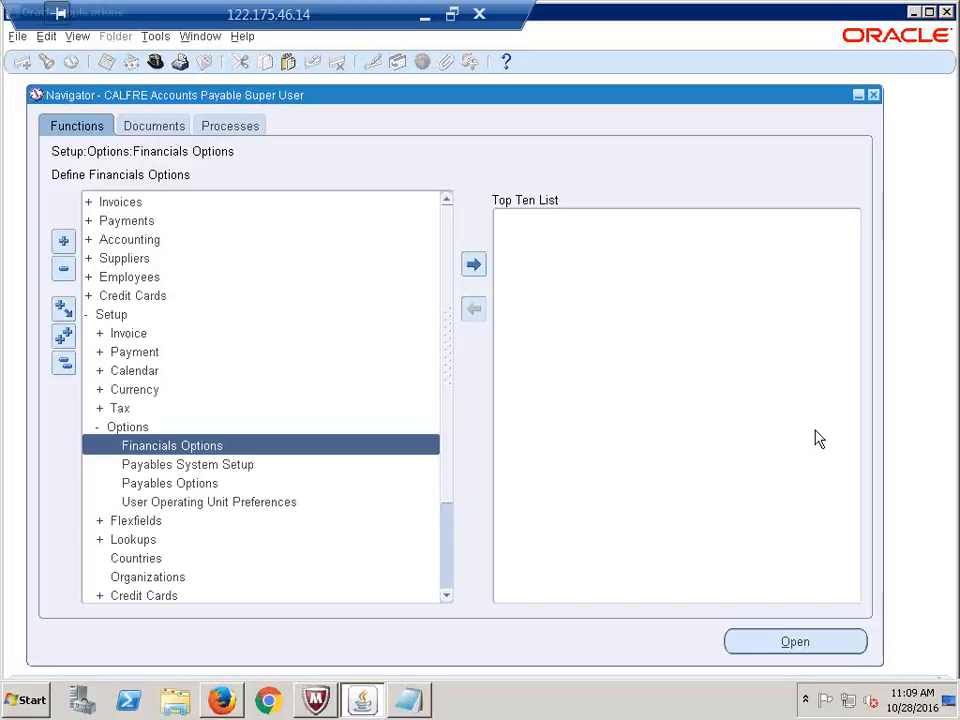
{"action": "key", "text": "Return"}
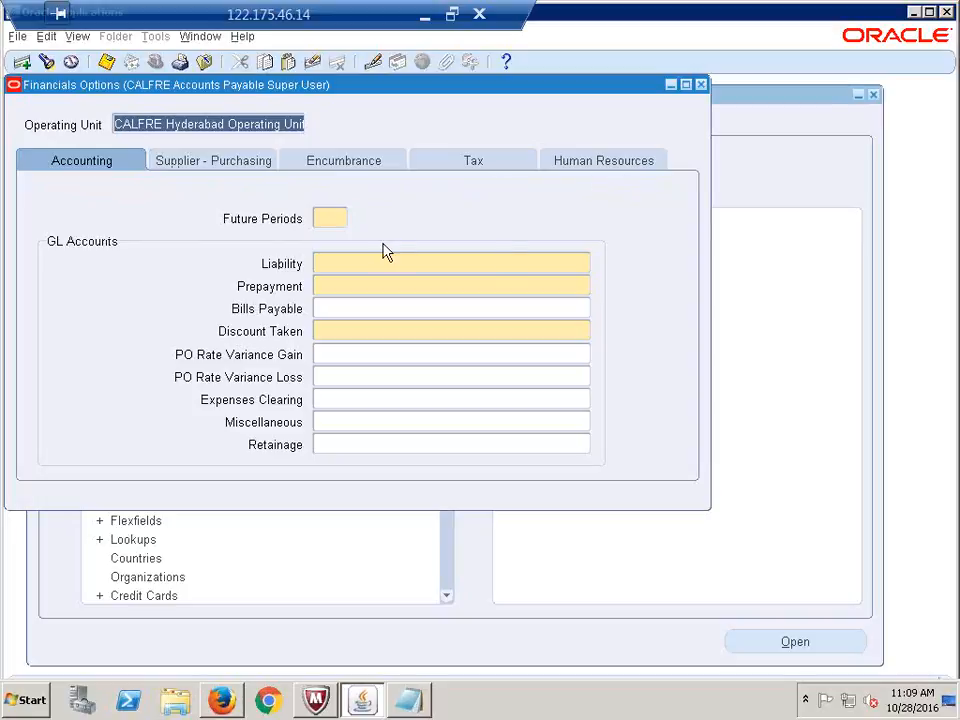
On the Human Resources tab, inspect Business Group and try changing Next Automatic Number to 0001
{"action": "left_click", "coordinate": [594, 166]}
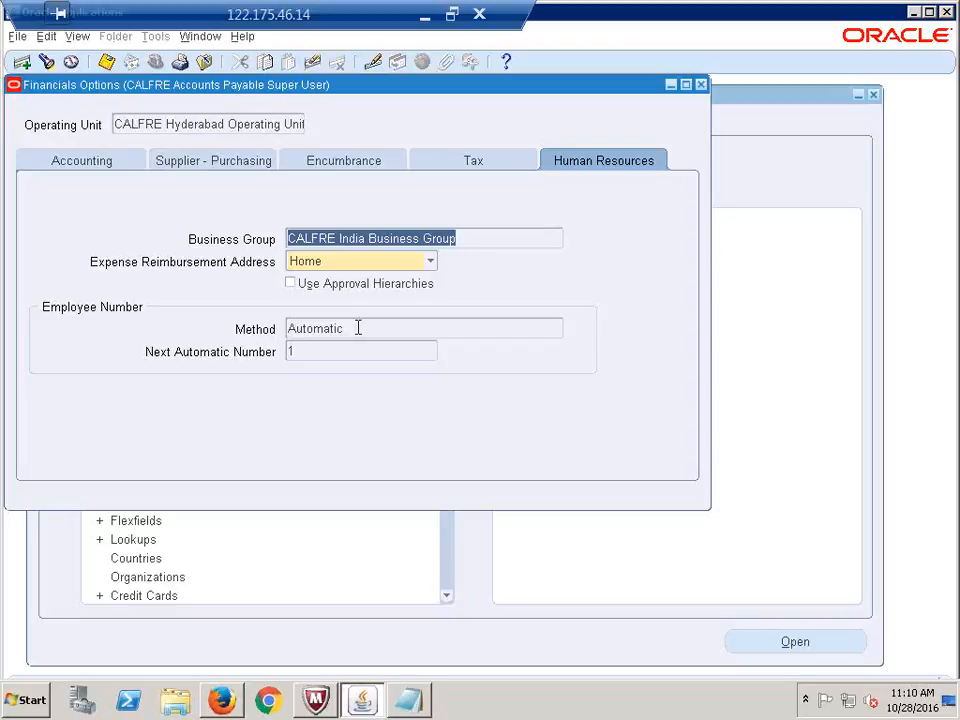
{"action": "left_click", "coordinate": [459, 238]}
{"action": "left_click_drag", "start_coordinate": [459, 238], "coordinate": [223, 251]}
{"action": "left_click", "coordinate": [353, 328]}
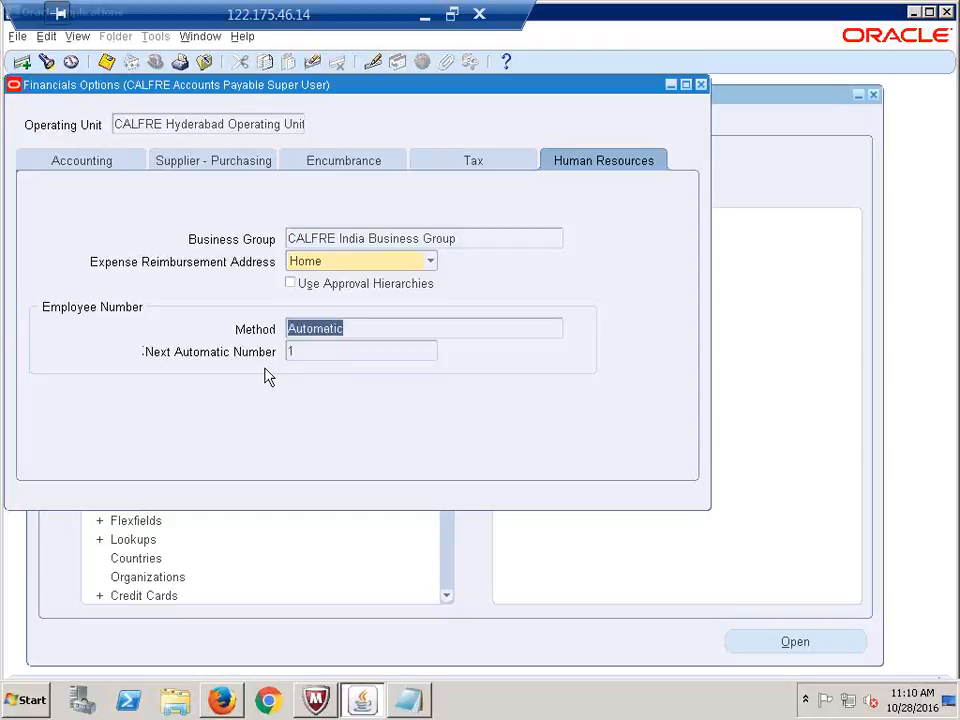
{"action": "left_click", "coordinate": [306, 358]}
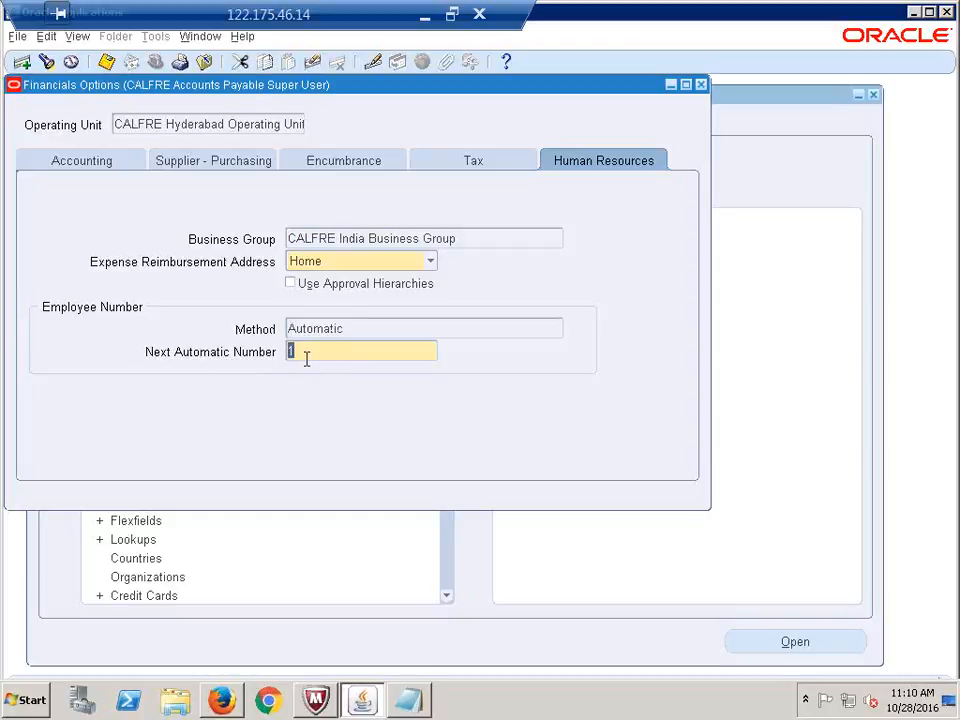
{"action": "left_click", "coordinate": [312, 350]}
{"action": "type", "text": "0001"}
{"action": "key", "text": "BackSpace"}
{"action": "key", "text": "BackSpace"}
{"action": "key", "text": "BackSpace"}
{"action": "key", "text": "BackSpace"}
{"action": "left_click", "coordinate": [351, 328]}
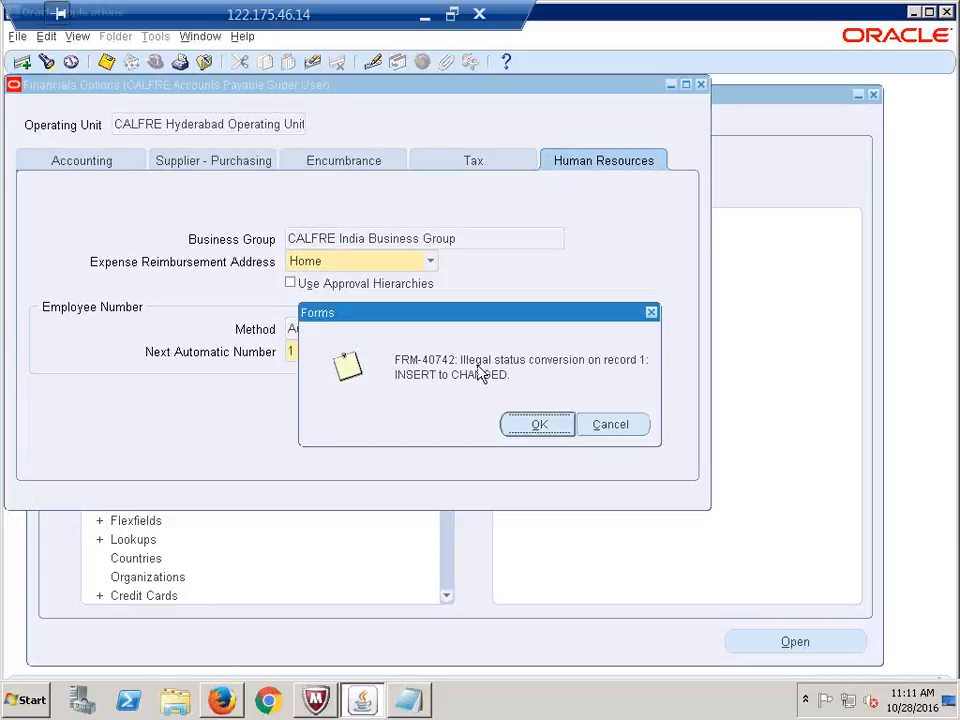
Dismiss the FRM errors, close Financials Options without saving, and collapse the Navigator tree
{"action": "left_click", "coordinate": [560, 430]}
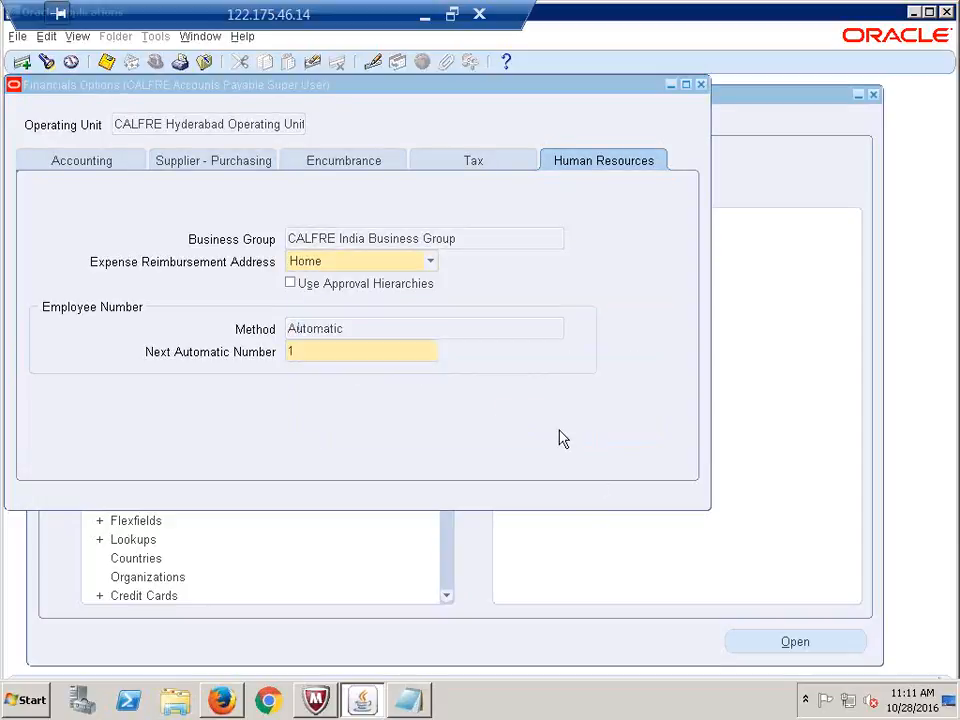
{"action": "left_click", "coordinate": [414, 320]}
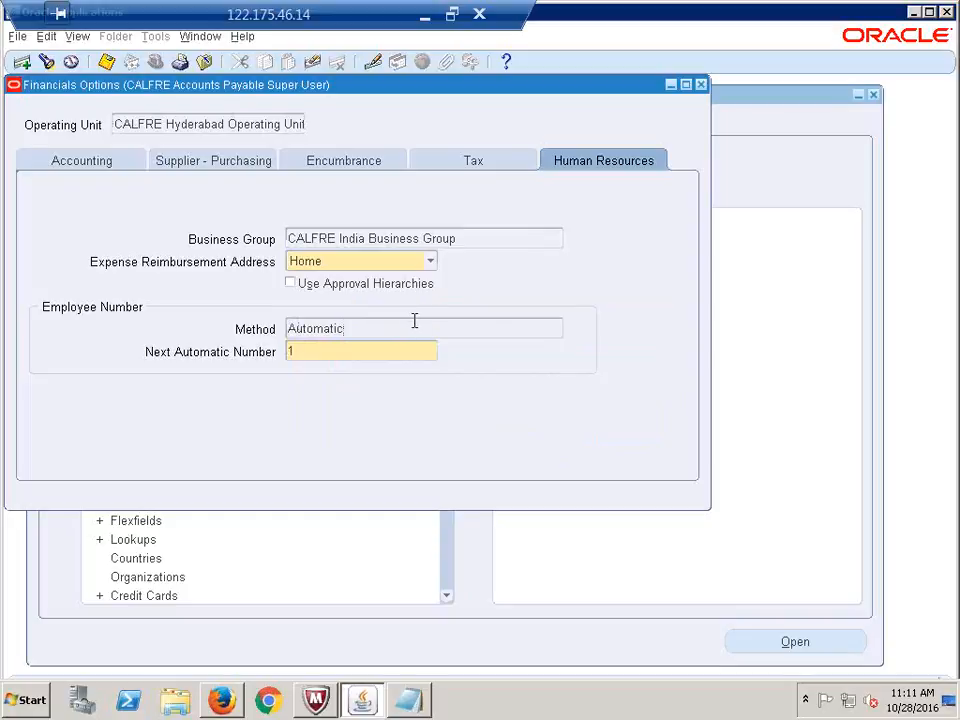
{"action": "left_click", "coordinate": [506, 434]}
{"action": "left_click", "coordinate": [506, 438]}
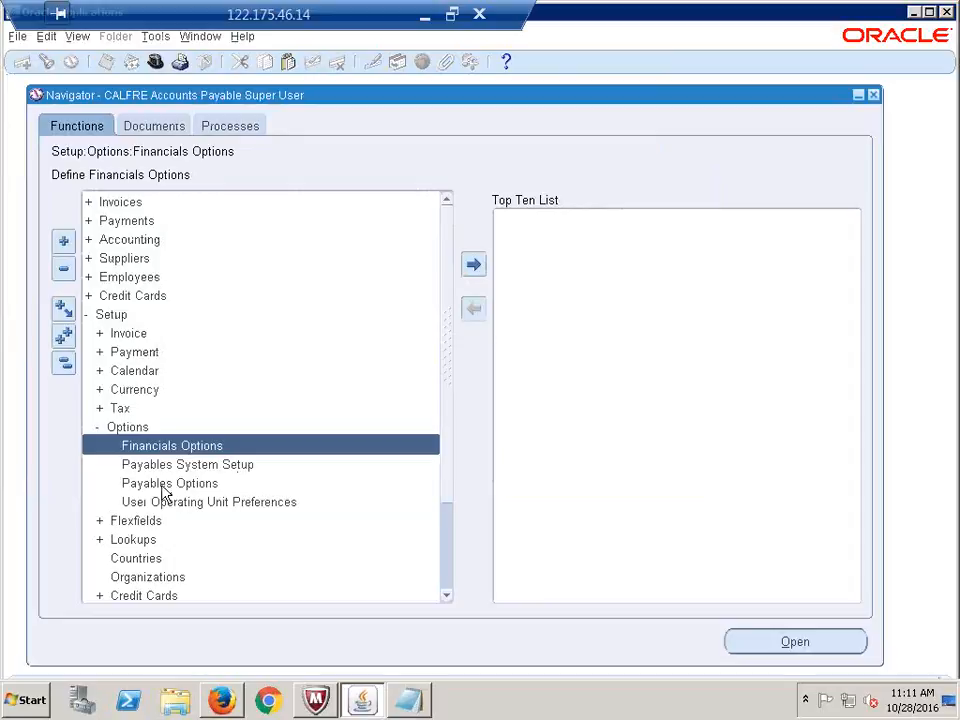
{"action": "double_click", "coordinate": [152, 448]}
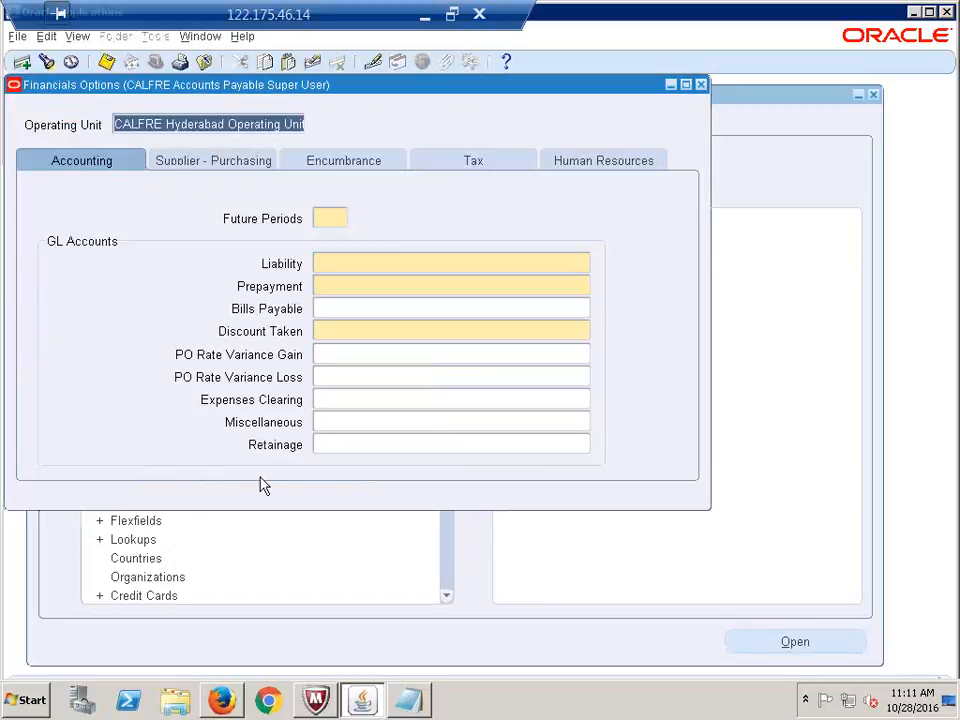
{"action": "left_click", "coordinate": [606, 159]}
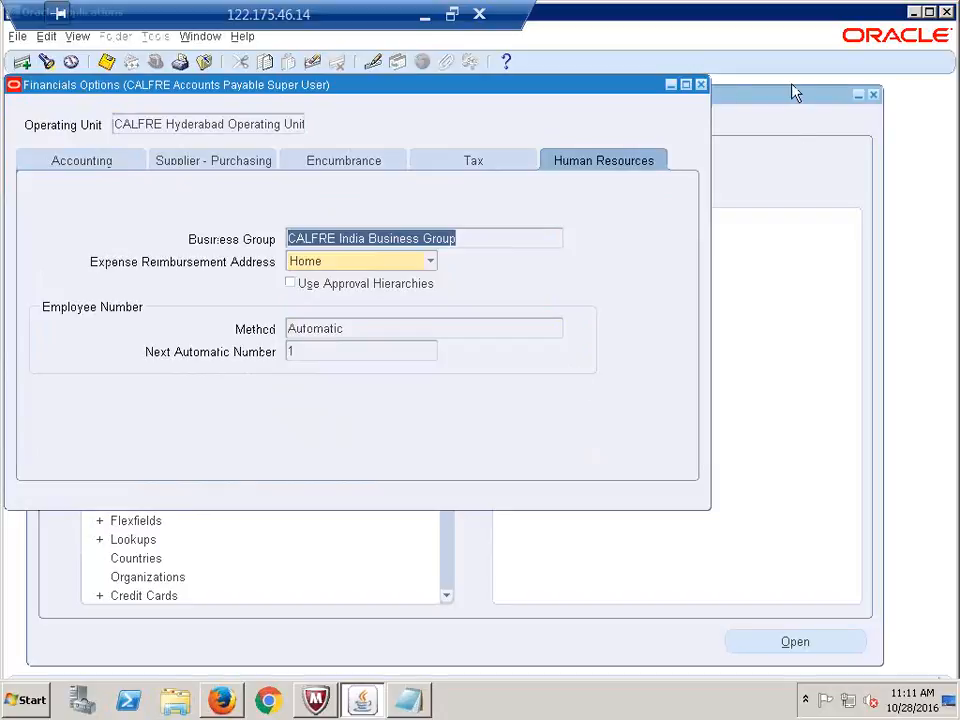
{"action": "left_click", "coordinate": [700, 85]}
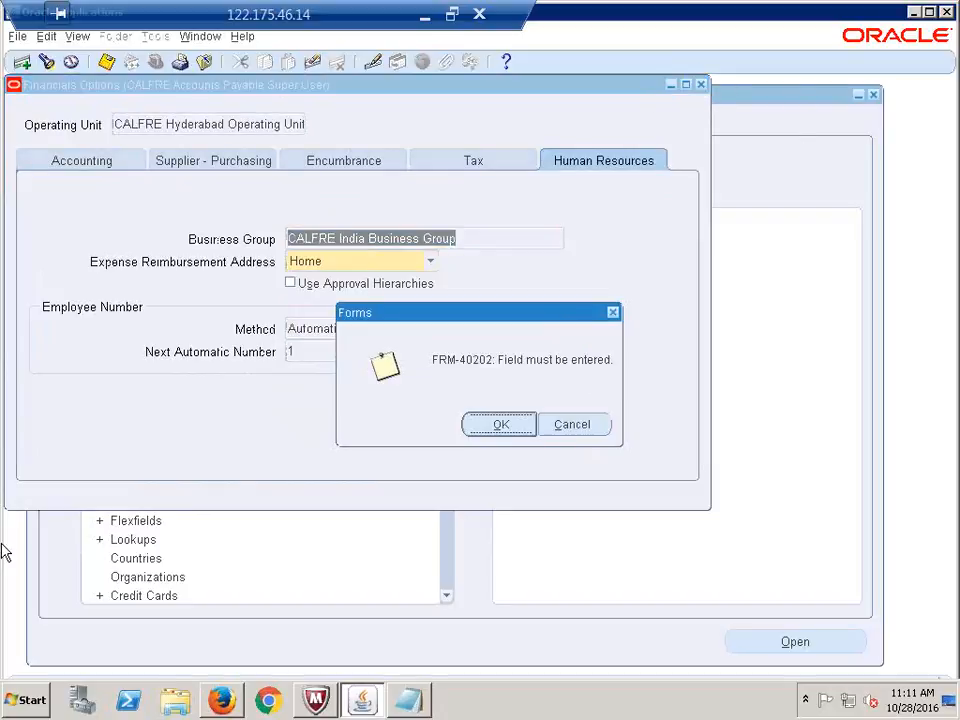
{"action": "left_click", "coordinate": [499, 430]}
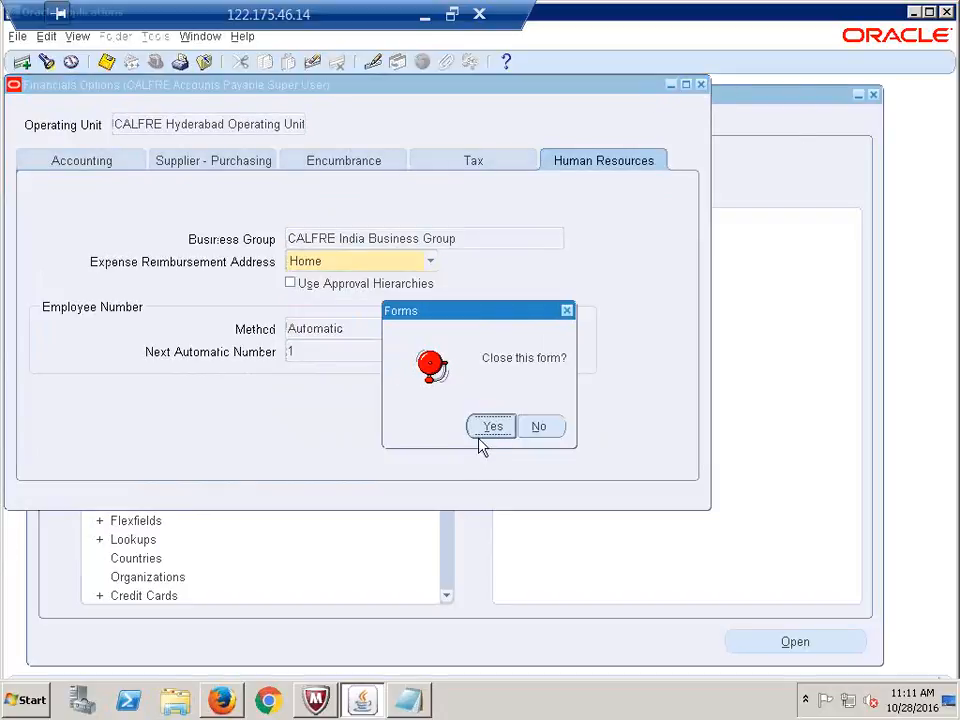
{"action": "left_click", "coordinate": [490, 426]}
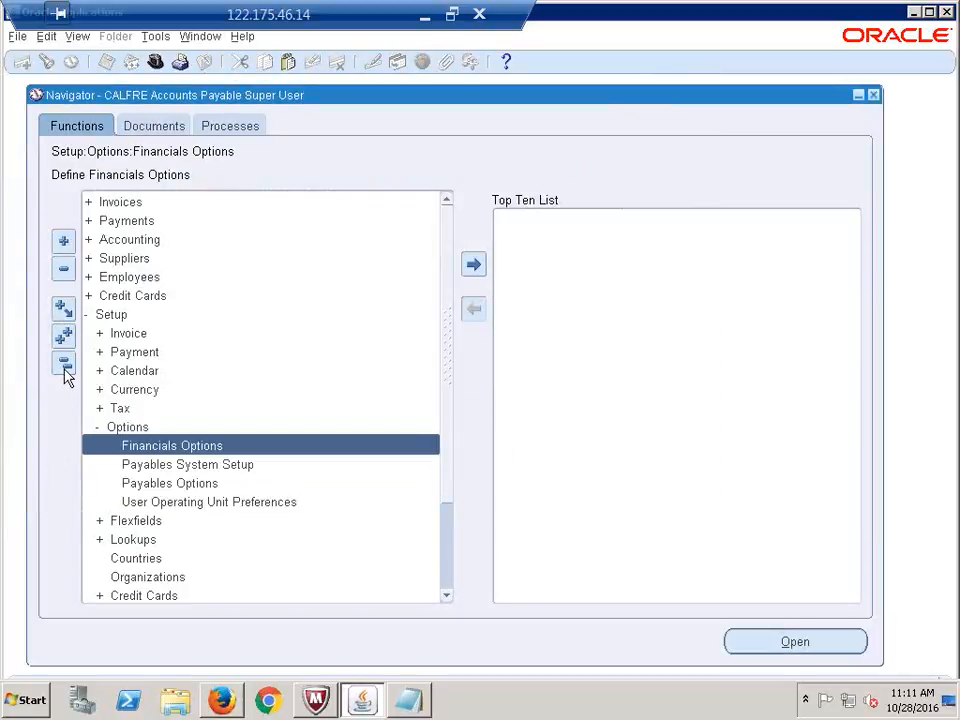
{"action": "left_click", "coordinate": [64, 363]}
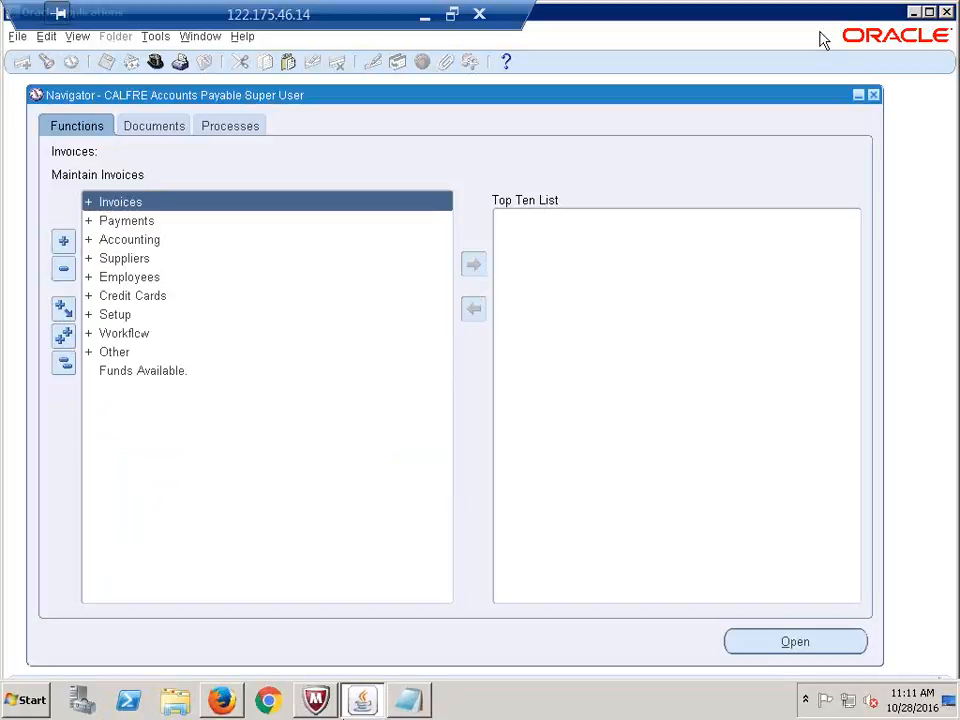
Minimize the Oracle session and bring Recap.xlsx to the Run "Replicate Seed Data" Program row
{"action": "left_click", "coordinate": [425, 14]}
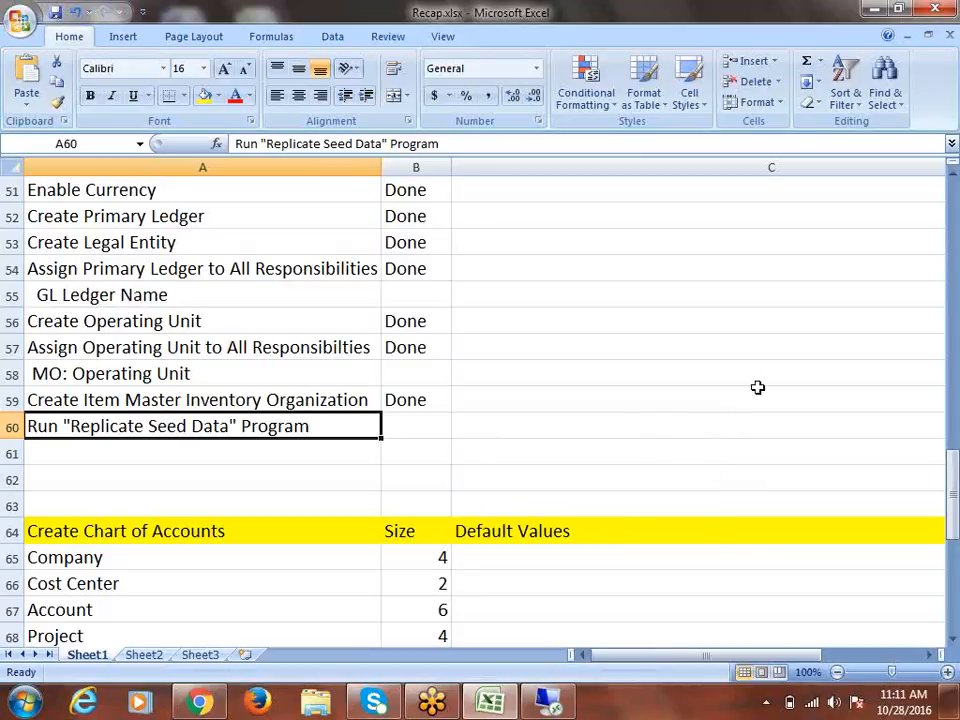
{"action": "scroll", "coordinate": [590, 412], "scroll_direction": "down", "scroll_amount": 9}
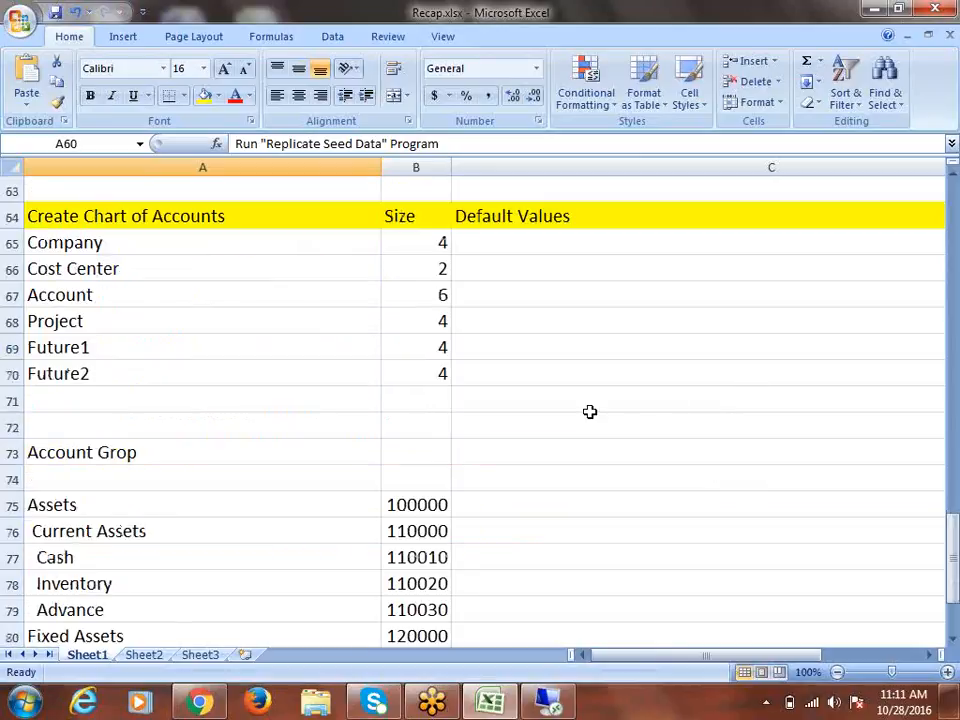
{"action": "scroll", "coordinate": [587, 416], "scroll_direction": "down", "scroll_amount": 4}
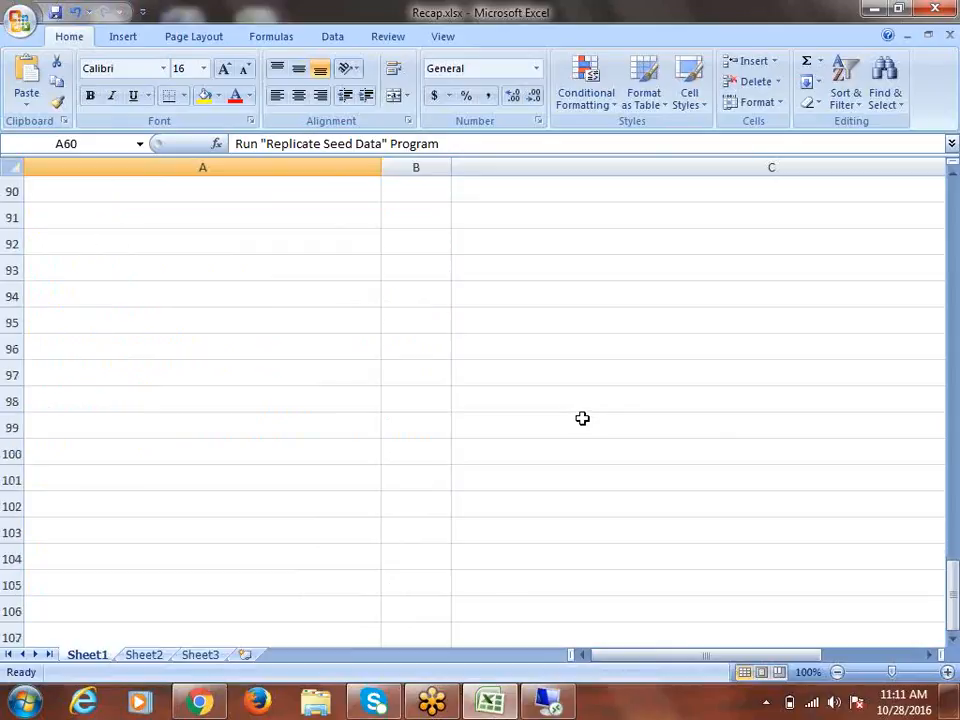
{"action": "scroll", "coordinate": [582, 418], "scroll_direction": "up", "scroll_amount": 3}
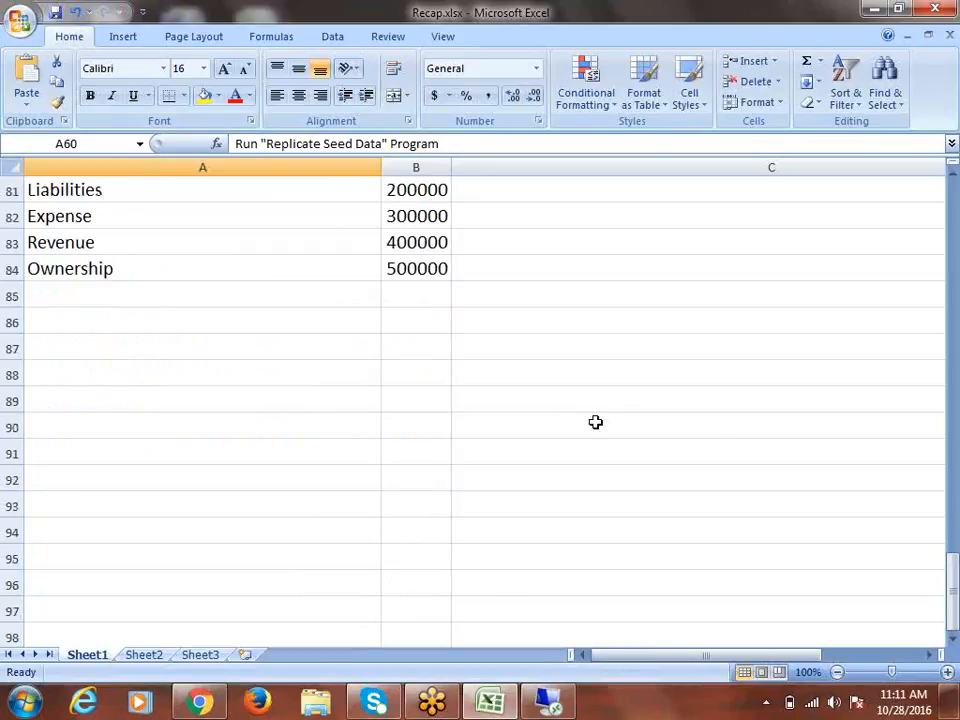
{"action": "scroll", "coordinate": [604, 428], "scroll_direction": "up", "scroll_amount": 8}
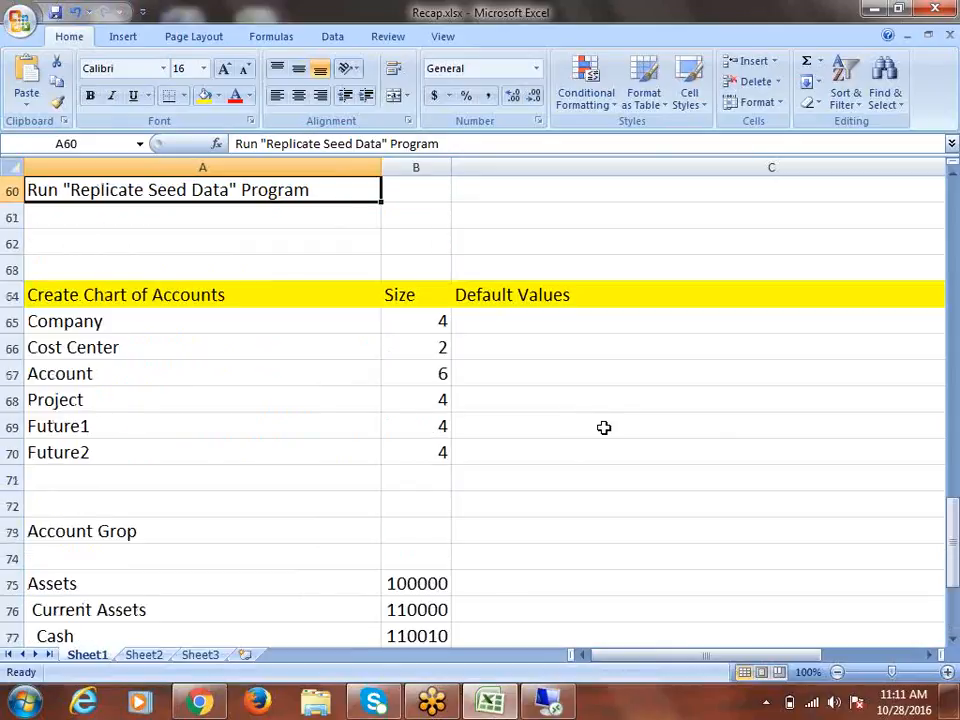
Insert five blank rows above Create Chart of Accounts starting at row 62
{"action": "left_click", "coordinate": [11, 320]}
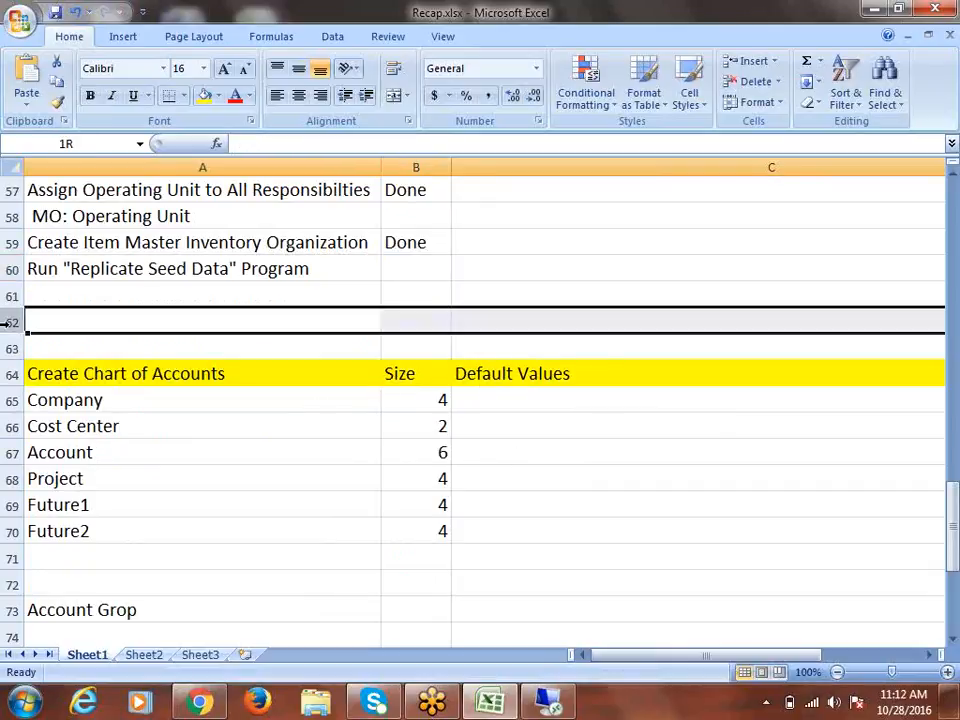
{"action": "right_click", "coordinate": [12, 322]}
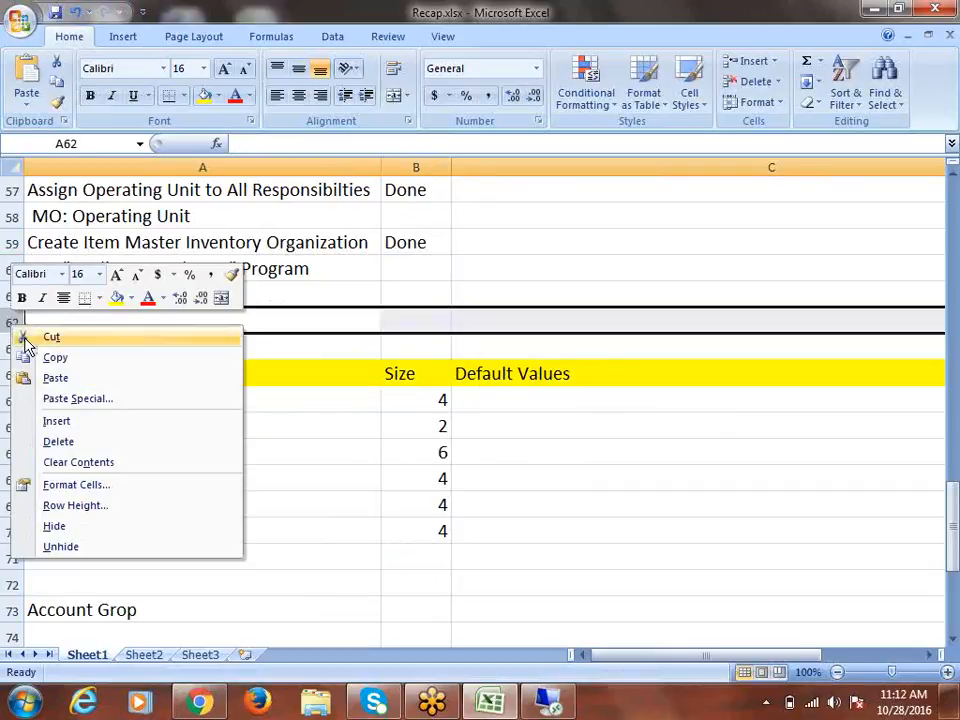
{"action": "left_click", "coordinate": [70, 421]}
{"action": "right_click", "coordinate": [12, 356]}
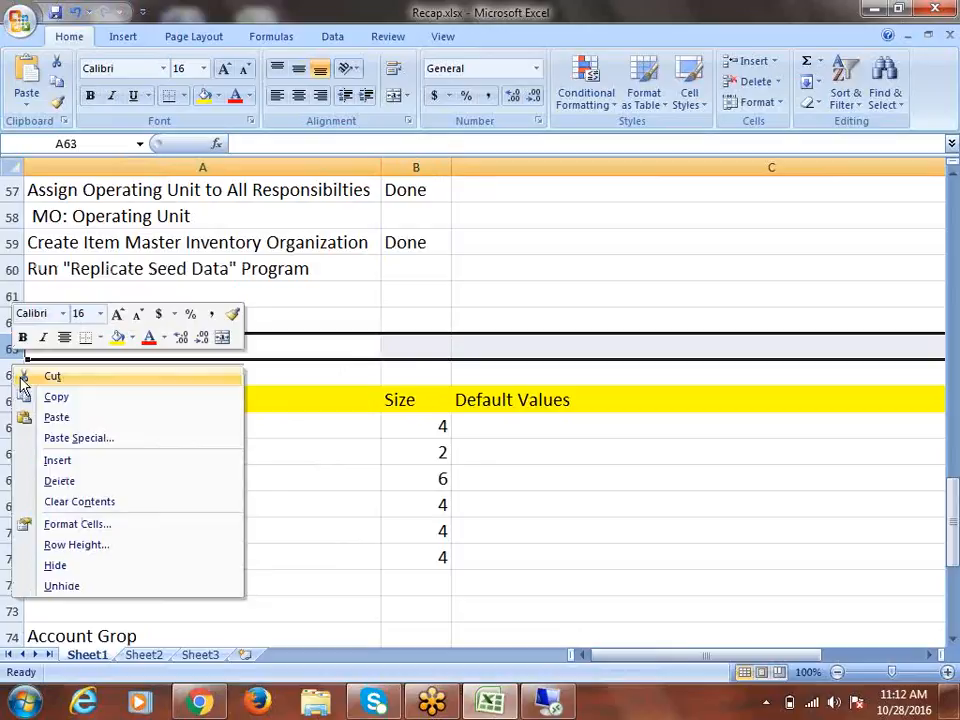
{"action": "left_click", "coordinate": [88, 462]}
{"action": "right_click", "coordinate": [10, 378]}
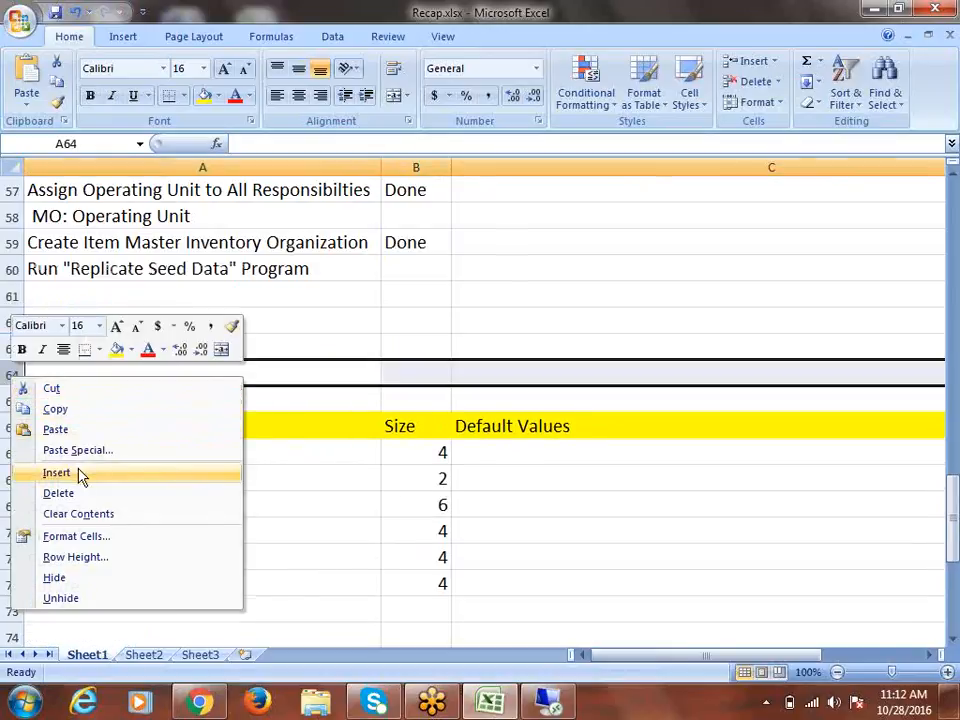
{"action": "left_click", "coordinate": [78, 472]}
{"action": "right_click", "coordinate": [11, 377]}
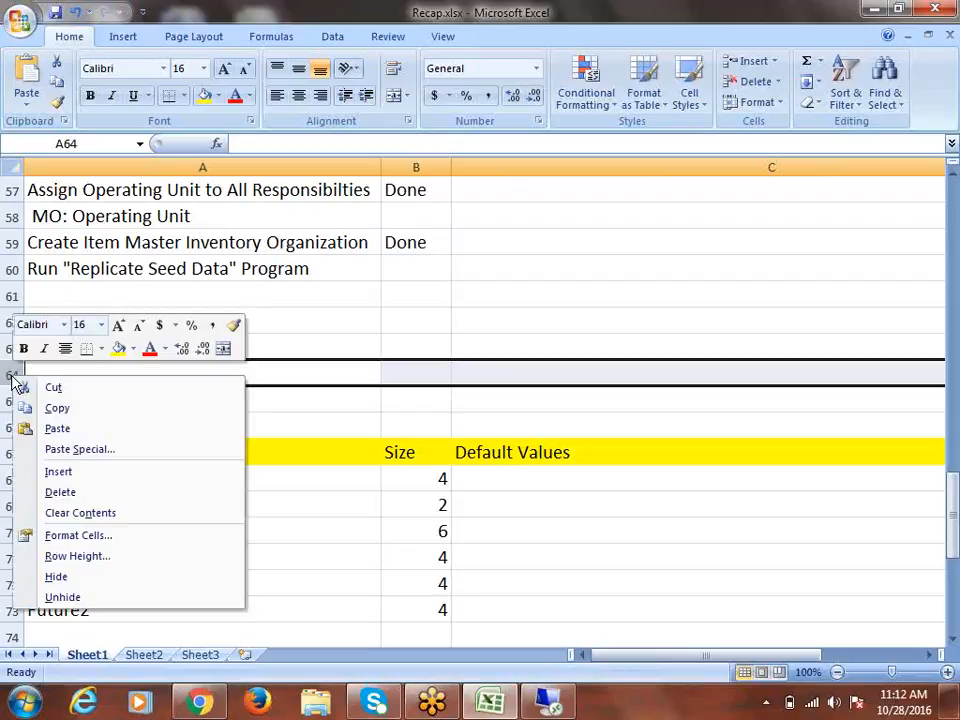
{"action": "left_click", "coordinate": [97, 468]}
{"action": "right_click", "coordinate": [12, 399]}
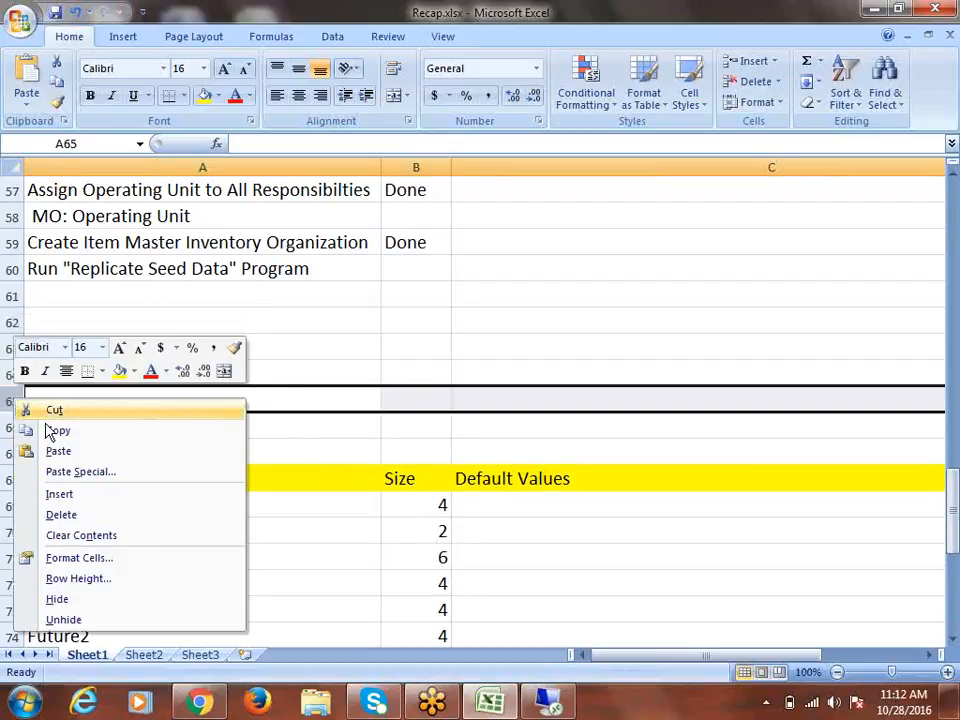
{"action": "left_click", "coordinate": [88, 495]}
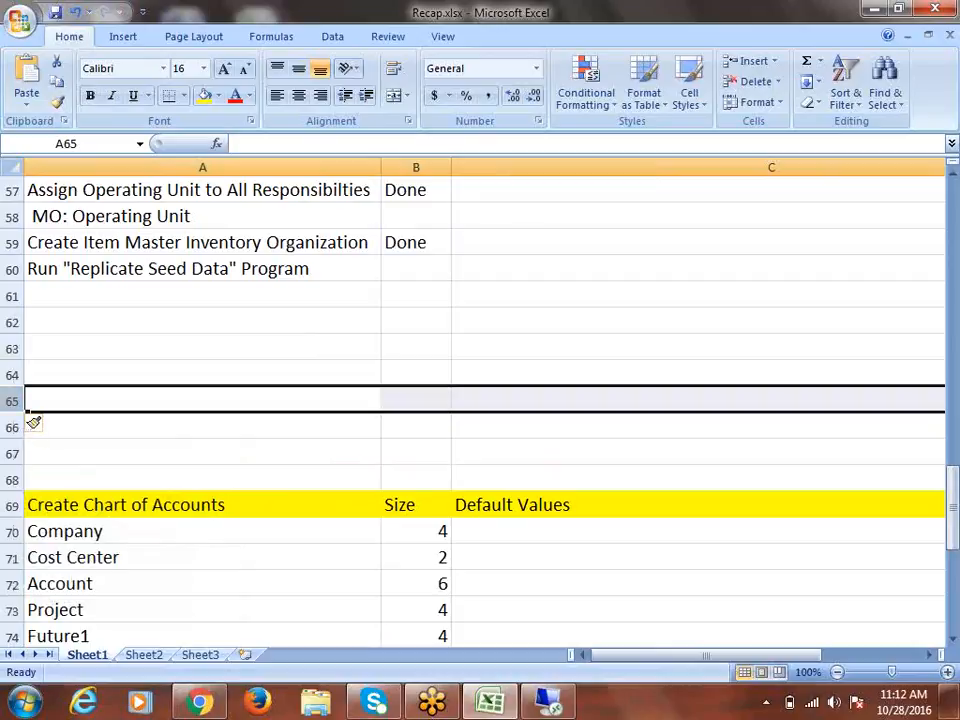
Insert five more blank rows at row 63, pushing Create Chart of Accounts to row 74
{"action": "left_click", "coordinate": [12, 348]}
{"action": "right_click", "coordinate": [14, 348]}
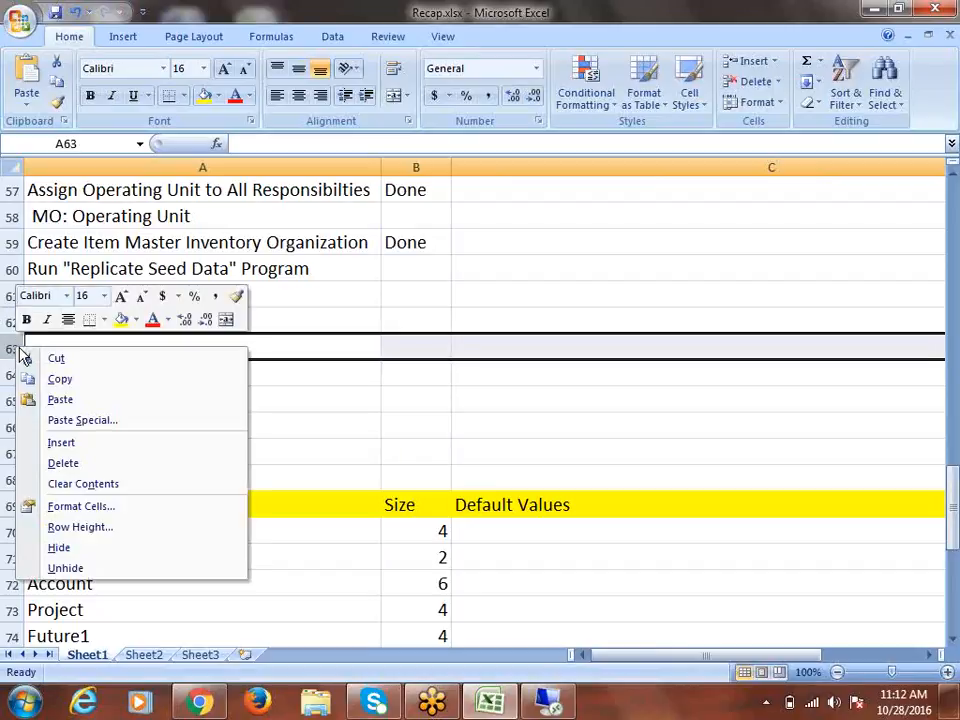
{"action": "left_click", "coordinate": [77, 443]}
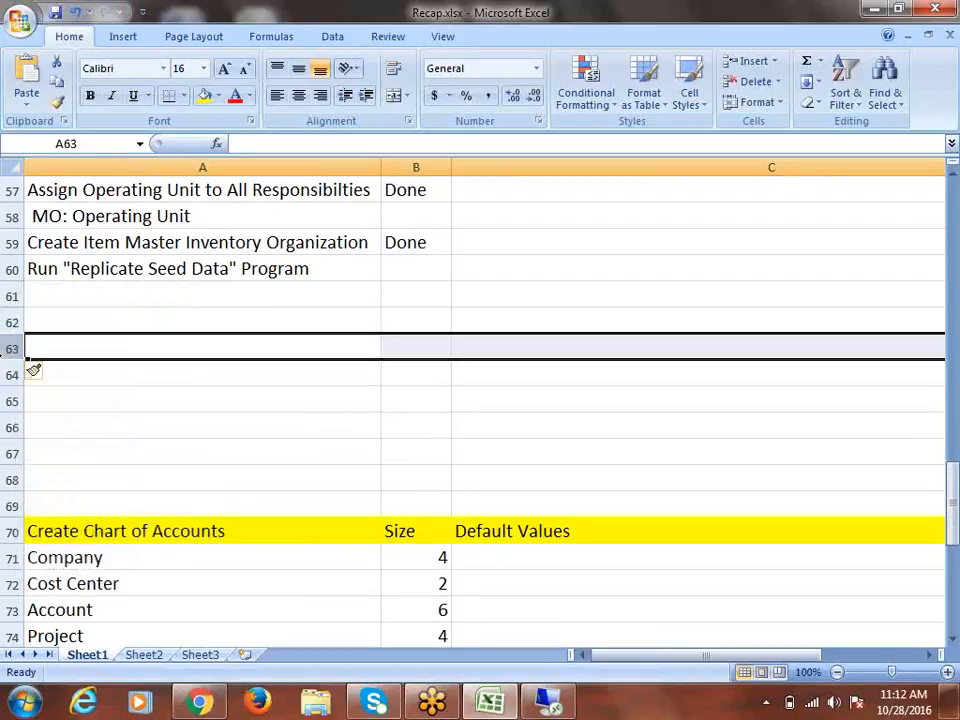
{"action": "right_click", "coordinate": [16, 349]}
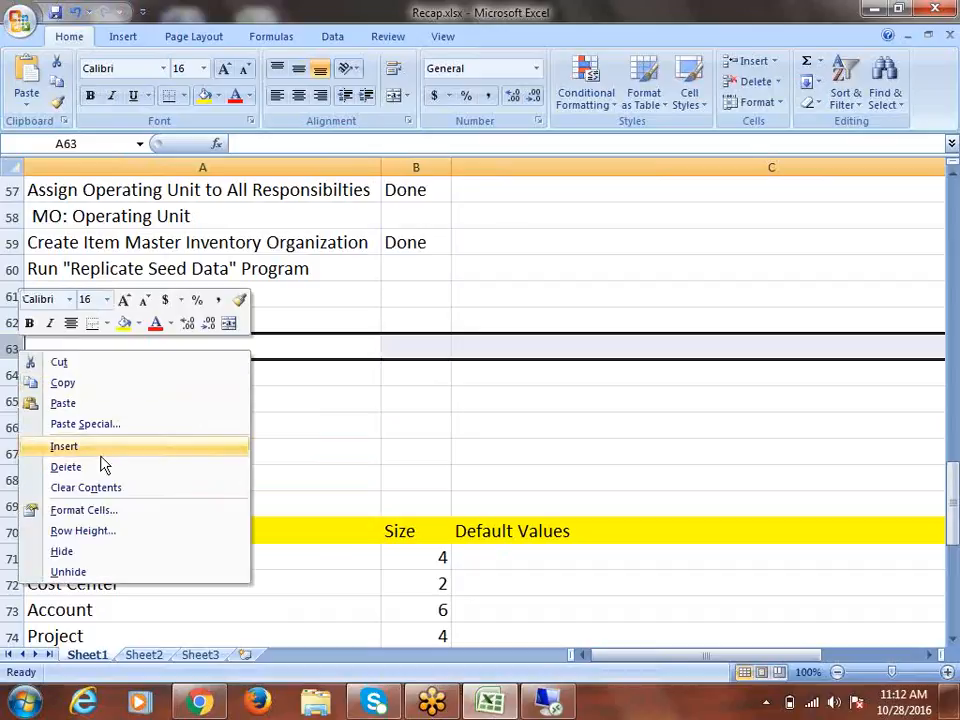
{"action": "left_click", "coordinate": [64, 446]}
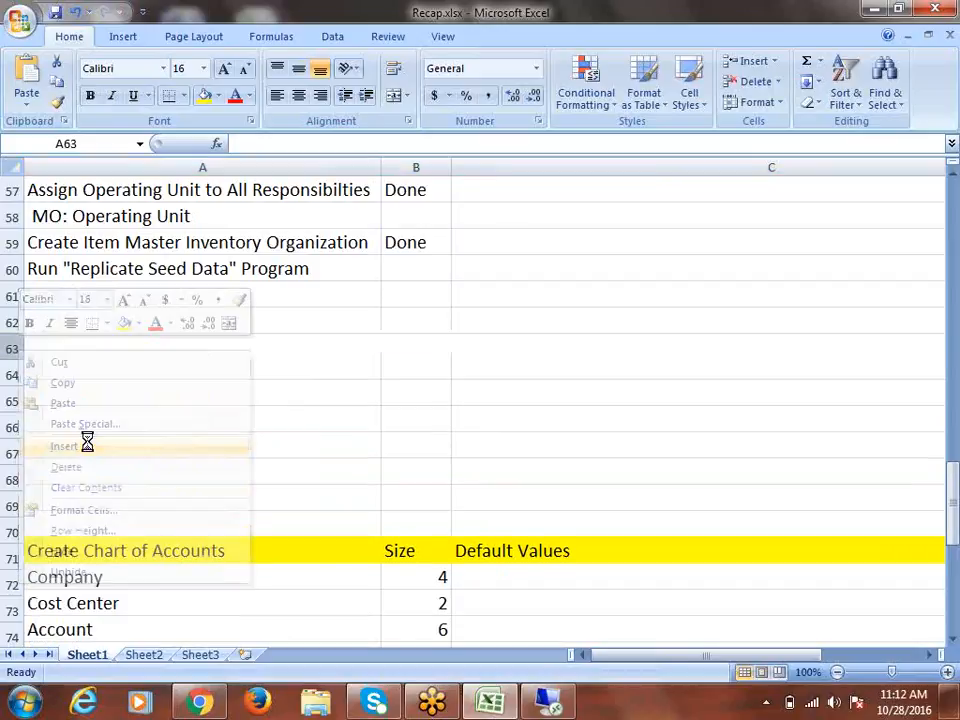
{"action": "left_click", "coordinate": [16, 349]}
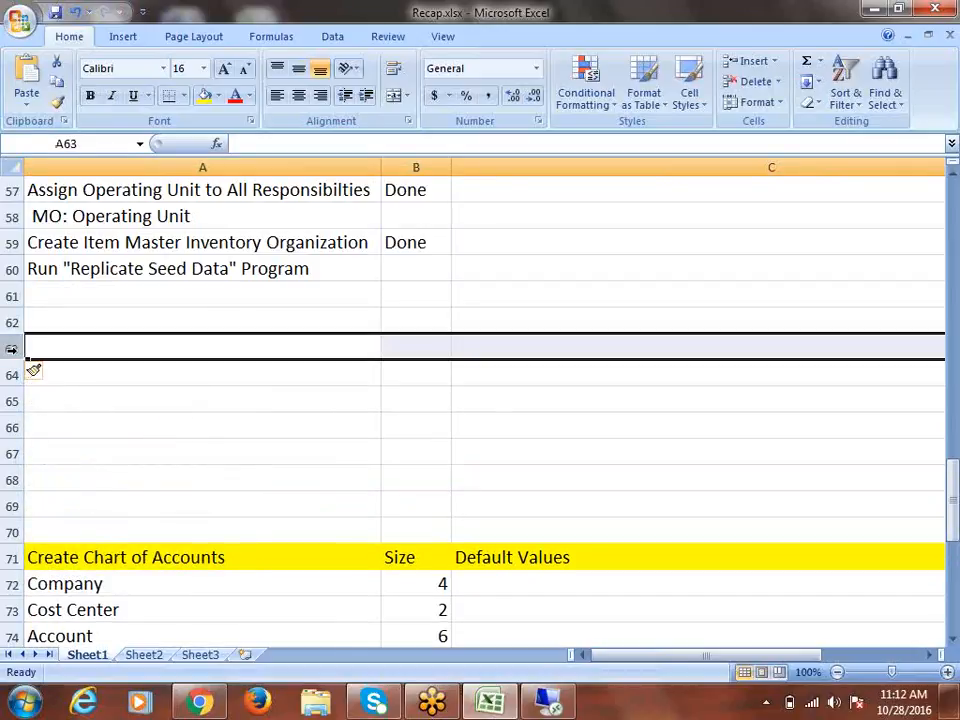
{"action": "right_click", "coordinate": [16, 349]}
{"action": "left_click", "coordinate": [92, 454]}
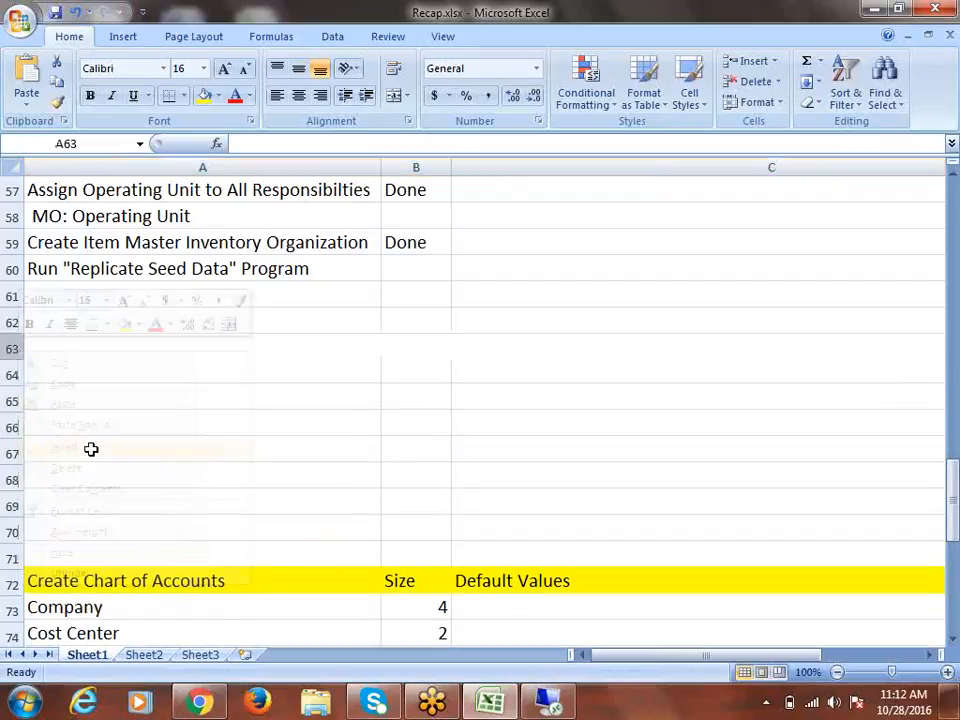
{"action": "key", "text": "shift+F10"}
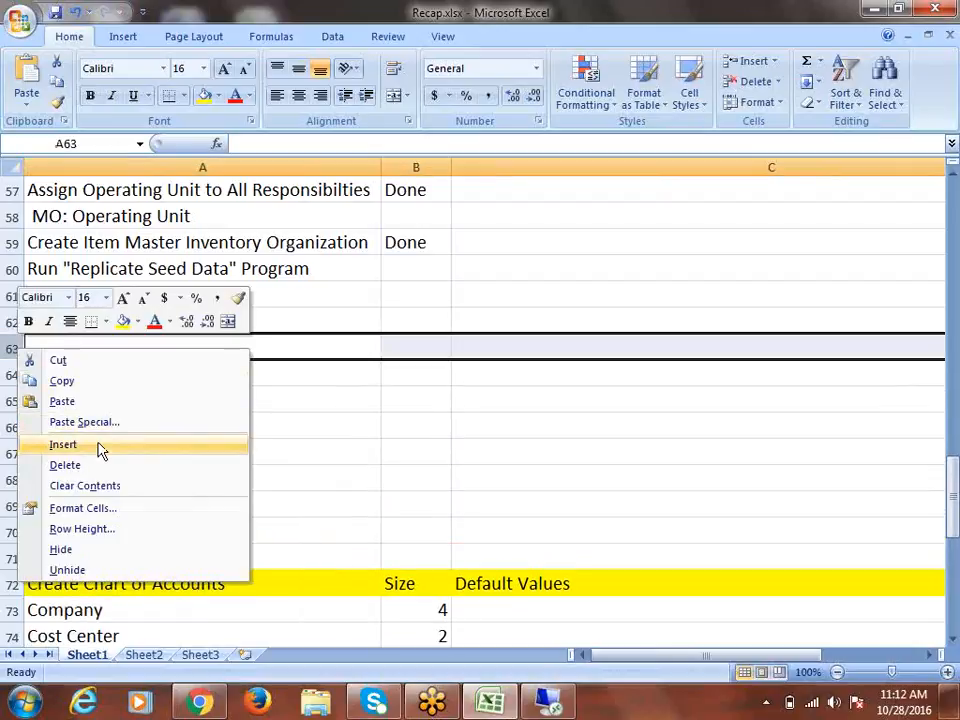
{"action": "left_click", "coordinate": [85, 454]}
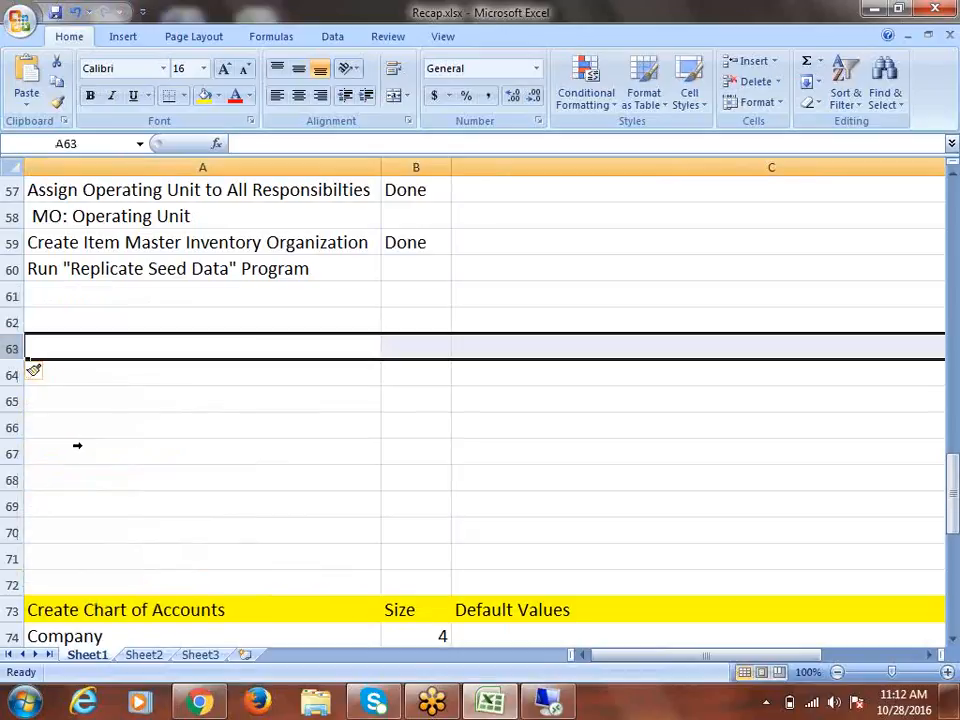
{"action": "key", "text": "shift+F10"}
{"action": "left_click", "coordinate": [107, 445]}
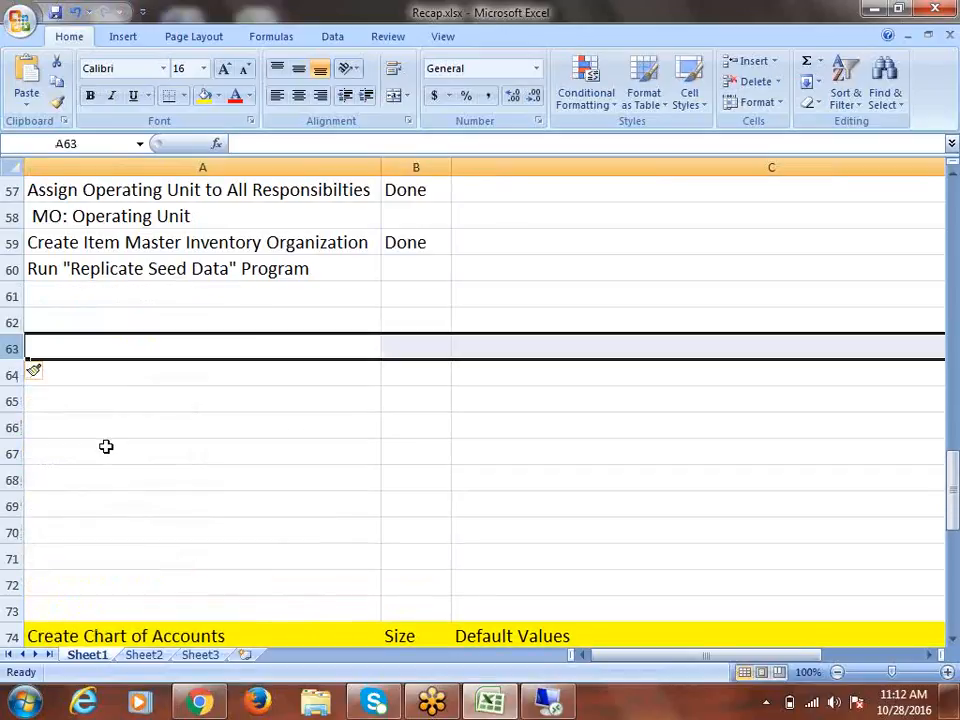
Enter HRMS, Inventory and Purchasing in cells A62, A63 and A64
{"action": "left_click", "coordinate": [54, 324]}
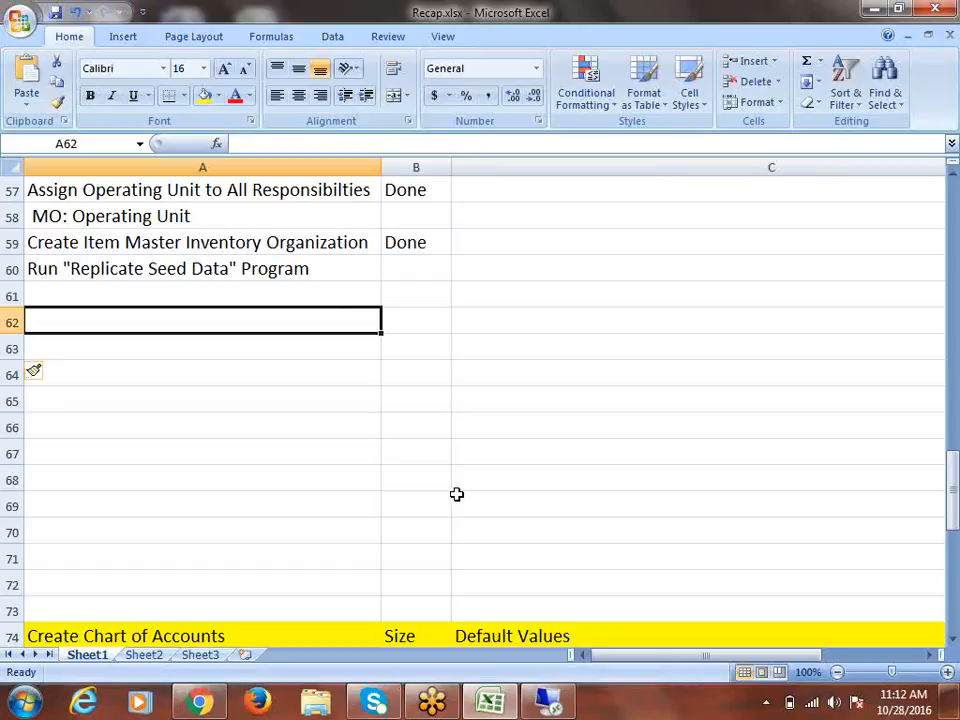
{"action": "type", "text": "HRMS"}
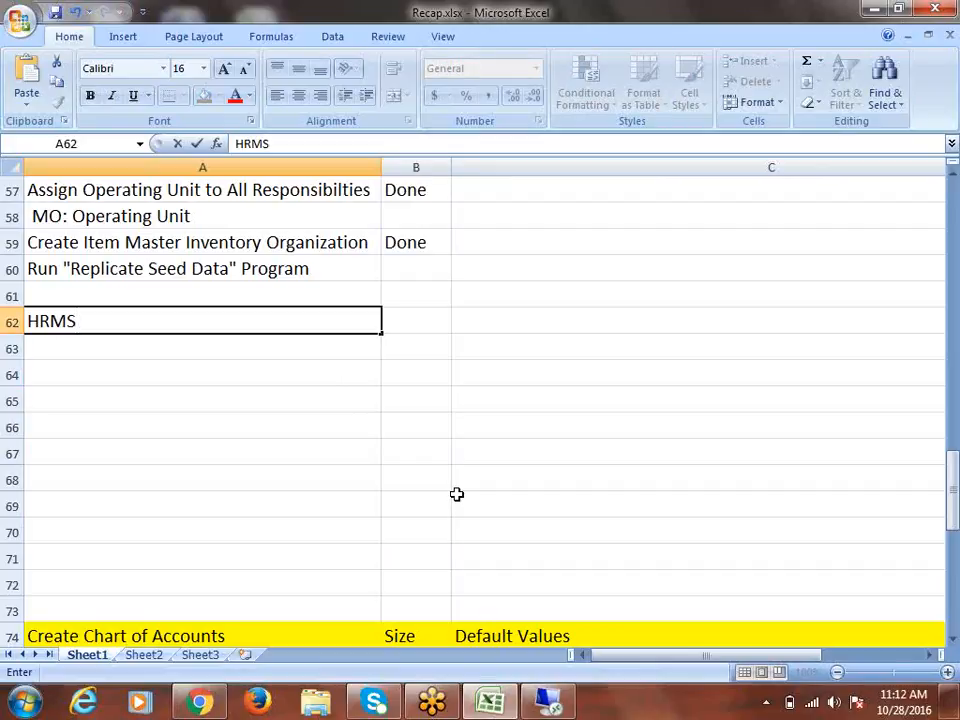
{"action": "key", "text": "Return"}
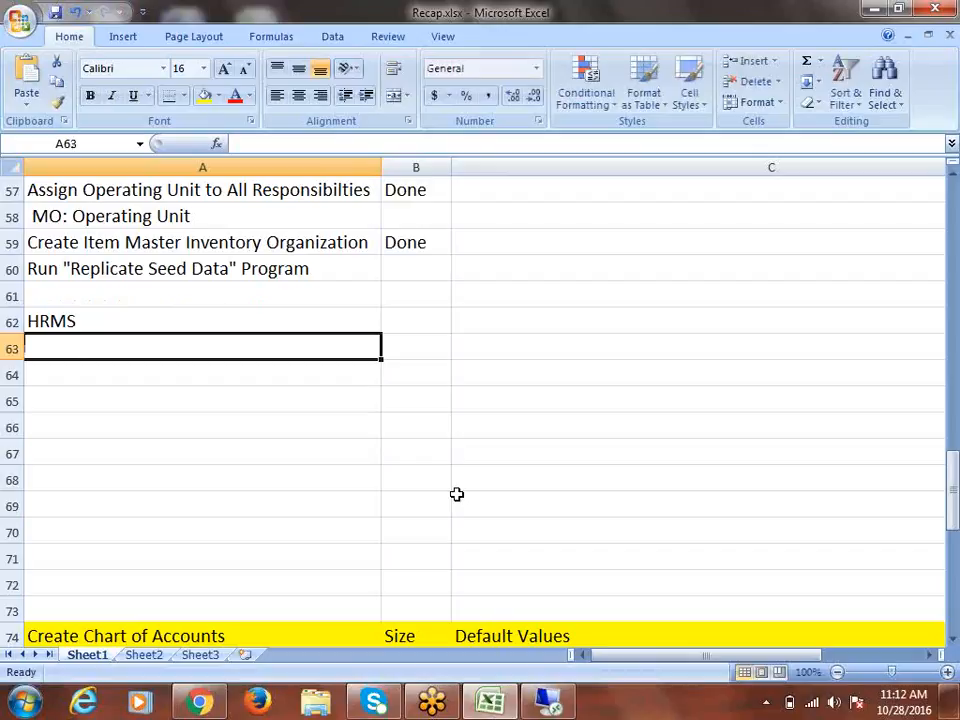
{"action": "type", "text": "In"}
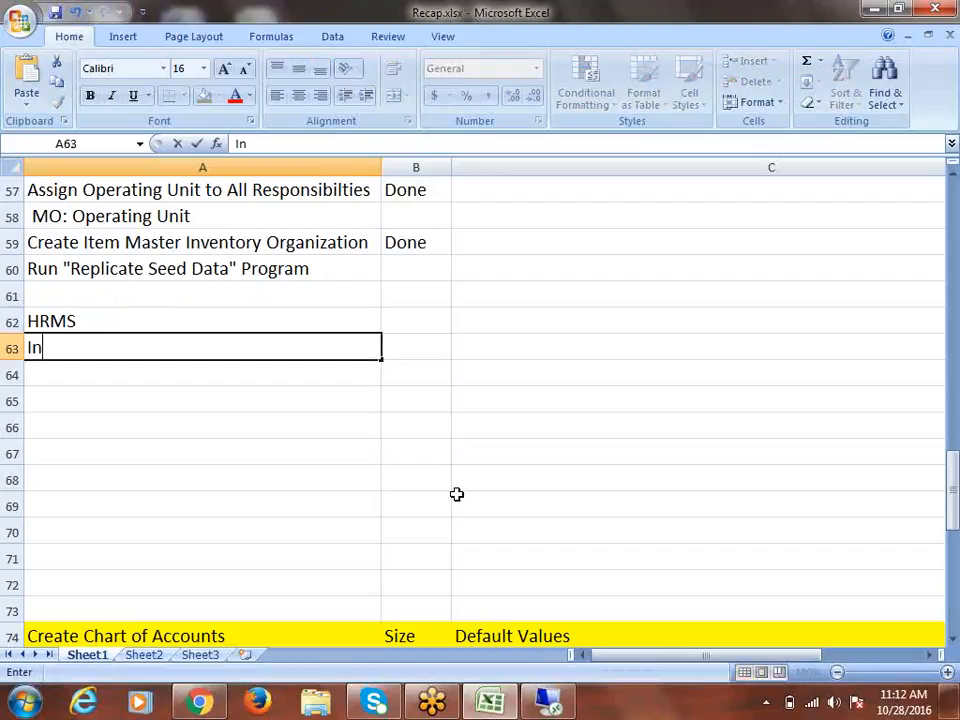
{"action": "type", "text": "ventory"}
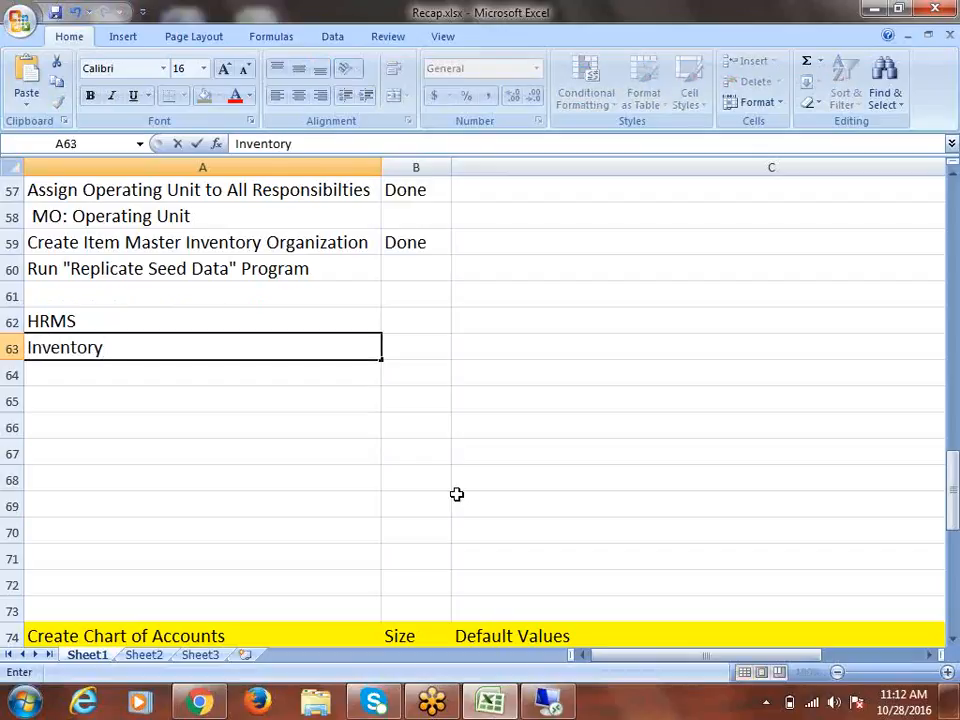
{"action": "key", "text": "Return"}
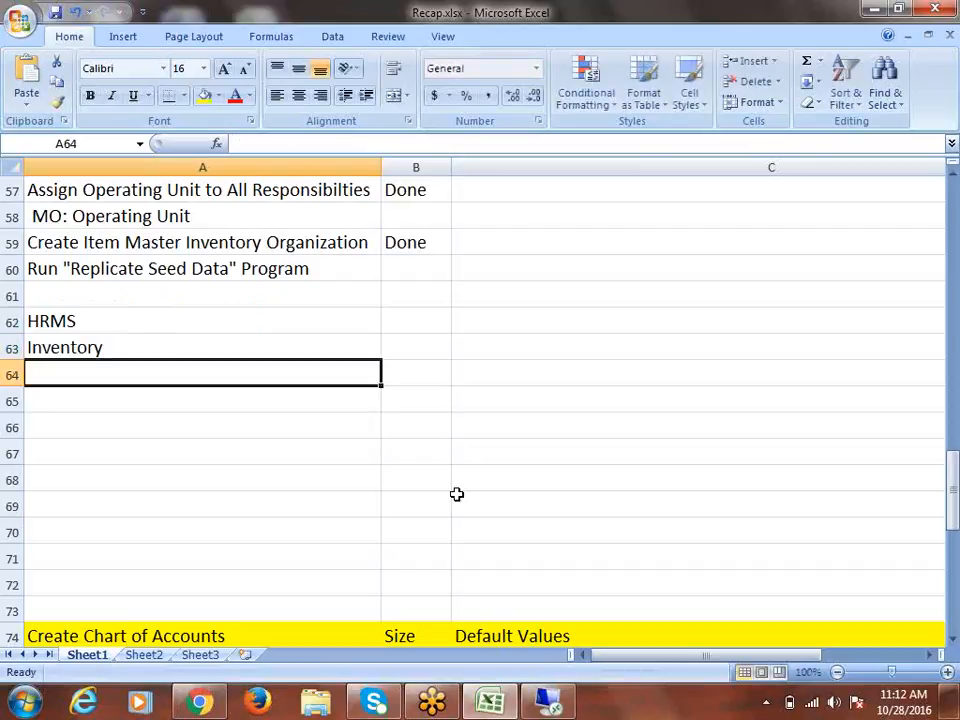
{"action": "type", "text": "Purchasing"}
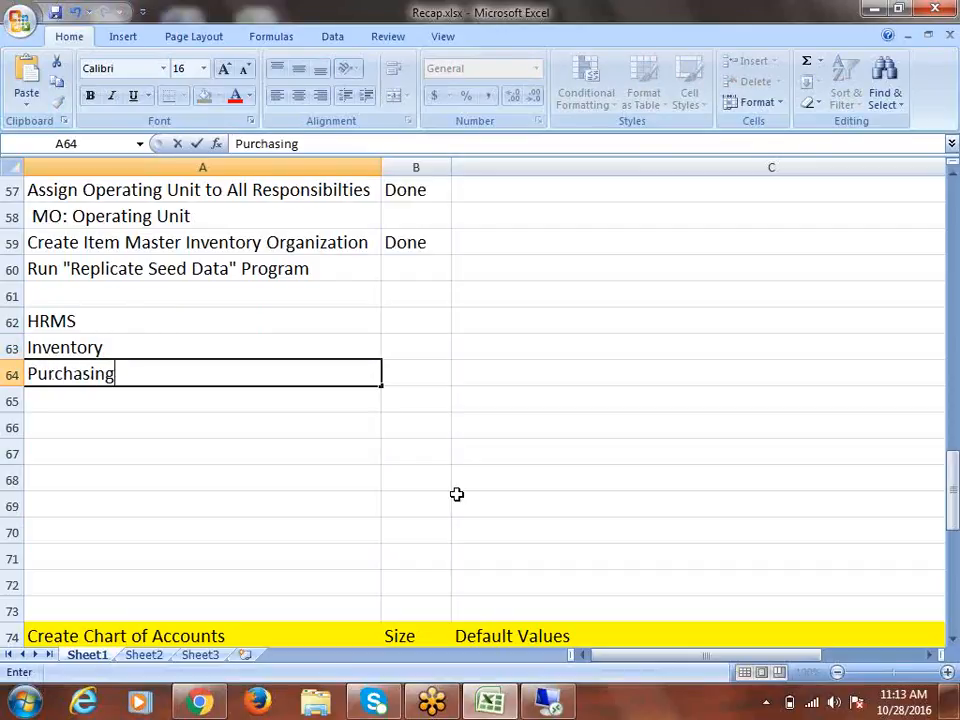
{"action": "key", "text": "ctrl+Return"}
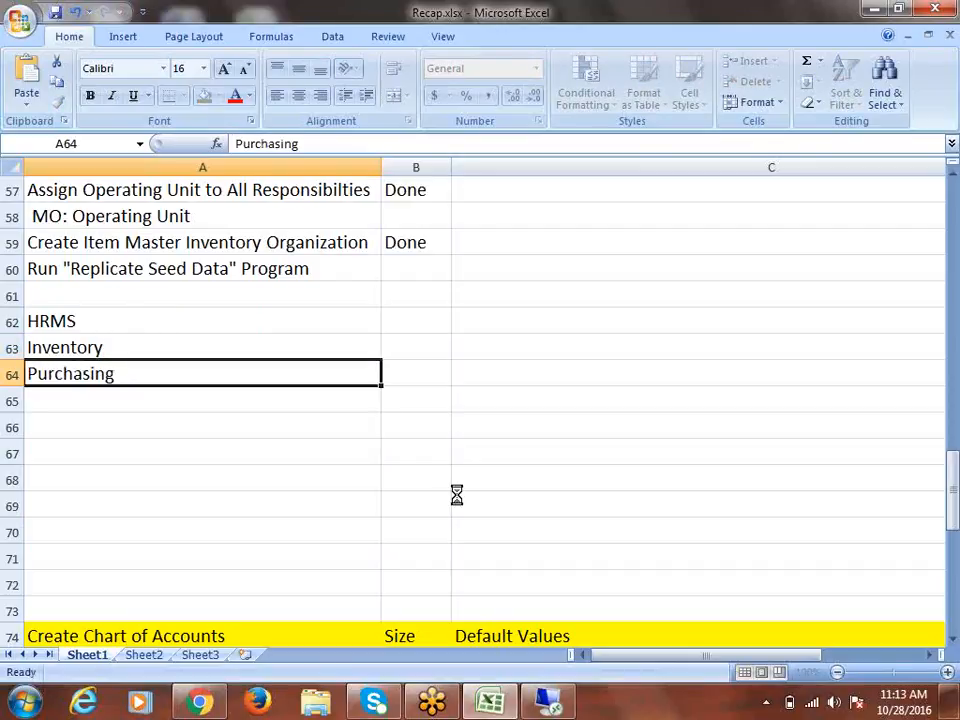
Select the HRMS, Inventory and Purchasing cells, then row 63 below HRMS
{"action": "left_click", "coordinate": [94, 321]}
{"action": "left_click_drag", "start_coordinate": [94, 321], "coordinate": [101, 373]}
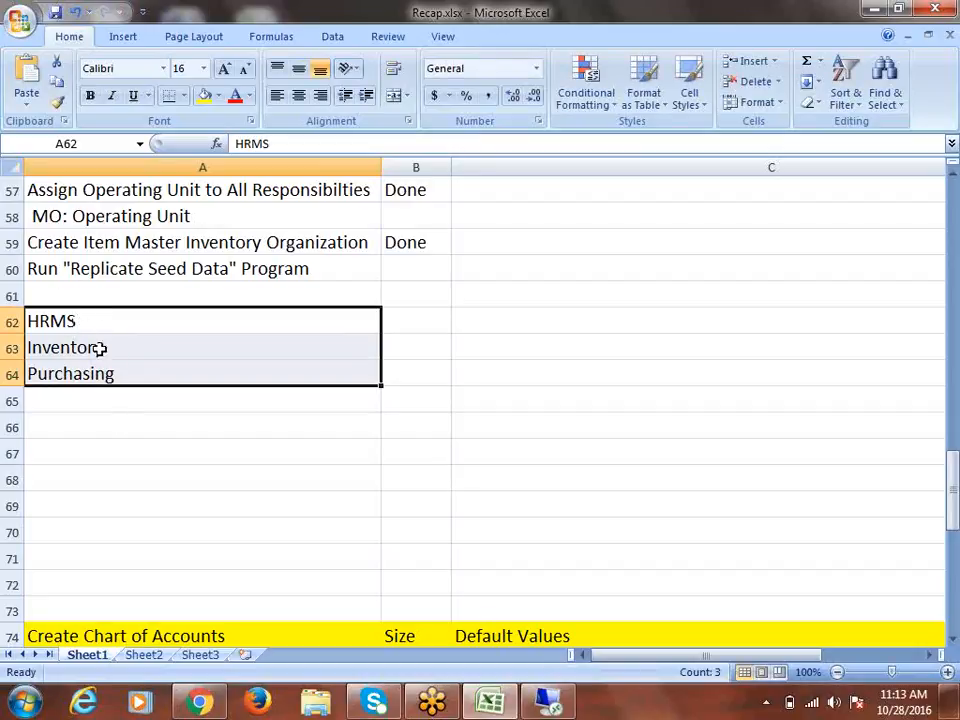
{"action": "left_click", "coordinate": [101, 350]}
{"action": "left_click", "coordinate": [107, 374]}
{"action": "left_click_drag", "start_coordinate": [103, 317], "coordinate": [119, 382]}
{"action": "left_click", "coordinate": [114, 352]}
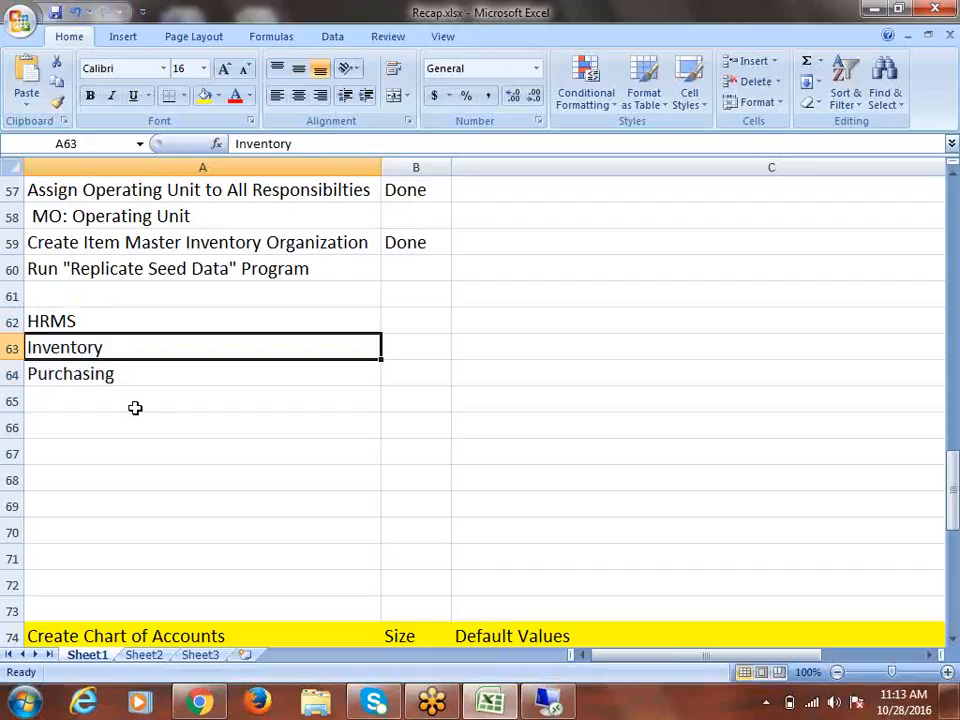
{"action": "left_click", "coordinate": [110, 378]}
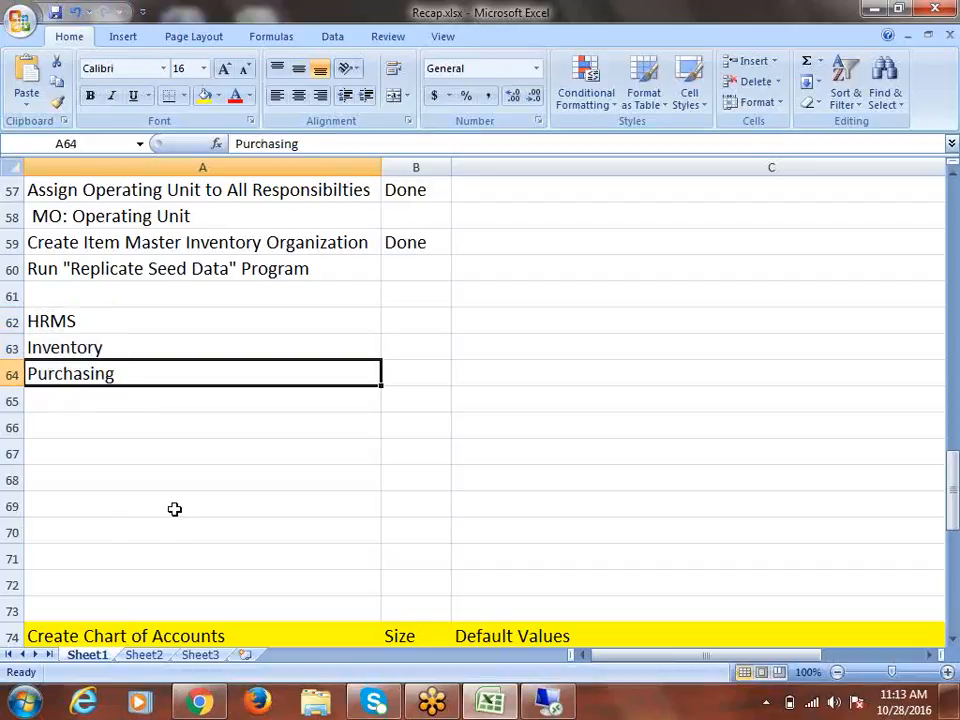
{"action": "left_click", "coordinate": [11, 347]}
Insert four blank rows at row 63 below HRMS and begin editing the HRMS cell
{"action": "right_click", "coordinate": [11, 347]}
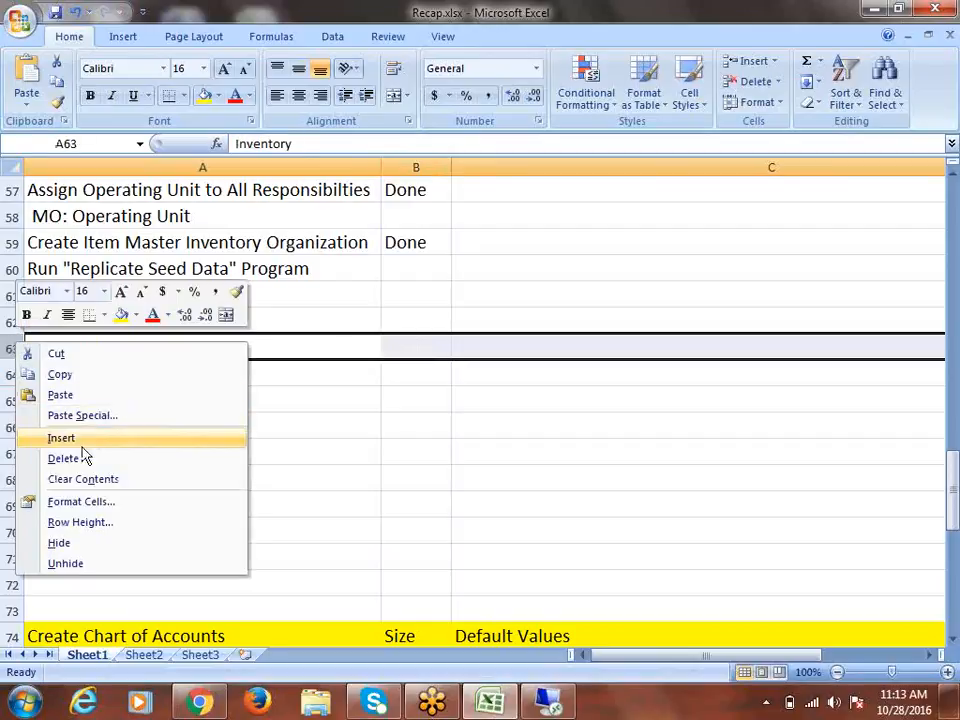
{"action": "left_click", "coordinate": [67, 438]}
{"action": "right_click", "coordinate": [11, 347]}
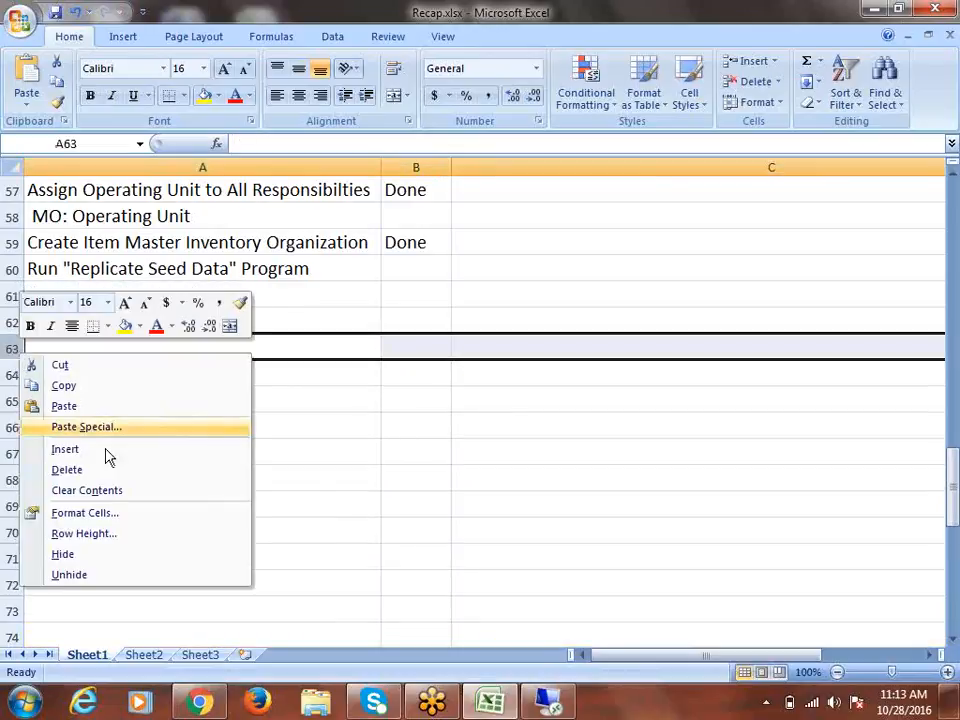
{"action": "left_click", "coordinate": [85, 455]}
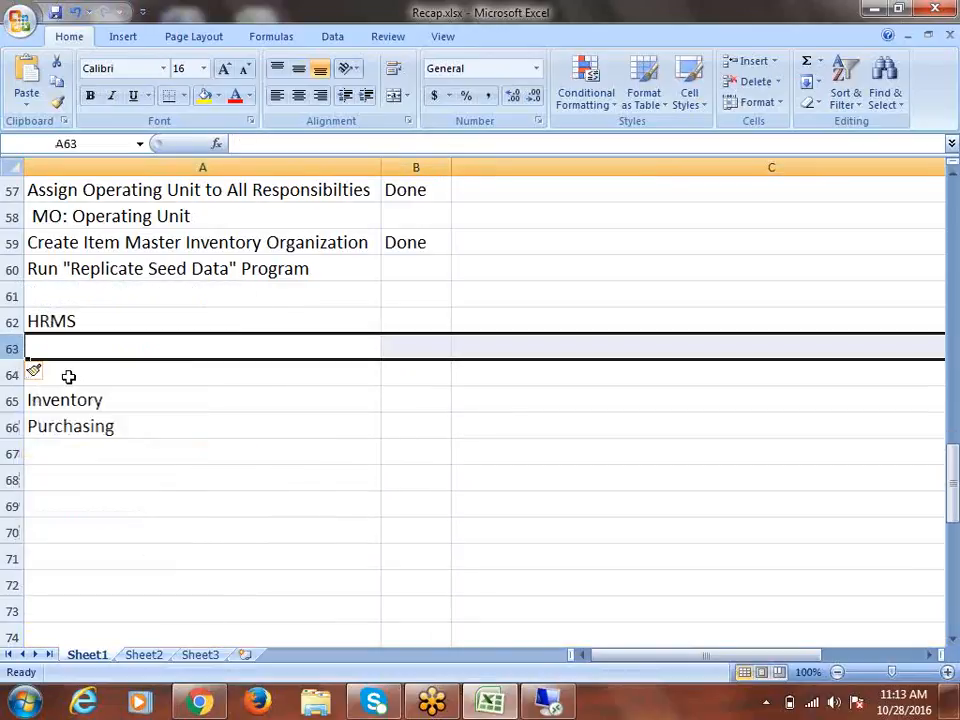
{"action": "right_click", "coordinate": [12, 350]}
{"action": "left_click", "coordinate": [70, 445]}
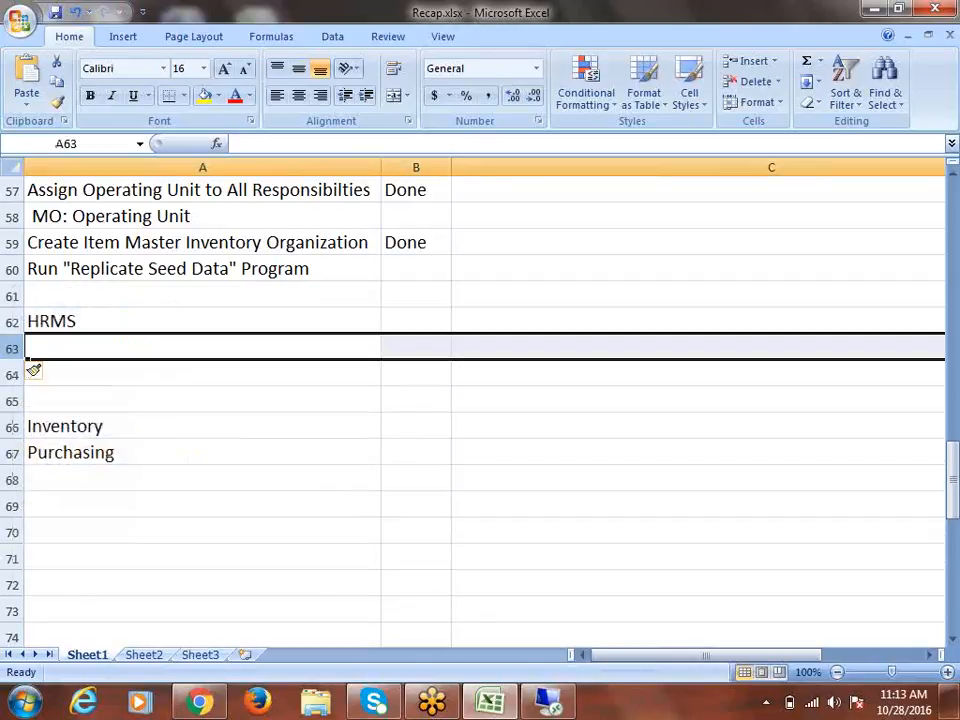
{"action": "right_click", "coordinate": [11, 347]}
{"action": "left_click", "coordinate": [79, 449]}
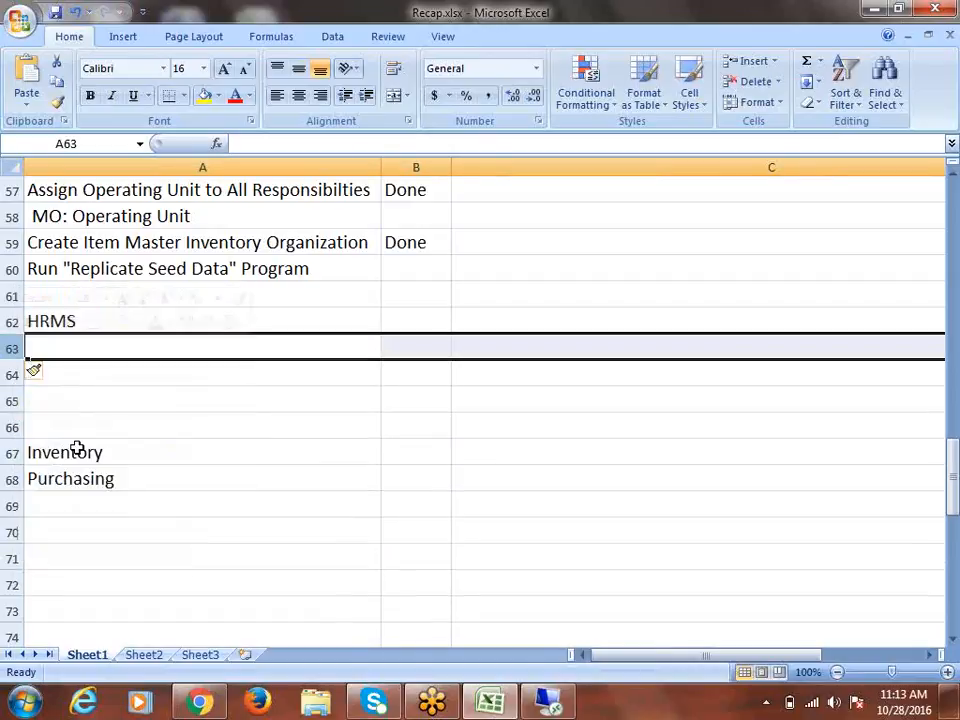
{"action": "left_click", "coordinate": [110, 319]}
{"action": "double_click", "coordinate": [111, 319]}
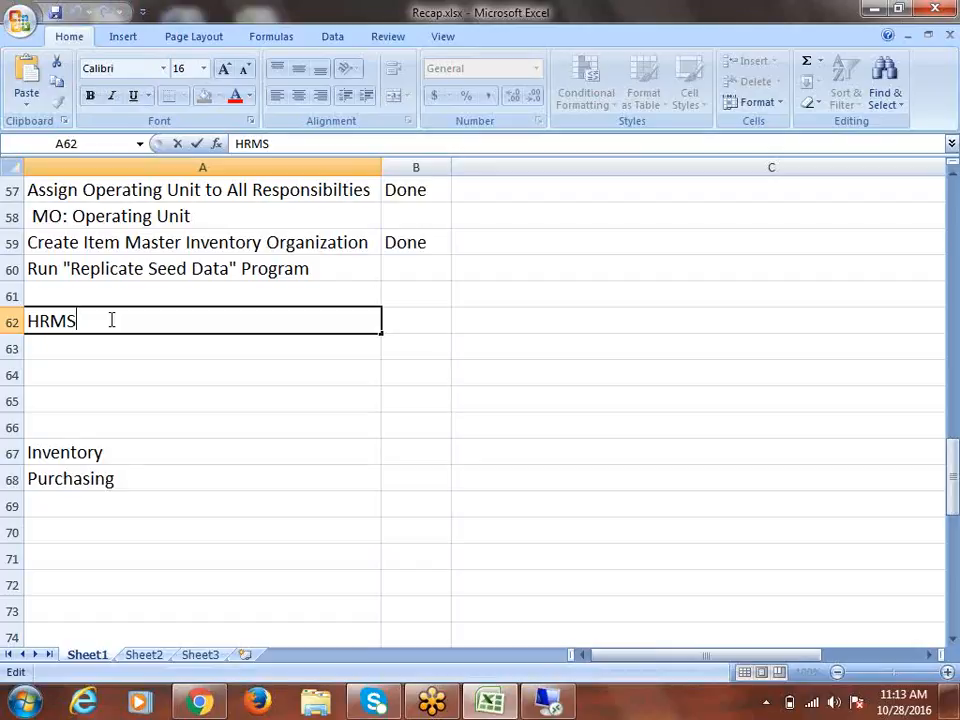
Rename the A62 heading to 'HRMS Basic Setups'
{"action": "type", "text": "Setups"}
{"action": "left_click", "coordinate": [85, 320]}
{"action": "type", "text": "Basic"}
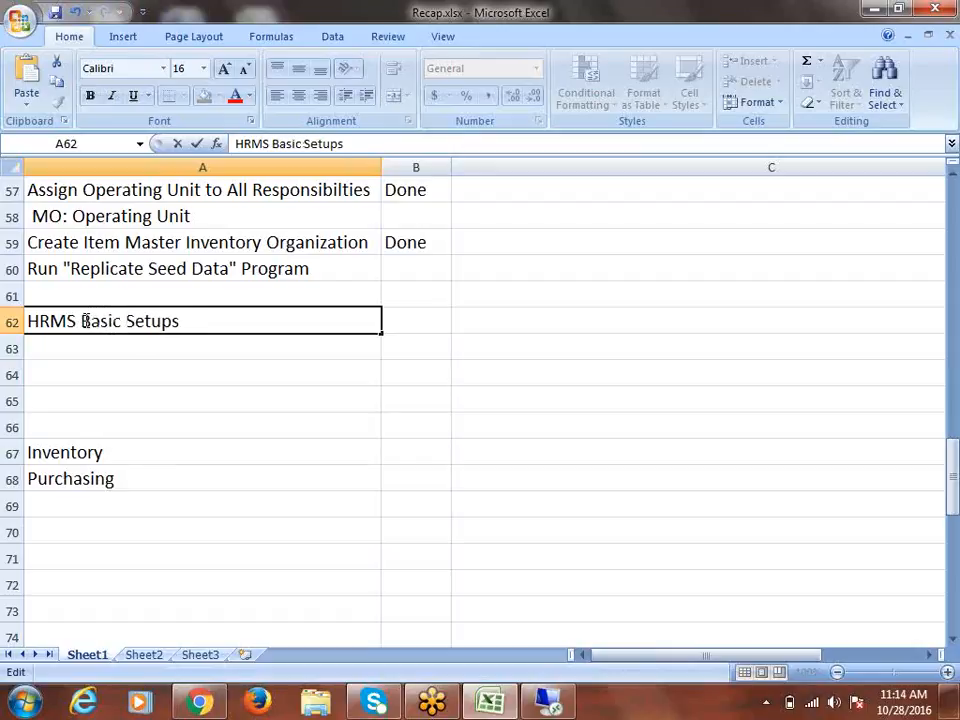
{"action": "key", "text": "ctrl+Return"}
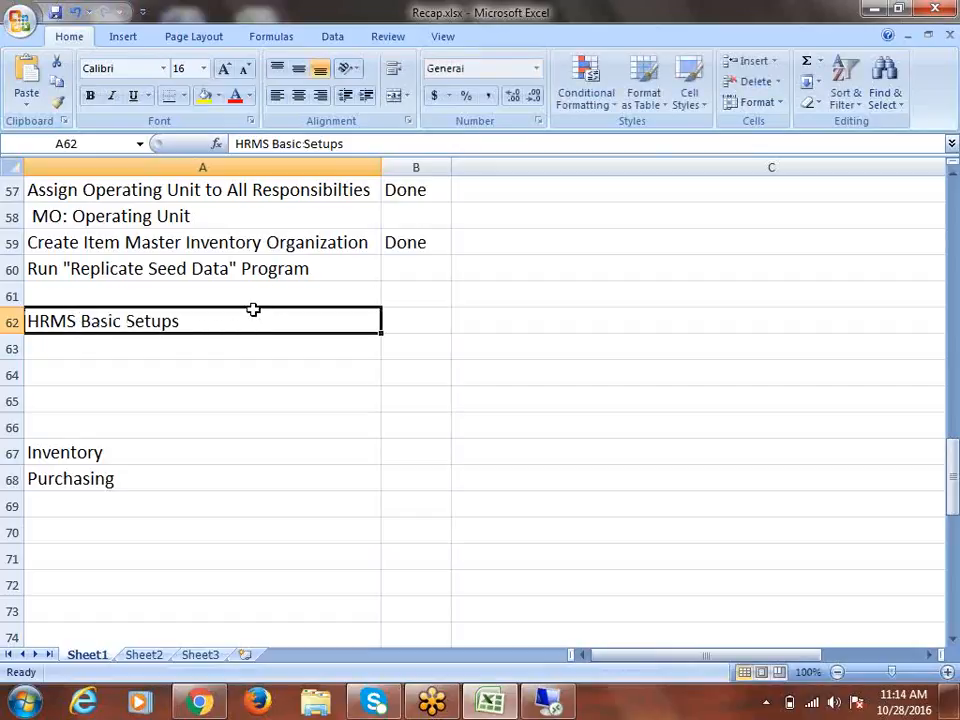
Fill the whole of row 62 with yellow
{"action": "left_click", "coordinate": [7, 320]}
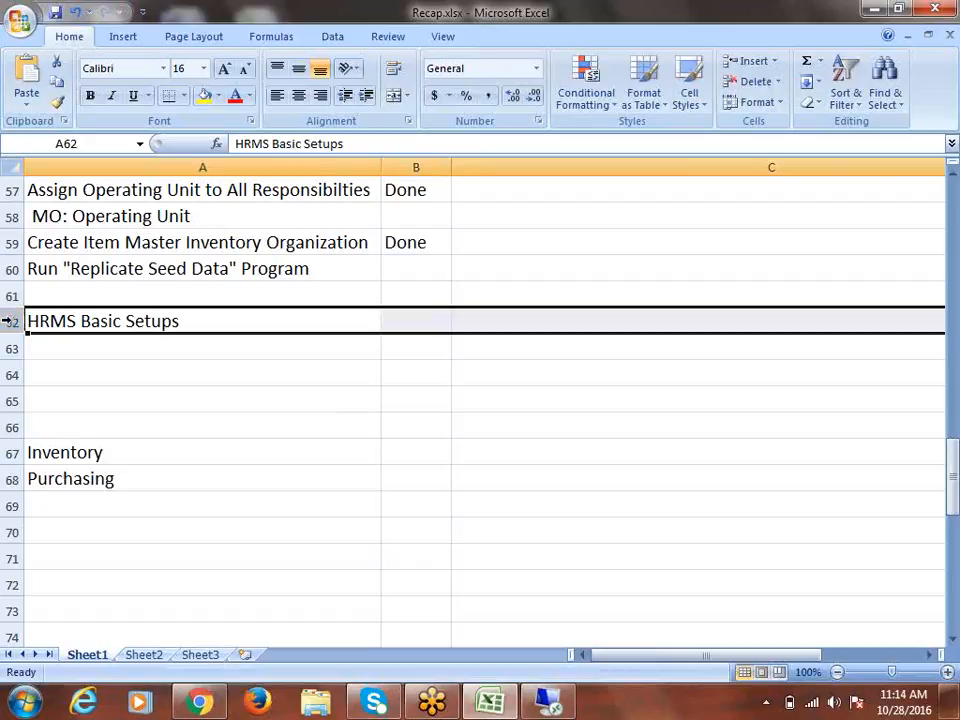
{"action": "left_click", "coordinate": [205, 97]}
{"action": "left_click", "coordinate": [80, 348]}
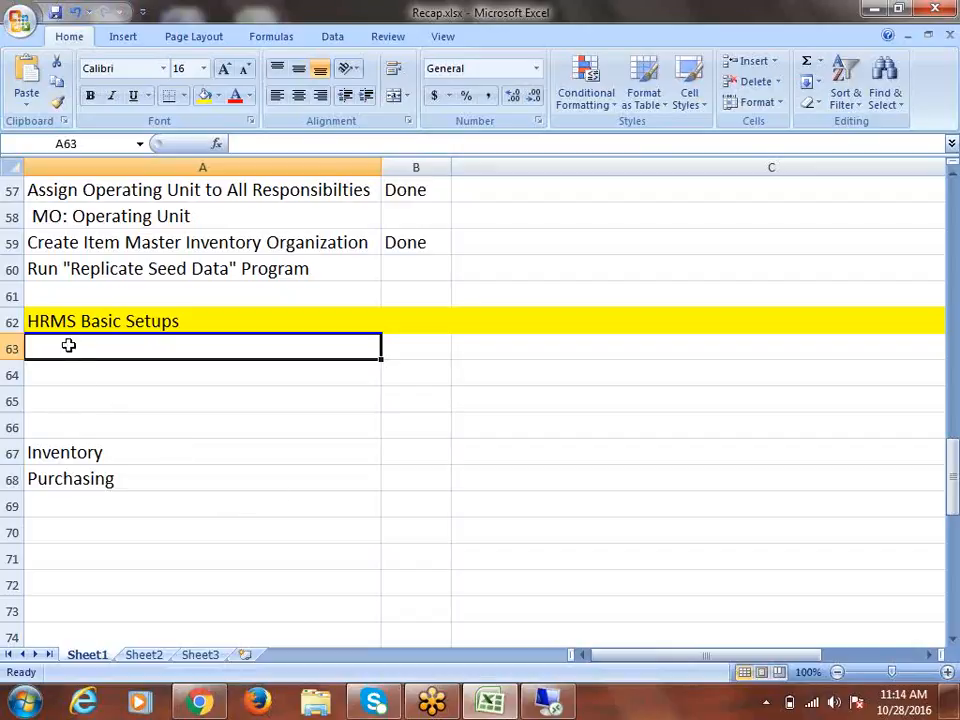
{"action": "left_click", "coordinate": [90, 375]}
Enter 'Create Job' in A63 and 'Create Position & Assign Job to Position' in A64
{"action": "left_click", "coordinate": [58, 347]}
{"action": "type", "text": "Create"}
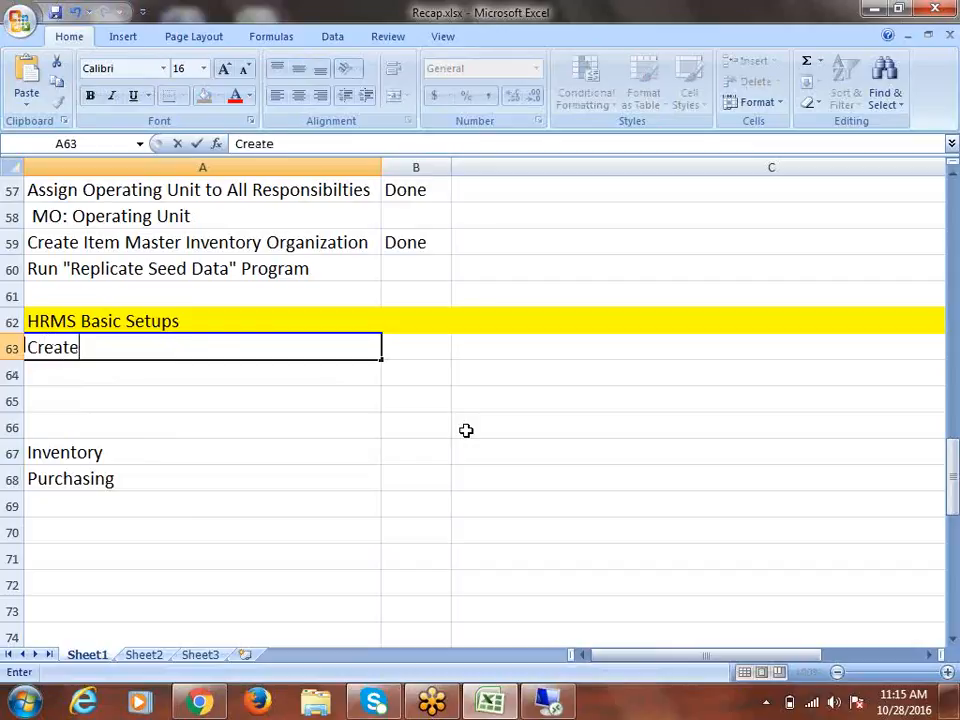
{"action": "type", "text": " Job"}
{"action": "key", "text": "Return"}
{"action": "type", "text": "C"}
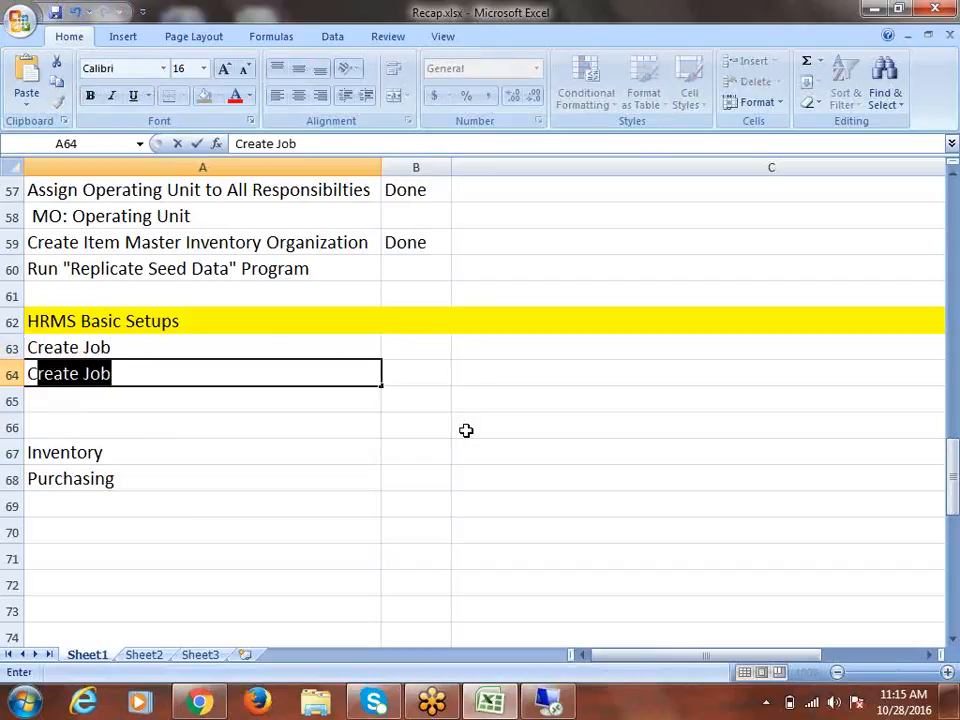
{"action": "type", "text": "reate "}
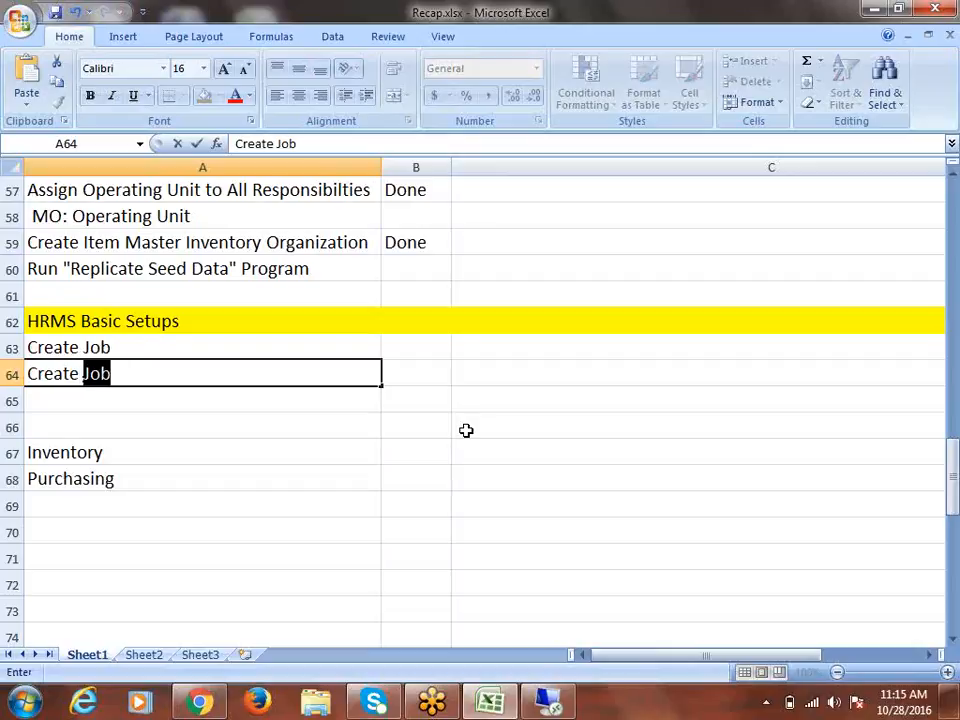
{"action": "type", "text": "Position"}
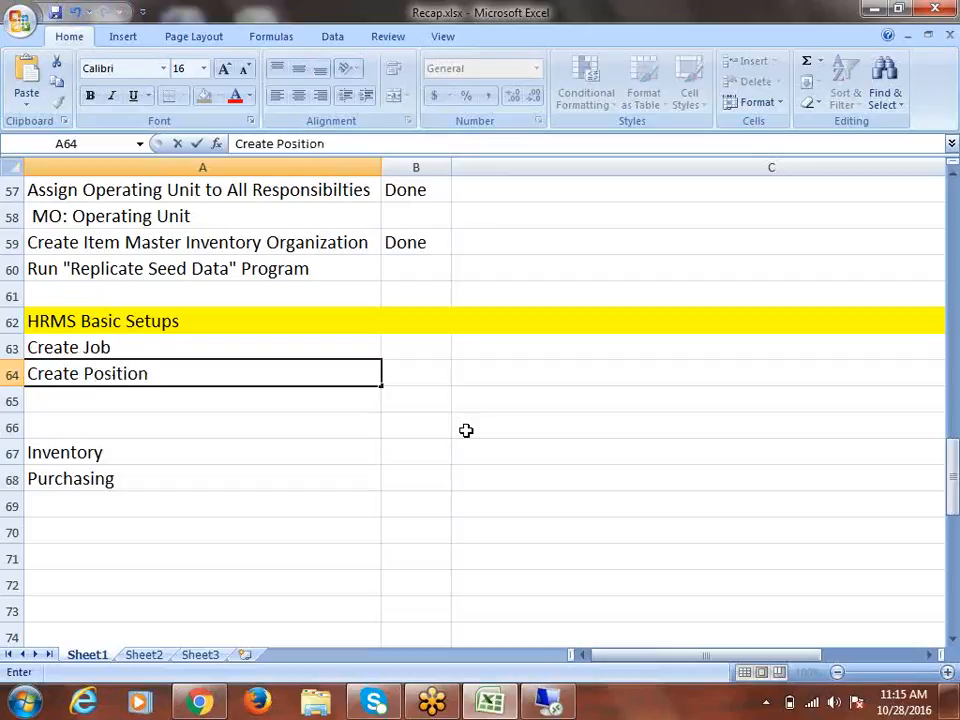
{"action": "key", "text": "Return"}
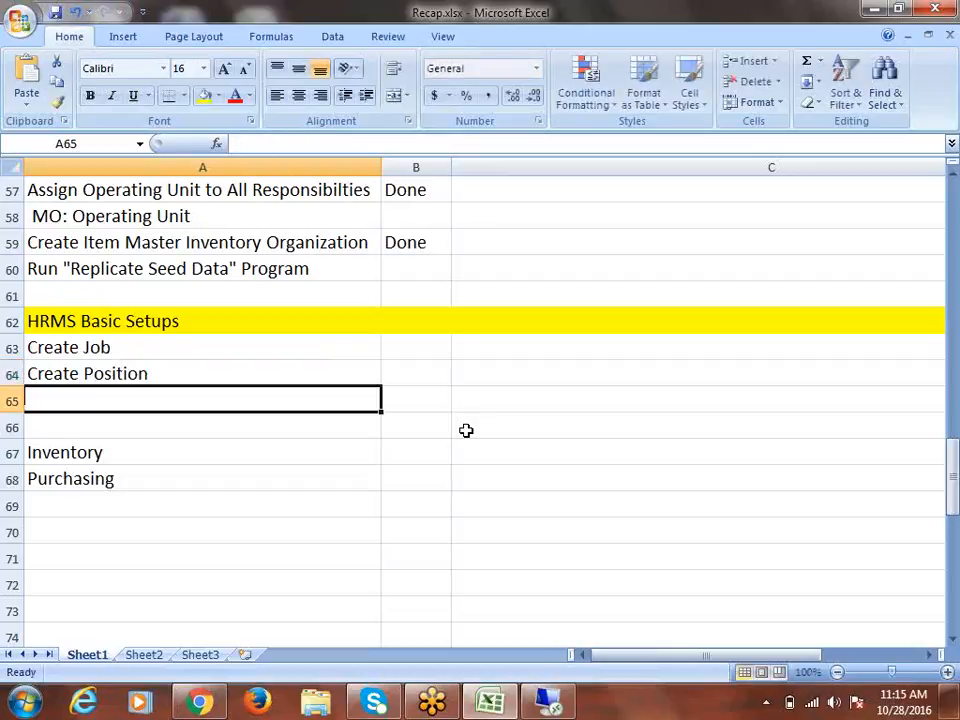
{"action": "type", "text": "Ass"}
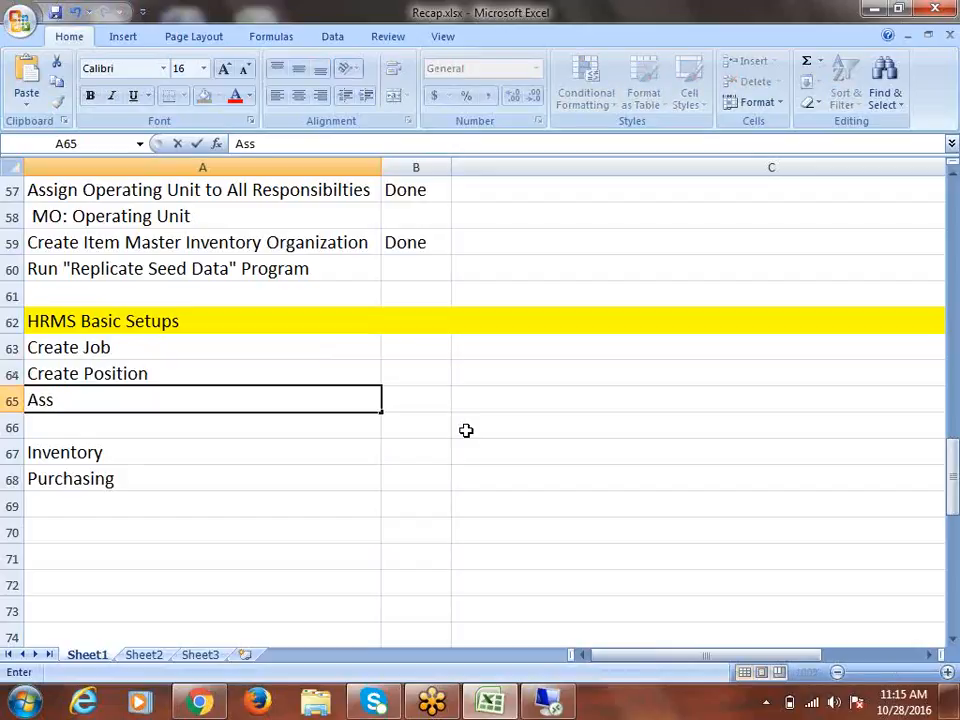
{"action": "key", "text": "BackSpace"}
{"action": "key", "text": "BackSpace"}
{"action": "key", "text": "BackSpace"}
{"action": "key", "text": "Up"}
{"action": "key", "text": "F2"}
{"action": "type", "text": "&"}
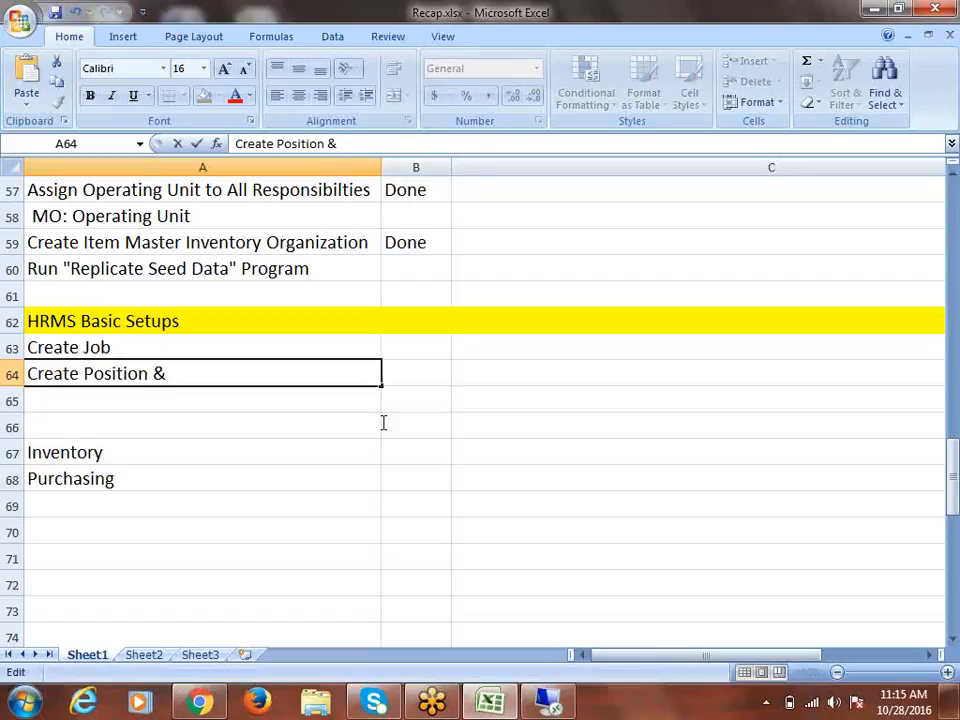
{"action": "type", "text": " Assign Jobn"}
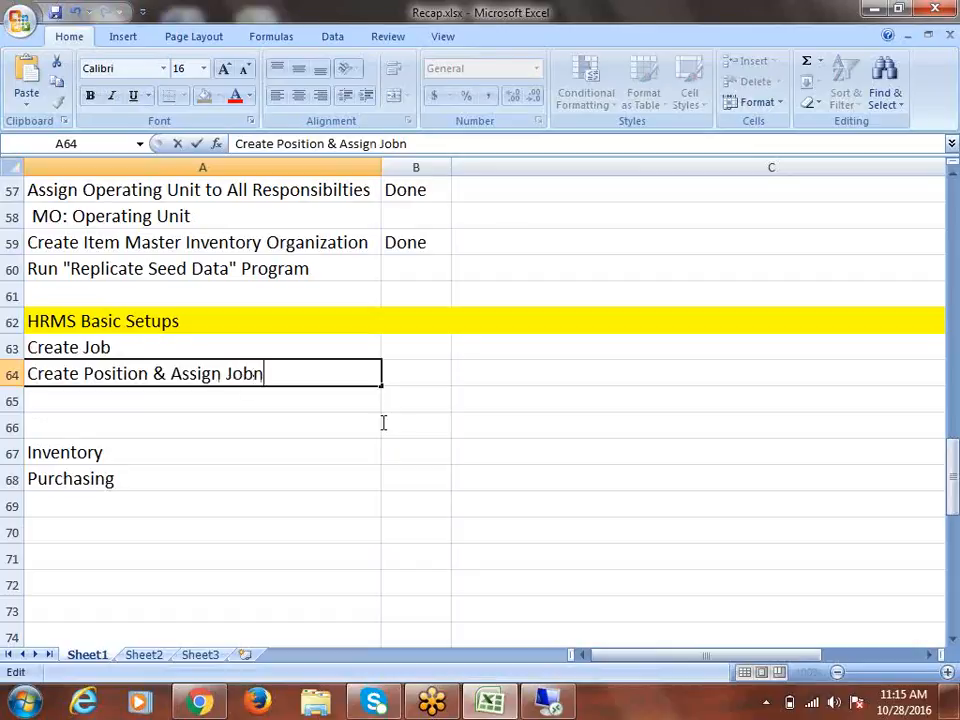
{"action": "key", "text": "BackSpace"}
{"action": "type", "text": "to Position"}
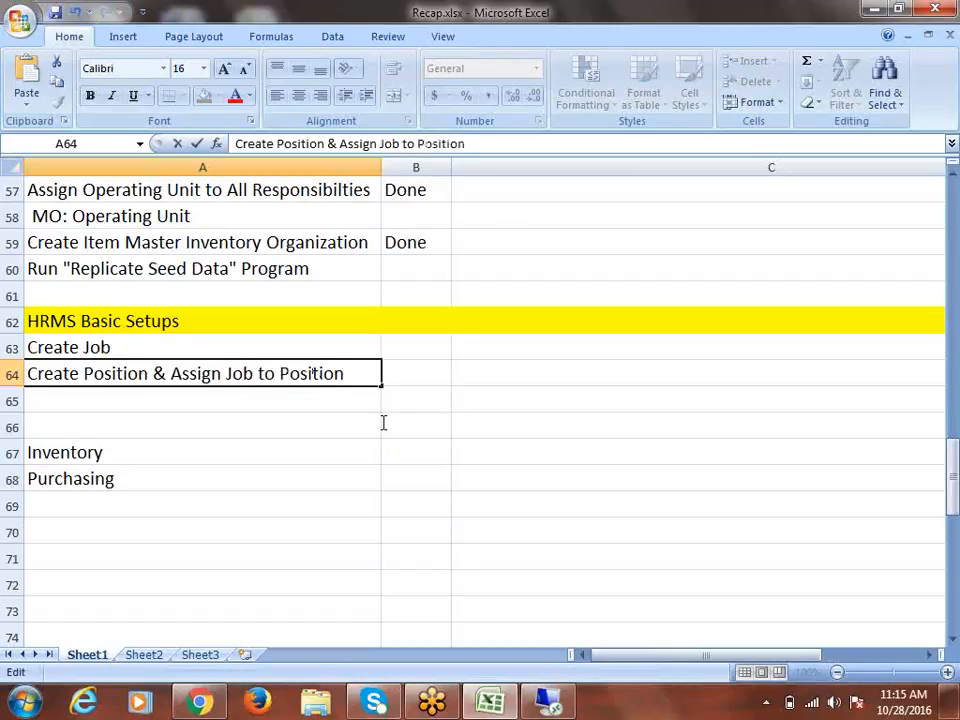
{"action": "key", "text": "ctrl+Return"}
{"action": "left_click", "coordinate": [407, 351]}
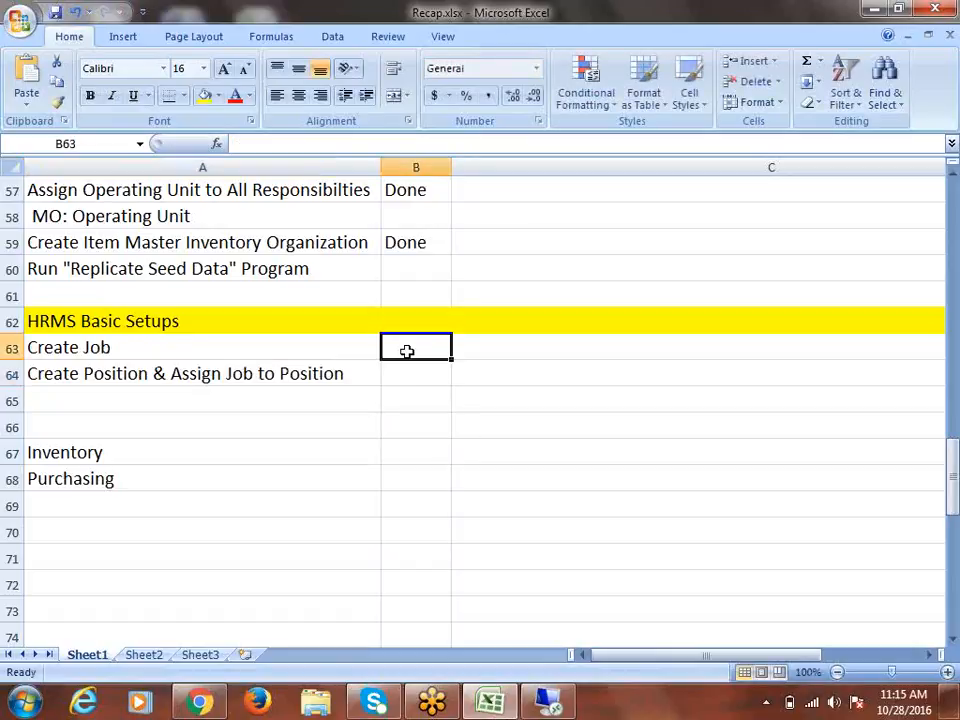
Enter Buyer in B63 and Manager in B64
{"action": "type", "text": "Buyer"}
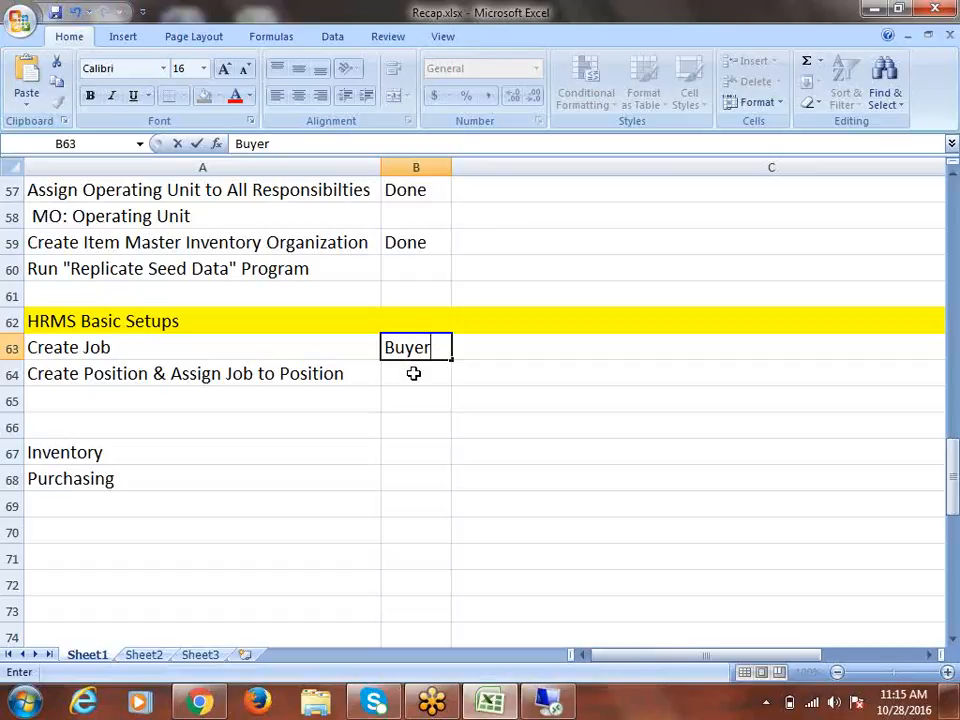
{"action": "left_click", "coordinate": [413, 373]}
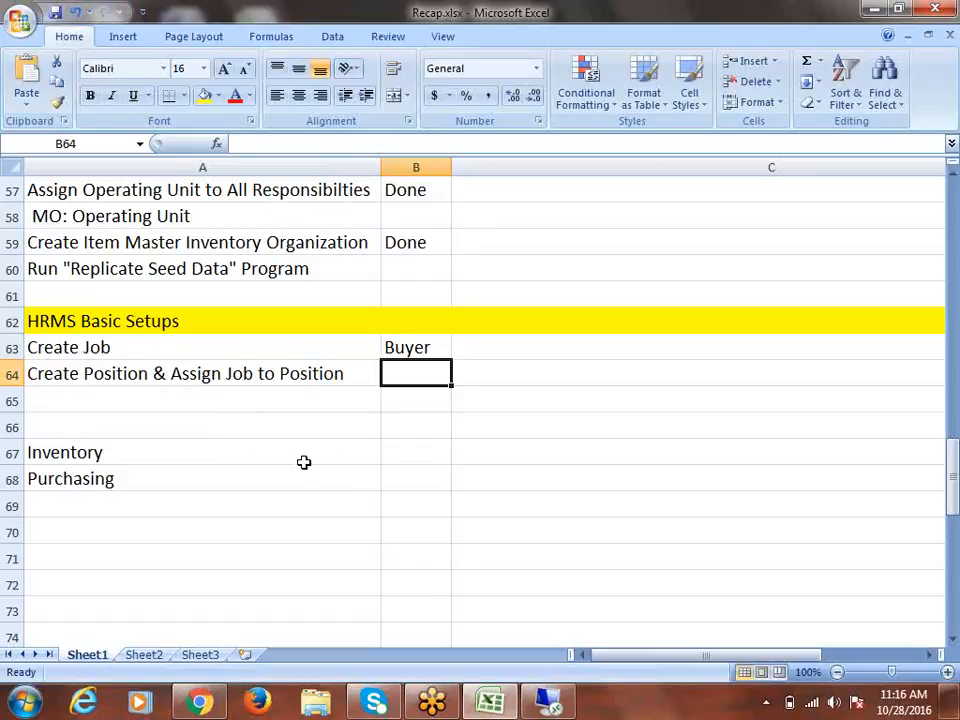
{"action": "type", "text": "Manager"}
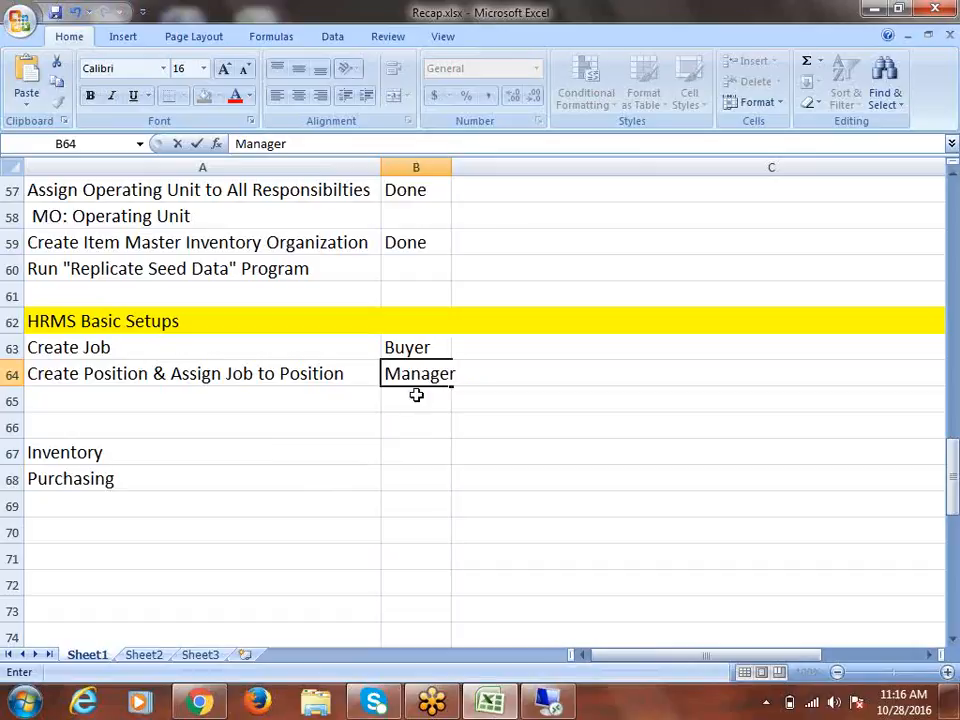
{"action": "left_click", "coordinate": [408, 354]}
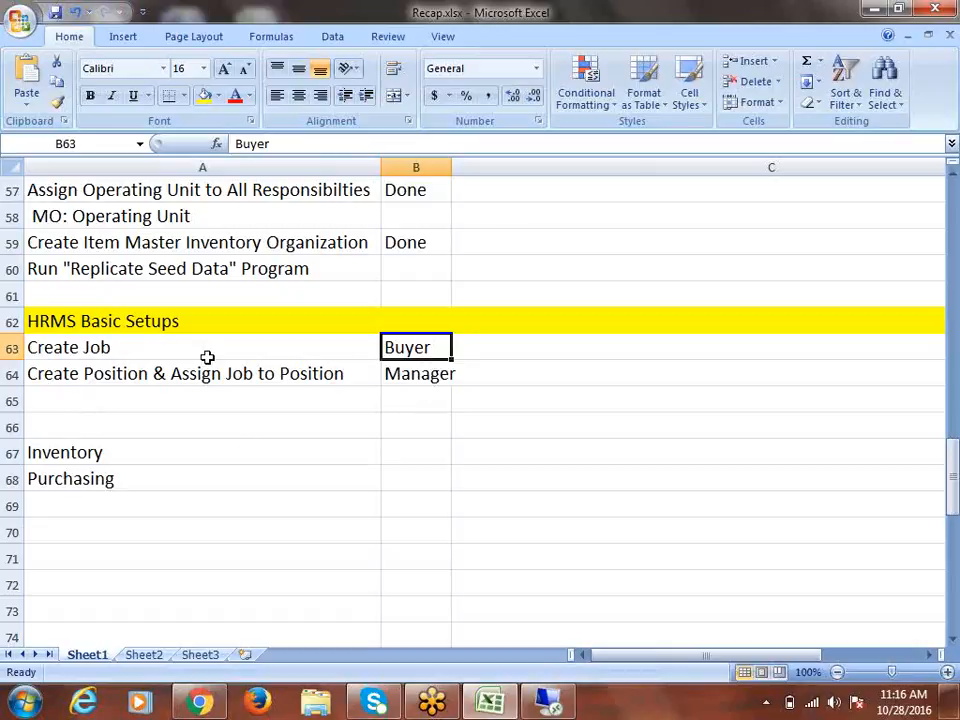
{"action": "left_click", "coordinate": [428, 376]}
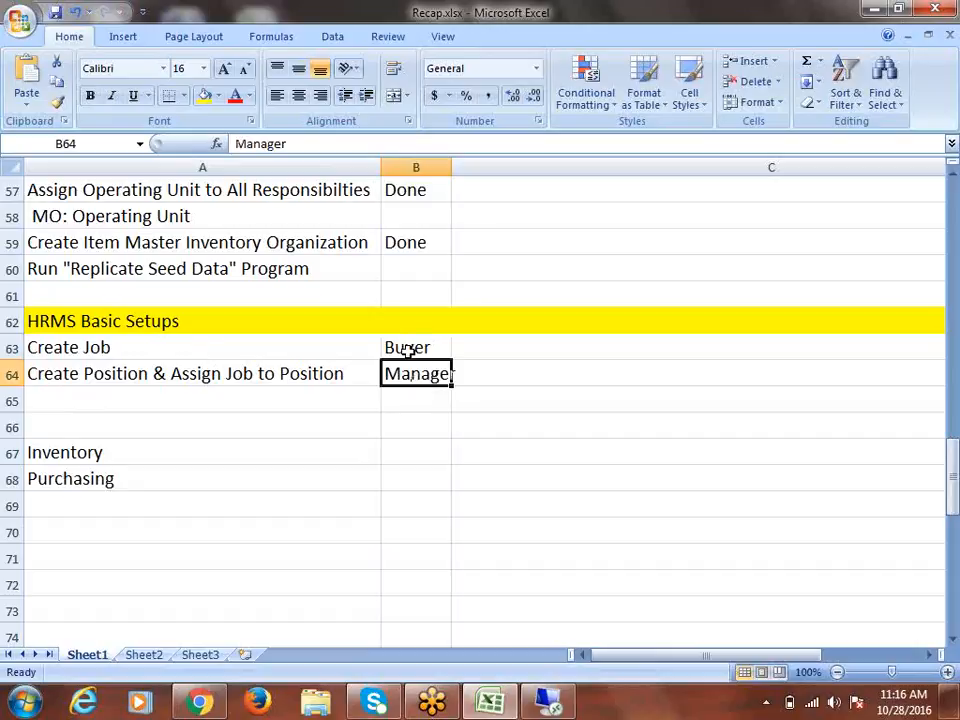
{"action": "left_click", "coordinate": [66, 347]}
{"action": "left_click", "coordinate": [398, 349]}
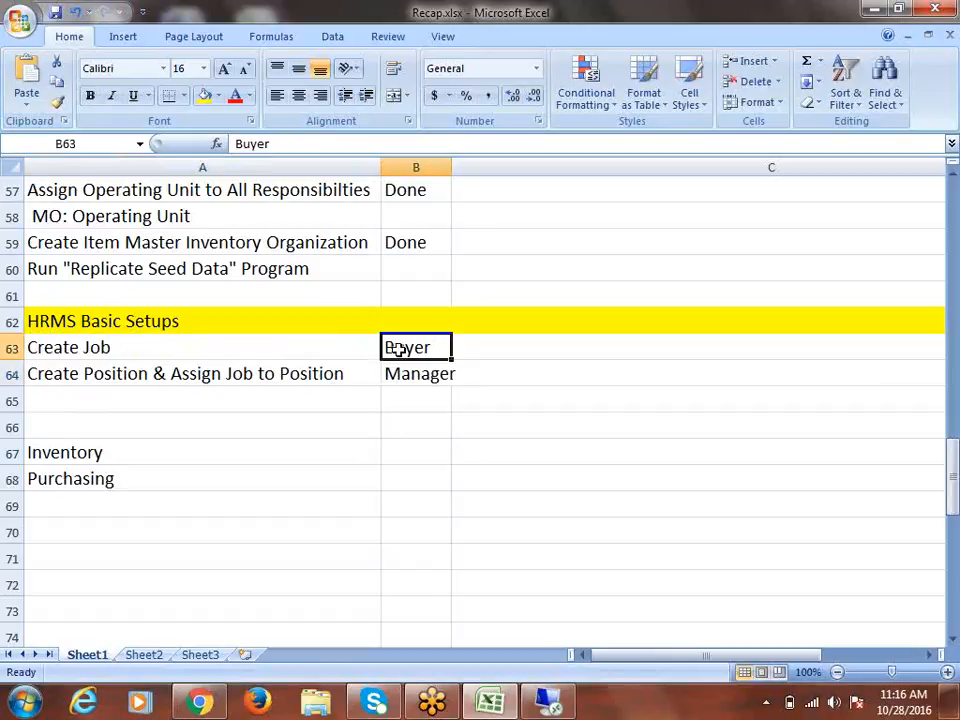
{"action": "left_click", "coordinate": [70, 374]}
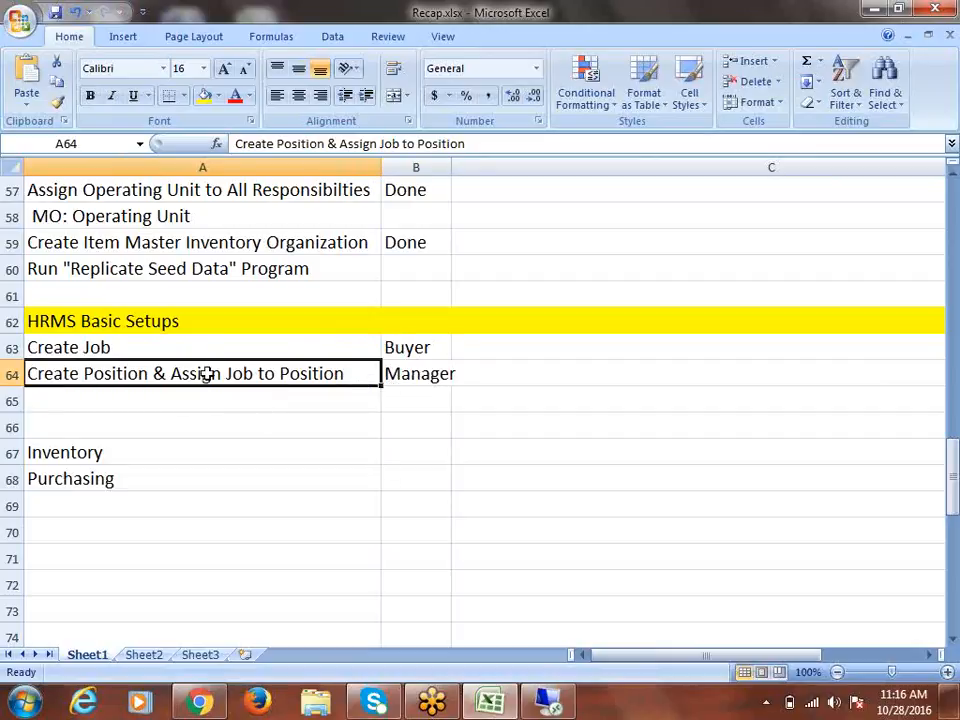
Change B64 to 'Purchasing Manager' and autofit column B
{"action": "left_click", "coordinate": [384, 373]}
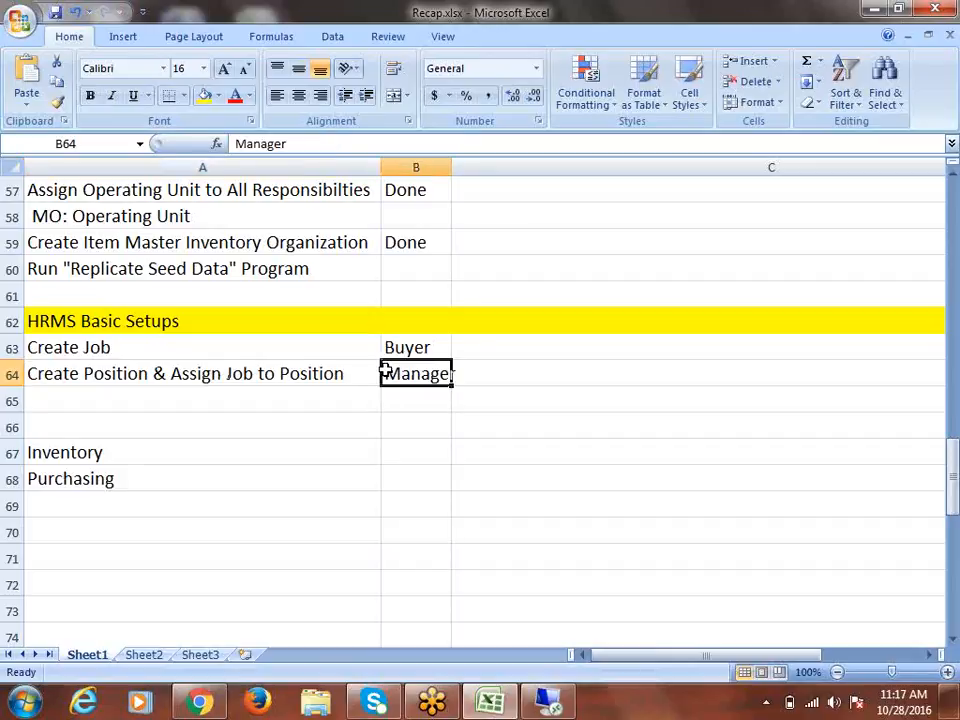
{"action": "double_click", "coordinate": [386, 371]}
{"action": "type", "text": "Purcha"}
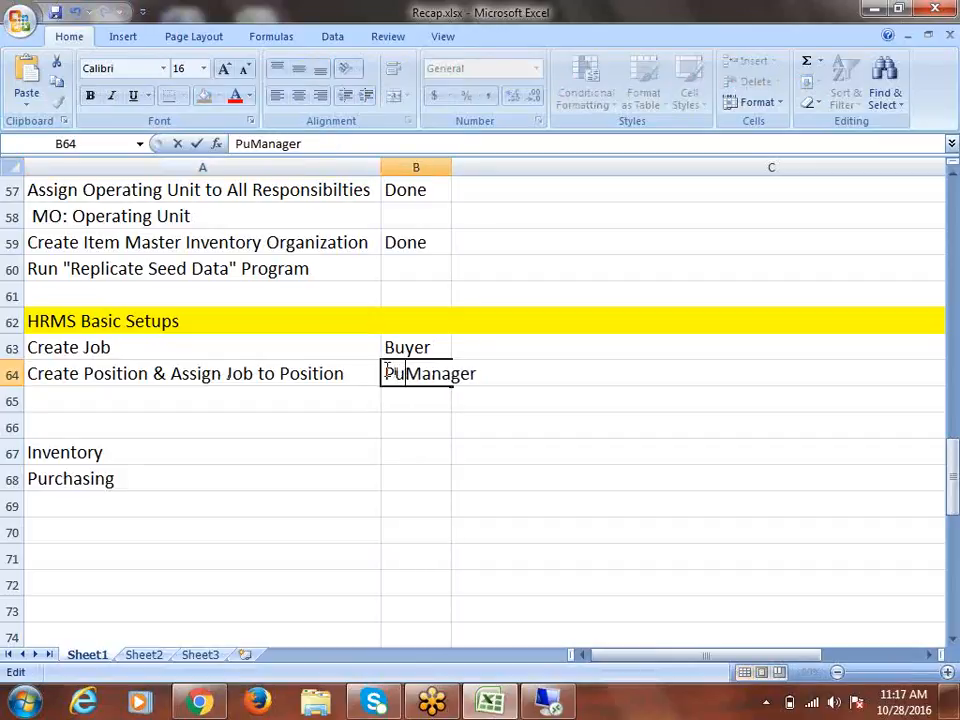
{"action": "type", "text": "sing"}
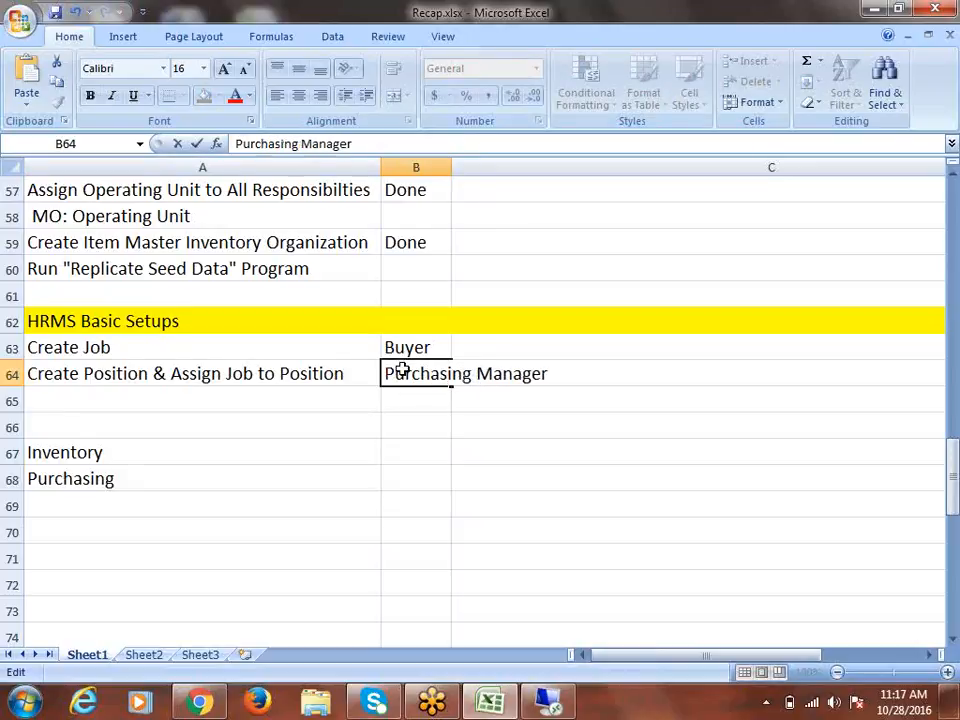
{"action": "double_click", "coordinate": [452, 170]}
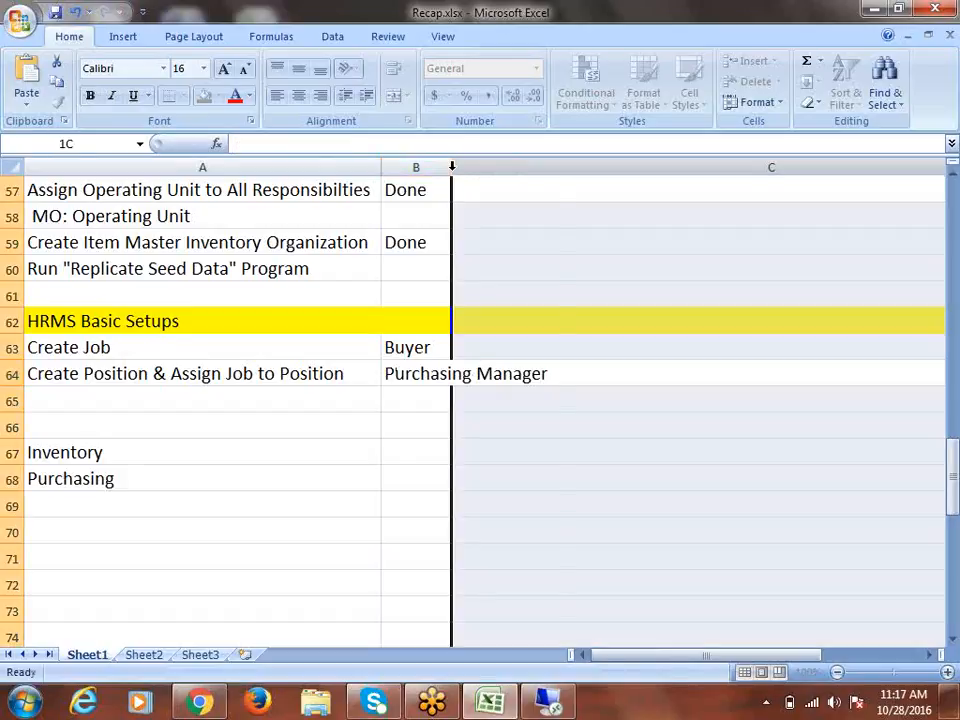
Save Recap.xlsx with Ctrl+S and review the Buyer and Purchasing Manager entries
{"action": "left_click", "coordinate": [414, 345]}
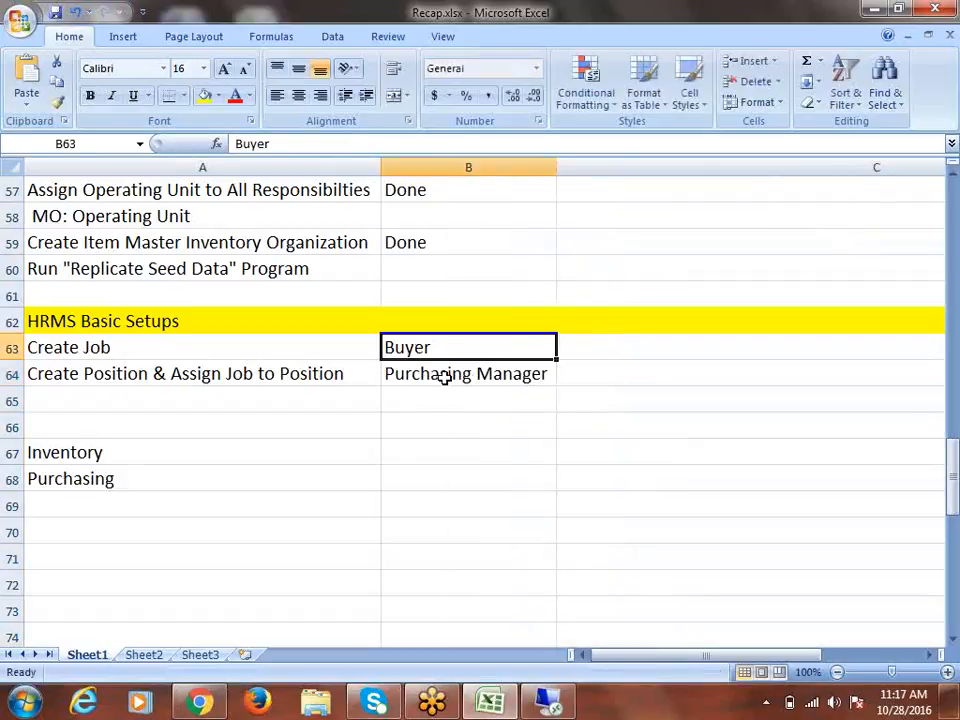
{"action": "left_click", "coordinate": [440, 374]}
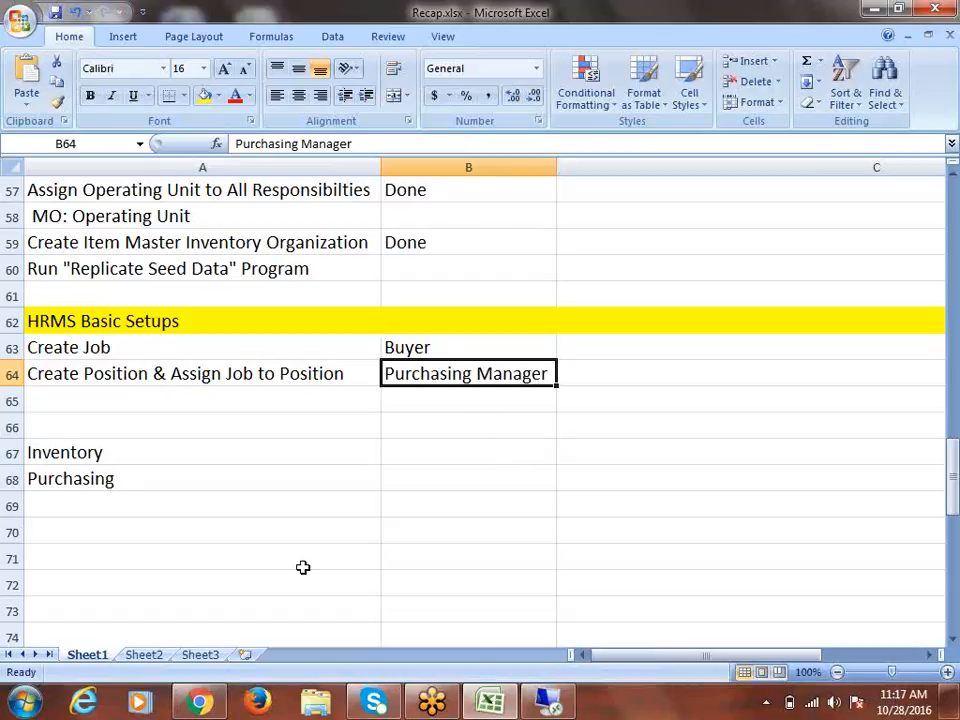
{"action": "key", "text": "ctrl+s"}
{"action": "left_click", "coordinate": [78, 345]}
{"action": "left_click", "coordinate": [100, 378]}
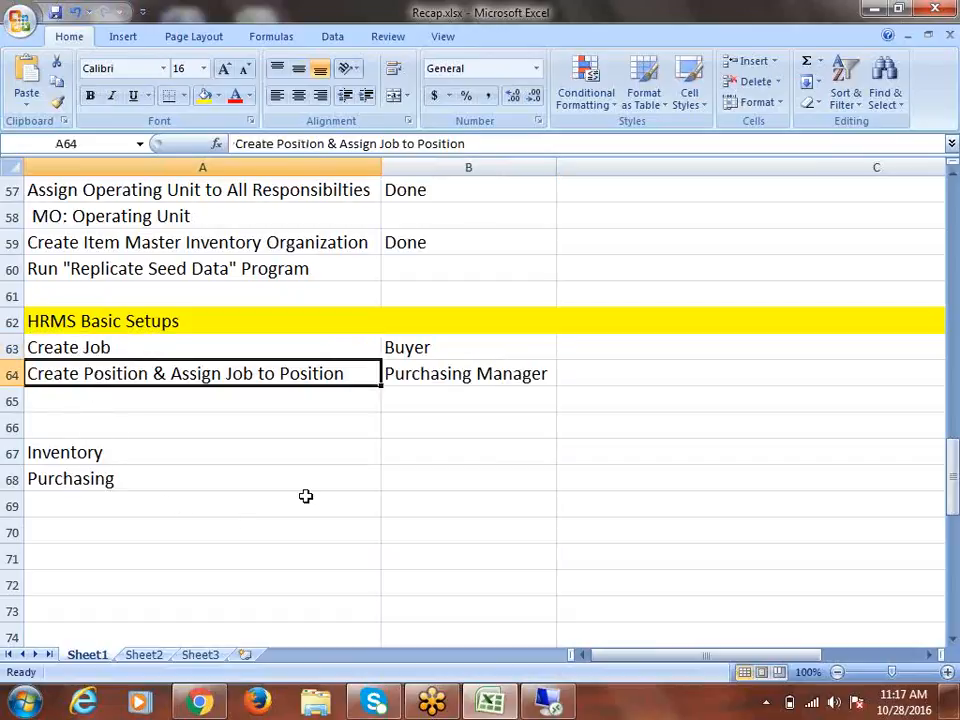
{"action": "left_click", "coordinate": [432, 348]}
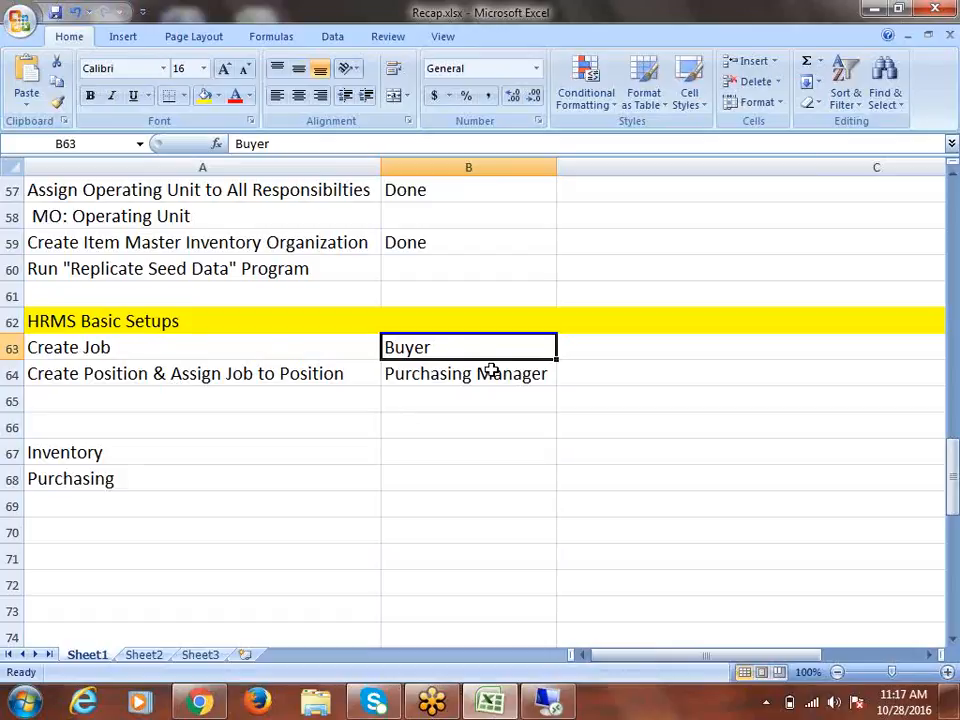
{"action": "left_click", "coordinate": [443, 375]}
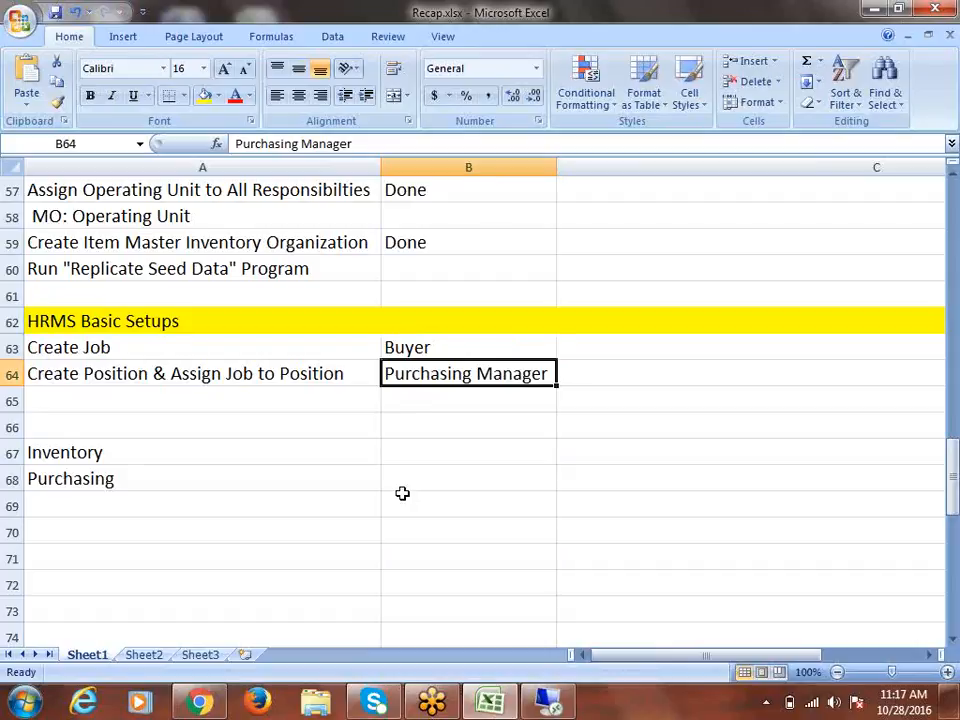
Enter 'Create Employee' in A65 and 'Assign Job & Position to Employee' in A66
{"action": "left_click", "coordinate": [89, 398]}
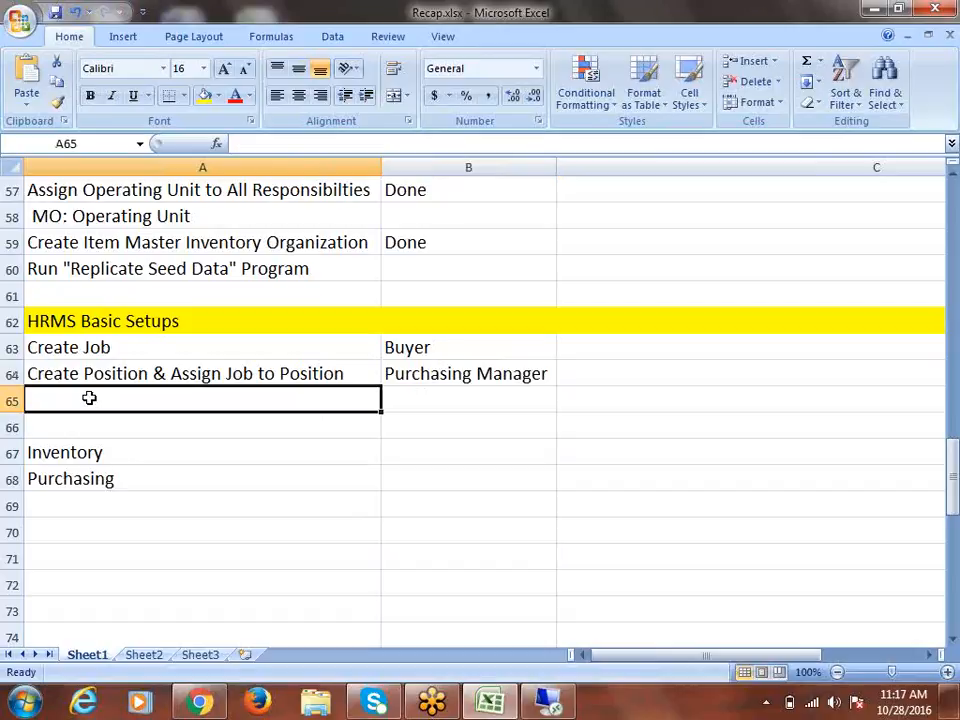
{"action": "type", "text": "Create "}
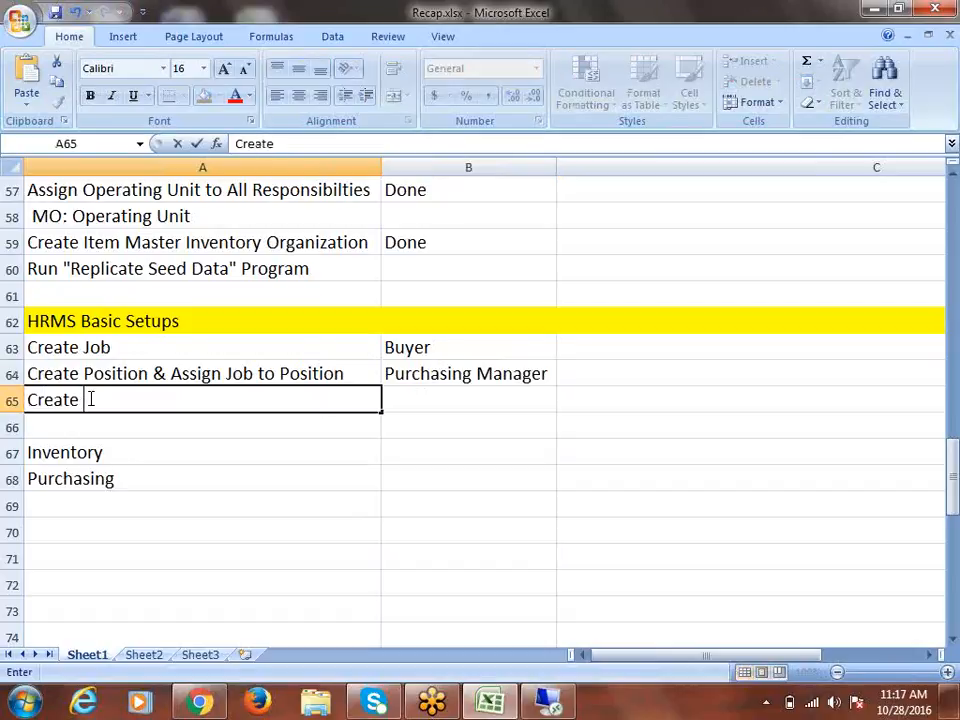
{"action": "type", "text": "Employee"}
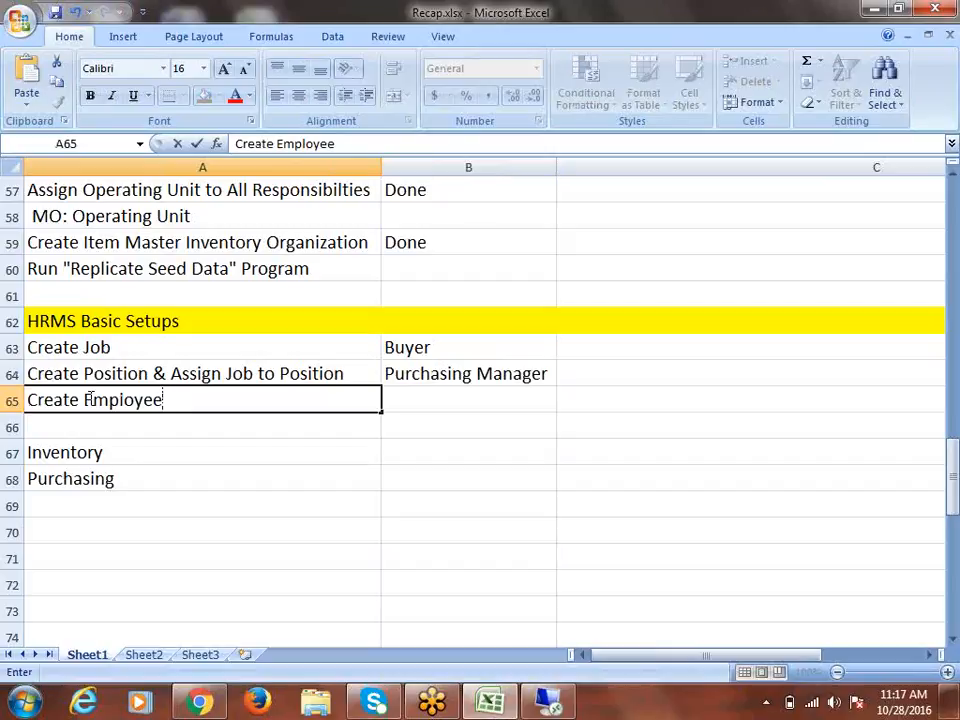
{"action": "left_click", "coordinate": [55, 424]}
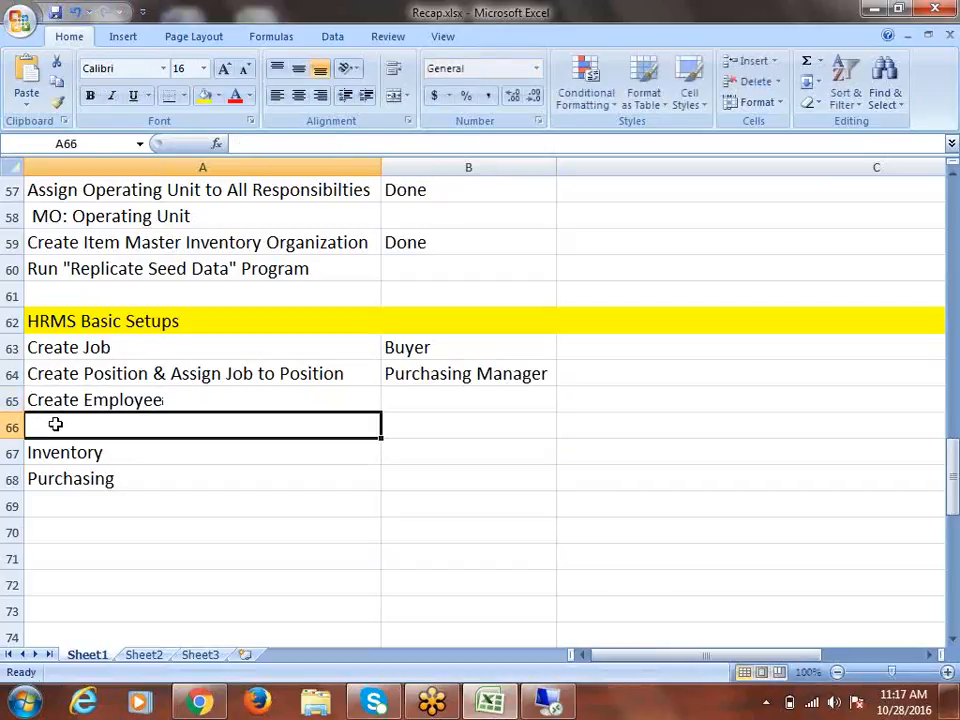
{"action": "type", "text": "Assign "}
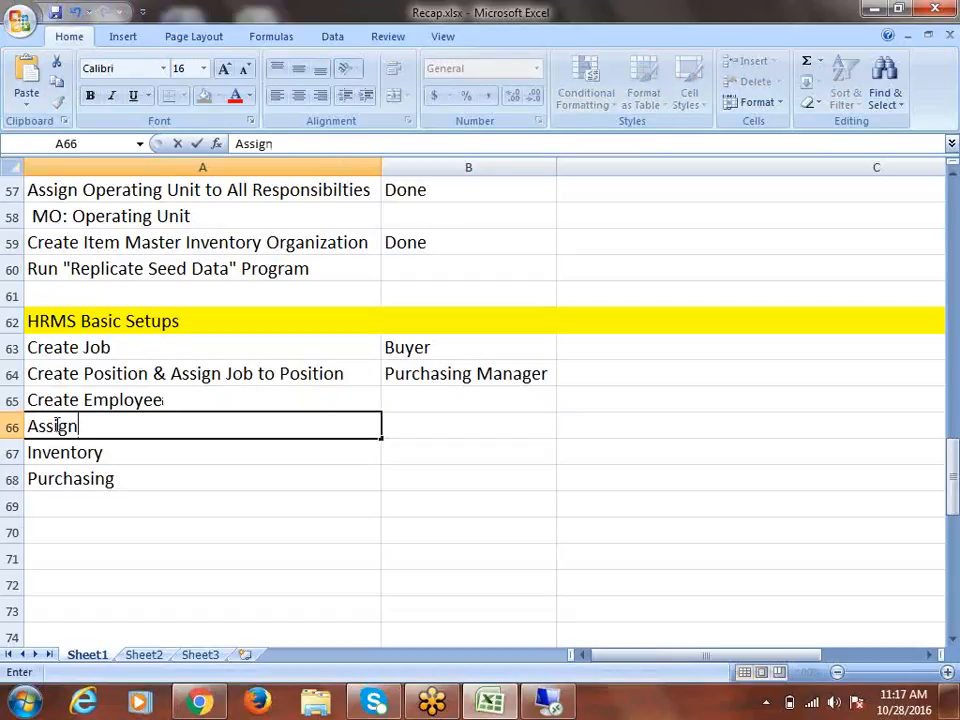
{"action": "type", "text": "Job & "}
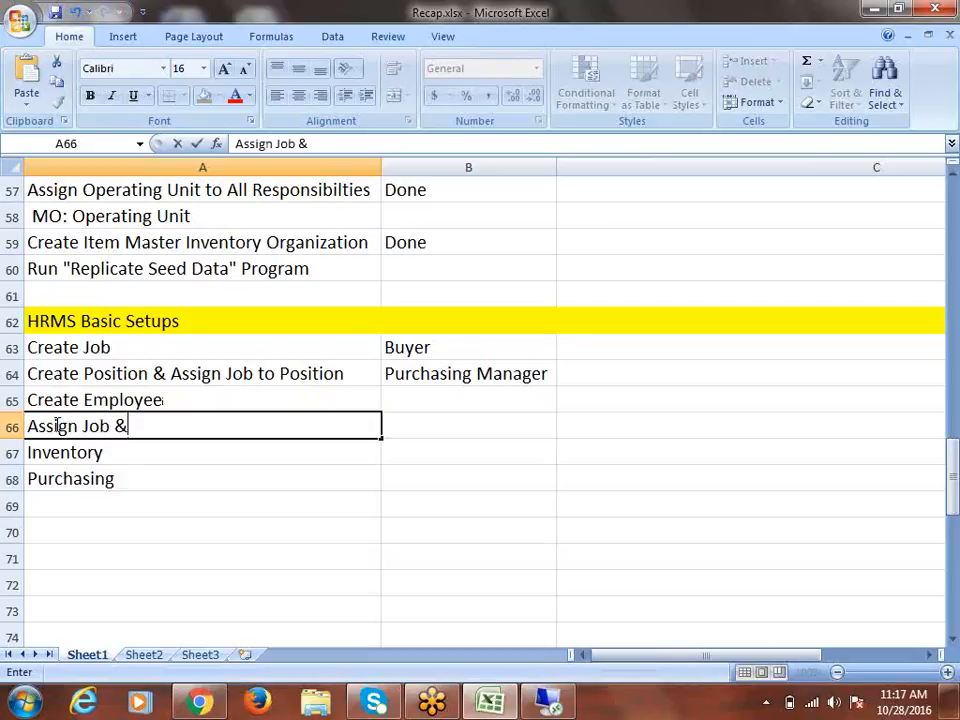
{"action": "type", "text": "Posit"}
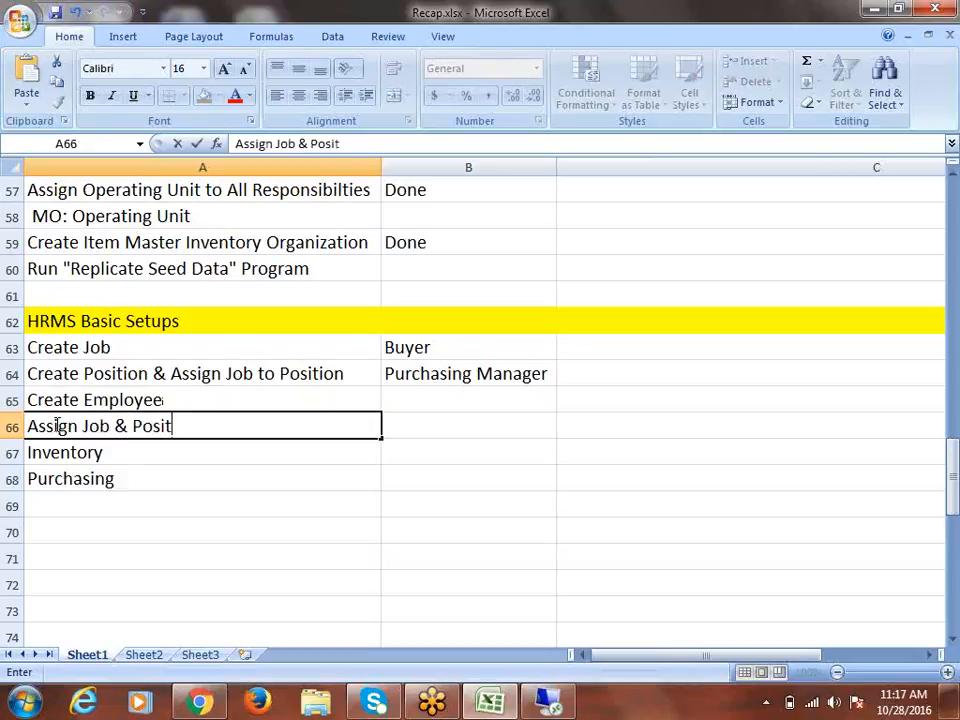
{"action": "type", "text": "ion to Employee"}
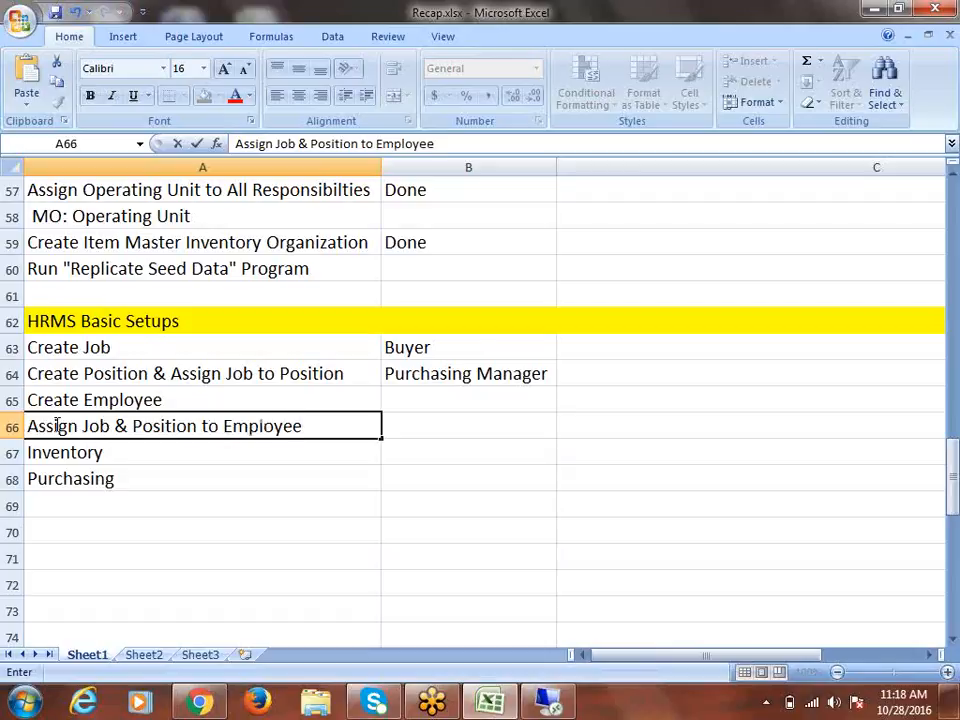
{"action": "key", "text": "ctrl+Return"}
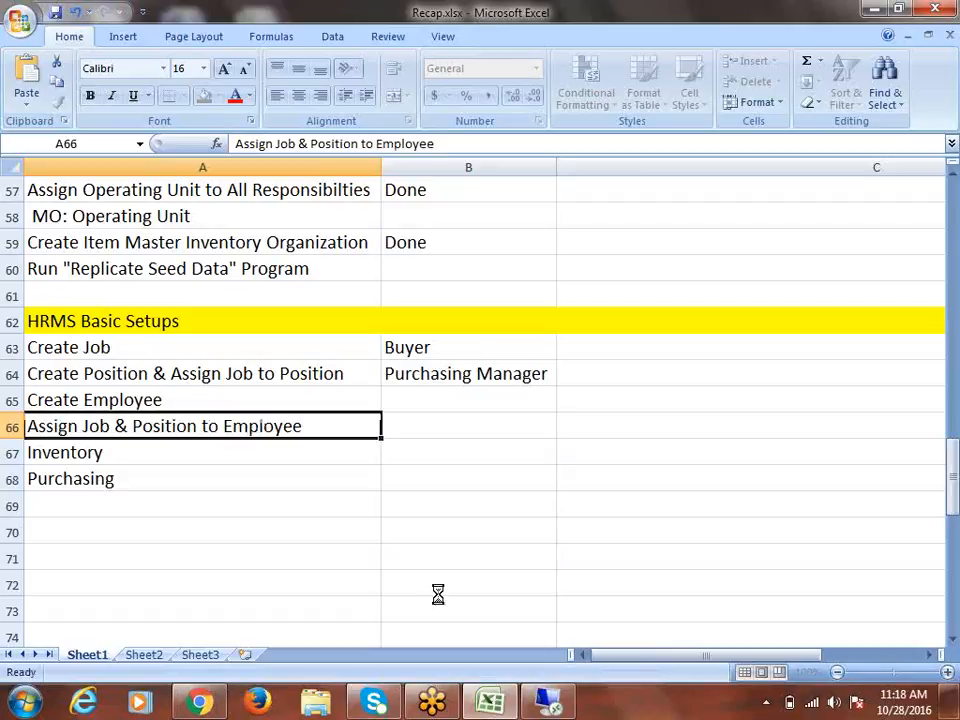
{"action": "left_click", "coordinate": [9, 452]}
{"action": "right_click", "coordinate": [9, 452]}
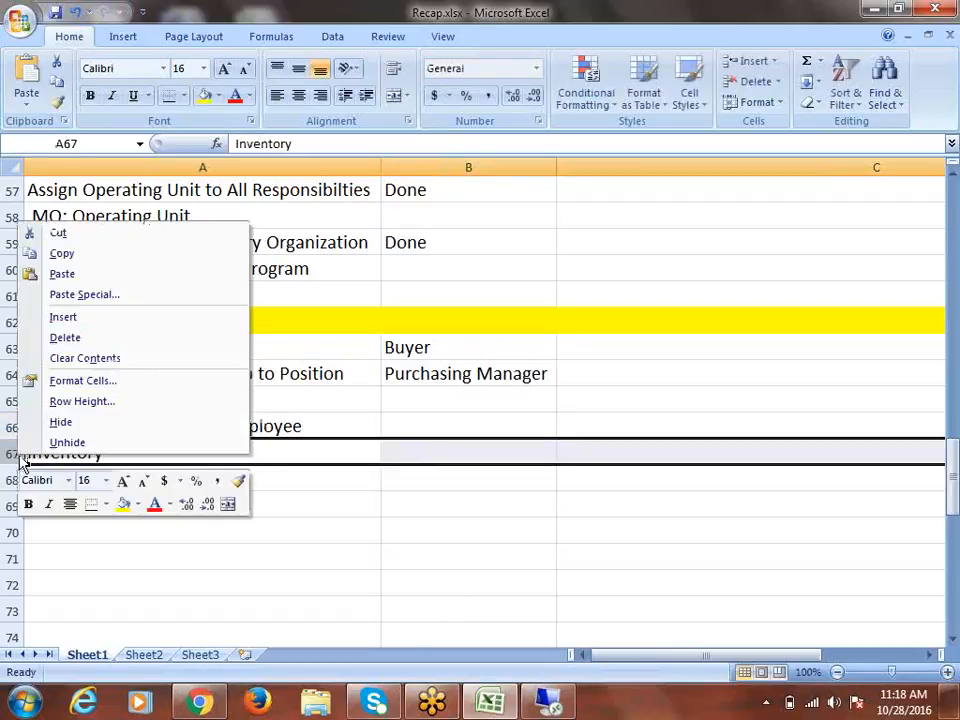
Insert a blank row above Inventory, close the McAfee popup, and select the HRMS steps
{"action": "left_click", "coordinate": [81, 321]}
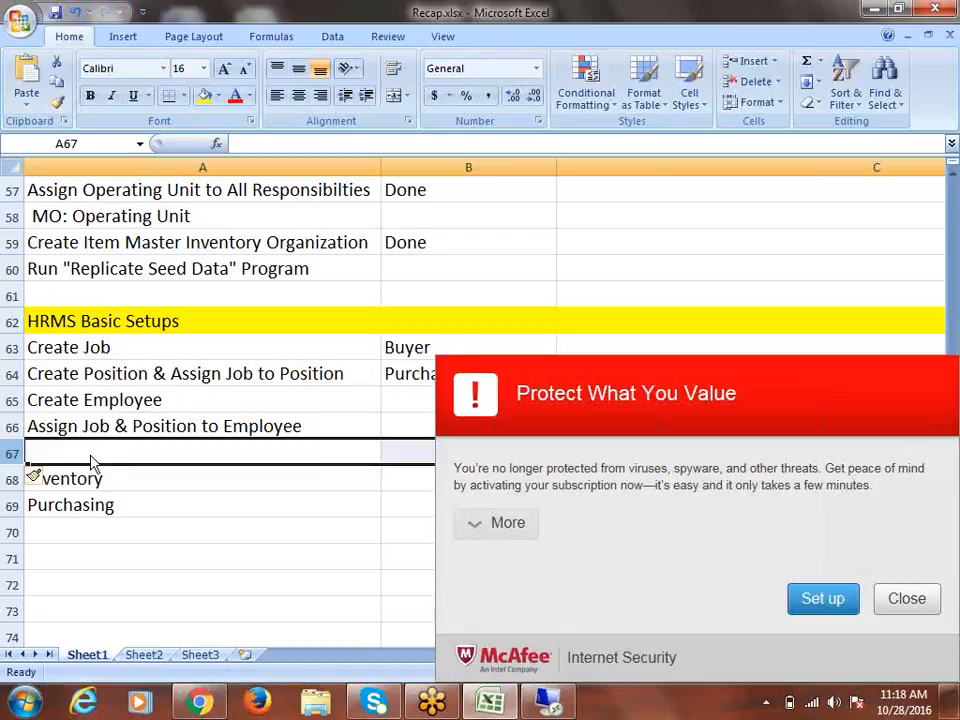
{"action": "left_click", "coordinate": [930, 600]}
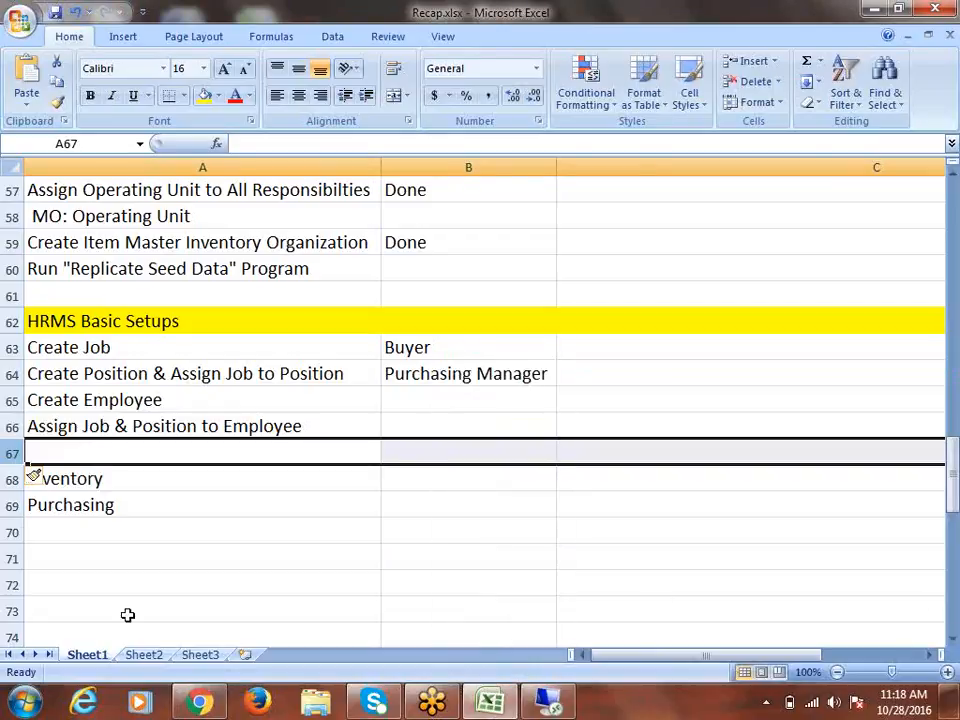
{"action": "left_click", "coordinate": [72, 352]}
{"action": "left_click_drag", "start_coordinate": [72, 358], "coordinate": [231, 419]}
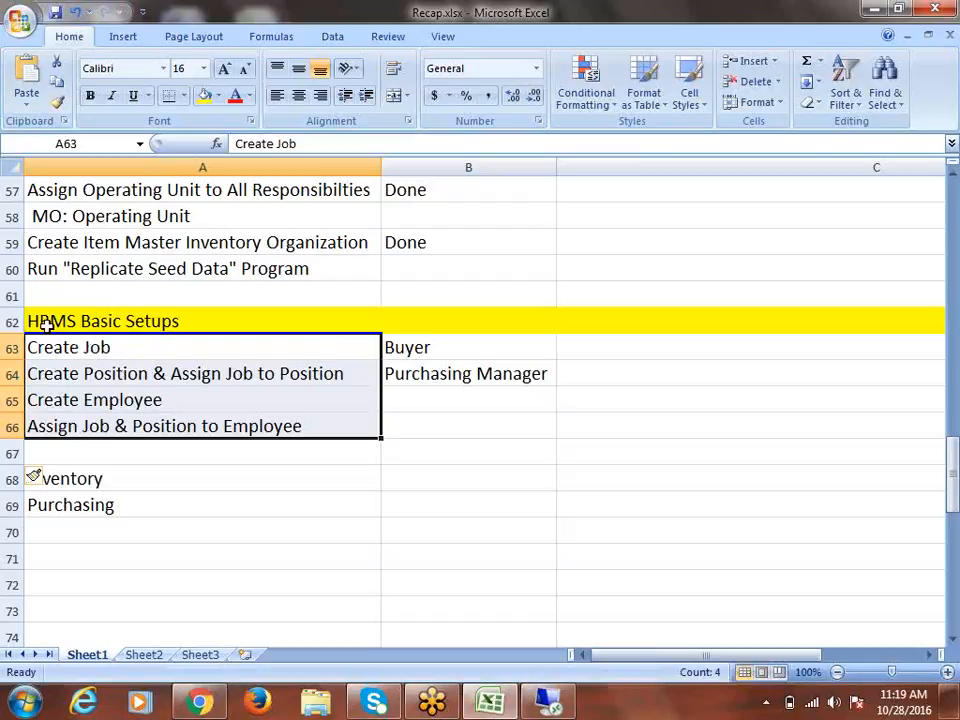
{"action": "left_click_drag", "start_coordinate": [133, 364], "coordinate": [155, 430]}
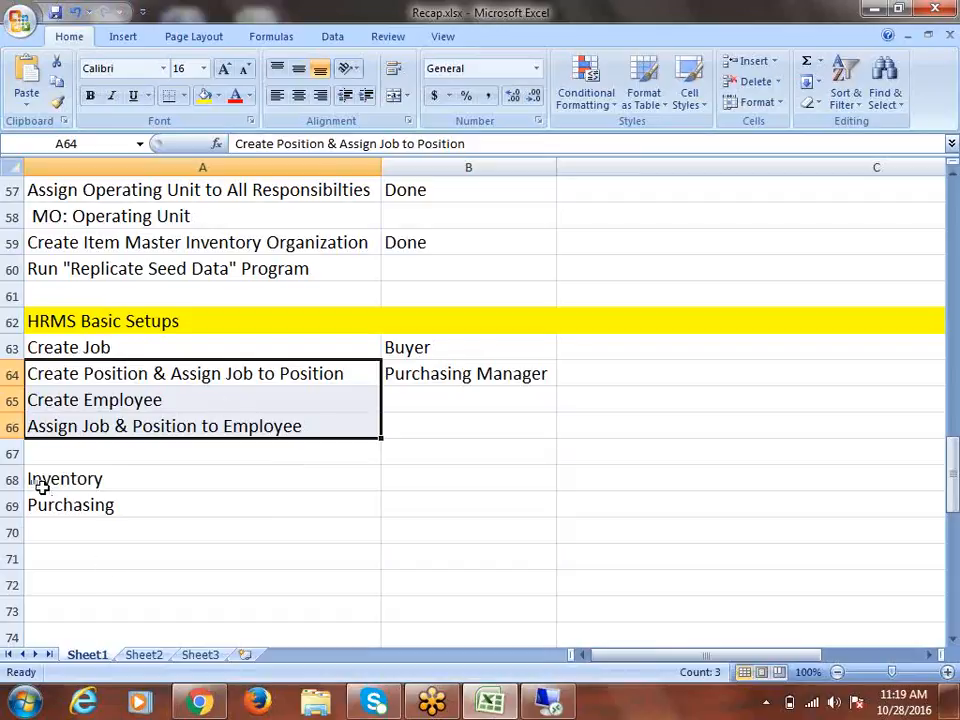
Insert seven blank rows above Purchasing, pushing it down to row 76
{"action": "left_click", "coordinate": [11, 504]}
{"action": "right_click", "coordinate": [16, 507]}
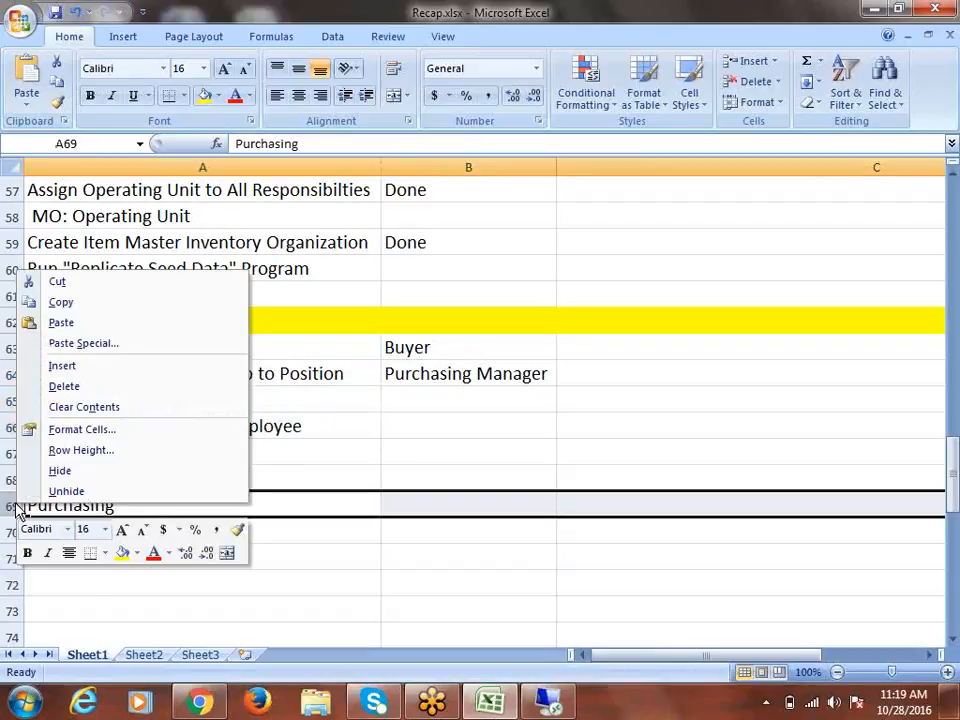
{"action": "left_click", "coordinate": [94, 367]}
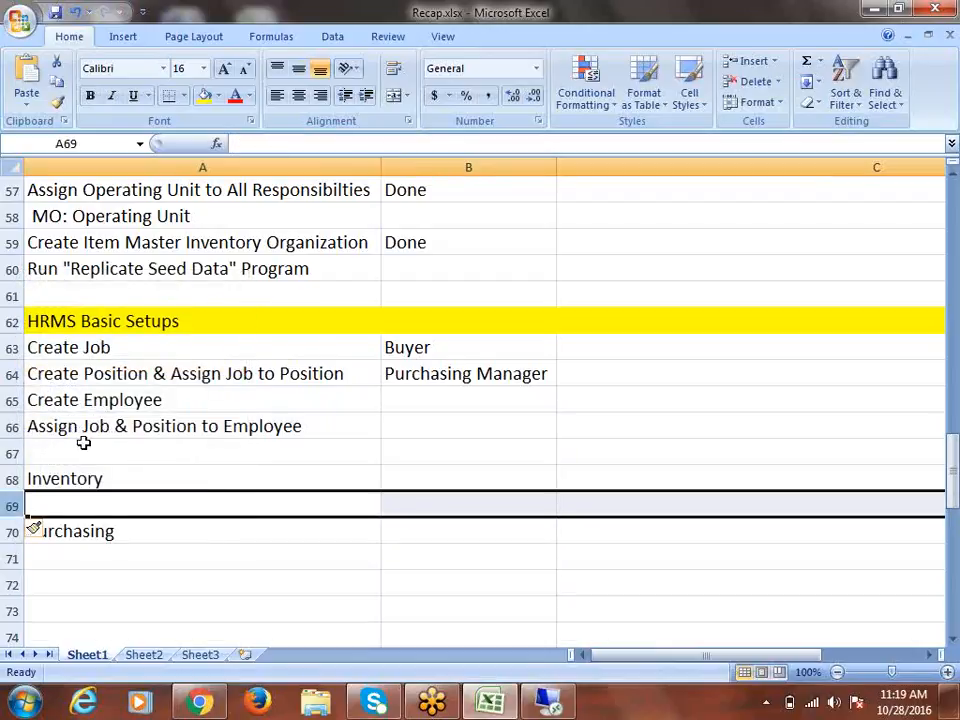
{"action": "right_click", "coordinate": [20, 507]}
{"action": "left_click", "coordinate": [62, 369]}
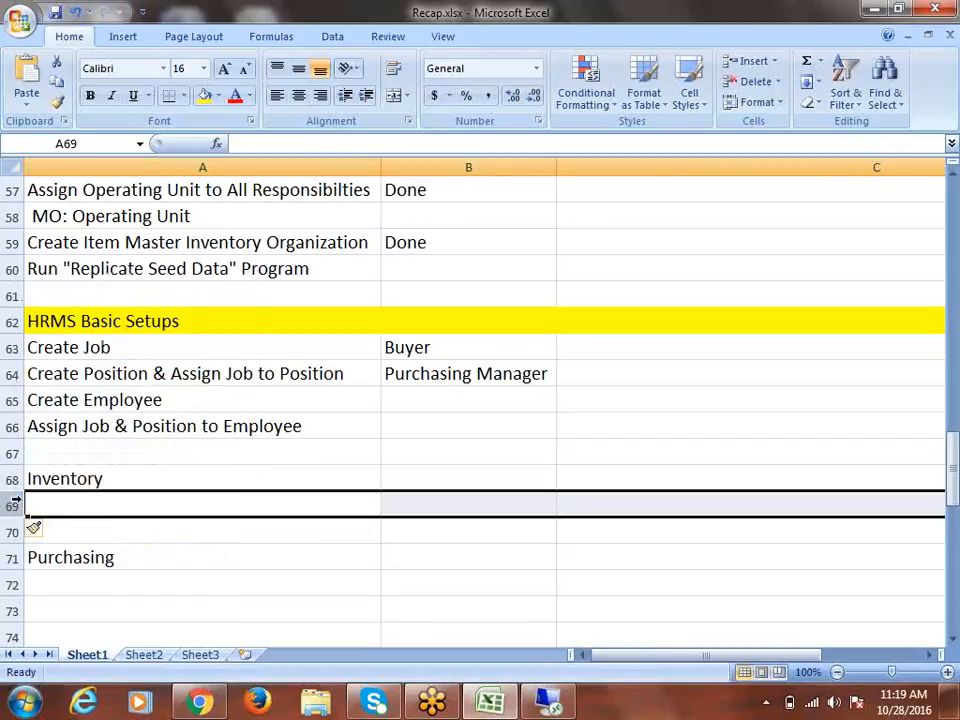
{"action": "right_click", "coordinate": [18, 506]}
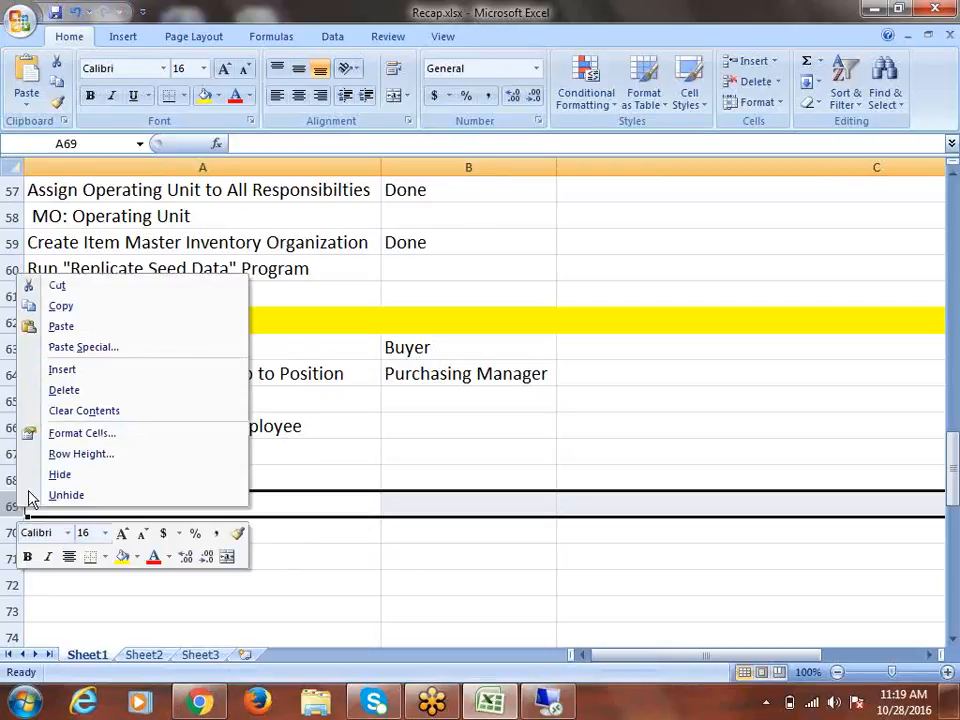
{"action": "left_click", "coordinate": [86, 373]}
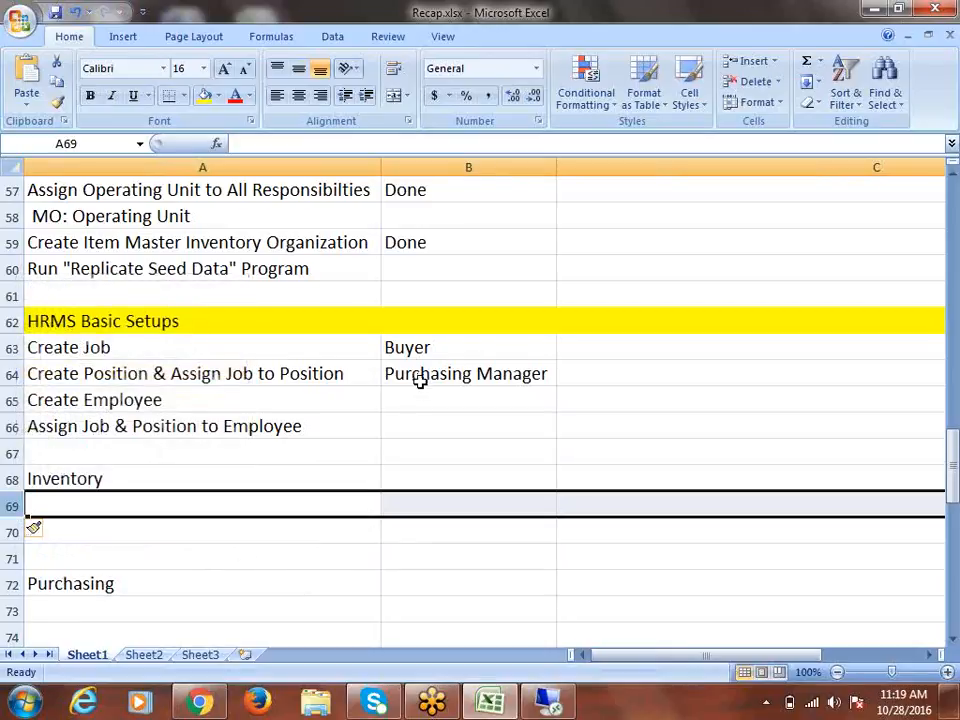
{"action": "scroll", "coordinate": [420, 380], "scroll_direction": "down", "scroll_amount": 1}
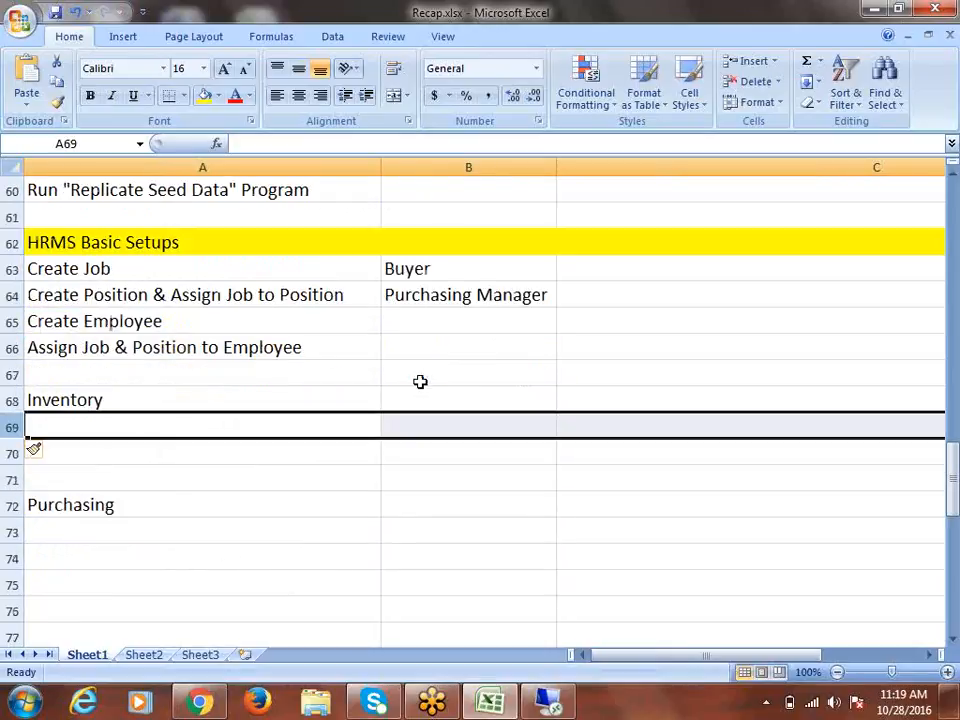
{"action": "right_click", "coordinate": [13, 452]}
{"action": "left_click", "coordinate": [94, 318]}
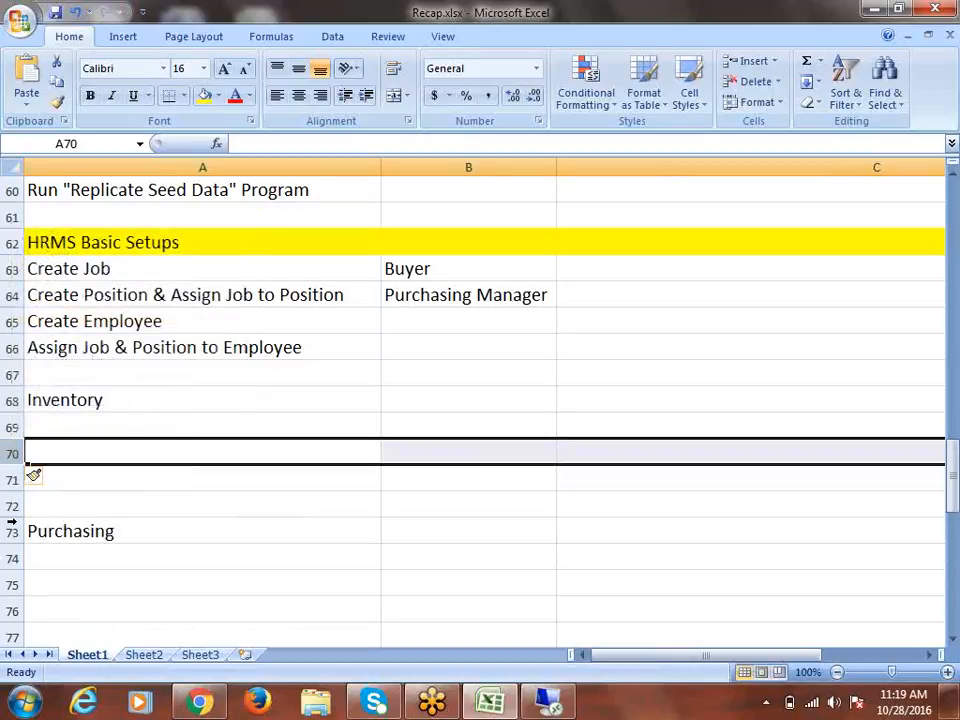
{"action": "right_click", "coordinate": [17, 453]}
{"action": "left_click", "coordinate": [70, 322]}
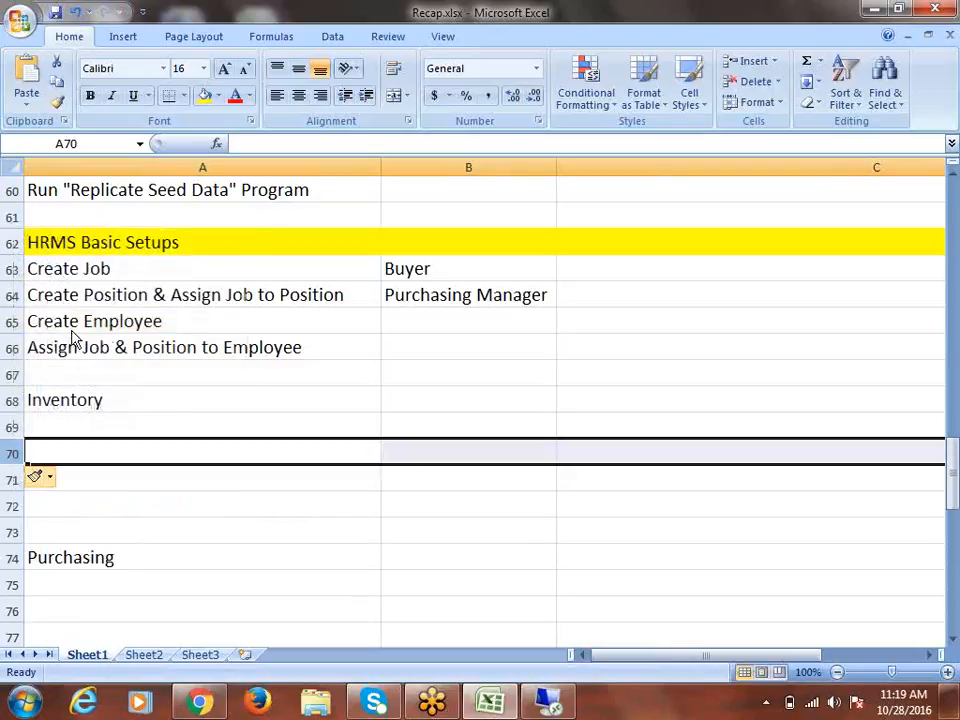
{"action": "right_click", "coordinate": [17, 455]}
{"action": "left_click", "coordinate": [88, 316]}
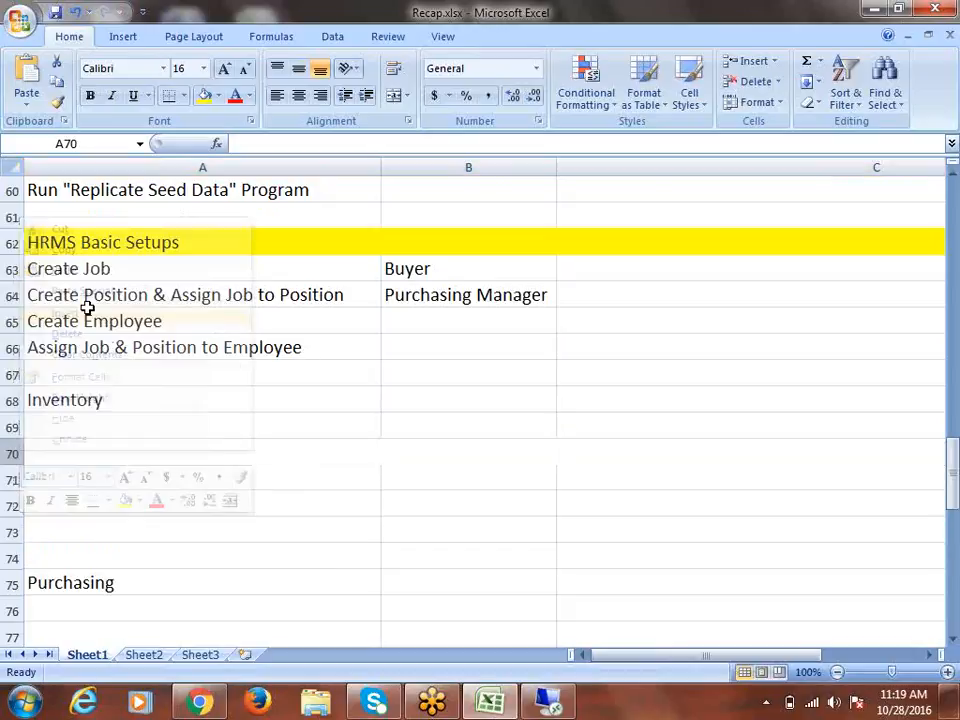
{"action": "right_click", "coordinate": [20, 460]}
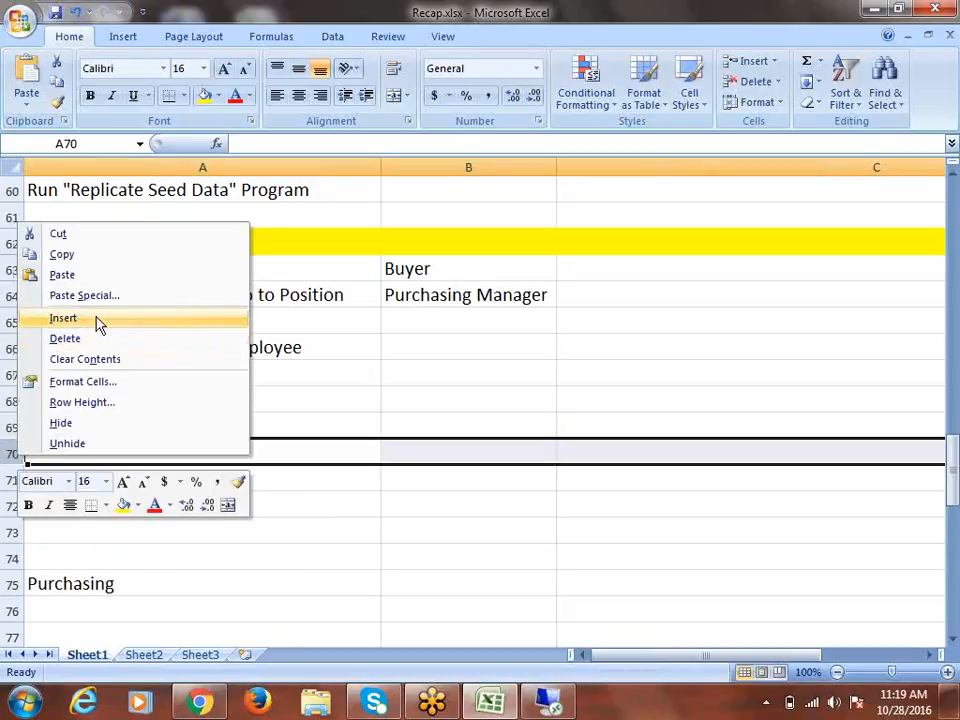
{"action": "left_click", "coordinate": [94, 321]}
Rename A68 to 'Inventory Basic Setups' and fill its row yellow like the HRMS heading
{"action": "double_click", "coordinate": [130, 400]}
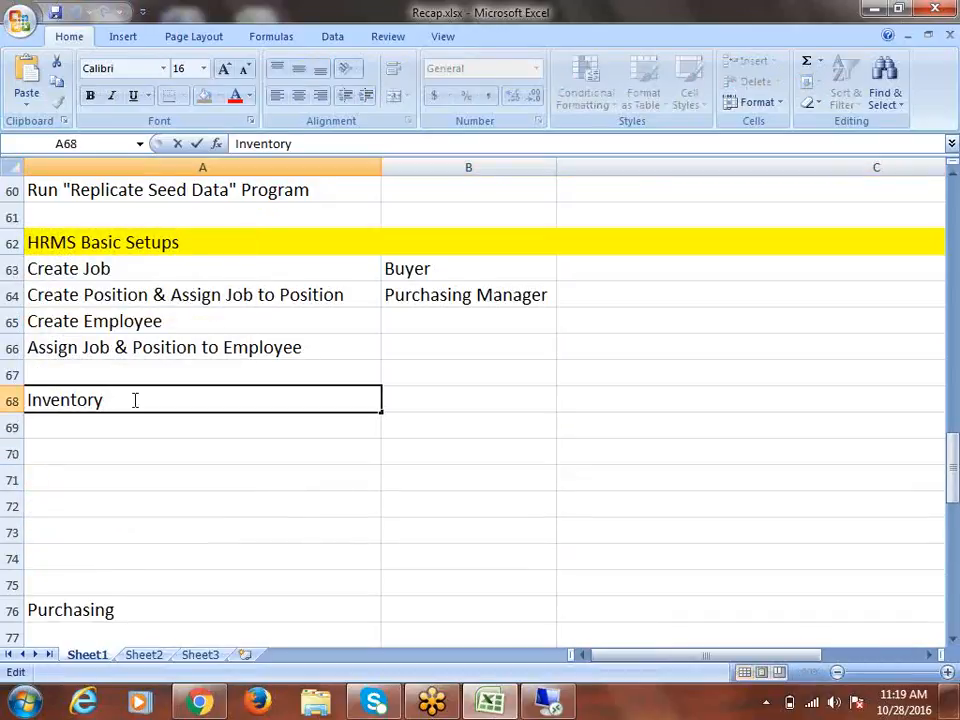
{"action": "type", "text": "Basic Setups"}
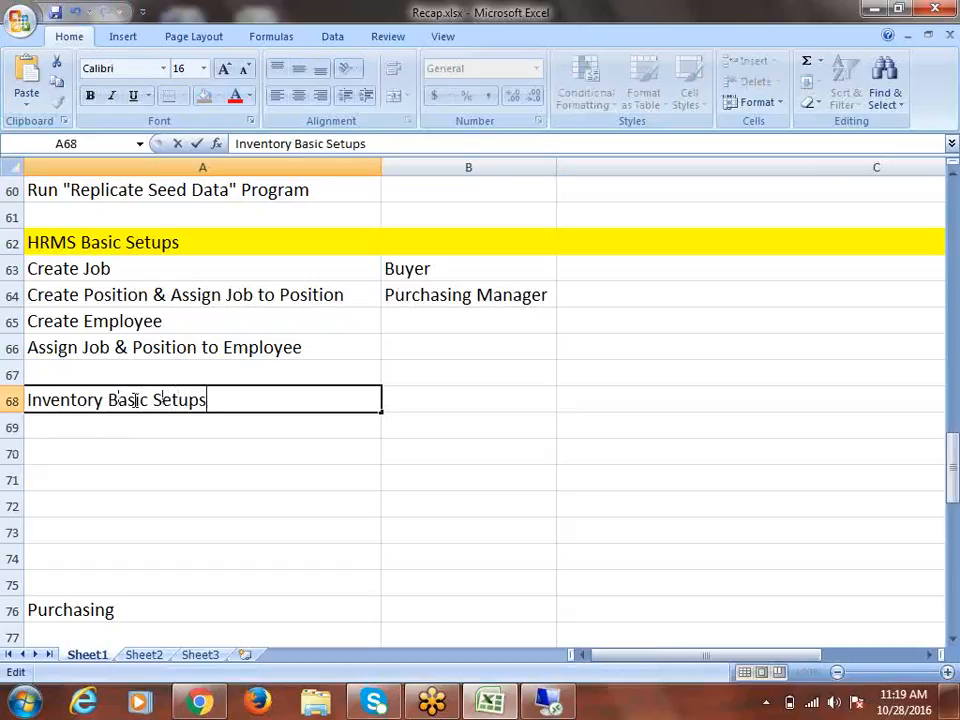
{"action": "key", "text": "ctrl+Return"}
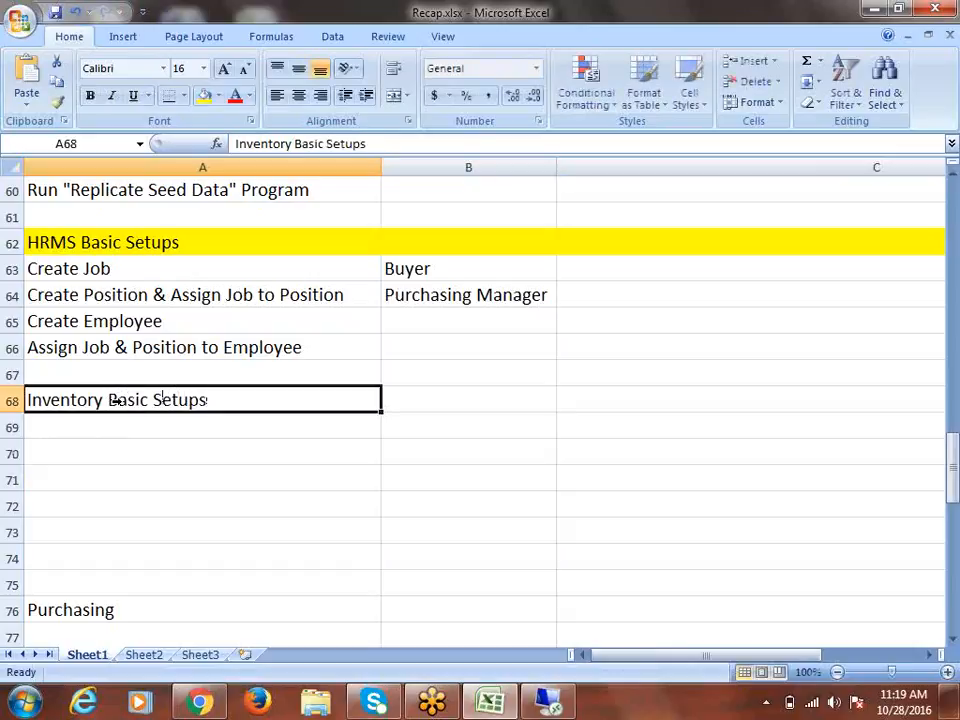
{"action": "left_click", "coordinate": [8, 400]}
{"action": "left_click", "coordinate": [204, 95]}
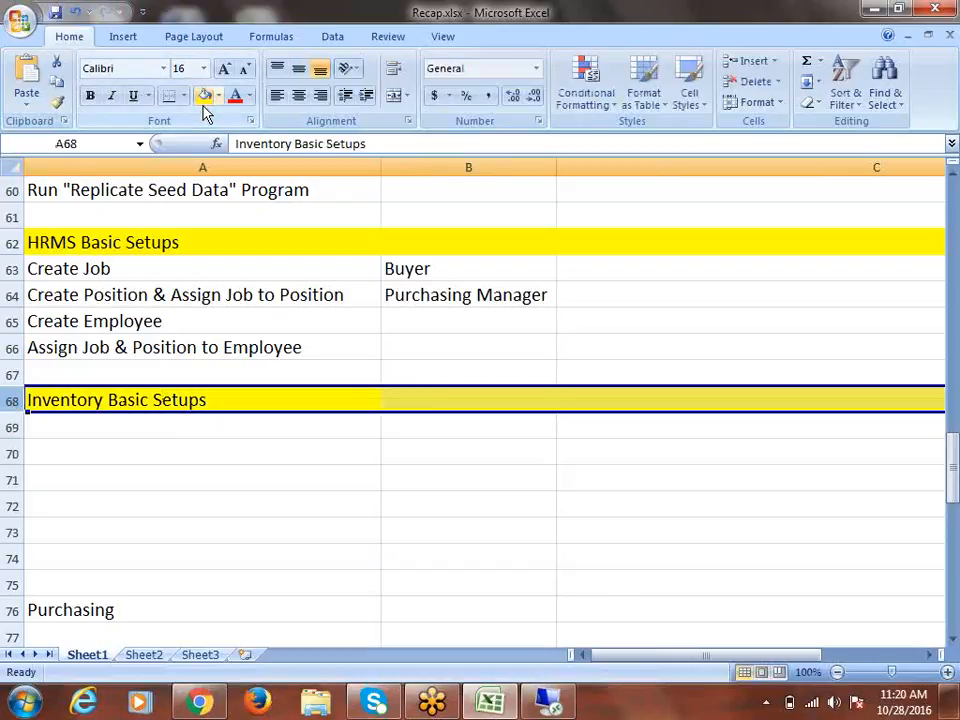
{"action": "left_click", "coordinate": [58, 425]}
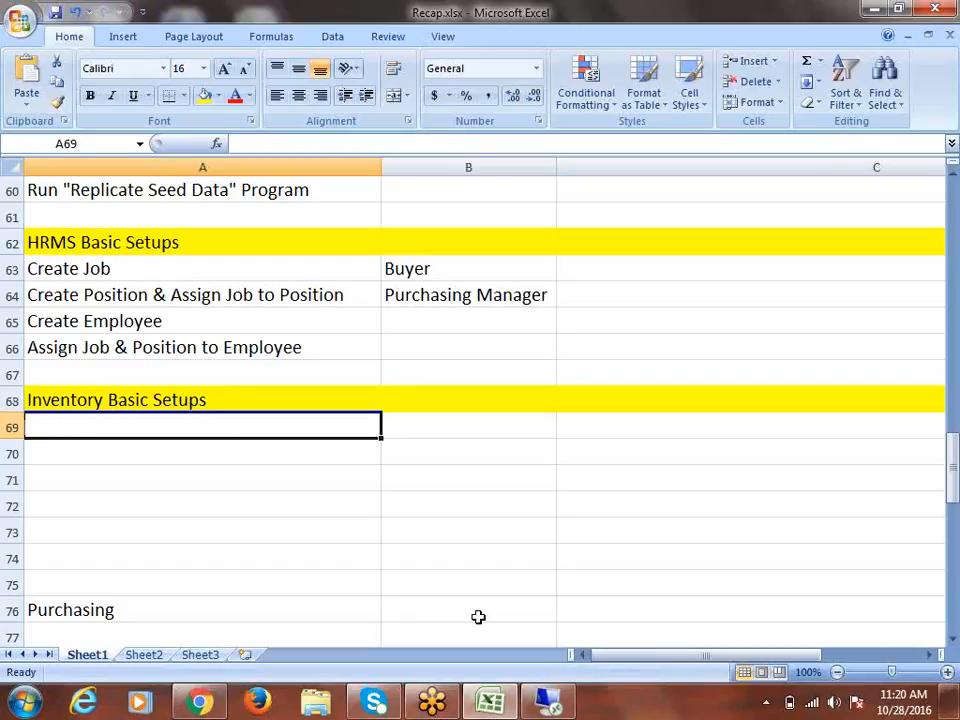
Enter 'Create Workday Calendar' and 'Create Actual Inventory' as the first Inventory steps
{"action": "mouse_move", "coordinate": [550, 696]}
{"action": "type", "text": "Create "}
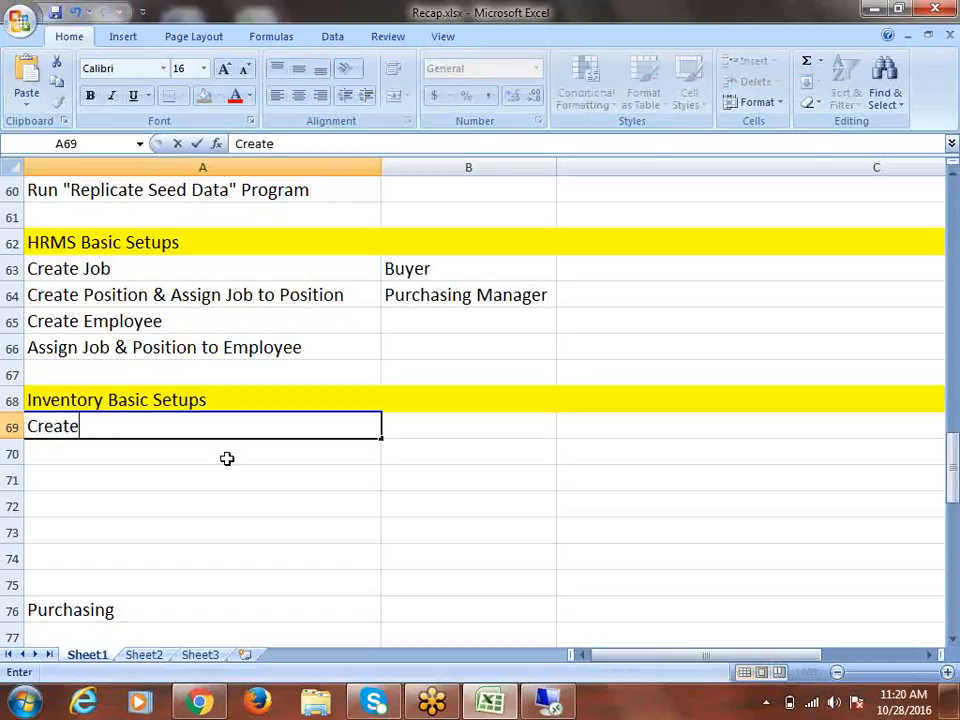
{"action": "type", "text": "Workday"}
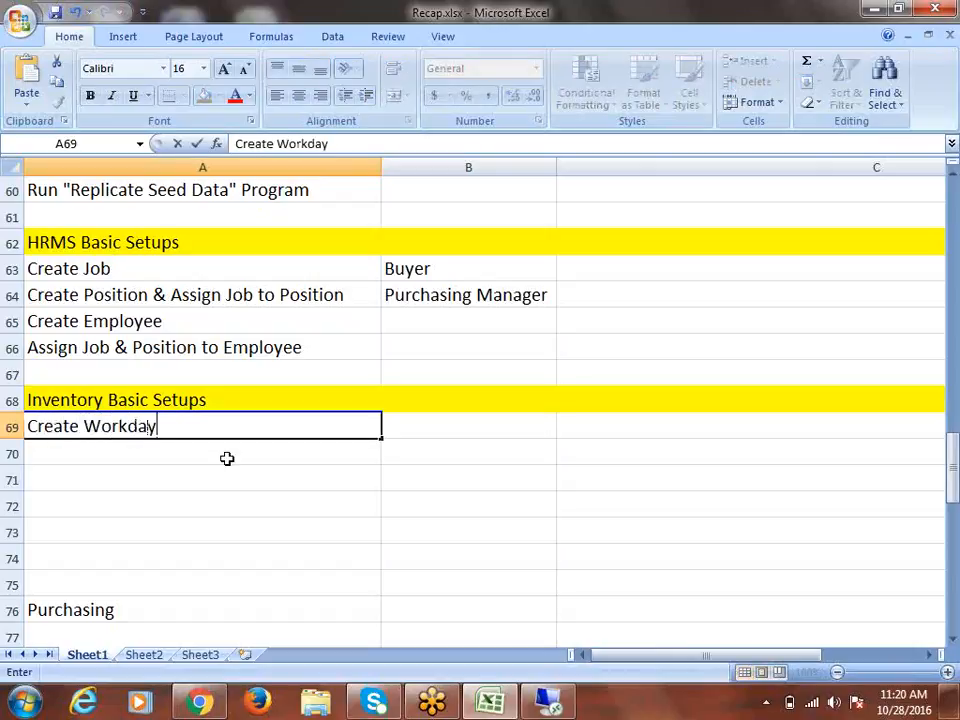
{"action": "type", "text": " Calendar"}
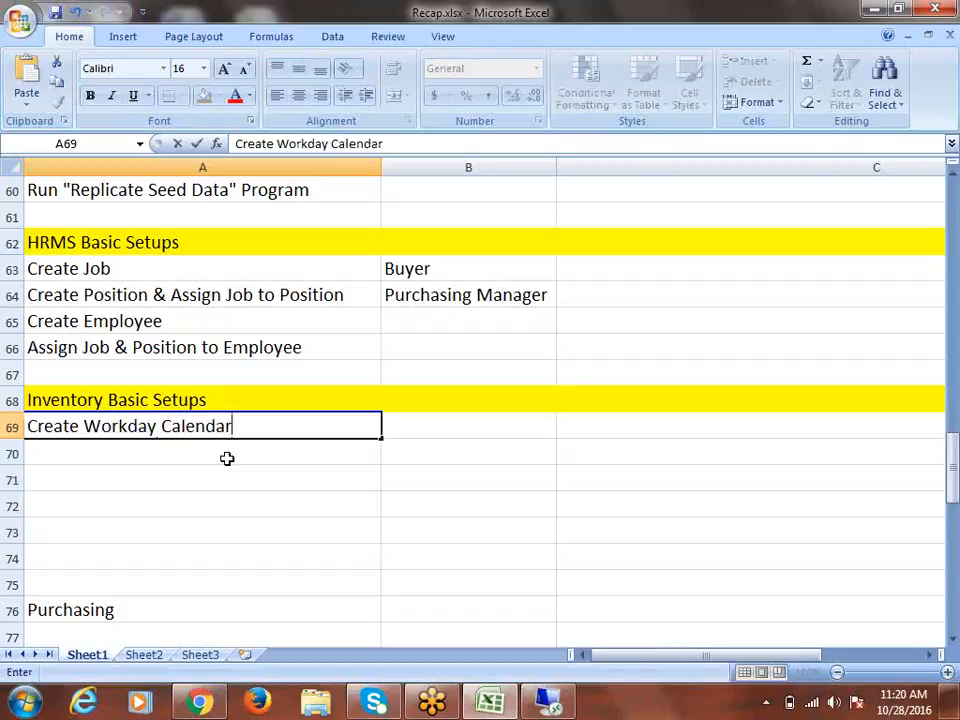
{"action": "key", "text": "Return"}
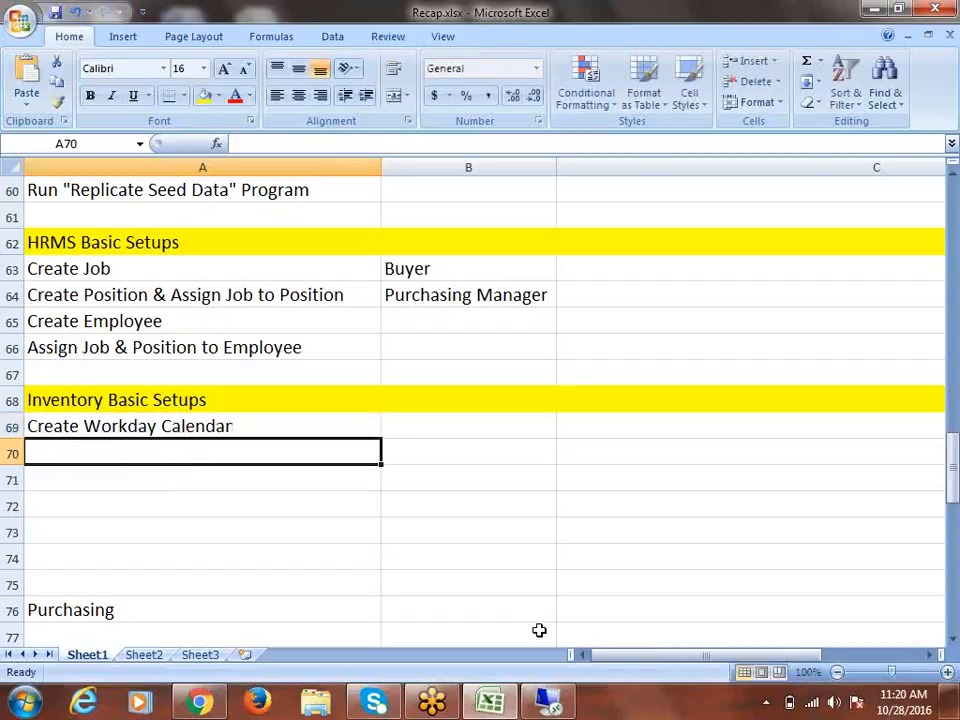
{"action": "type", "text": "Create"}
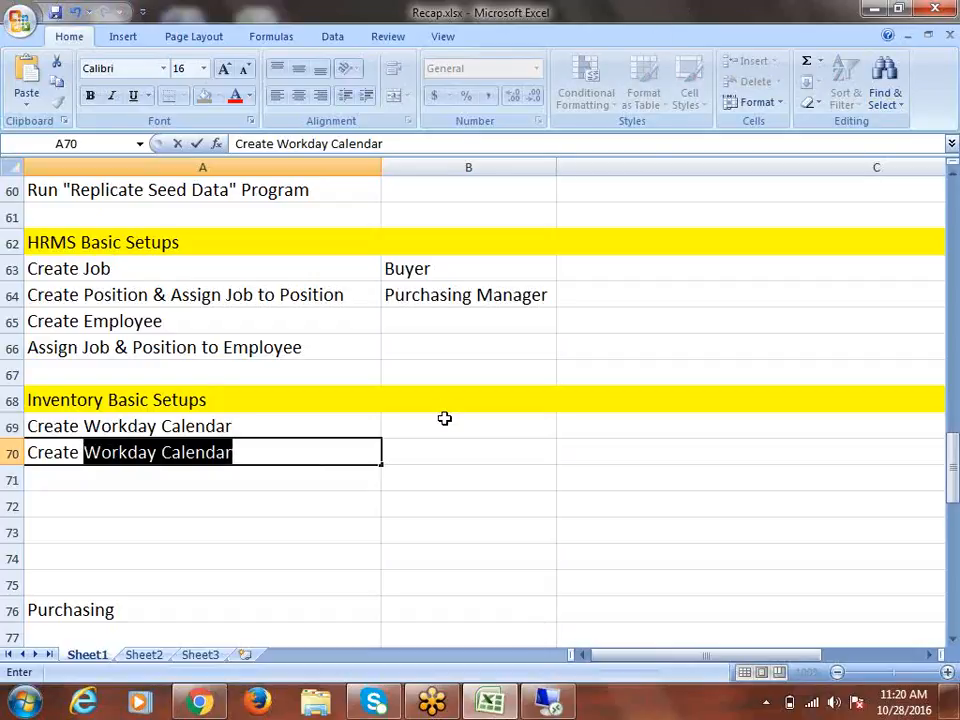
{"action": "type", "text": "Ac"}
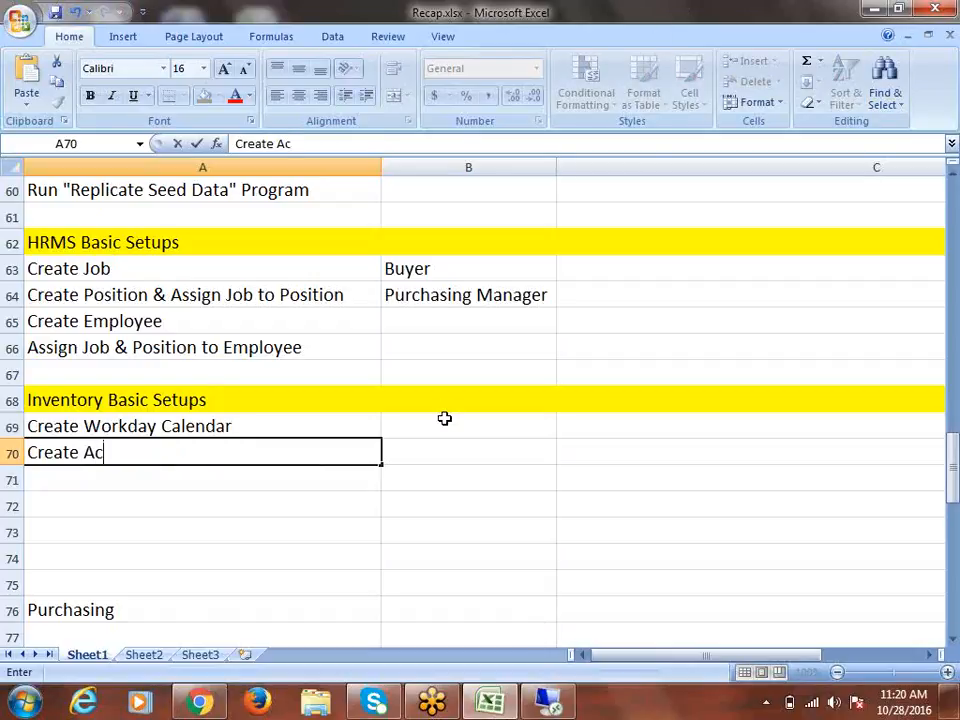
{"action": "type", "text": "tual Inve"}
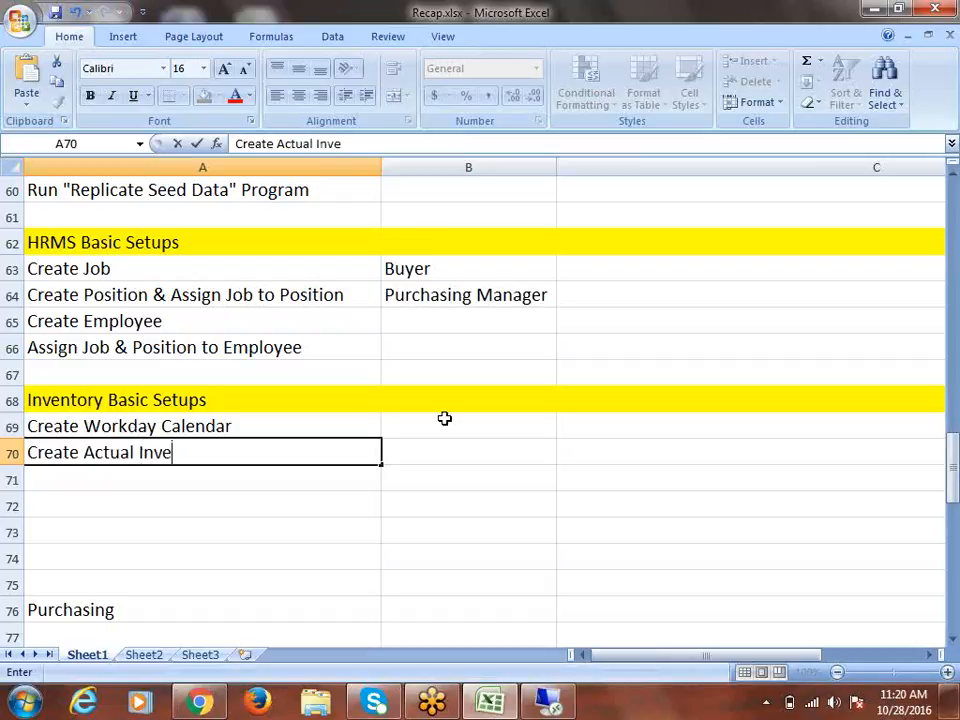
{"action": "type", "text": "ntory"}
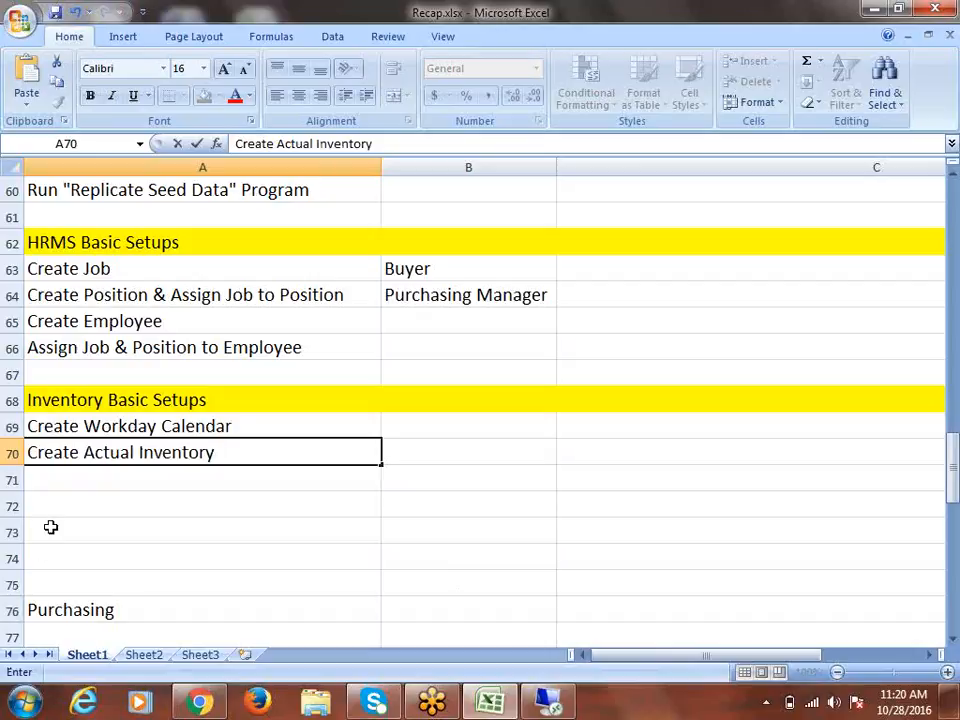
{"action": "left_click", "coordinate": [143, 473]}
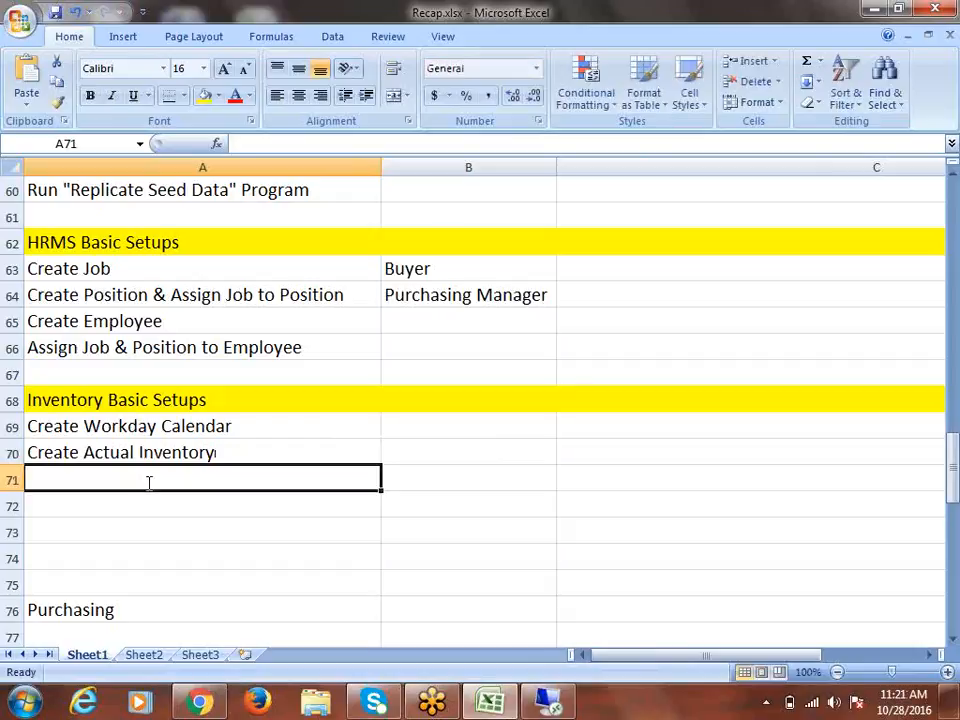
Add 'Setup Inventory Information' in A71 and 'Setup Receiving Information/Options' in A72
{"action": "type", "text": "Setup "}
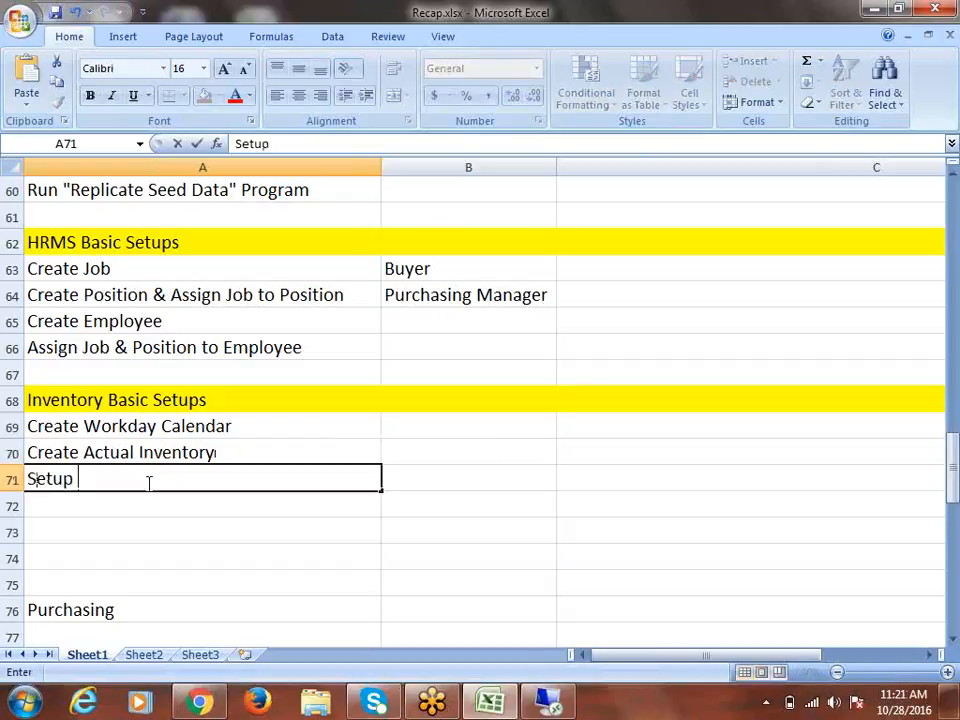
{"action": "type", "text": "Inventory Information"}
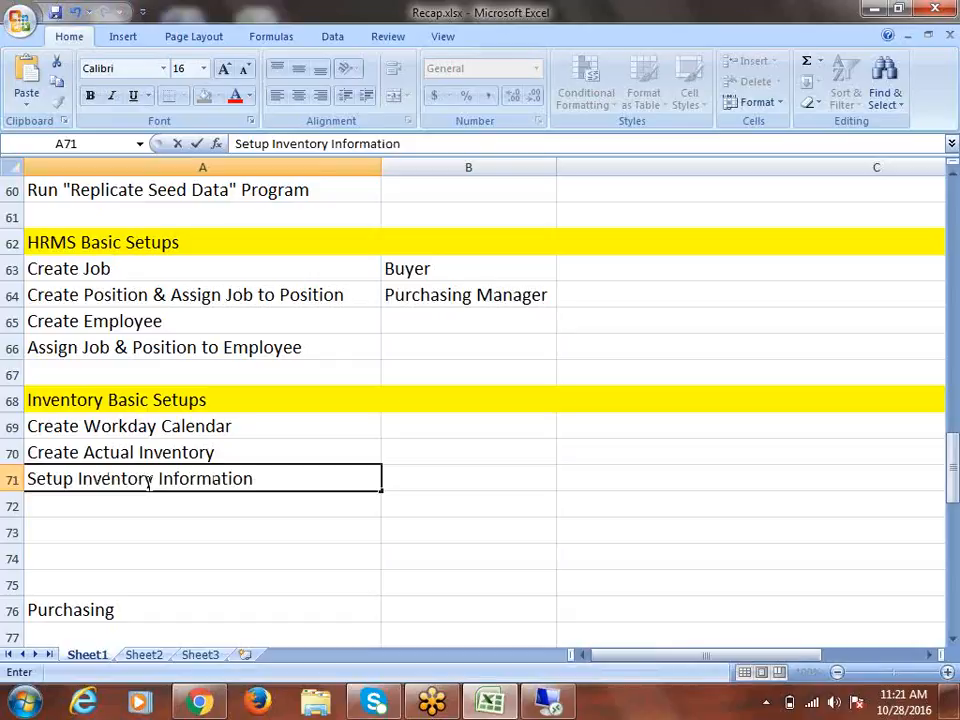
{"action": "type", "text": "& Recei"}
{"action": "key", "text": "BackSpace"}
{"action": "key", "text": "BackSpace"}
{"action": "key", "text": "BackSpace"}
{"action": "key", "text": "BackSpace"}
{"action": "key", "text": "BackSpace"}
{"action": "key", "text": "BackSpace"}
{"action": "key", "text": "BackSpace"}
{"action": "key", "text": "BackSpace"}
{"action": "left_click", "coordinate": [94, 498]}
{"action": "type", "text": "Setu"}
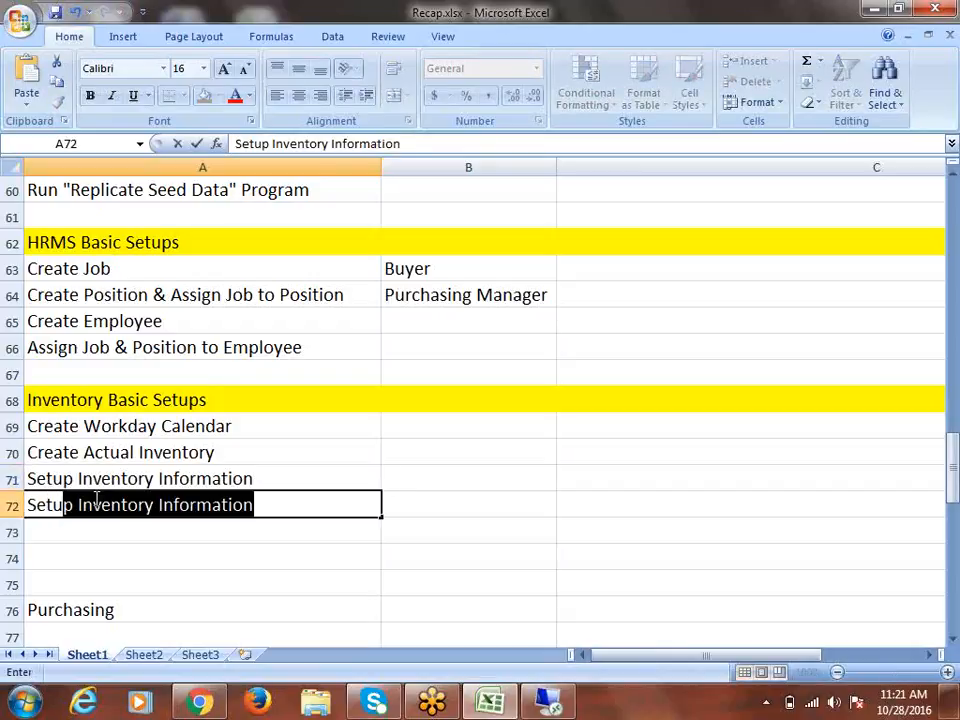
{"action": "type", "text": "p Receivin"}
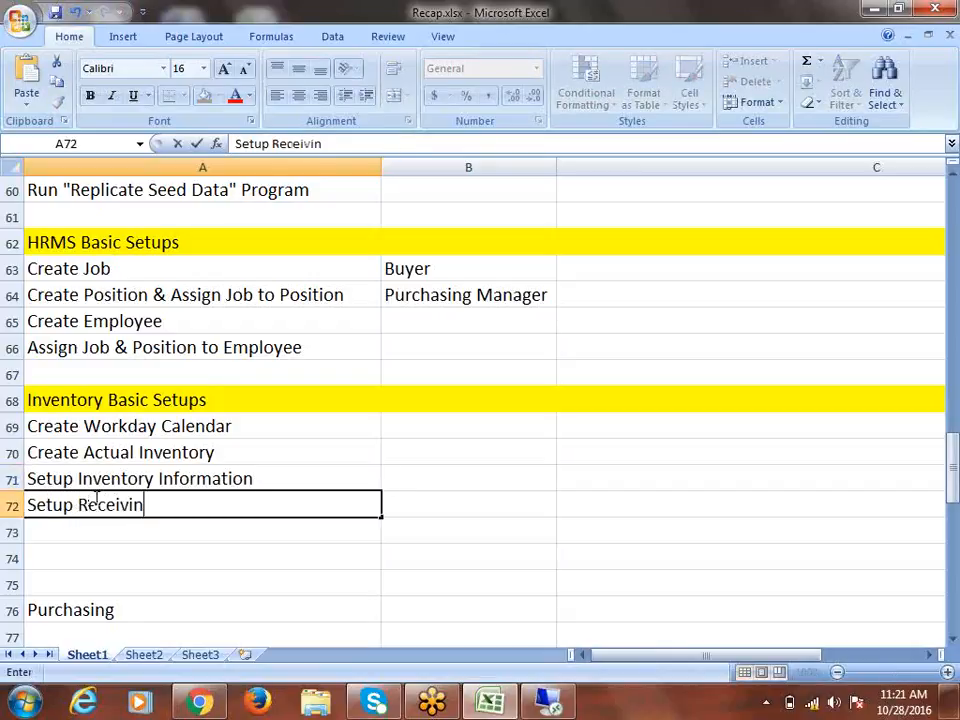
{"action": "type", "text": "g Options"}
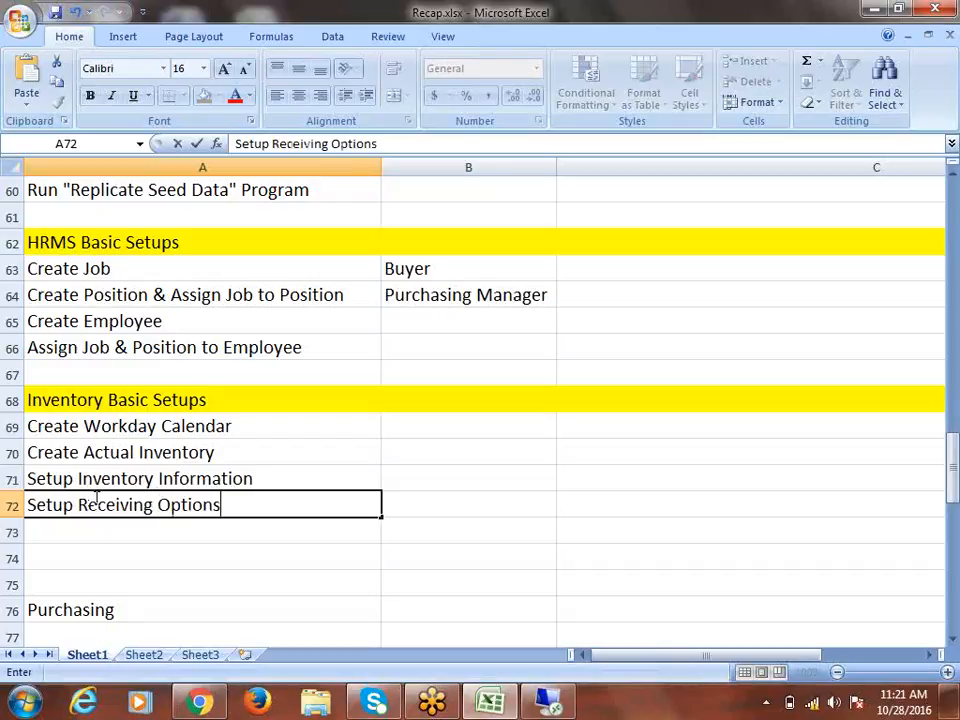
{"action": "key", "text": "ctrl+Return"}
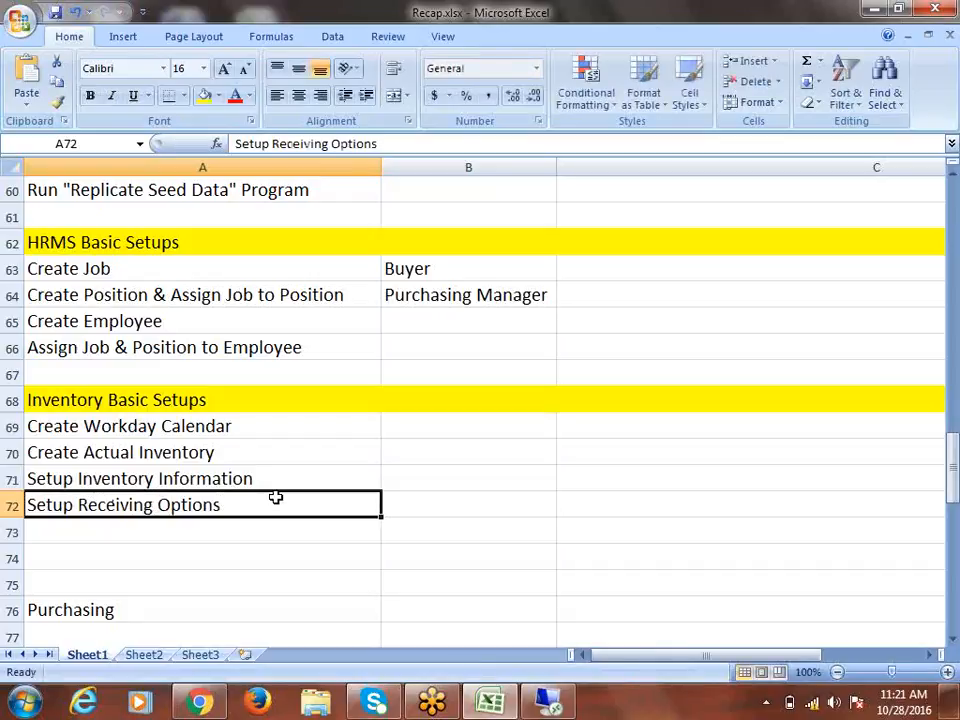
{"action": "double_click", "coordinate": [161, 507]}
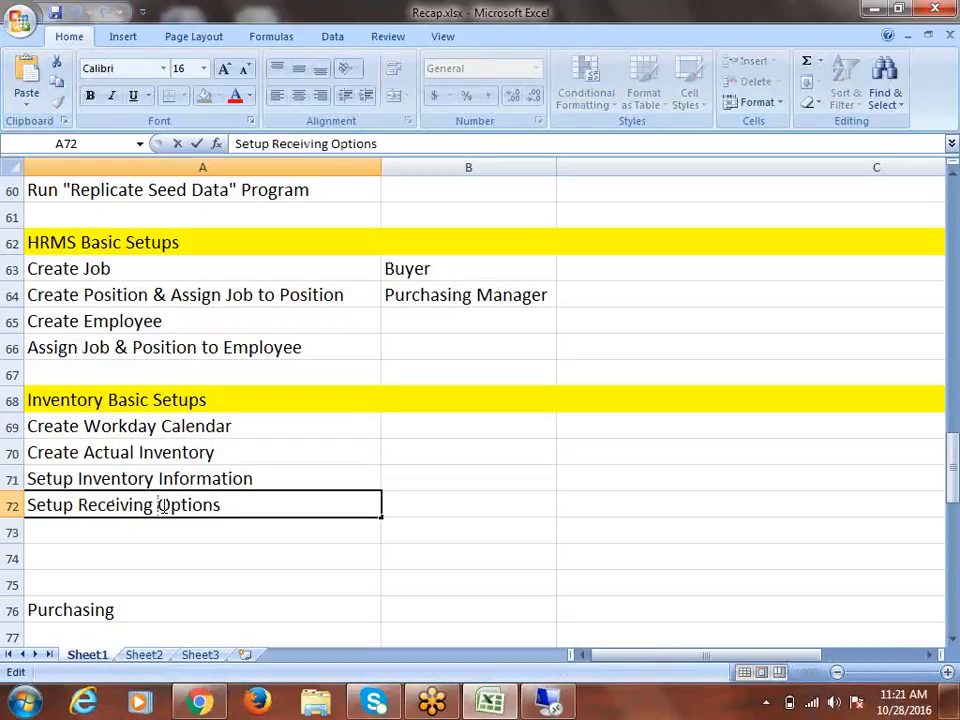
{"action": "type", "text": "Information"}
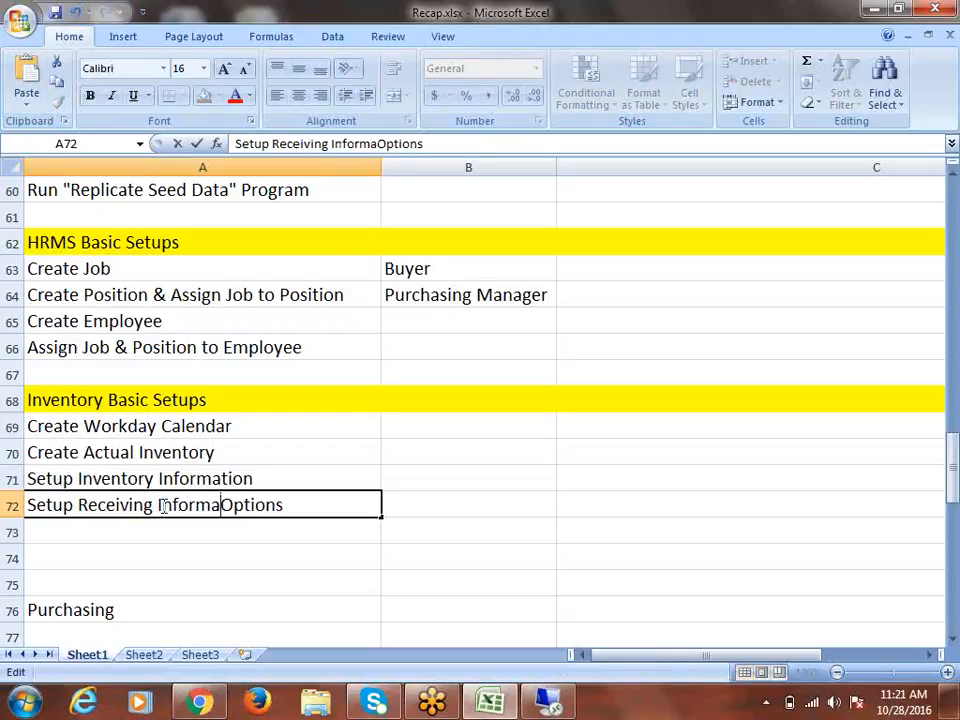
{"action": "type", "text": "/"}
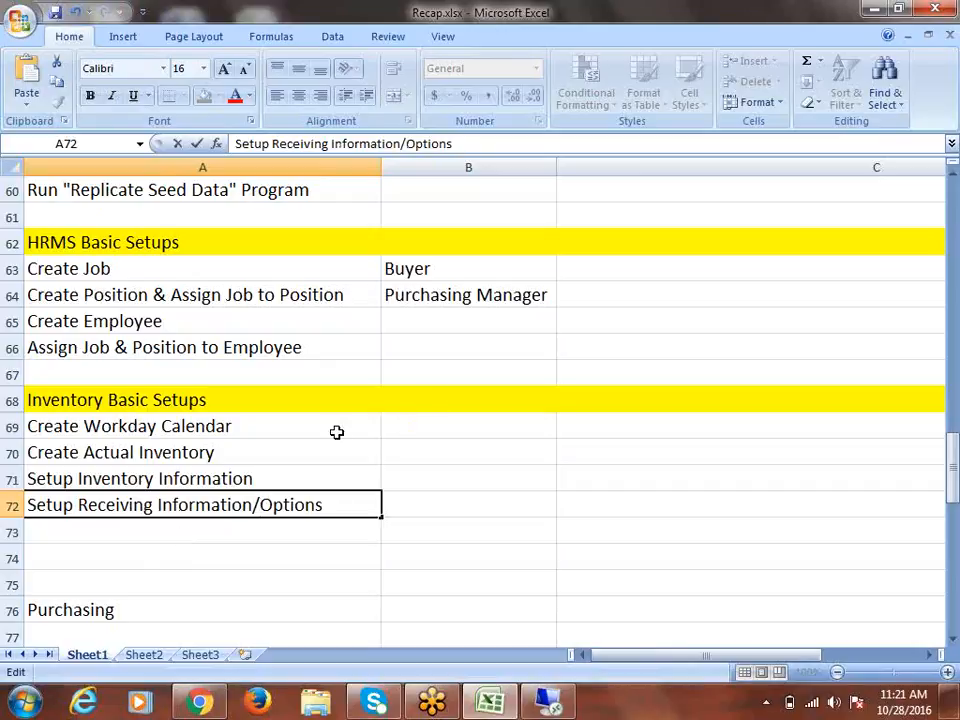
Insert five blank rows at row 74, above Purchasing
{"action": "left_click", "coordinate": [8, 557]}
{"action": "right_click", "coordinate": [8, 557]}
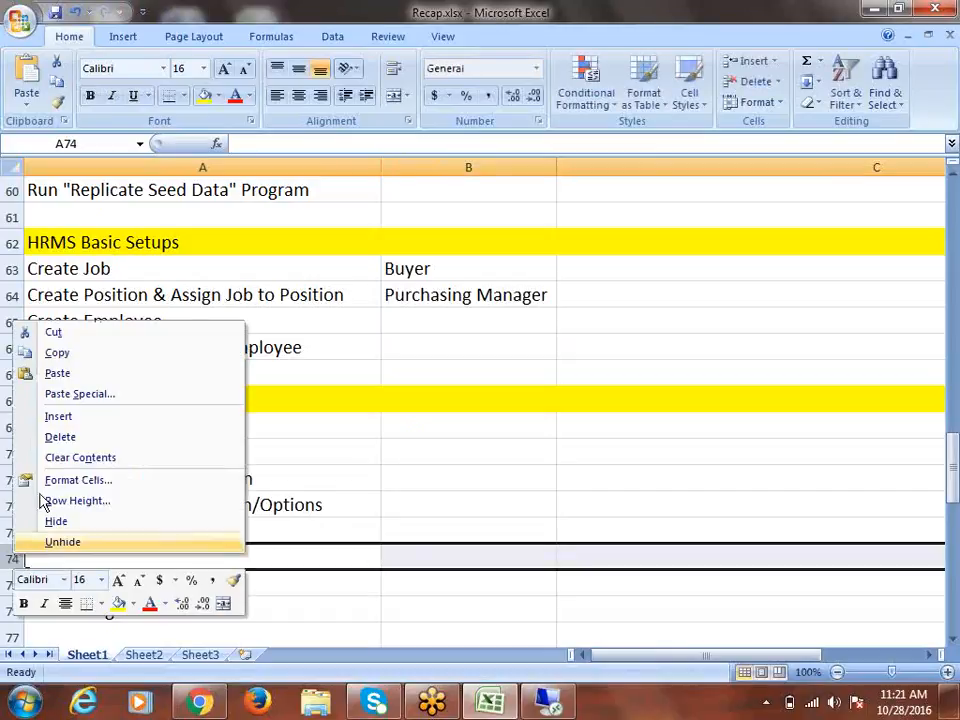
{"action": "left_click", "coordinate": [58, 418]}
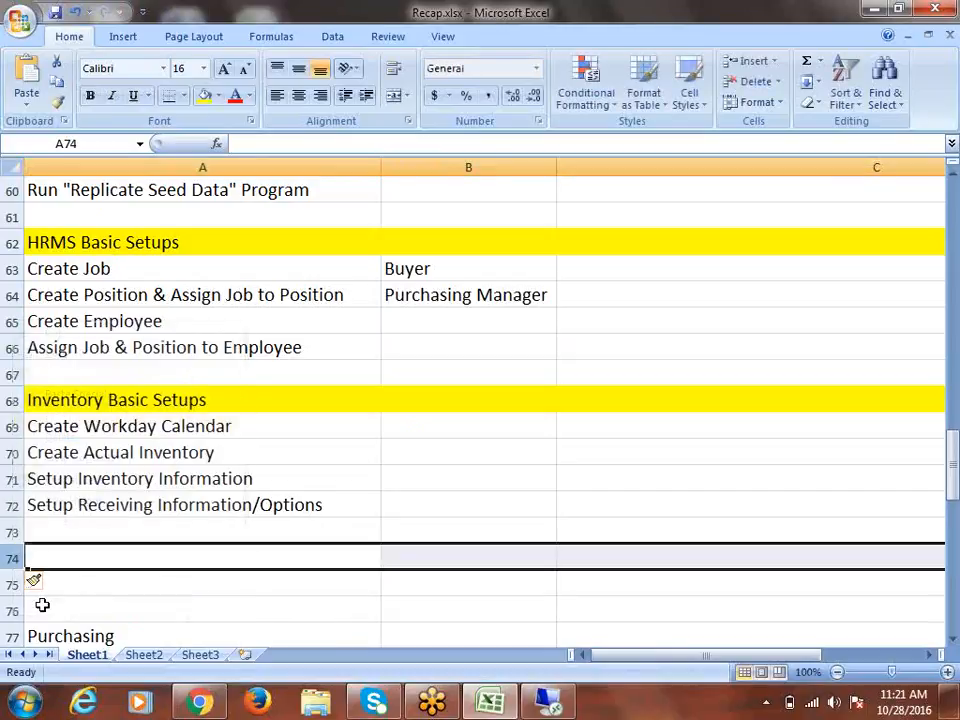
{"action": "right_click", "coordinate": [10, 558]}
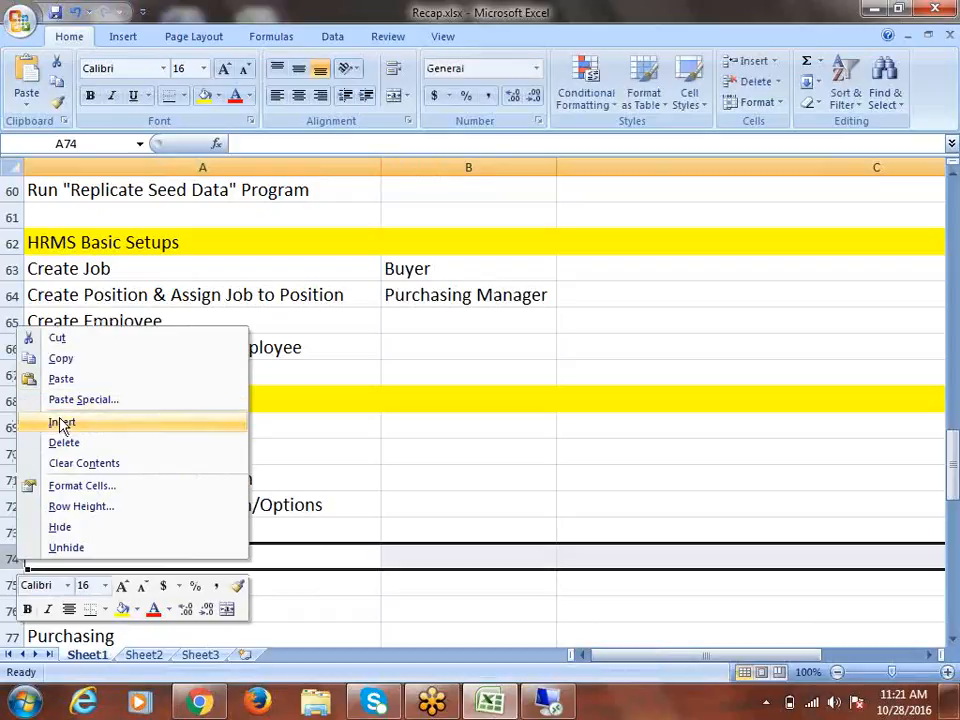
{"action": "left_click", "coordinate": [36, 424]}
{"action": "right_click", "coordinate": [10, 558]}
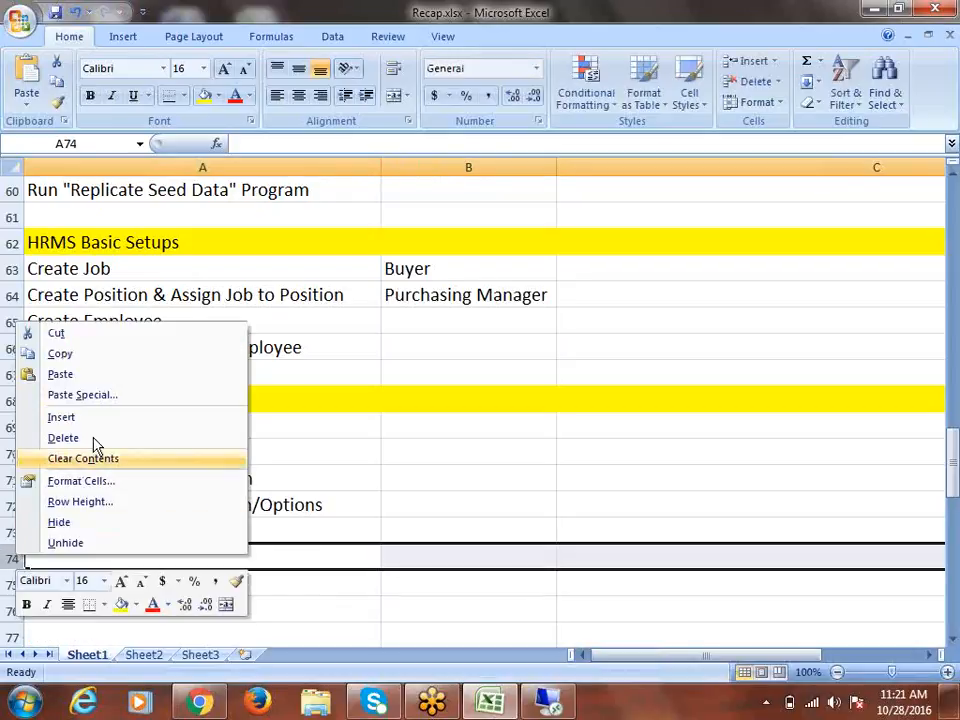
{"action": "left_click", "coordinate": [90, 422]}
{"action": "right_click", "coordinate": [10, 558]}
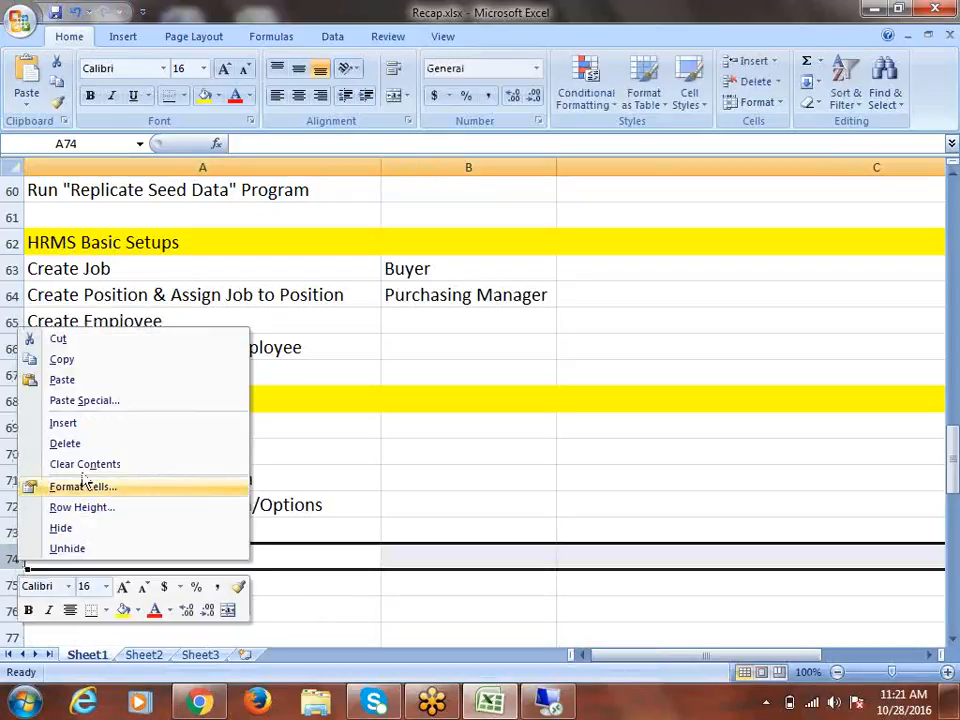
{"action": "left_click", "coordinate": [92, 424]}
{"action": "right_click", "coordinate": [10, 558]}
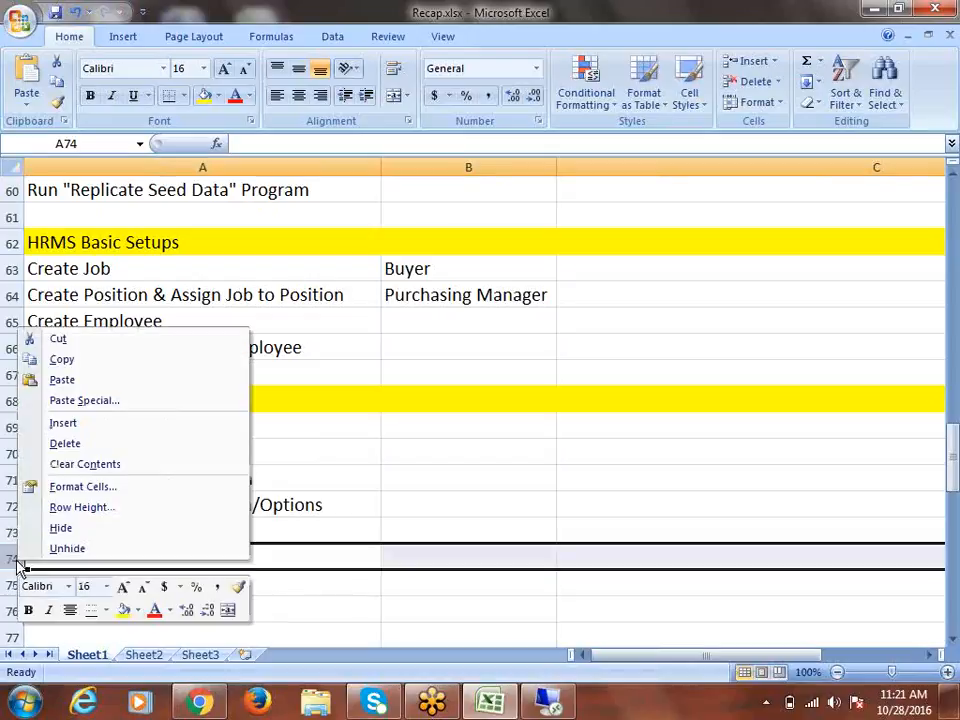
{"action": "left_click", "coordinate": [93, 425]}
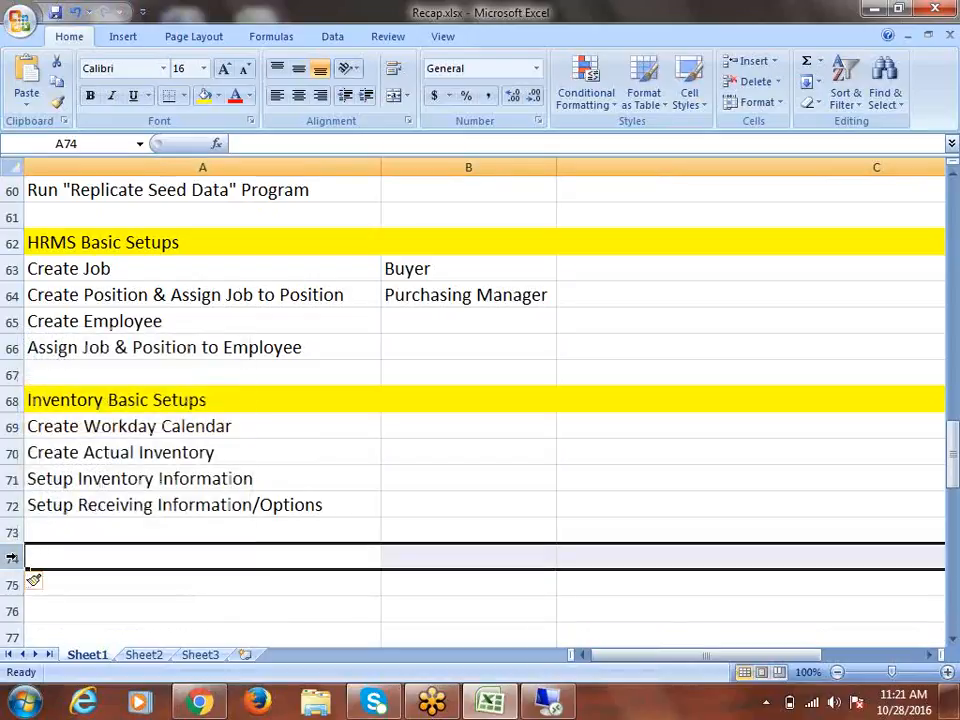
Review the listed Inventory steps and select the empty cell A73
{"action": "scroll", "coordinate": [346, 547], "scroll_direction": "down", "scroll_amount": 1}
{"action": "scroll", "coordinate": [346, 547], "scroll_direction": "down", "scroll_amount": 1}
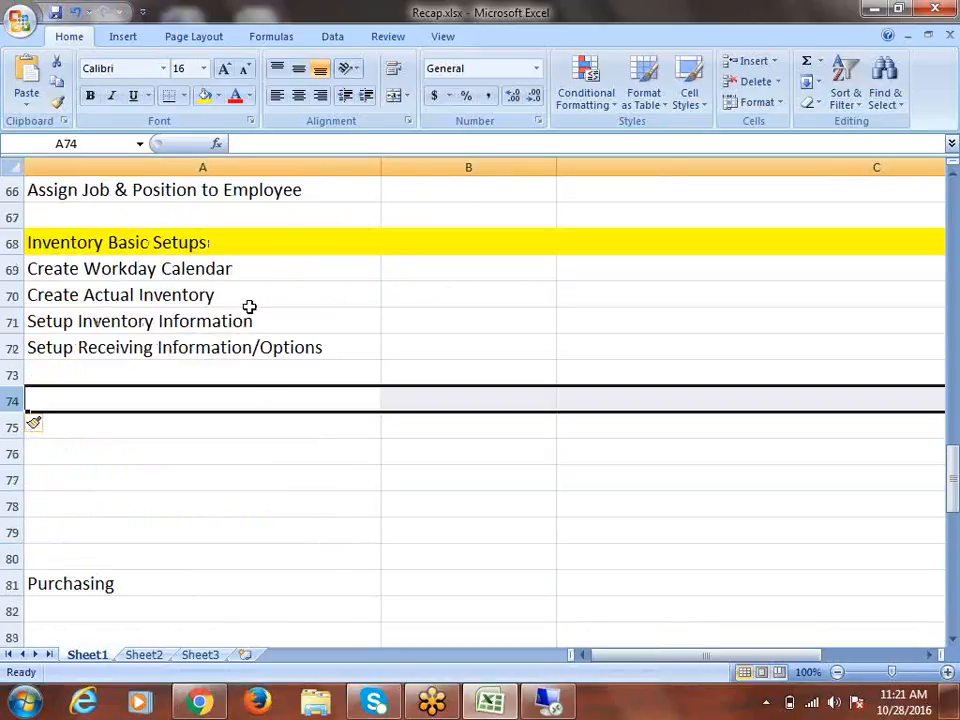
{"action": "left_click", "coordinate": [237, 270]}
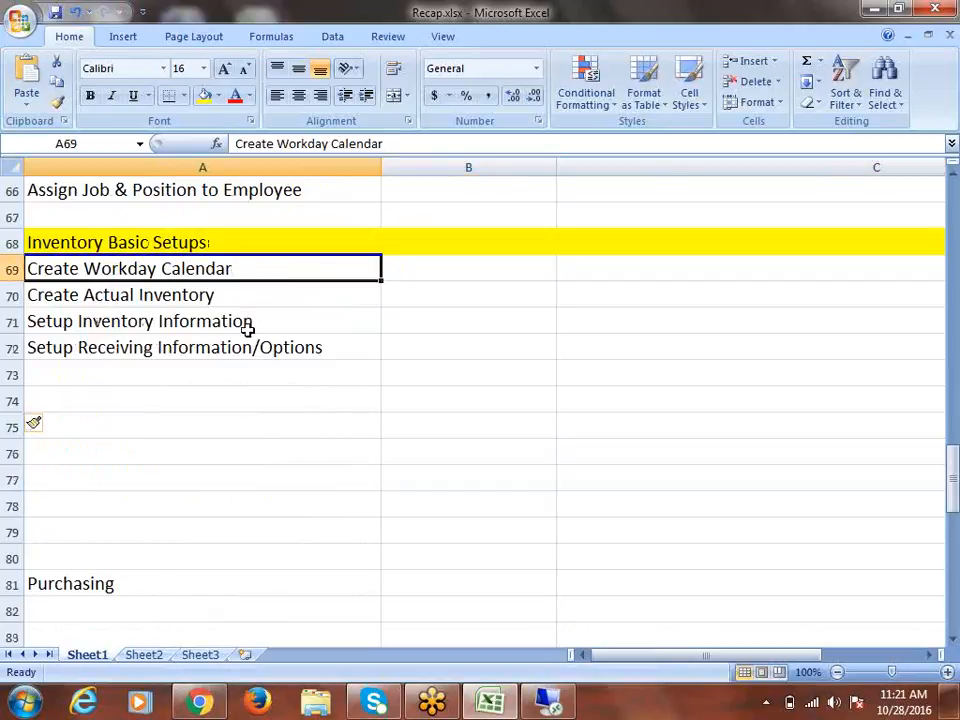
{"action": "left_click", "coordinate": [245, 298]}
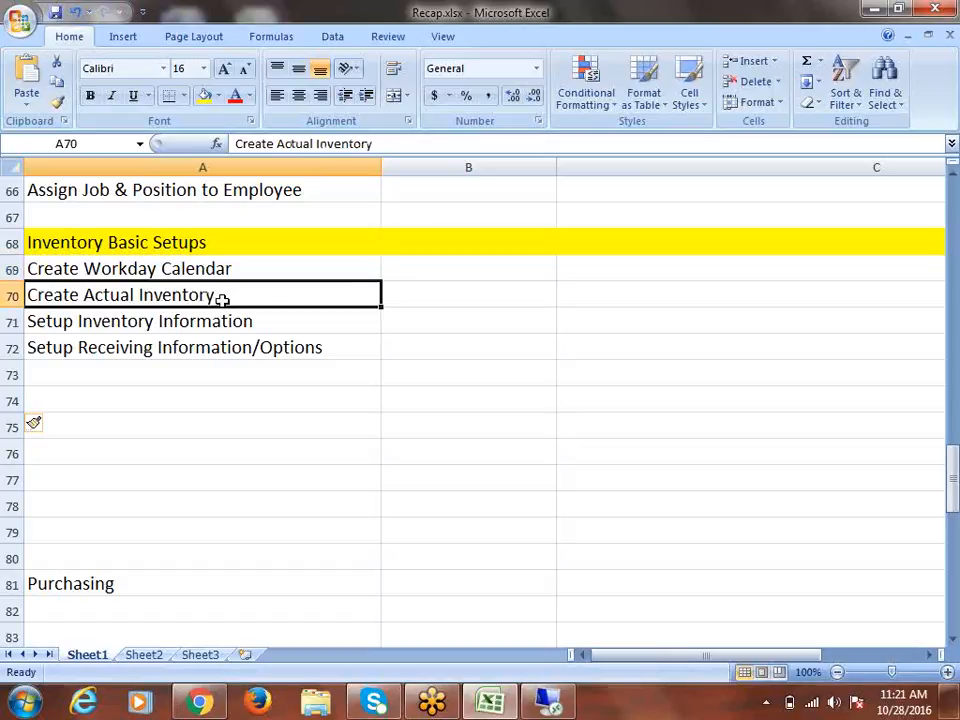
{"action": "left_click", "coordinate": [212, 326]}
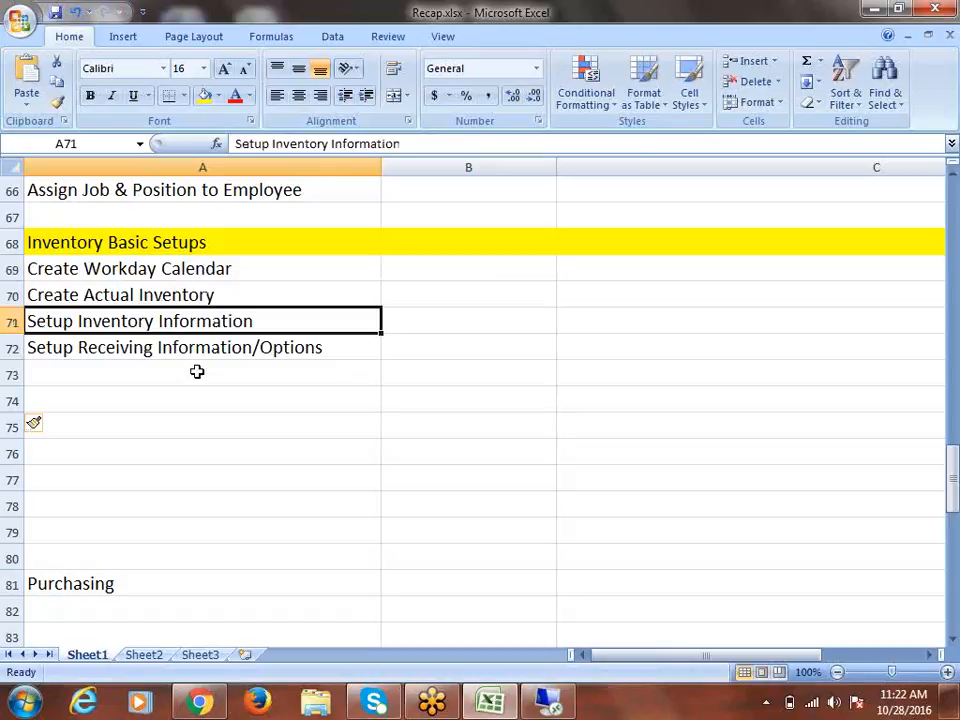
{"action": "left_click", "coordinate": [86, 372]}
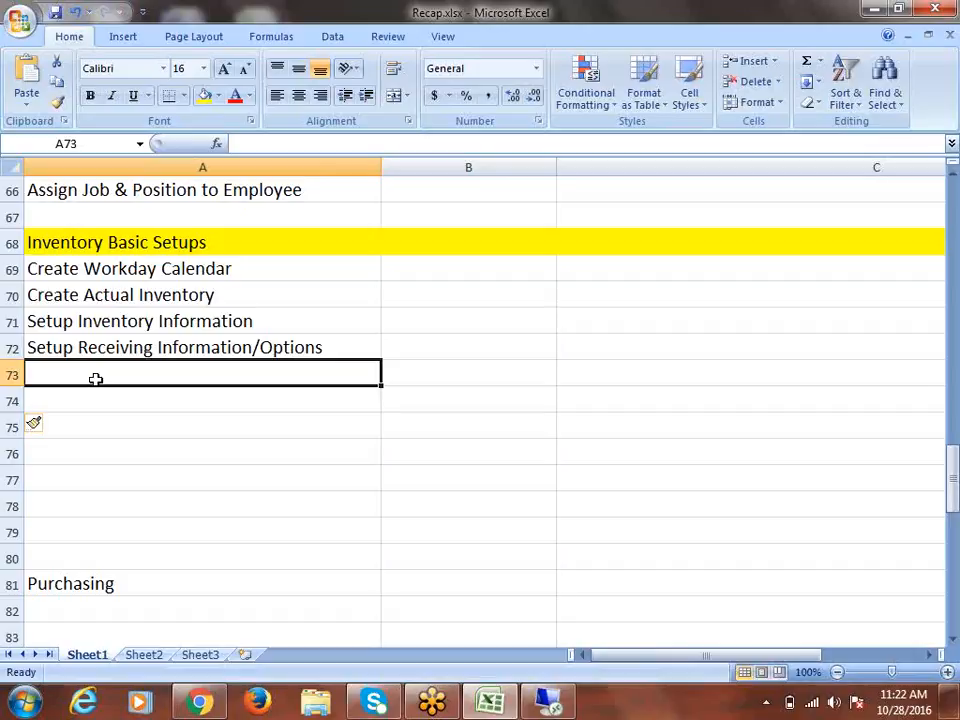
Minimize Excel, check network connections, and bring up the ERPTREE training site in a new tab
{"action": "left_click", "coordinate": [870, 9]}
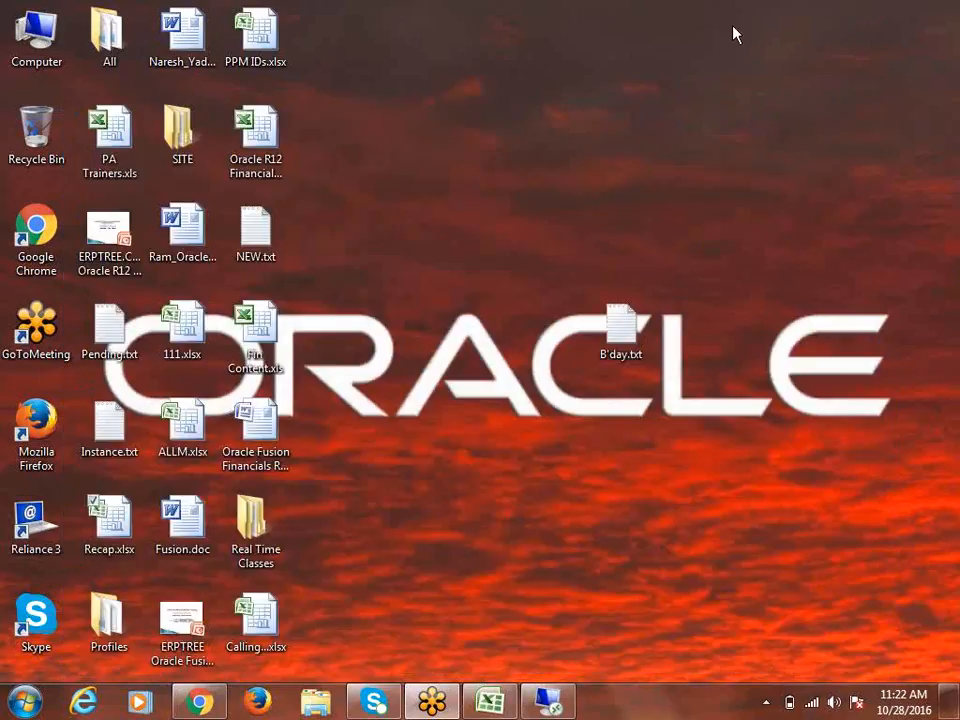
{"action": "left_click", "coordinate": [810, 704]}
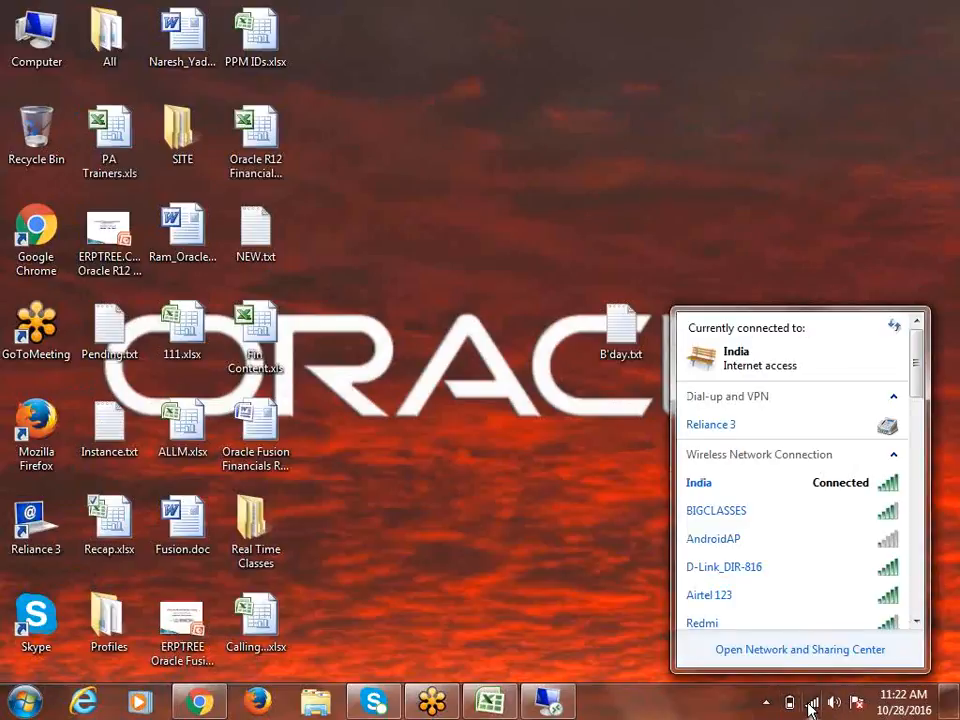
{"action": "left_click", "coordinate": [531, 204]}
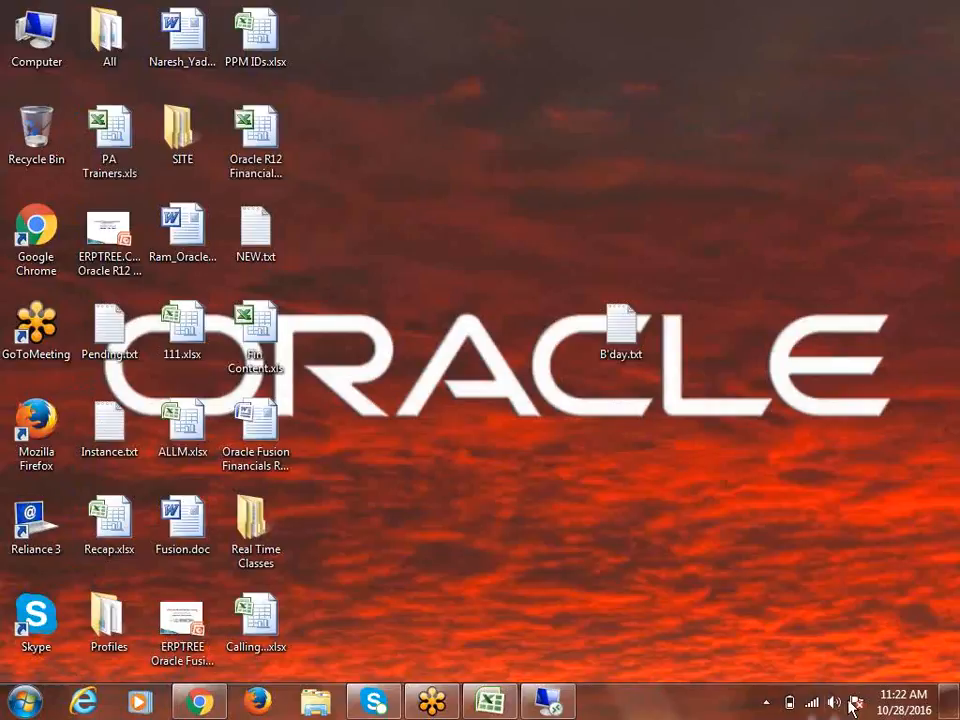
{"action": "left_click", "coordinate": [208, 704]}
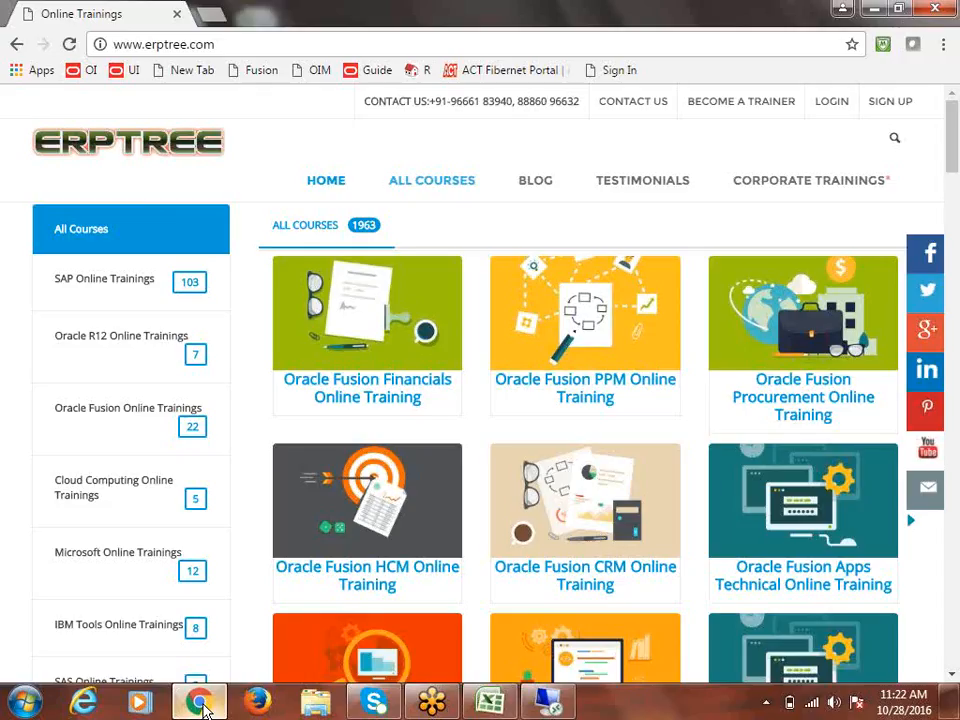
{"action": "left_click", "coordinate": [208, 16]}
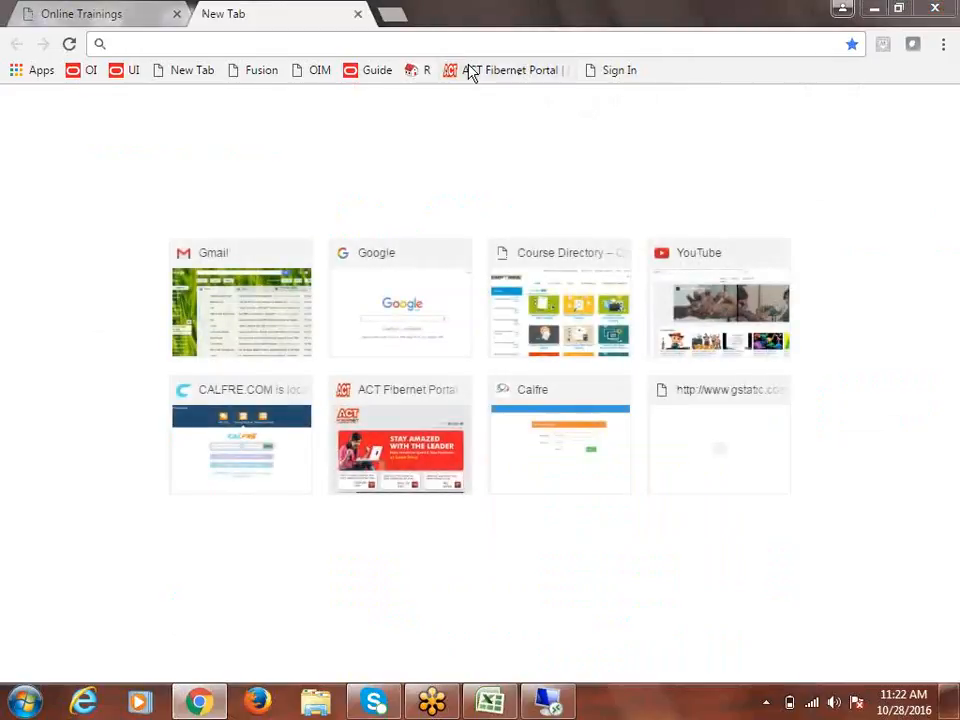
Exit the remote Oracle session's full screen, show the desktop, and restore Recap.xlsx
{"action": "left_click", "coordinate": [550, 703]}
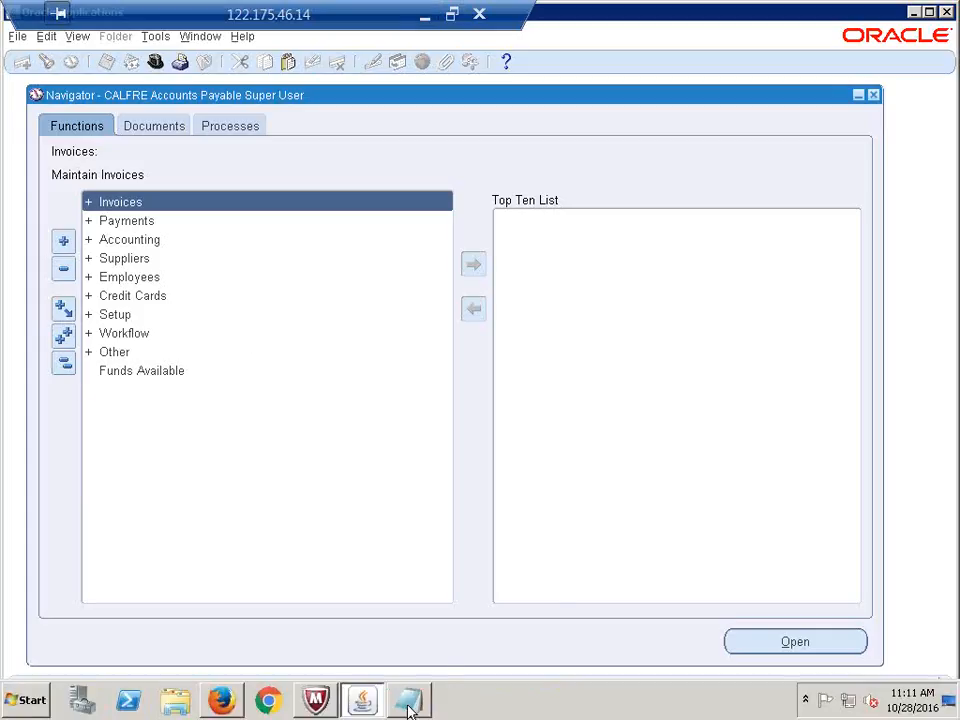
{"action": "left_click", "coordinate": [860, 6]}
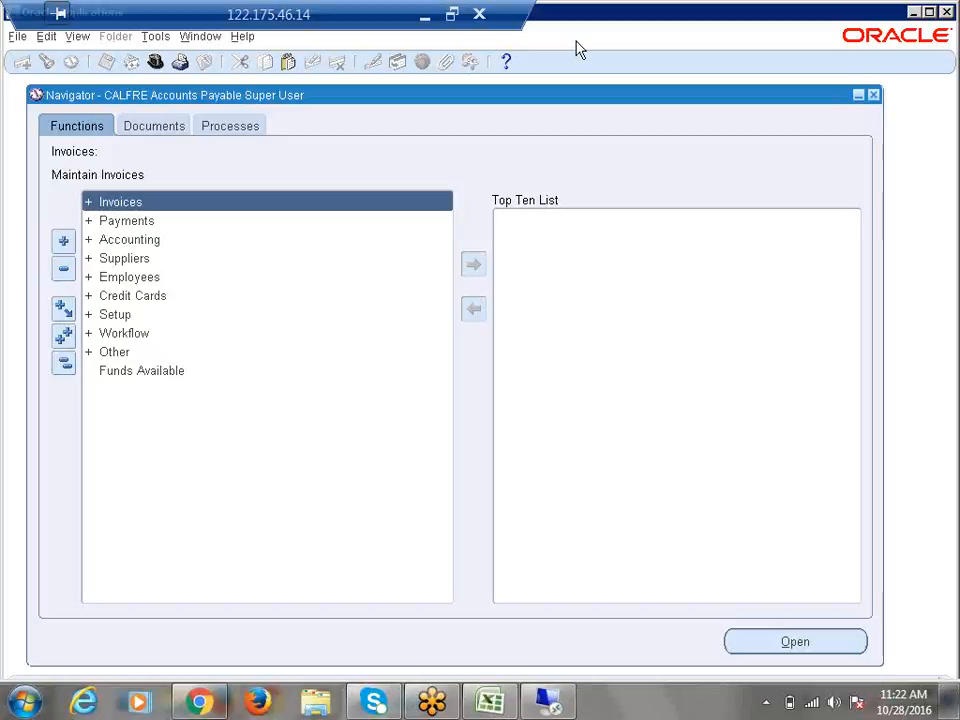
{"action": "key", "text": "super+d"}
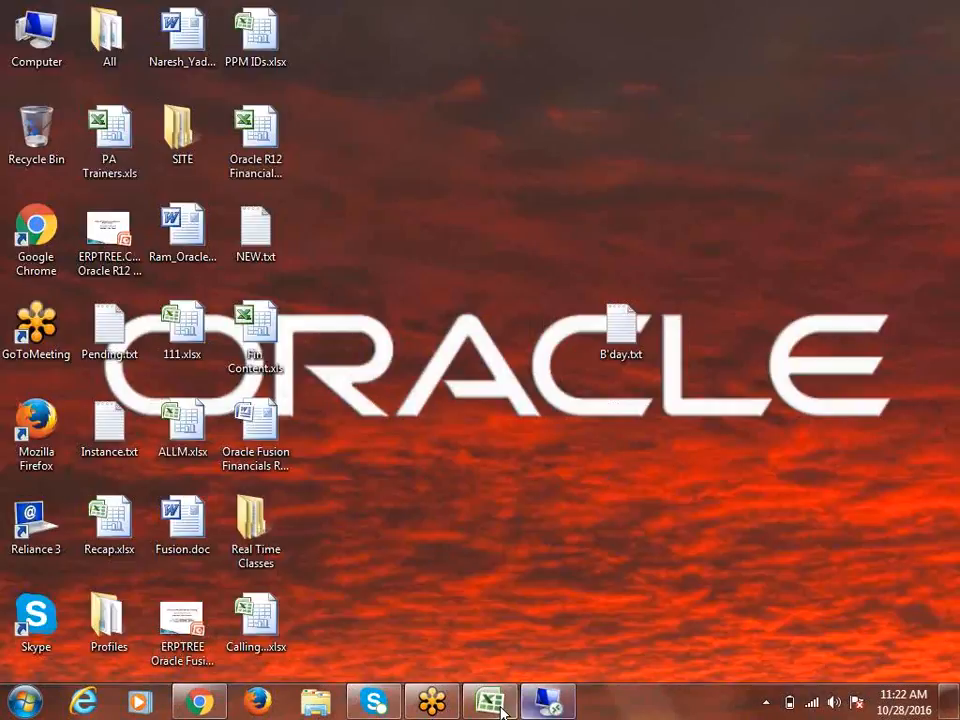
{"action": "left_click", "coordinate": [500, 708]}
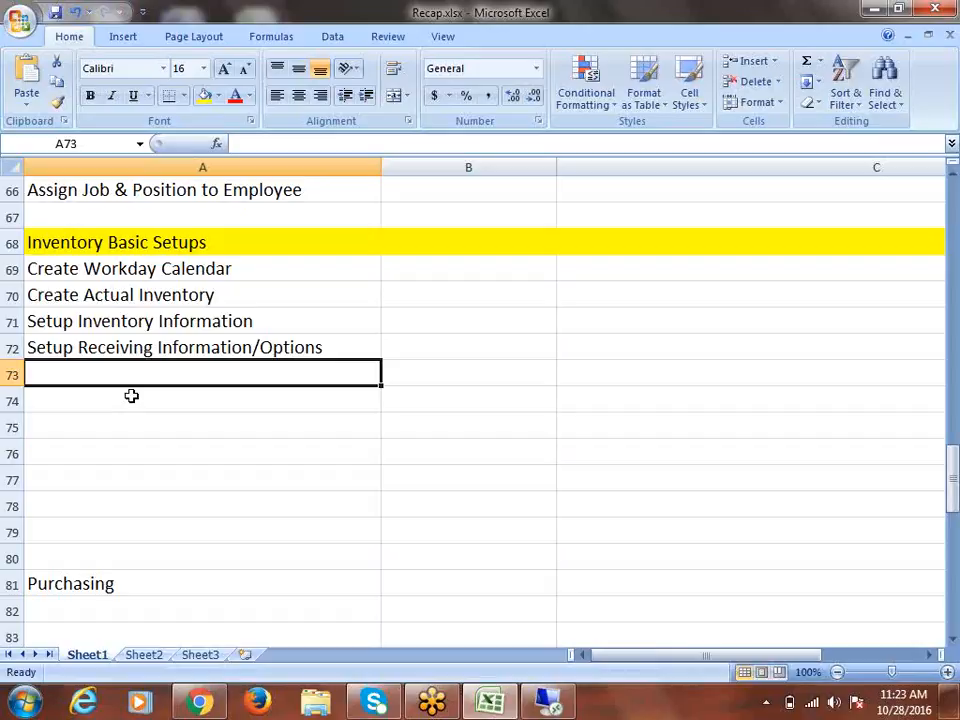
Enter 'Sub Inventory' in A73
{"action": "type", "text": "Create"}
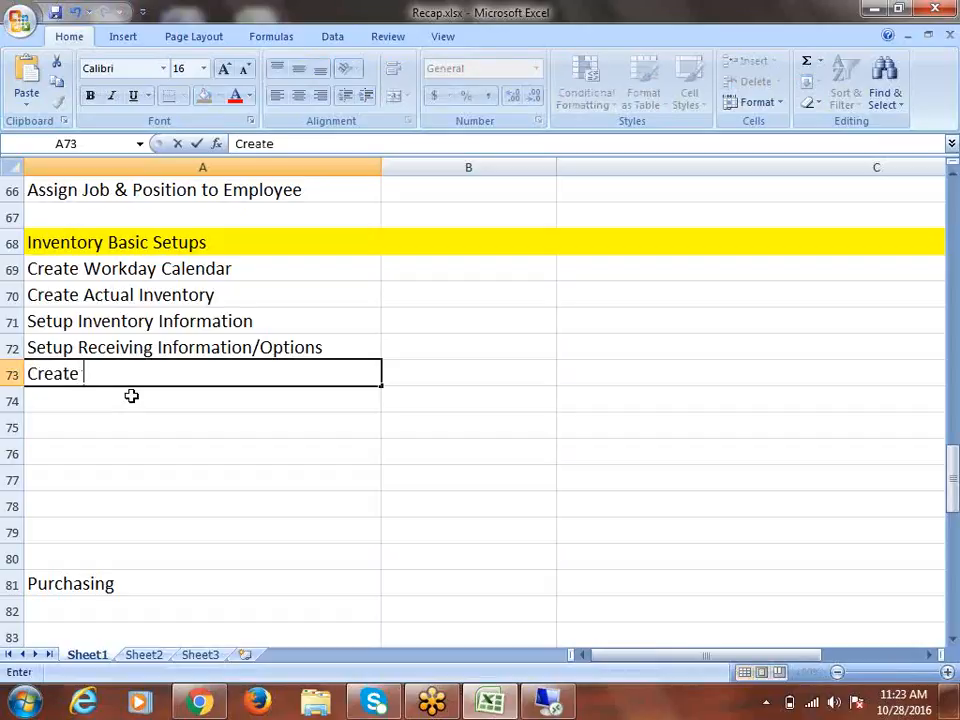
{"action": "key", "text": "BackSpace"}
{"action": "key", "text": "BackSpace"}
{"action": "key", "text": "BackSpace"}
{"action": "key", "text": "BackSpace"}
{"action": "key", "text": "BackSpace"}
{"action": "key", "text": "BackSpace"}
{"action": "key", "text": "BackSpace"}
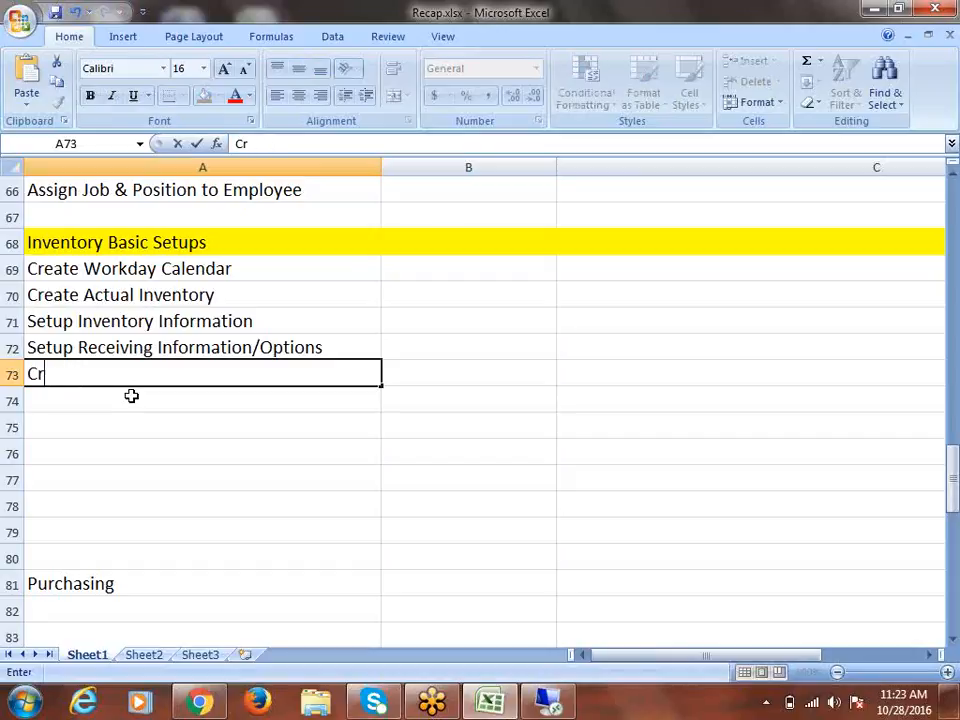
{"action": "key", "text": "BackSpace"}
{"action": "type", "text": "Su"}
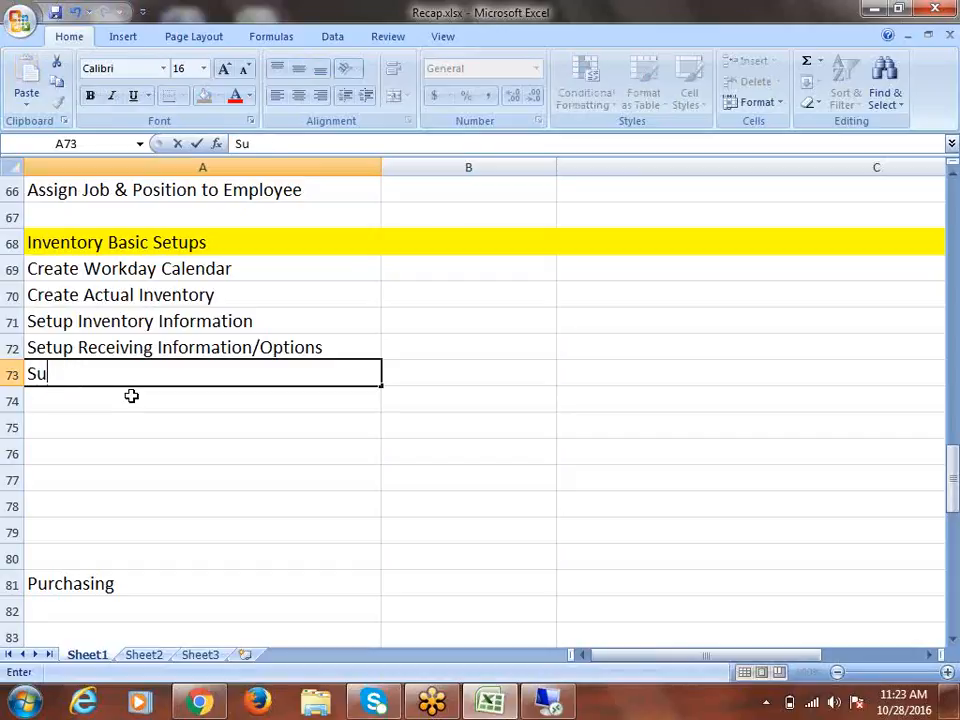
{"action": "type", "text": "b Inventory"}
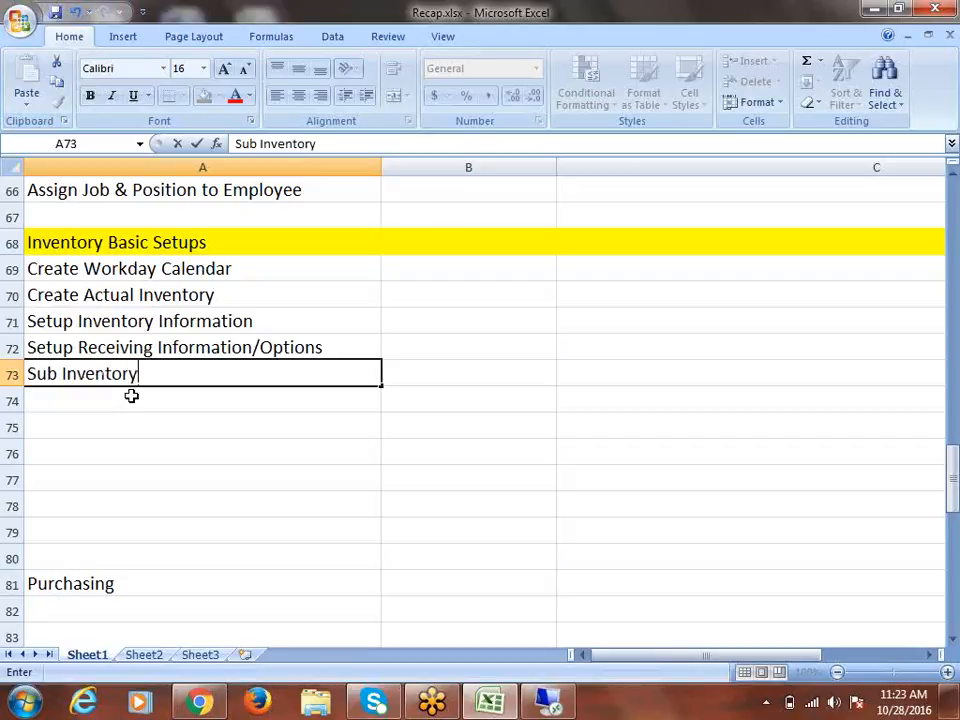
{"action": "key", "text": "ctrl+Return"}
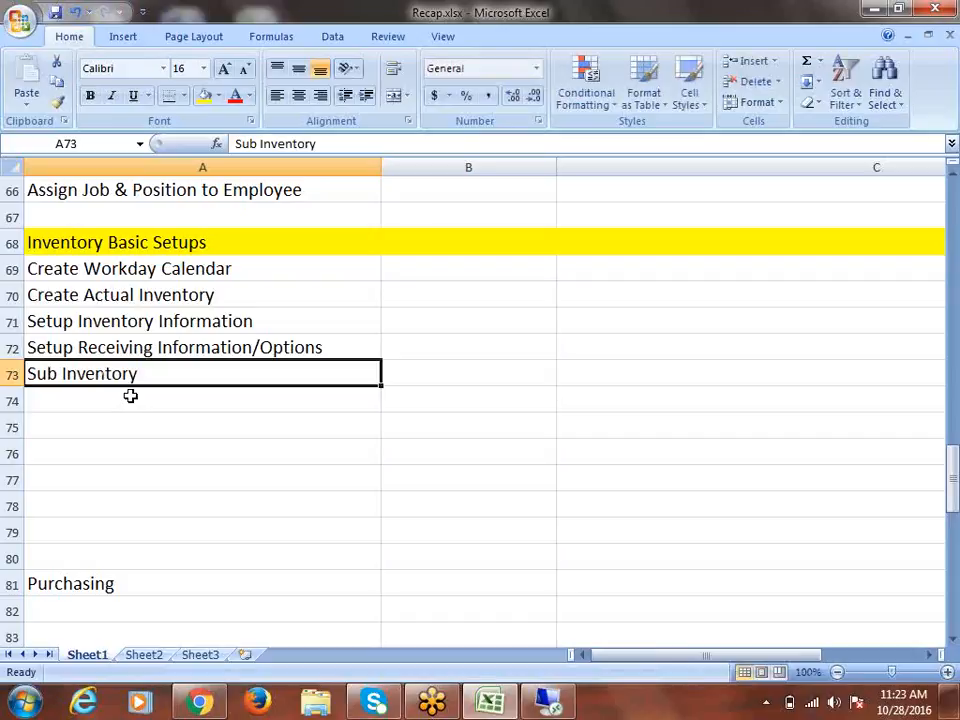
Add Create Items, Assign Items to Actual Inventory and Open Inventory Periods in A74–A76
{"action": "left_click", "coordinate": [130, 396]}
{"action": "type", "text": "Cr"}
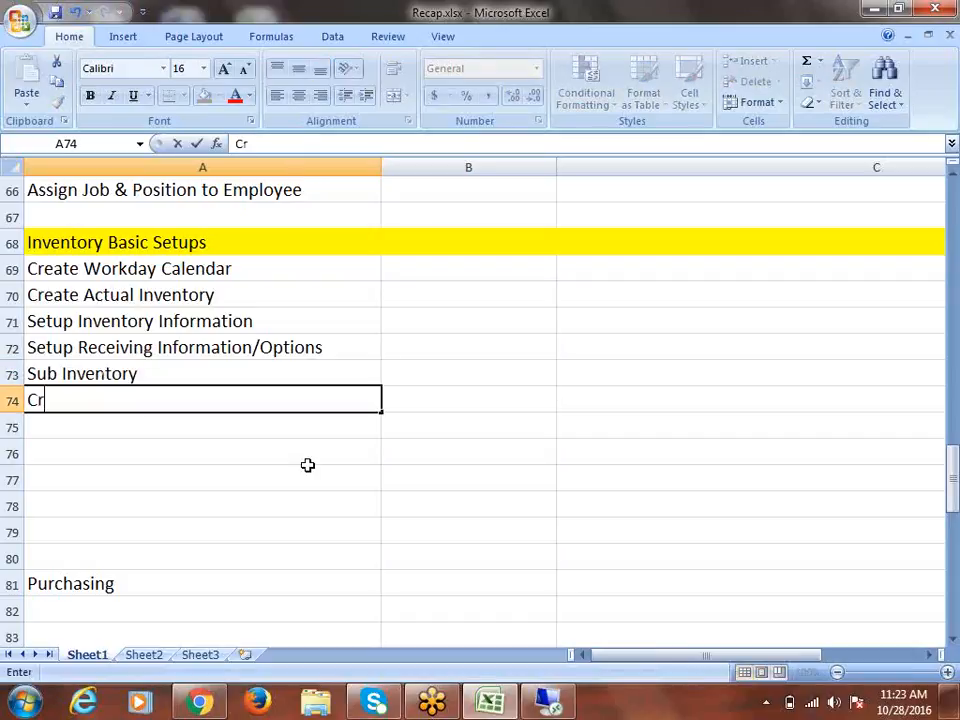
{"action": "type", "text": "eate Items"}
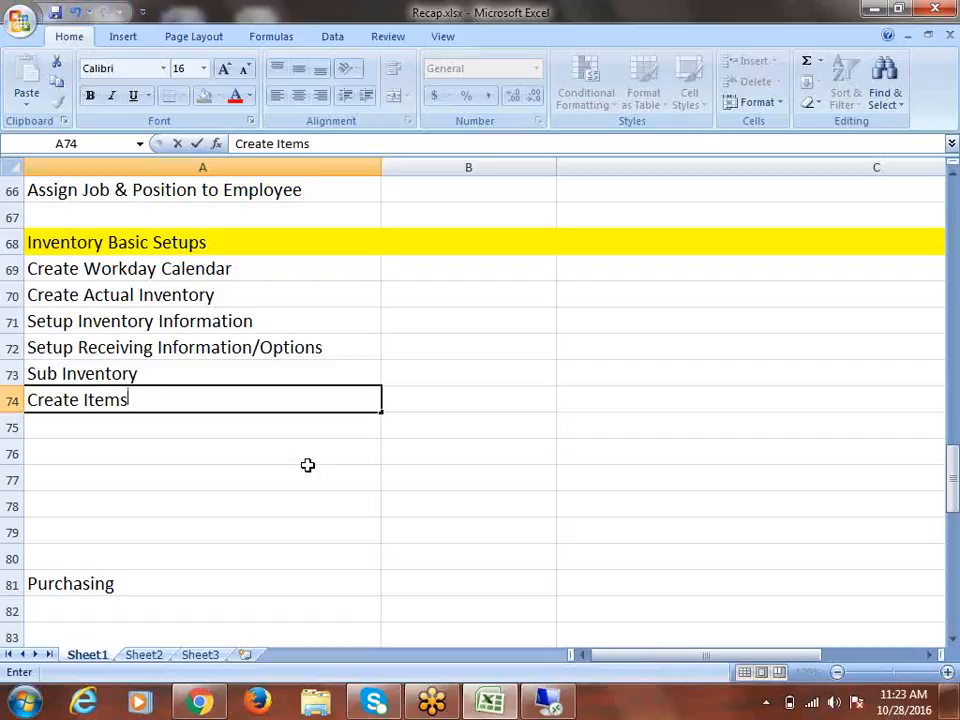
{"action": "key", "text": "Return"}
{"action": "type", "text": "Assi"}
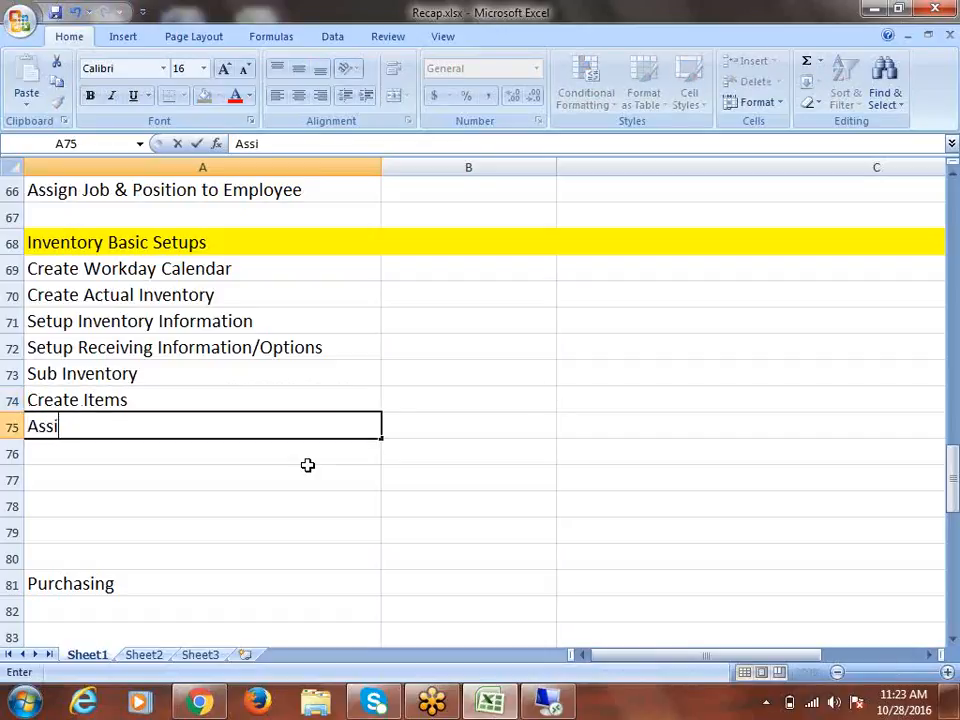
{"action": "type", "text": "gn Items "}
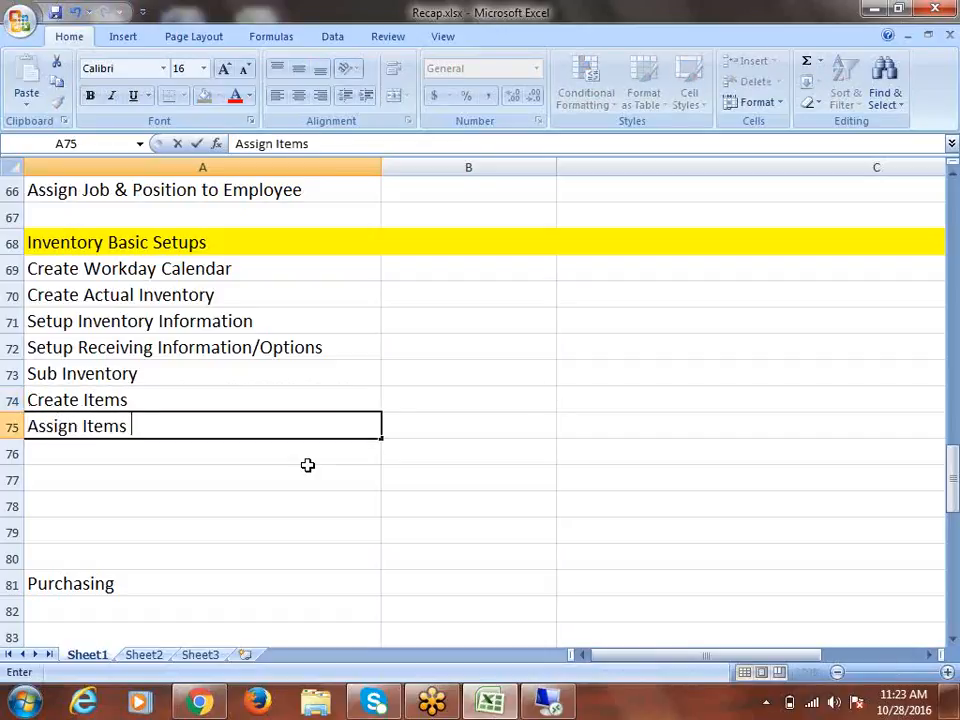
{"action": "type", "text": "to Actu"}
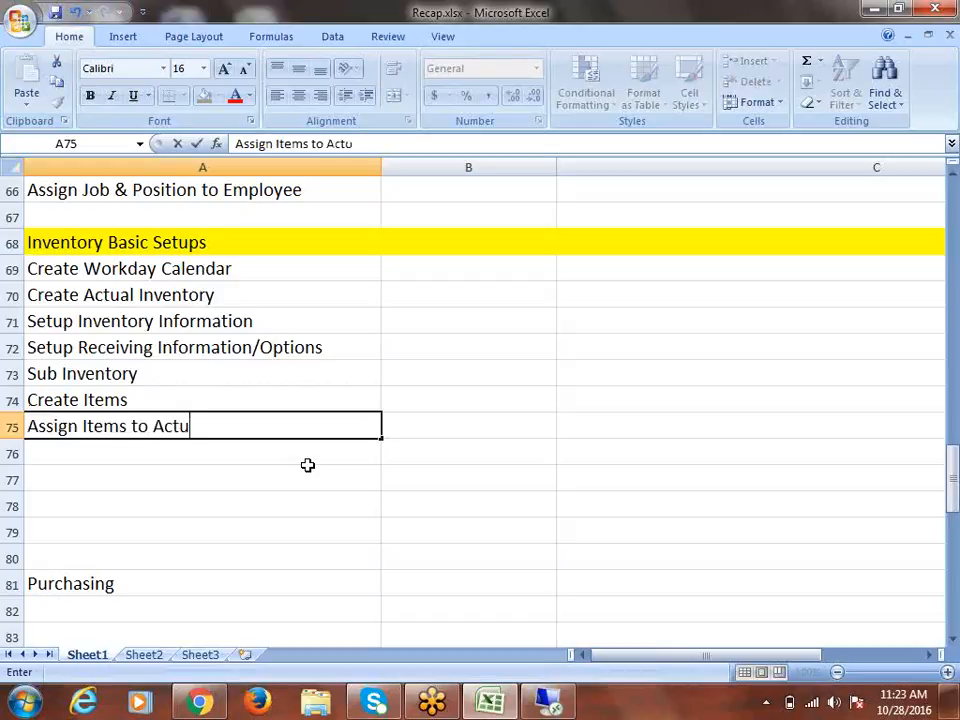
{"action": "type", "text": "al Inventory"}
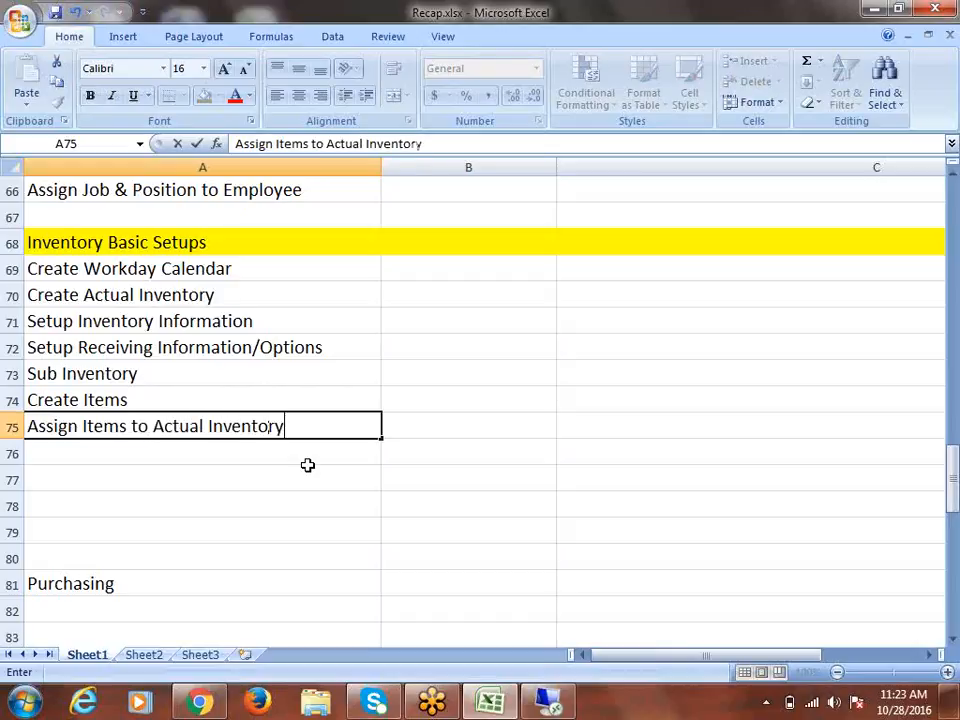
{"action": "key", "text": "Return"}
{"action": "left_click", "coordinate": [108, 454]}
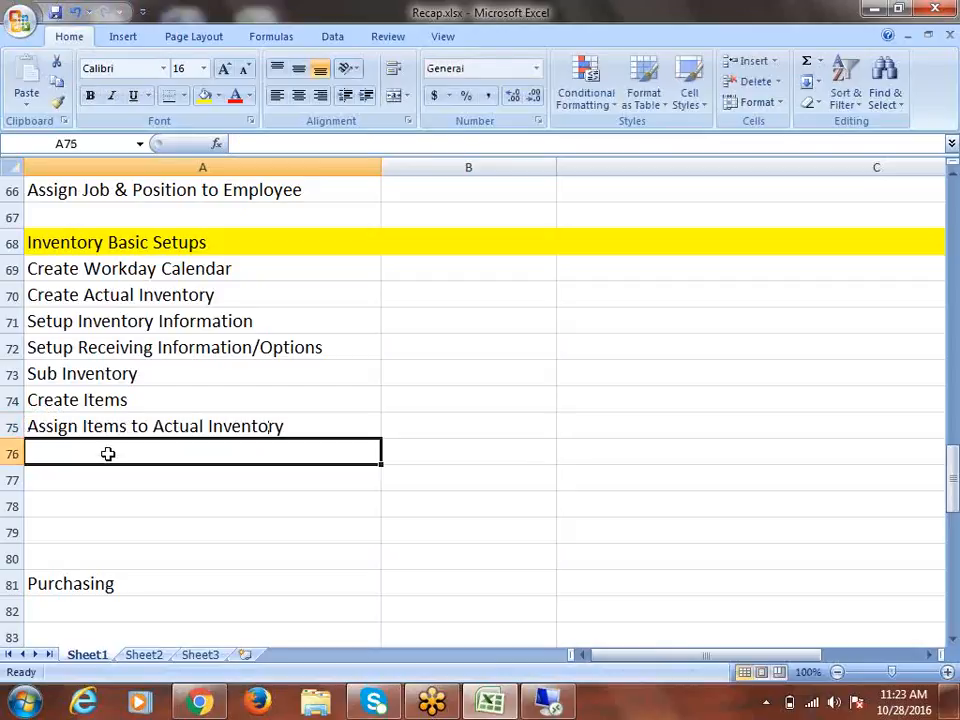
{"action": "type", "text": "Open"}
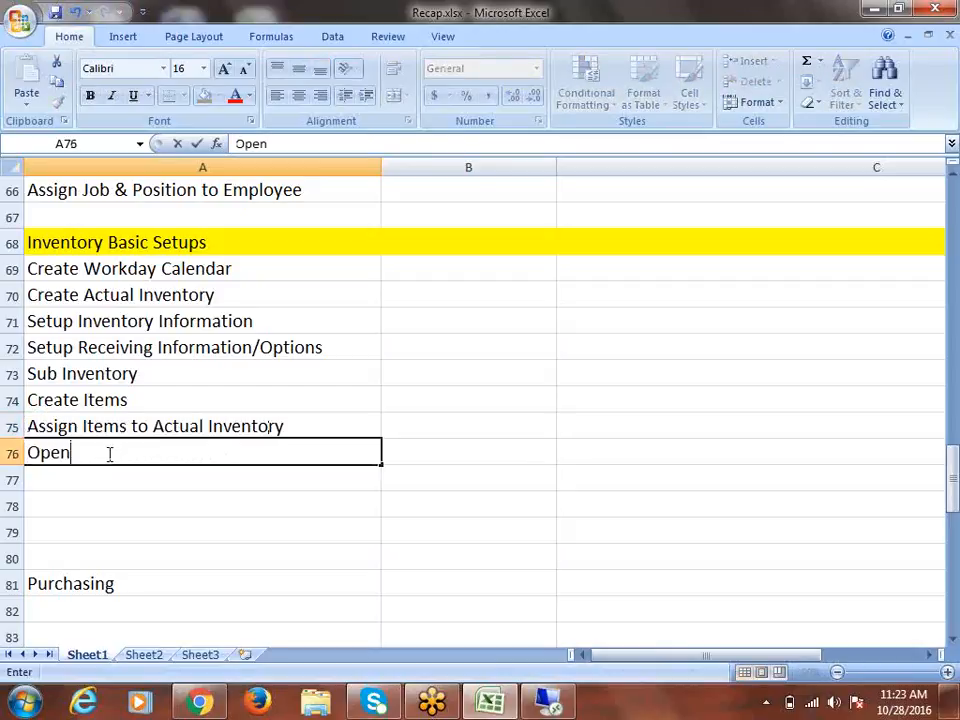
{"action": "type", "text": " Inventory Periods"}
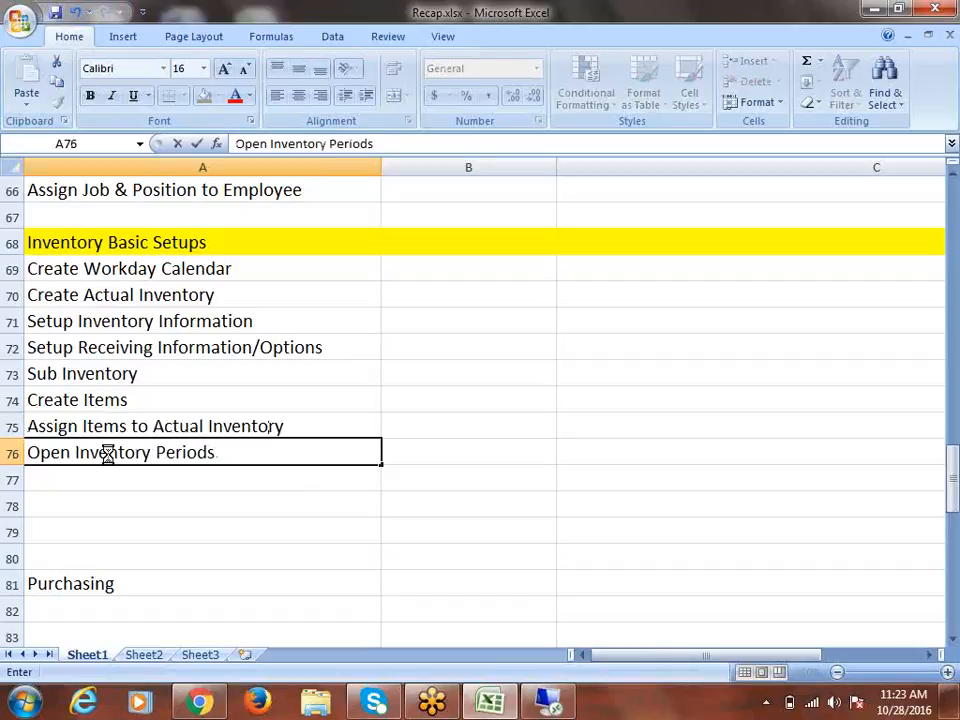
{"action": "key", "text": "Return"}
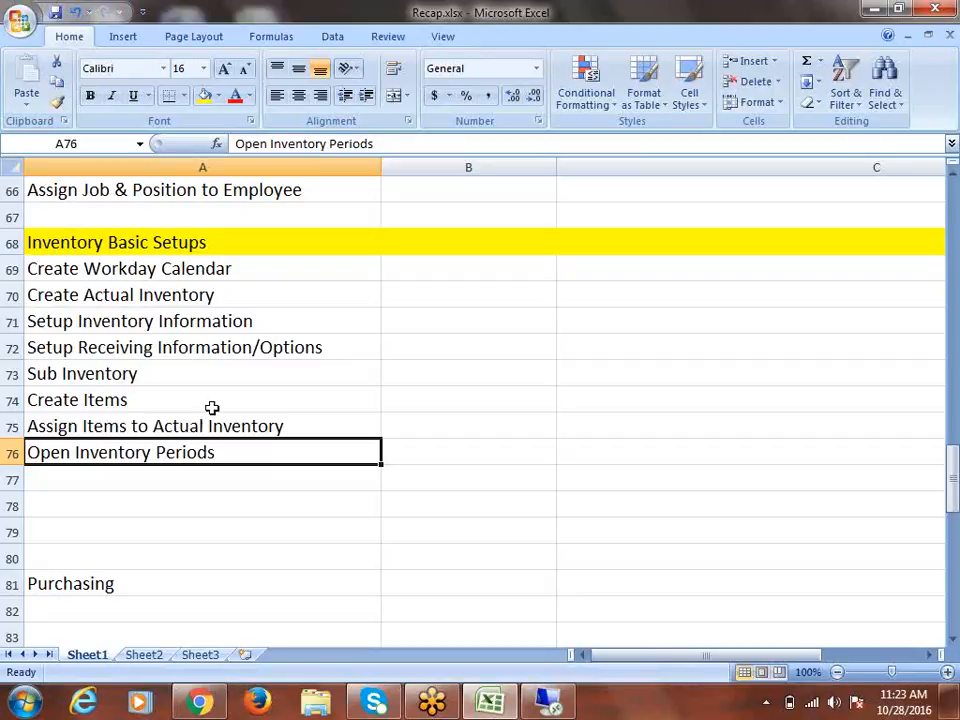
Review each Inventory Basic Setups step, then scroll up to the HRMS section
{"action": "left_click", "coordinate": [171, 270]}
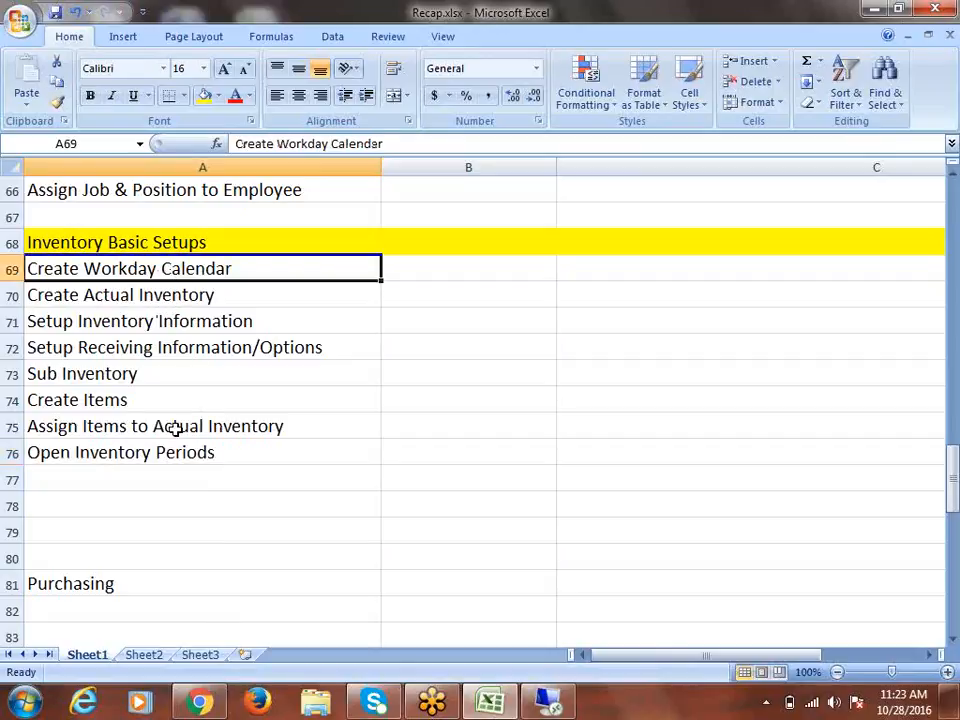
{"action": "left_click", "coordinate": [116, 302]}
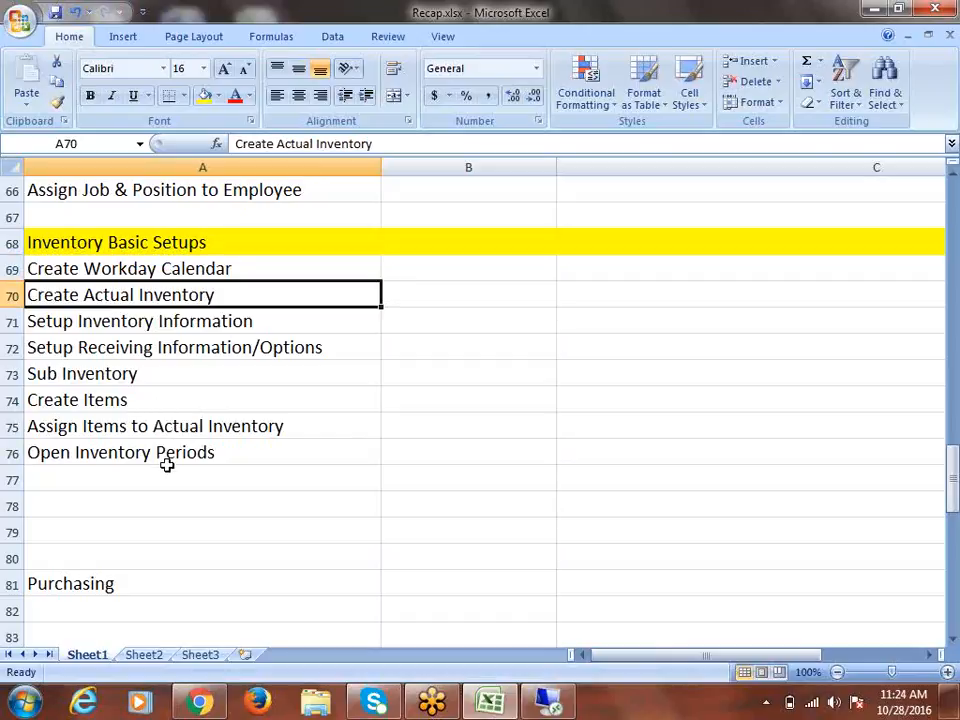
{"action": "left_click", "coordinate": [103, 326]}
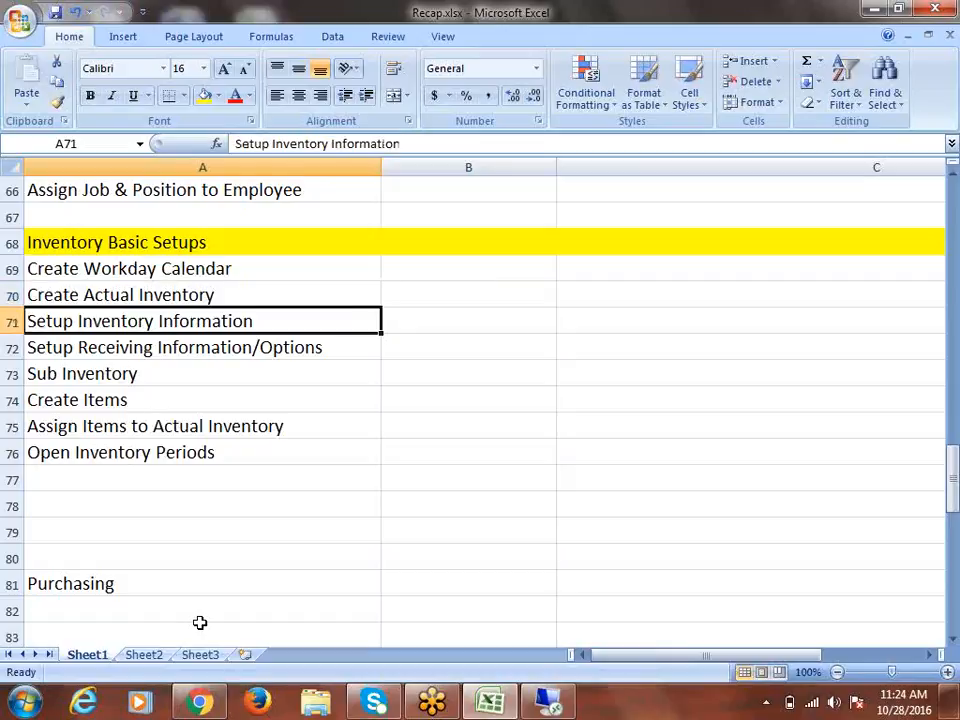
{"action": "left_click", "coordinate": [113, 349]}
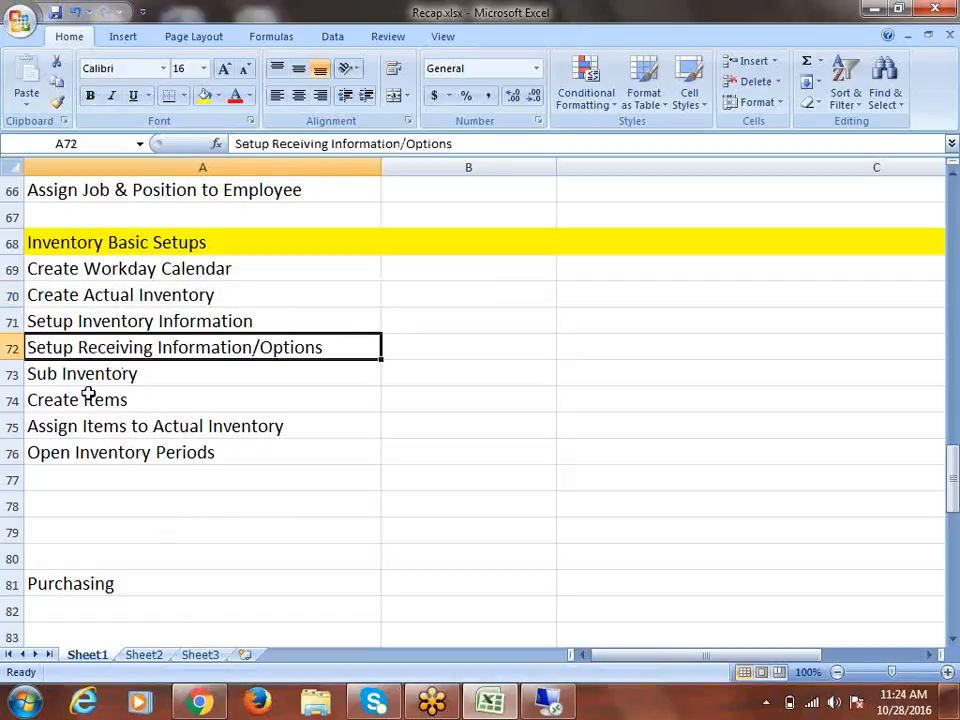
{"action": "left_click", "coordinate": [88, 380]}
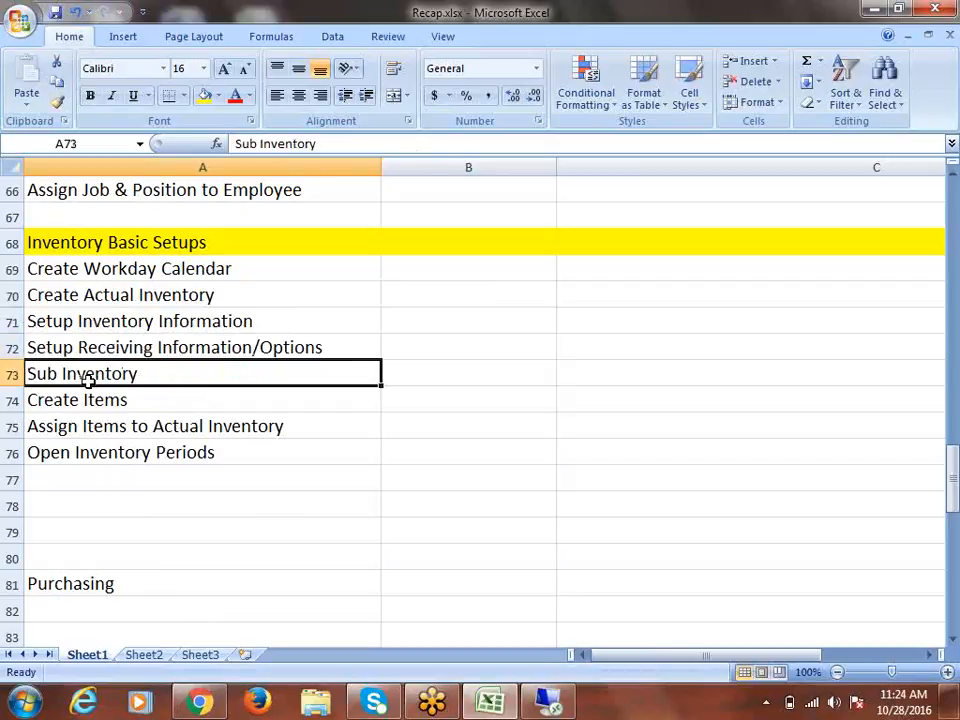
{"action": "left_click", "coordinate": [112, 300]}
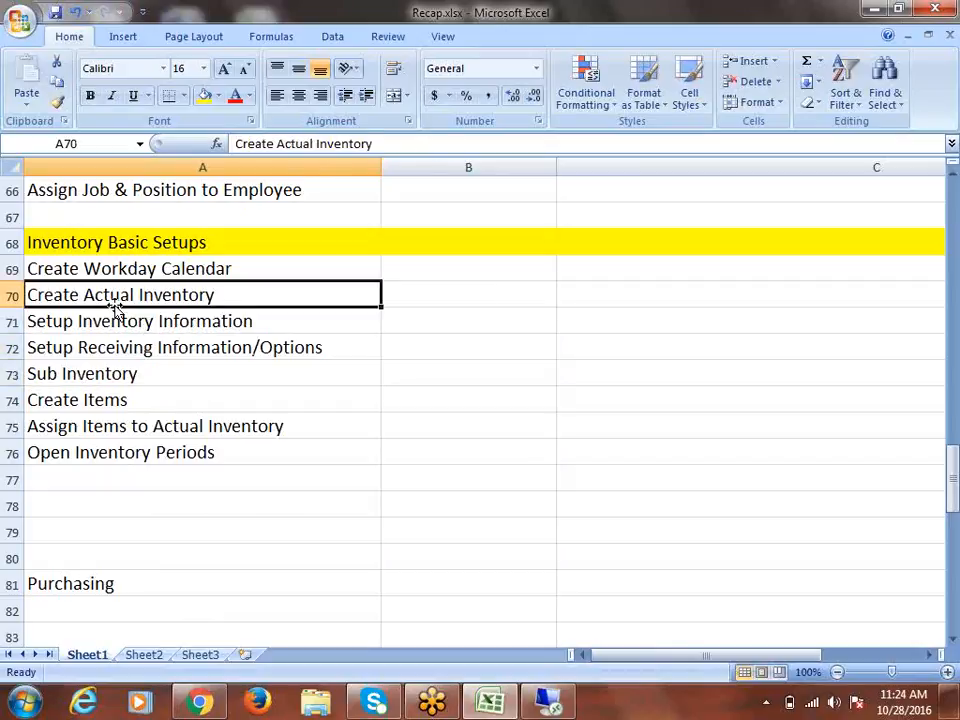
{"action": "left_click", "coordinate": [82, 400]}
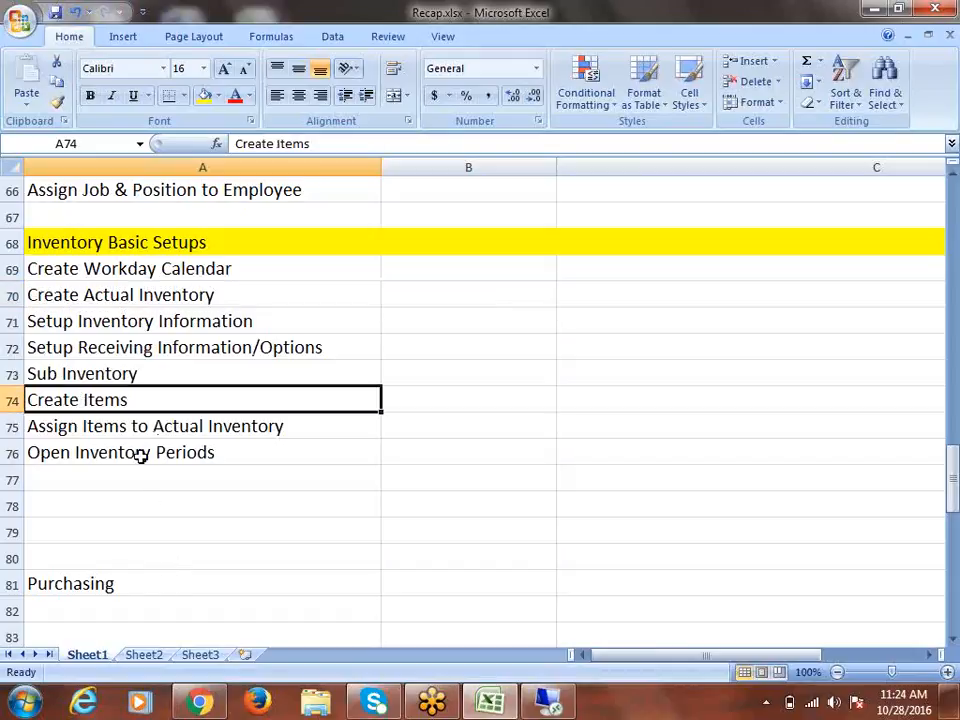
{"action": "key", "text": "Down"}
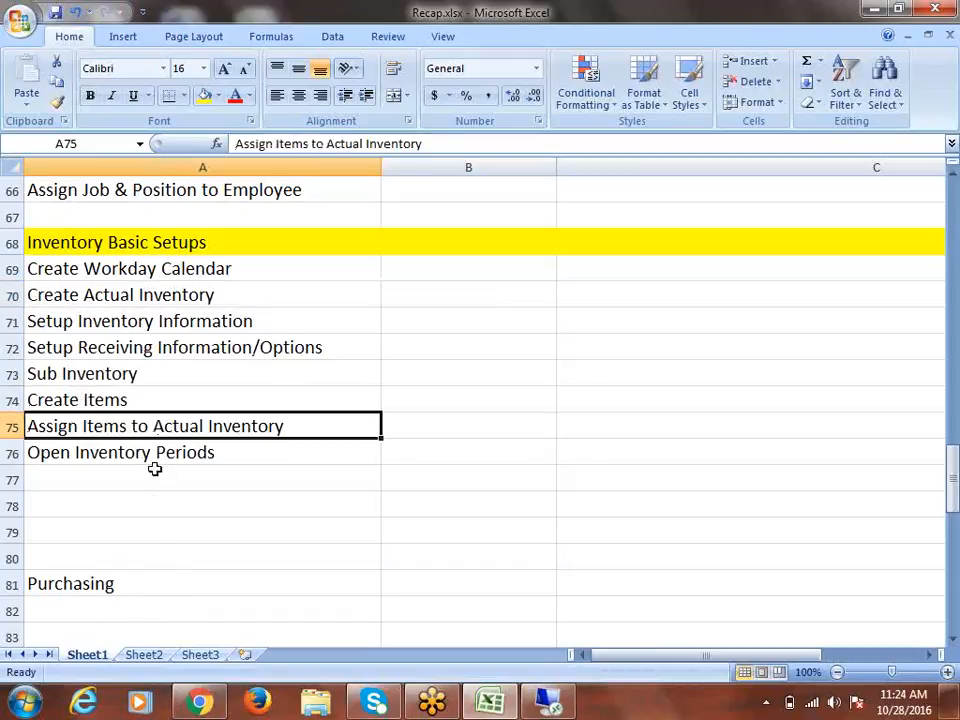
{"action": "left_click", "coordinate": [129, 448]}
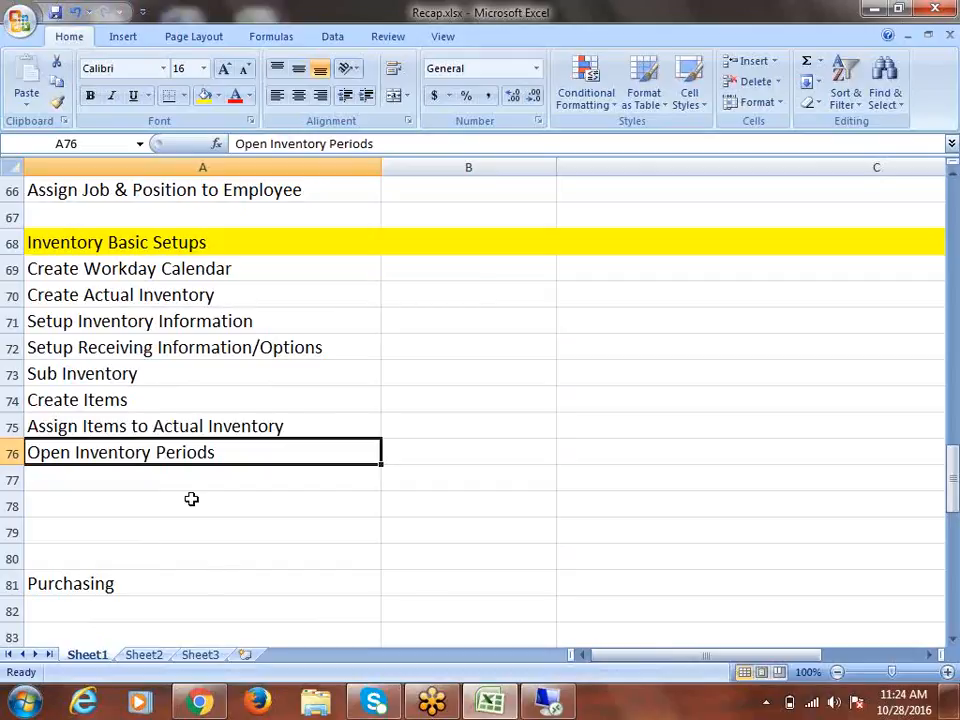
{"action": "scroll", "coordinate": [178, 472], "scroll_direction": "up", "scroll_amount": 1}
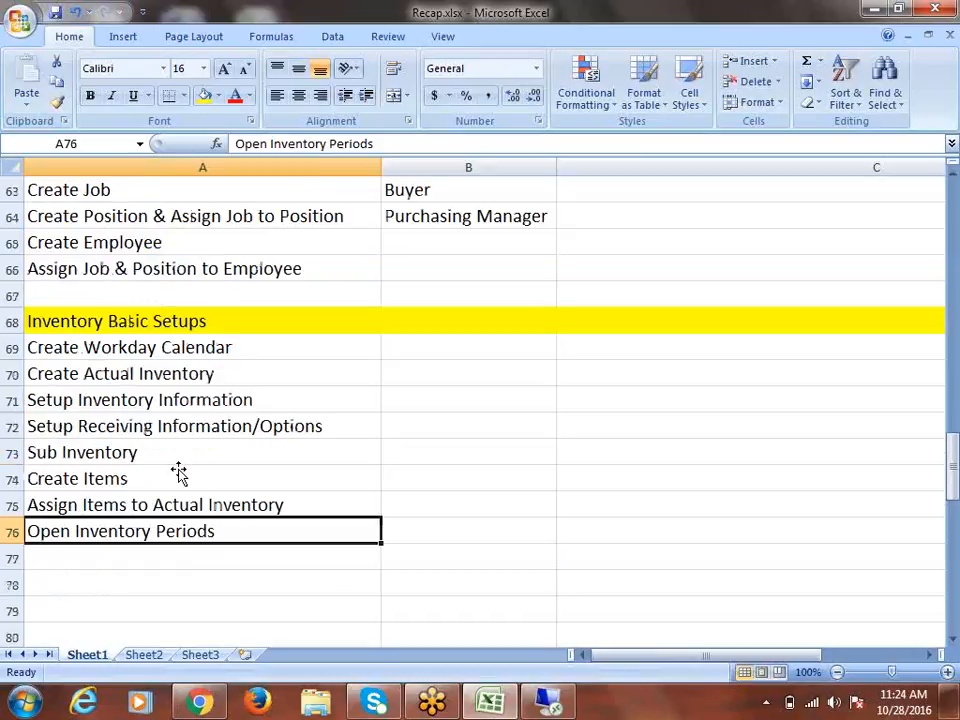
{"action": "scroll", "coordinate": [178, 470], "scroll_direction": "up", "scroll_amount": 1}
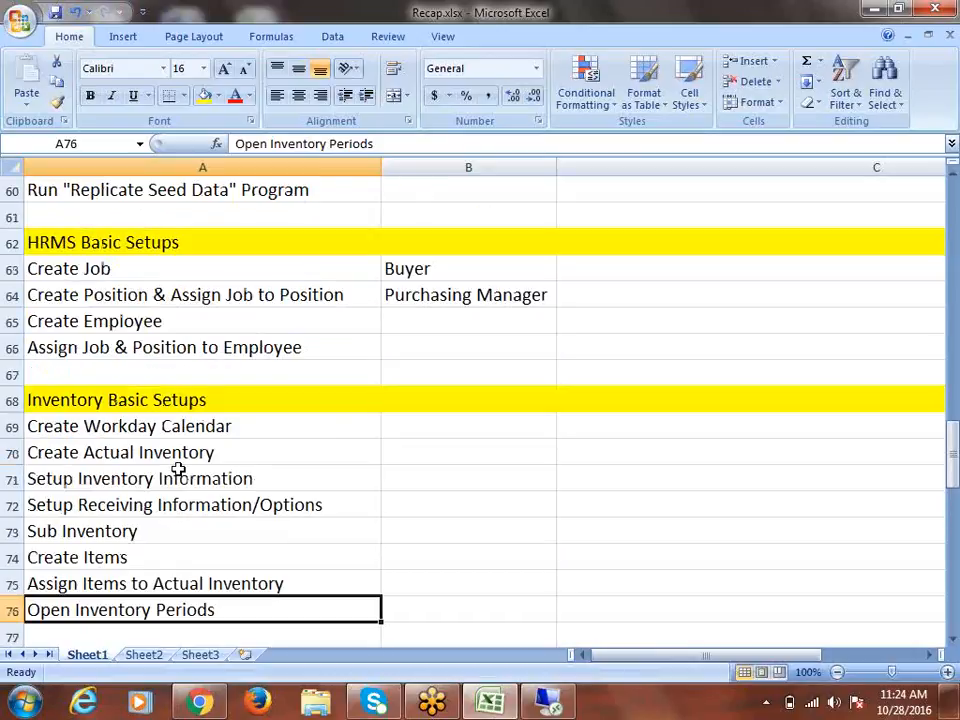
Enter 'Assign Employee to User' in A67 below the last HRMS step
{"action": "left_click", "coordinate": [116, 374]}
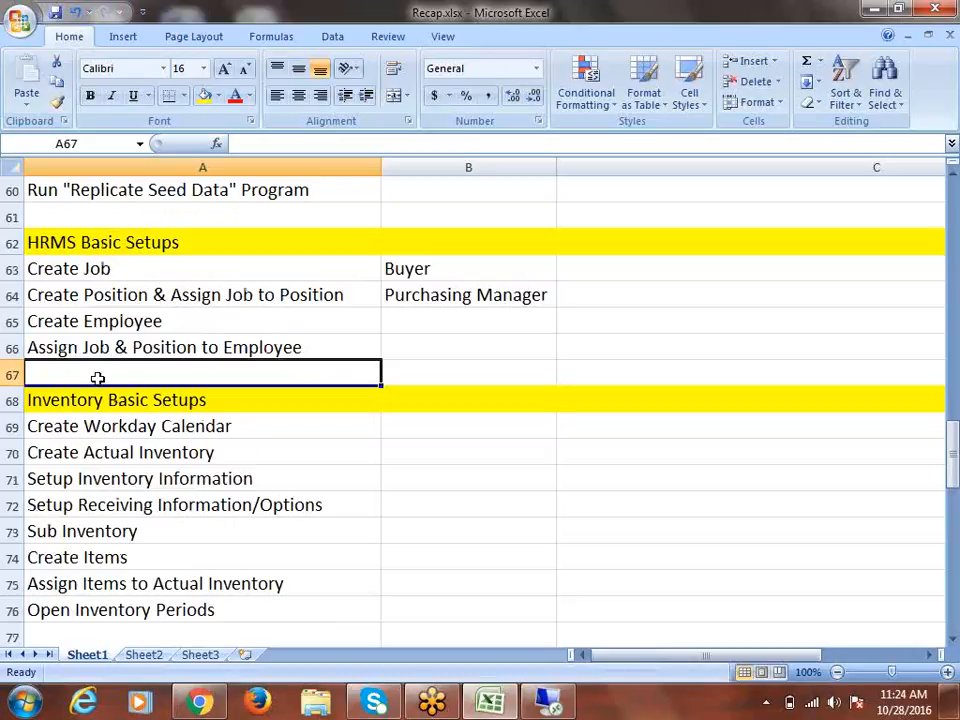
{"action": "type", "text": "Ass"}
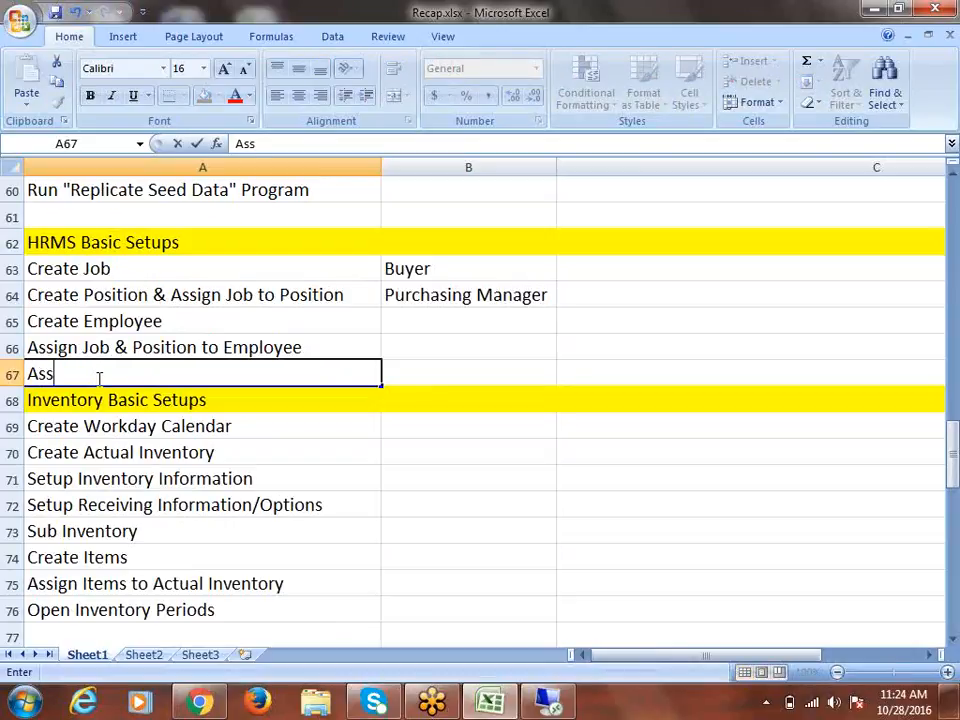
{"action": "type", "text": "ign Emplo"}
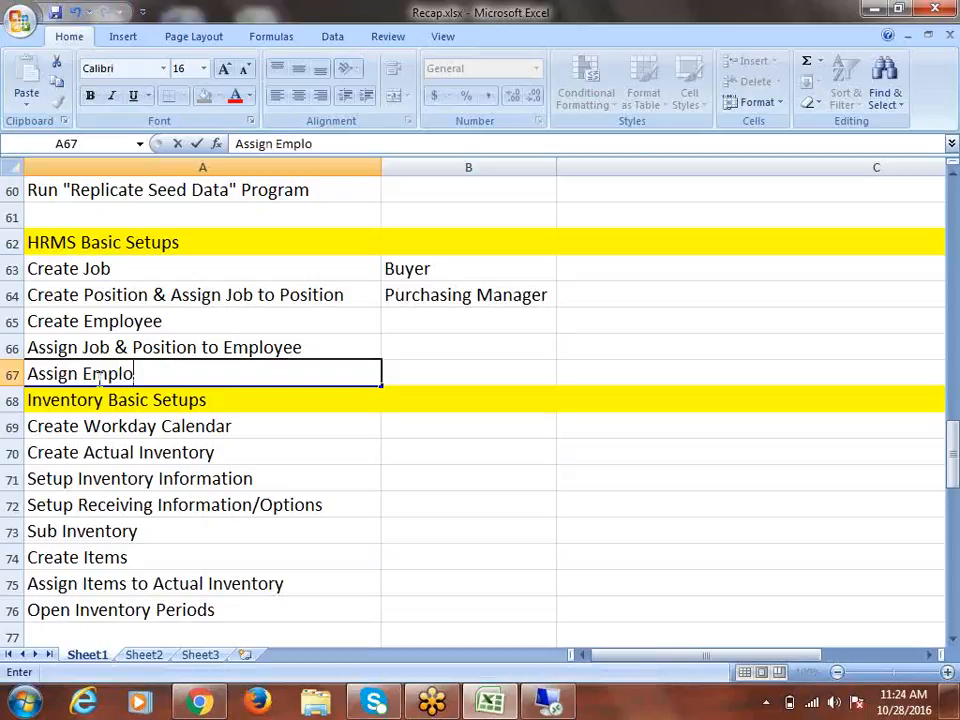
{"action": "type", "text": "yee to User"}
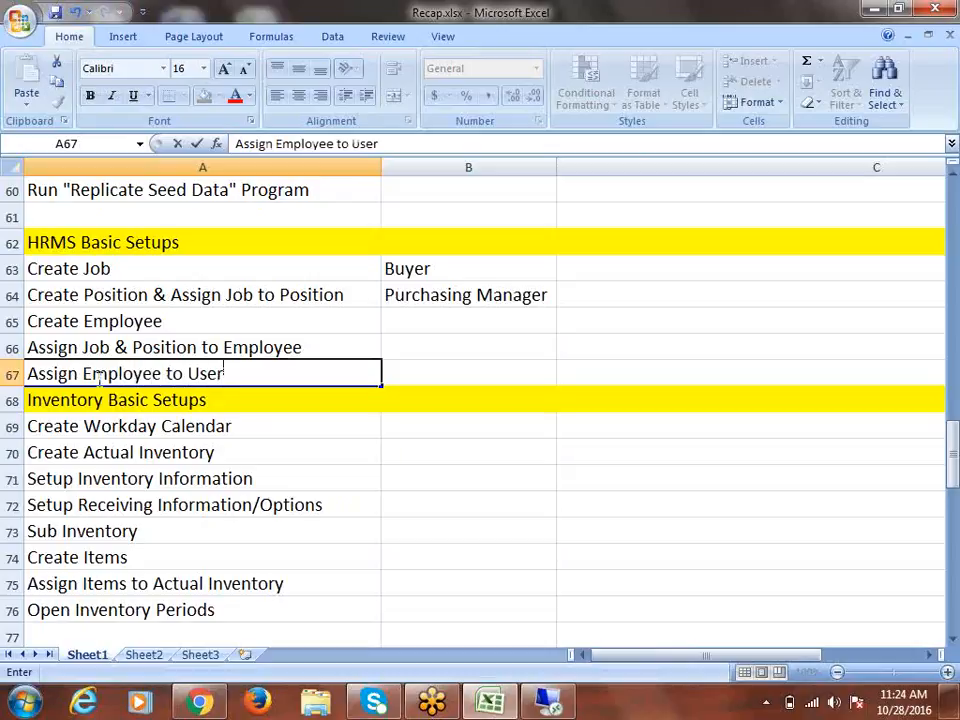
{"action": "key", "text": "ctrl+Return"}
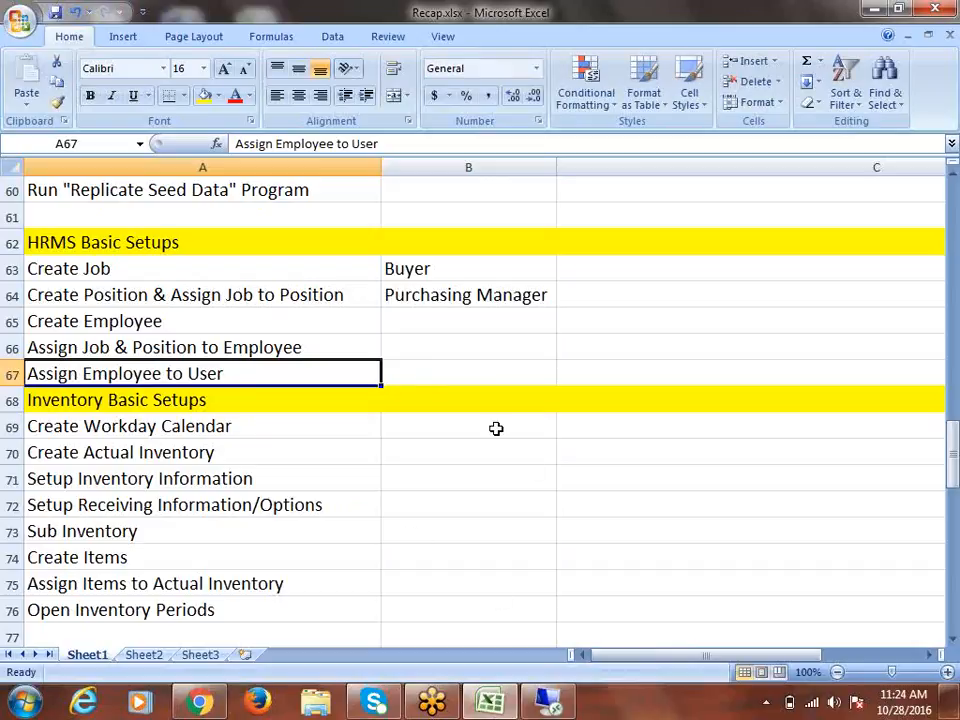
{"action": "scroll", "coordinate": [430, 510], "scroll_direction": "down", "scroll_amount": 1}
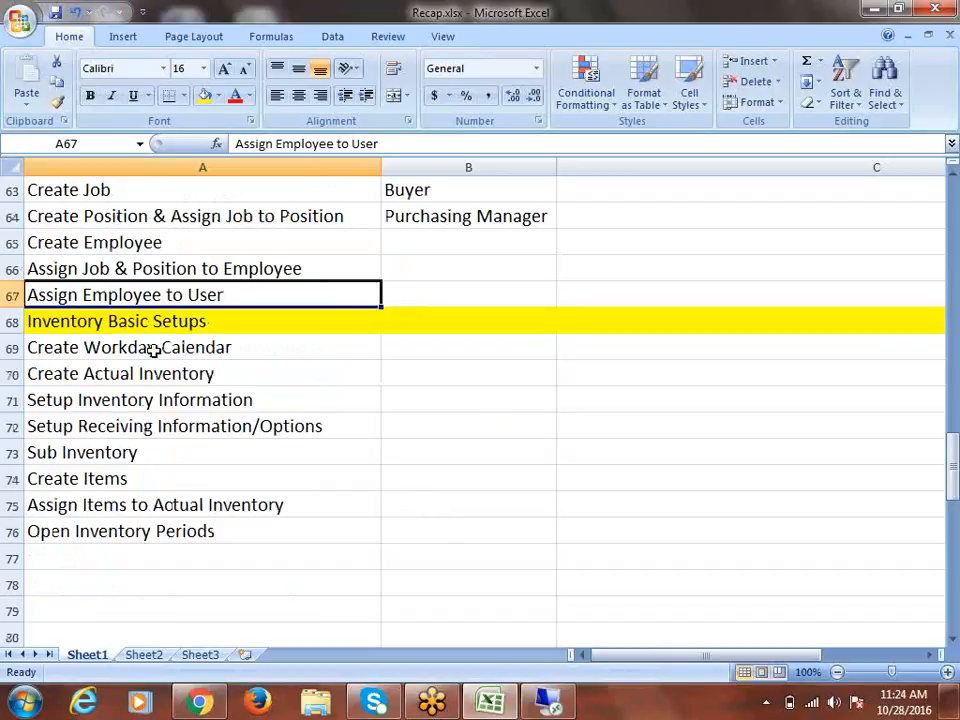
{"action": "left_click_drag", "start_coordinate": [153, 349], "coordinate": [207, 534]}
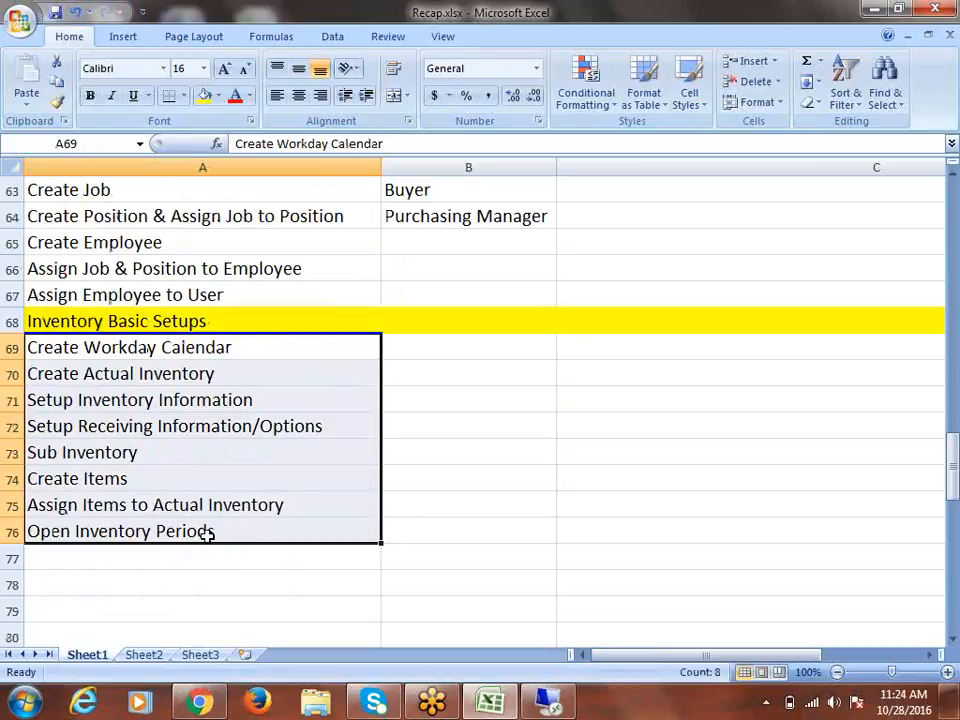
{"action": "scroll", "coordinate": [197, 529], "scroll_direction": "up", "scroll_amount": 1}
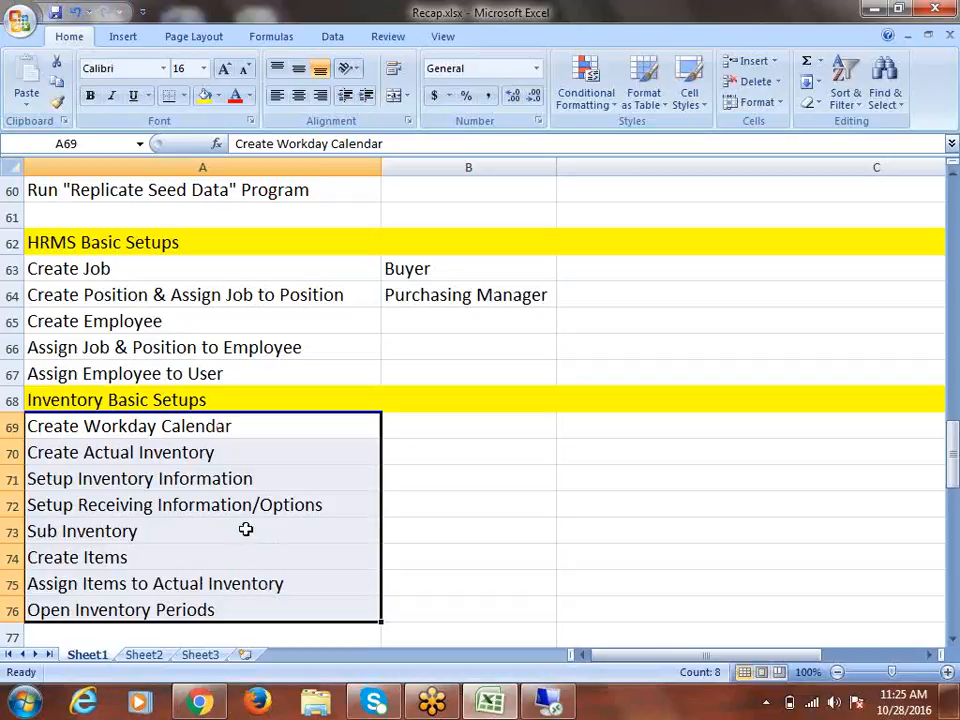
{"action": "scroll", "coordinate": [253, 501], "scroll_direction": "down", "scroll_amount": 2}
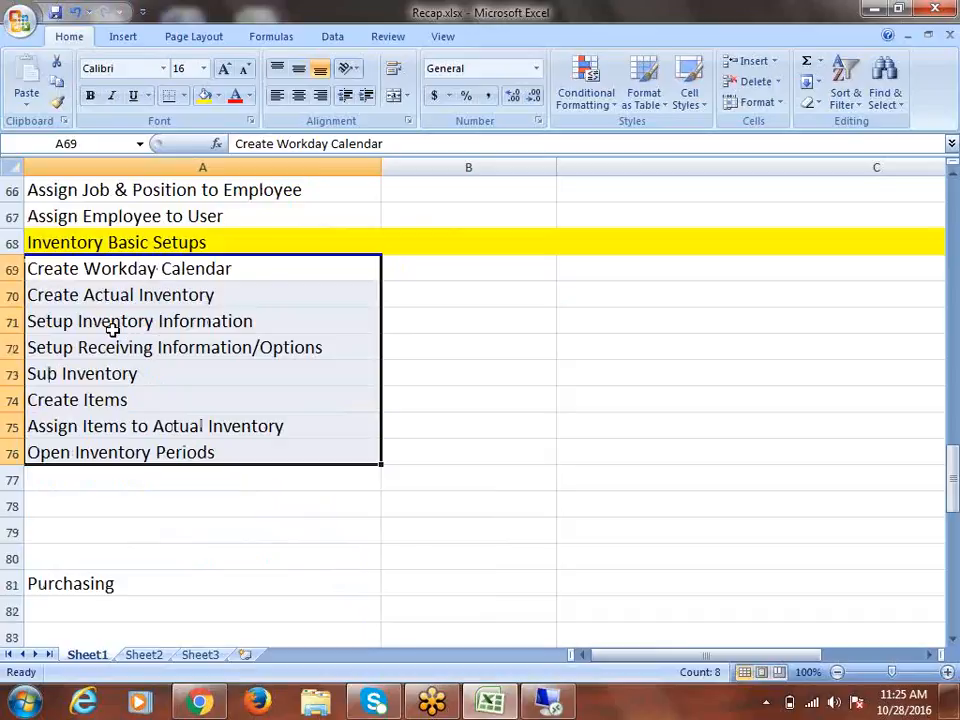
{"action": "left_click_drag", "start_coordinate": [112, 329], "coordinate": [120, 345]}
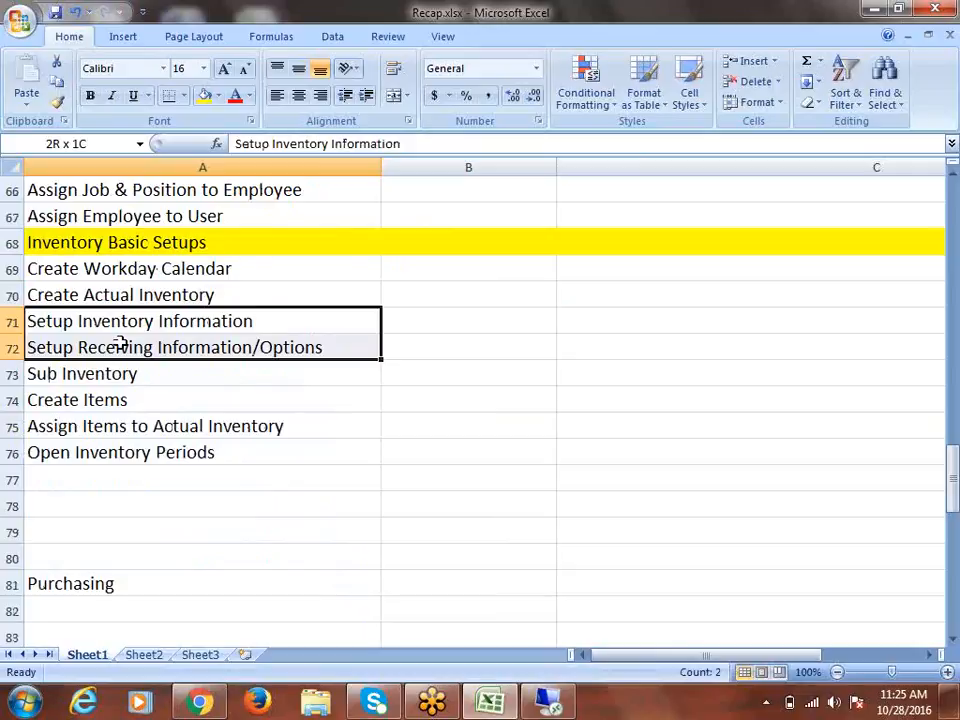
{"action": "left_click_drag", "start_coordinate": [120, 345], "coordinate": [121, 344]}
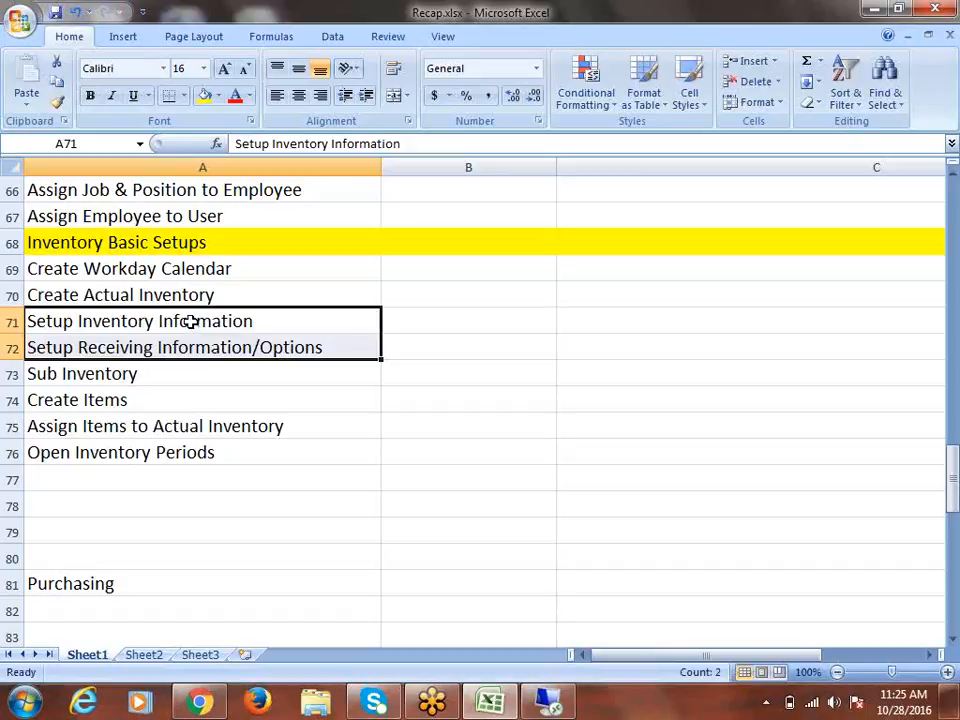
{"action": "scroll", "coordinate": [189, 325], "scroll_direction": "down", "scroll_amount": 2}
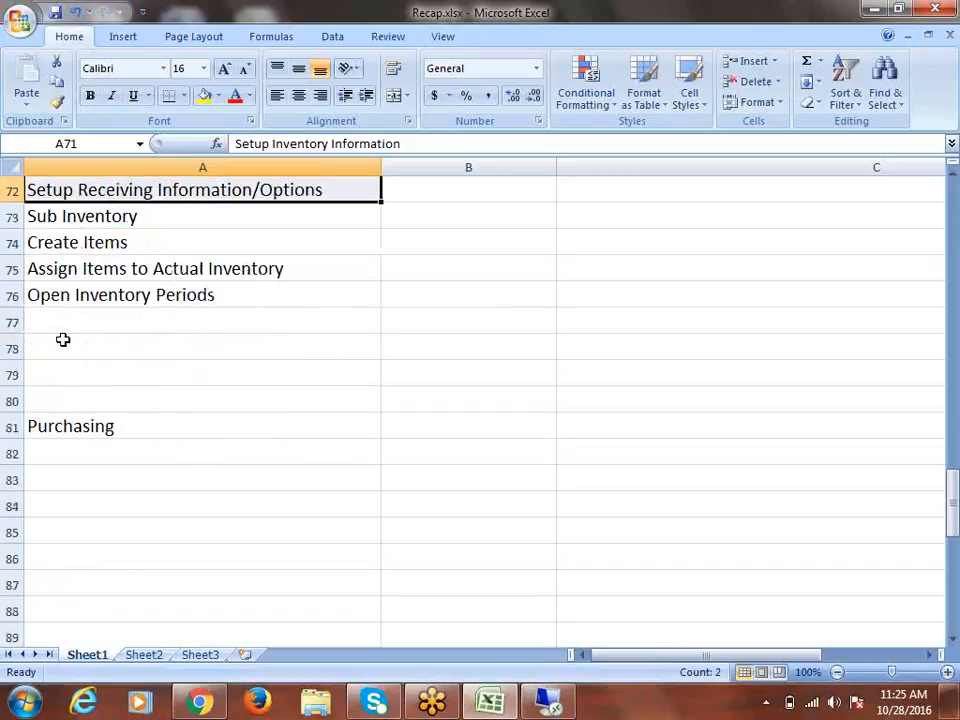
Delete the three blank rows above Purchasing
{"action": "left_click", "coordinate": [10, 347]}
{"action": "right_click", "coordinate": [10, 347]}
{"action": "left_click", "coordinate": [100, 465]}
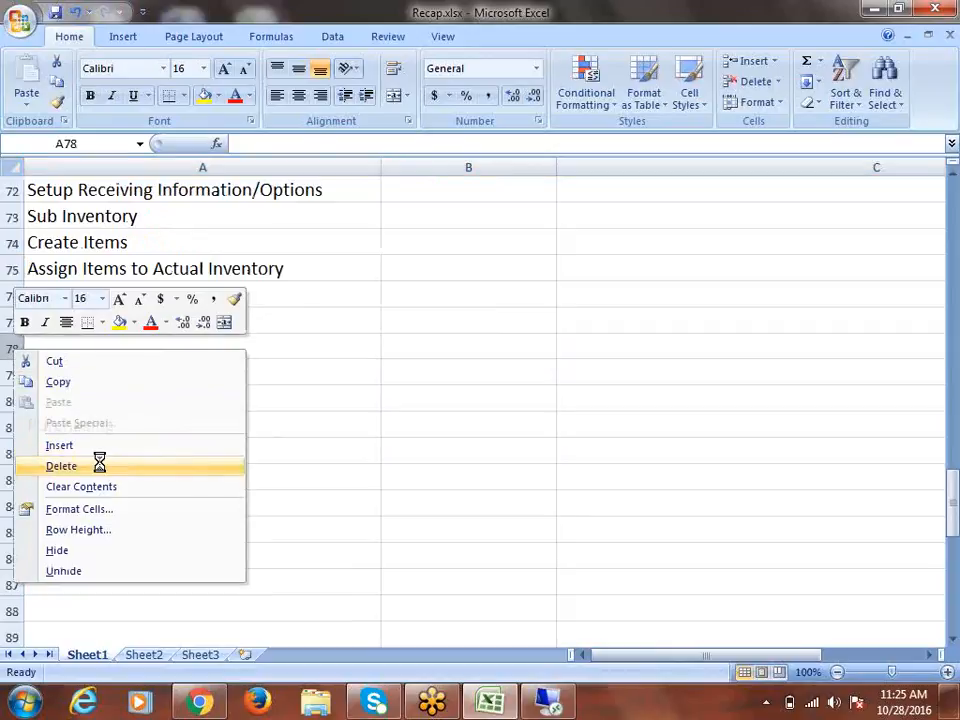
{"action": "right_click", "coordinate": [13, 345]}
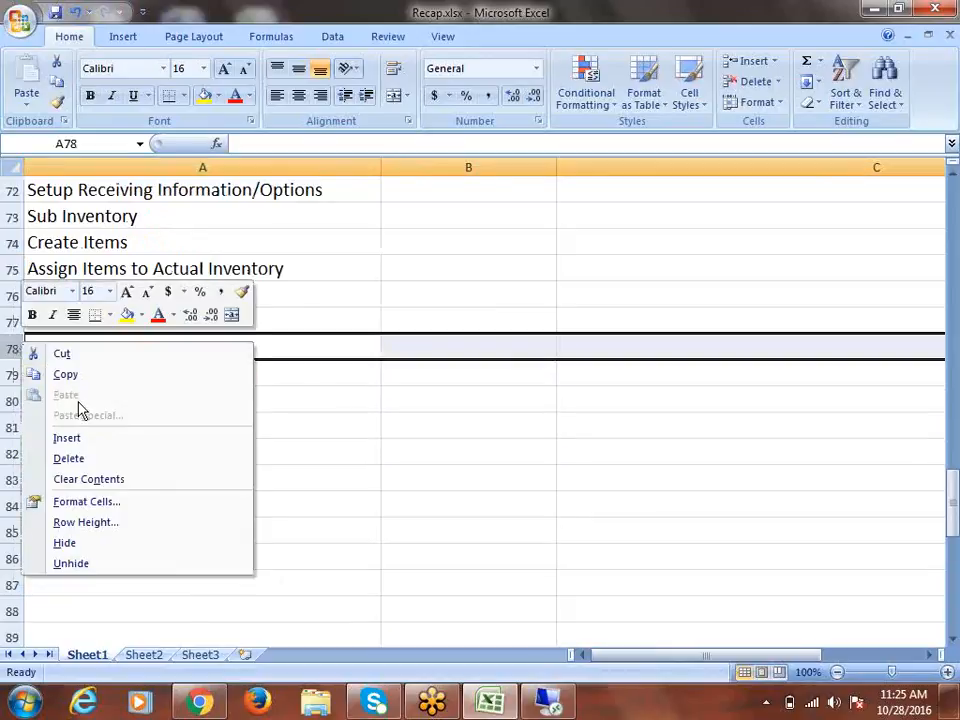
{"action": "left_click", "coordinate": [89, 461]}
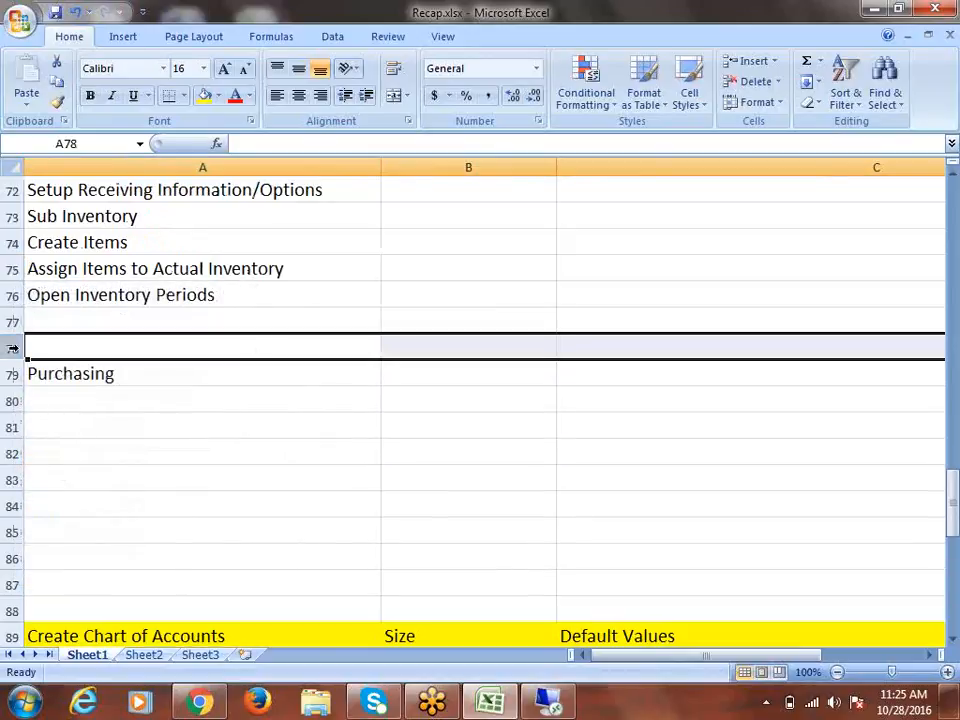
{"action": "right_click", "coordinate": [11, 345]}
{"action": "left_click", "coordinate": [99, 465]}
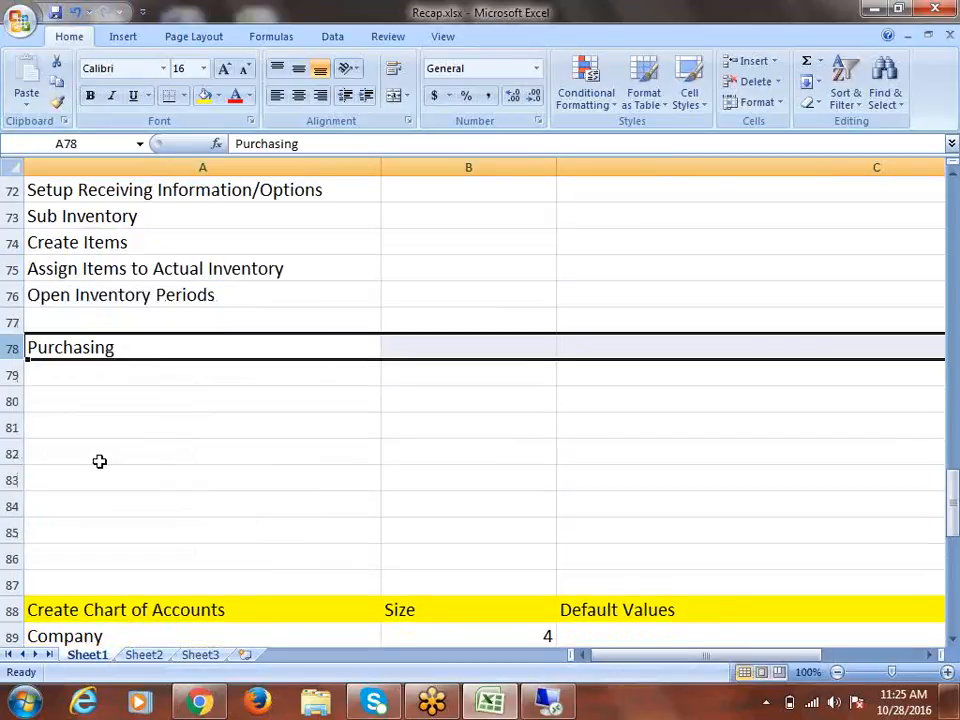
Rename the heading to 'Purchasing Basic Setups', save, and fill its row yellow
{"action": "left_click", "coordinate": [135, 356]}
{"action": "double_click", "coordinate": [139, 352]}
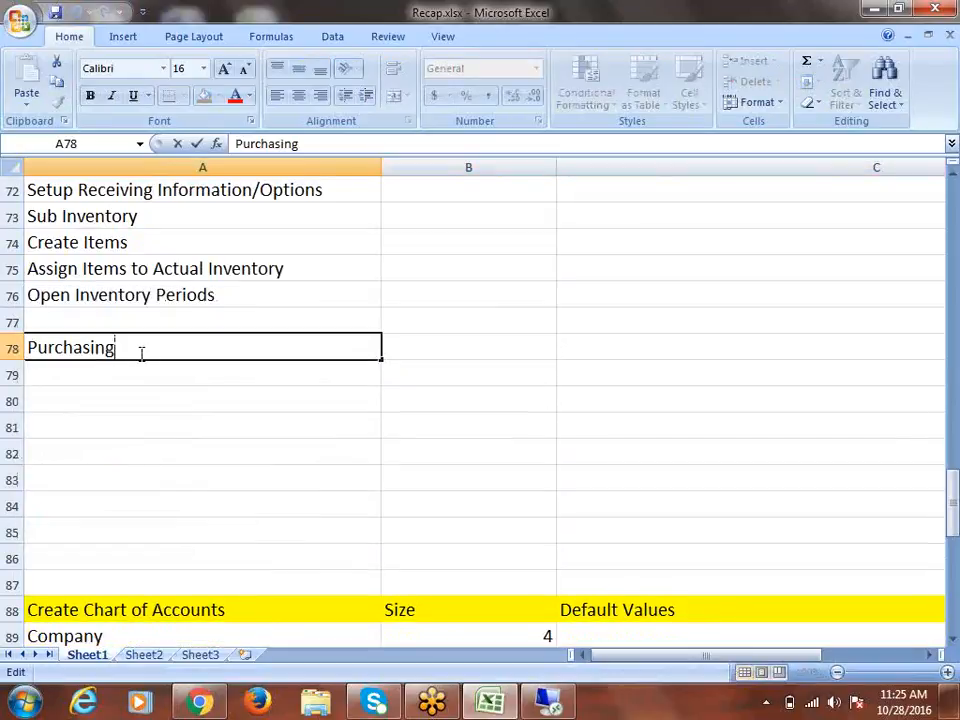
{"action": "type", "text": "Basic Setups"}
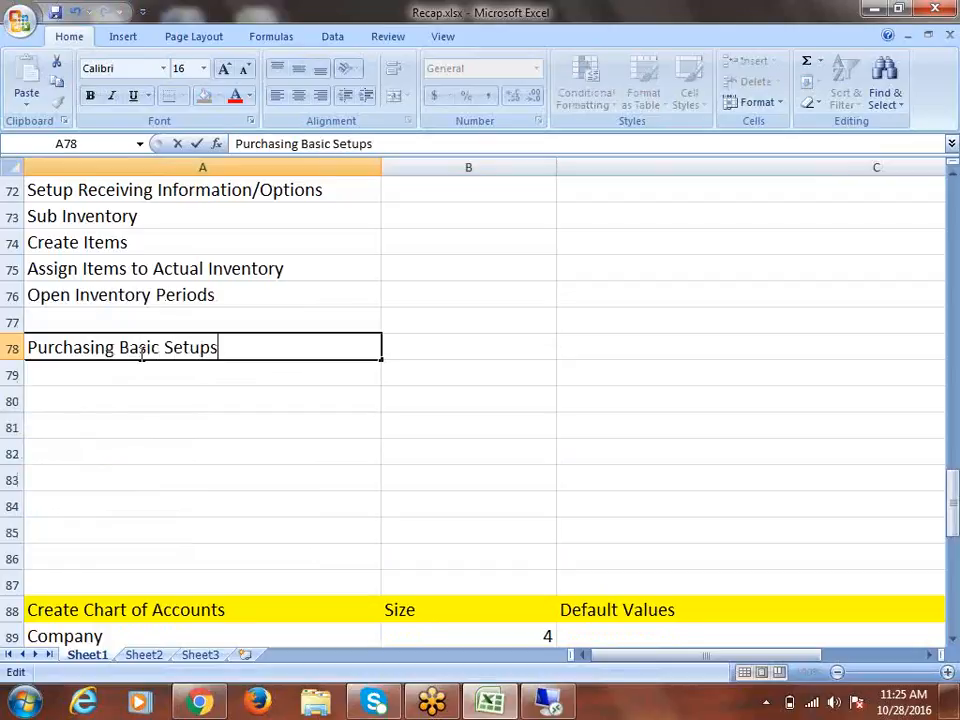
{"action": "key", "text": "ctrl+s"}
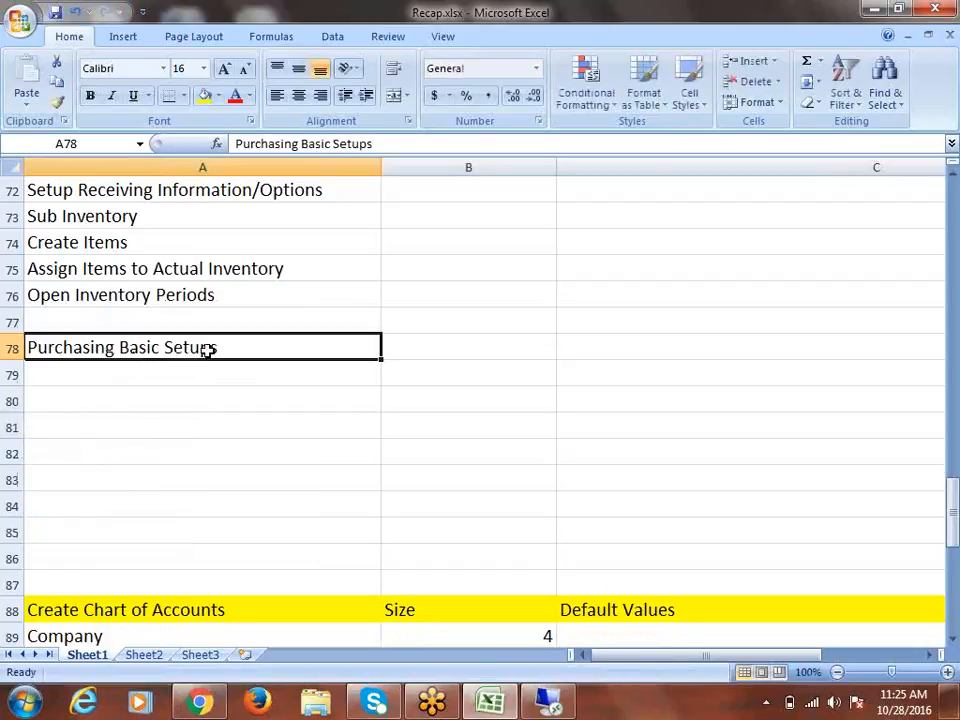
{"action": "left_click", "coordinate": [6, 348]}
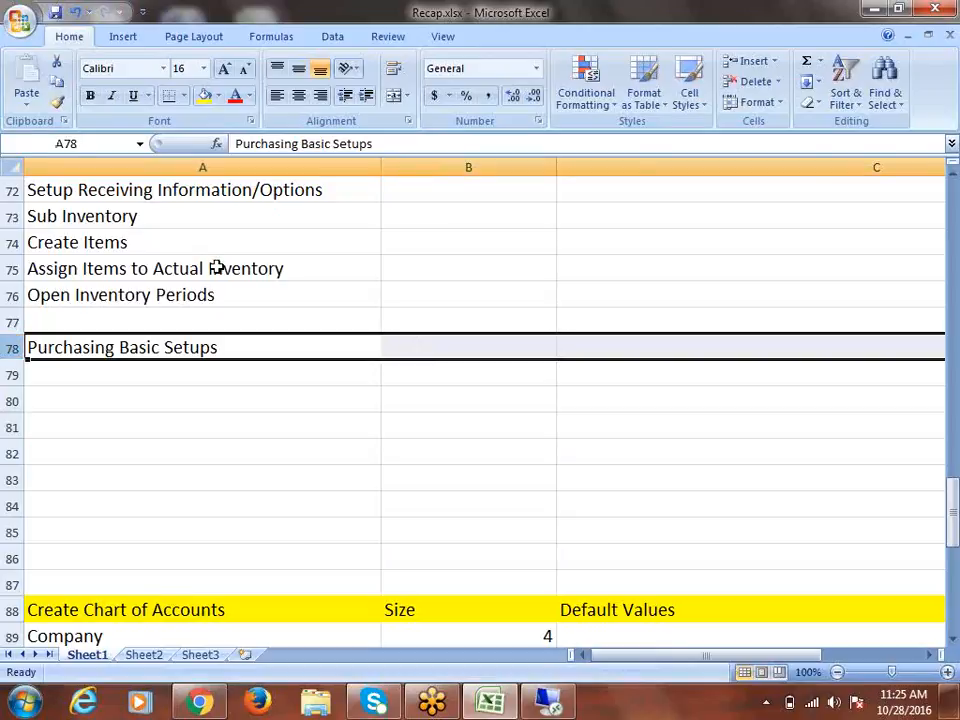
{"action": "left_click", "coordinate": [204, 97]}
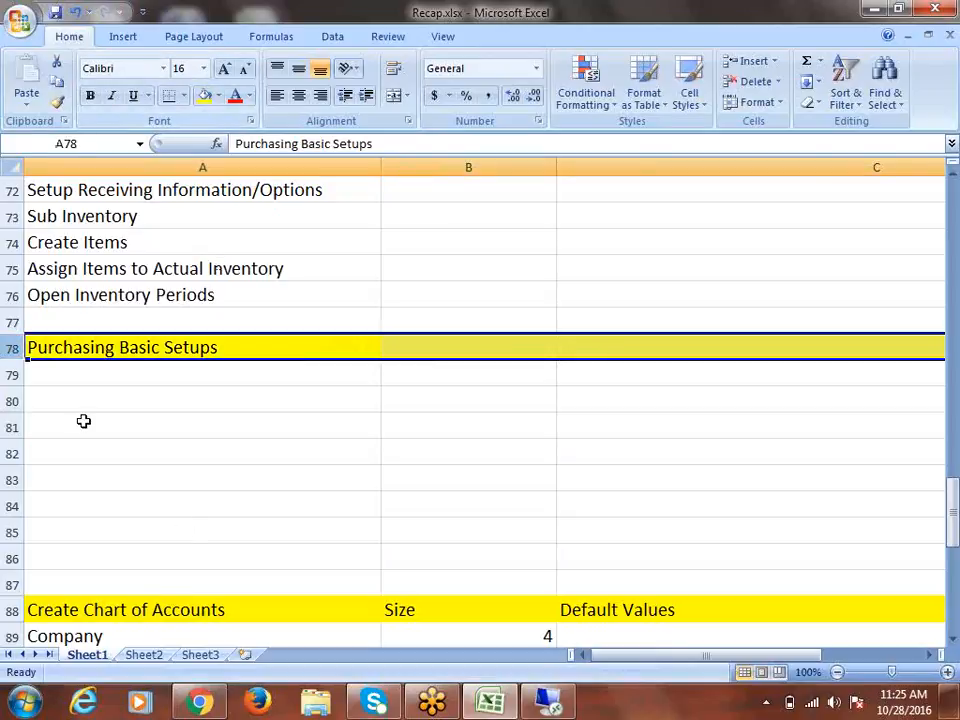
{"action": "left_click", "coordinate": [71, 371]}
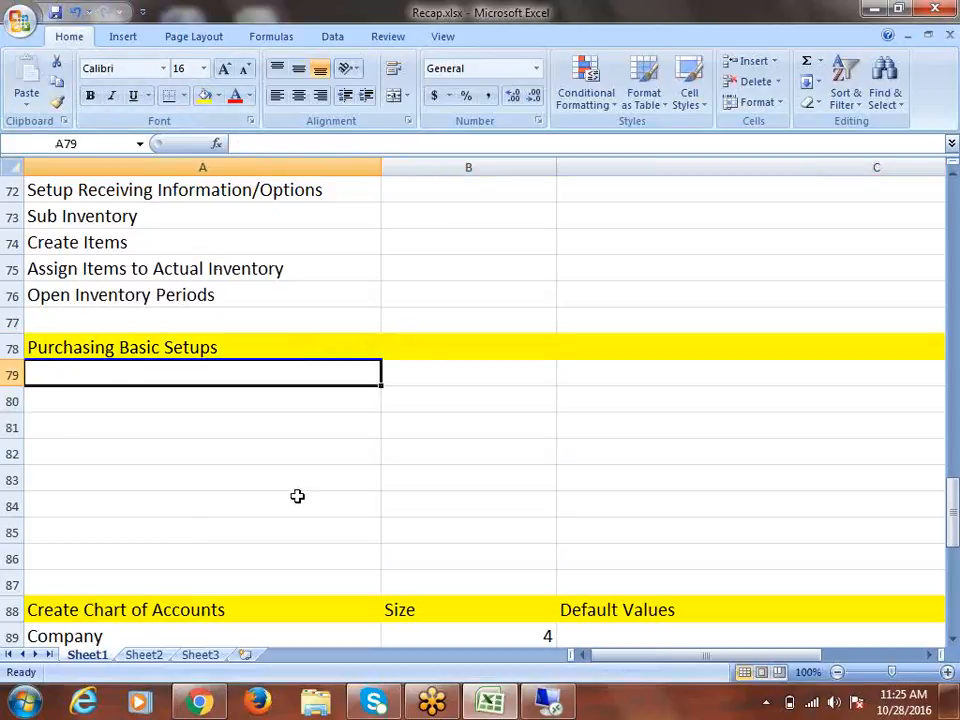
List Configure Financials Options, Configure Purchasing Options, Create Employee as Buyer and Setup Approvals down column A
{"action": "type", "text": "Configure"}
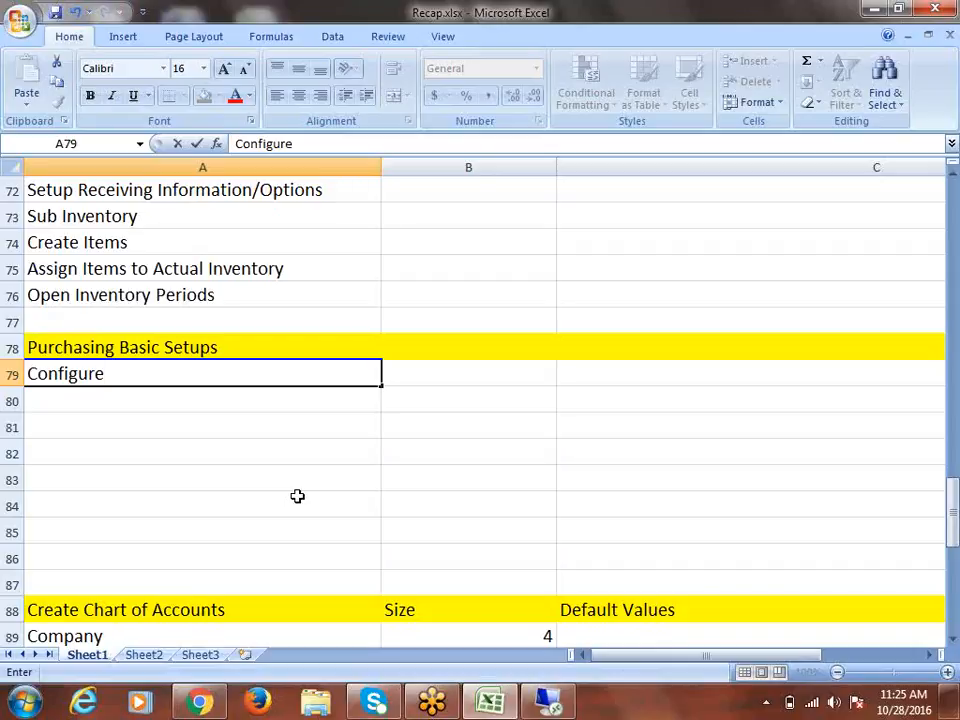
{"action": "type", "text": " Financials"}
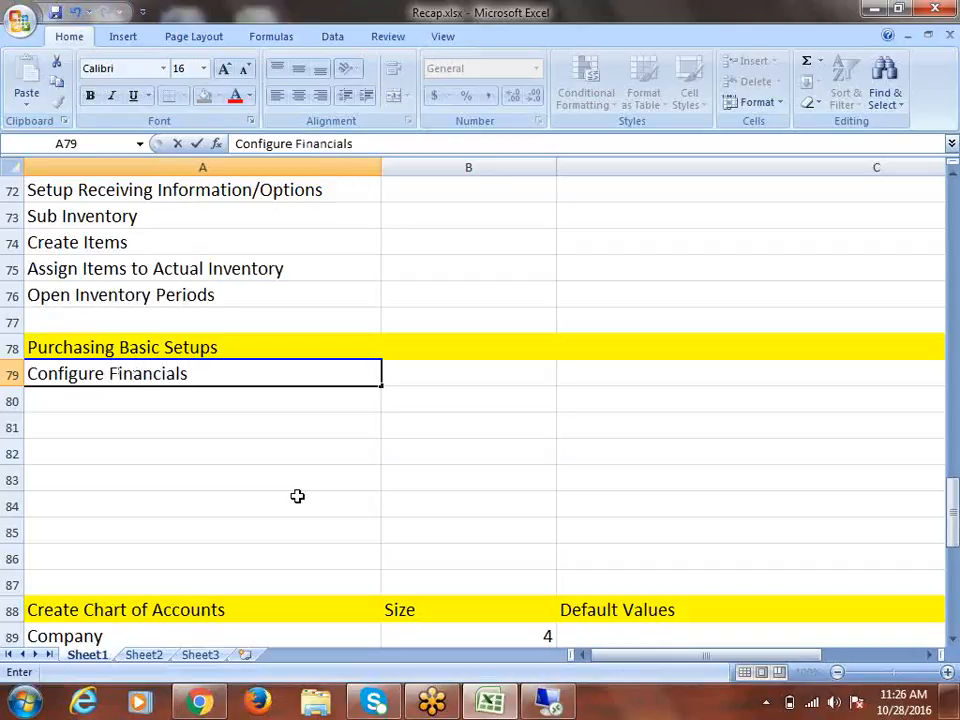
{"action": "type", "text": " Options"}
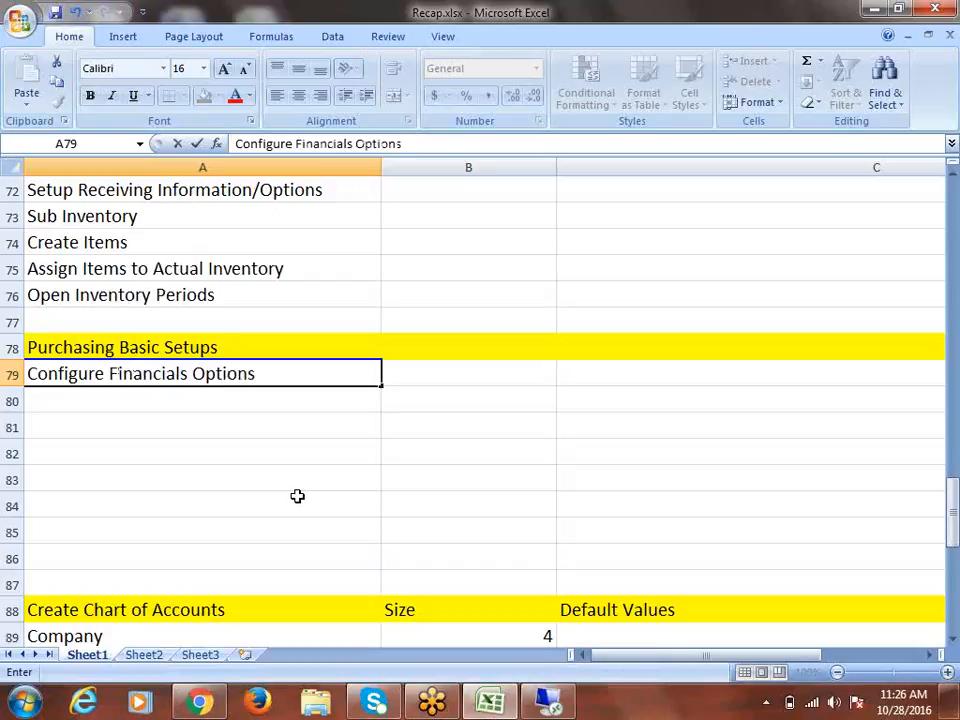
{"action": "key", "text": "Return"}
{"action": "type", "text": "Configu"}
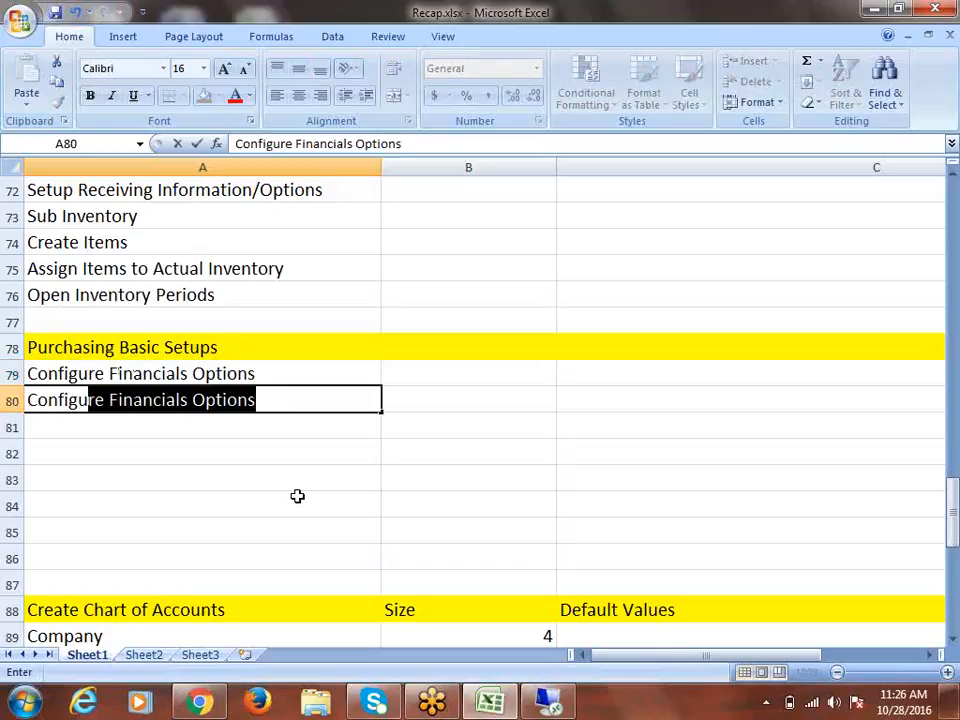
{"action": "type", "text": "re Purc"}
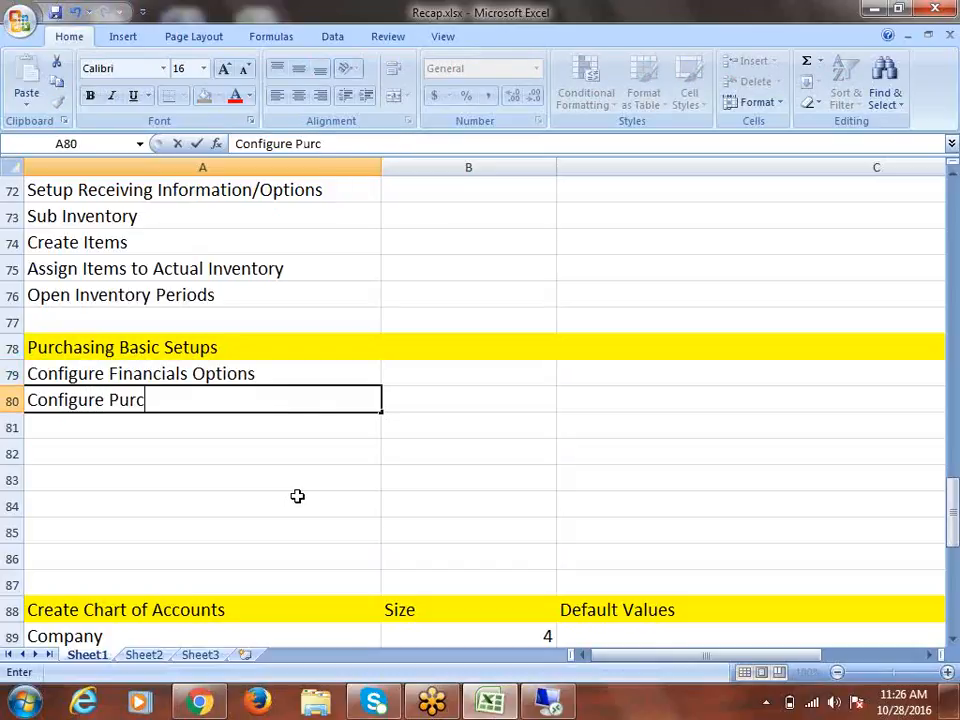
{"action": "type", "text": "hasing Options"}
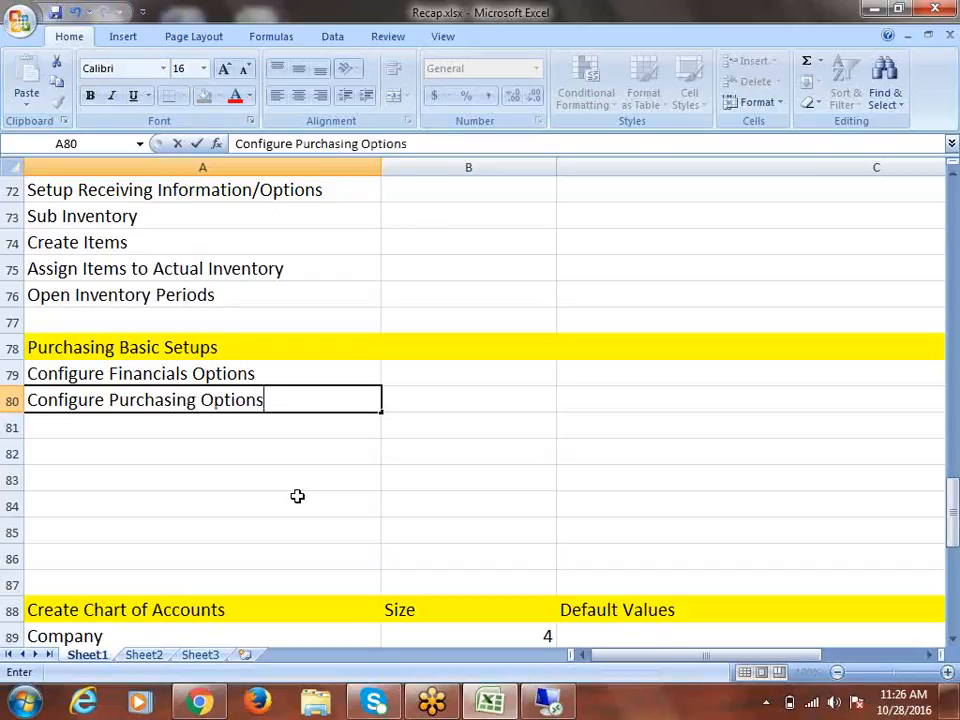
{"action": "key", "text": "Return"}
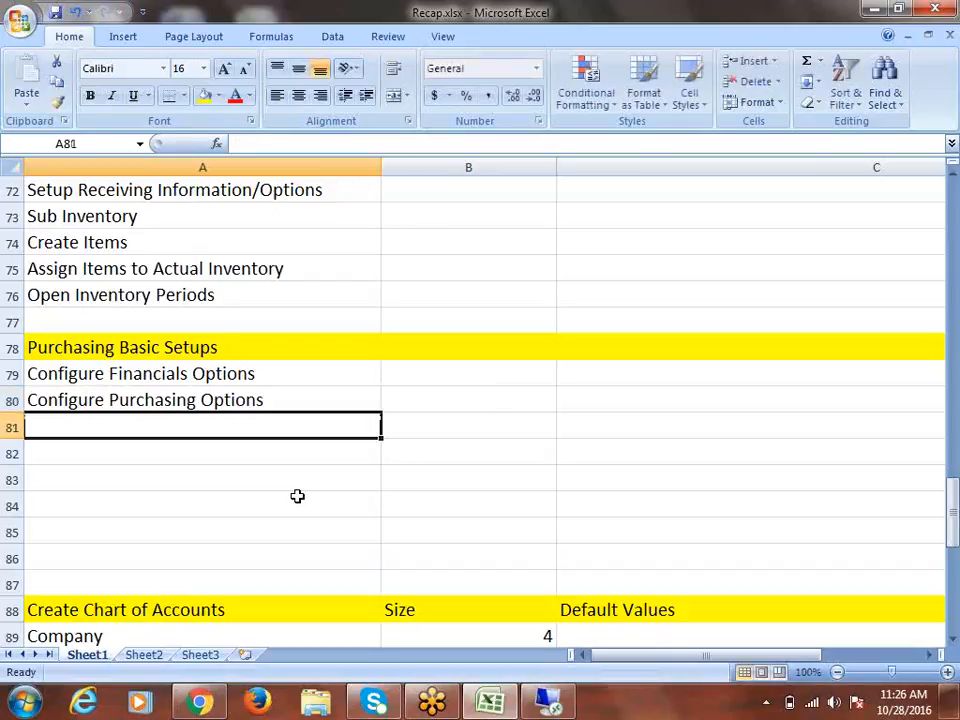
{"action": "type", "text": "Create Buyer"}
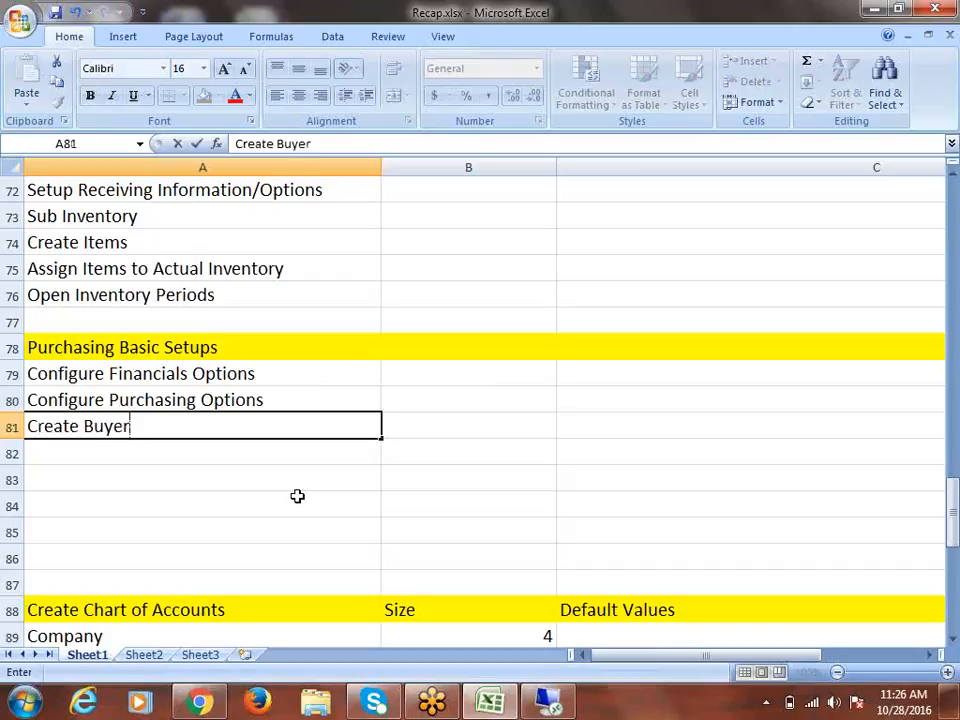
{"action": "key", "text": "BackSpace"}
{"action": "key", "text": "BackSpace"}
{"action": "key", "text": "BackSpace"}
{"action": "key", "text": "BackSpace"}
{"action": "key", "text": "BackSpace"}
{"action": "type", "text": "E"}
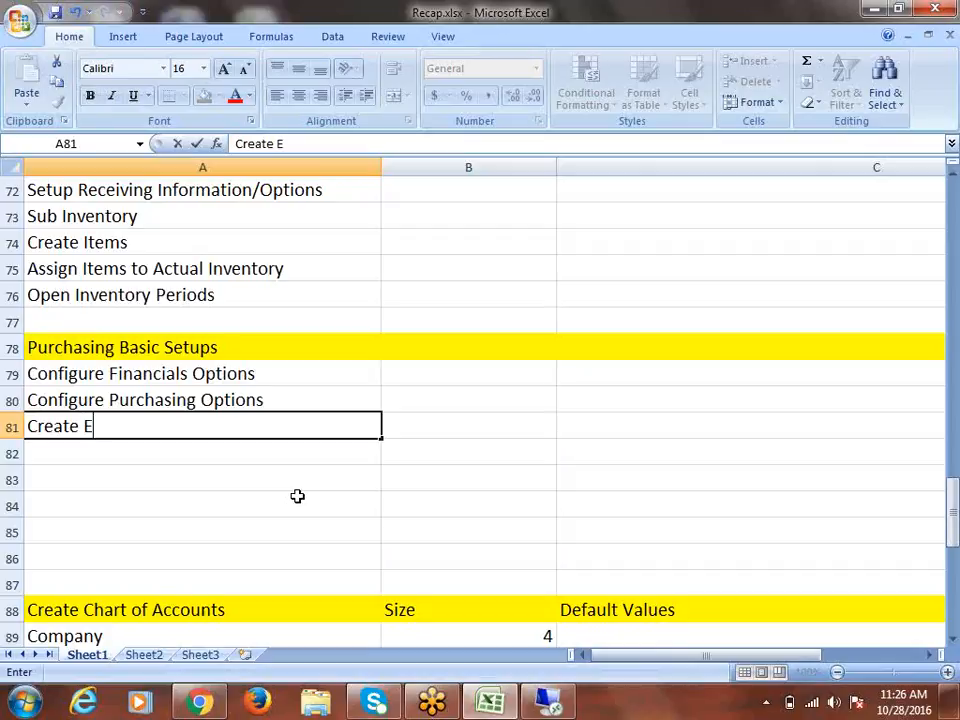
{"action": "type", "text": "mployee as"}
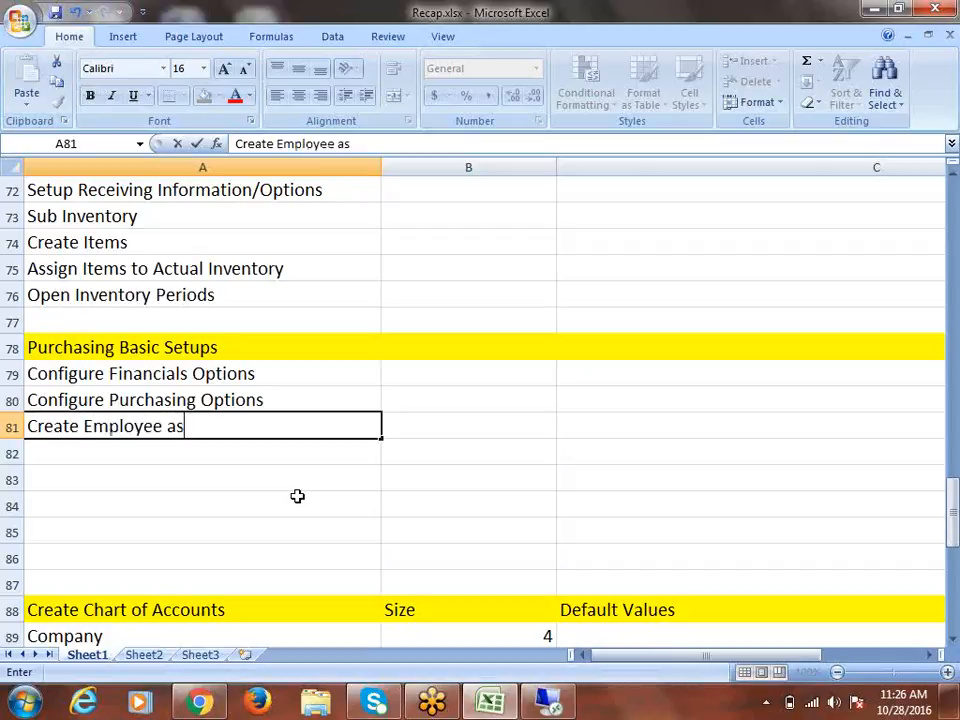
{"action": "type", "text": " Buyer"}
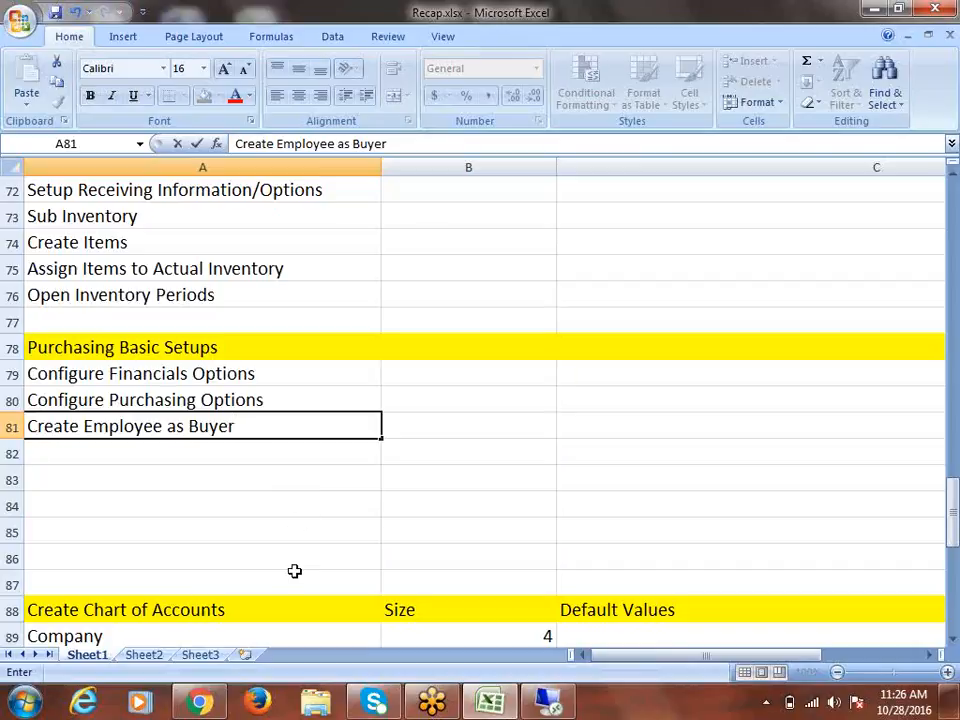
{"action": "left_click", "coordinate": [135, 454]}
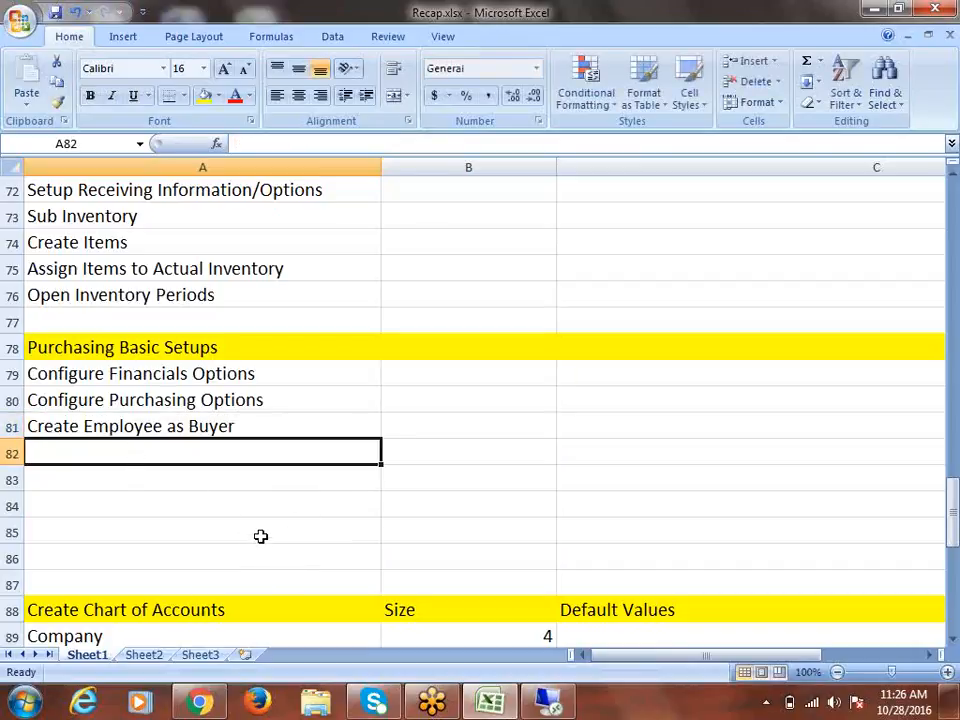
{"action": "type", "text": "Se"}
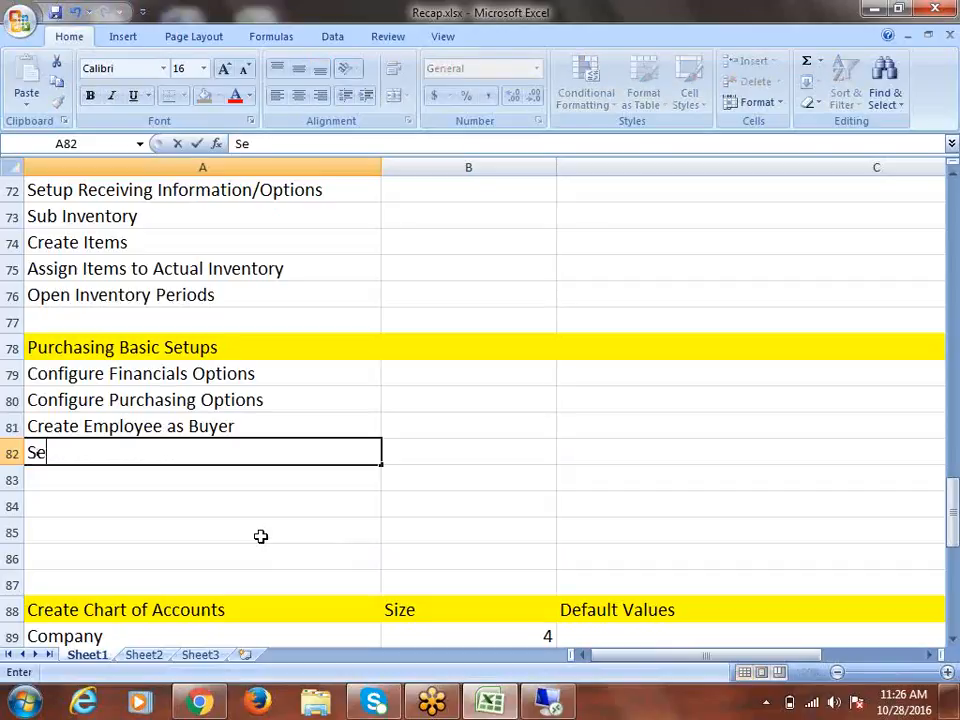
{"action": "type", "text": "tup A"}
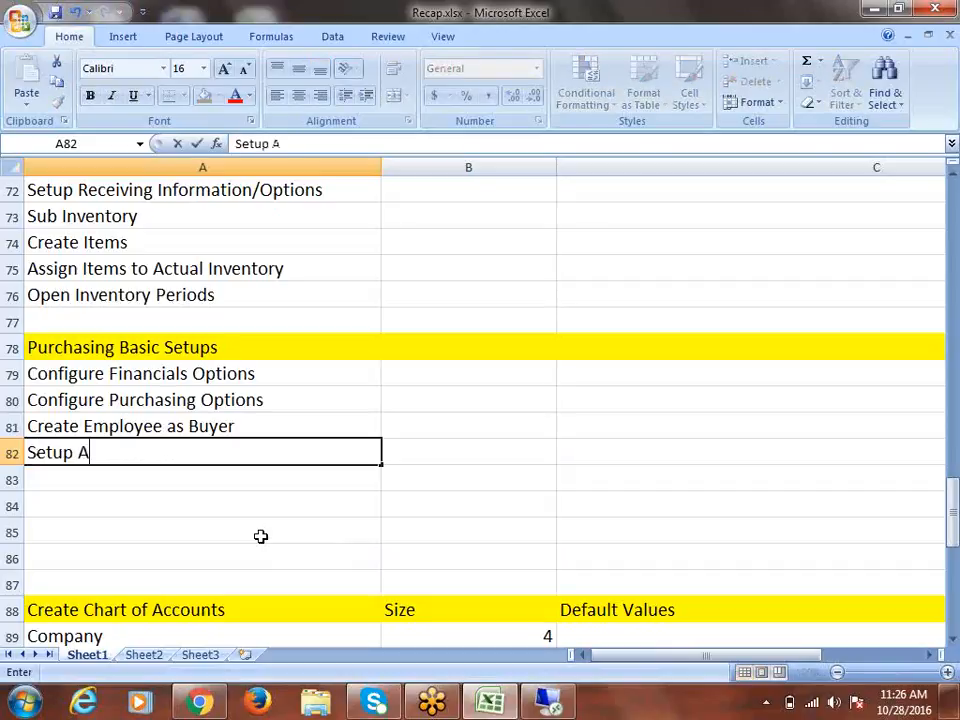
{"action": "type", "text": "pprovals"}
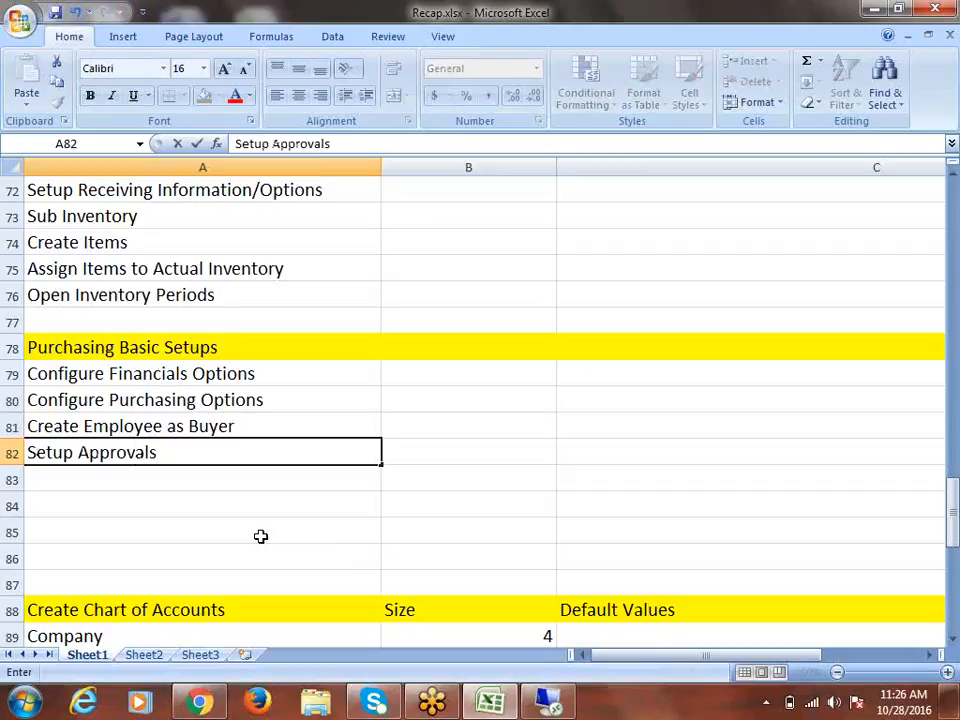
{"action": "key", "text": "ctrl+Return"}
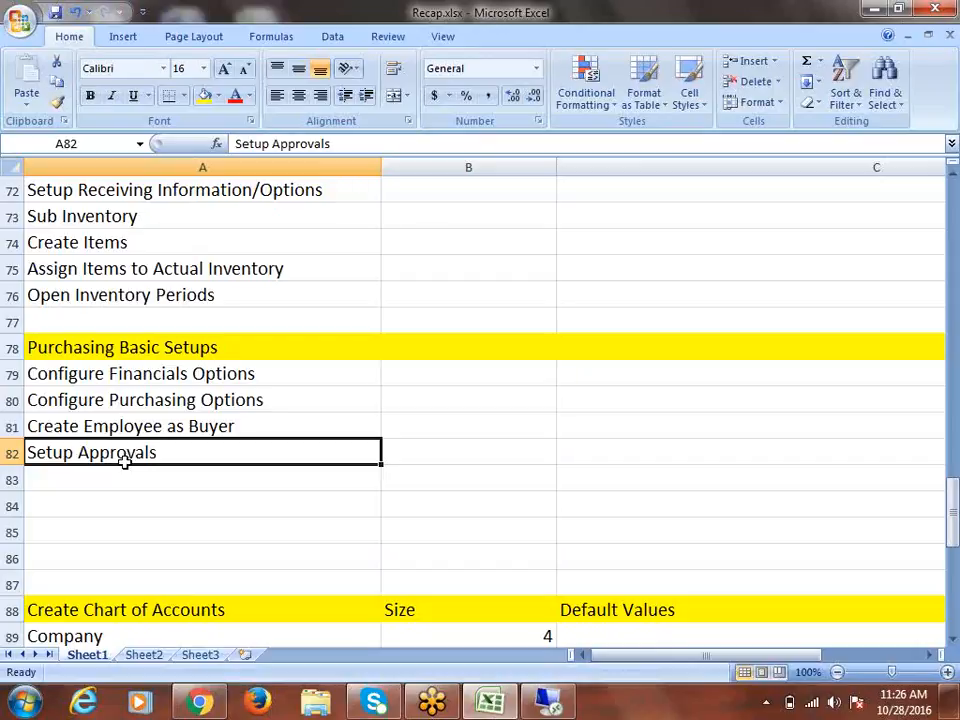
Enter '- Approval Groups' in A83 and '- Approval Assignments' in A84 beneath Setup Approvals
{"action": "left_click", "coordinate": [94, 476]}
{"action": "double_click", "coordinate": [96, 477]}
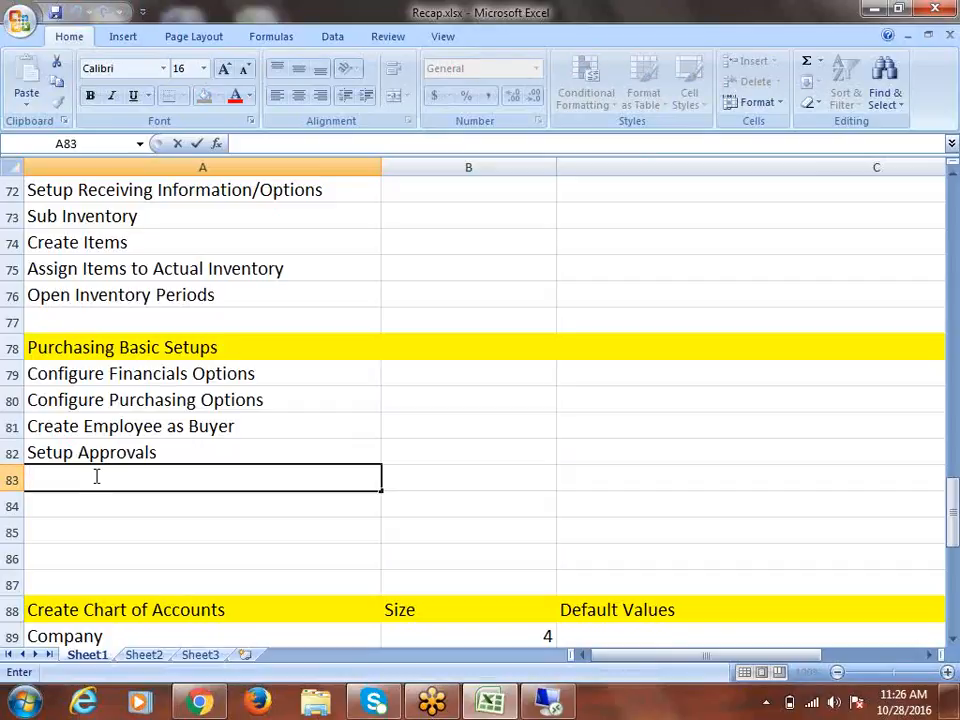
{"action": "type", "text": "-  Approval Groups"}
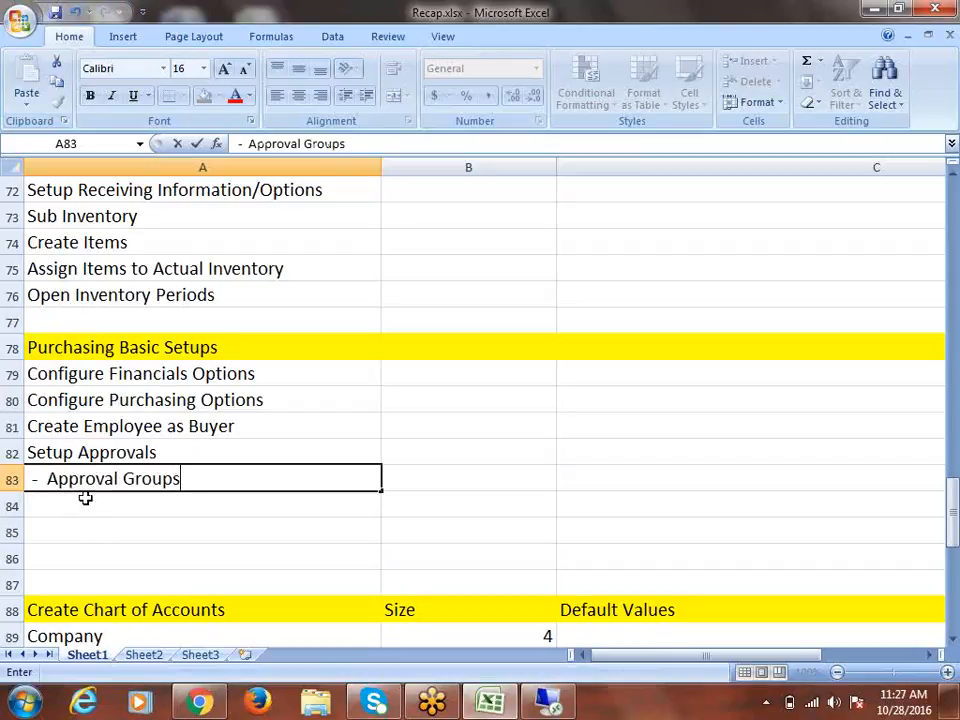
{"action": "left_click", "coordinate": [42, 506]}
{"action": "type", "text": "-"}
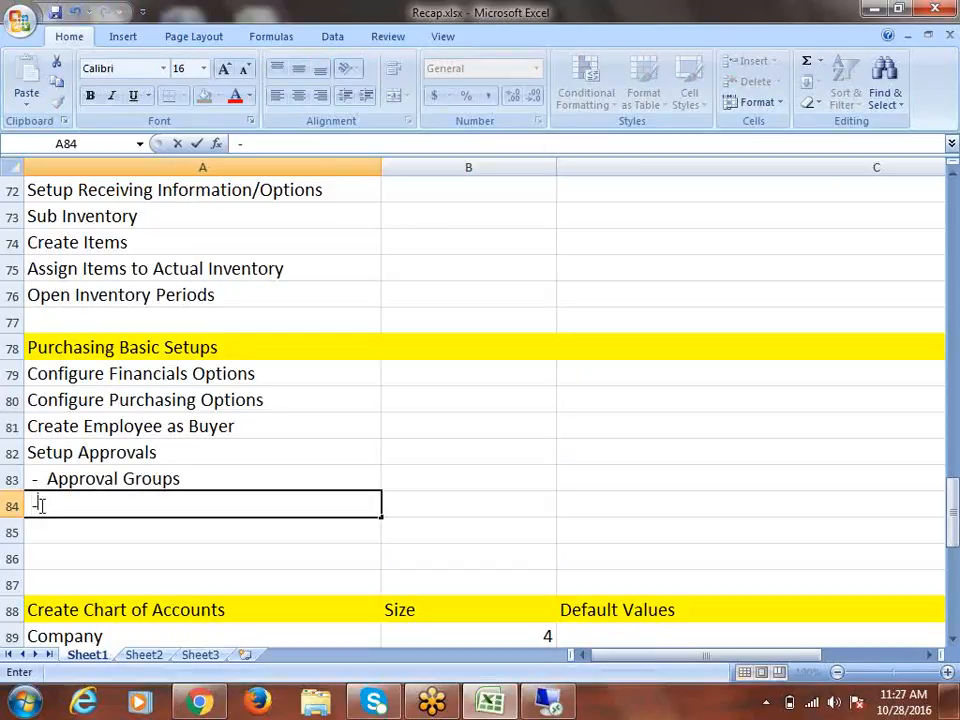
{"action": "type", "text": " A"}
{"action": "key", "text": "BackSpace"}
{"action": "type", "text": "a"}
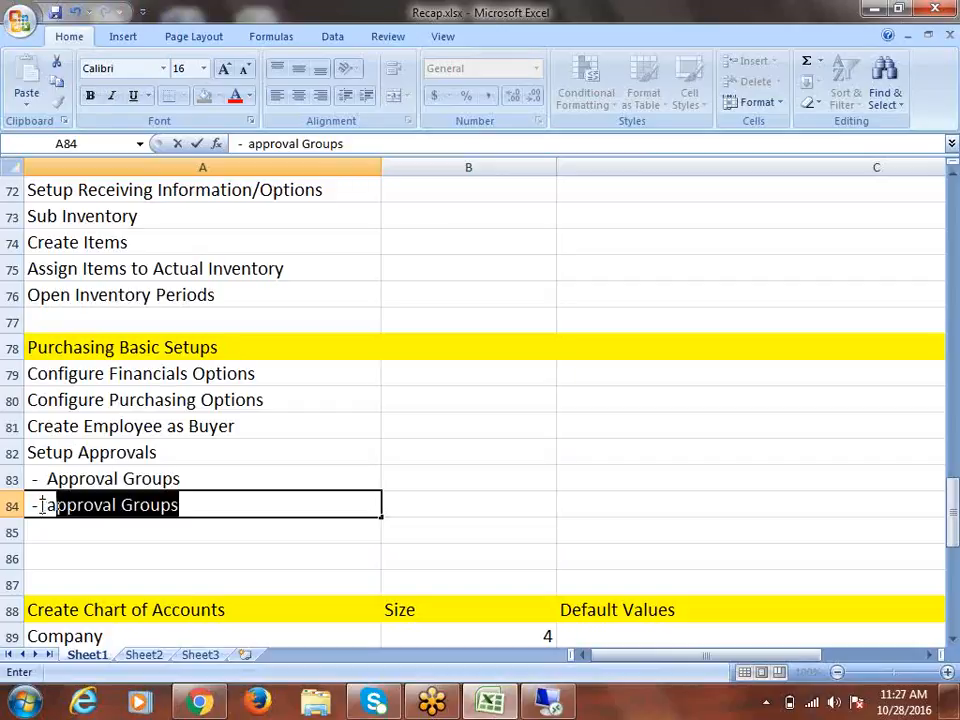
{"action": "key", "text": "BackSpace"}
{"action": "key", "text": "BackSpace"}
{"action": "type", "text": "A"}
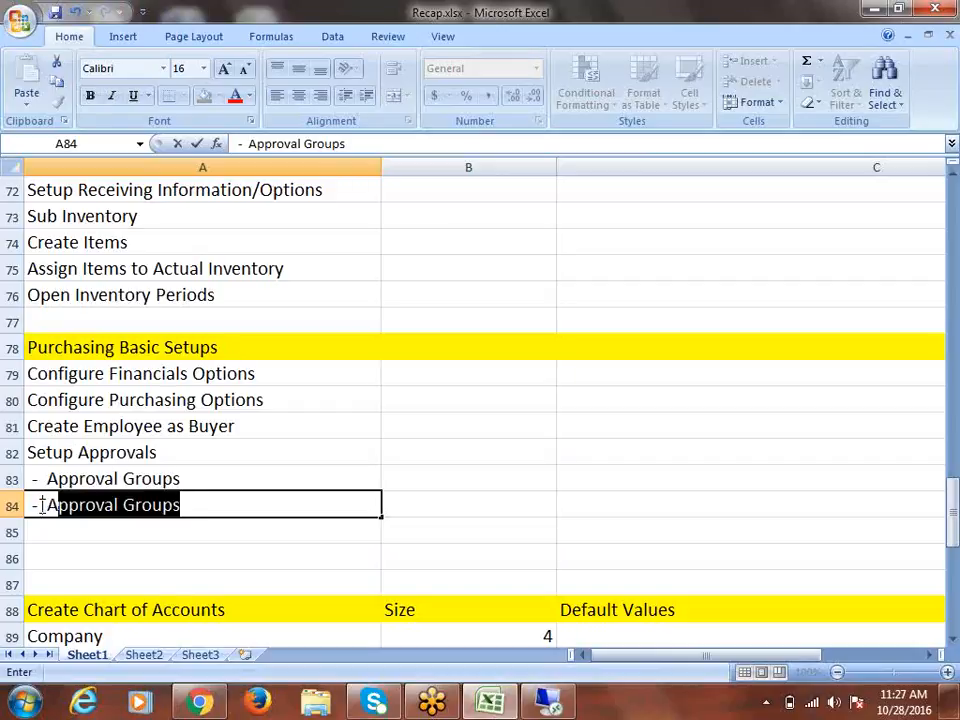
{"action": "type", "text": "pproval A"}
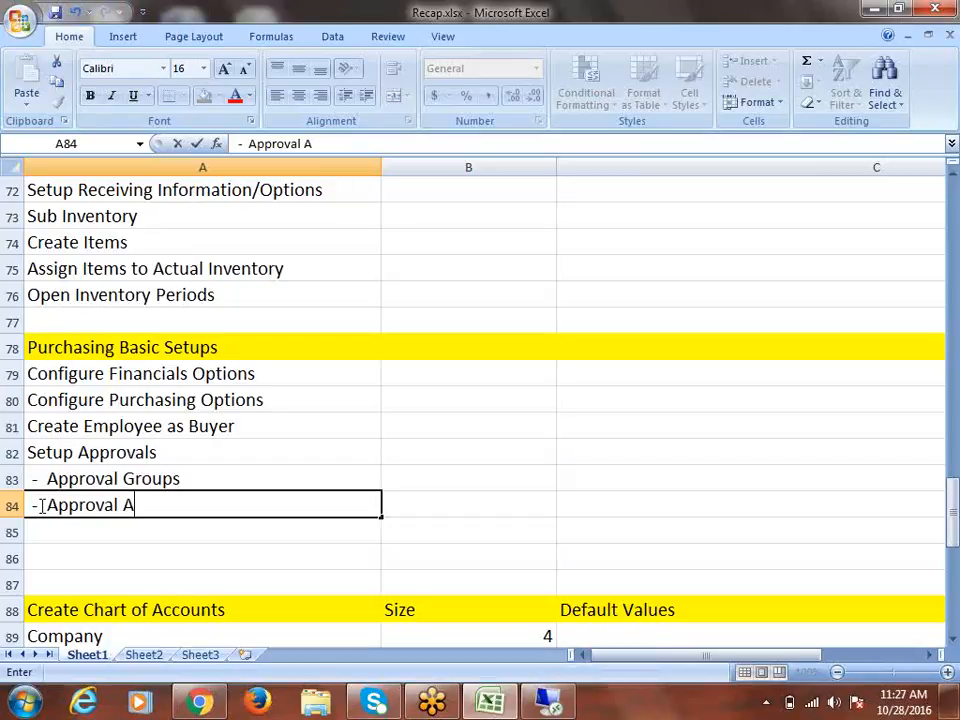
{"action": "type", "text": "ssignment"}
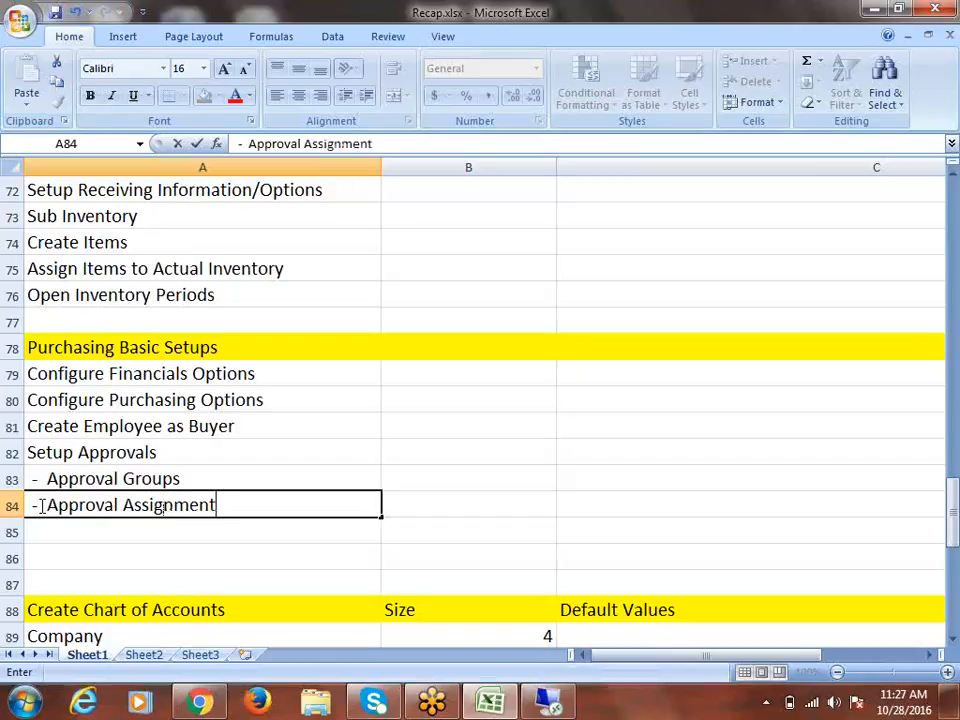
{"action": "type", "text": "s"}
{"action": "left_click", "coordinate": [41, 505]}
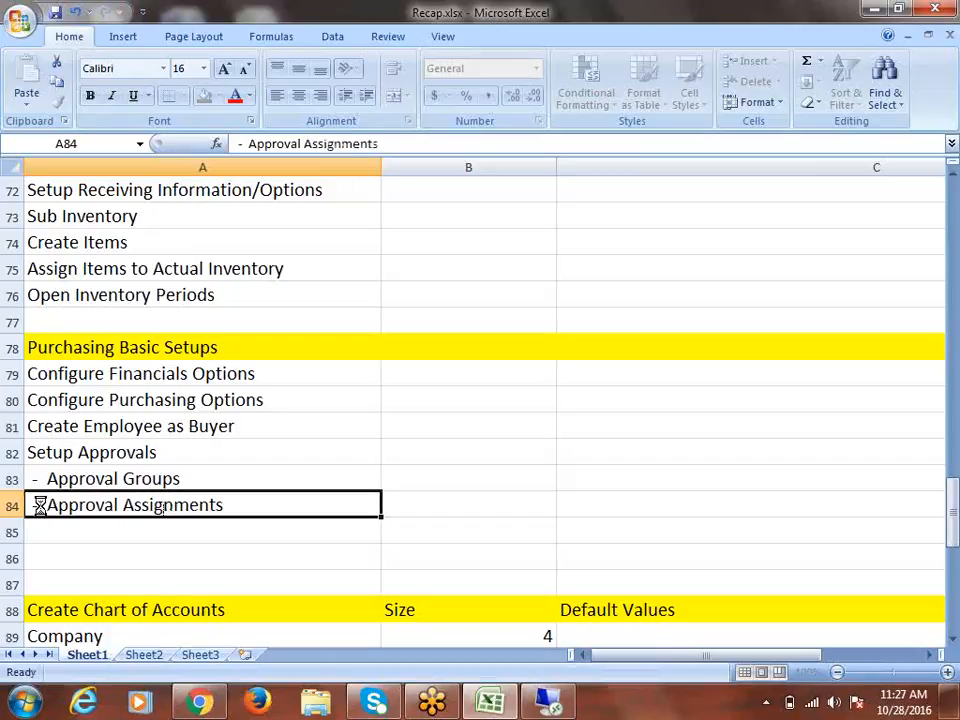
{"action": "left_click", "coordinate": [70, 456]}
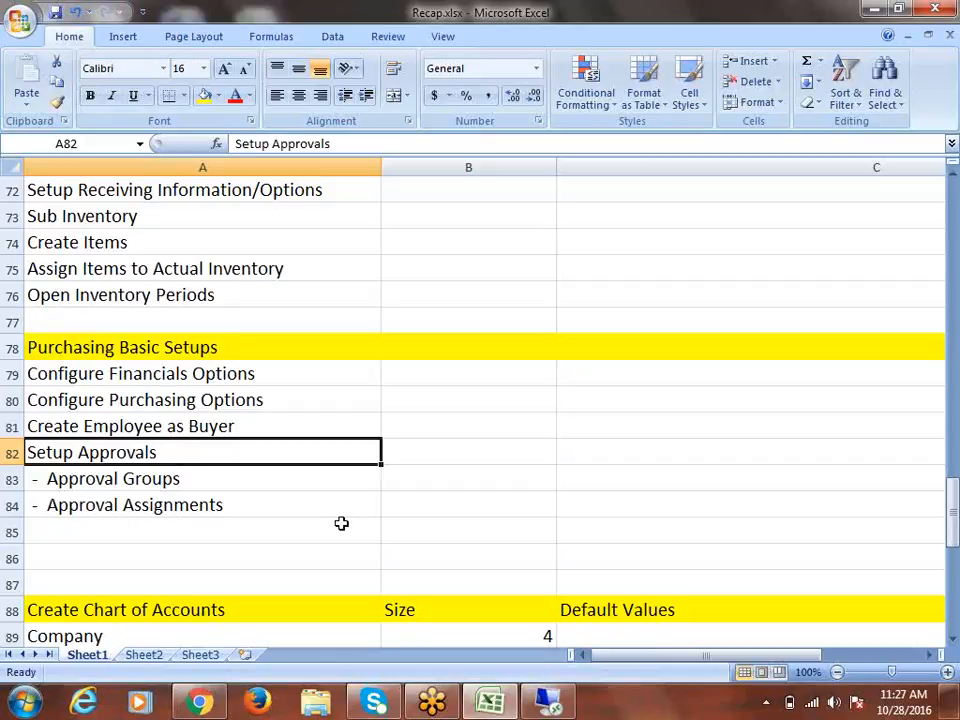
Enter 'Open Purchasing Periods' in cell A85
{"action": "scroll", "coordinate": [311, 504], "scroll_direction": "down", "scroll_amount": 1}
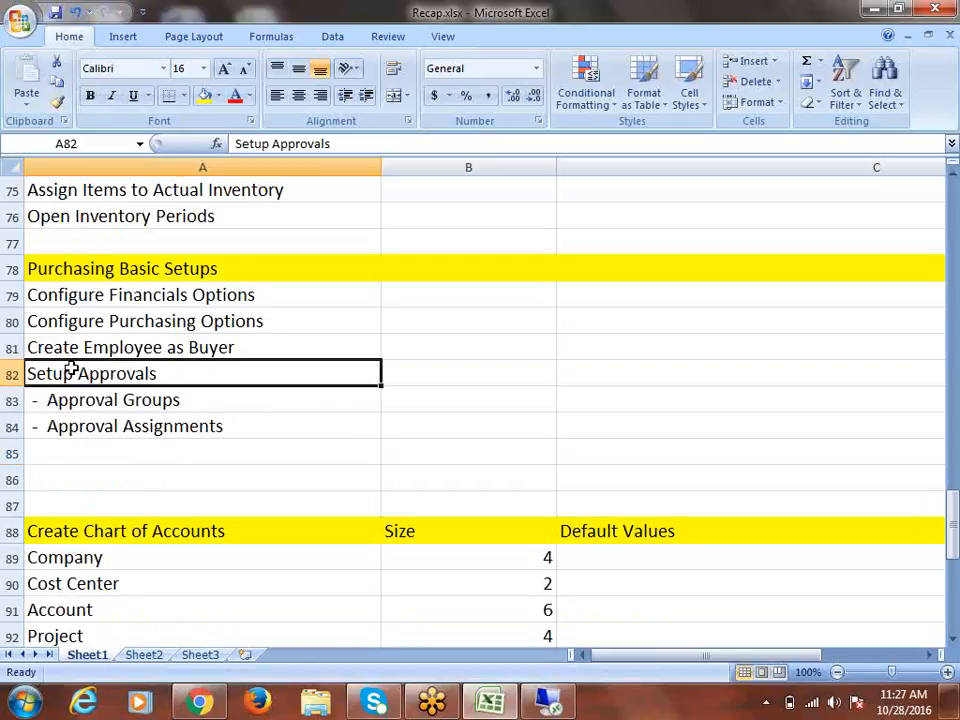
{"action": "left_click", "coordinate": [58, 460]}
{"action": "type", "text": "O"}
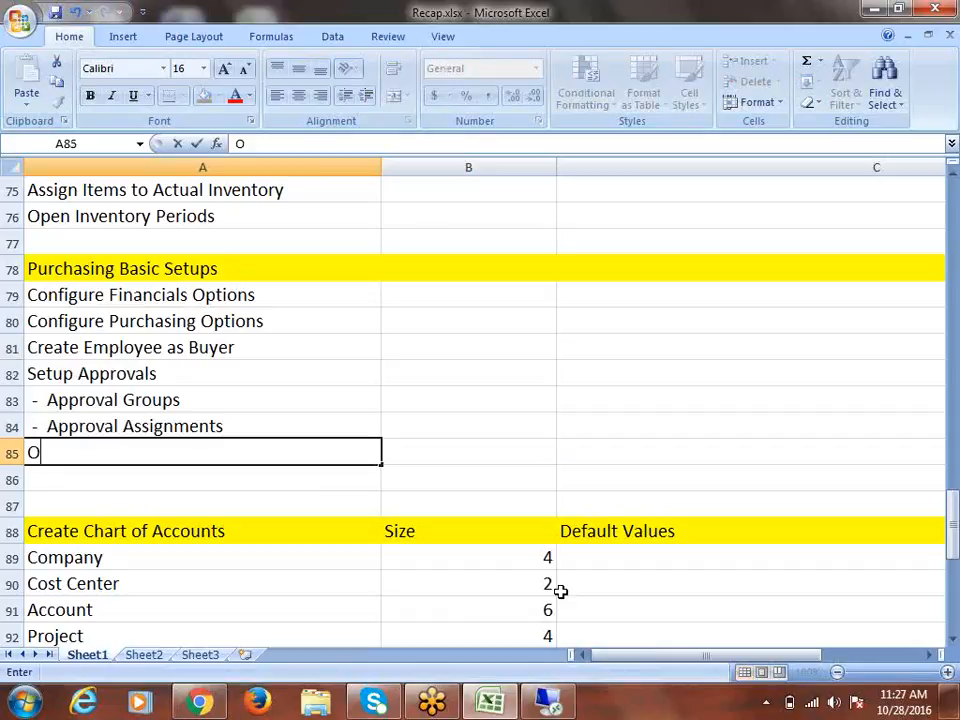
{"action": "type", "text": "pen Purc"}
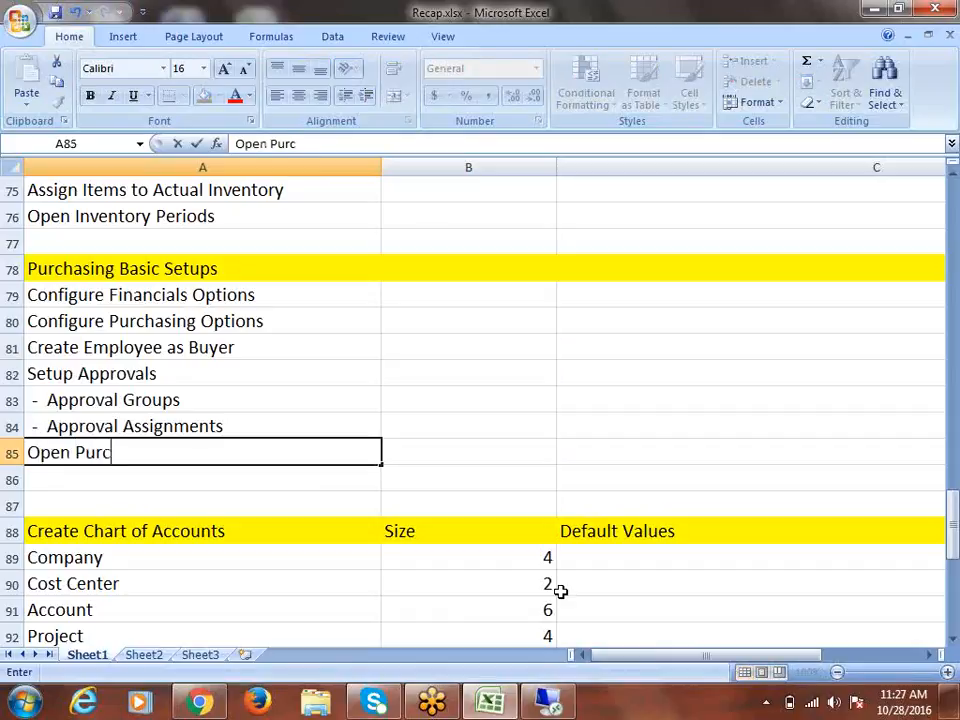
{"action": "type", "text": "hasing Periods"}
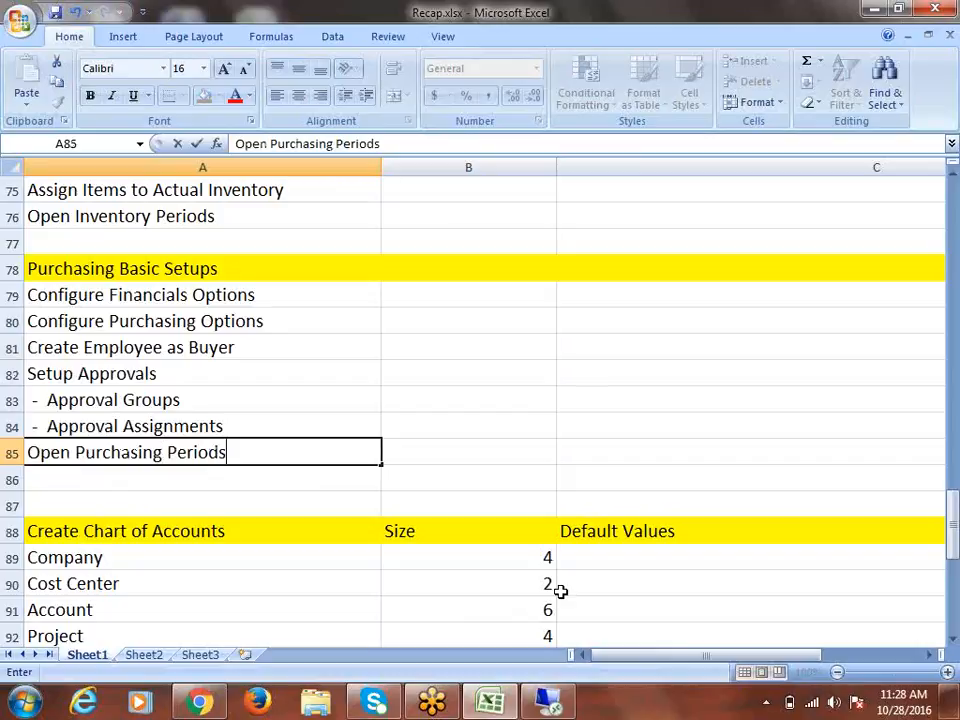
{"action": "key", "text": "ctrl+Return"}
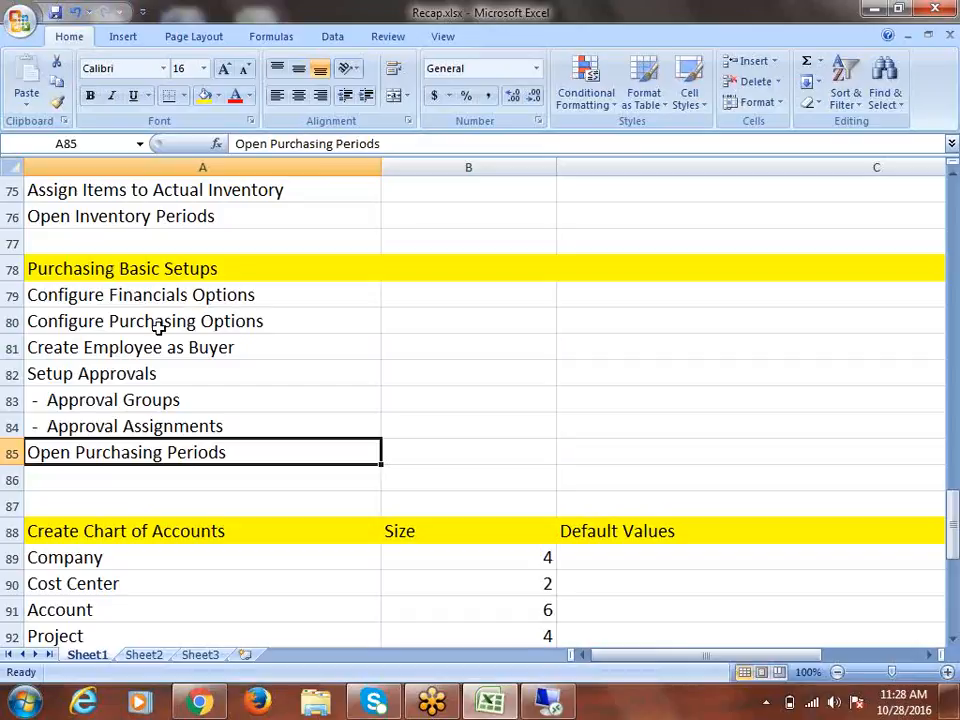
Select the purchasing steps in A79:A85
{"action": "left_click_drag", "start_coordinate": [242, 300], "coordinate": [254, 448]}
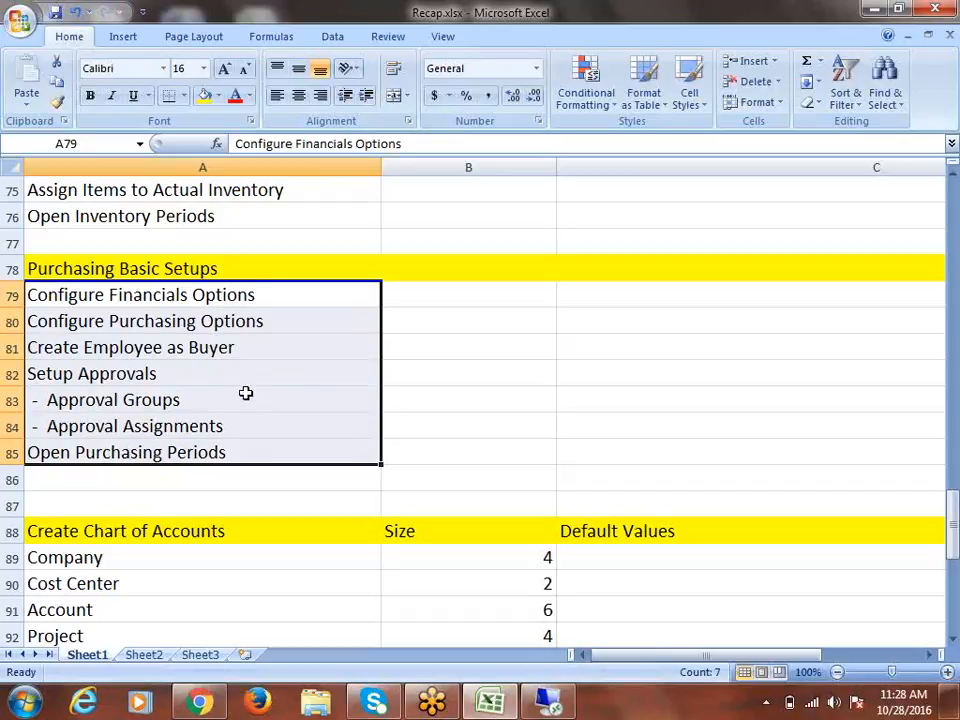
{"action": "left_click", "coordinate": [253, 295]}
{"action": "left_click_drag", "start_coordinate": [253, 295], "coordinate": [261, 452]}
{"action": "right_click", "coordinate": [6, 506]}
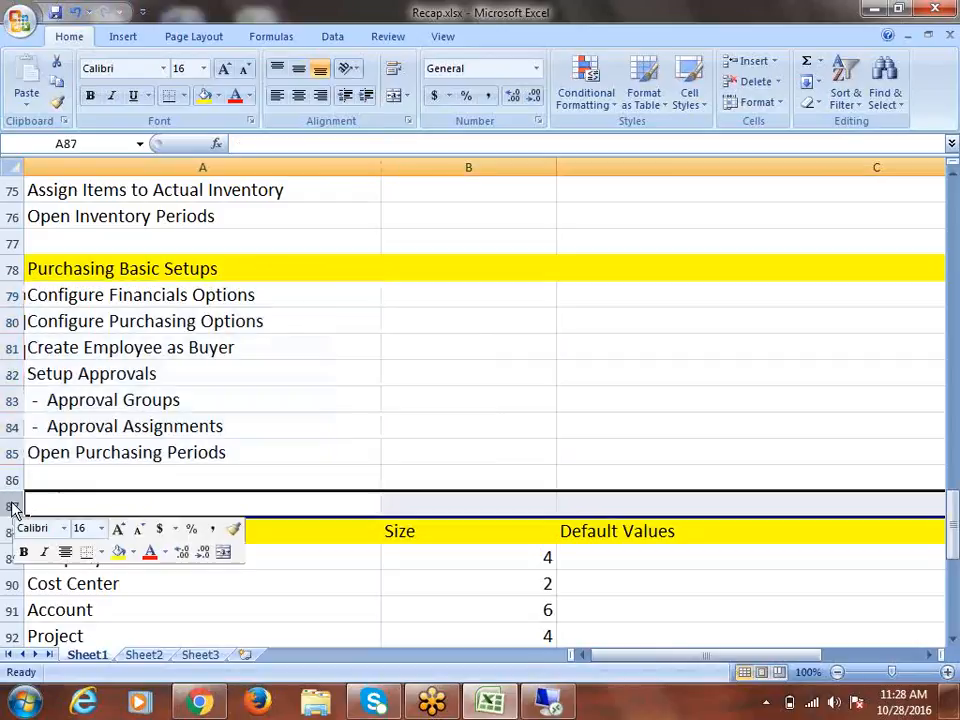
{"action": "left_click", "coordinate": [62, 387]}
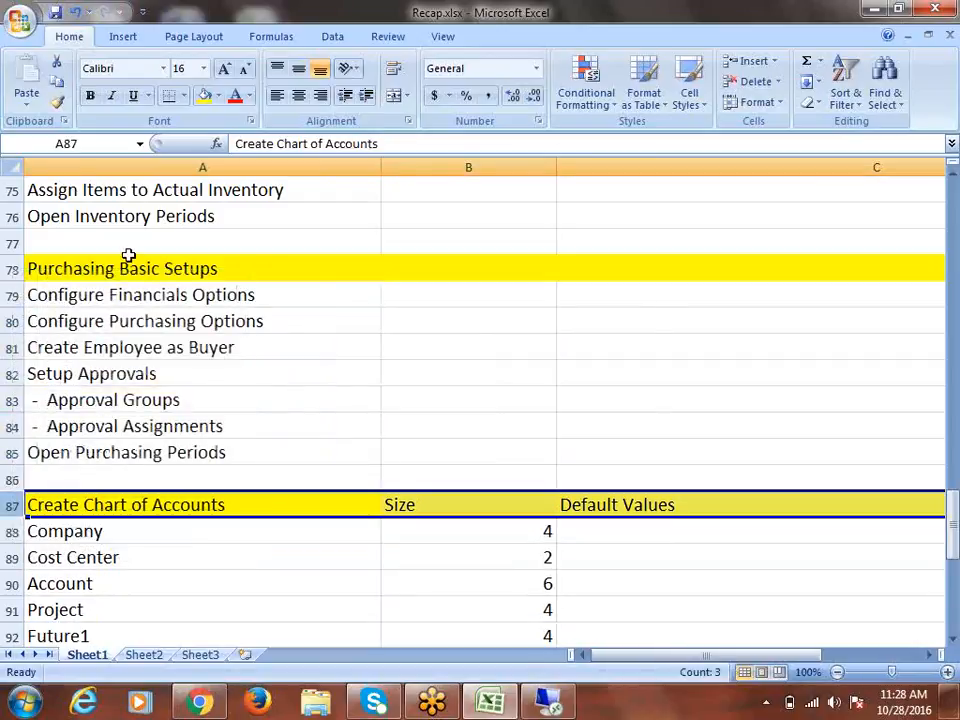
{"action": "left_click_drag", "start_coordinate": [175, 460], "coordinate": [158, 235]}
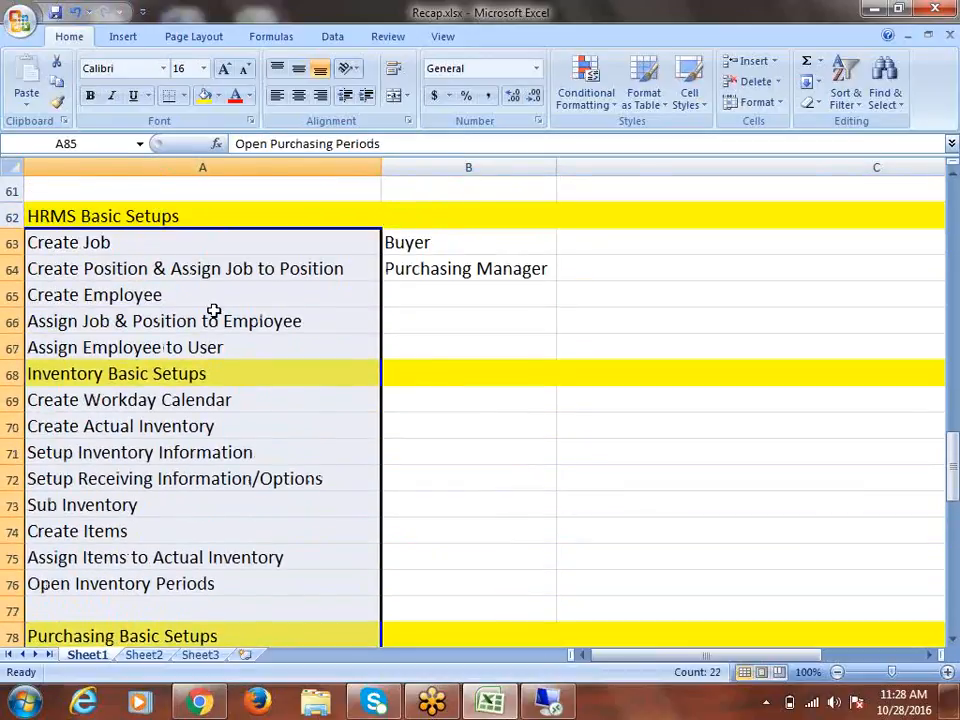
{"action": "scroll", "coordinate": [343, 372], "scroll_direction": "down", "scroll_amount": 2}
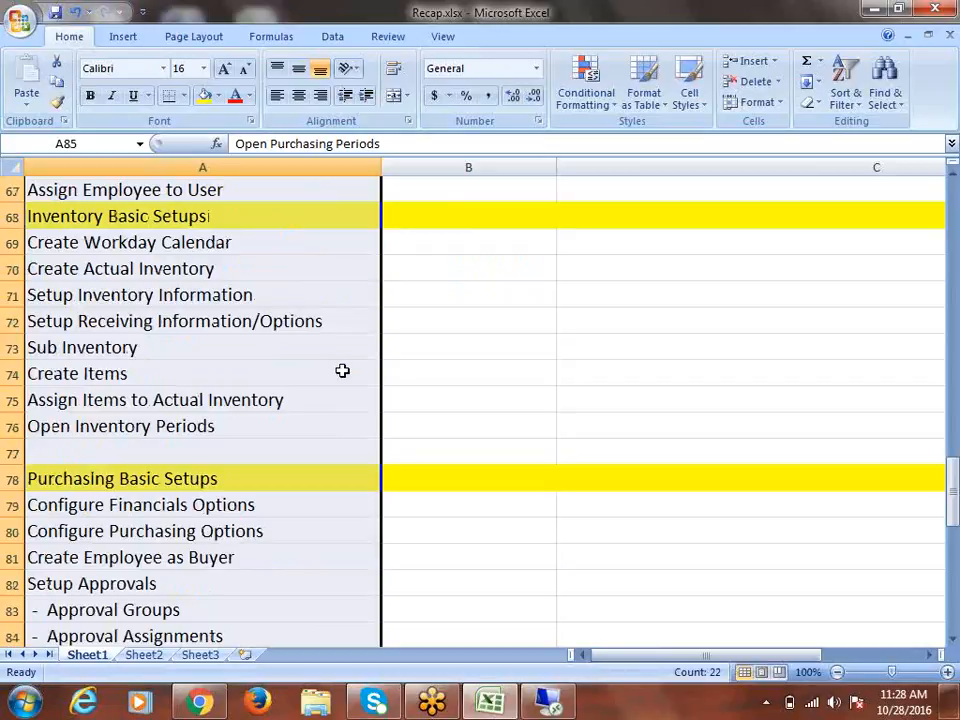
{"action": "scroll", "coordinate": [263, 384], "scroll_direction": "down", "scroll_amount": 2}
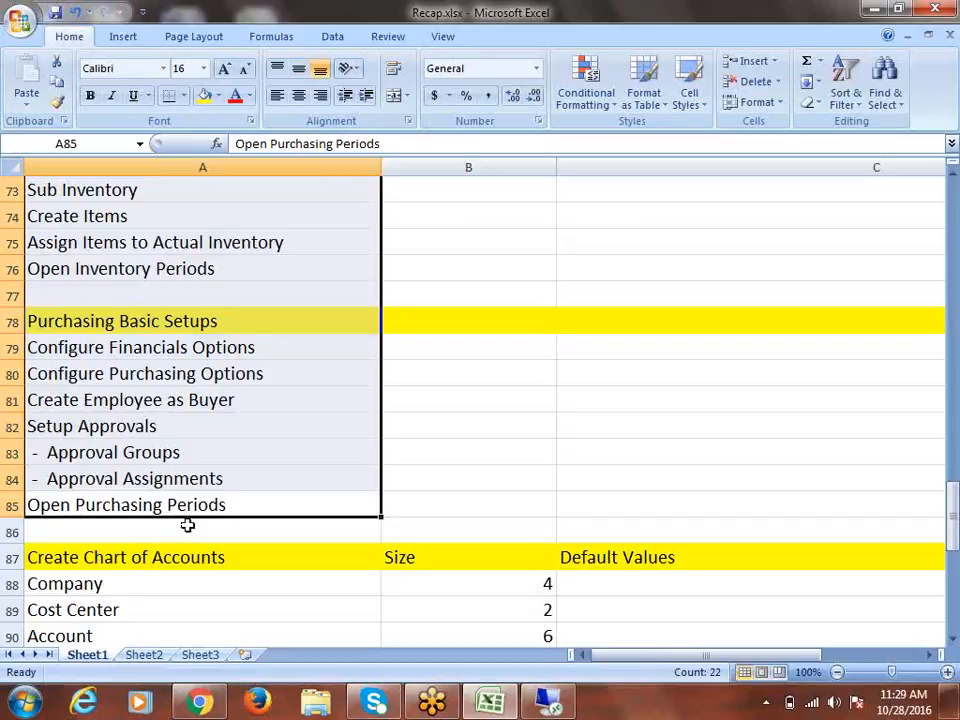
{"action": "scroll", "coordinate": [308, 541], "scroll_direction": "up", "scroll_amount": 2}
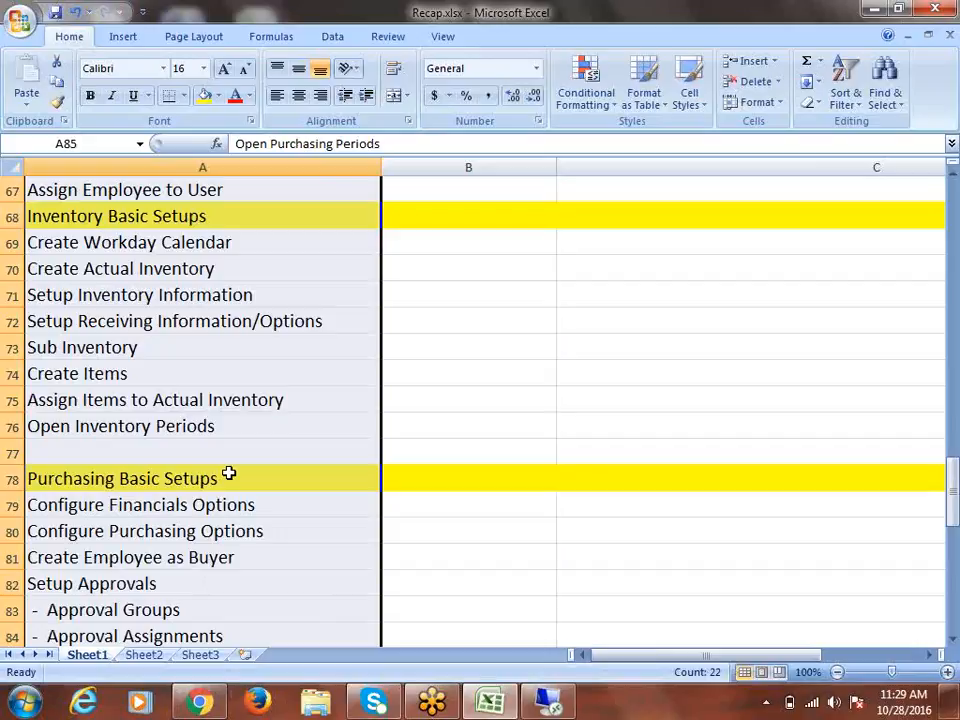
{"action": "scroll", "coordinate": [176, 446], "scroll_direction": "down", "scroll_amount": 3}
{"action": "left_click", "coordinate": [165, 373]}
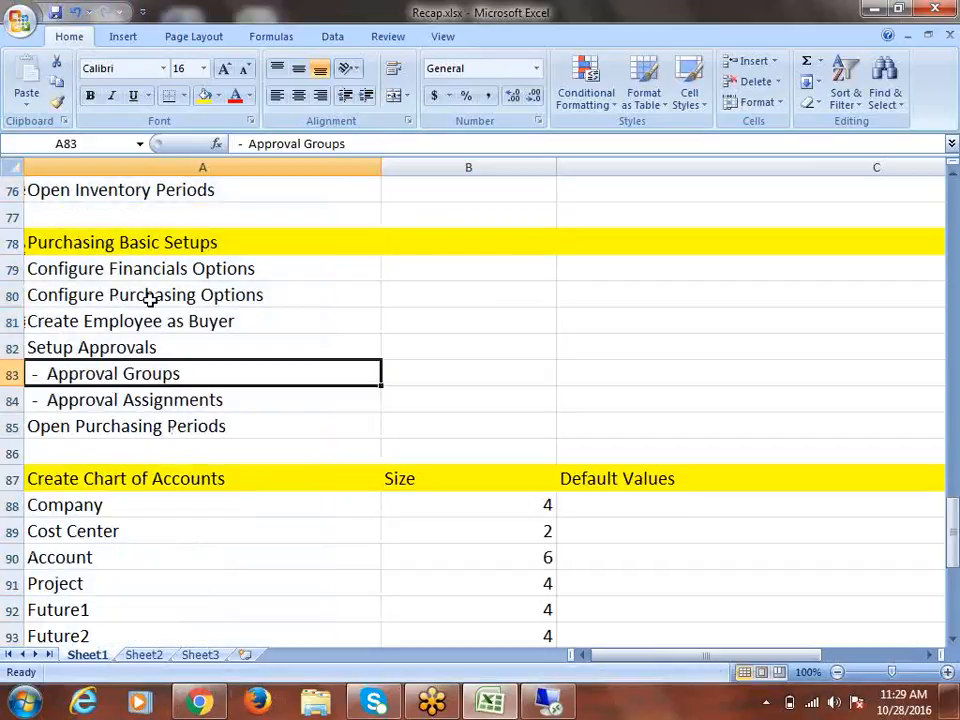
{"action": "left_click", "coordinate": [108, 246]}
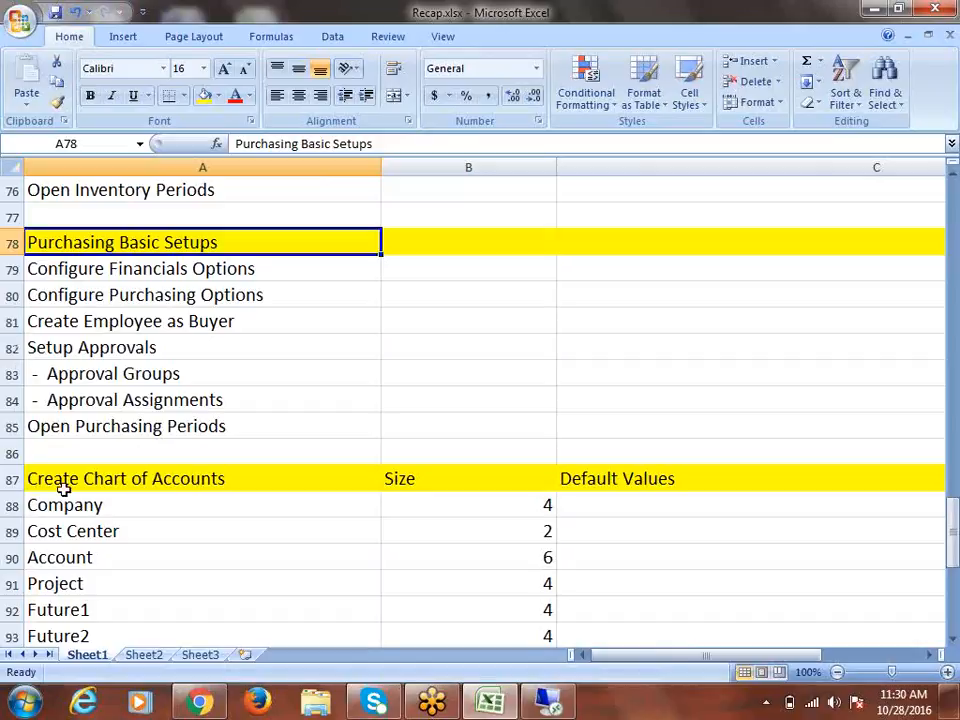
Insert a row above Open Purchasing Periods containing 'Create Supplier & Sites', then save
{"action": "left_click", "coordinate": [13, 426]}
{"action": "right_click", "coordinate": [18, 428]}
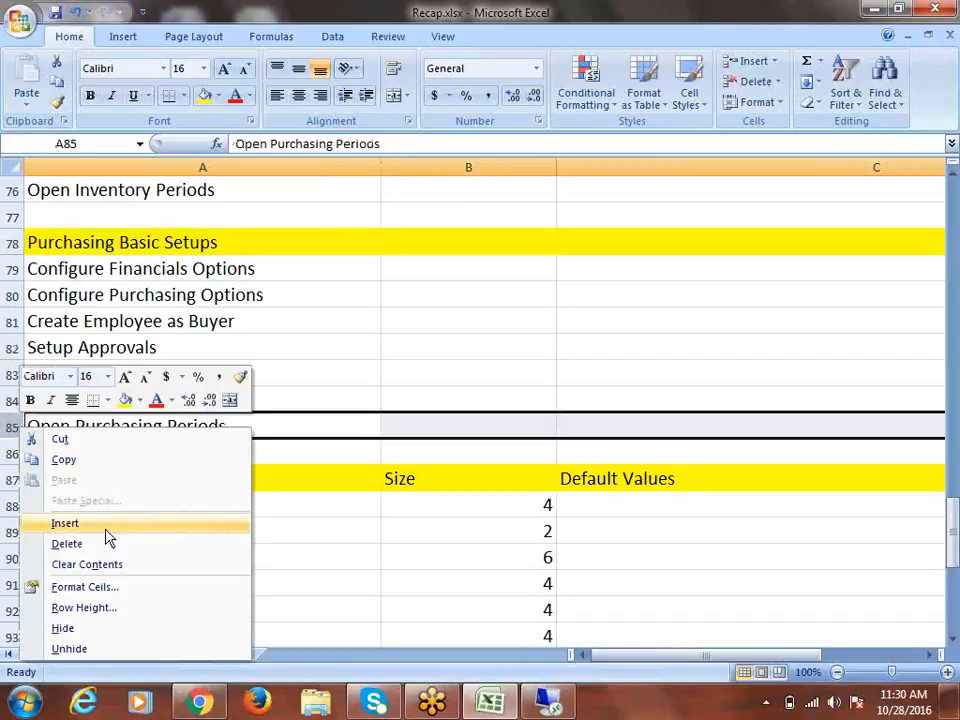
{"action": "left_click", "coordinate": [60, 522]}
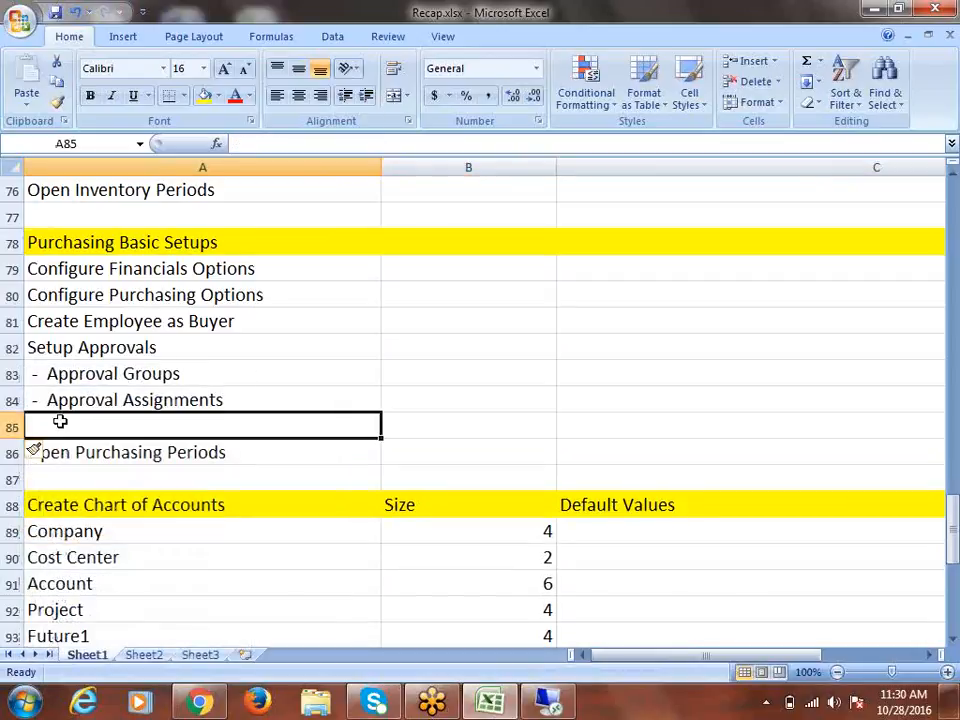
{"action": "type", "text": "Create "}
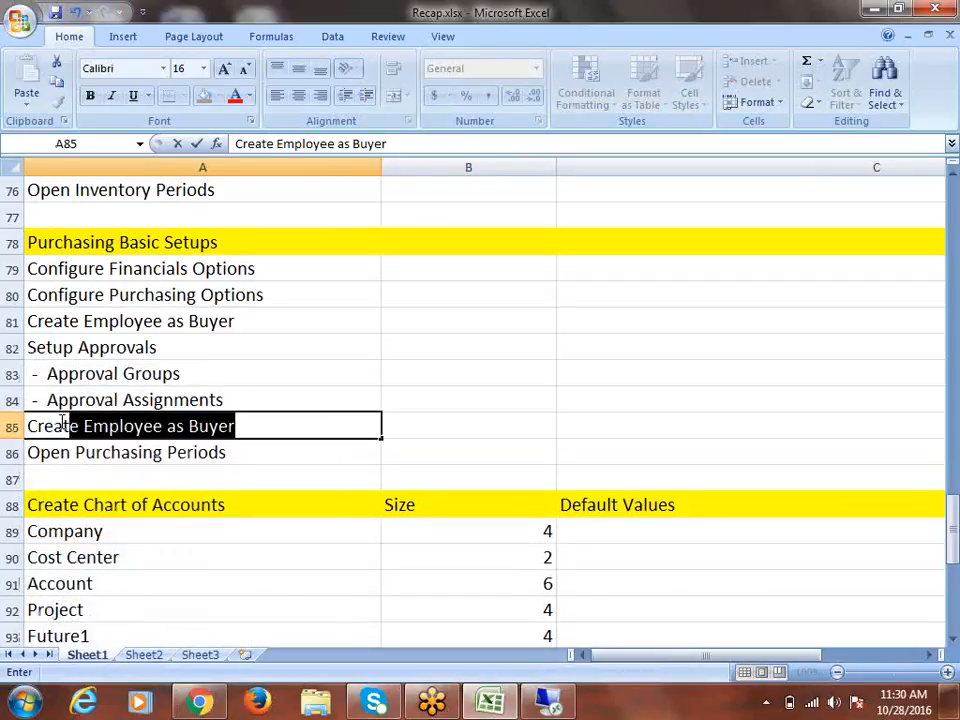
{"action": "type", "text": "Supp"}
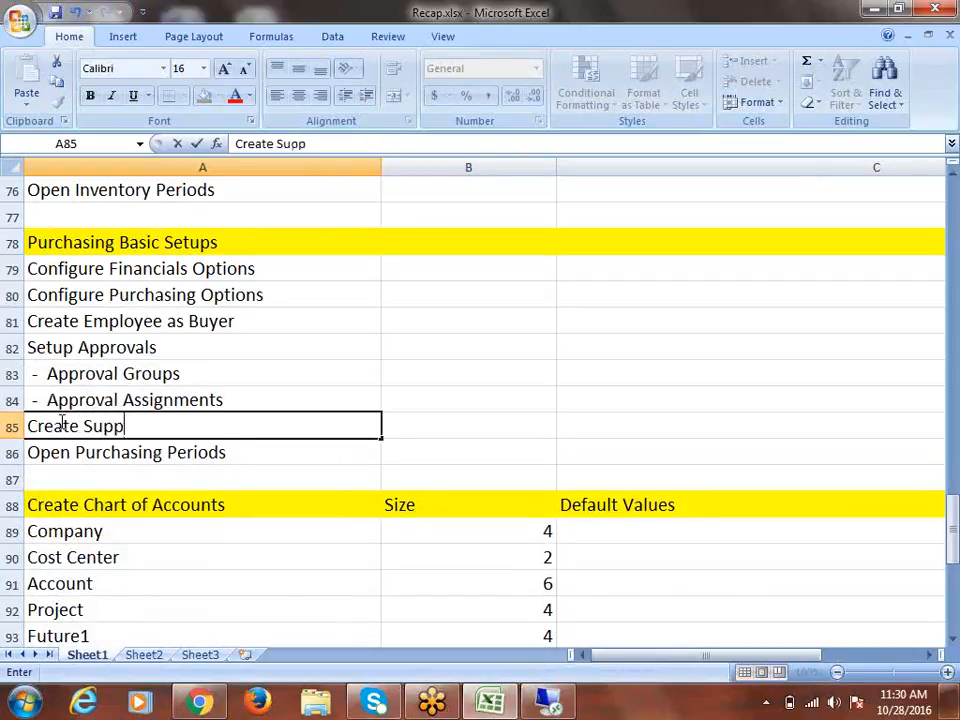
{"action": "type", "text": "lier &"}
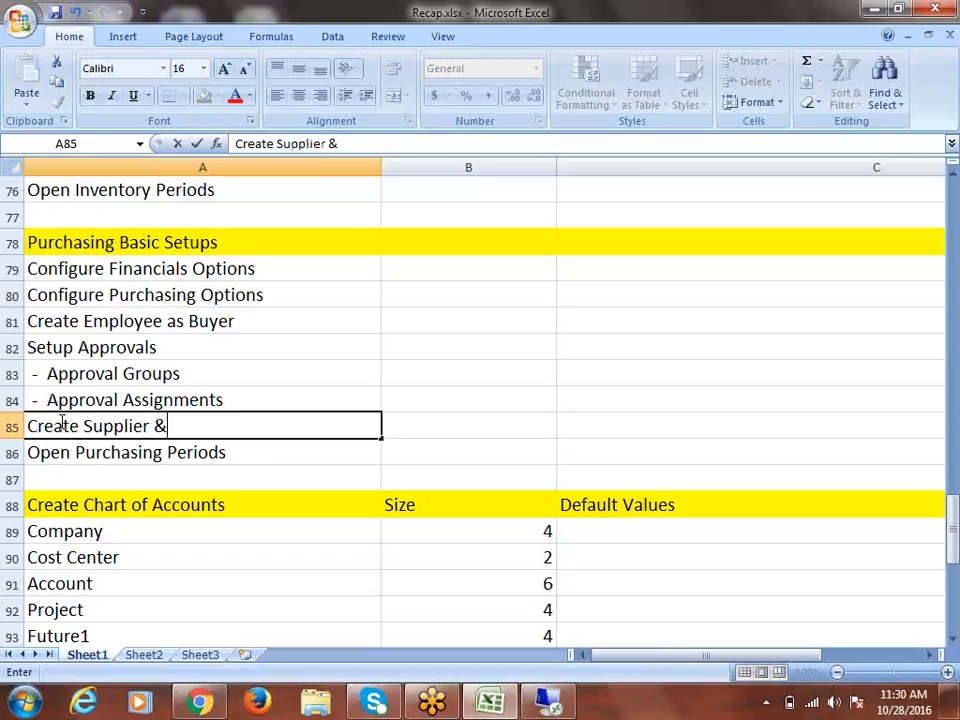
{"action": "type", "text": " Sites"}
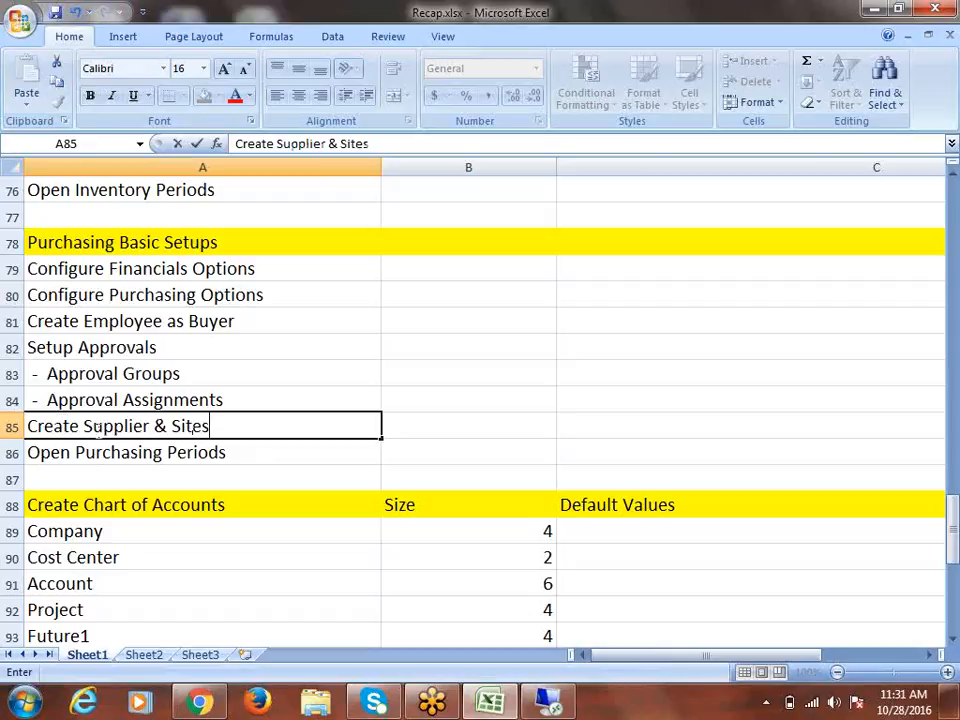
{"action": "key", "text": "ctrl+s"}
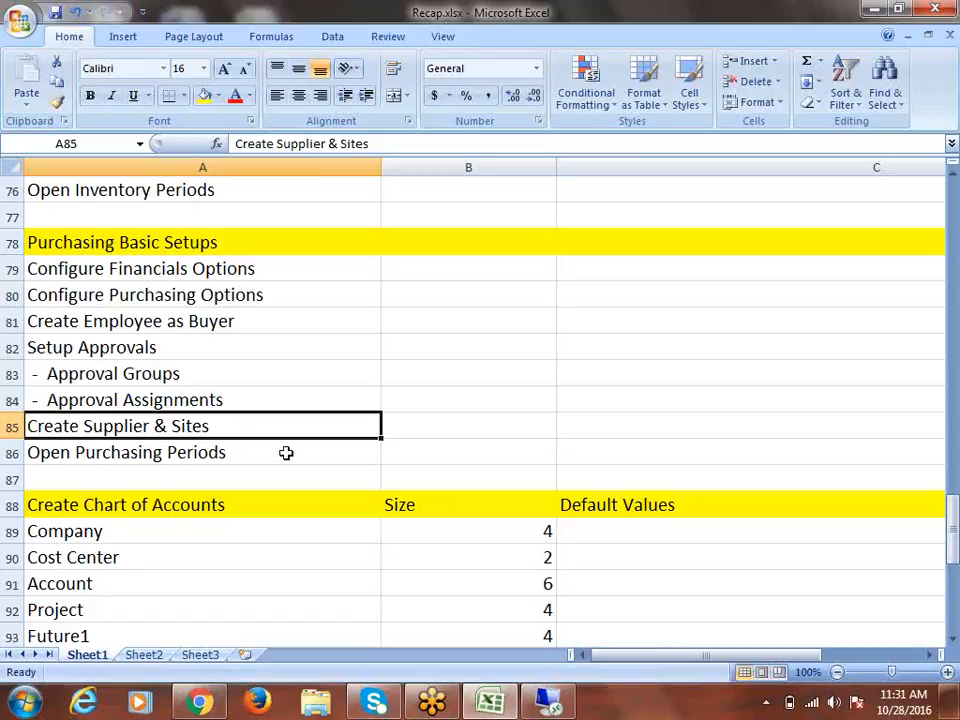
Save the Recap.xlsx workbook
{"action": "left_click_drag", "start_coordinate": [287, 446], "coordinate": [287, 244]}
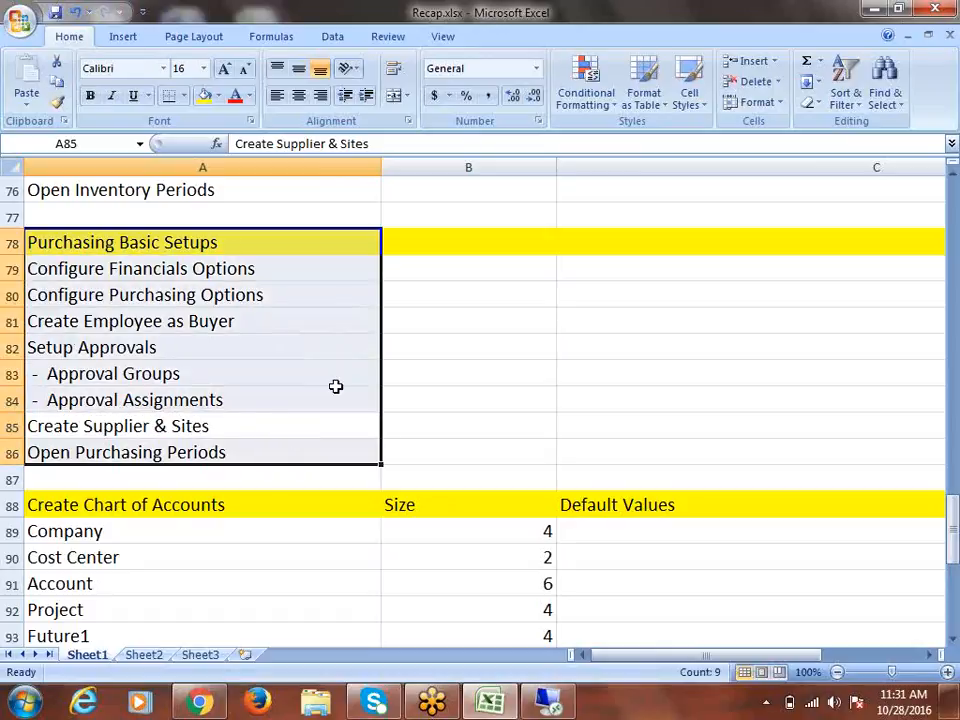
{"action": "left_click", "coordinate": [426, 377]}
{"action": "key", "text": "ctrl+s"}
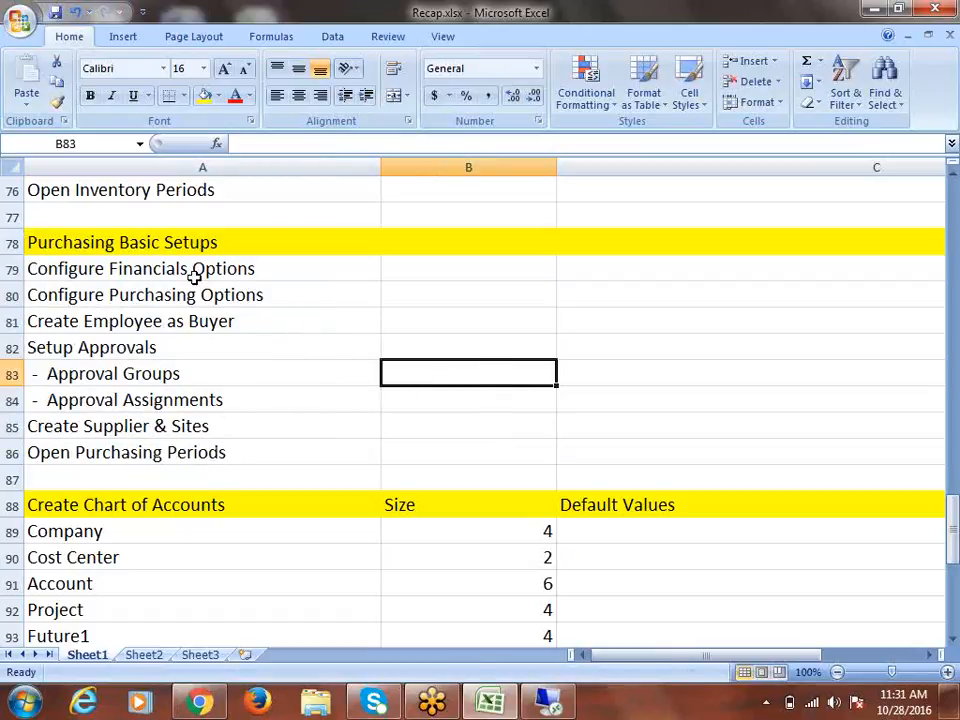
Review the Purchasing, HRMS and Inventory setup steps by selecting their row ranges
{"action": "left_click_drag", "start_coordinate": [193, 272], "coordinate": [210, 453]}
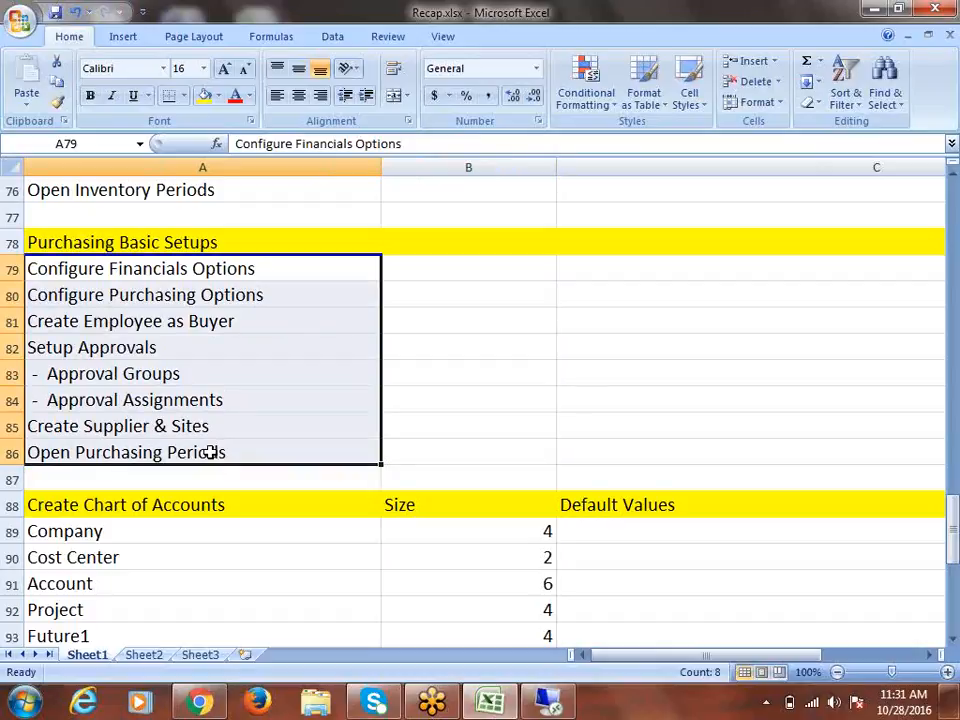
{"action": "scroll", "coordinate": [210, 453], "scroll_direction": "up", "scroll_amount": 2}
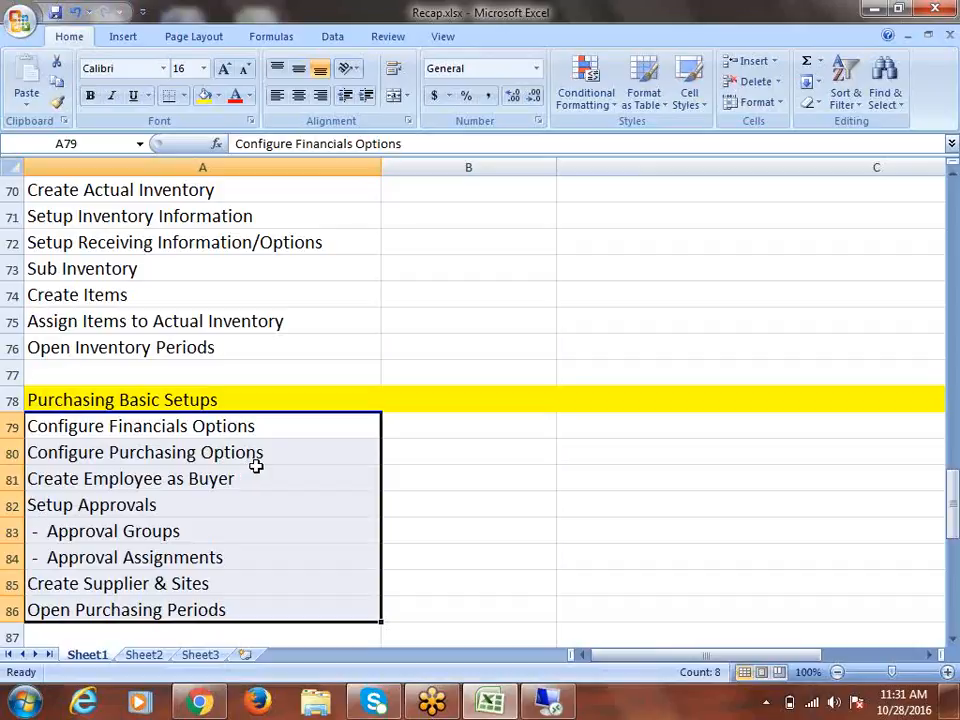
{"action": "scroll", "coordinate": [285, 470], "scroll_direction": "up", "scroll_amount": 3}
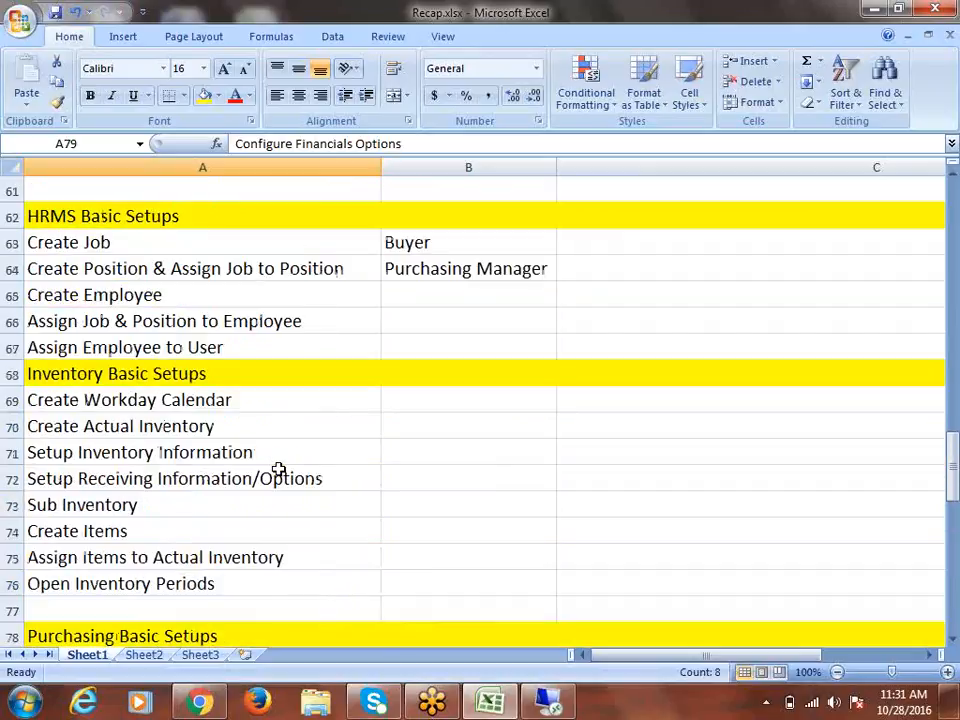
{"action": "left_click_drag", "start_coordinate": [193, 219], "coordinate": [287, 299]}
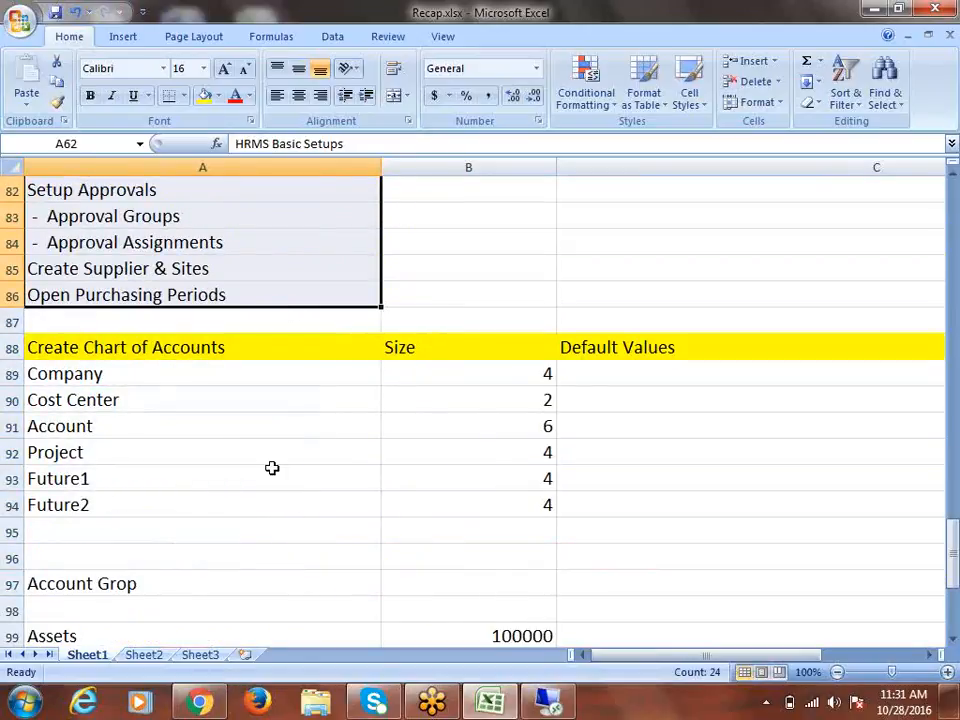
{"action": "scroll", "coordinate": [298, 497], "scroll_direction": "up", "scroll_amount": 5}
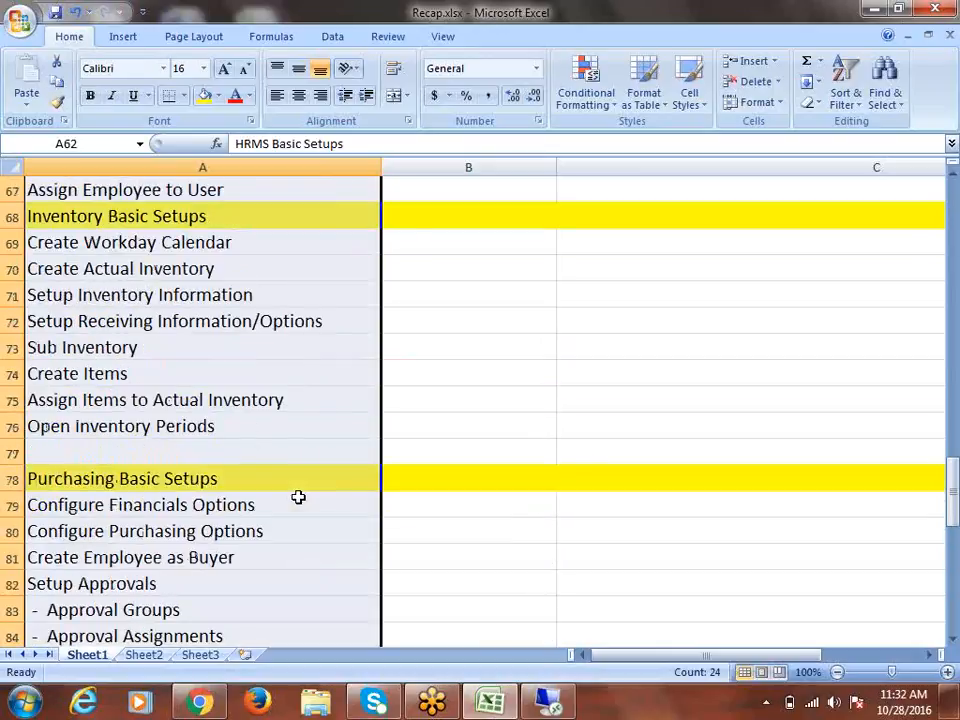
{"action": "scroll", "coordinate": [298, 497], "scroll_direction": "up", "scroll_amount": 2}
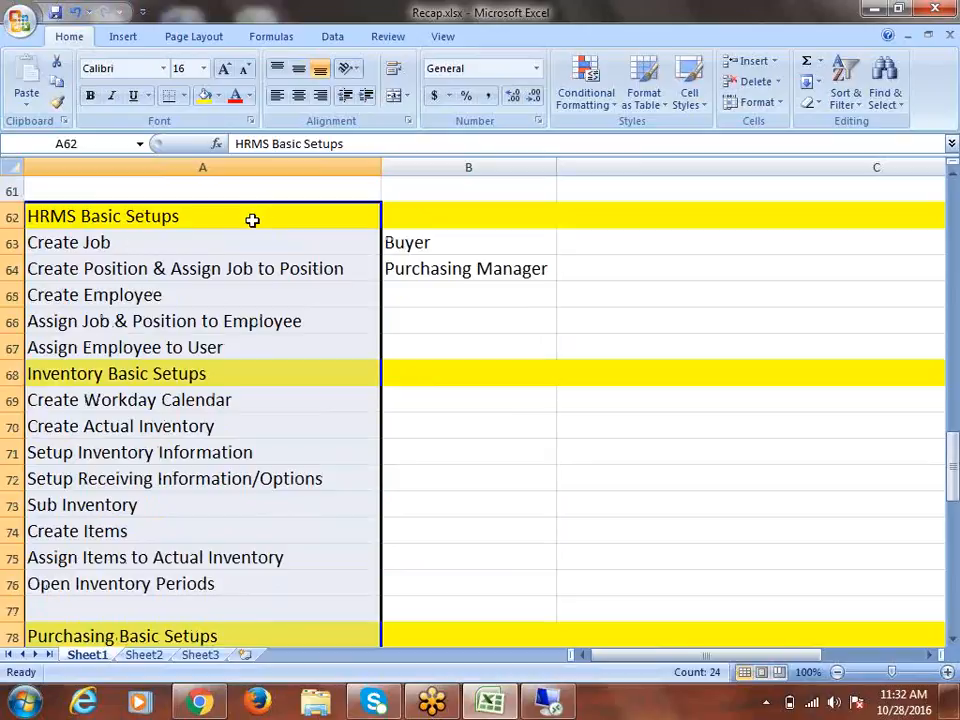
{"action": "left_click", "coordinate": [368, 268]}
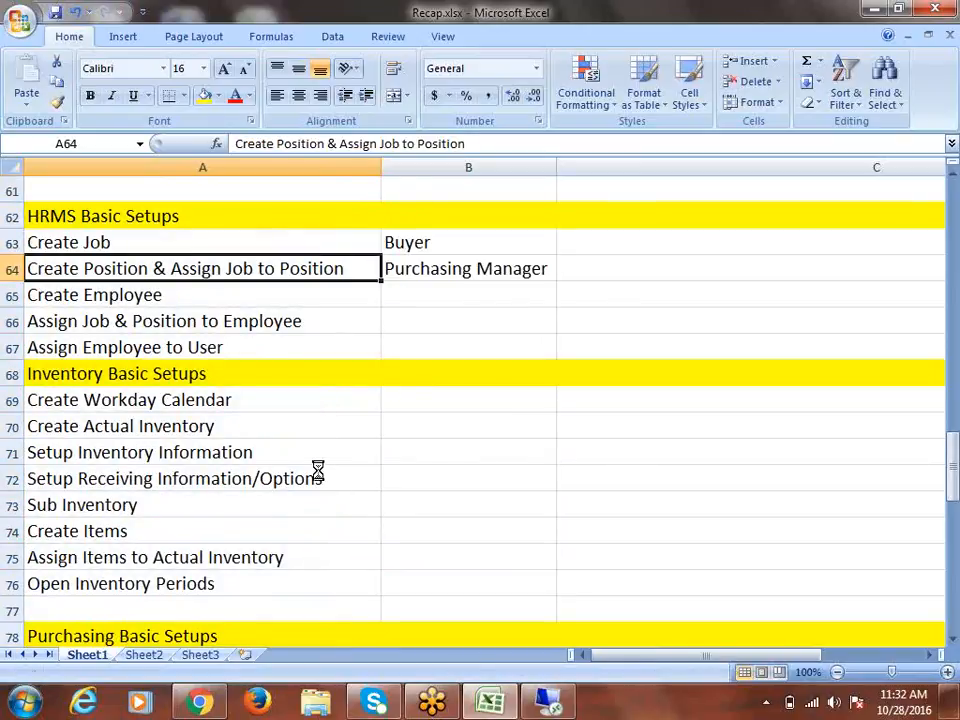
{"action": "left_click_drag", "start_coordinate": [181, 225], "coordinate": [246, 424]}
{"action": "left_click", "coordinate": [160, 295]}
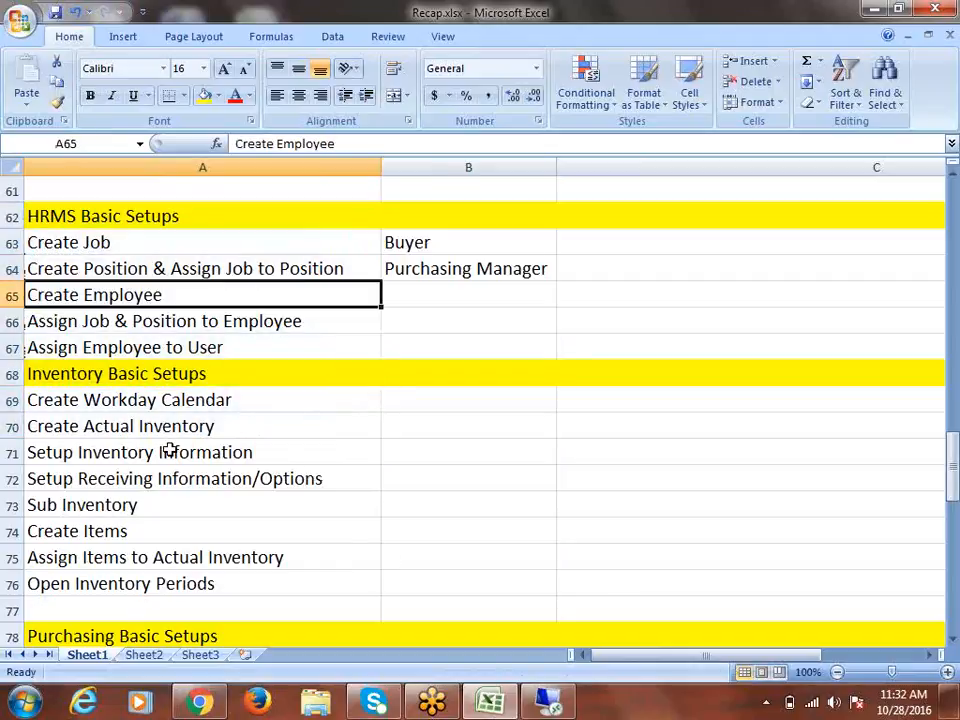
Minimize the Excel workbook to show the Windows desktop
{"action": "key", "text": "alt+Tab"}
{"action": "left_click", "coordinate": [618, 37]}
{"action": "left_click", "coordinate": [871, 10]}
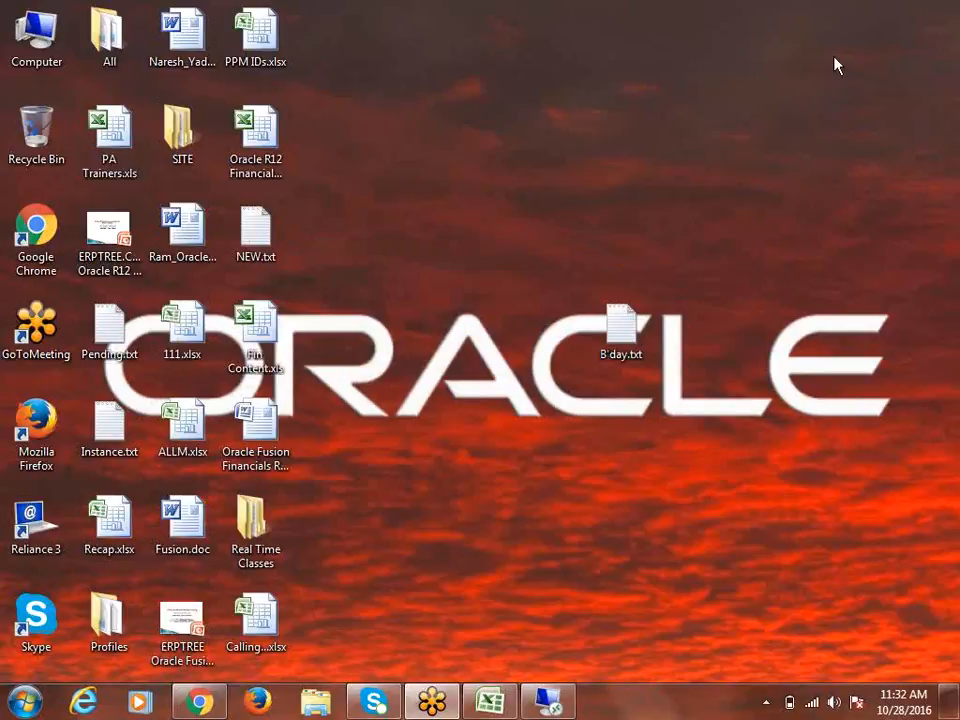